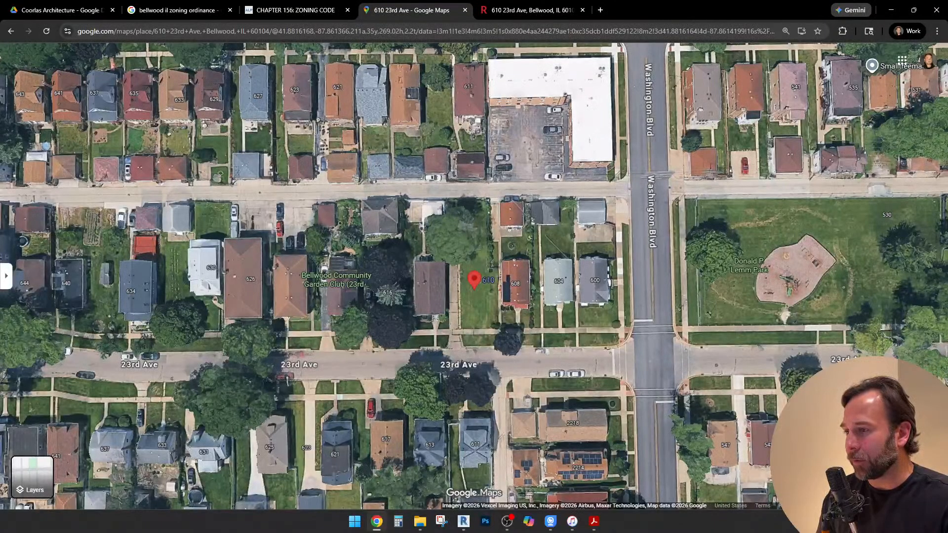
Zoom in on the marked vacant lot and turn the satellite map into an angled 3D view
scroll(477, 288, up, 3)
drag(476, 287, 545, 210)
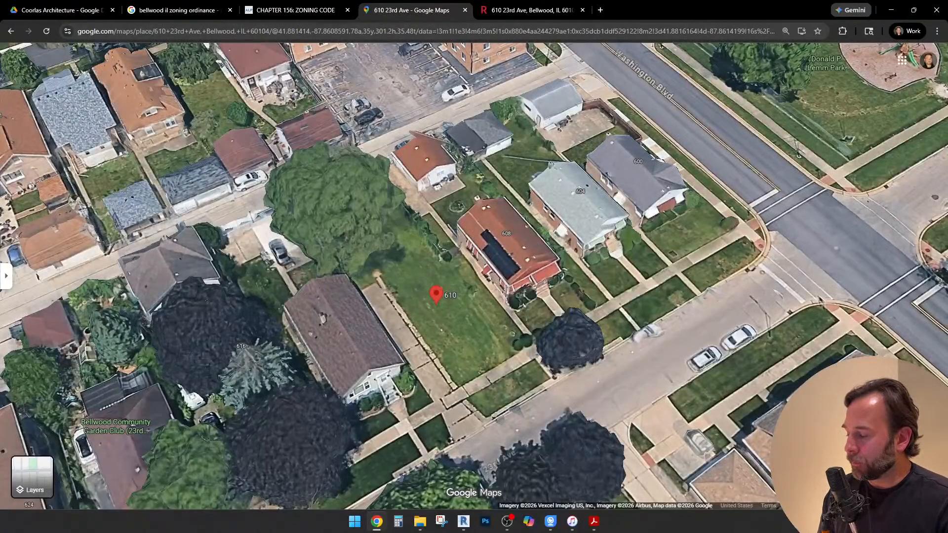
Switch to the engineering set PDF in Acrobat, look over the lot's survey plan, and close the comments list
click(594, 522)
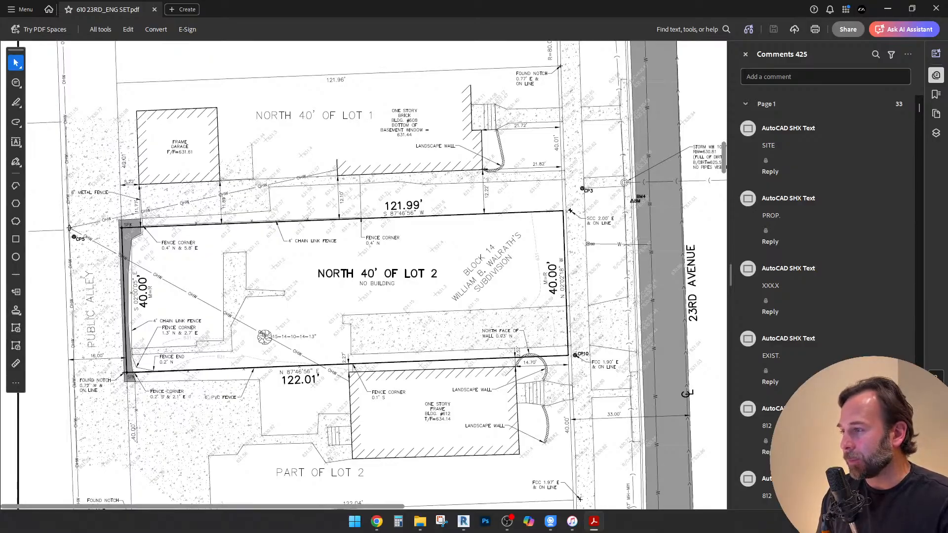
scroll(377, 275, down, 1)
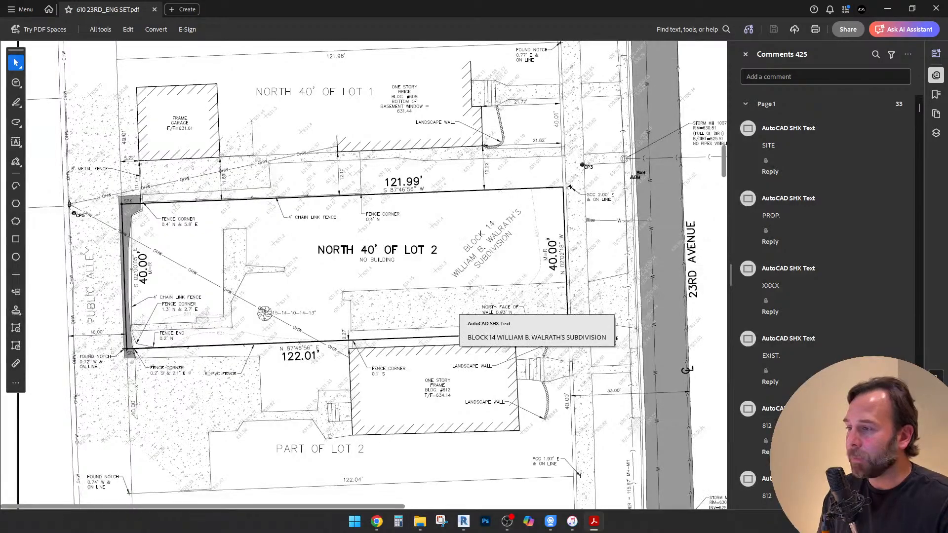
scroll(377, 274, up, 1)
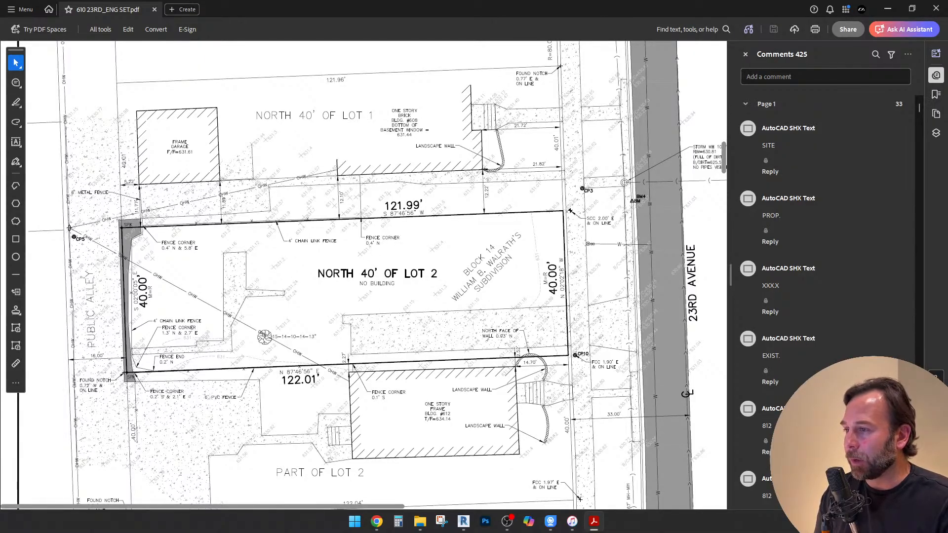
scroll(377, 275, down, 1)
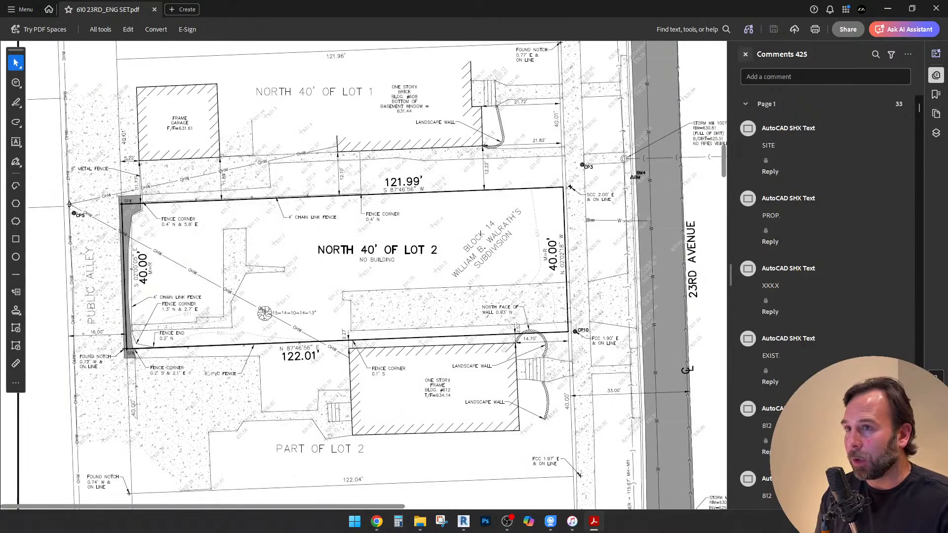
click(746, 54)
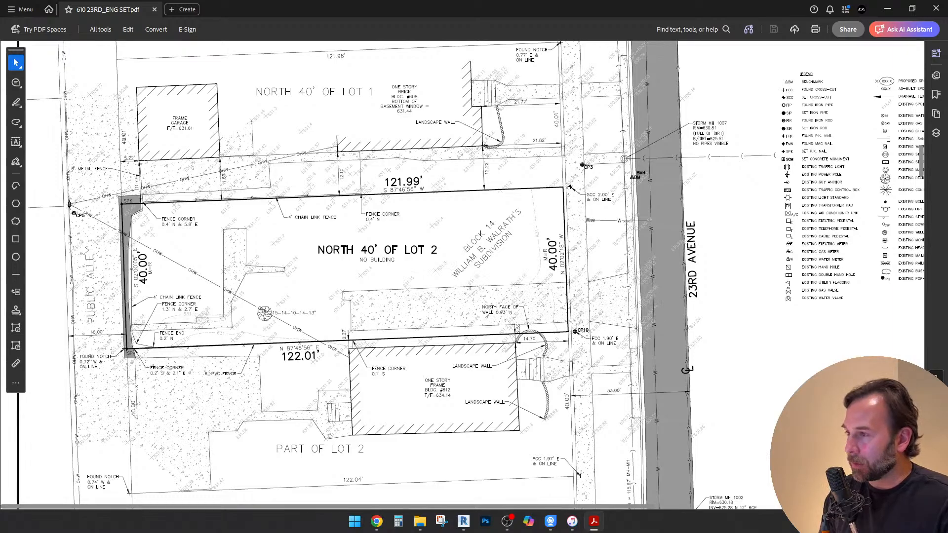
Examine the topographic survey of the North 40' of Lot 2, including its boundary dimensions, fences, existing paving, alley and neighbouring buildings
ctrl+scroll(463, 266, down, 3)
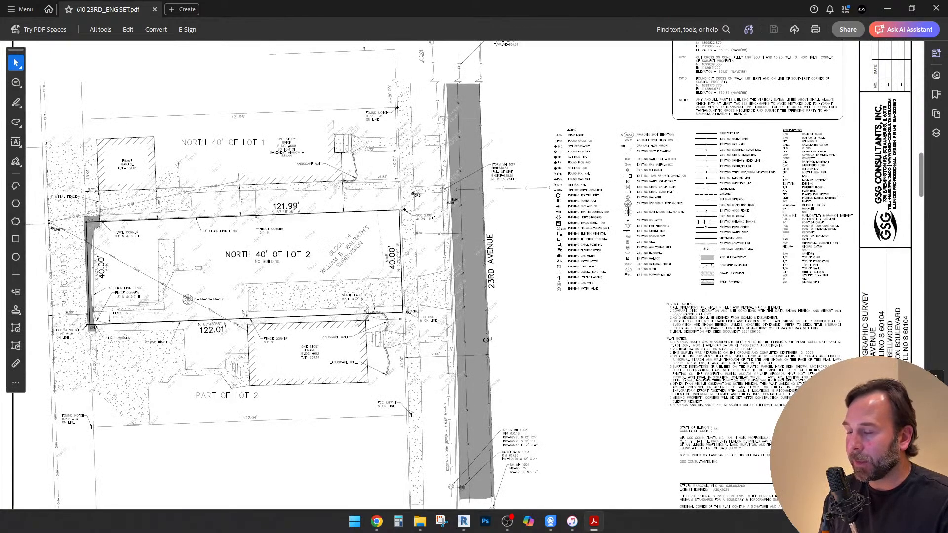
ctrl+scroll(77, 252, up, 3)
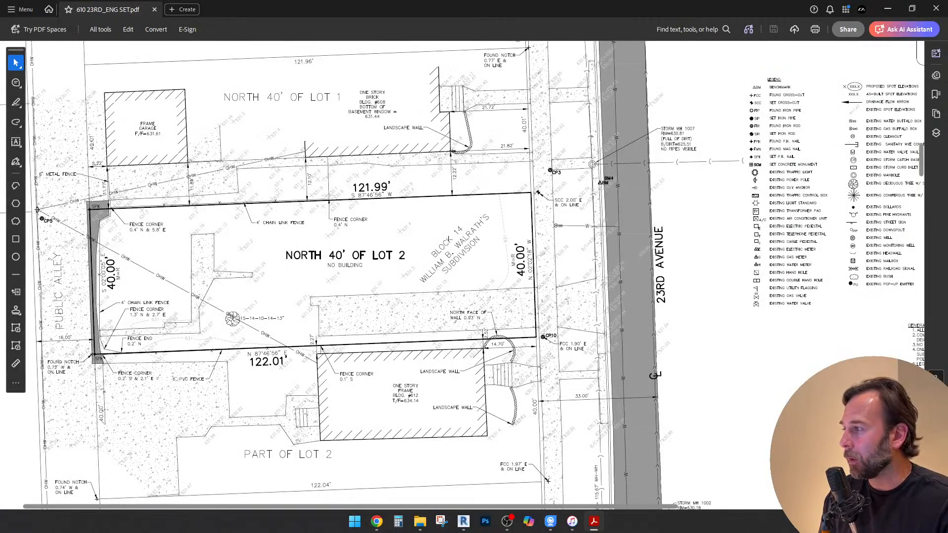
ctrl+scroll(76, 191, down, 3)
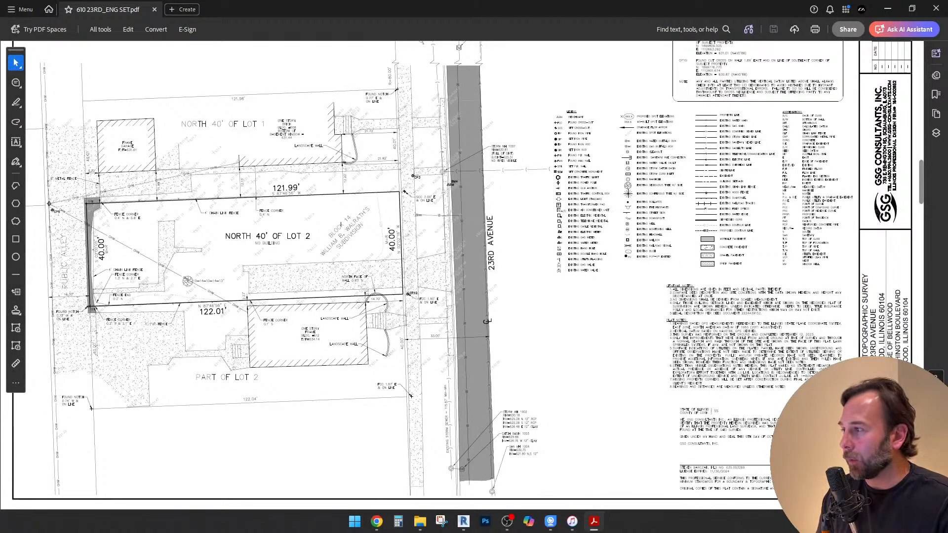
ctrl+scroll(97, 224, up, 2)
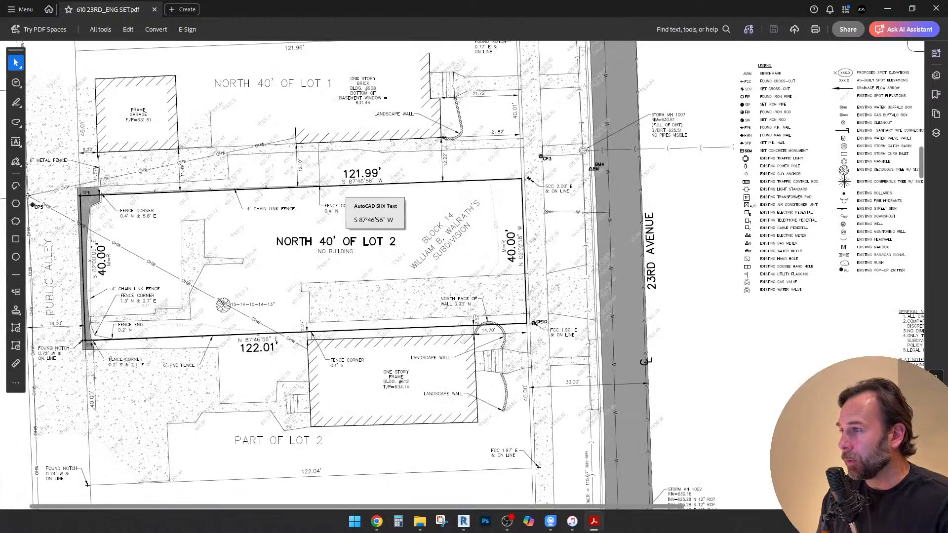
ctrl+scroll(371, 184, up, 4)
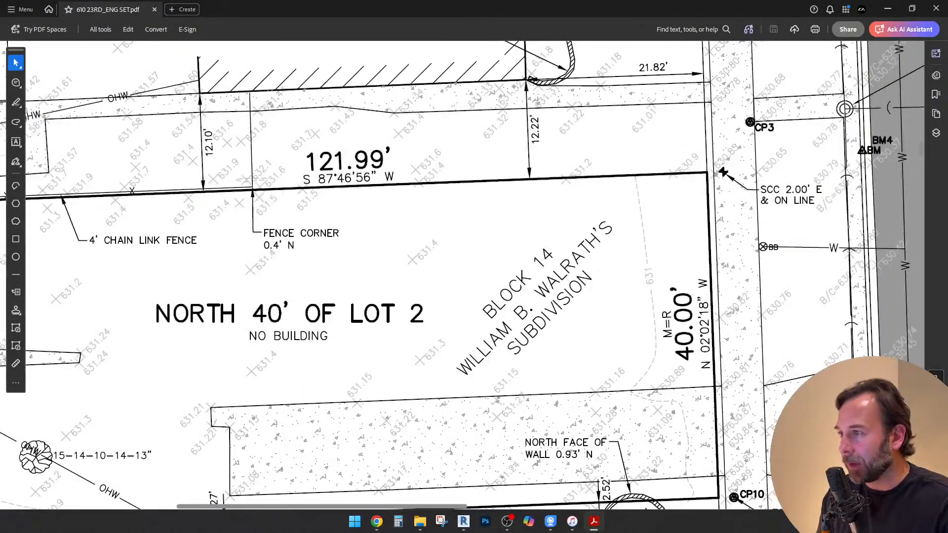
ctrl+scroll(659, 183, down, 2)
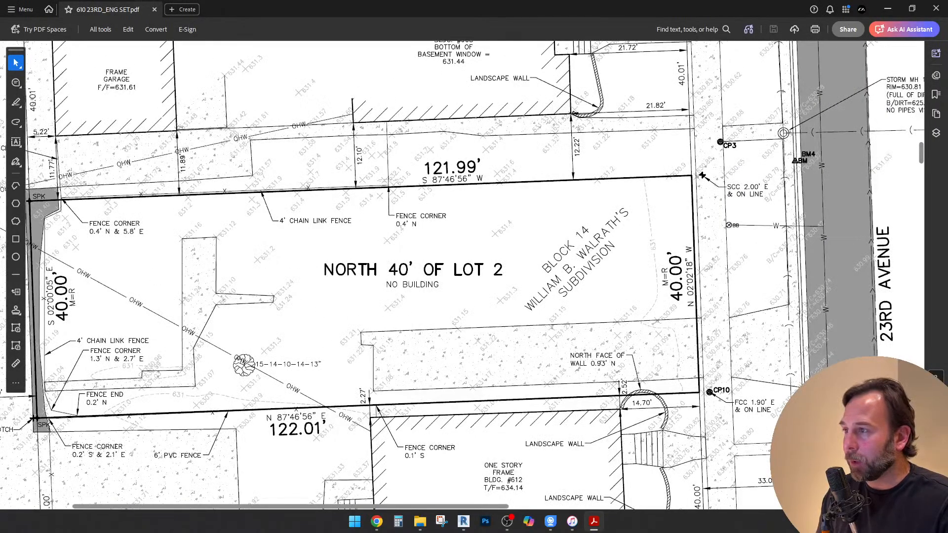
ctrl+scroll(583, 190, down, 1)
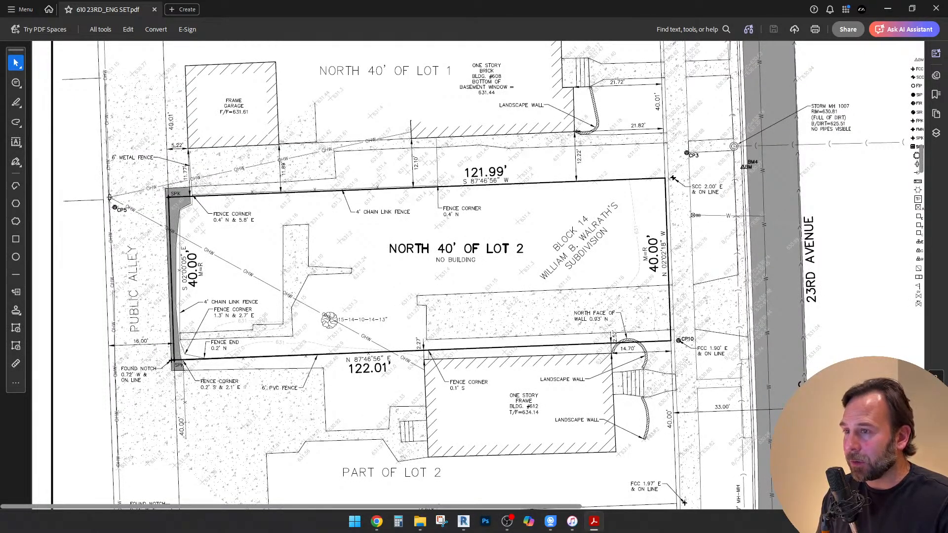
ctrl+scroll(667, 260, up, 1)
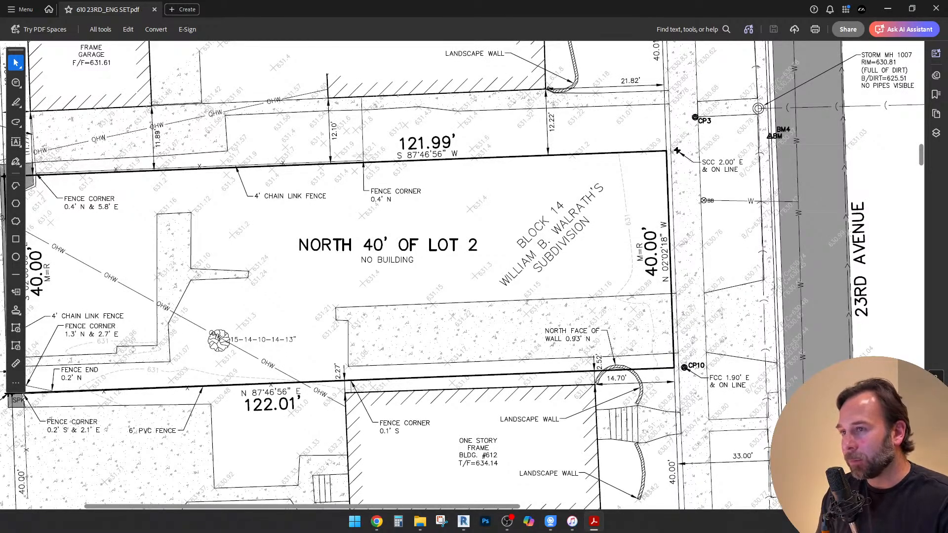
ctrl+scroll(658, 286, down, 1)
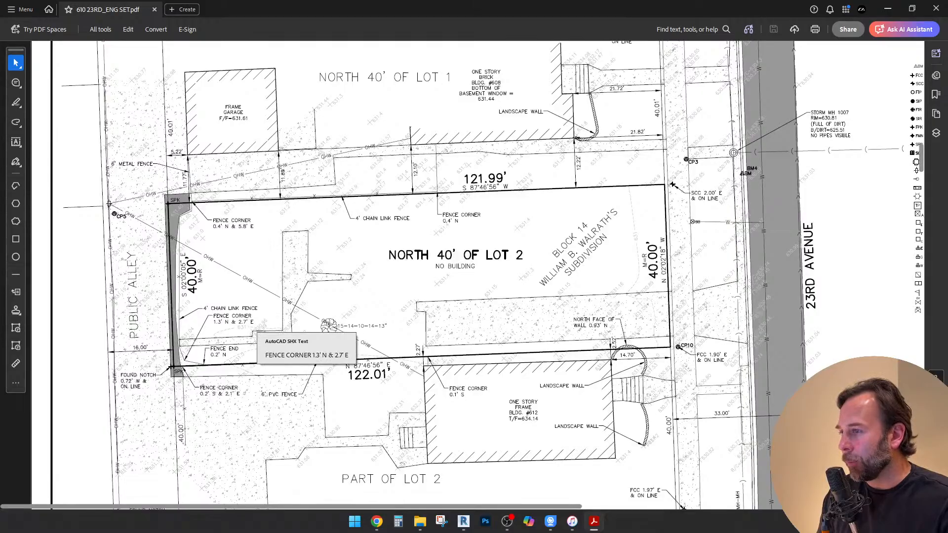
ctrl+scroll(236, 324, up, 1)
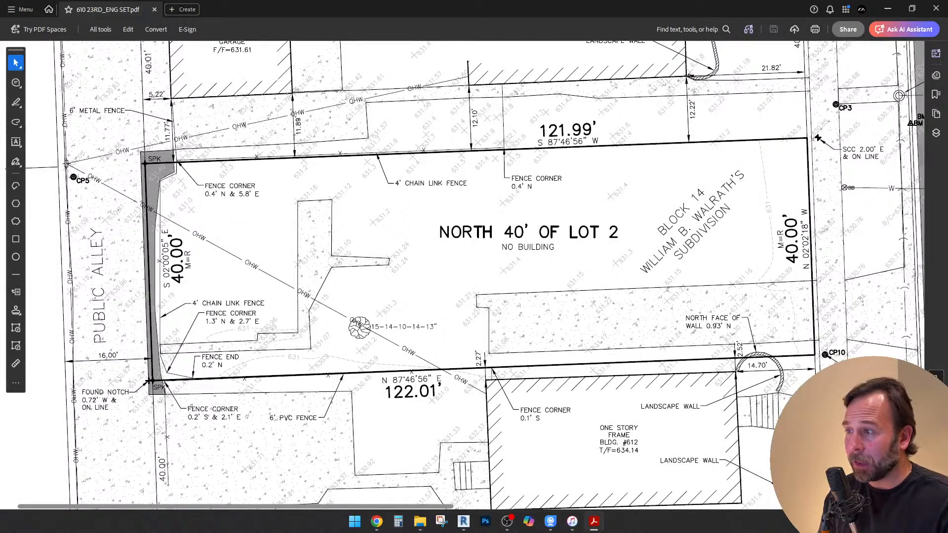
ctrl+scroll(756, 322, up, 1)
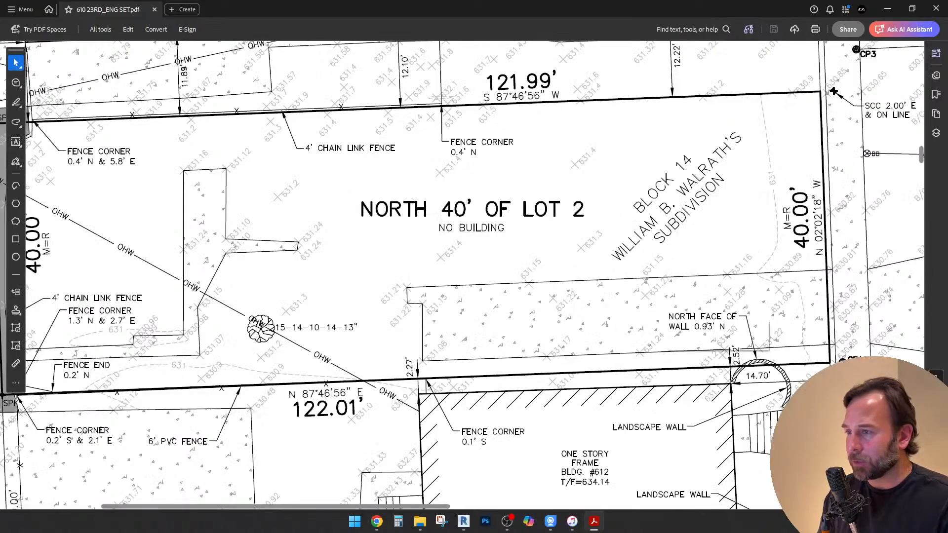
ctrl+scroll(473, 321, down, 1)
Switch to Google Maps in Chrome, rotate the aerial view to look straight down, and enter Street View on 23rd Ave facing the lot
click(376, 521)
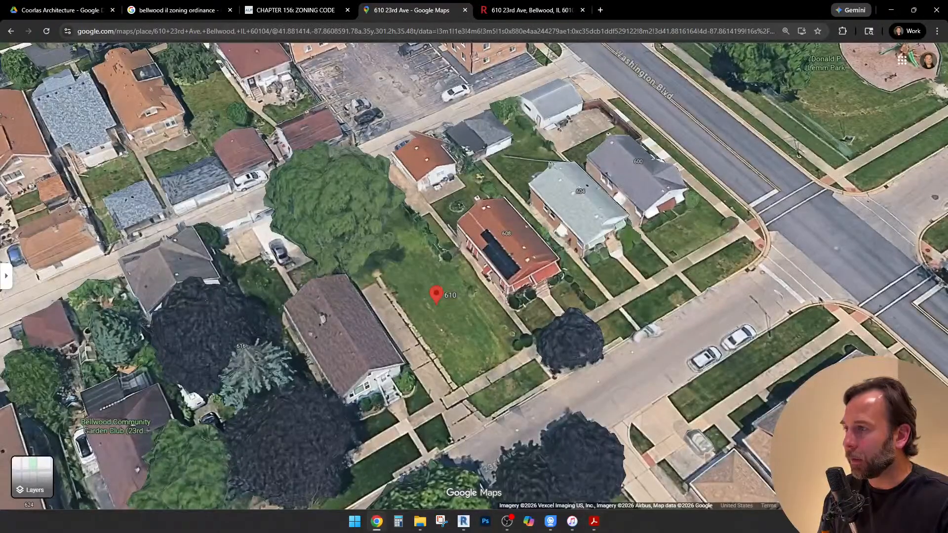
scroll(455, 358, up, 1)
mouse_move(454, 358)
ctrl+mouse_down()
mouse_move(370, 358)
mouse_move(339, 352)
mouse_move(317, 331)
mouse_move(308, 375)
mouse_move(596, 389)
ctrl+mouse_up()
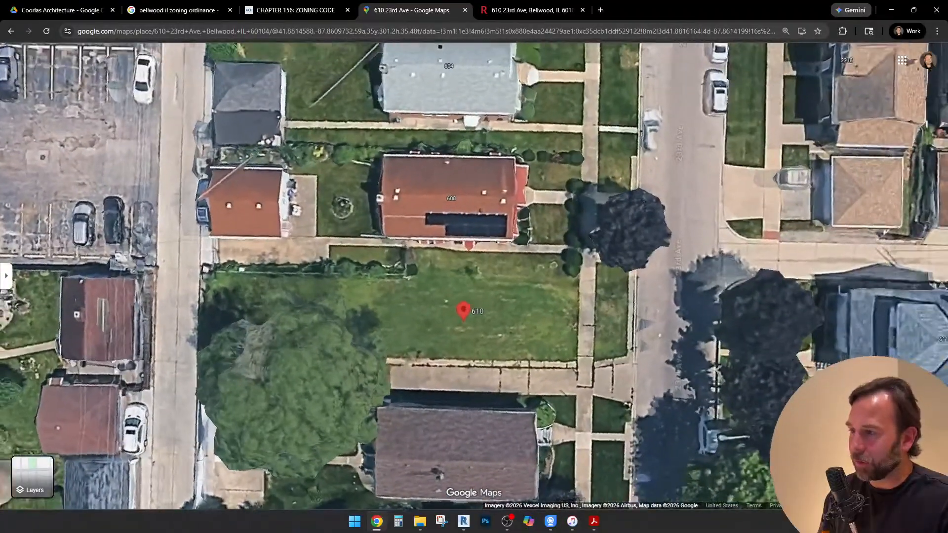
drag(692, 336, 624, 233)
scroll(624, 234, up, 1)
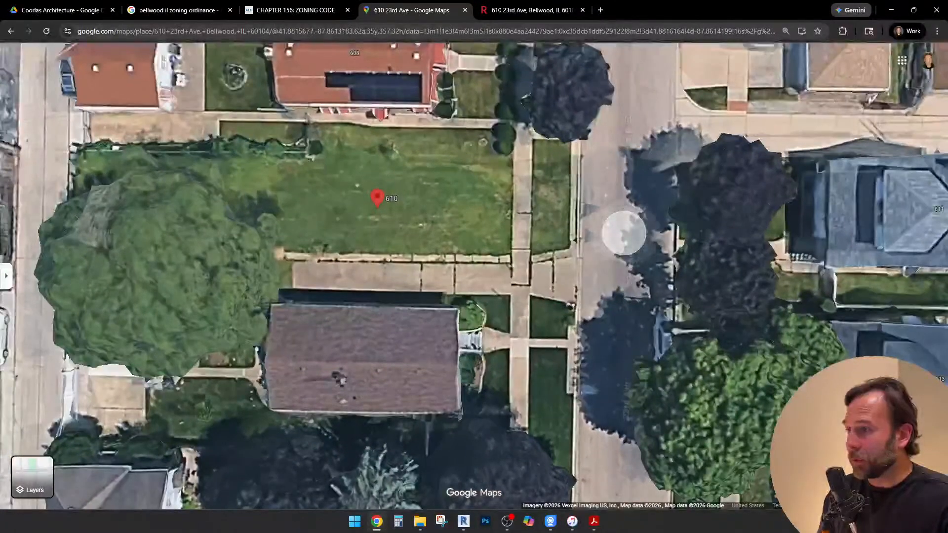
click(623, 233)
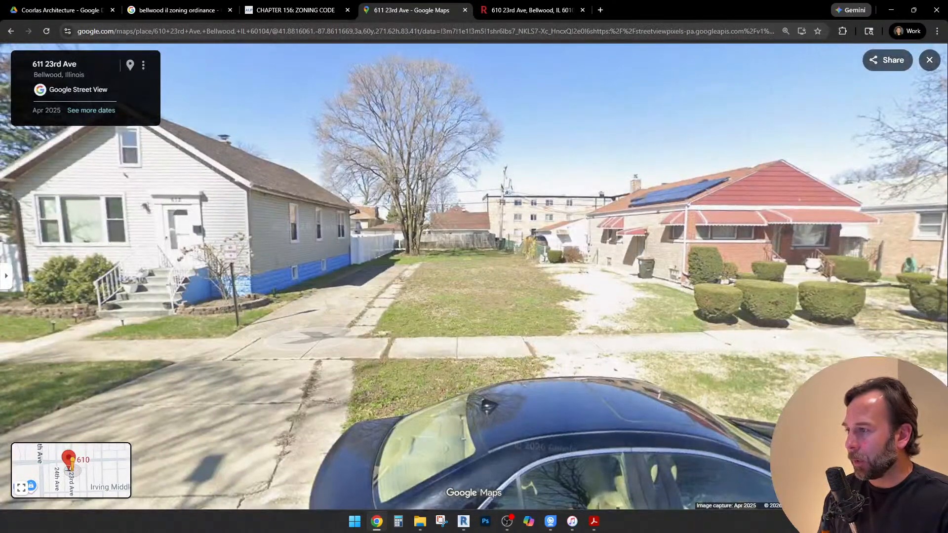
Inspect the vacant lot and the adjacent houses in Street View, and return to the aerial map centred around the lot
drag(514, 287, 479, 300)
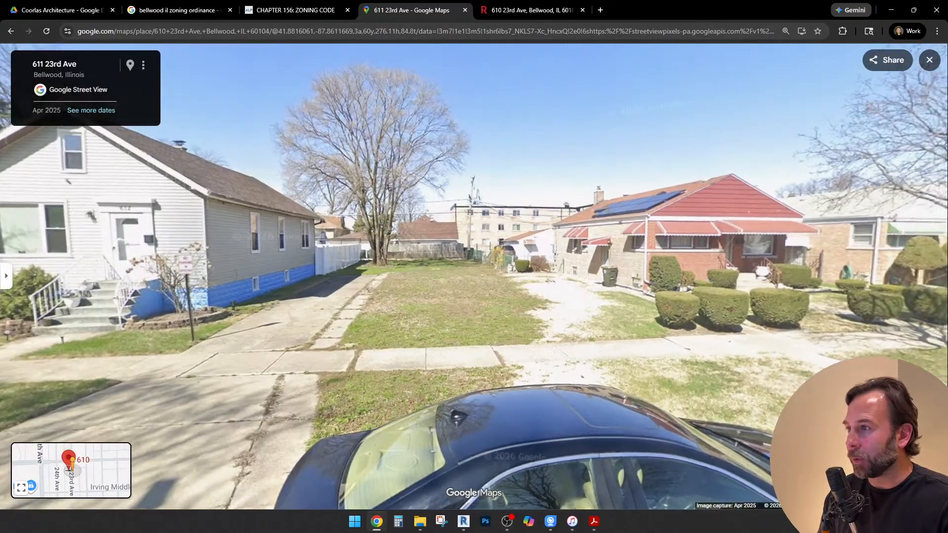
scroll(427, 260, up, 2)
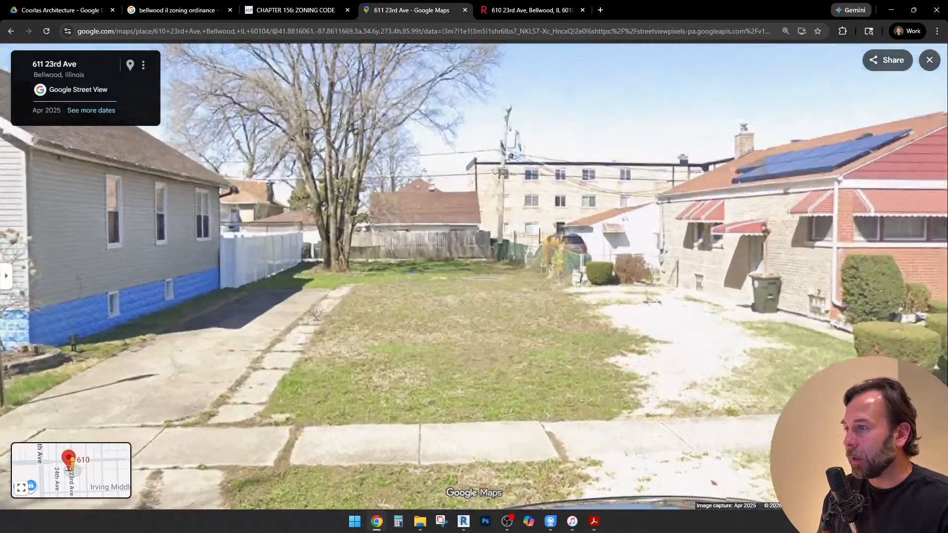
scroll(444, 269, up, 2)
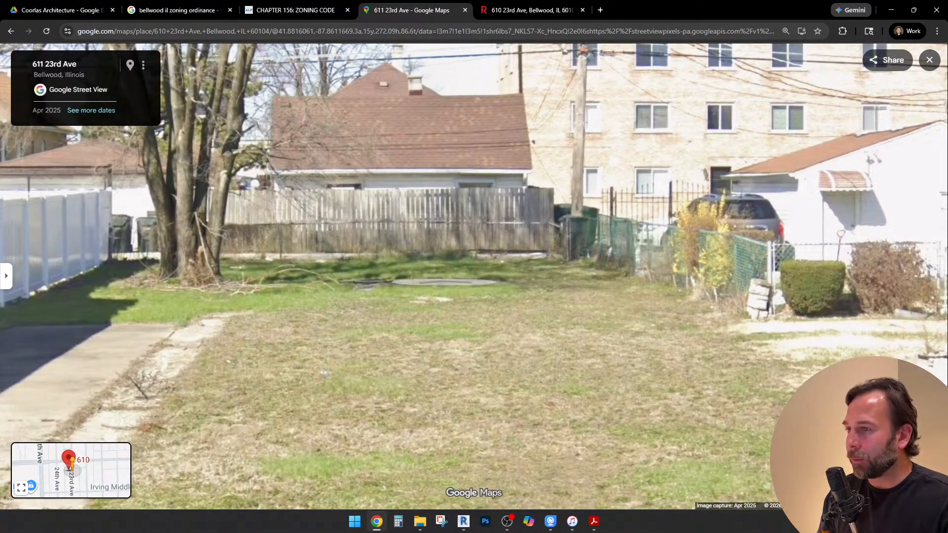
scroll(444, 282, down, 2)
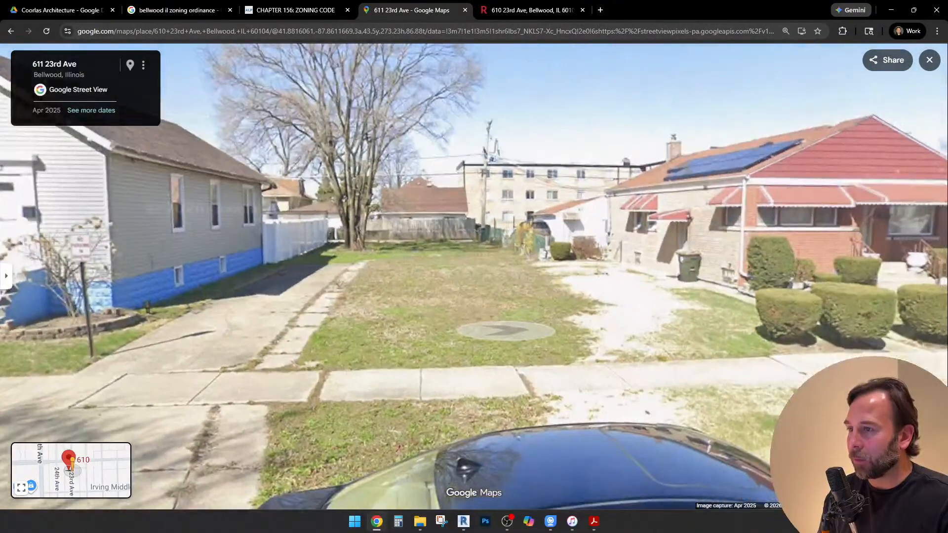
scroll(506, 330, down, 2)
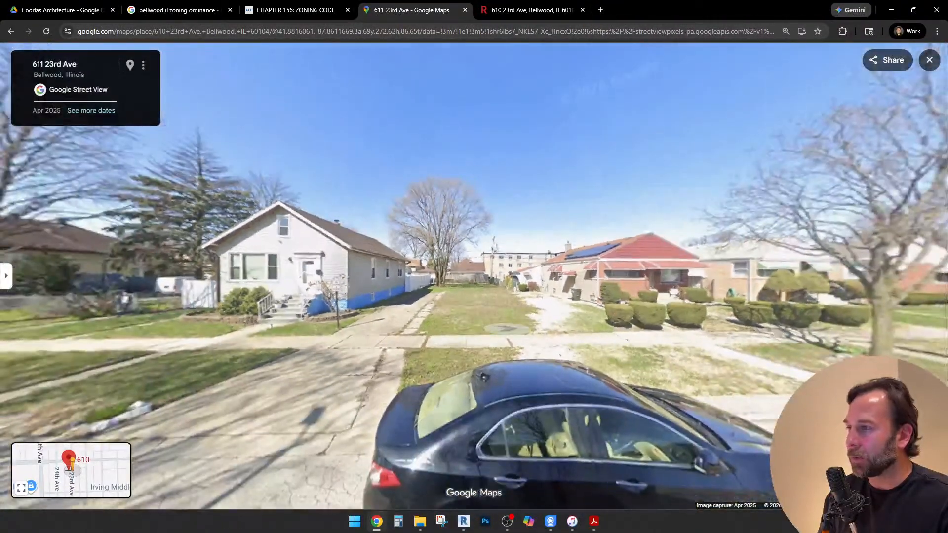
scroll(506, 330, down, 3)
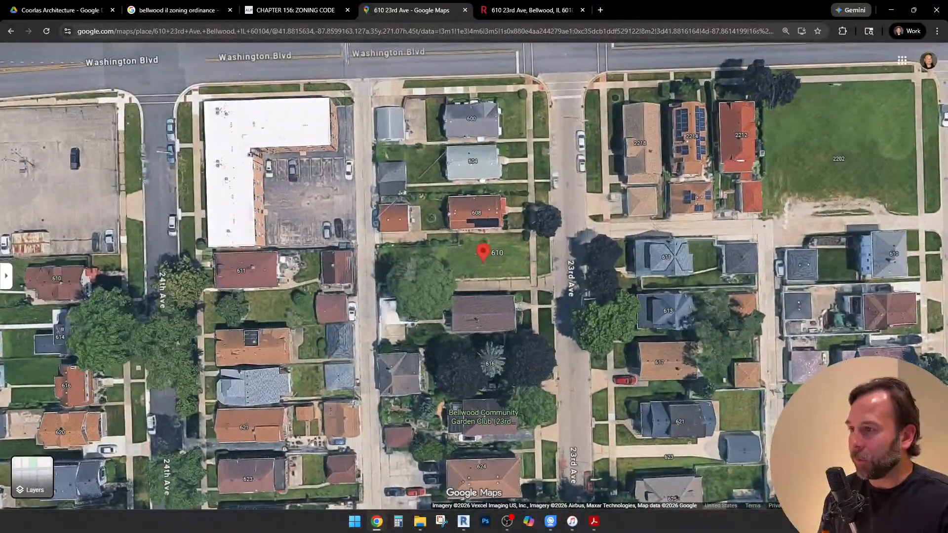
drag(494, 277, 448, 290)
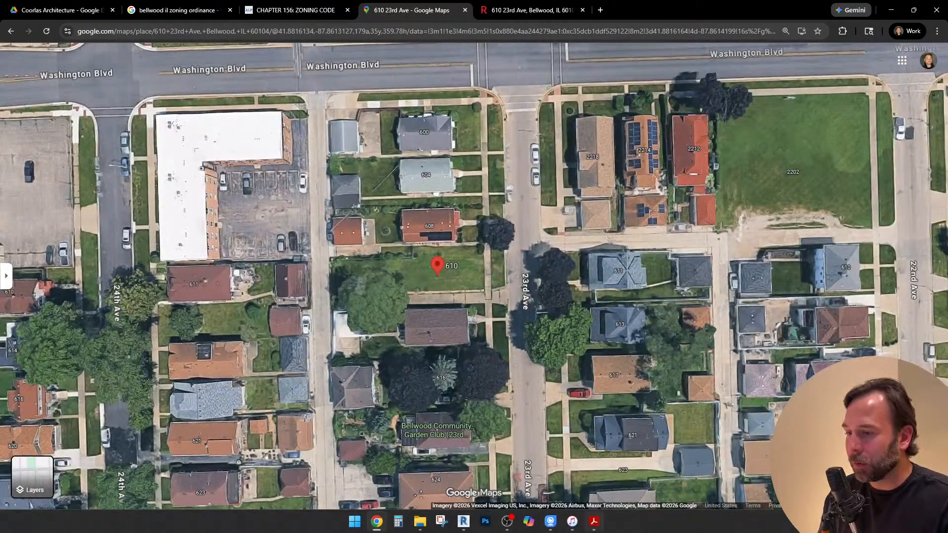
Switch to the engineering set PDF in Acrobat, show the page thumbnails, and view the existing-conditions removal plan on page 3
click(595, 521)
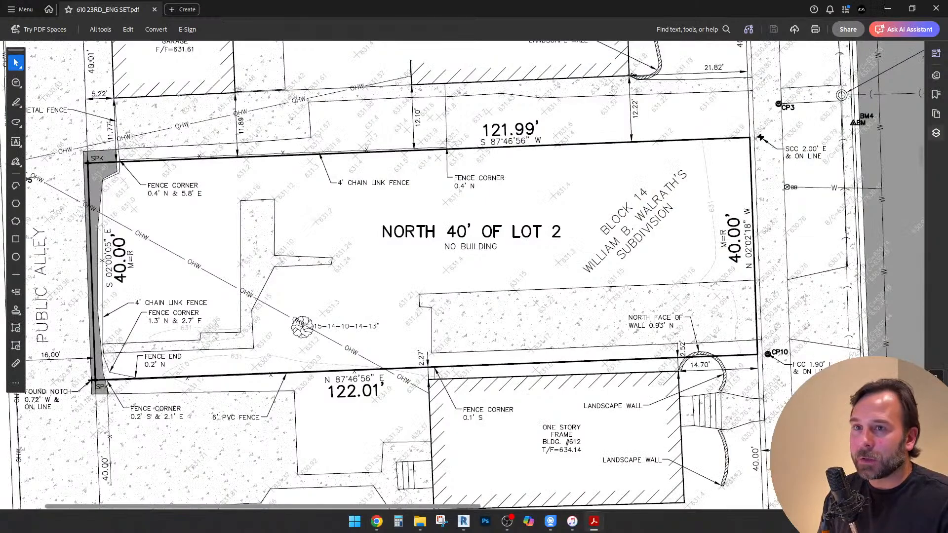
click(936, 133)
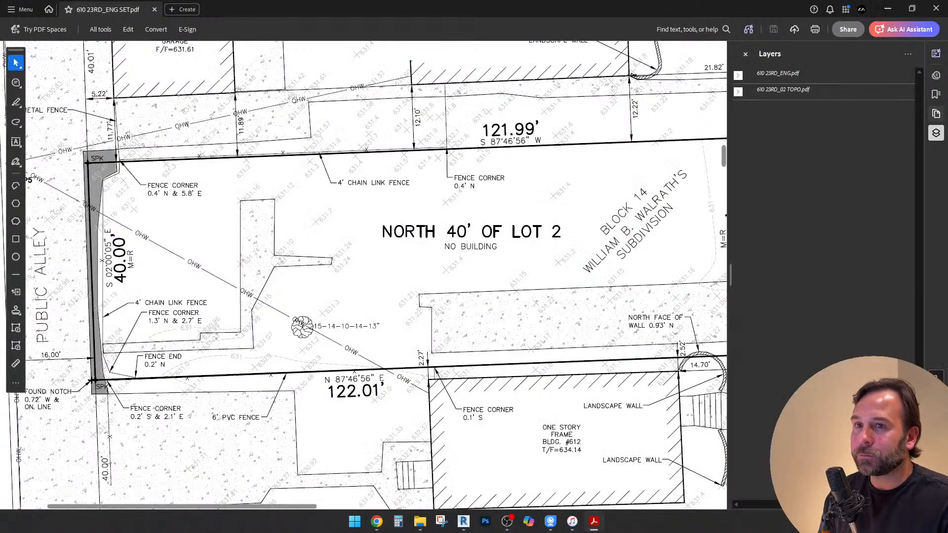
click(937, 114)
scroll(830, 312, down, 2)
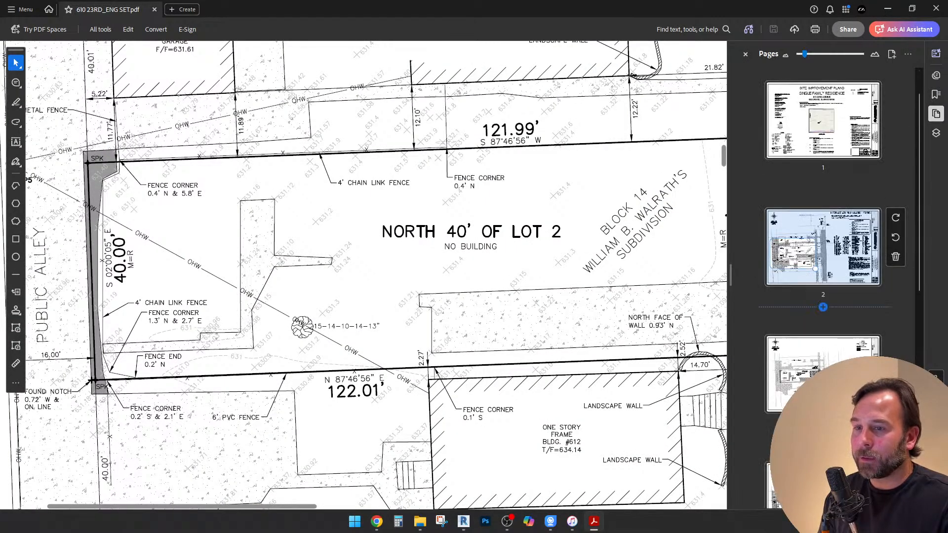
click(830, 321)
ctrl+scroll(377, 276, down, 2)
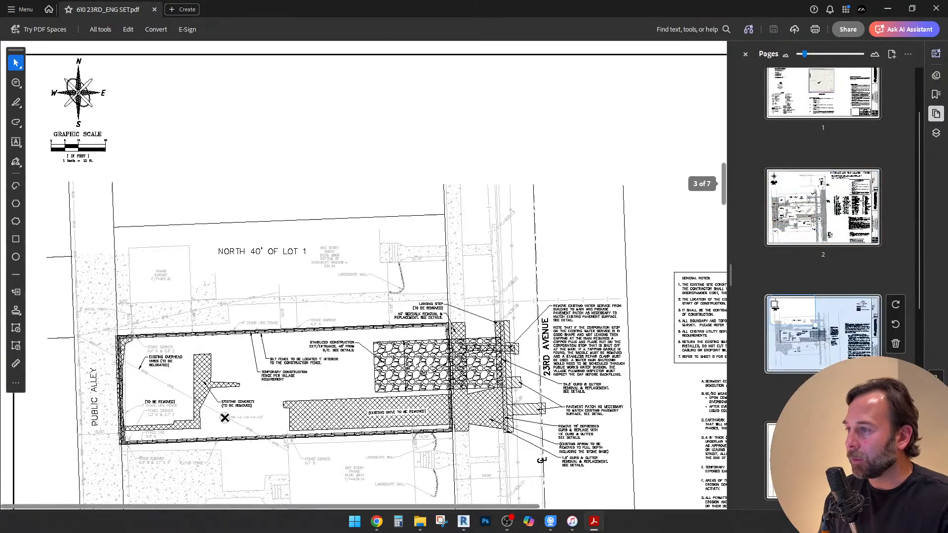
scroll(375, 346, down, 1)
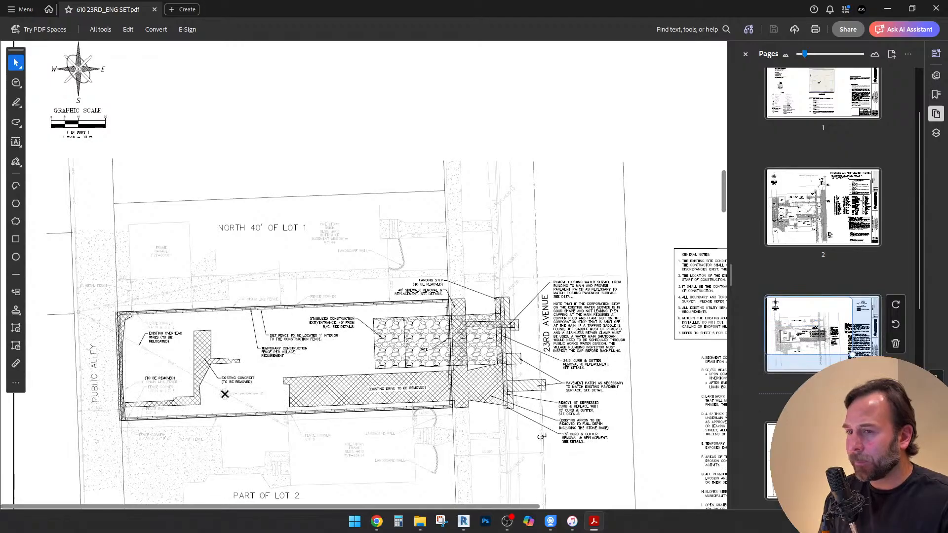
Open page 4 of the engineering set and view the proposed building, garage and side yard setbacks on the lot
scroll(829, 395, down, 1)
click(828, 417)
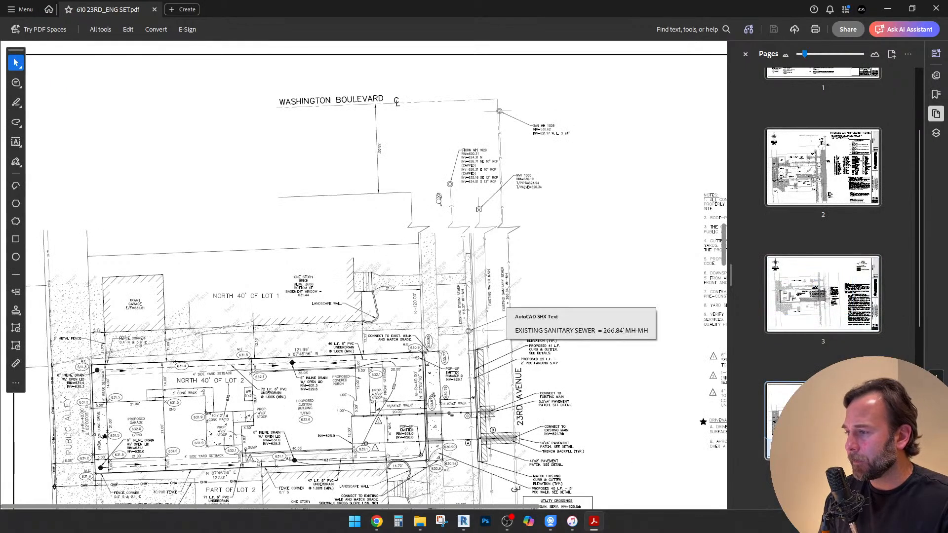
scroll(504, 302, down, 1)
scroll(501, 302, down, 1)
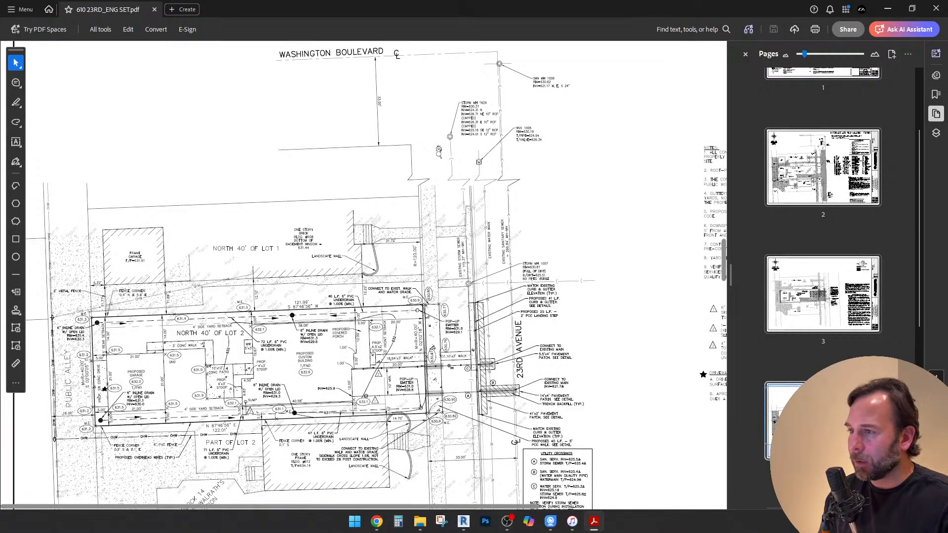
Examine the construction detail sheets on page 5 of the engineering set and return to the proposed site plan on page 4
scroll(823, 272, down, 5)
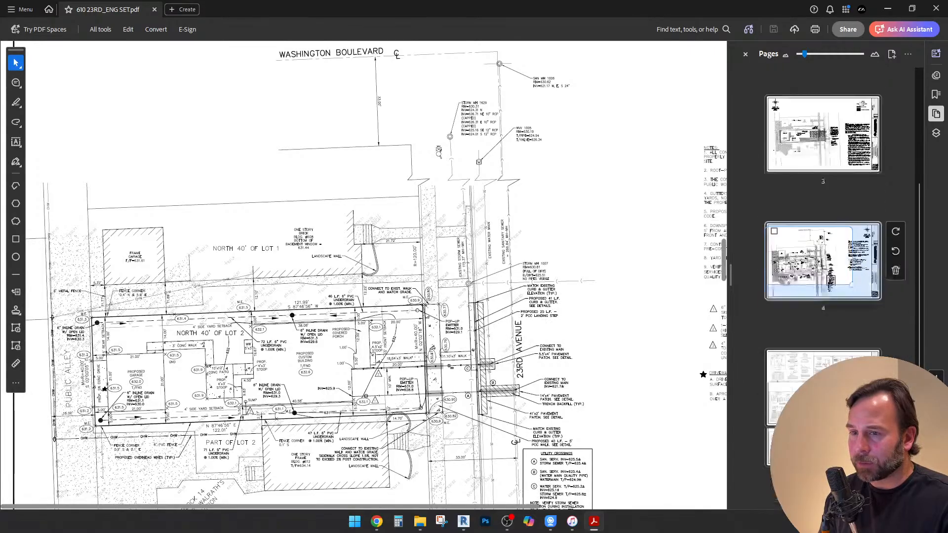
click(824, 310)
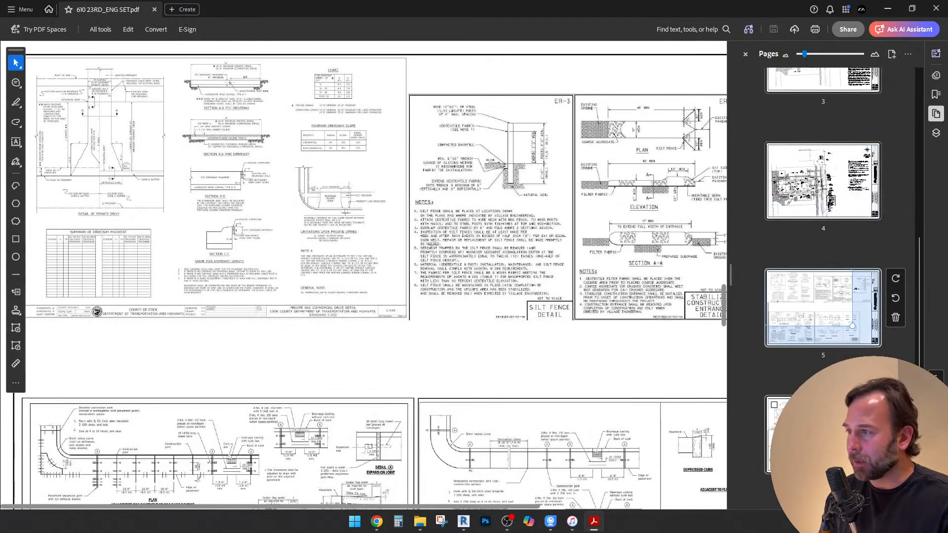
click(824, 435)
click(824, 309)
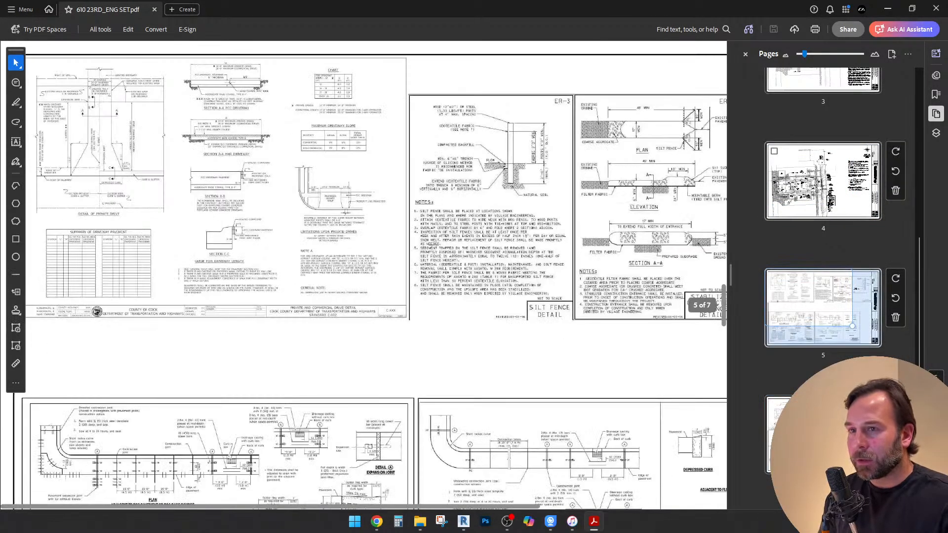
click(853, 199)
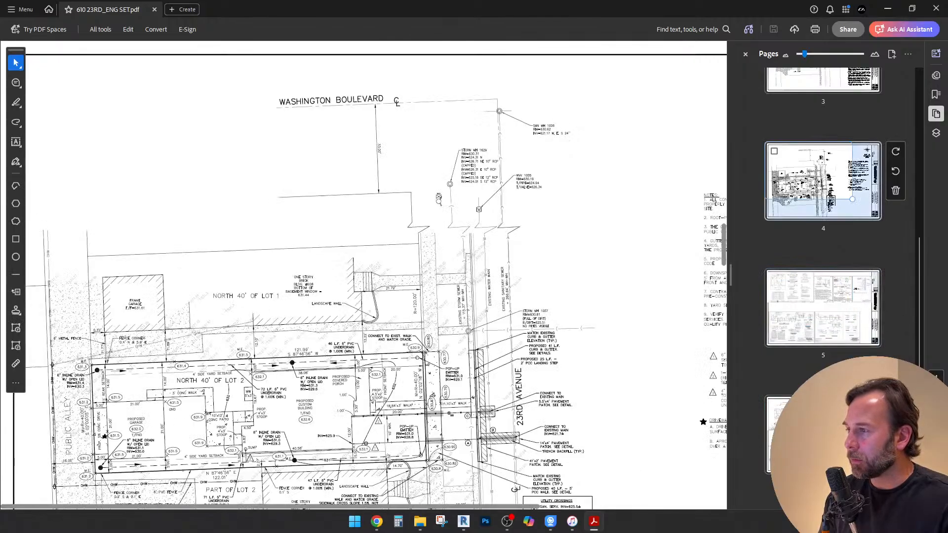
scroll(840, 222, up, 2)
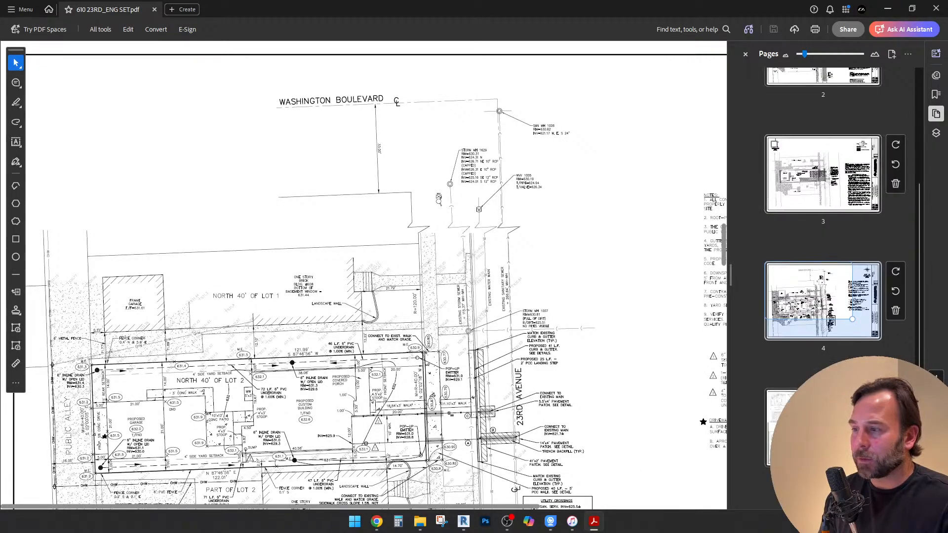
scroll(375, 282, down, 1)
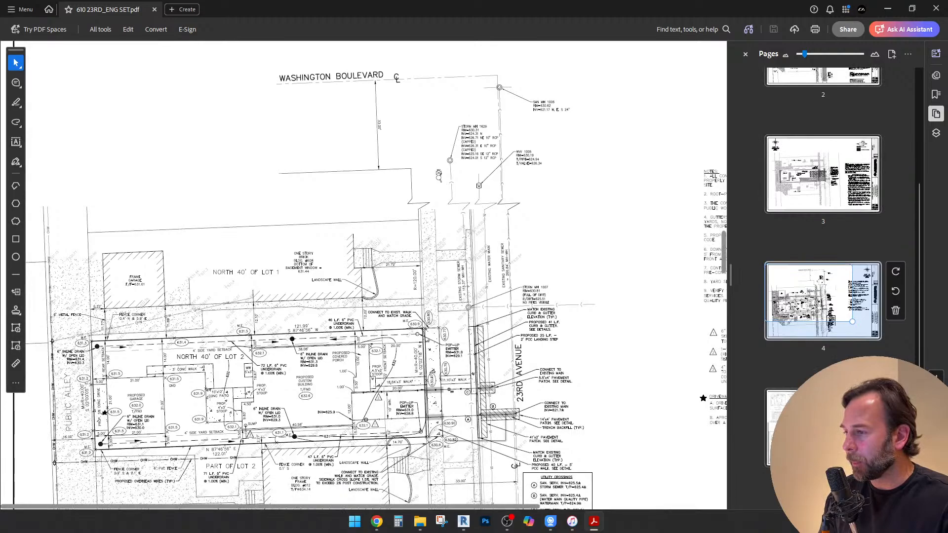
scroll(823, 236, up, 1)
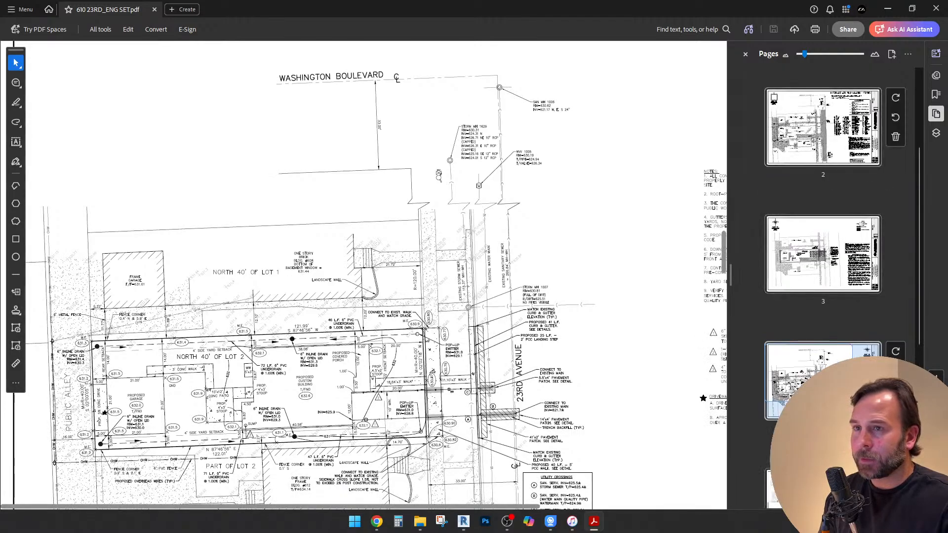
Extract page 2, the boundary and topographic survey, from the engineering set as a separate PDF
click(839, 144)
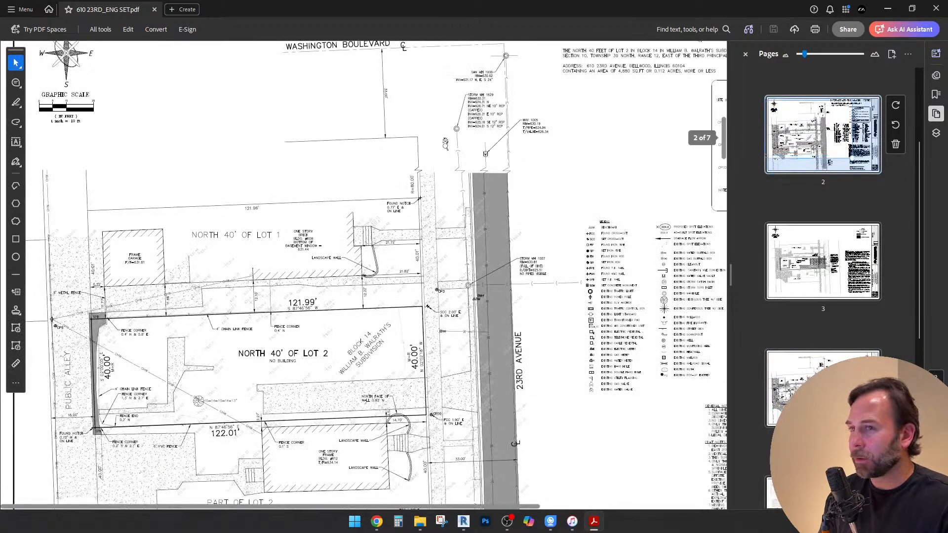
right_click(839, 136)
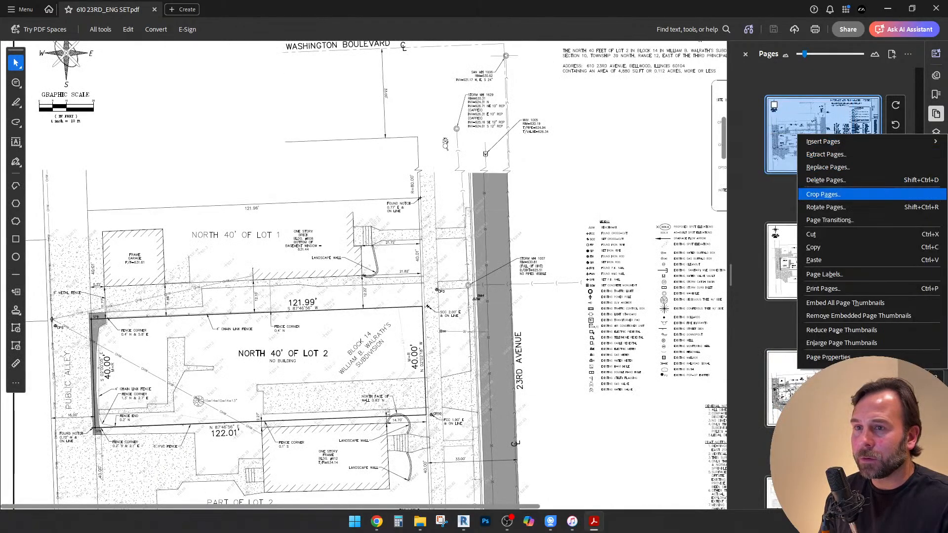
click(827, 154)
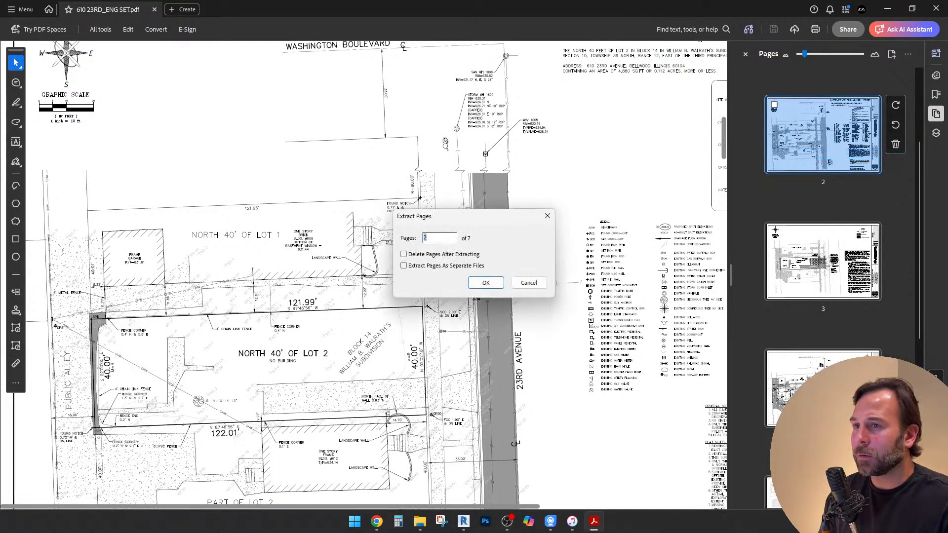
click(486, 283)
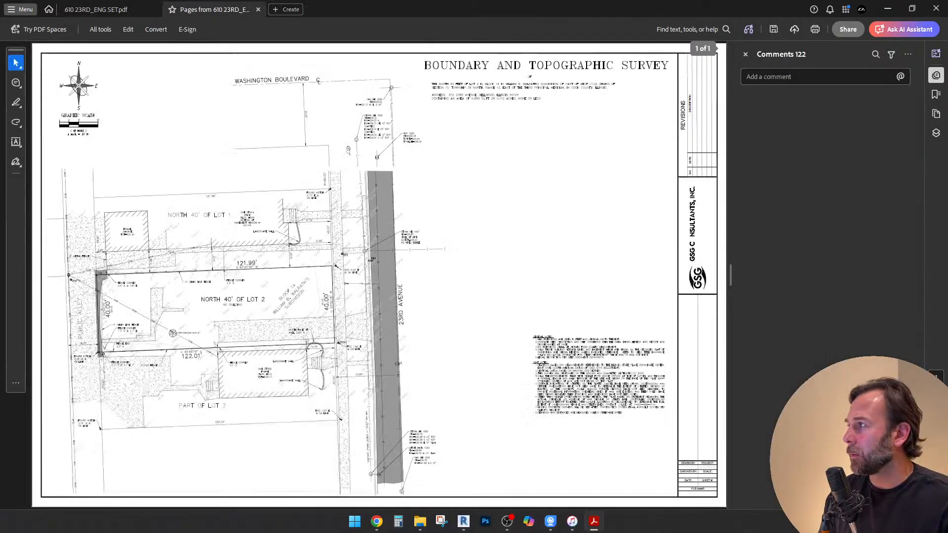
Set up a JPEG export of the extracted survey to the 2025-050 Bellwood project folder, accepting a resolution of 600 pixels/inch
click(21, 10)
mouse_move(64, 121)
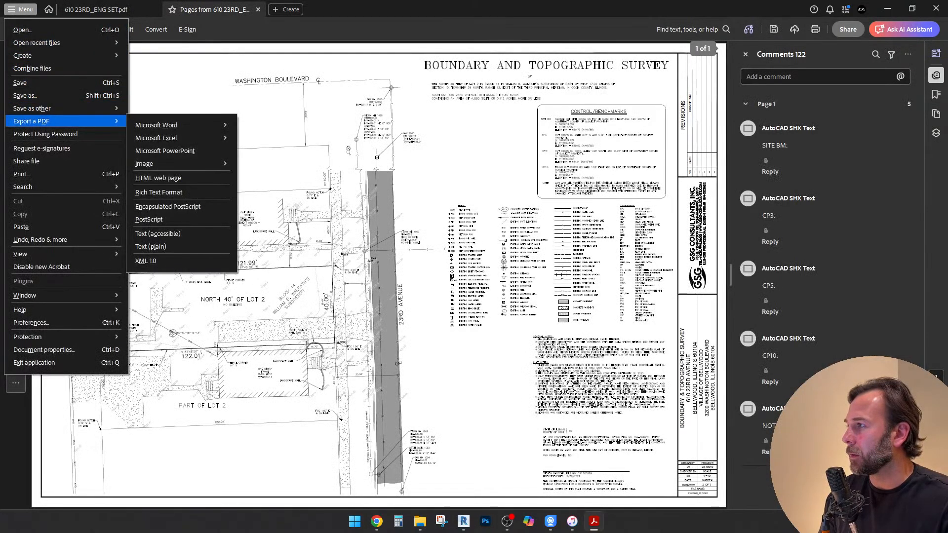
mouse_move(168, 164)
click(251, 167)
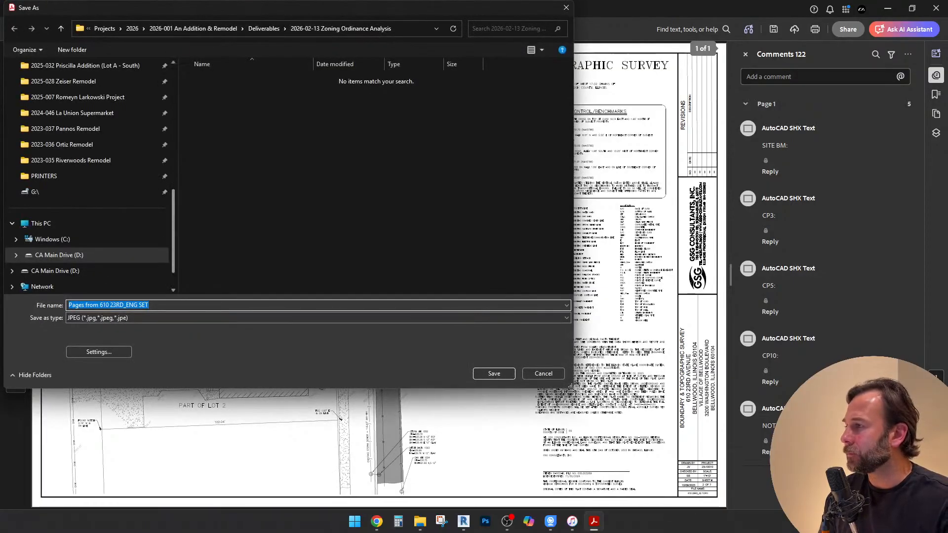
scroll(87, 255, up, 5)
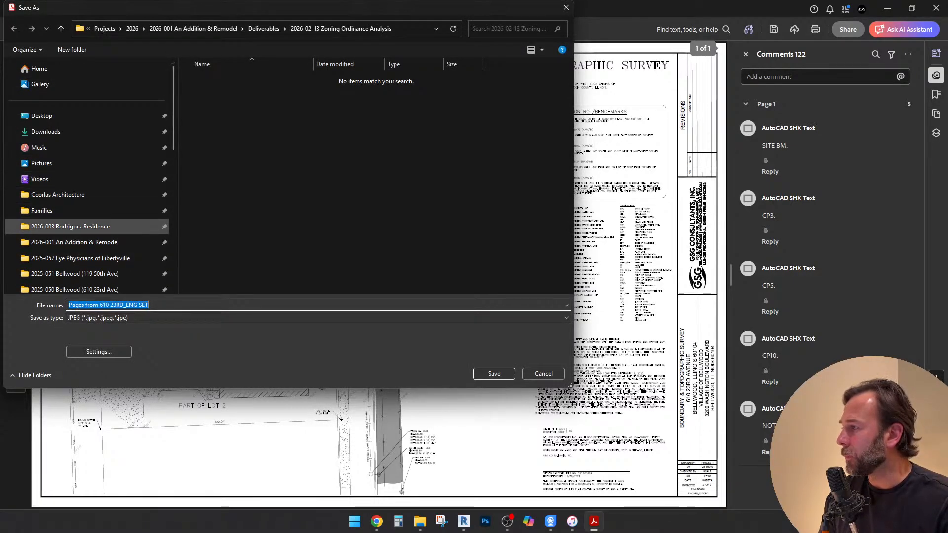
scroll(87, 256, down, 3)
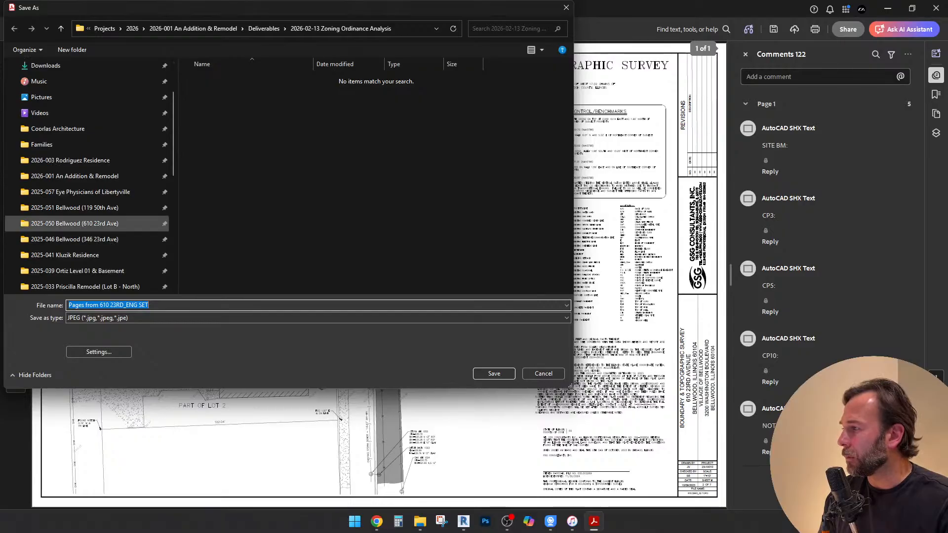
click(74, 224)
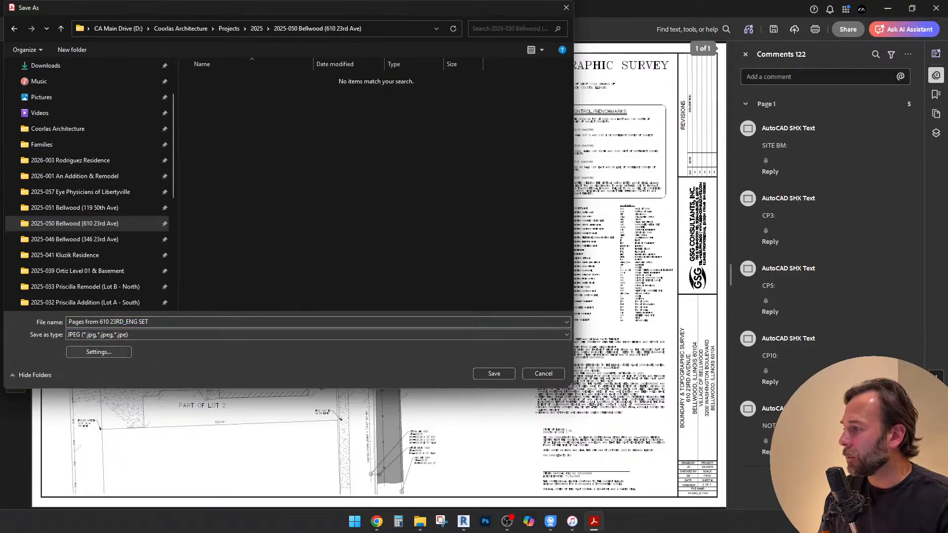
click(99, 351)
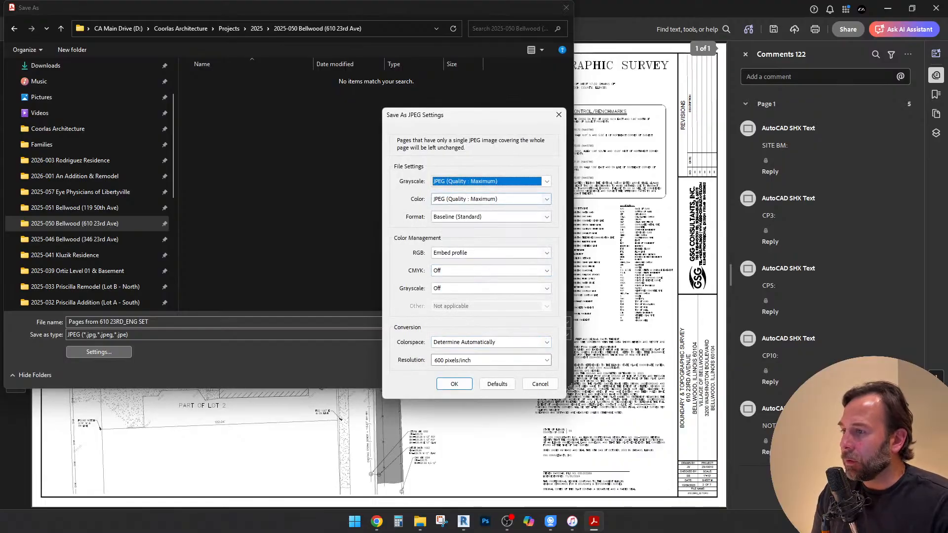
click(454, 384)
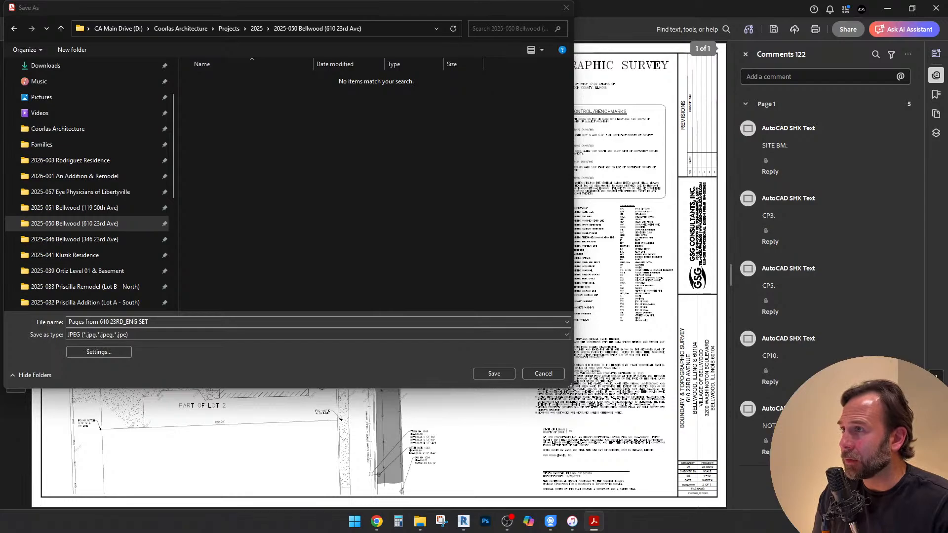
Replace "ENG SET" in the file name with "Plat of Survey", trim the name's beginning, and try to save the JPEG
drag(452, 7, 484, 55)
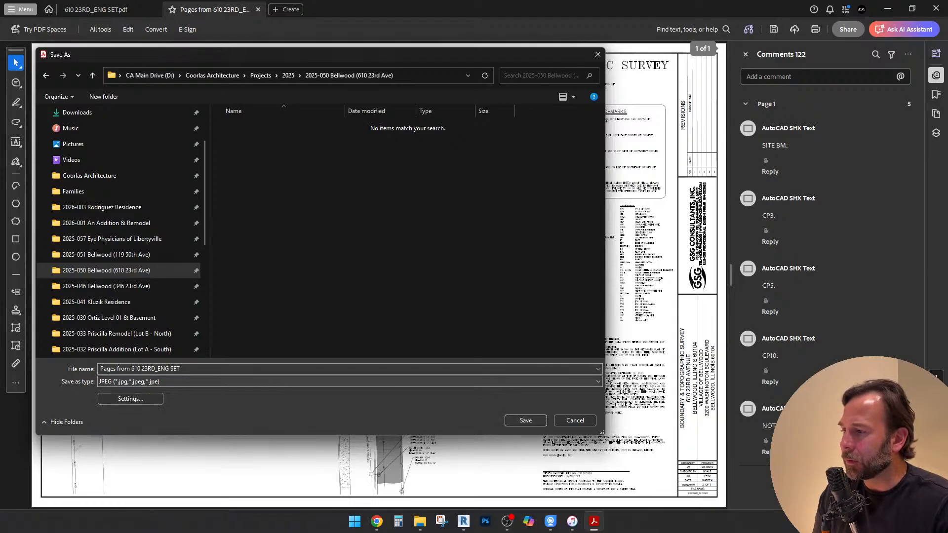
click(181, 369)
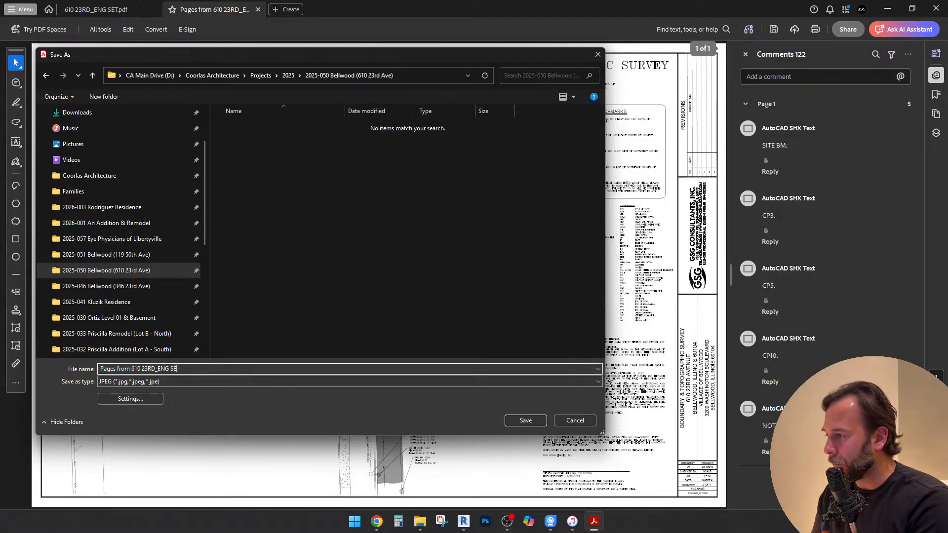
key(BackSpace)
key(BackSpace)
key(BackSpace)
key(BackSpace)
key(BackSpace)
key(BackSpace)
key(BackSpace)
text(P)
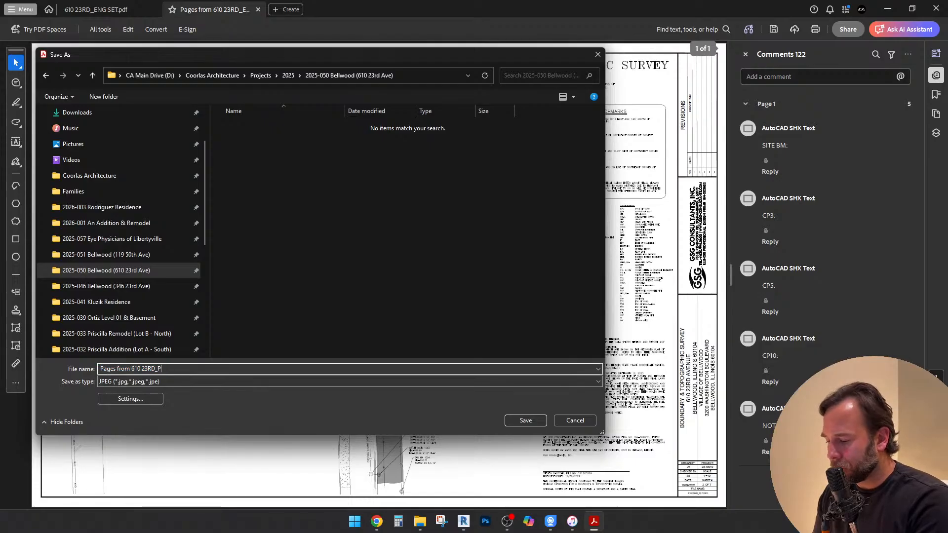
text(lat of Survey)
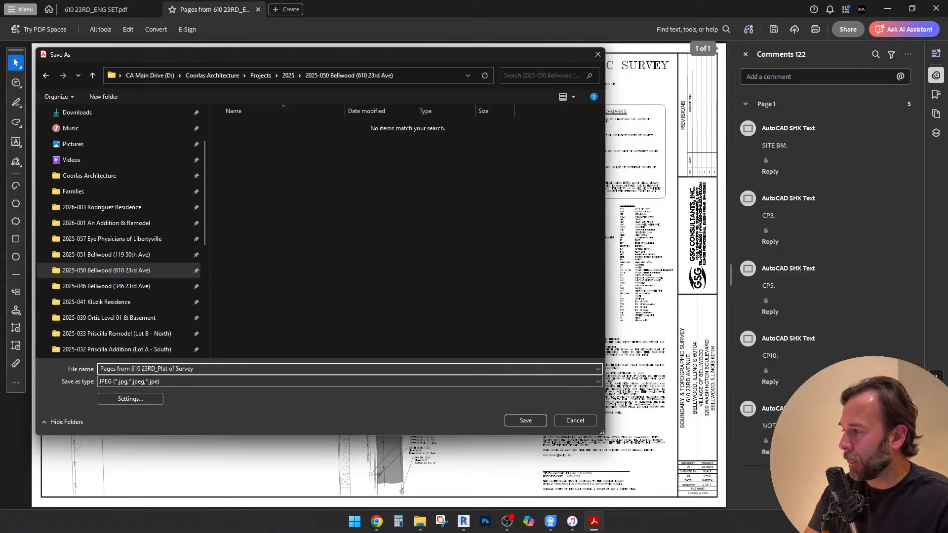
key(Home)
key(Delete)
key(Delete)
key(Delete)
key(Delete)
key(Delete)
key(Delete)
key(Delete)
key(Delete)
key(Delete)
key(Delete)
key(Delete)
key(Return)
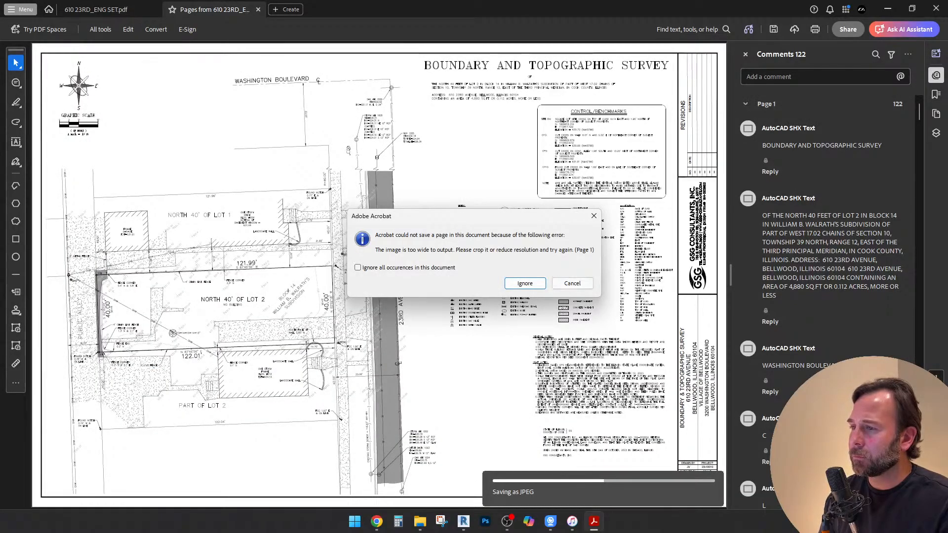
key(Return)
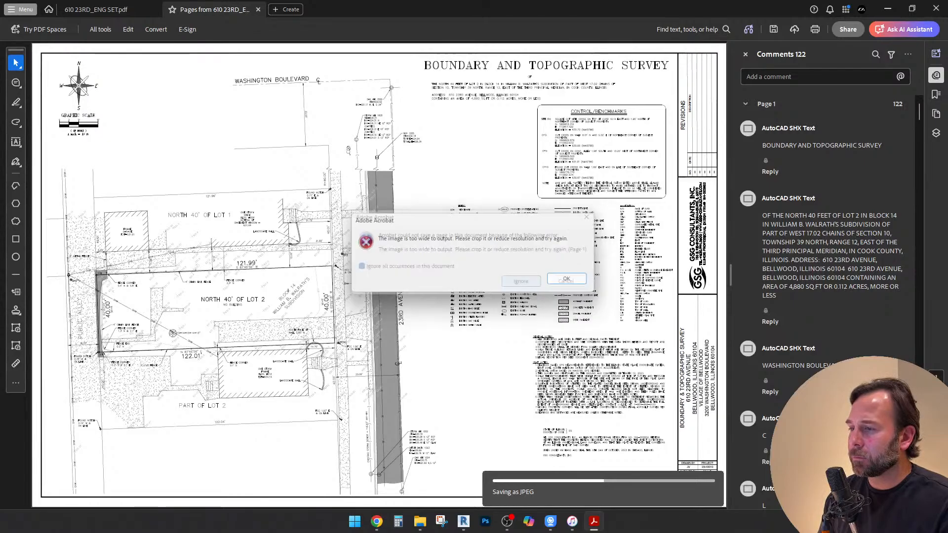
click(573, 281)
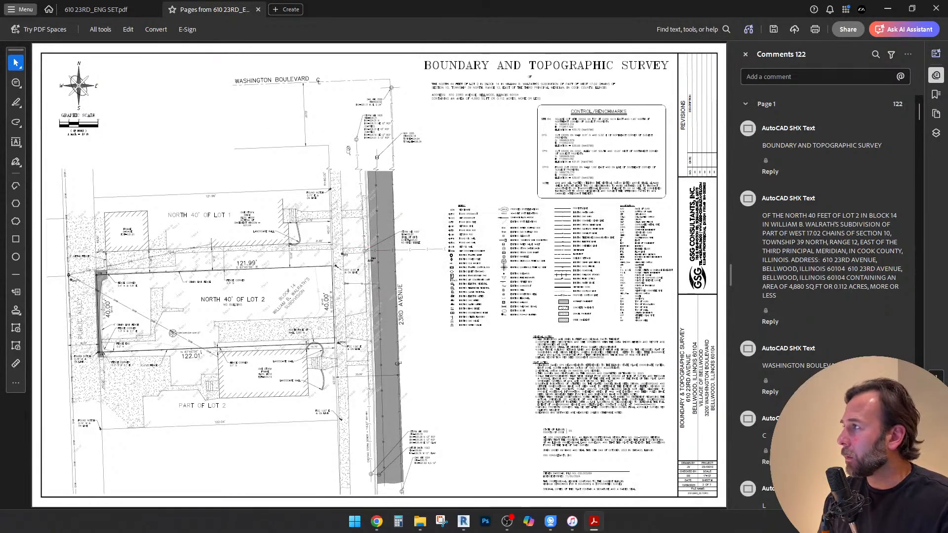
Export the survey page as a JPEG at 300 pixels/inch to the same project folder under the suggested file name
ctrl+scroll(363, 276, down, 1)
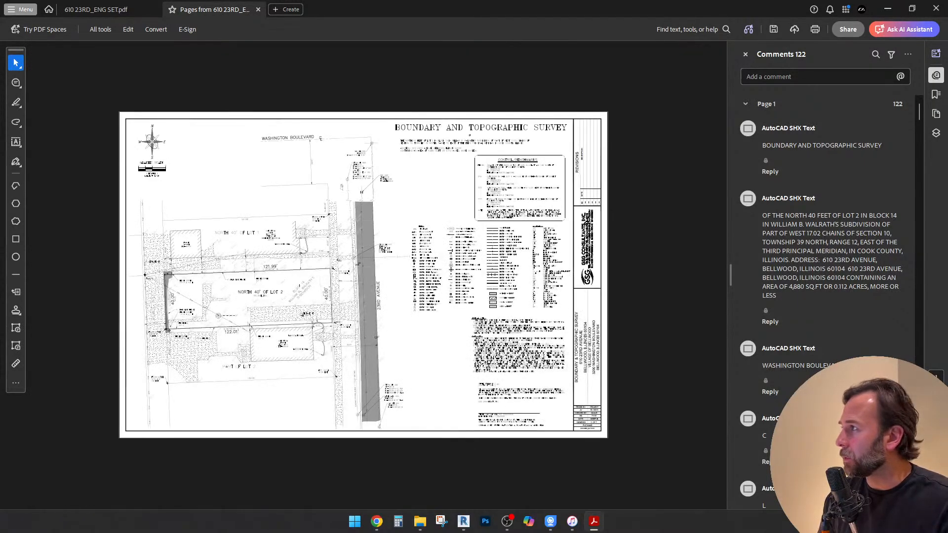
click(20, 10)
mouse_move(31, 121)
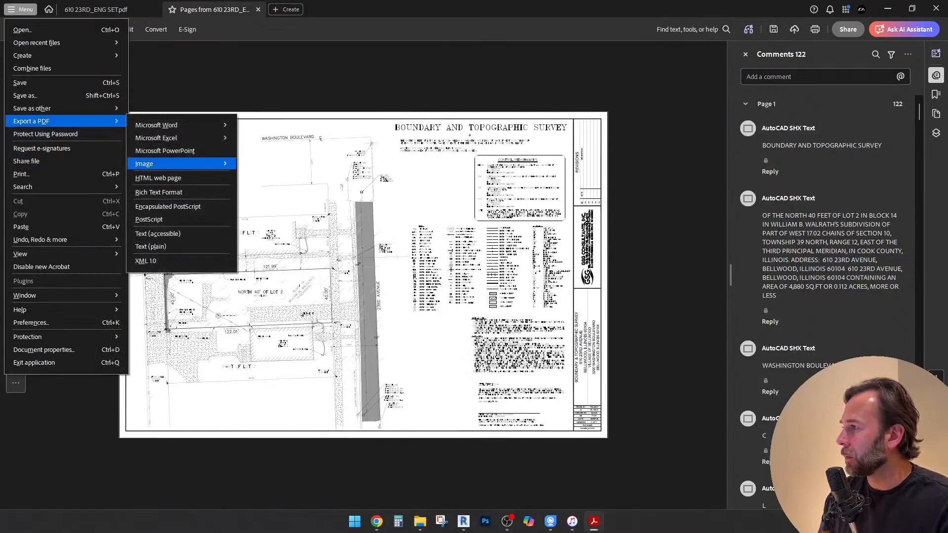
mouse_move(144, 163)
click(252, 168)
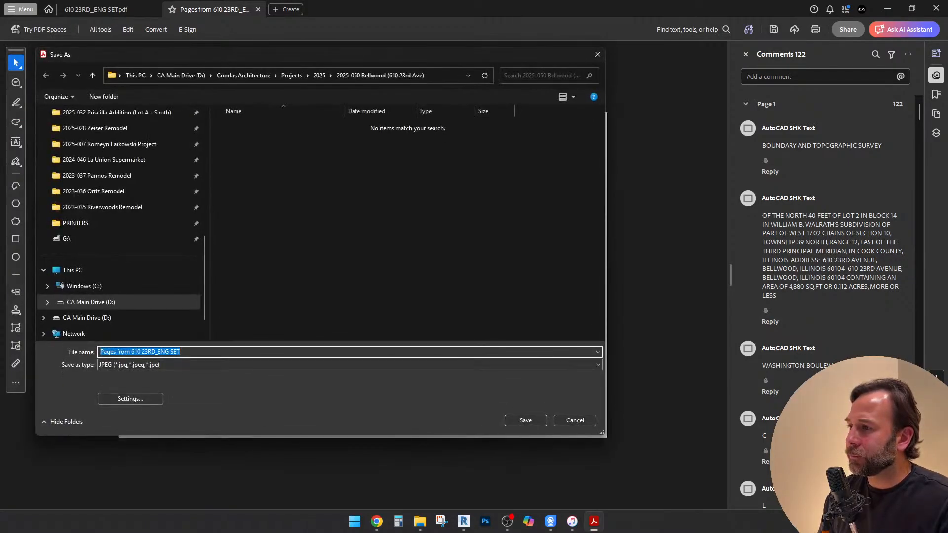
click(130, 398)
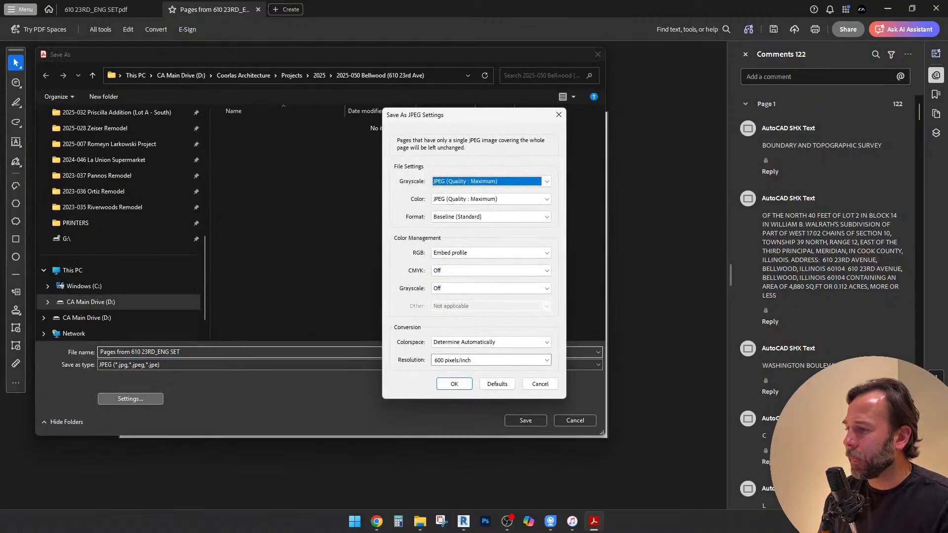
click(492, 361)
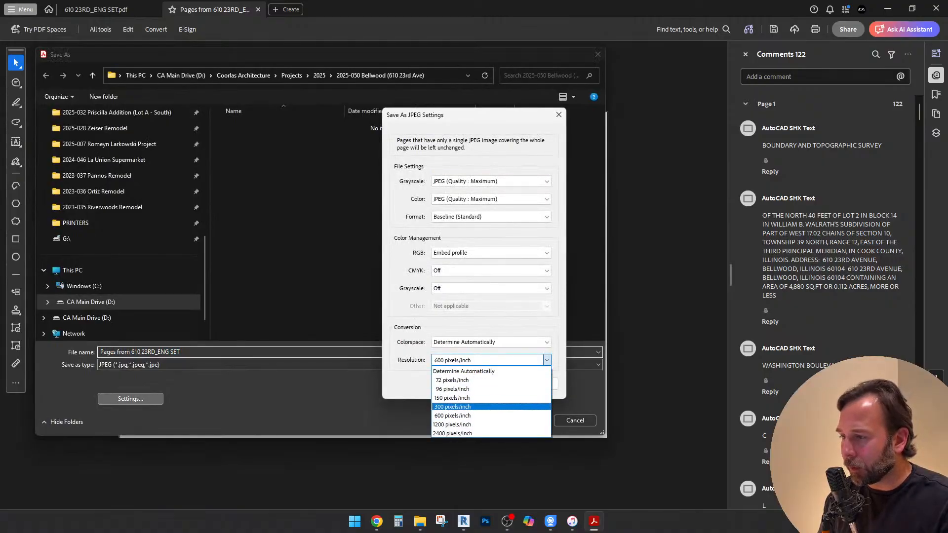
click(459, 407)
click(454, 384)
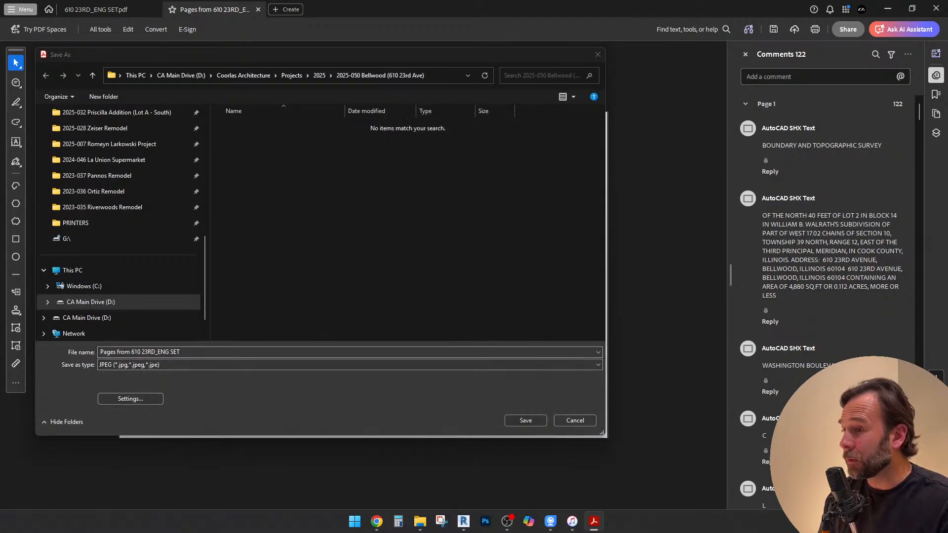
click(525, 421)
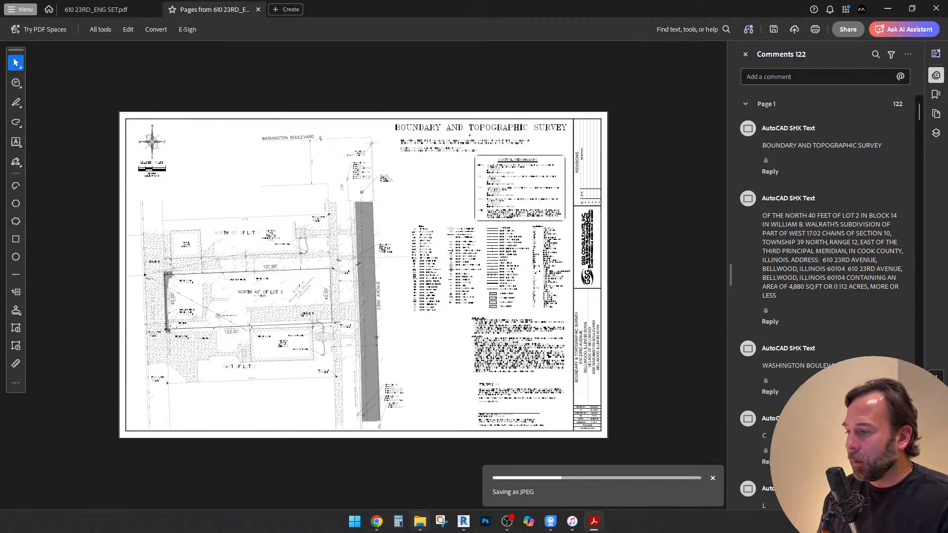
Minimize the survey PDF and return to the lot's aerial view in Google Maps in Chrome
mouse_move(420, 522)
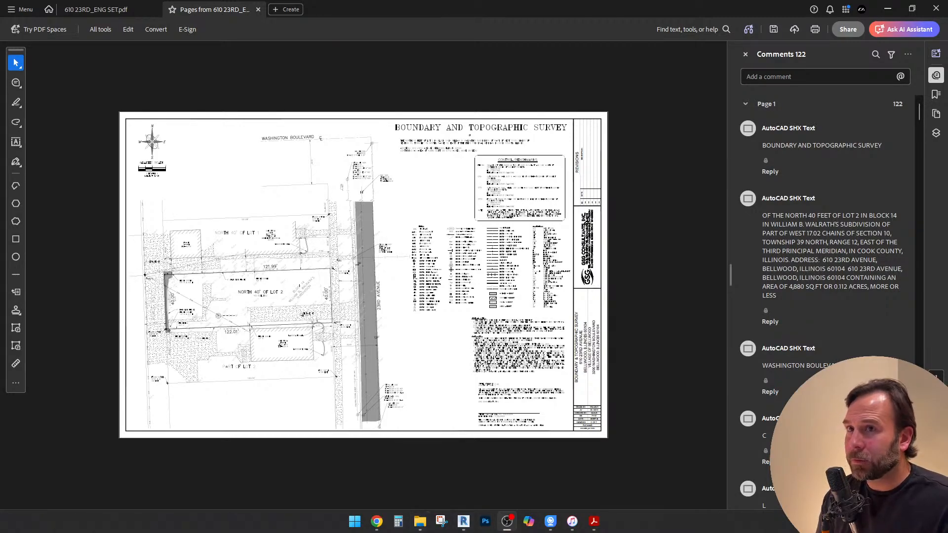
click(594, 522)
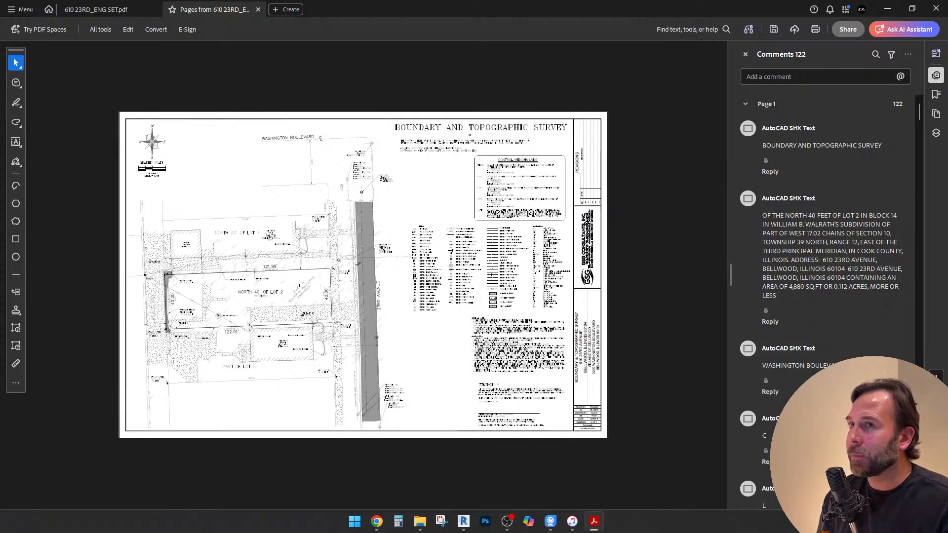
click(888, 7)
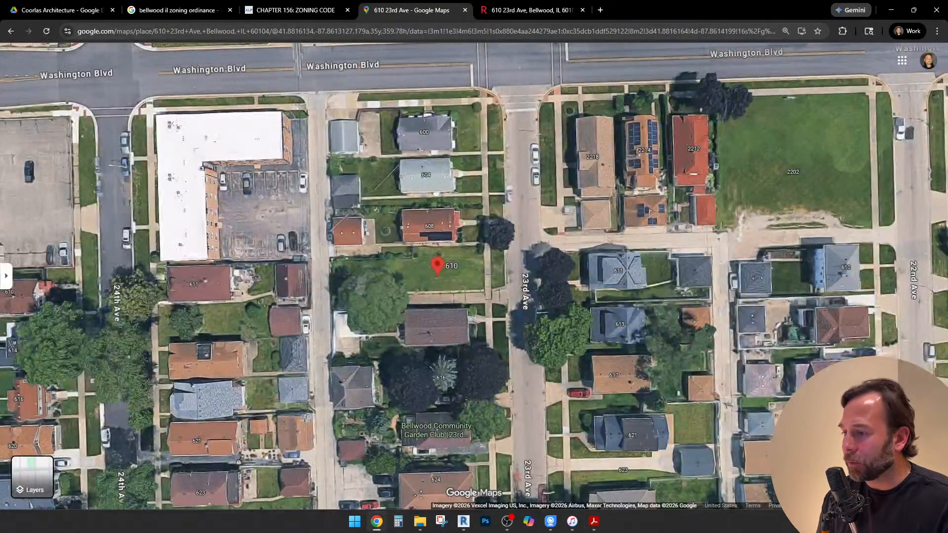
Switch to File Explorer and open the _Folder Structure template folder inside Projects
click(421, 522)
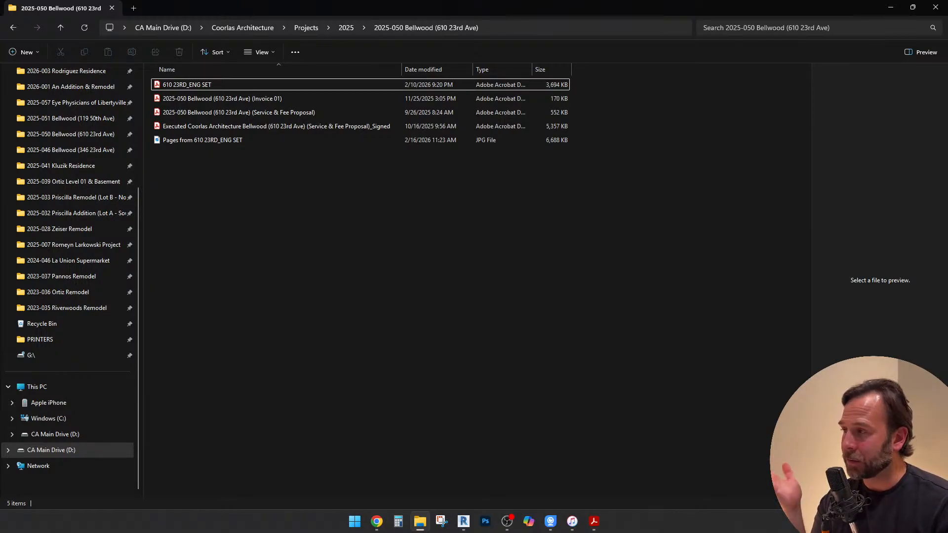
click(347, 27)
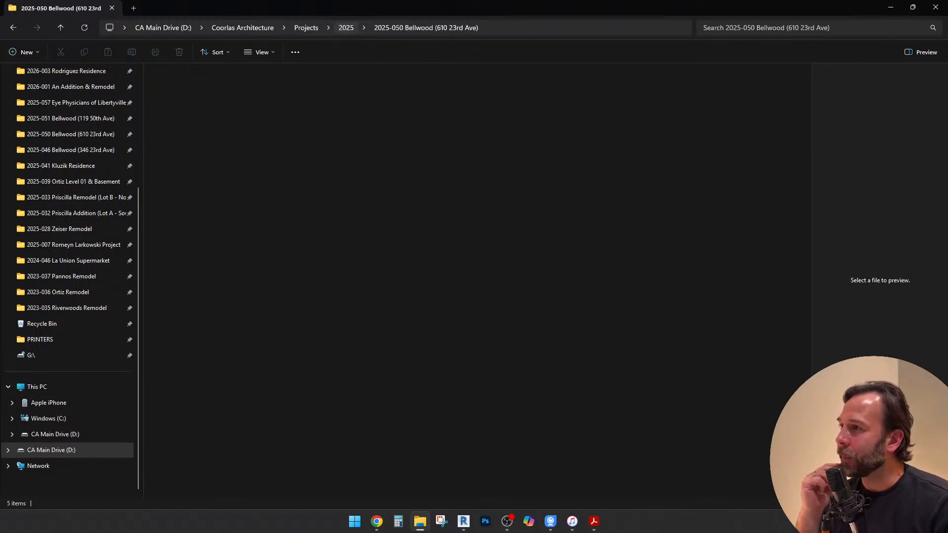
scroll(222, 271, down, 5)
scroll(223, 271, up, 5)
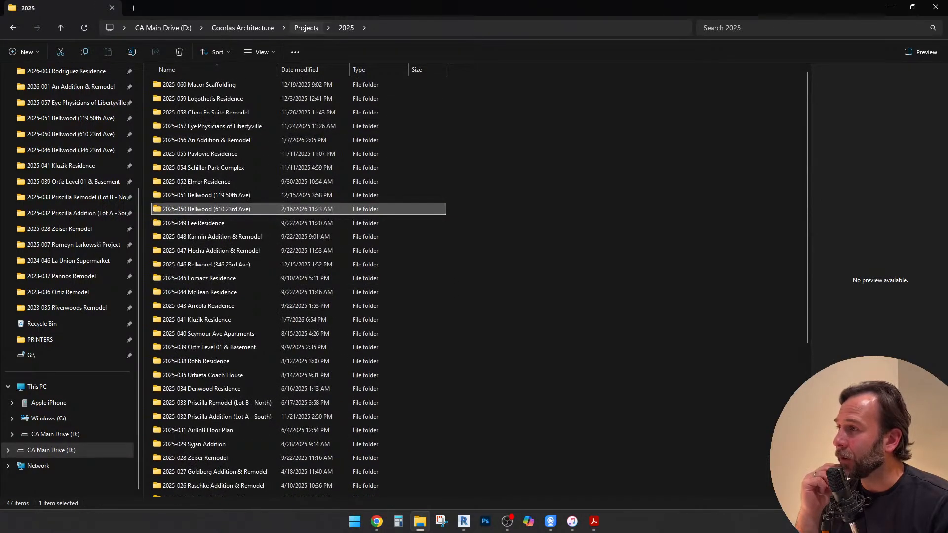
click(306, 28)
click(194, 237)
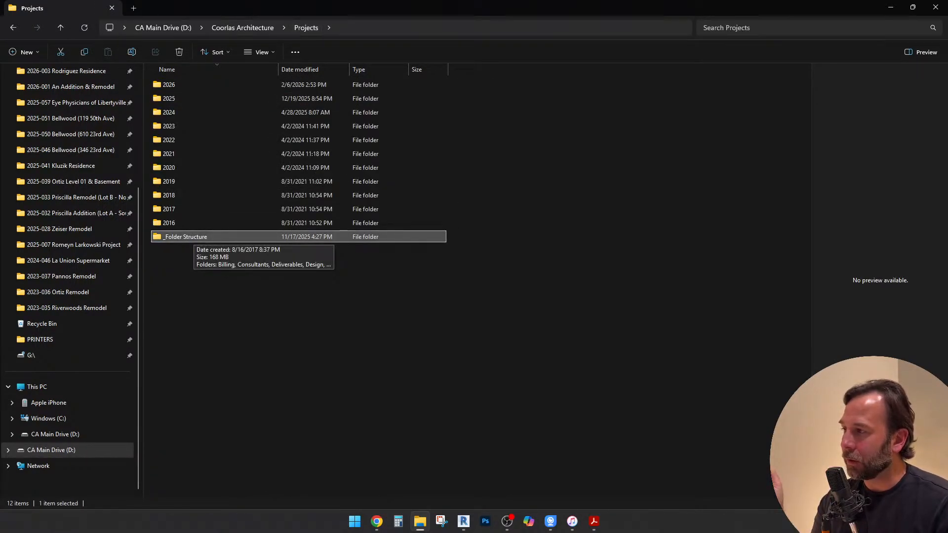
double_click(193, 236)
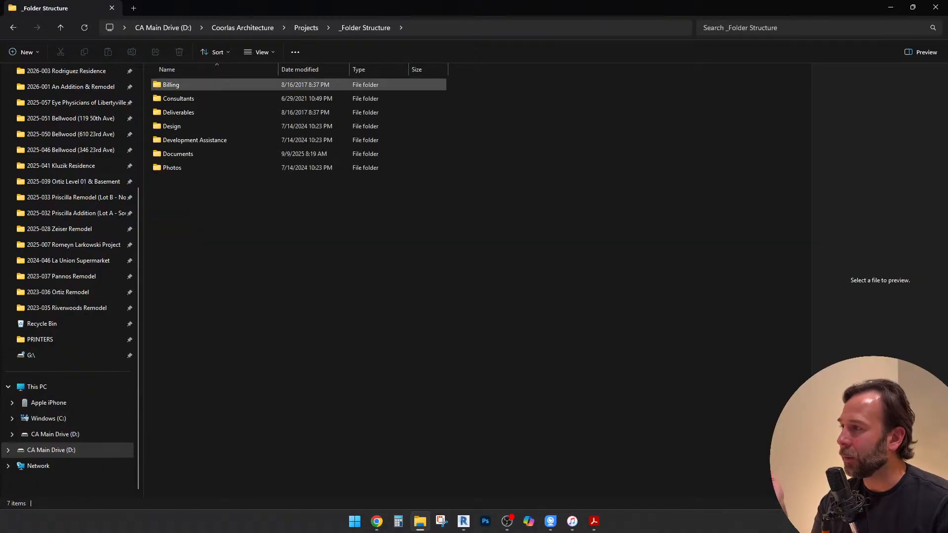
Copy all the template folders in _Folder Structure, from Billing through Photos
click(190, 85)
shift+click(173, 168)
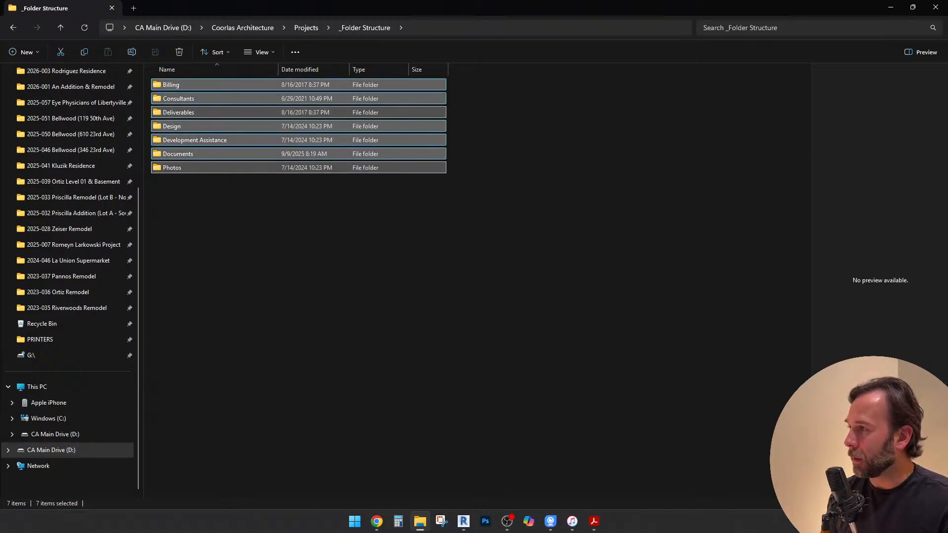
right_click(197, 85)
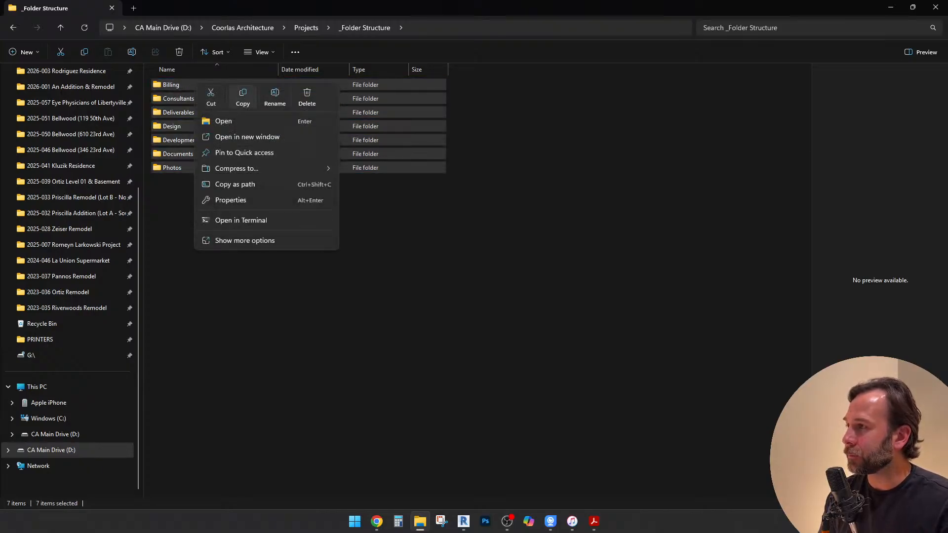
click(243, 97)
Paste the copied template folders into the 2025-050 Bellwood project folder under 2025
click(306, 27)
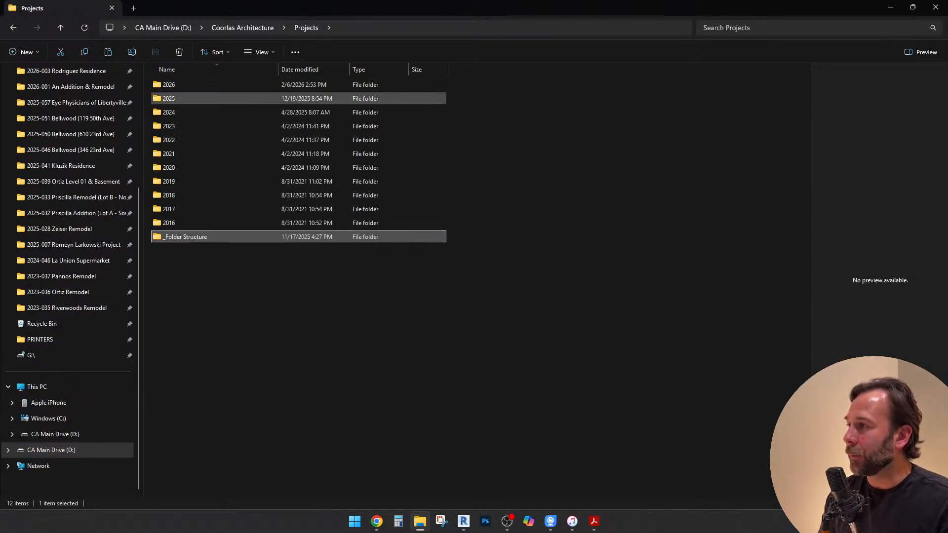
double_click(169, 99)
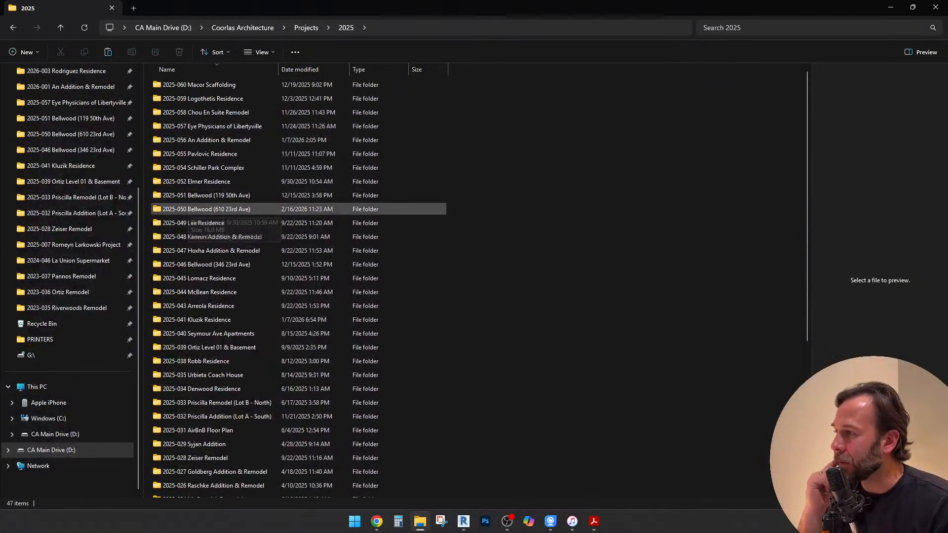
double_click(206, 209)
right_click(204, 182)
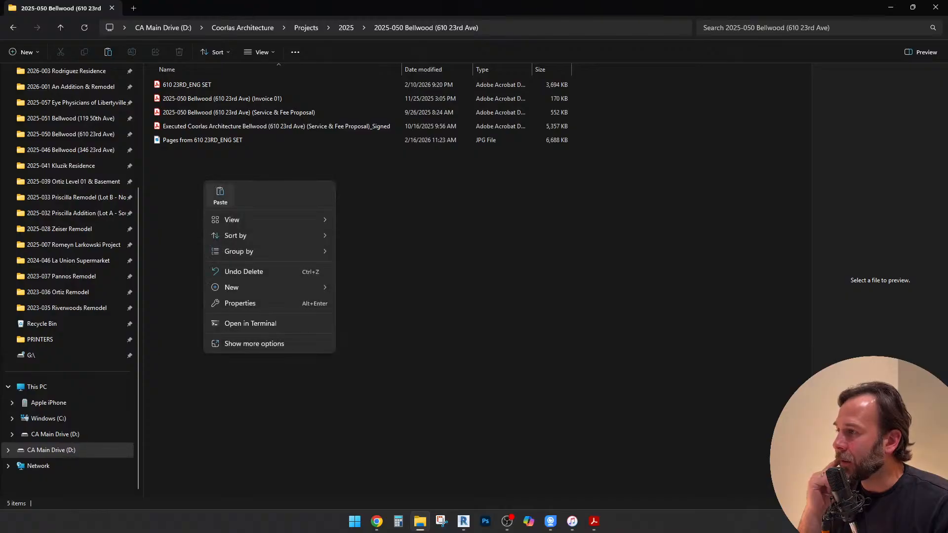
click(221, 195)
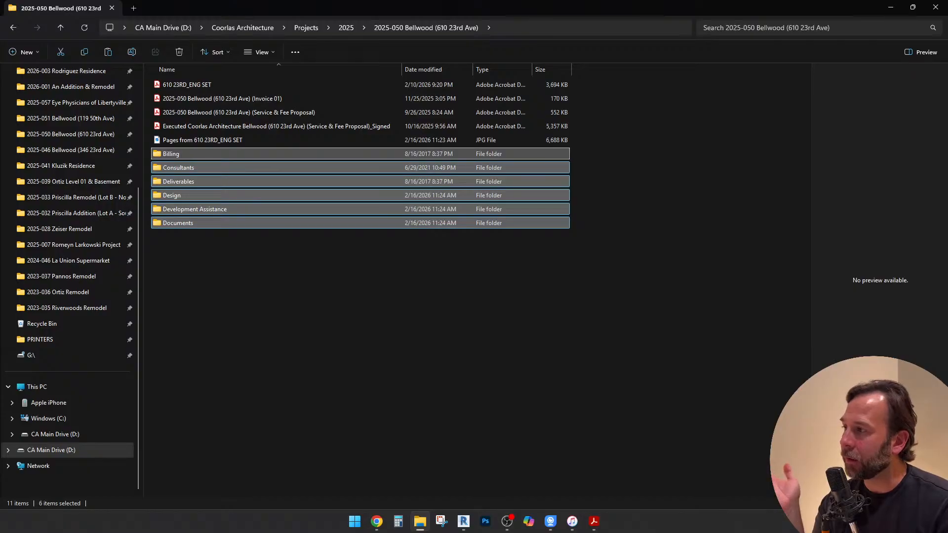
click(345, 276)
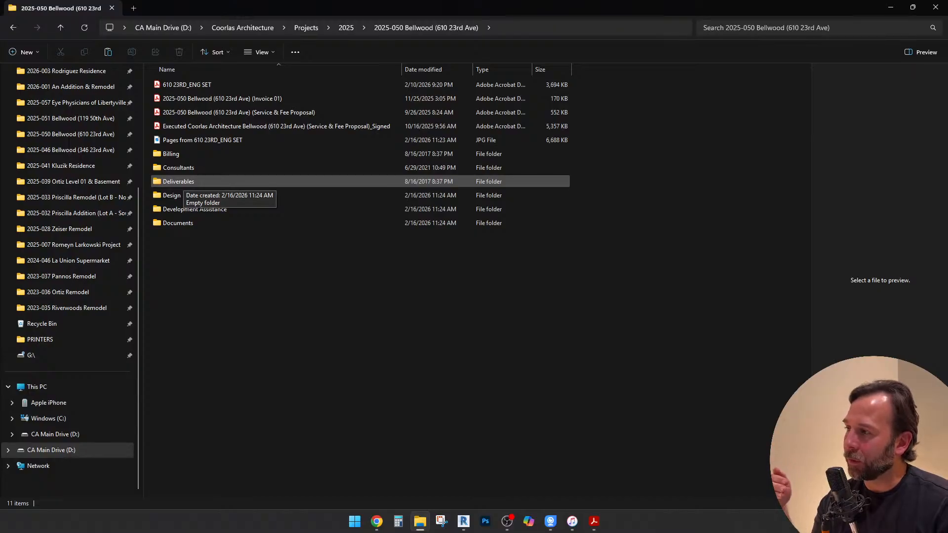
Look inside the project's Deliverables folder and return to the 2025-050 Bellwood project folder
double_click(181, 182)
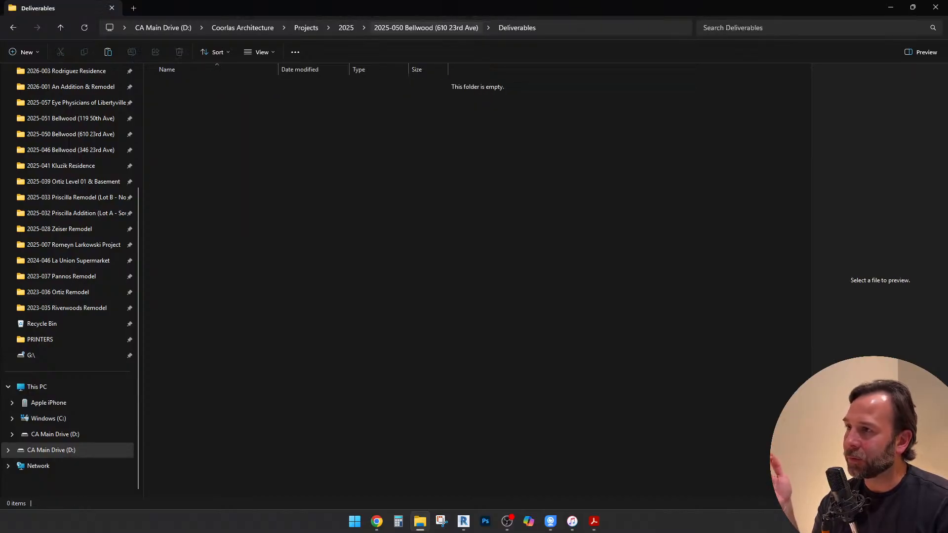
click(427, 28)
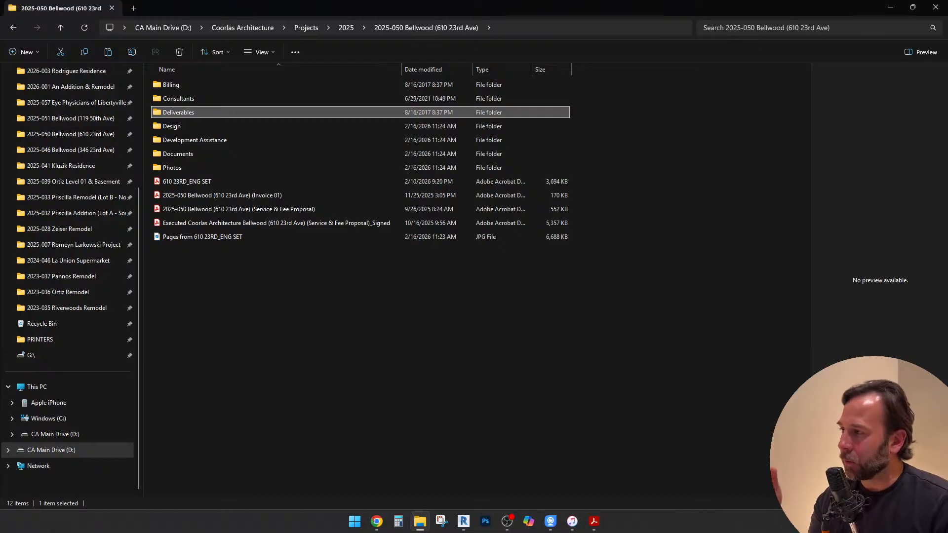
click(386, 287)
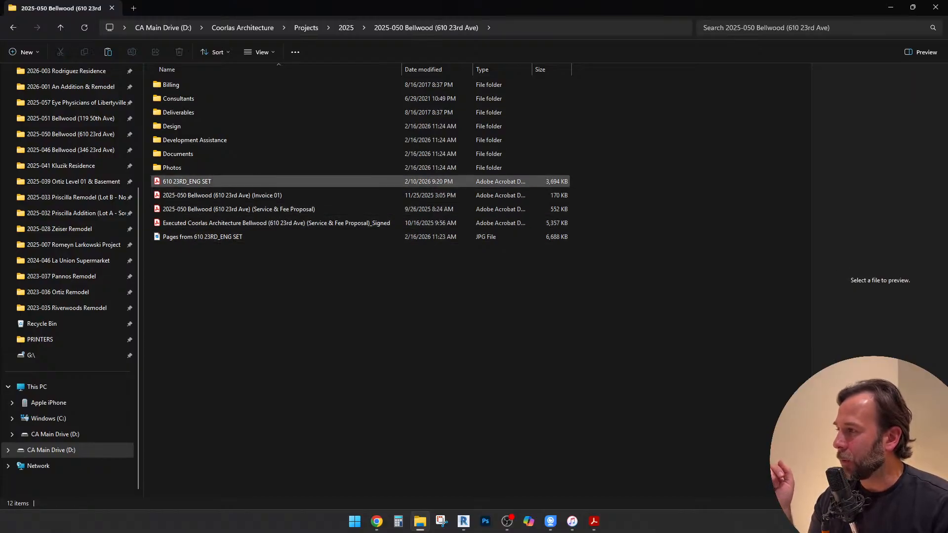
Move the Invoice 01 and unsigned Service & Fee Proposal PDFs into the Billing folder
click(276, 196)
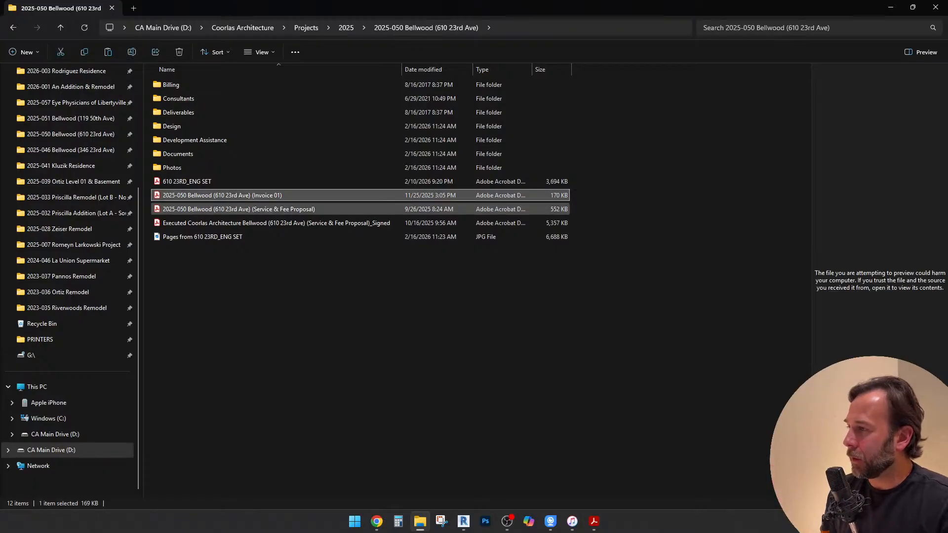
ctrl+click(276, 209)
drag(276, 209, 188, 87)
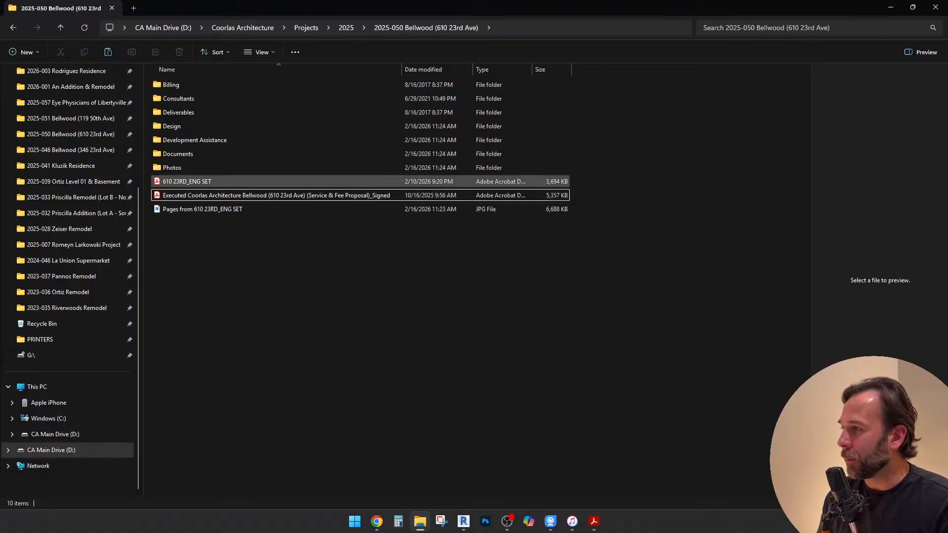
Try to move the ENG SET PDF into the Consultants folder, cancel the move, and check the documents open in Acrobat
click(198, 181)
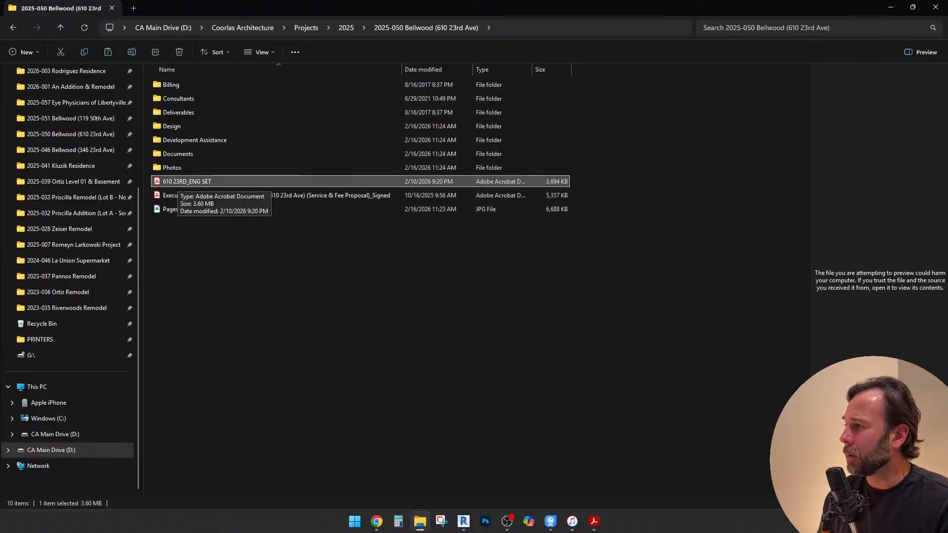
drag(182, 182, 180, 98)
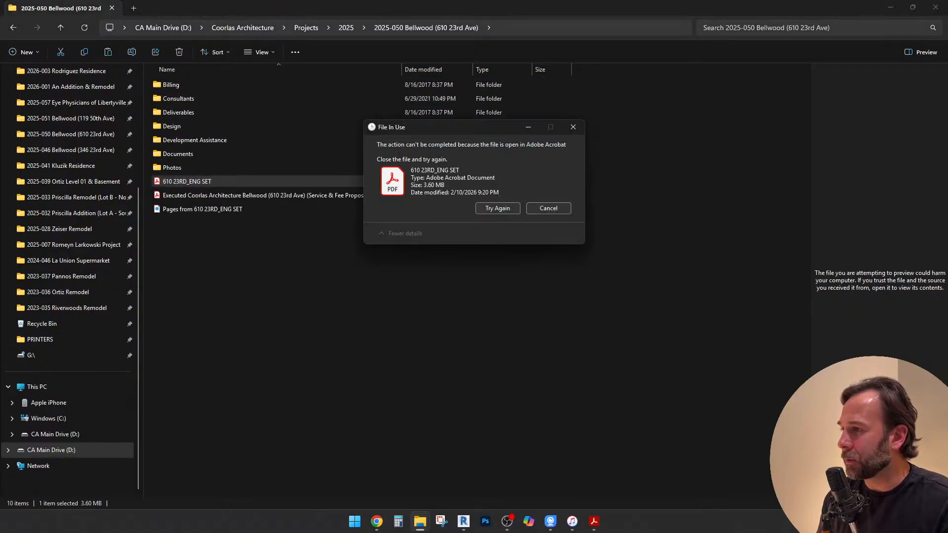
mouse_move(594, 522)
click(543, 478)
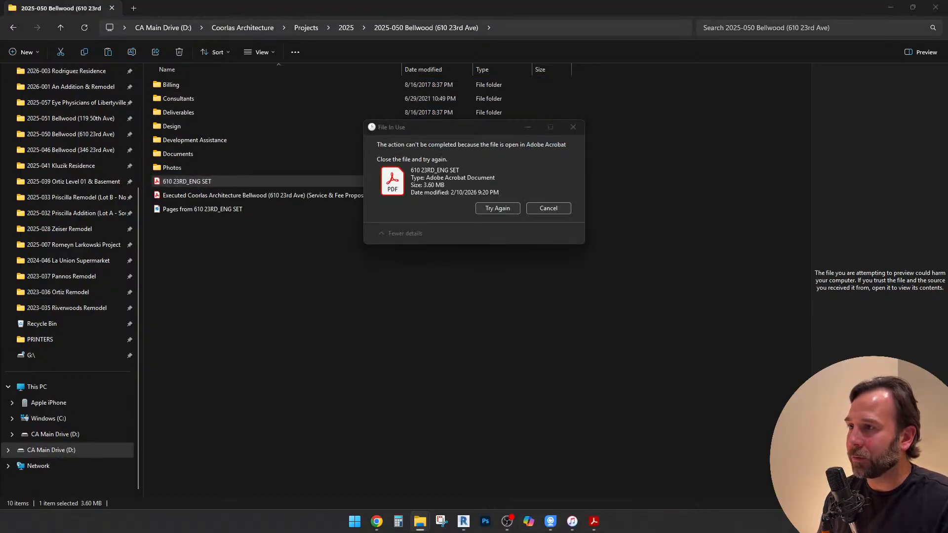
click(549, 209)
click(550, 286)
click(594, 522)
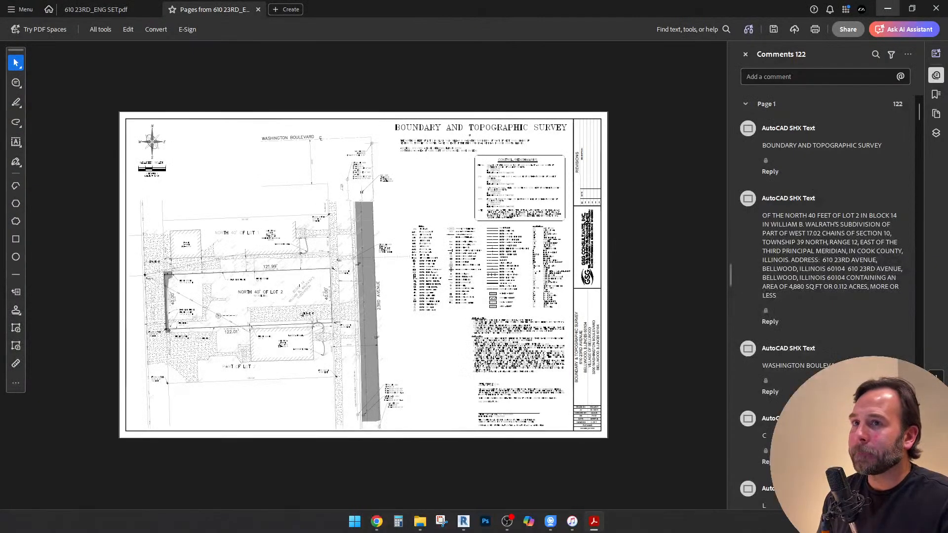
click(888, 8)
Move the survey JPEG into the project's Design folder and open that folder
click(297, 209)
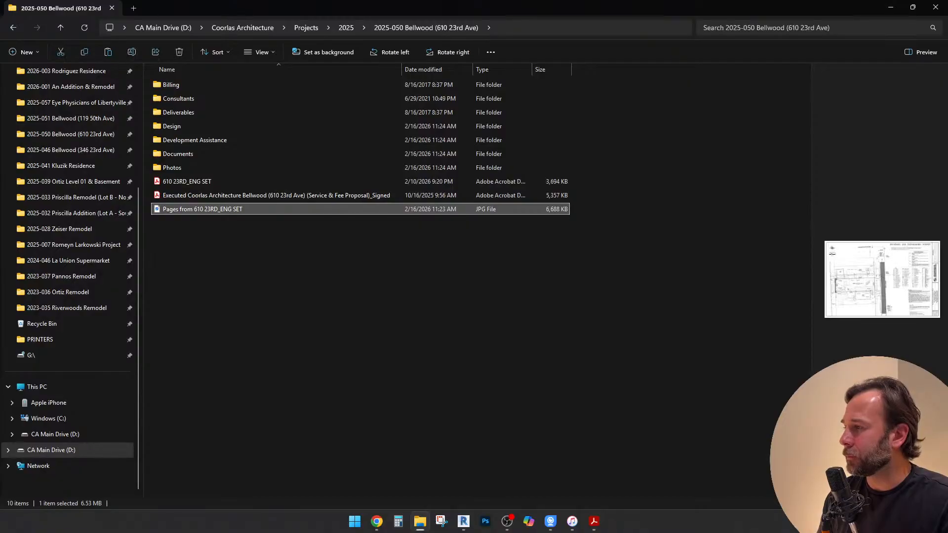
drag(190, 209, 183, 127)
double_click(183, 126)
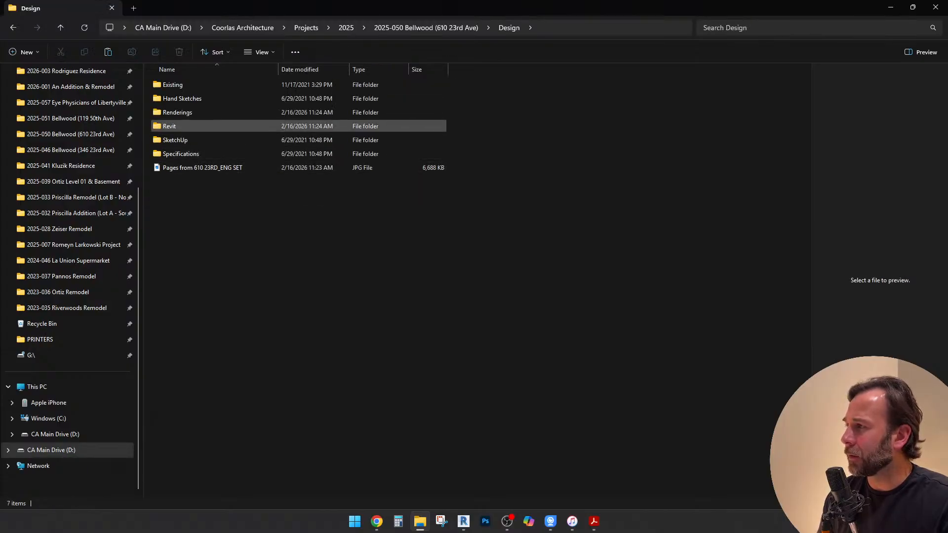
Check the Revit subfolders and move the survey JPEG from Design into Revit's Images folder
double_click(183, 126)
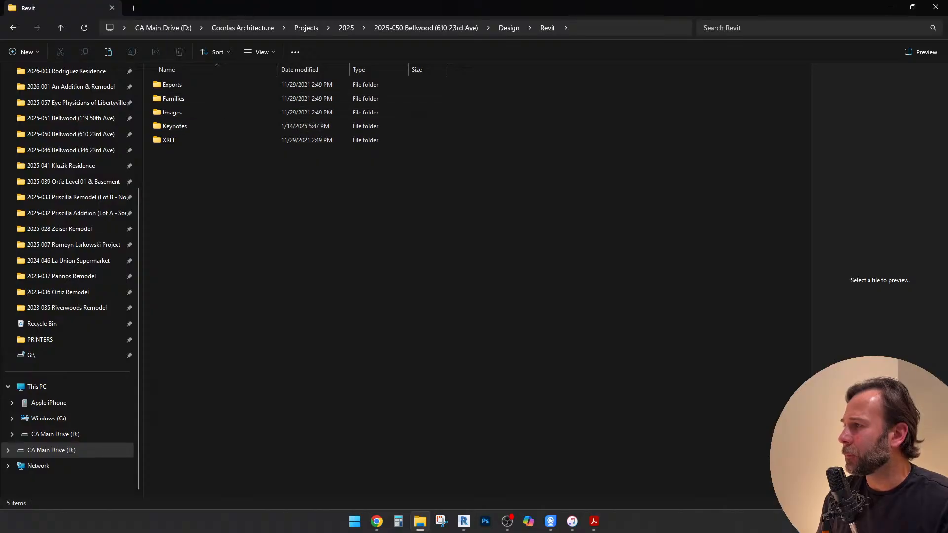
double_click(183, 112)
click(548, 28)
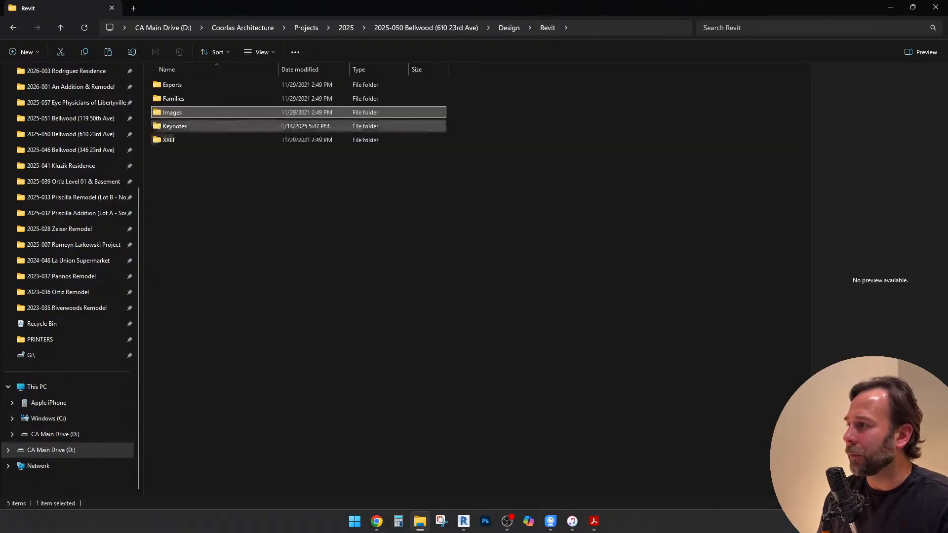
click(509, 28)
click(197, 167)
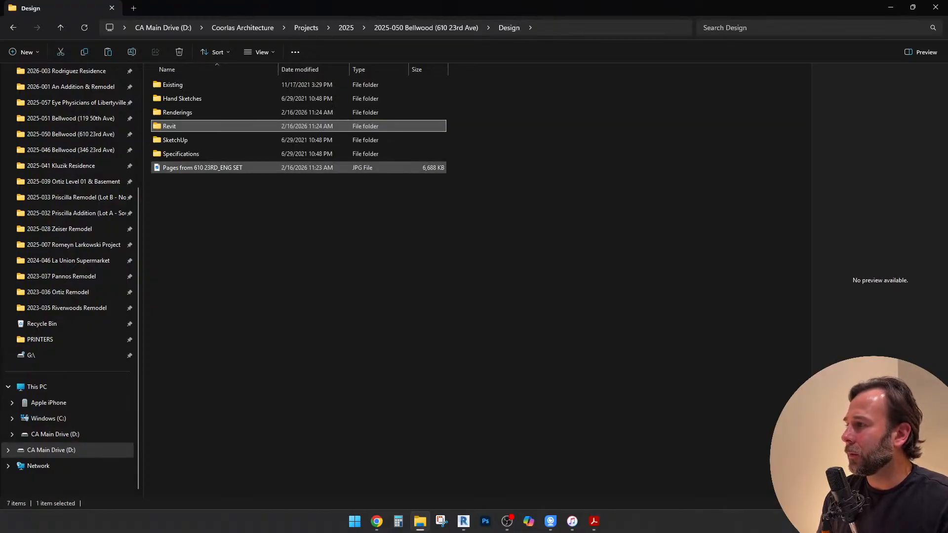
drag(198, 167, 170, 113)
double_click(171, 127)
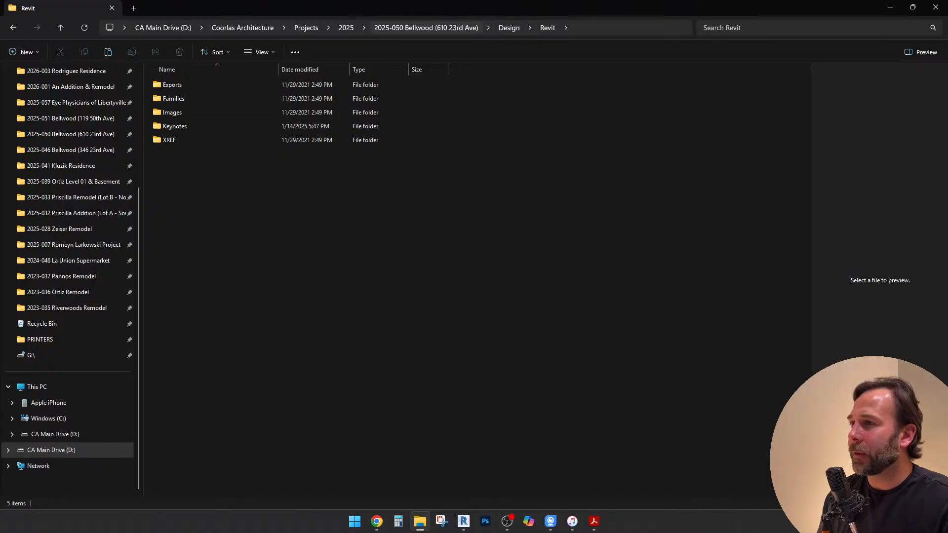
Return to the project folder and move the executed, signed Service & Fee Proposal PDF into Billing
click(426, 28)
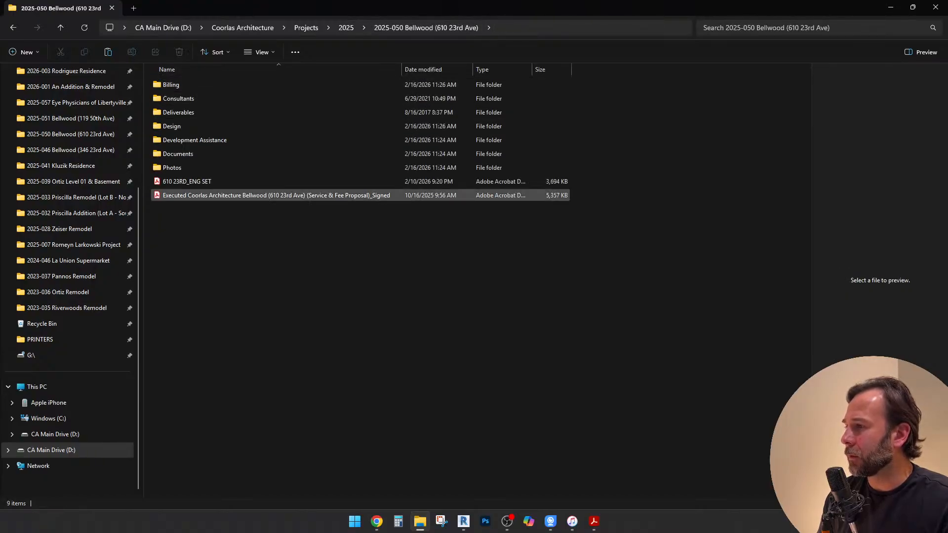
drag(355, 197, 177, 87)
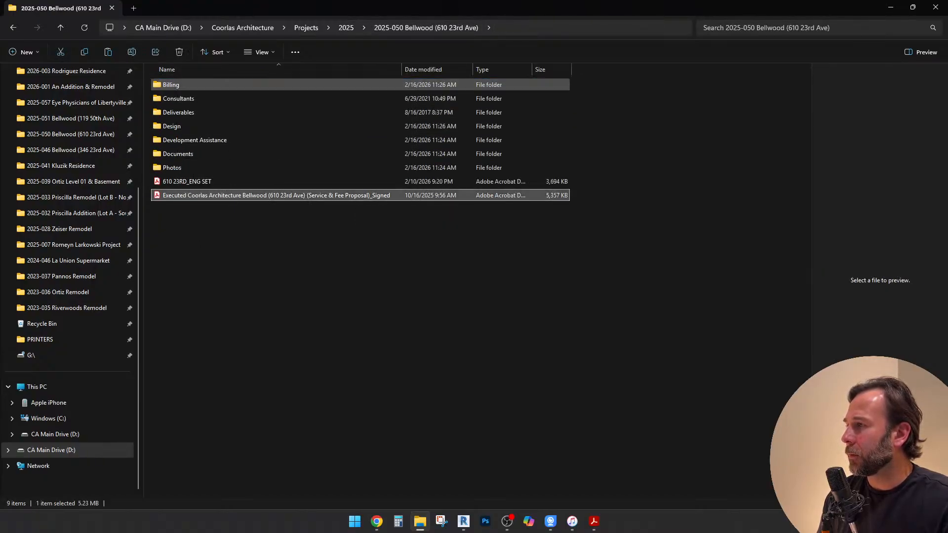
Close all PDFs in Acrobat without saving changes, and move the ENG SET PDF into the project's Consultants folder
click(594, 522)
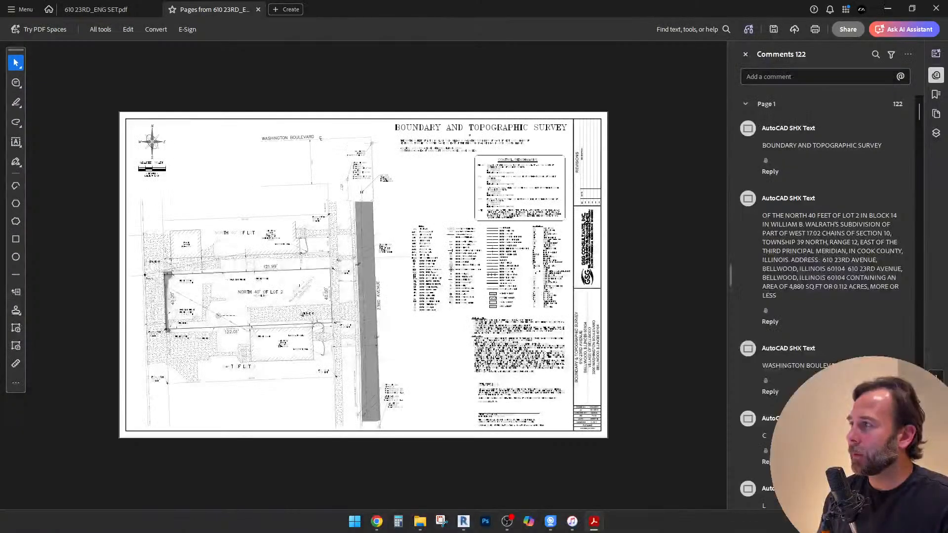
click(936, 8)
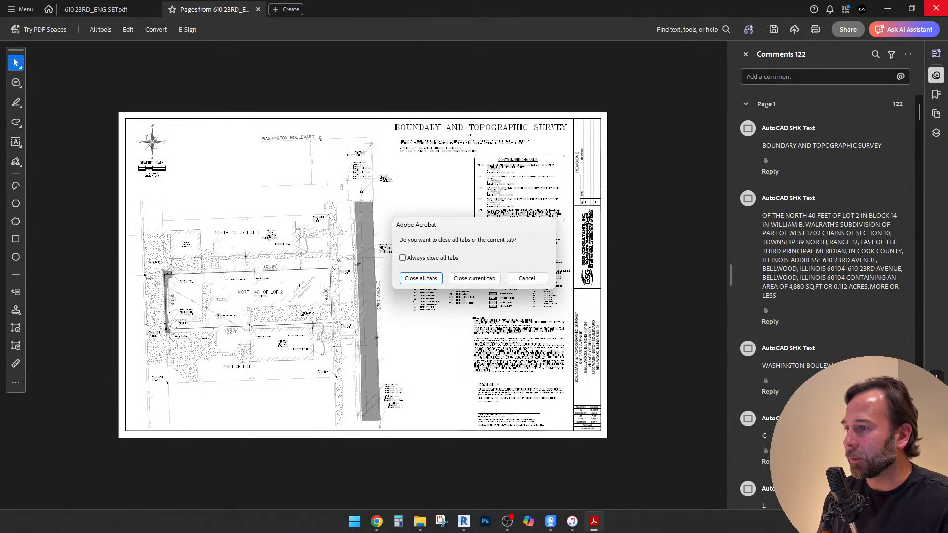
click(421, 279)
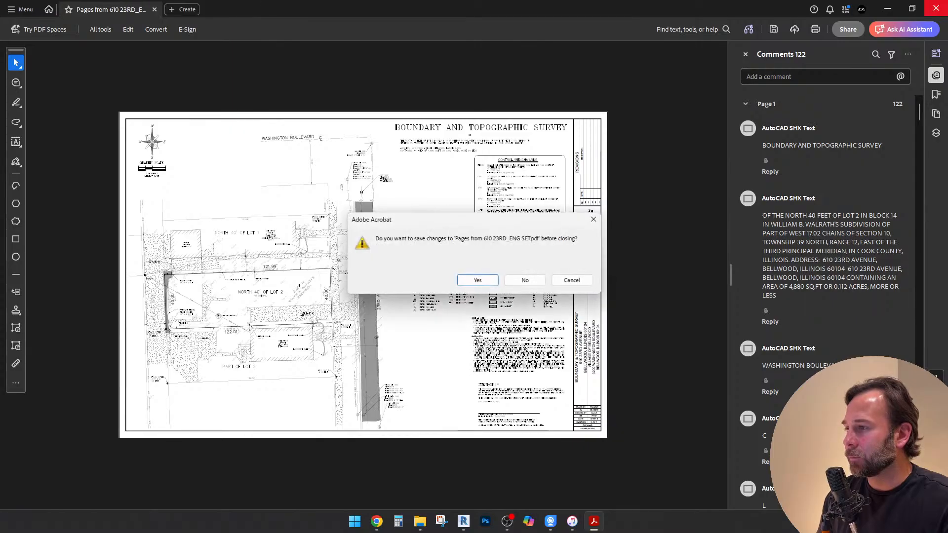
click(525, 281)
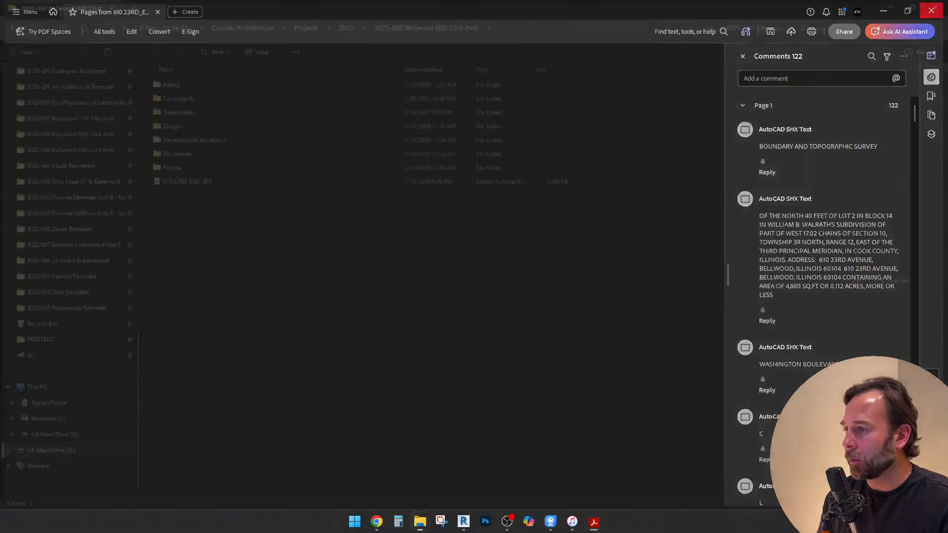
drag(187, 181, 188, 99)
Create a new folder named Civil Engineering inside the project's Consultants folder
double_click(188, 99)
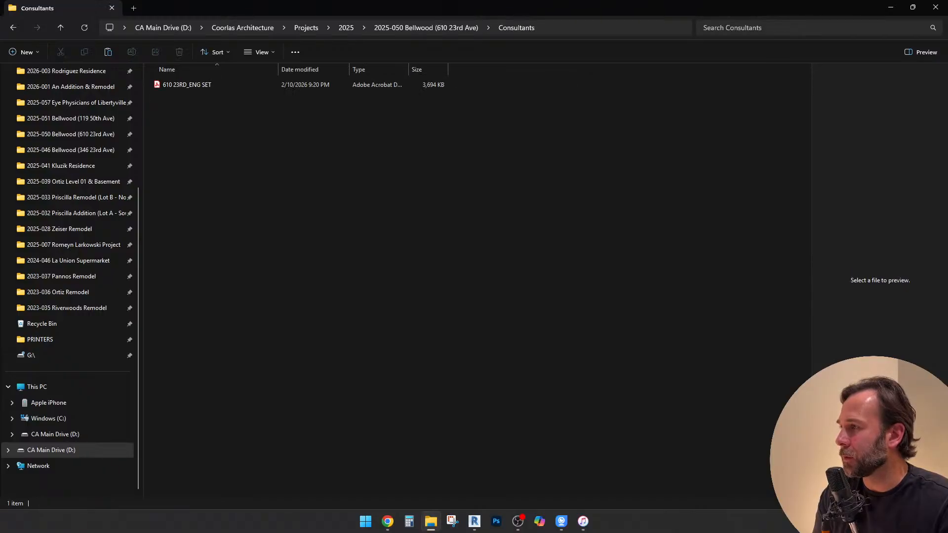
right_click(221, 159)
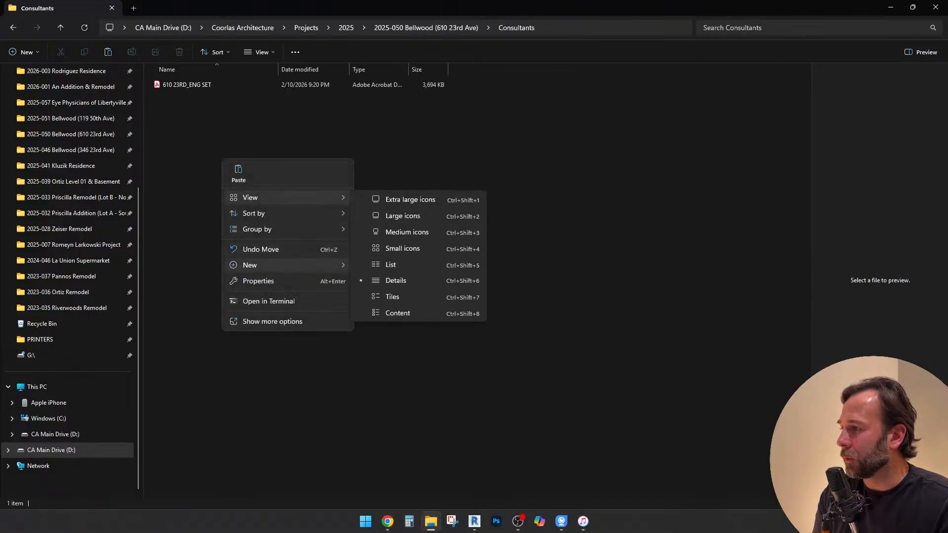
mouse_move(291, 266)
click(381, 267)
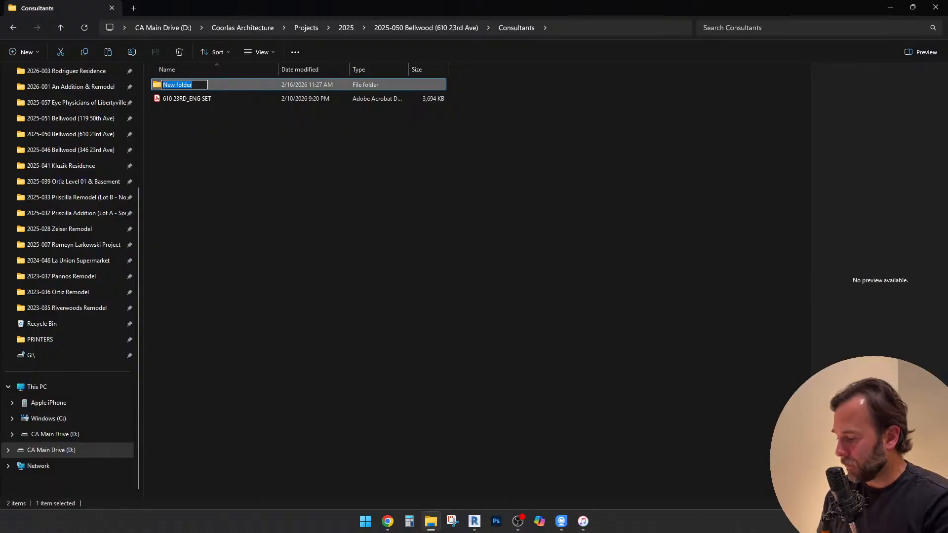
text(Civil Engineering)
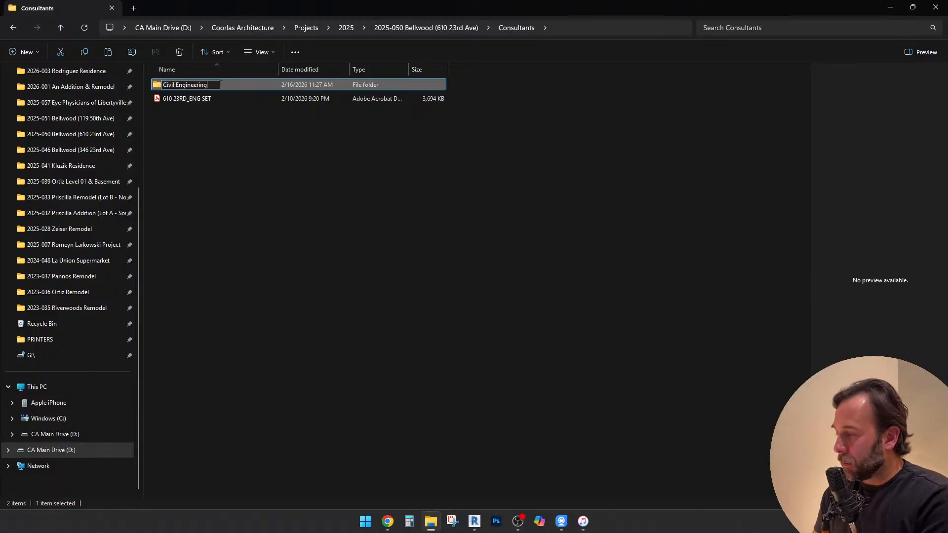
key(Return)
Add the prefix Legacy_ to the ENG SET PDF's name and move the file into the Civil Engineering folder
click(187, 99)
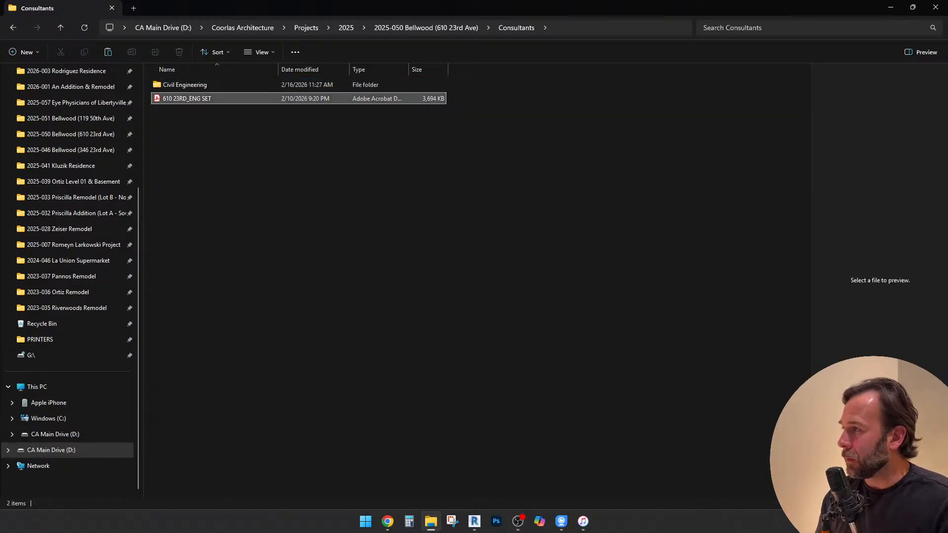
key(F2)
click(166, 99)
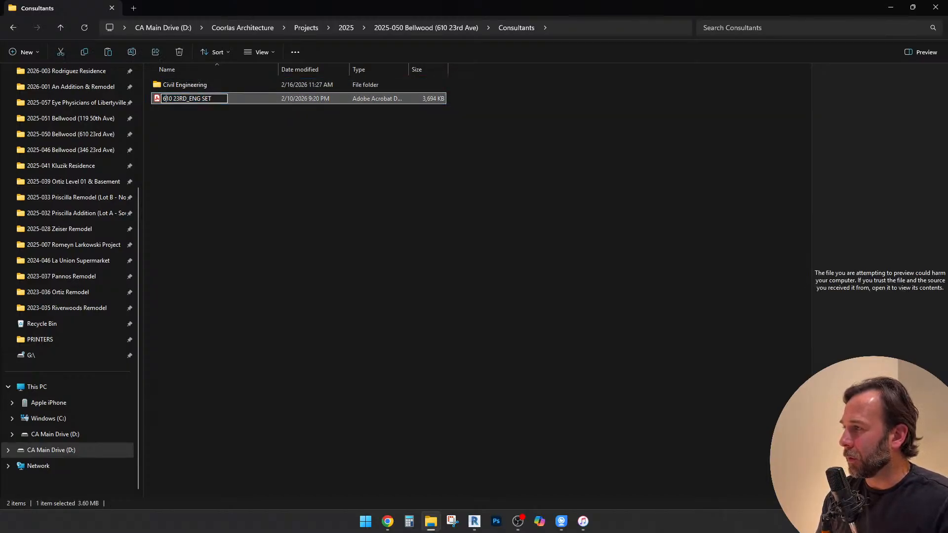
text(Legacy)
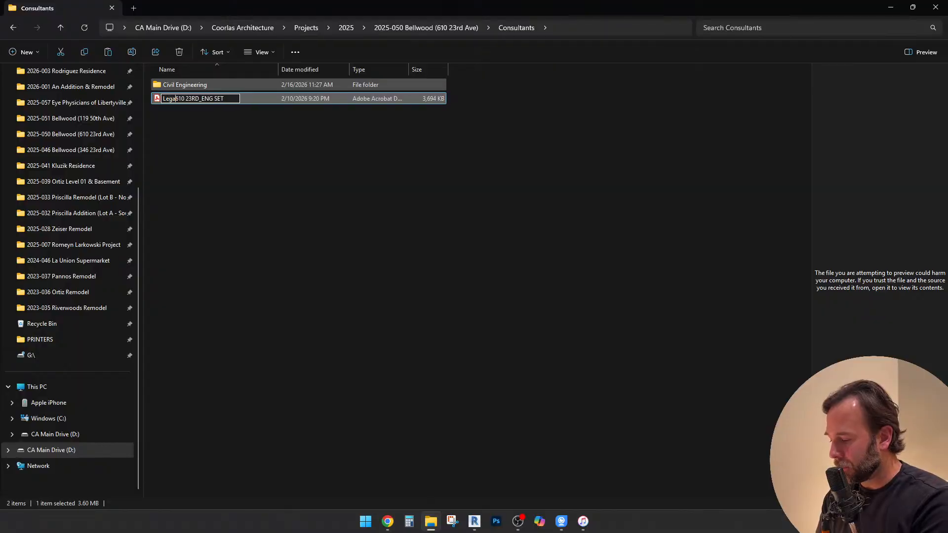
text(_)
key(Return)
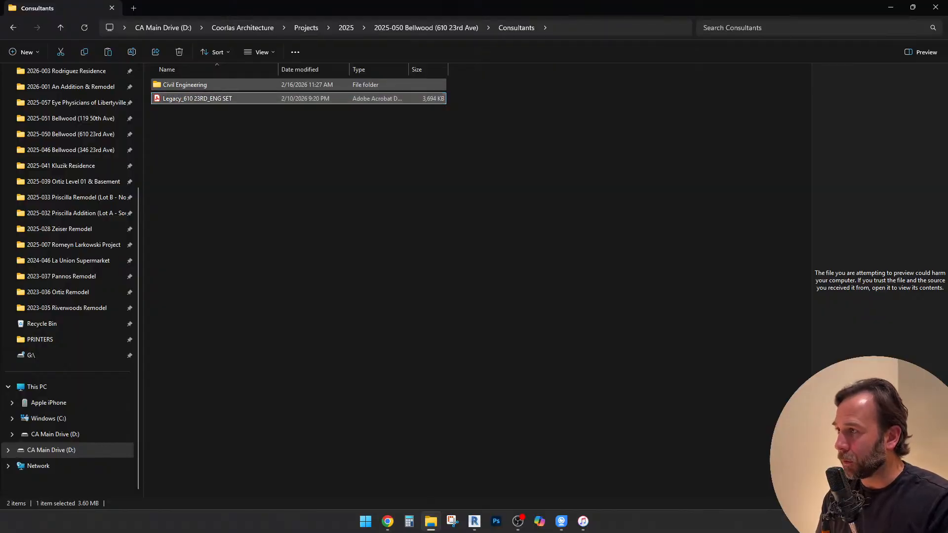
drag(196, 99, 192, 88)
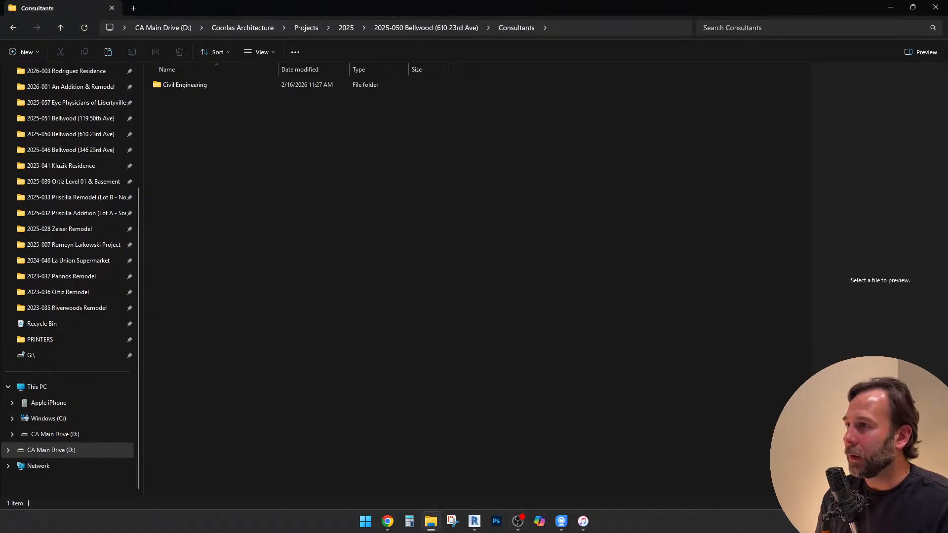
Return to the project folder and check the survey image in the Images folder under Design and Revit
click(426, 28)
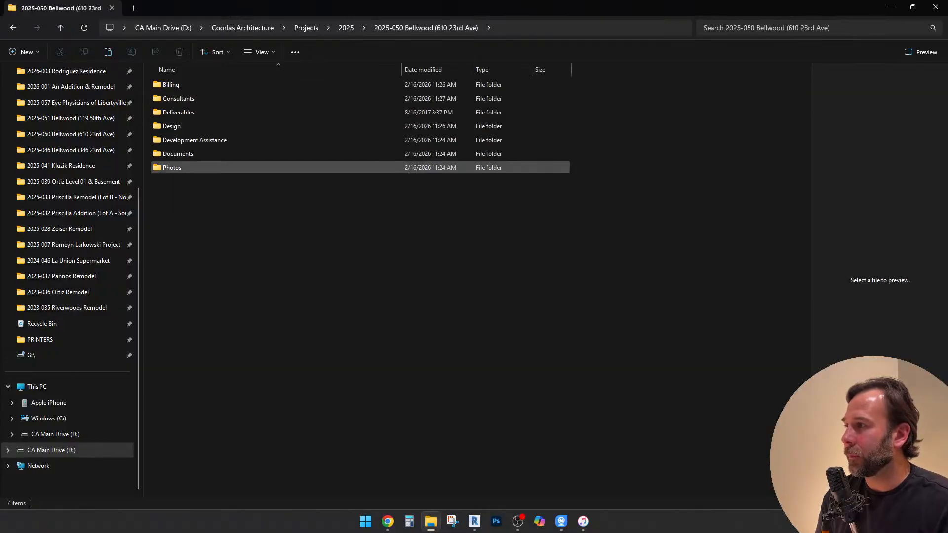
double_click(171, 126)
double_click(172, 126)
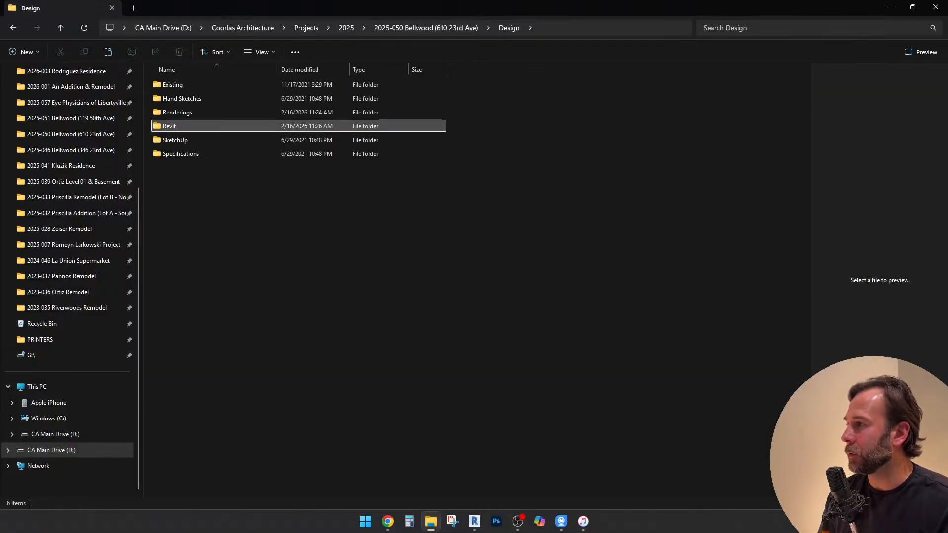
double_click(172, 113)
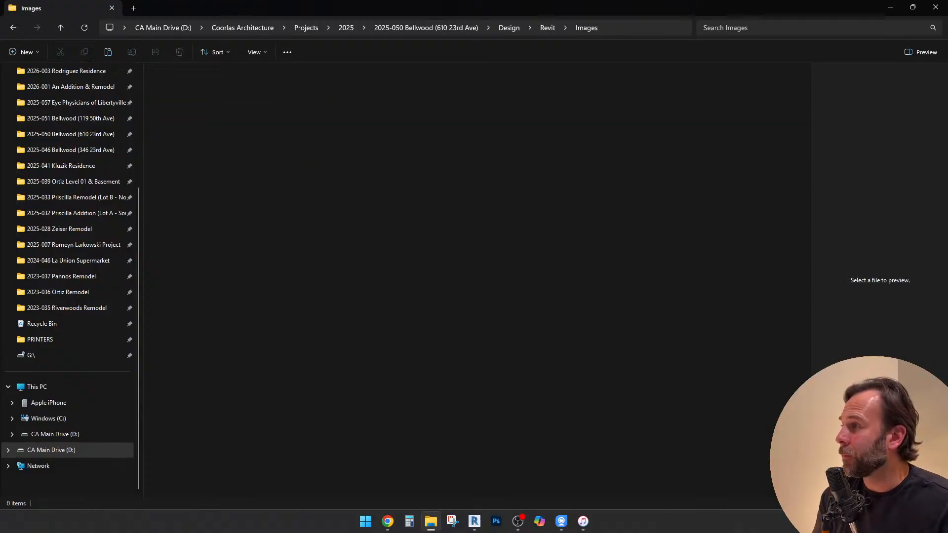
click(176, 99)
drag(332, 8, 383, 87)
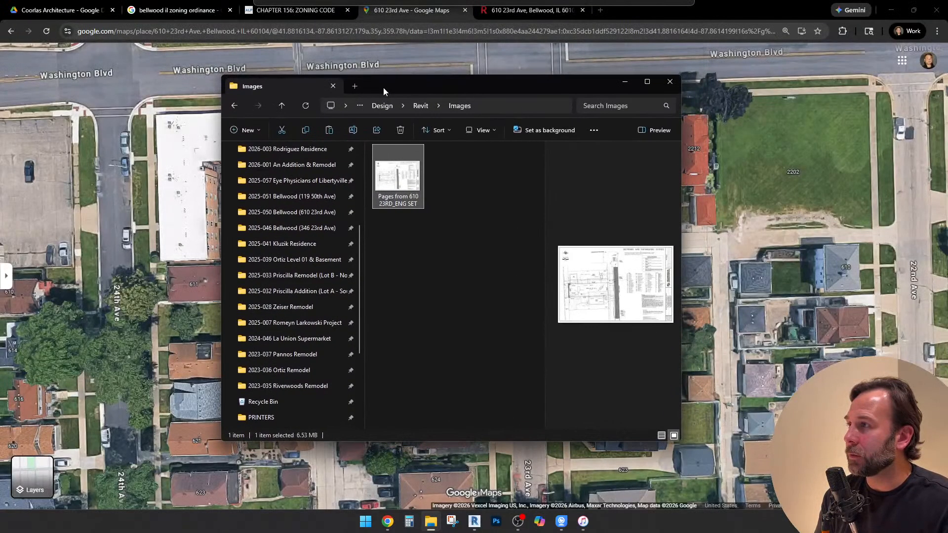
click(454, 291)
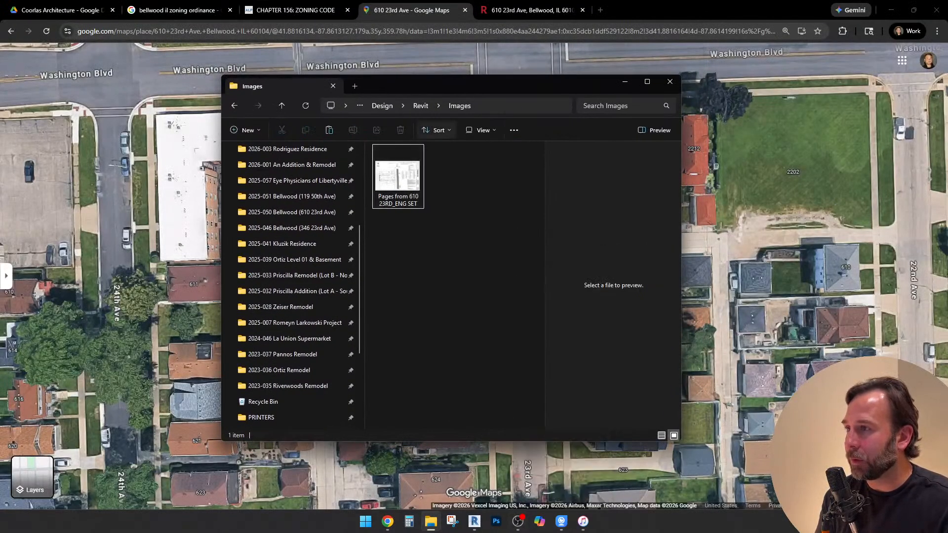
drag(448, 85, 414, 86)
double_click(414, 86)
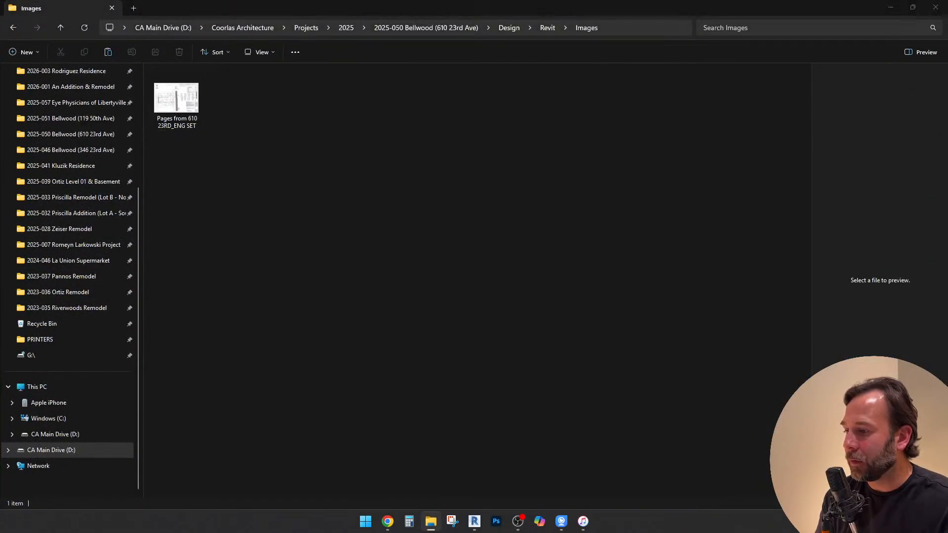
Open a second File Explorer window at the Revit Project Template folder in Coorlas Architecture's References > Revit
right_click(431, 521)
click(398, 463)
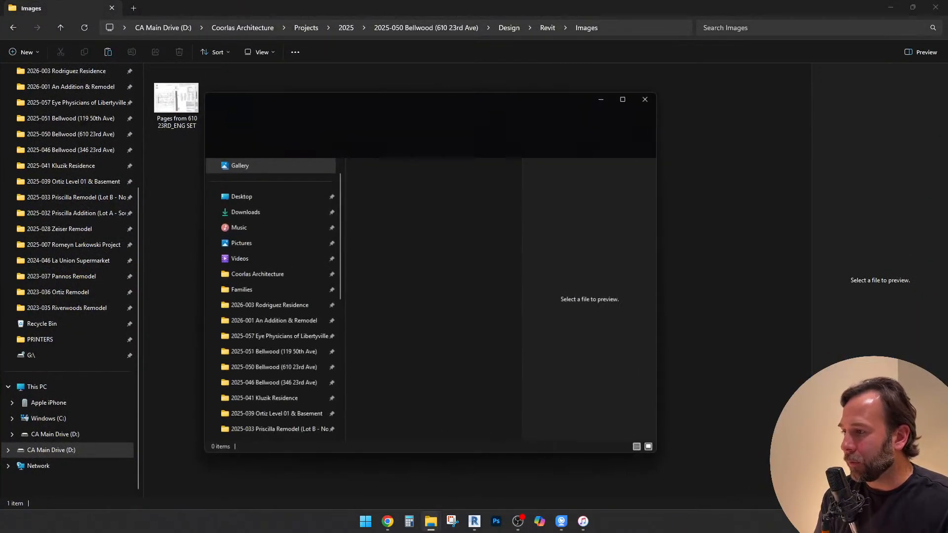
drag(420, 99, 462, 99)
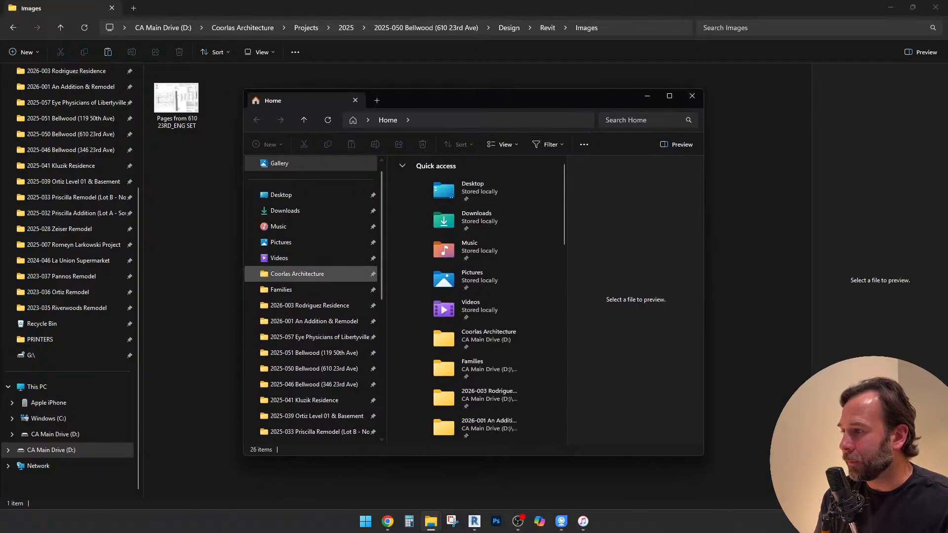
click(301, 274)
double_click(420, 232)
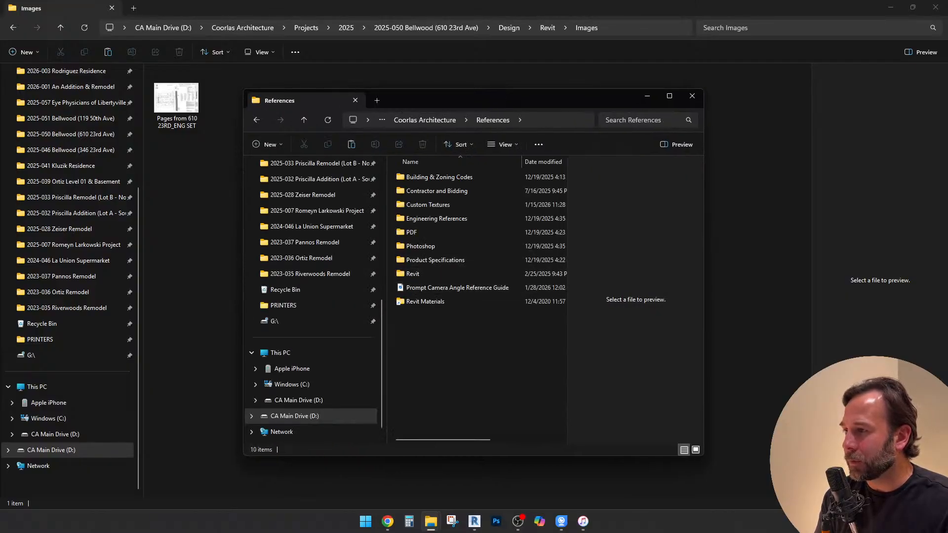
double_click(413, 274)
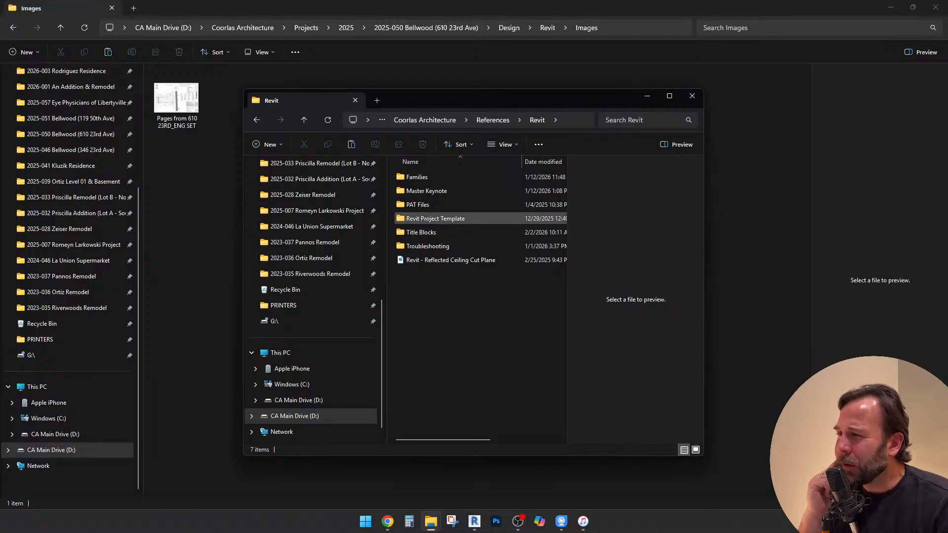
double_click(434, 218)
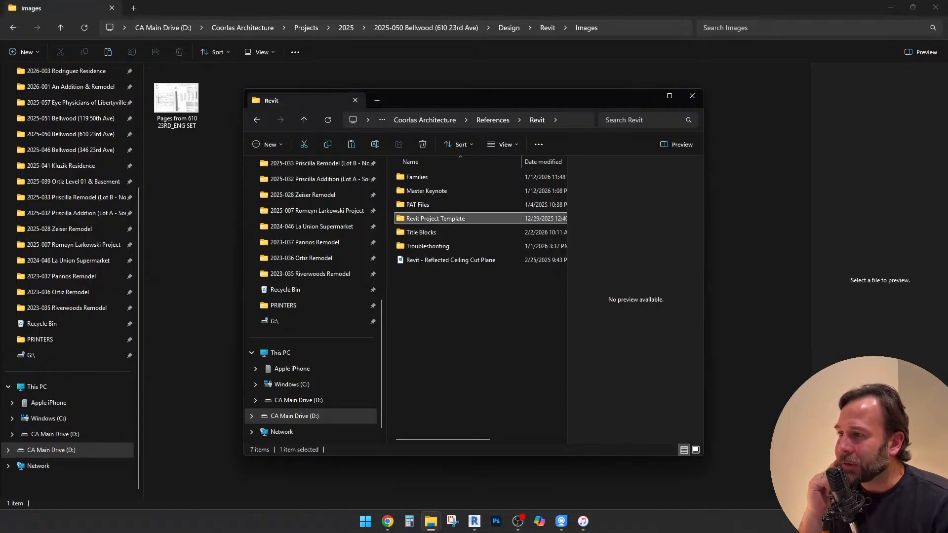
Copy the CA_2026 New Project Template file into the Bellwood project's Revit folder under Design
click(444, 218)
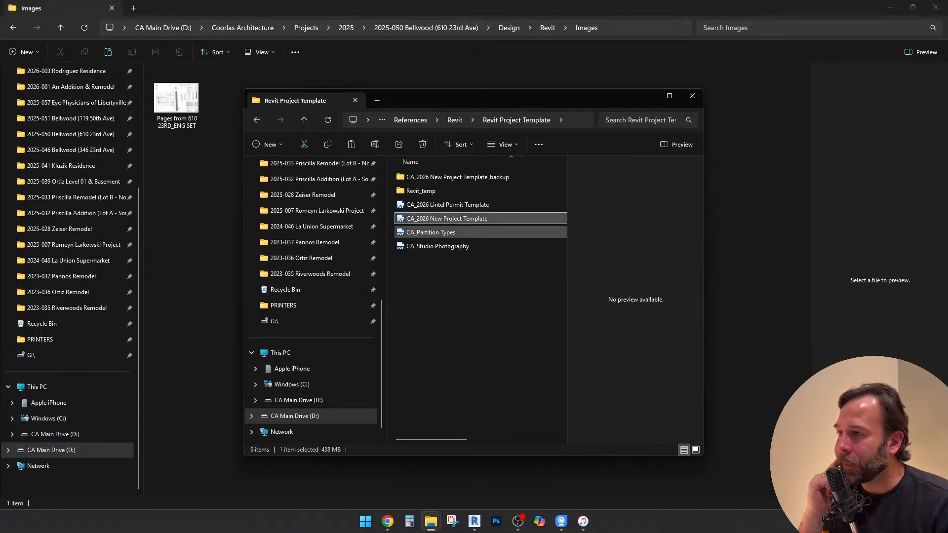
right_click(460, 219)
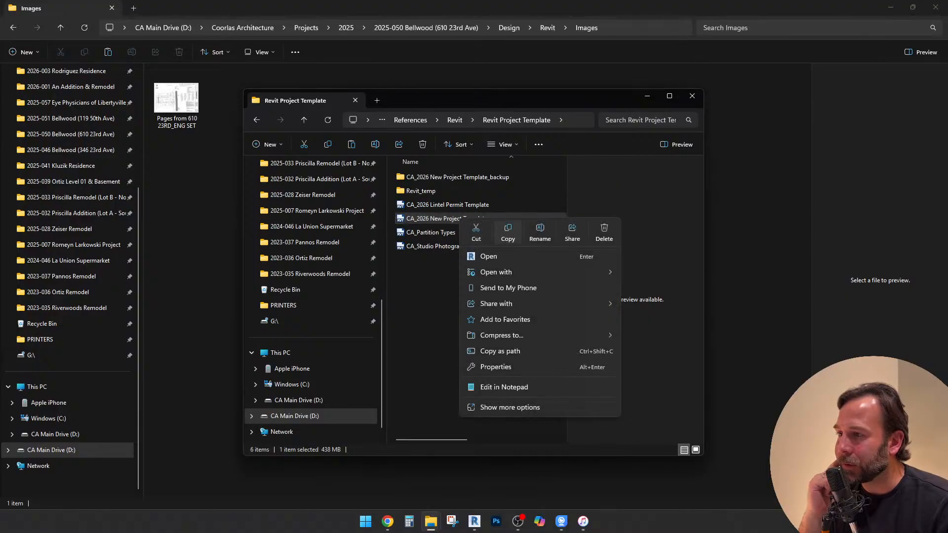
click(508, 233)
click(213, 223)
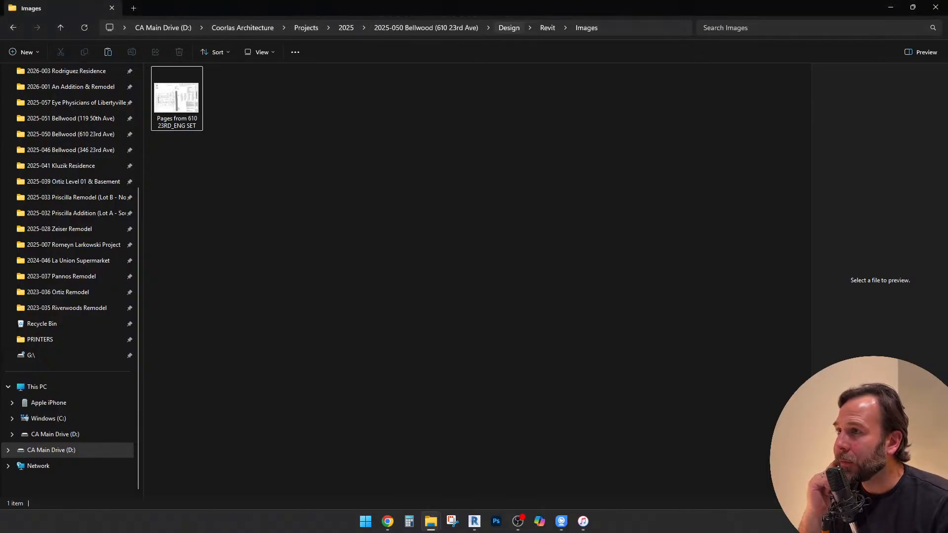
click(548, 28)
right_click(210, 194)
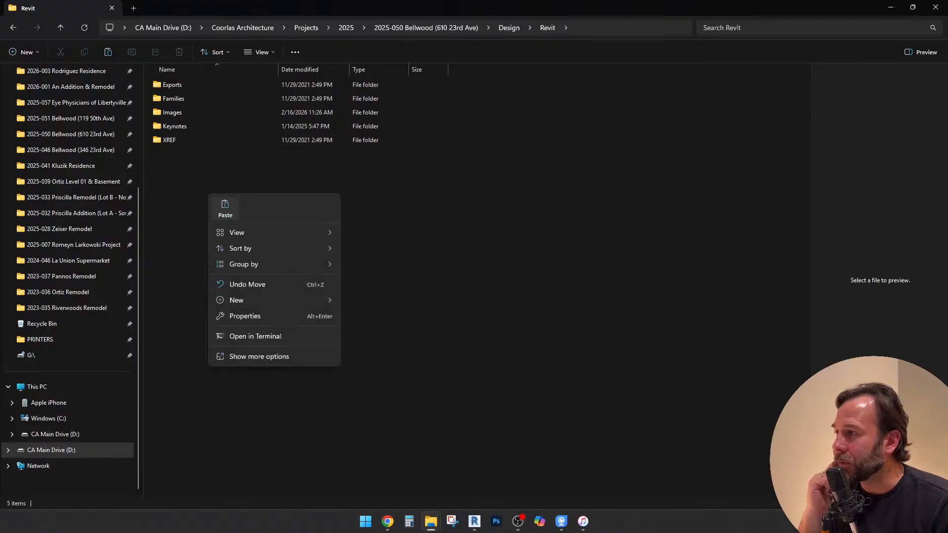
click(225, 209)
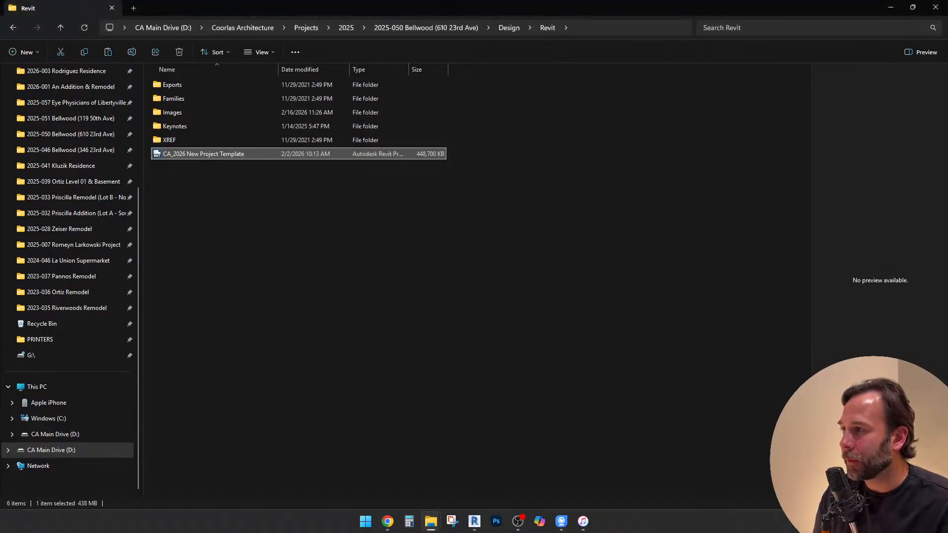
key(F2)
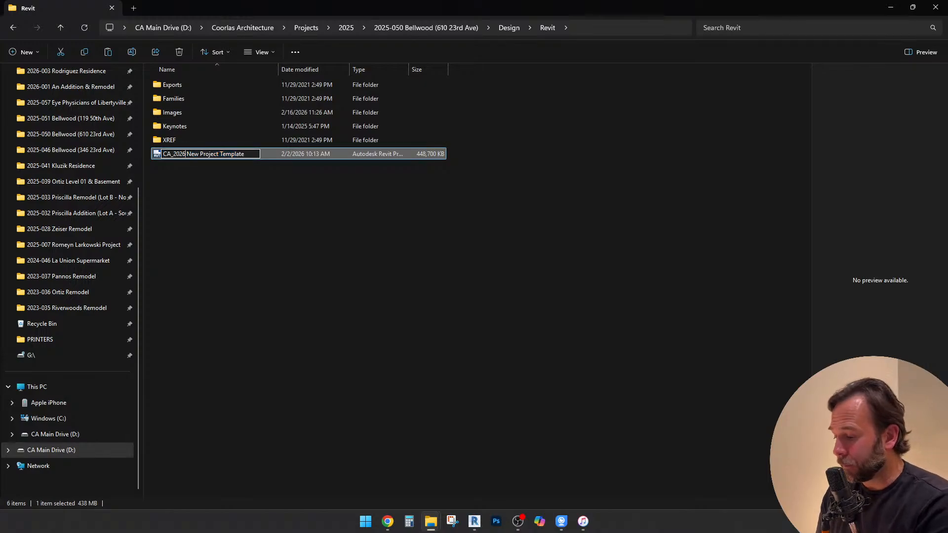
text(-)
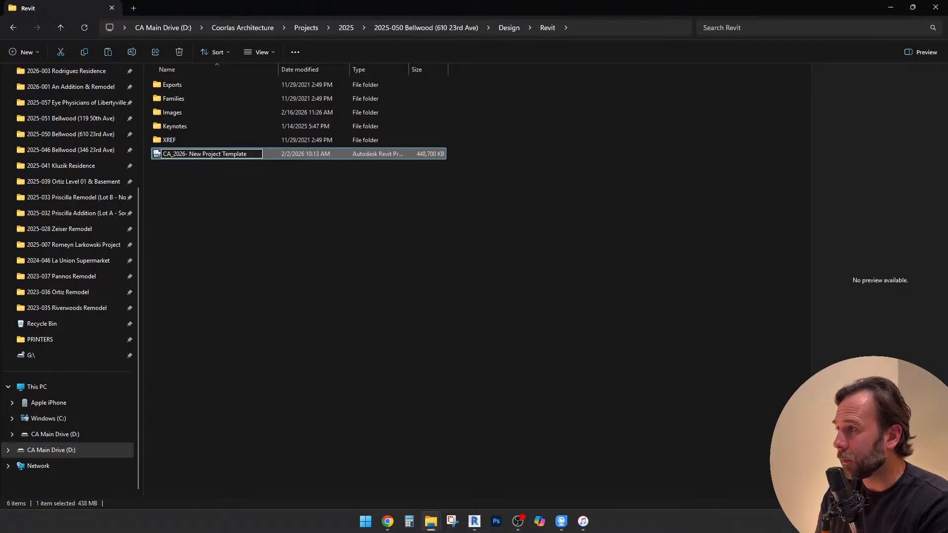
text(0)
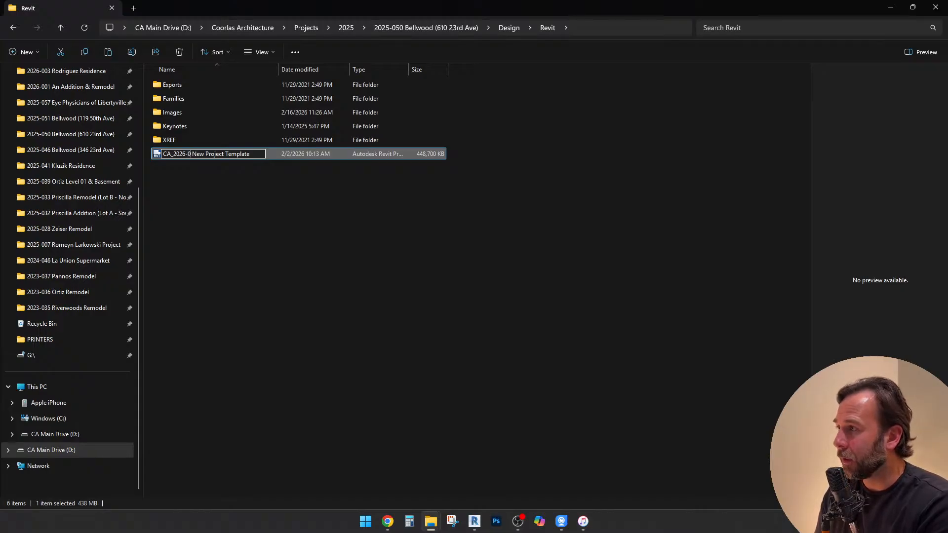
text(50)
key(BackSpace)
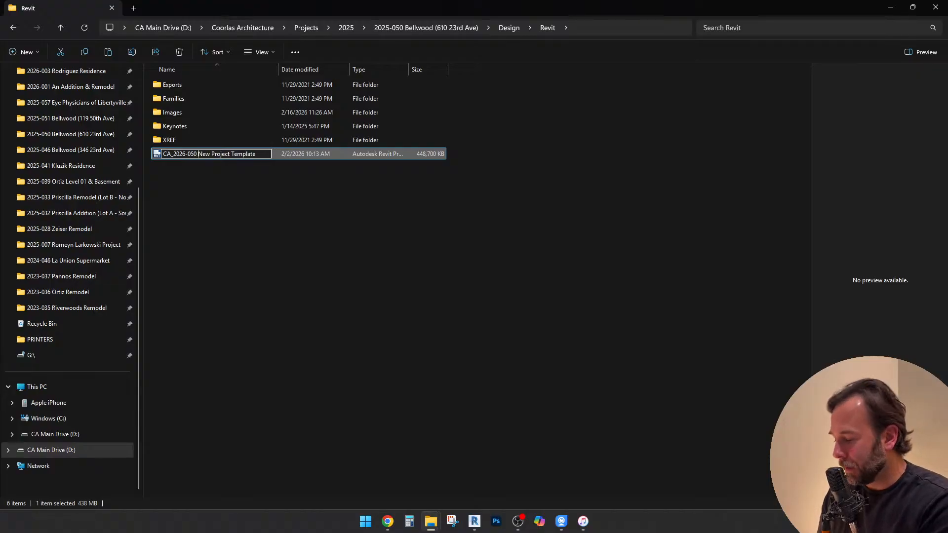
text(Bell)
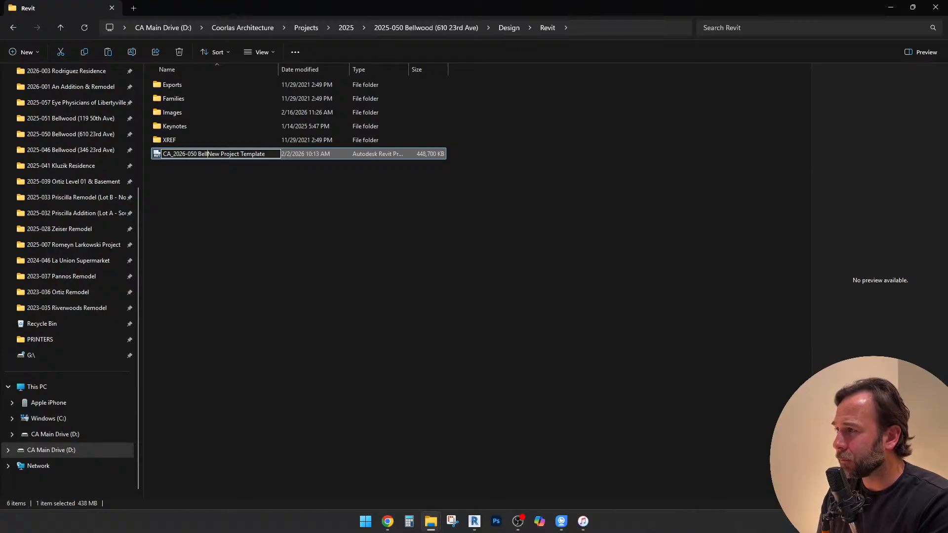
text(wood ()
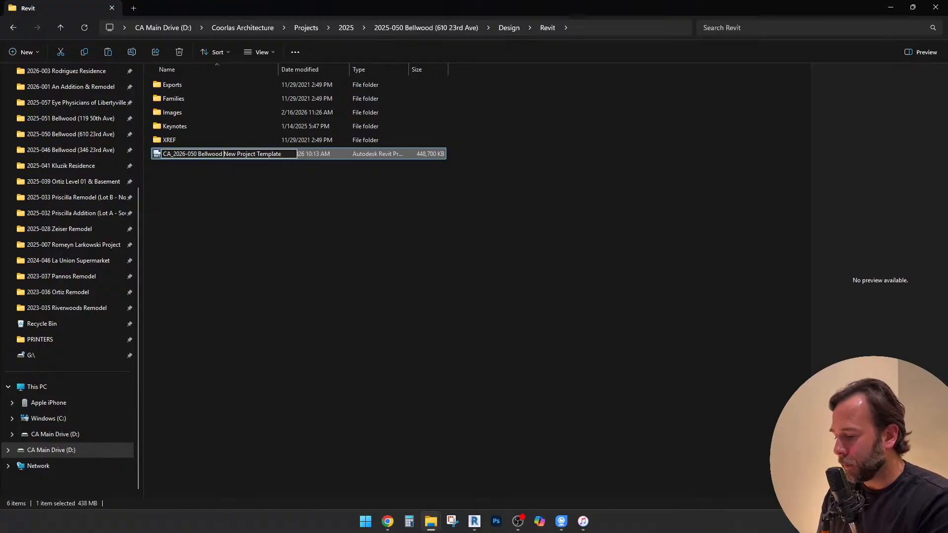
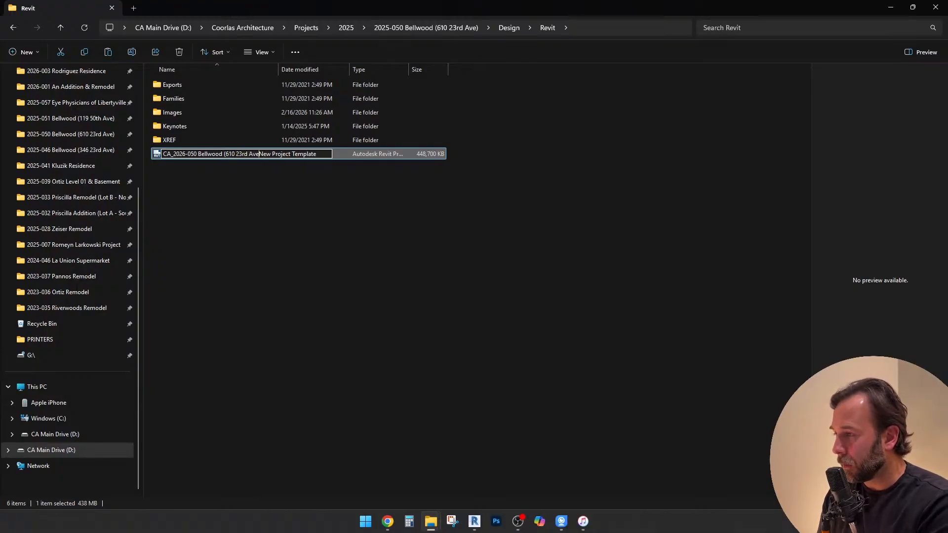
text())
key(Delete)
key(Delete)
key(Delete)
key(Delete)
key(Delete)
key(Delete)
key(Delete)
key(Delete)
key(Delete)
key(Delete)
key(Delete)
key(Delete)
key(Delete)
key(Delete)
key(Delete)
key(Delete)
key(Delete)
key(Delete)
key(Delete)
key(Delete)
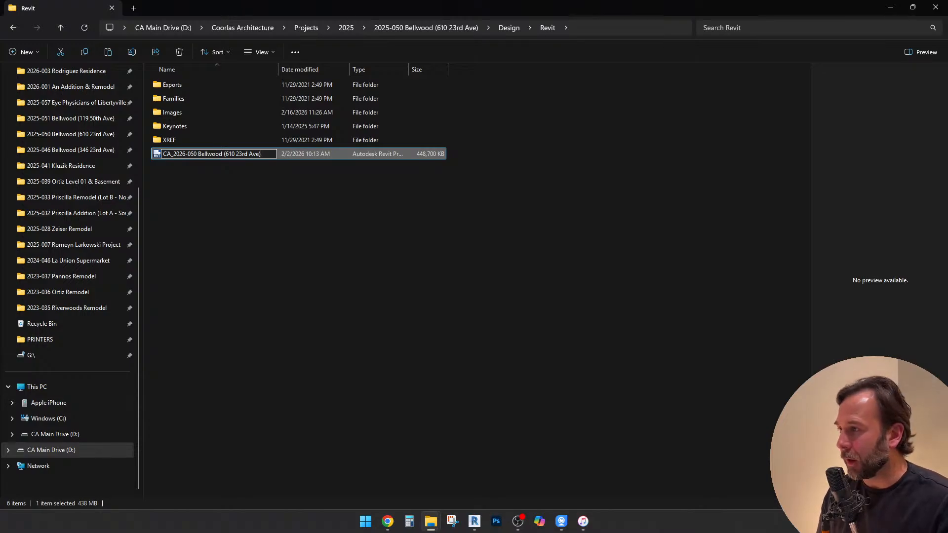
click(316, 212)
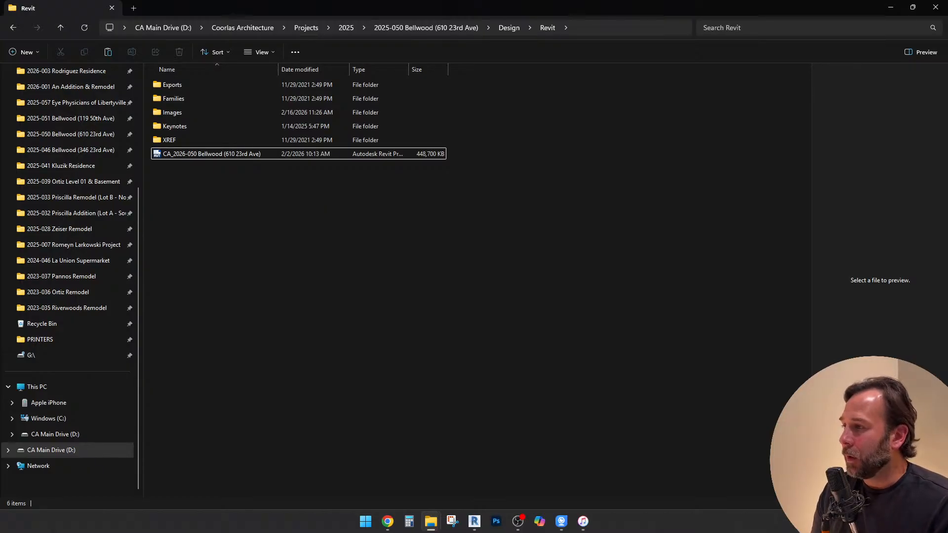
Switch to Revit and, in the dialog for opening a model, browse to the 2025-050 Bellwood folder under Projects > 2025
click(474, 521)
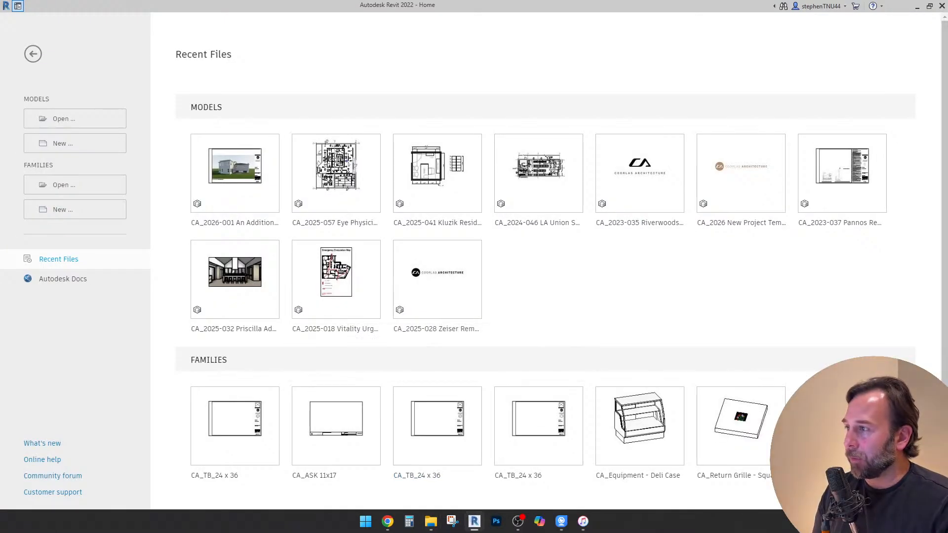
click(74, 118)
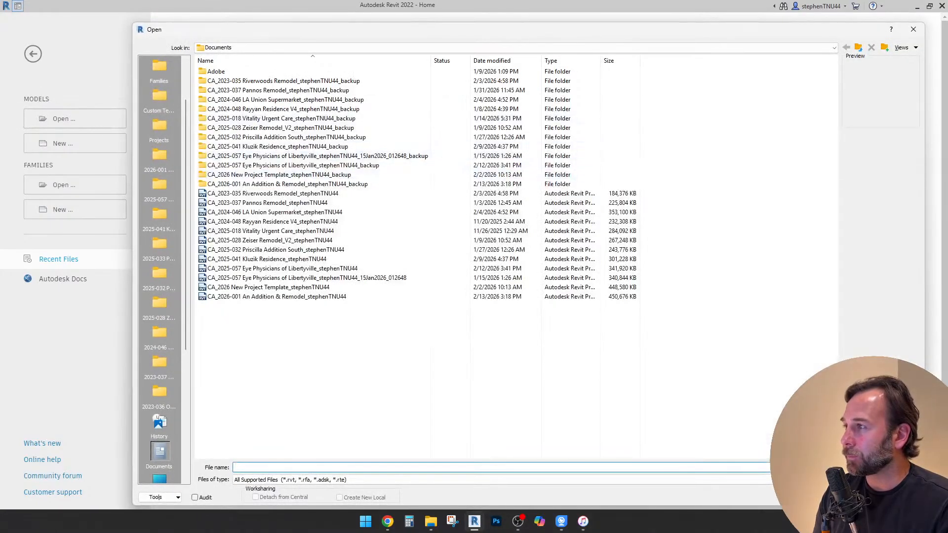
scroll(137, 193, up, 2)
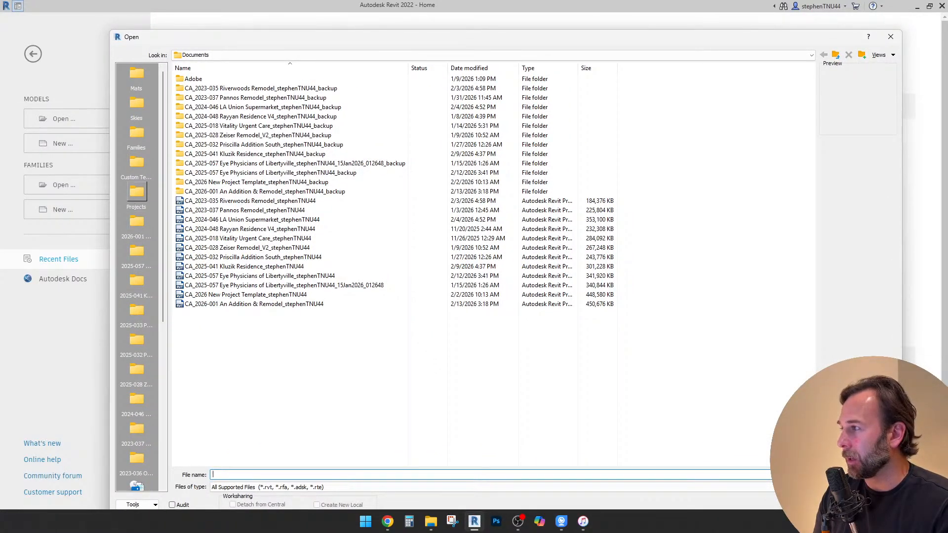
click(137, 193)
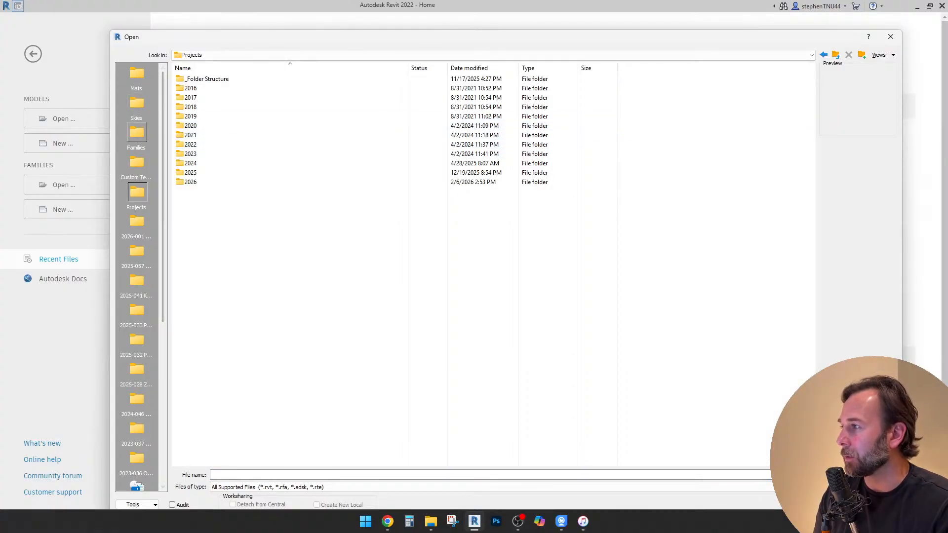
double_click(197, 173)
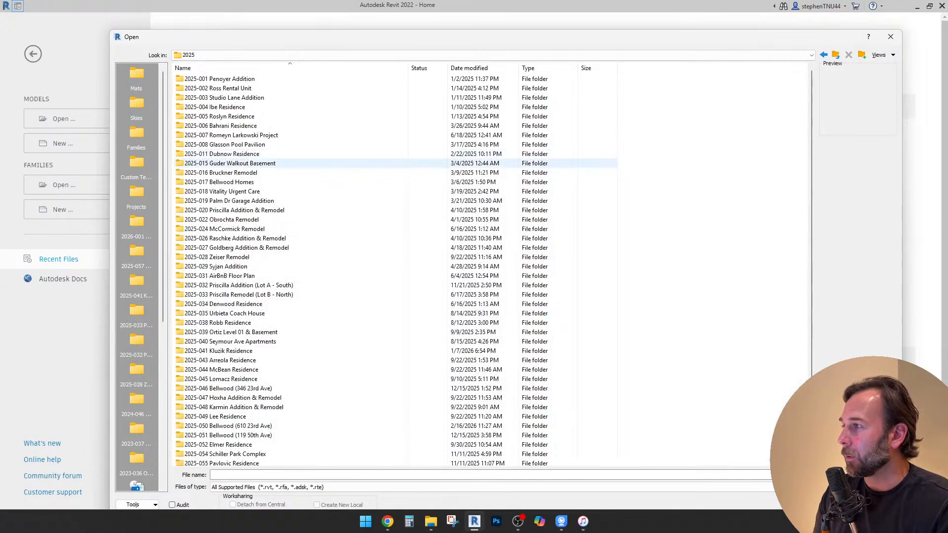
scroll(247, 340, down, 1)
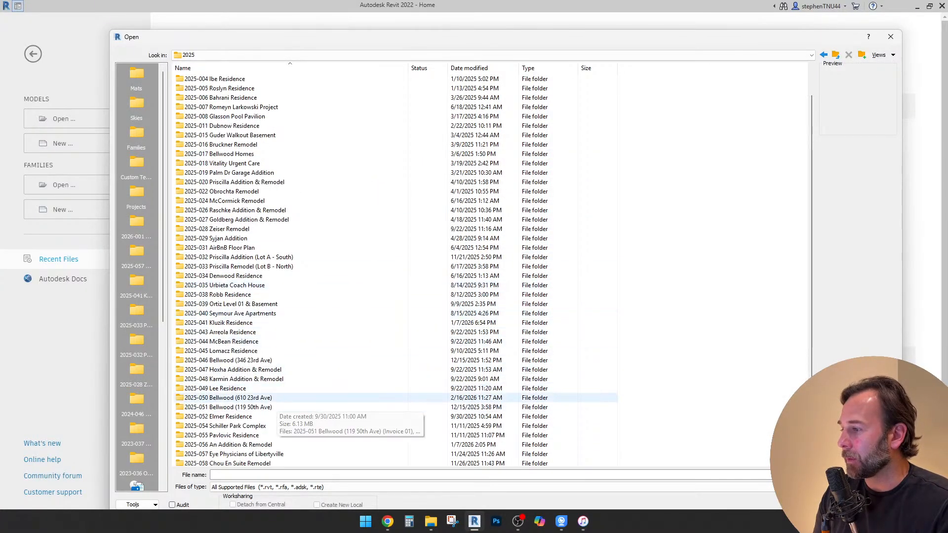
click(237, 398)
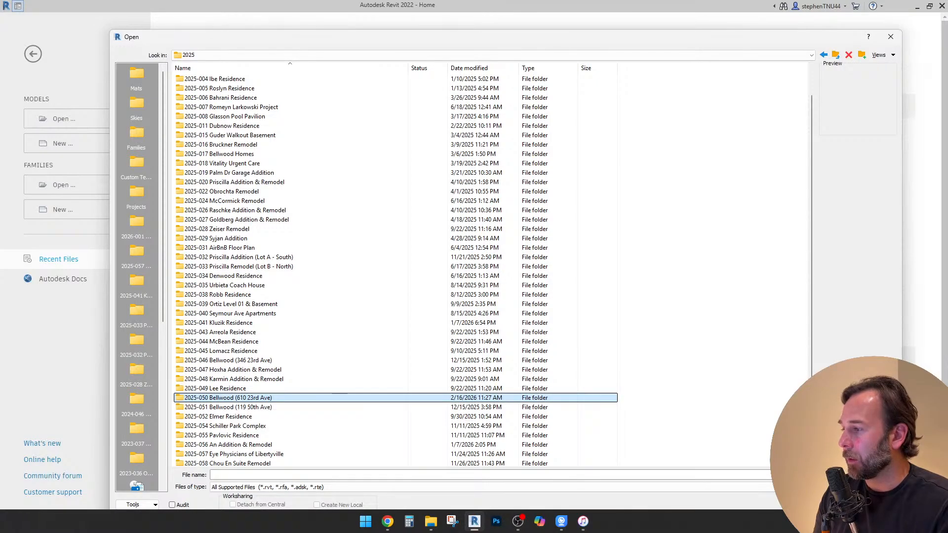
double_click(219, 397)
Add the current Bellwood folder to the Open dialog's places and move its shortcut directly below the 2025-057 one
right_click(152, 78)
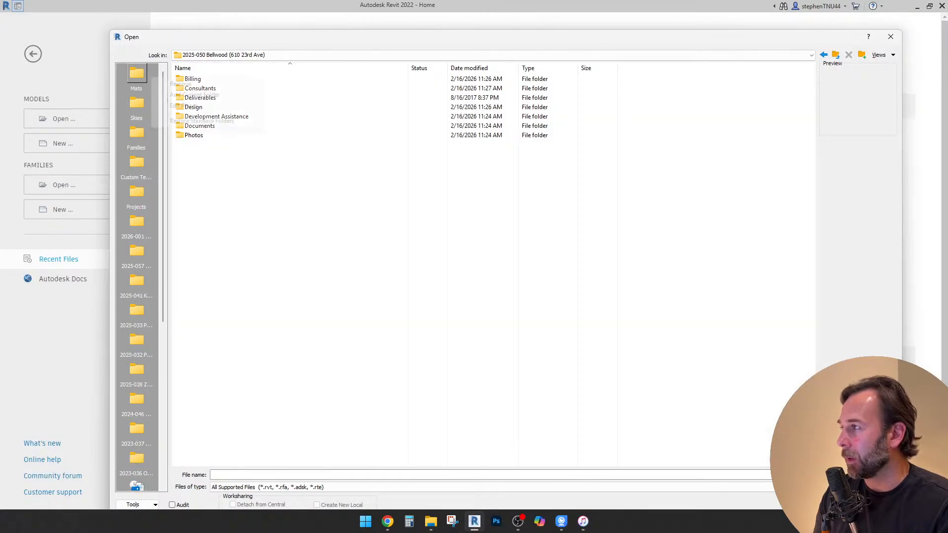
click(194, 95)
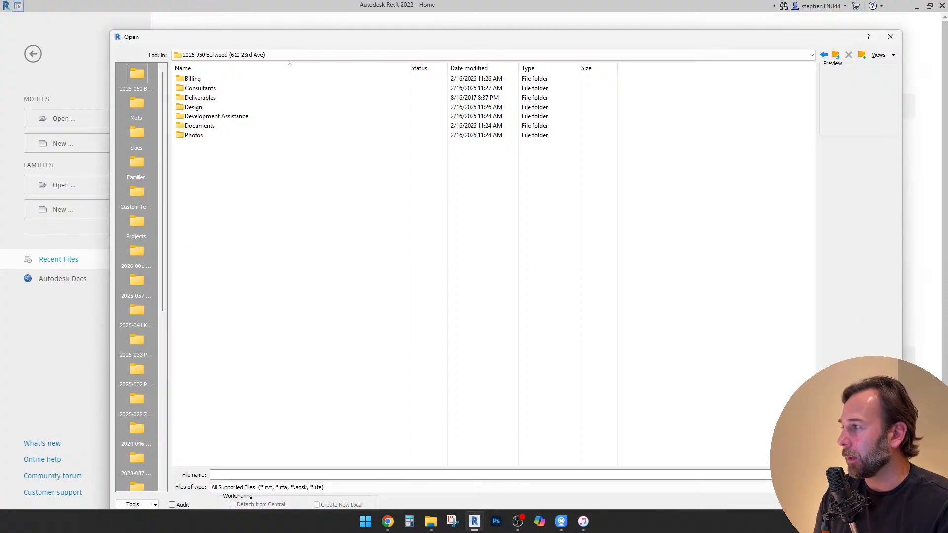
drag(136, 76, 136, 300)
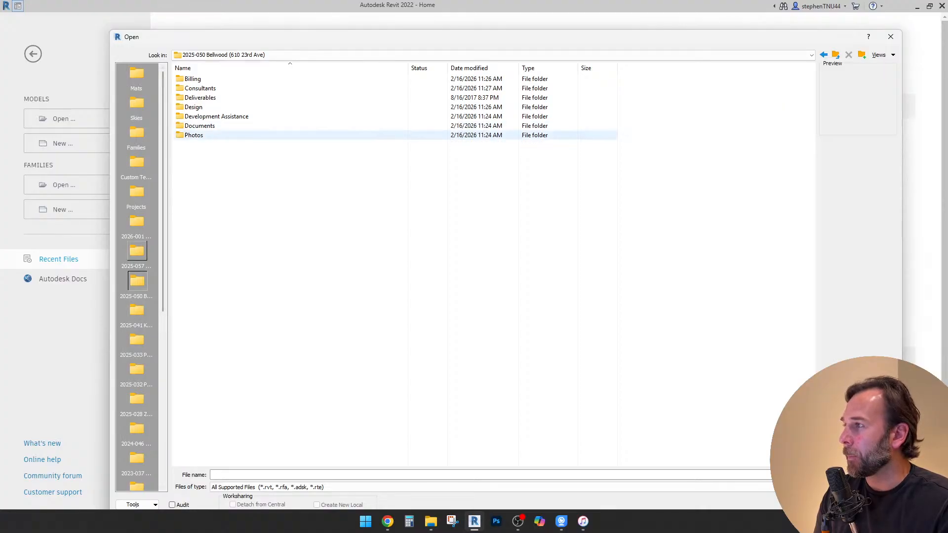
Open the CA_2026-050 Bellwood model from the project's Design > Revit folder
double_click(194, 107)
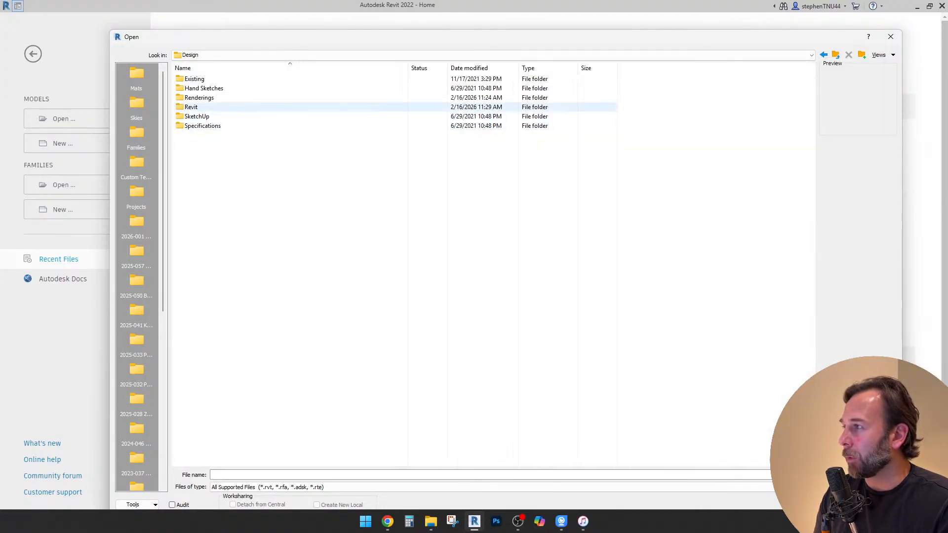
double_click(194, 107)
click(233, 126)
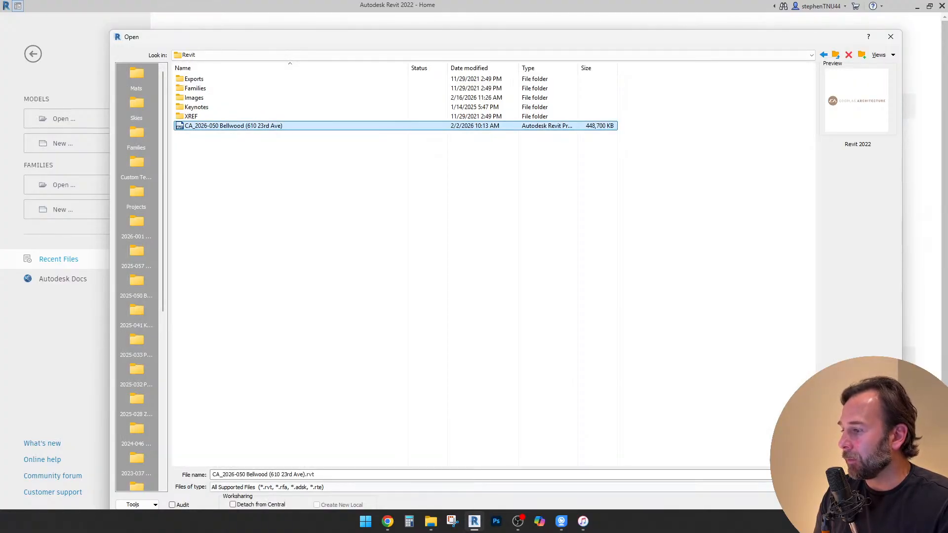
drag(394, 36, 381, 19)
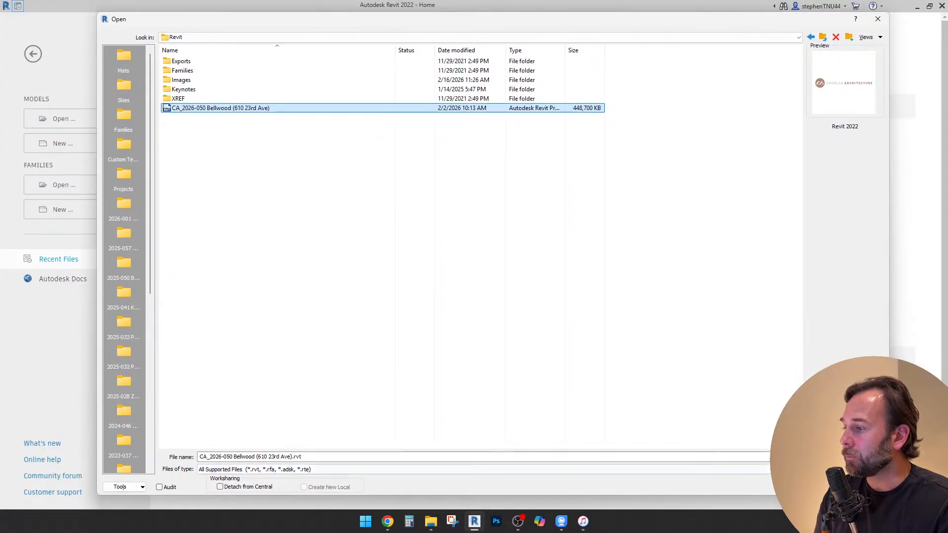
click(817, 487)
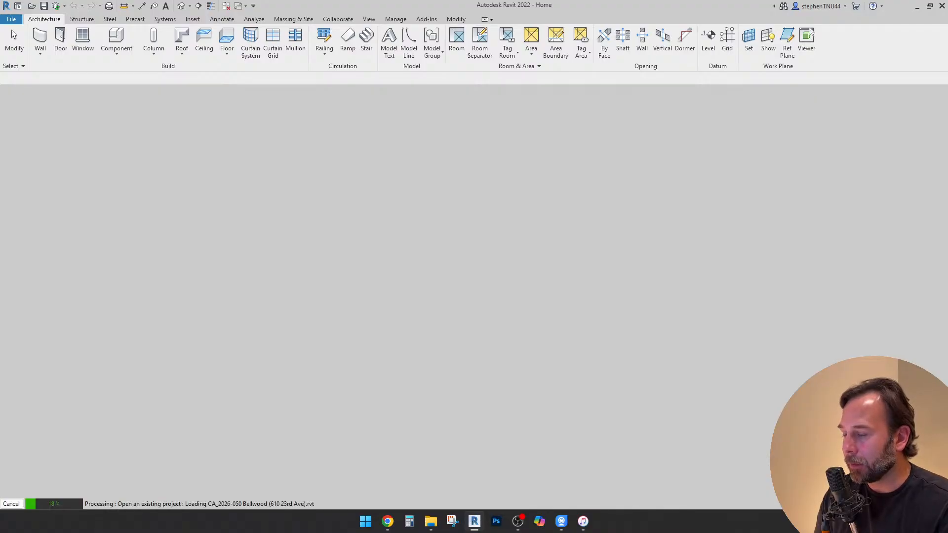
Switch to File Explorer and close the Revit Project Template window, leaving the project's Revit folder window open
mouse_move(584, 521)
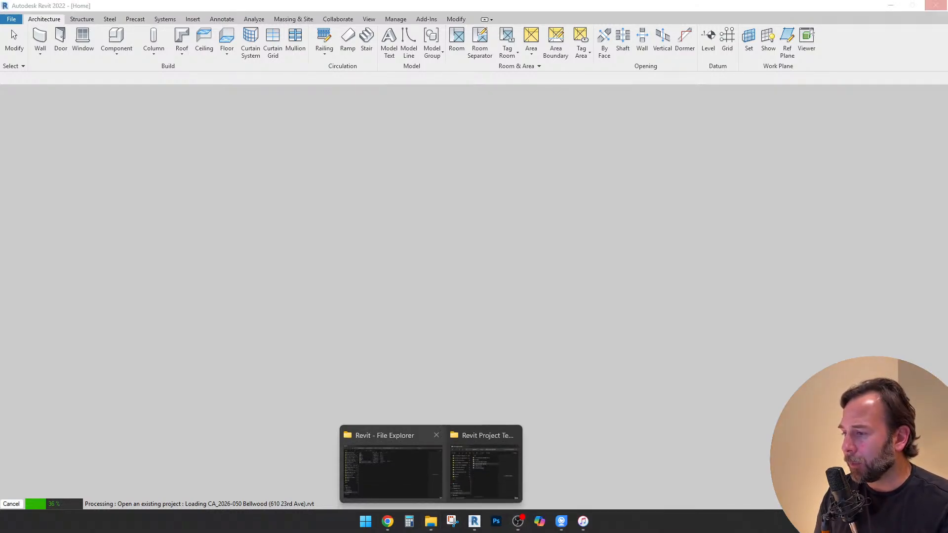
click(391, 461)
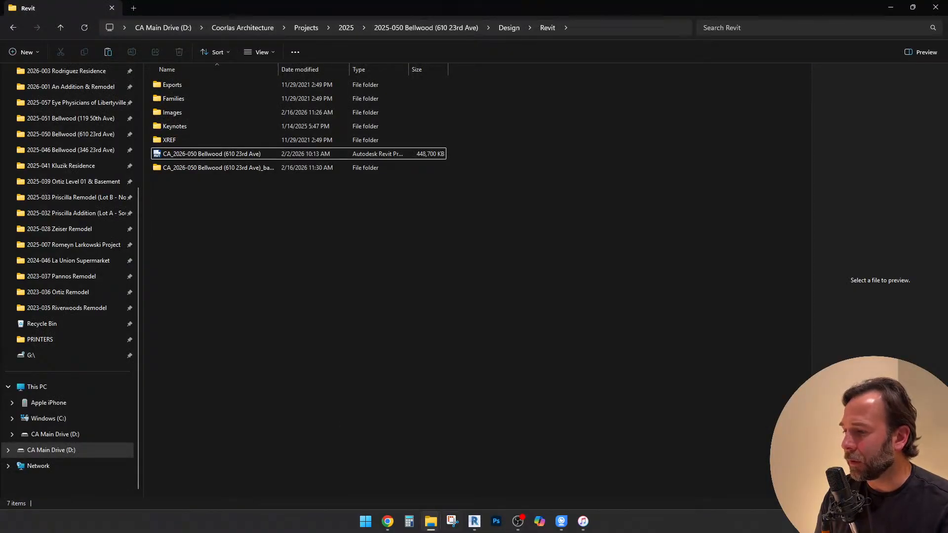
mouse_move(431, 521)
click(477, 472)
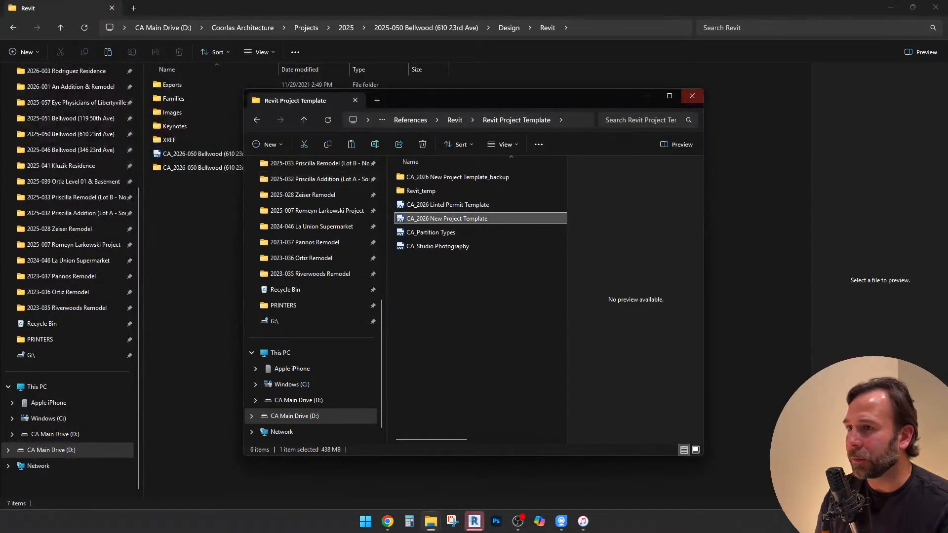
click(692, 96)
In the Revit folder's Images subfolder, rename the image "Legacy Plat of Survey -" followed by the site's house number and short street name
double_click(173, 113)
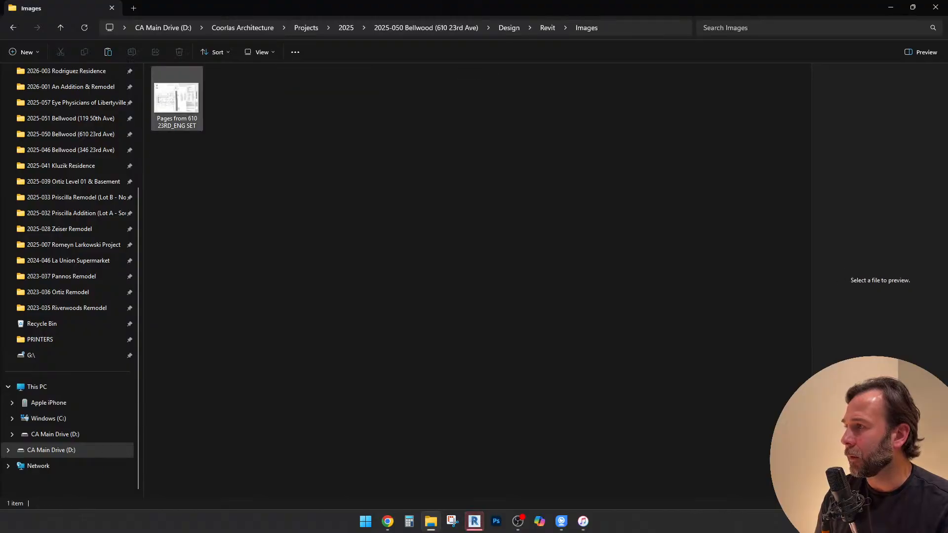
click(176, 100)
key(F2)
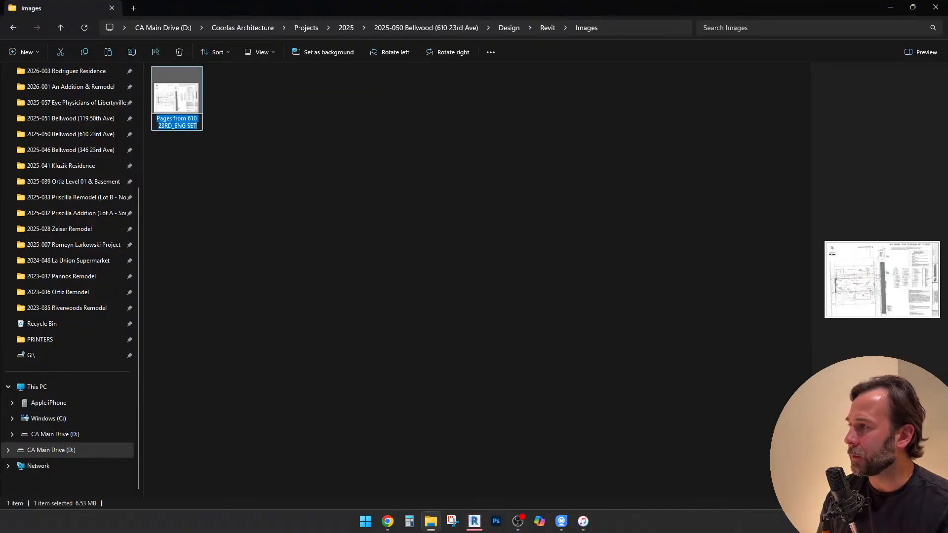
double_click(165, 119)
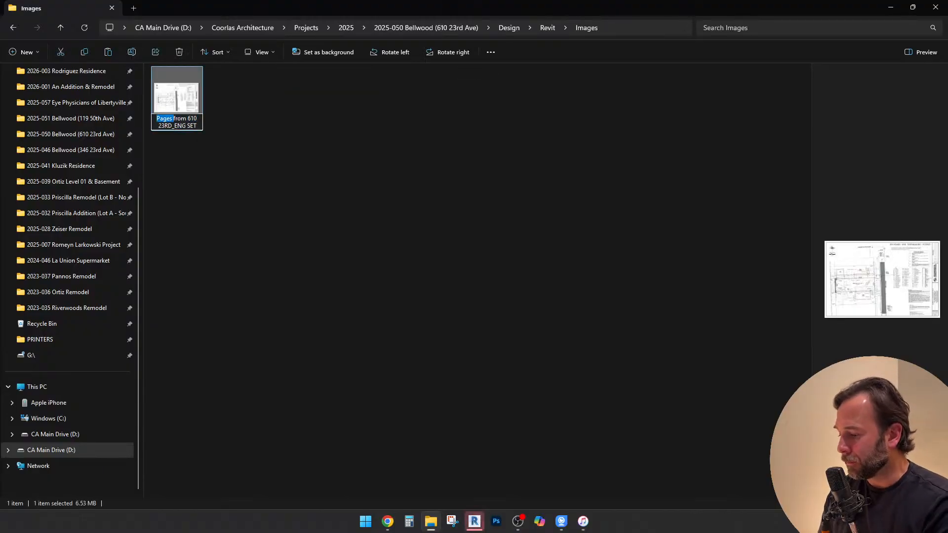
text(C)
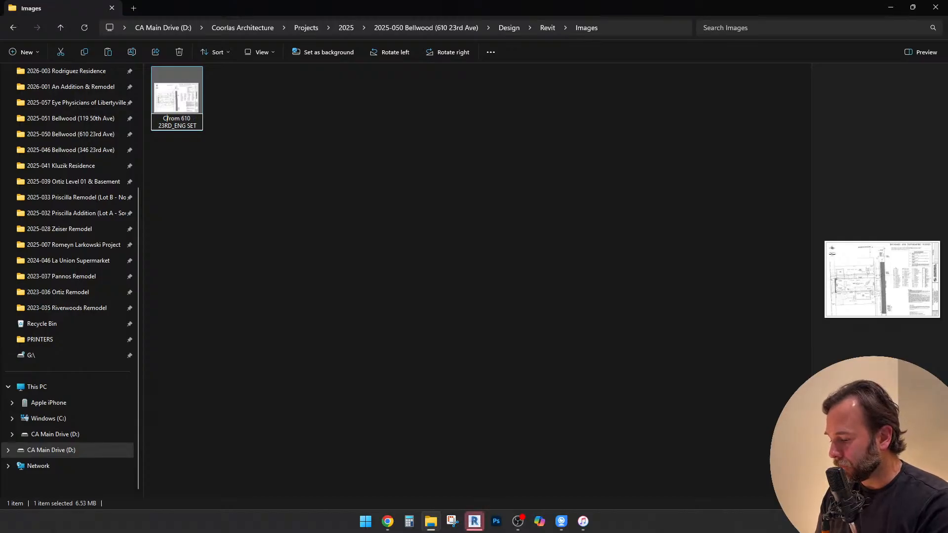
key(BackSpace)
text(Plat of S)
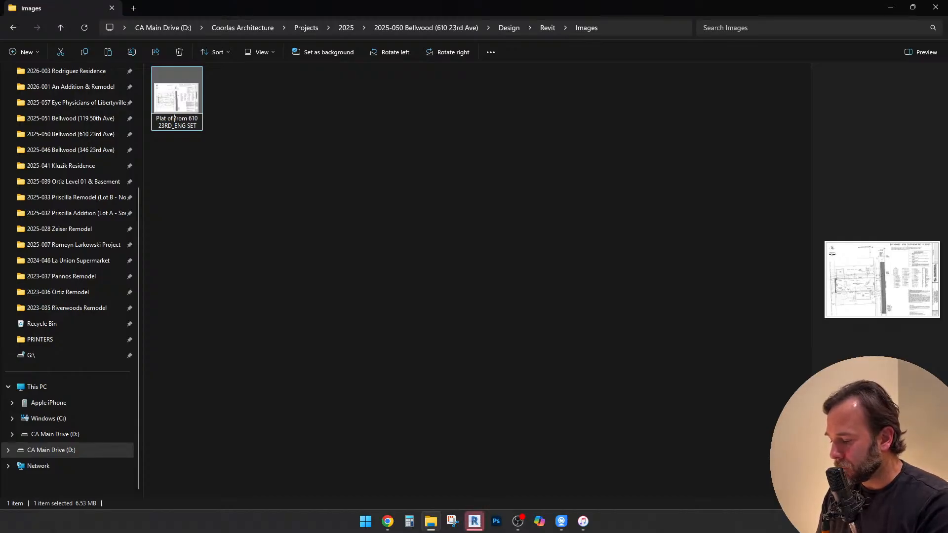
text(urvey)
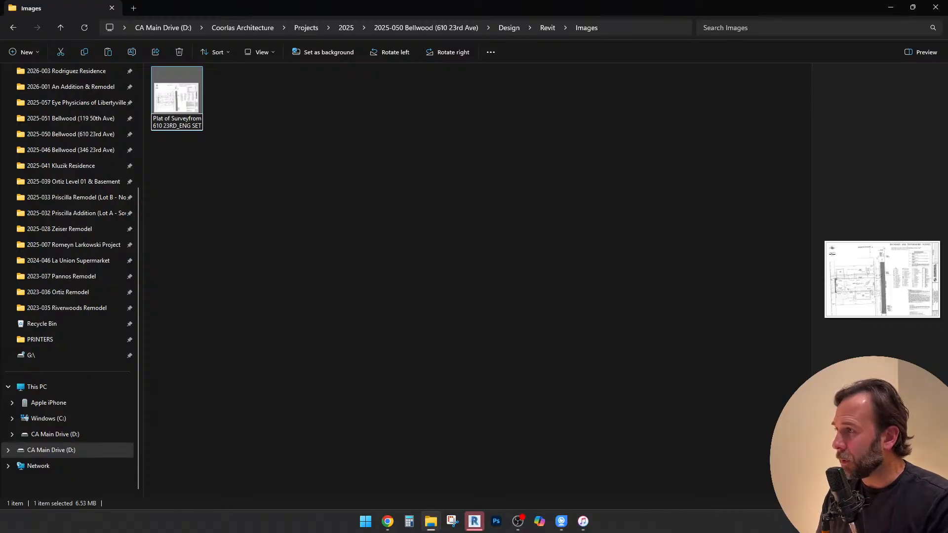
key(Delete)
key(Delete)
key(Delete)
key(Delete)
key(Delete)
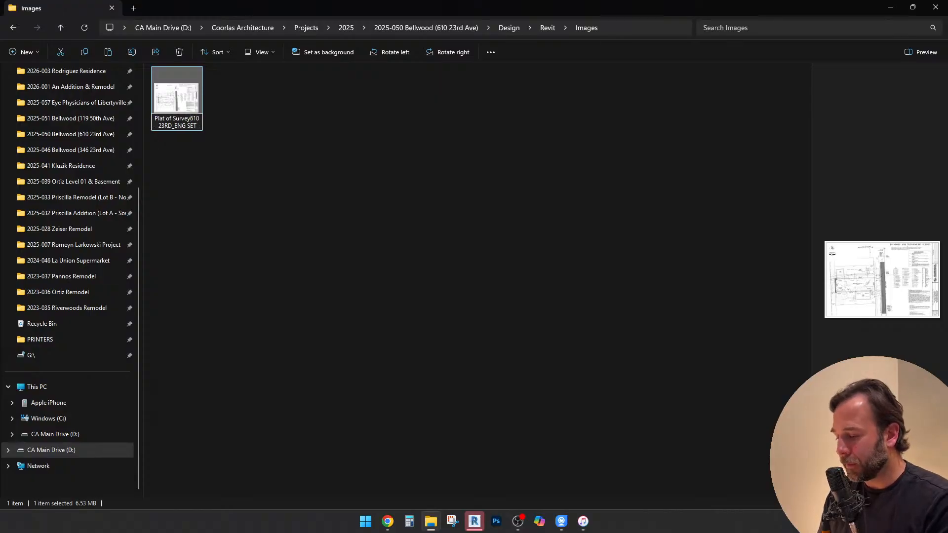
text(- )
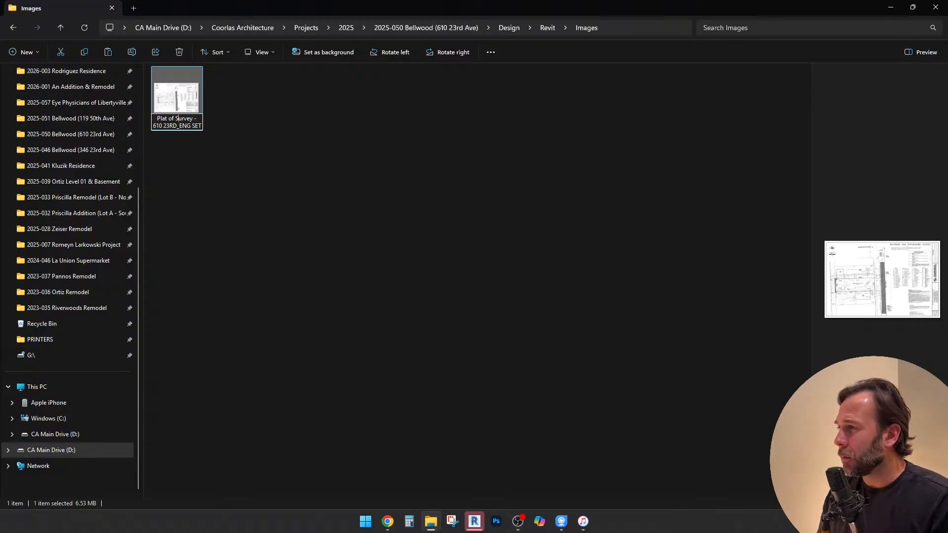
text(Legacy)
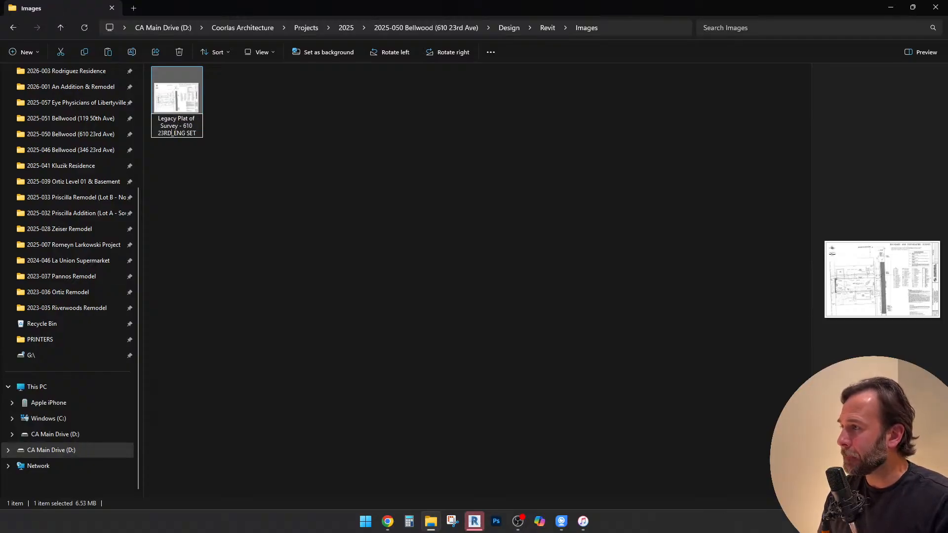
key(Delete)
key(Delete)
key(Delete)
key(Delete)
key(Delete)
key(Delete)
key(Delete)
key(Delete)
key(BackSpace)
key(BackSpace)
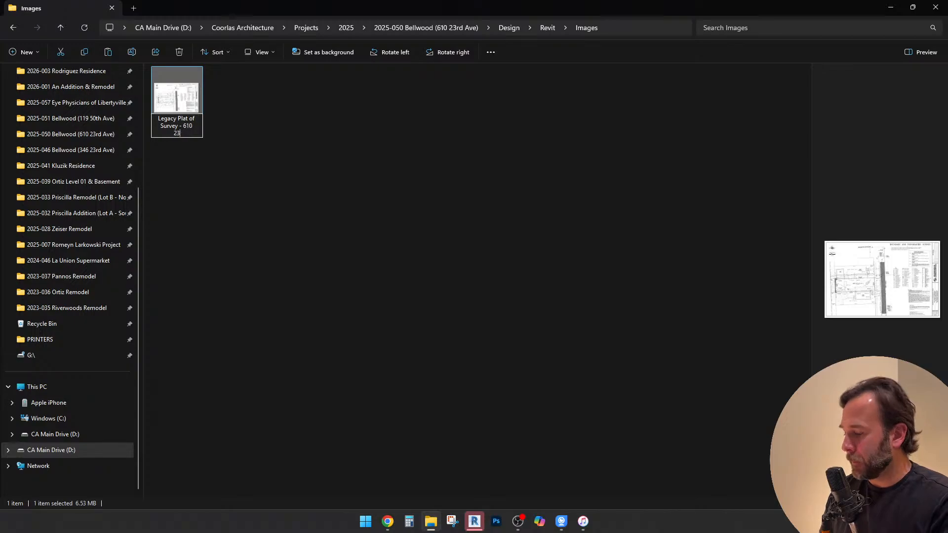
text(rd)
key(Return)
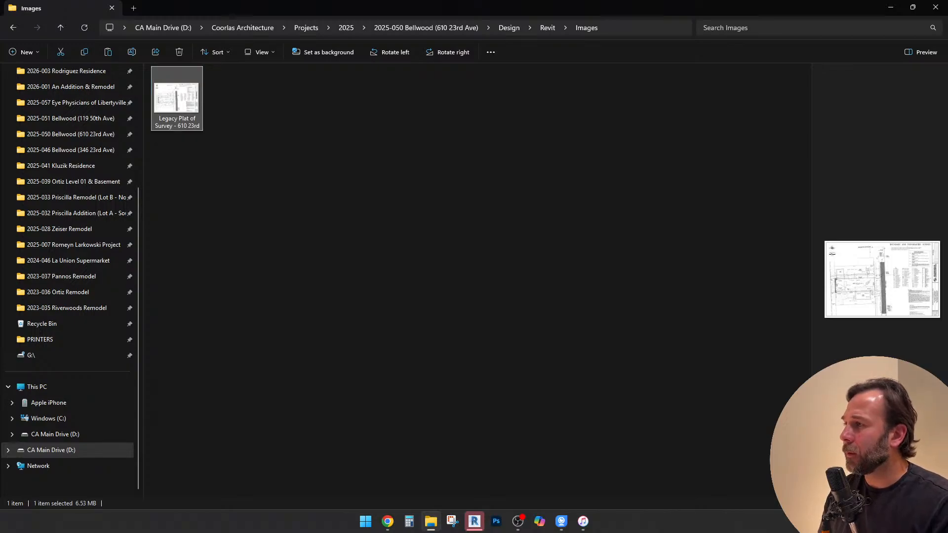
click(444, 237)
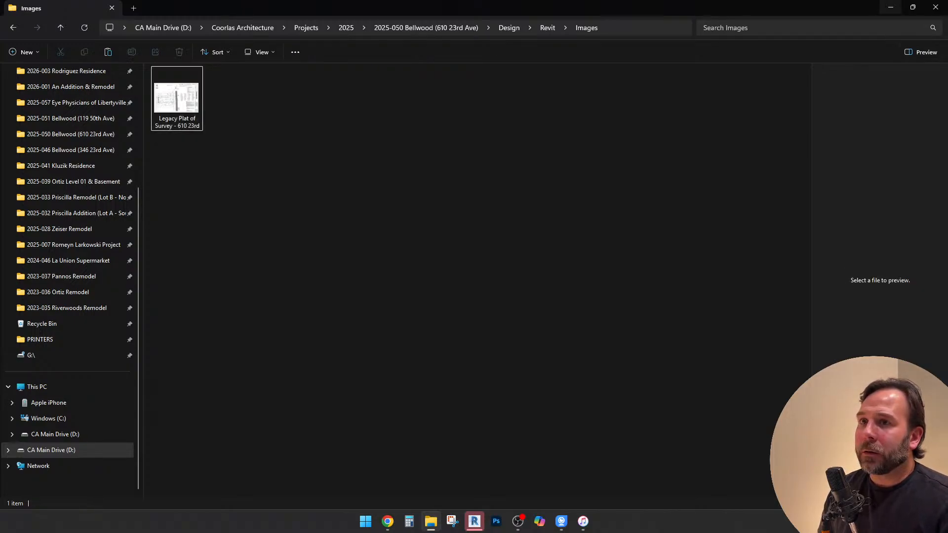
Minimize File Explorer, switch to Chrome and open the bookmarked Convert PDF to DWG converter in a new tab
click(891, 7)
click(548, 318)
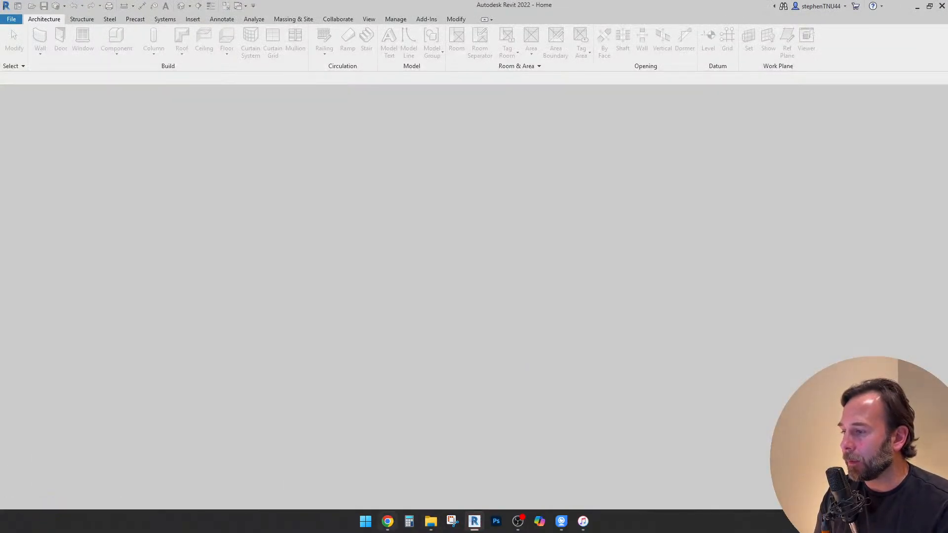
click(388, 522)
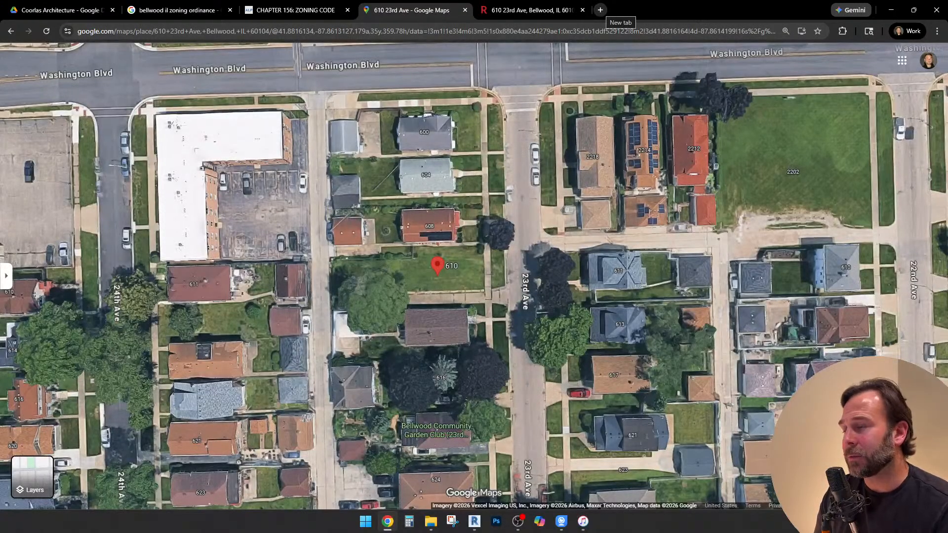
click(601, 10)
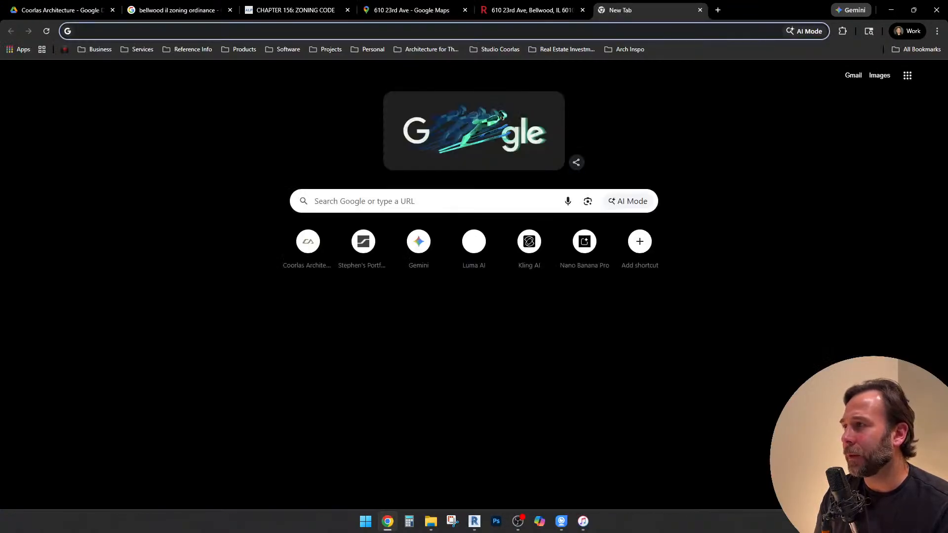
click(140, 49)
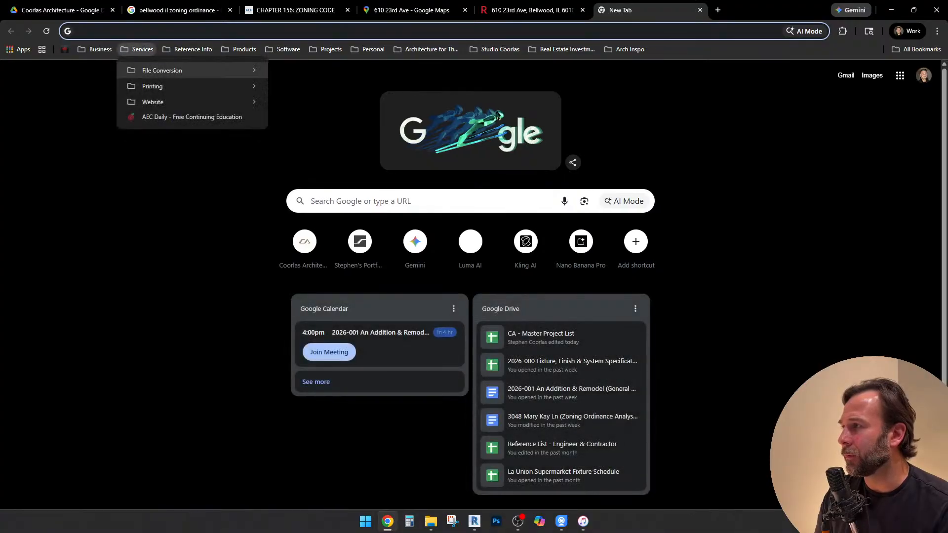
mouse_move(163, 70)
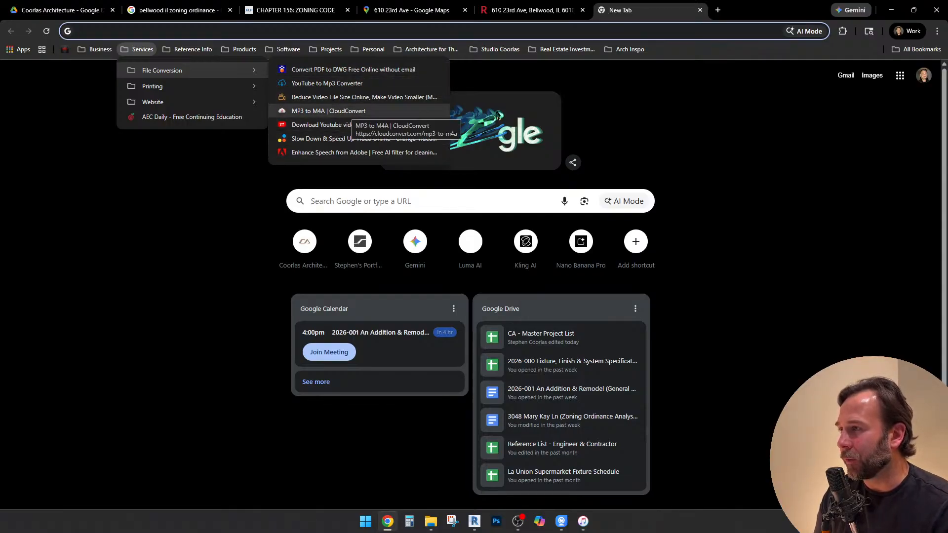
click(353, 69)
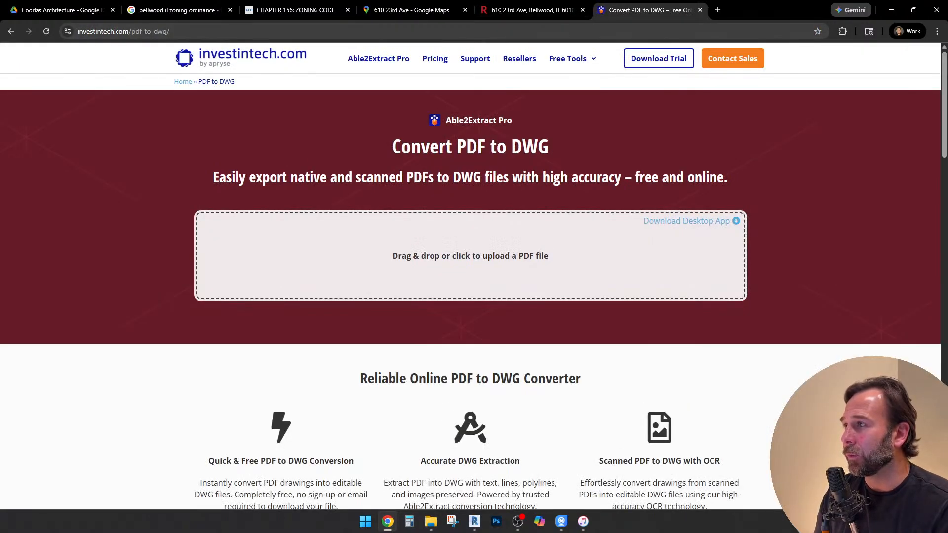
Review the PDF to DWG converter's upload area, features and conversion instructions, and close its tab
scroll(471, 277, down, 1)
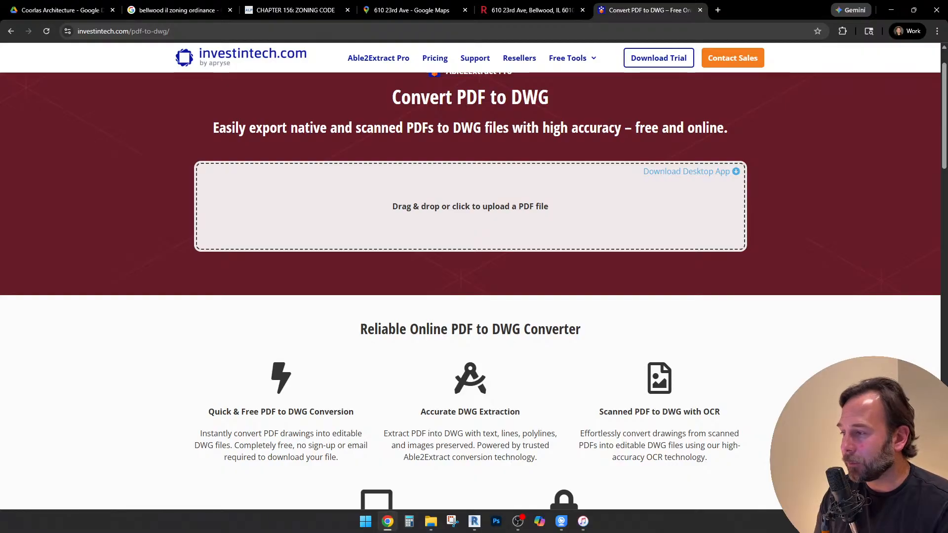
scroll(474, 291, down, 6)
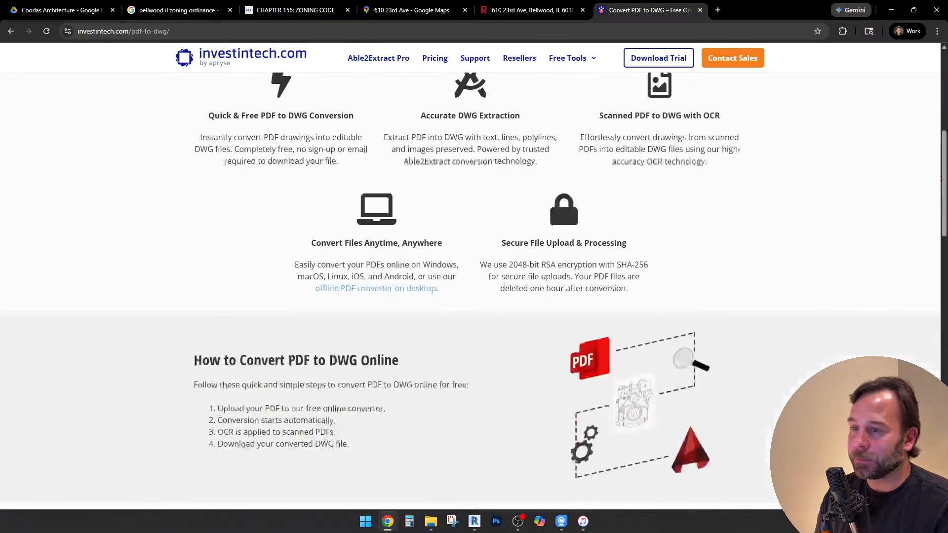
scroll(474, 292, up, 7)
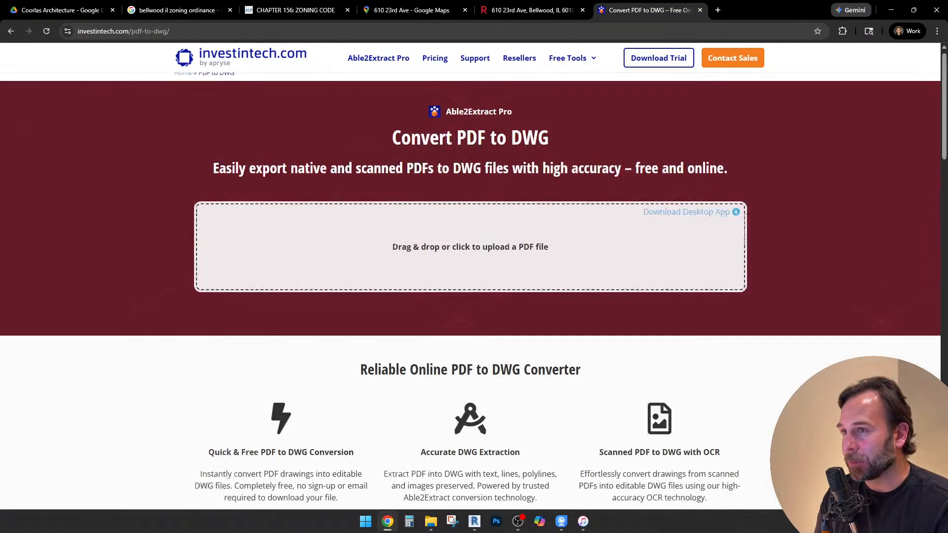
click(700, 9)
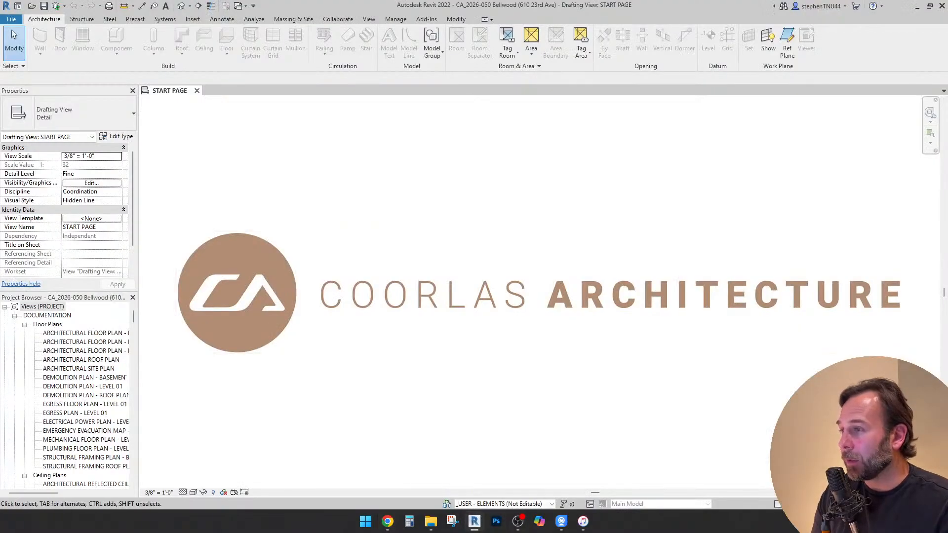
In Revit, open the ARCHITECTURAL SITE PLAN floor plan view of the Bellwood model
scroll(449, 270, down, 3)
middle_drag(449, 269, 449, 280)
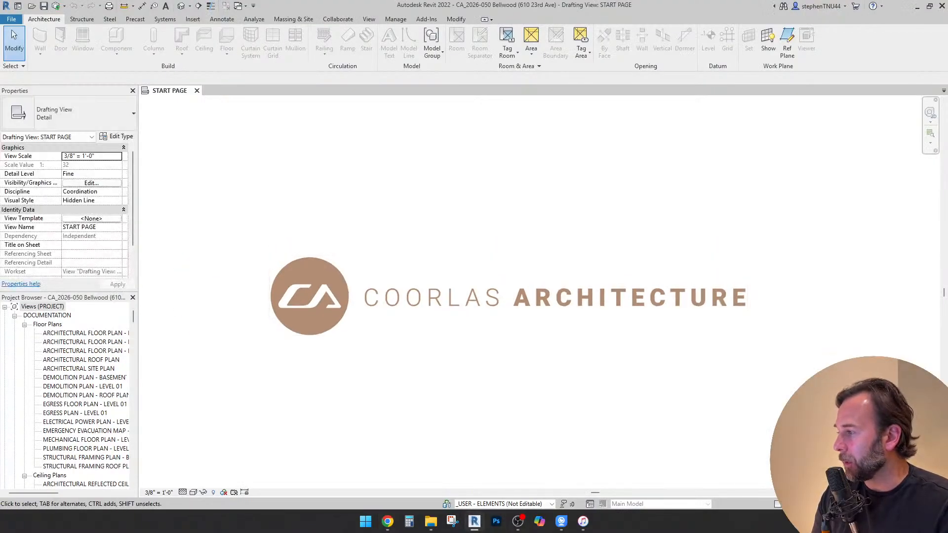
click(80, 369)
scroll(81, 351, down, 1)
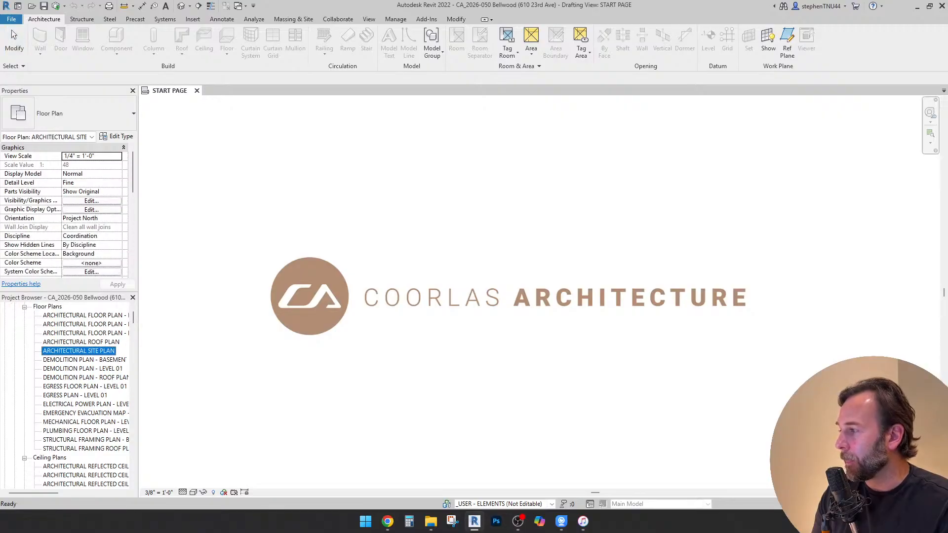
scroll(81, 395, down, 4)
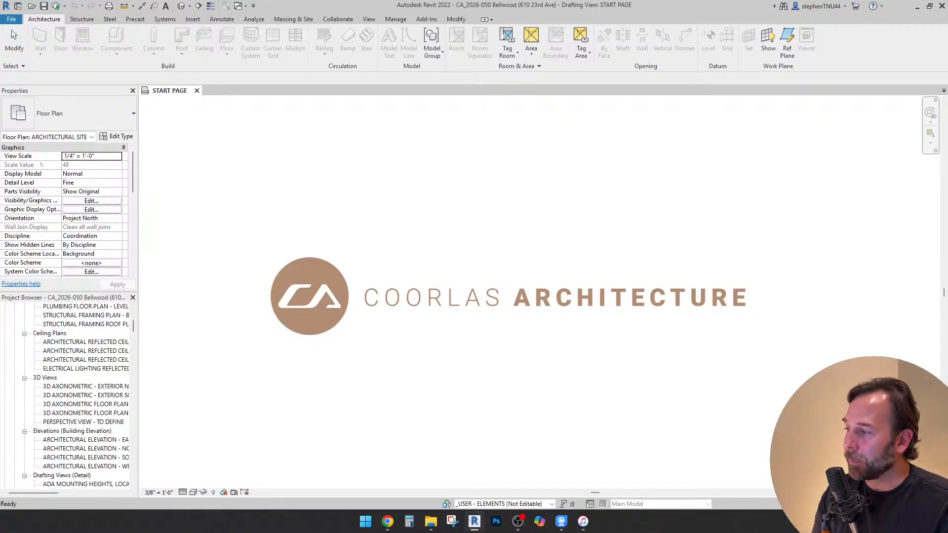
scroll(81, 395, up, 2)
scroll(76, 396, up, 3)
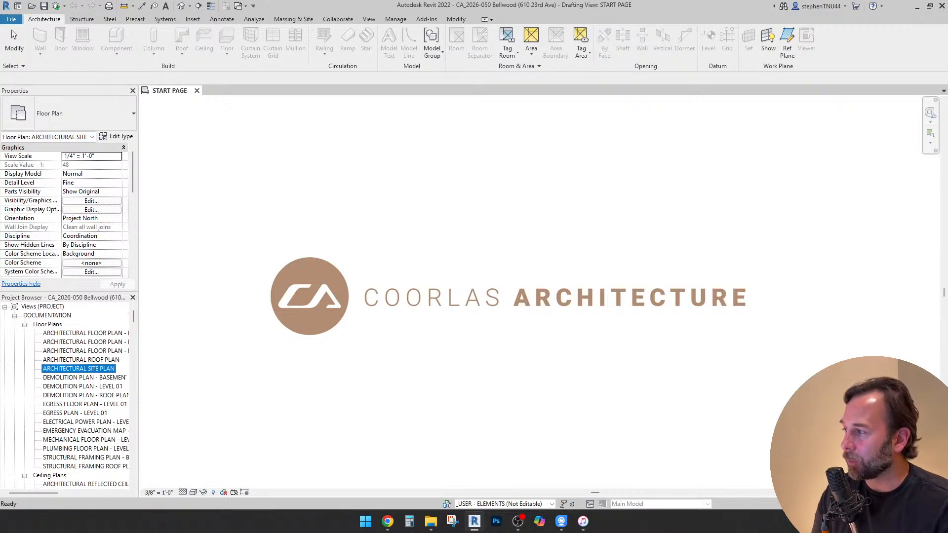
double_click(79, 369)
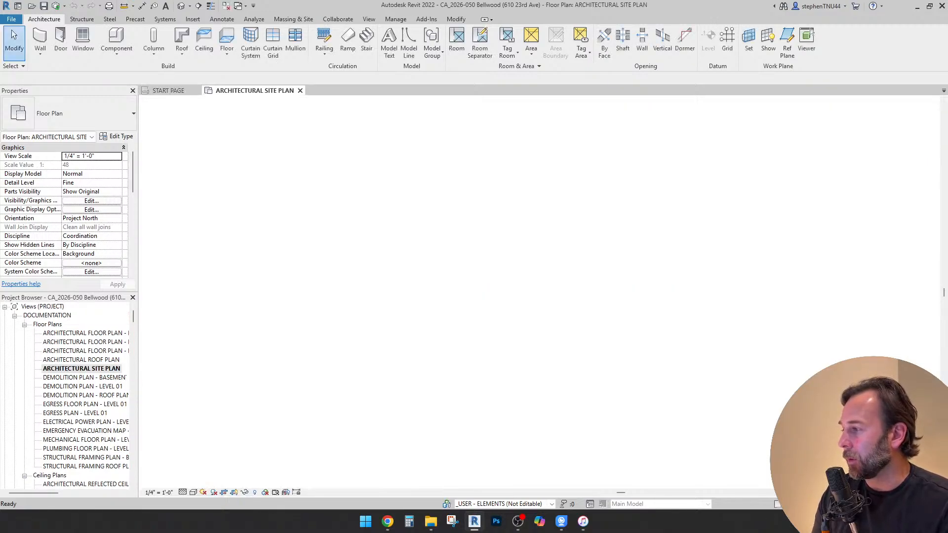
scroll(470, 192, down, 2)
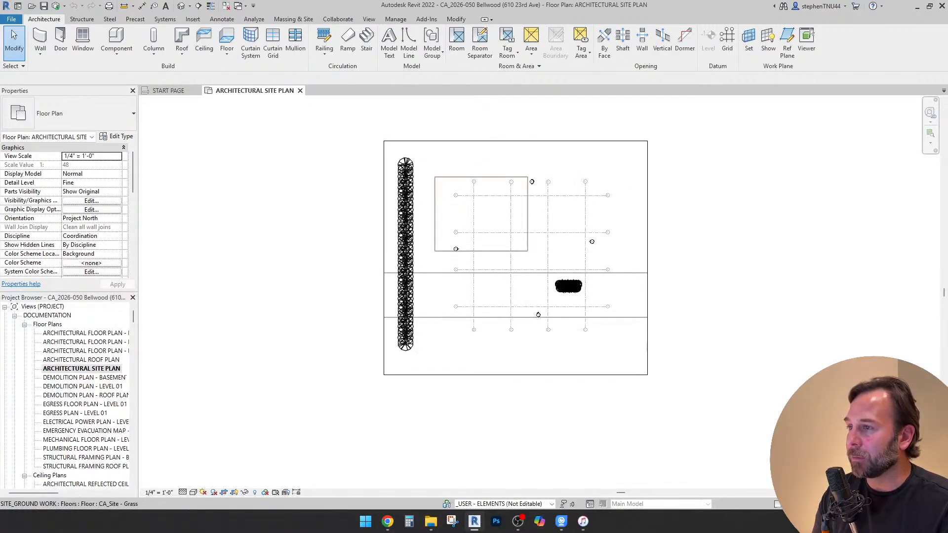
Hide the SITE_GROUND WORK and SITE_TREES worksets in the site plan's visibility/graphic overrides
click(560, 170)
key(Escape)
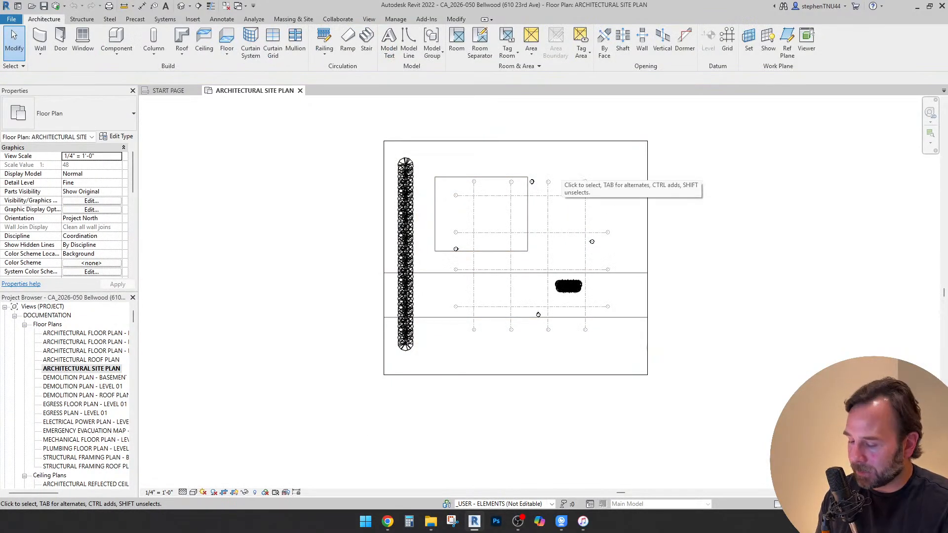
key(v)
key(v)
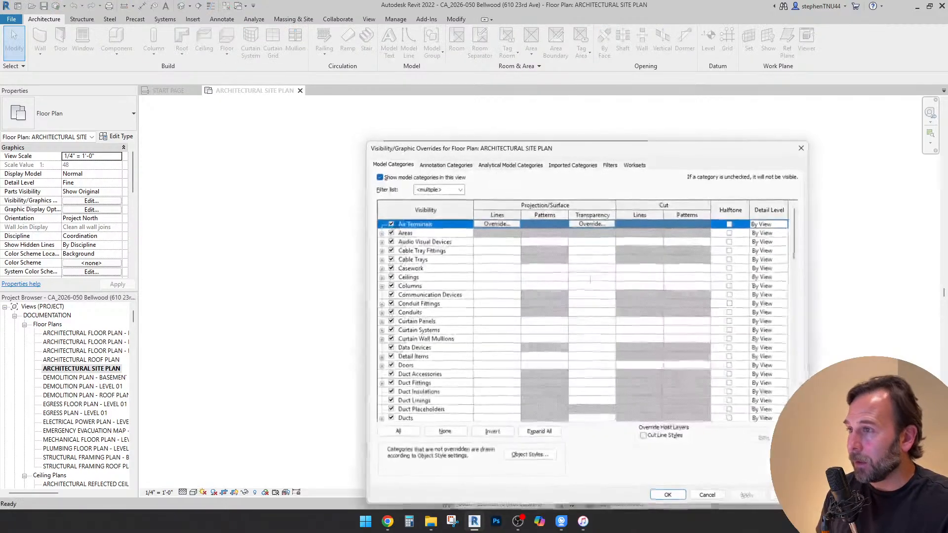
click(636, 164)
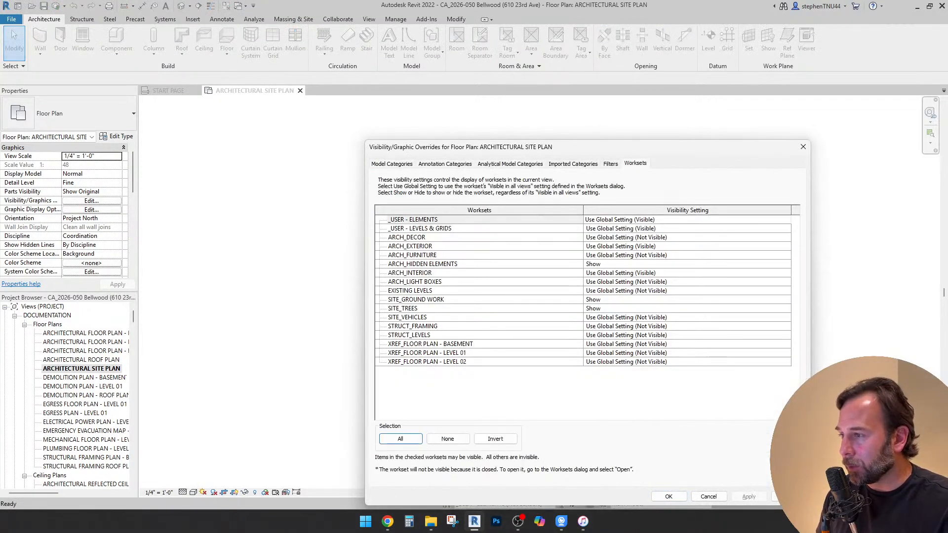
click(425, 300)
click(787, 300)
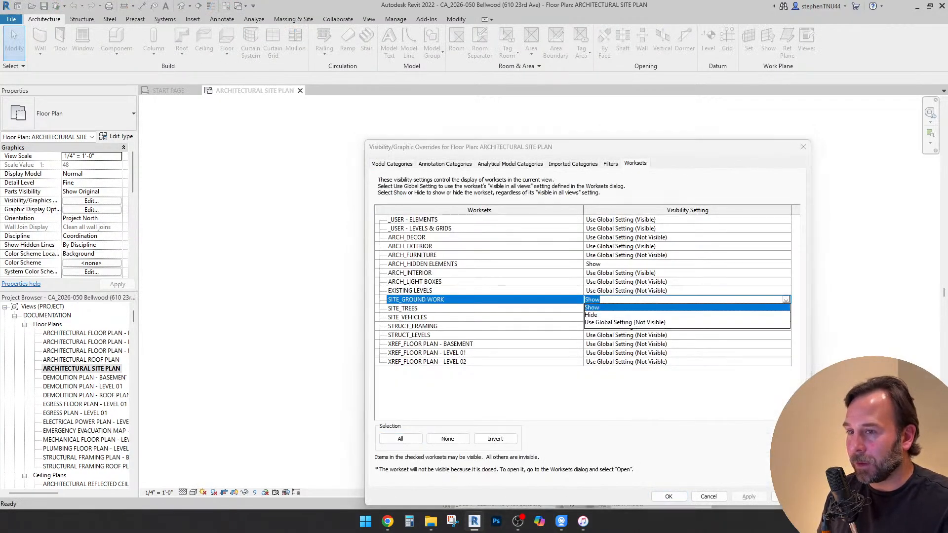
click(760, 315)
click(785, 309)
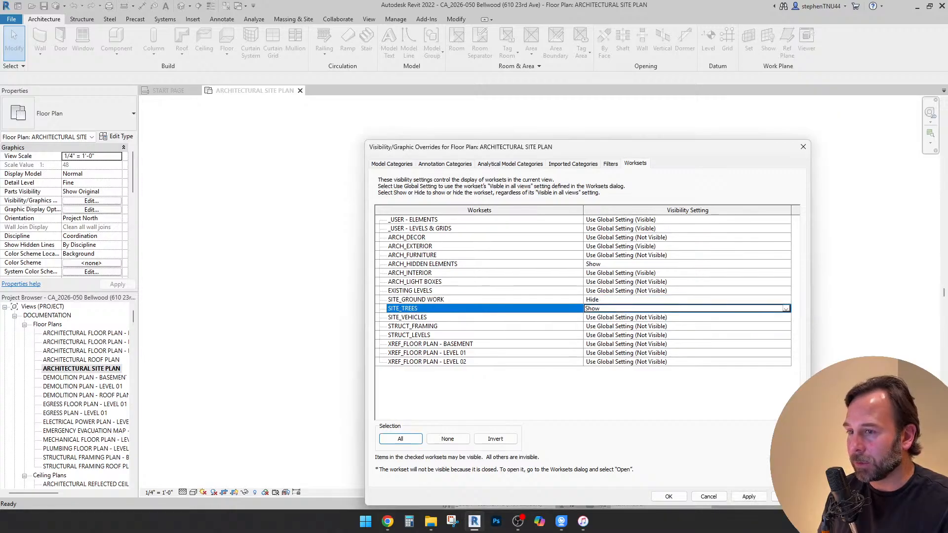
click(787, 309)
click(761, 323)
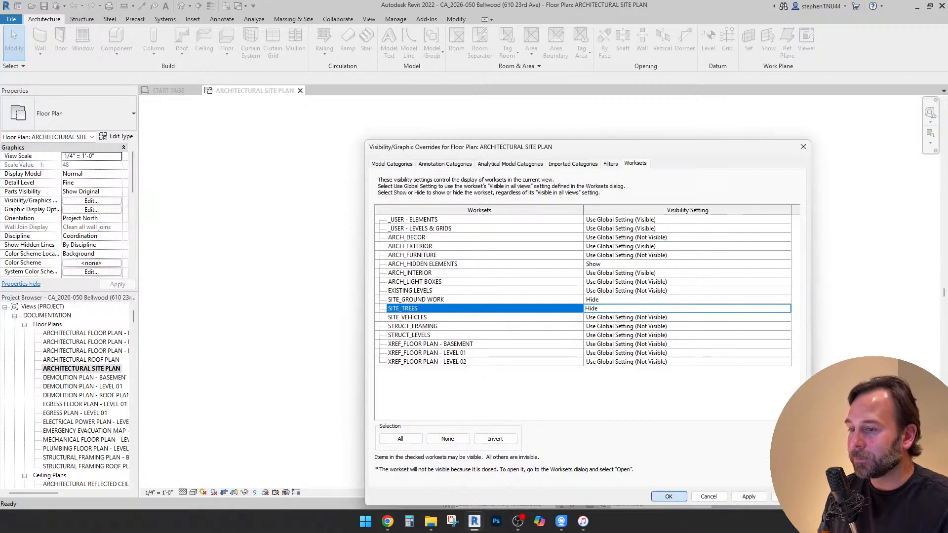
click(669, 497)
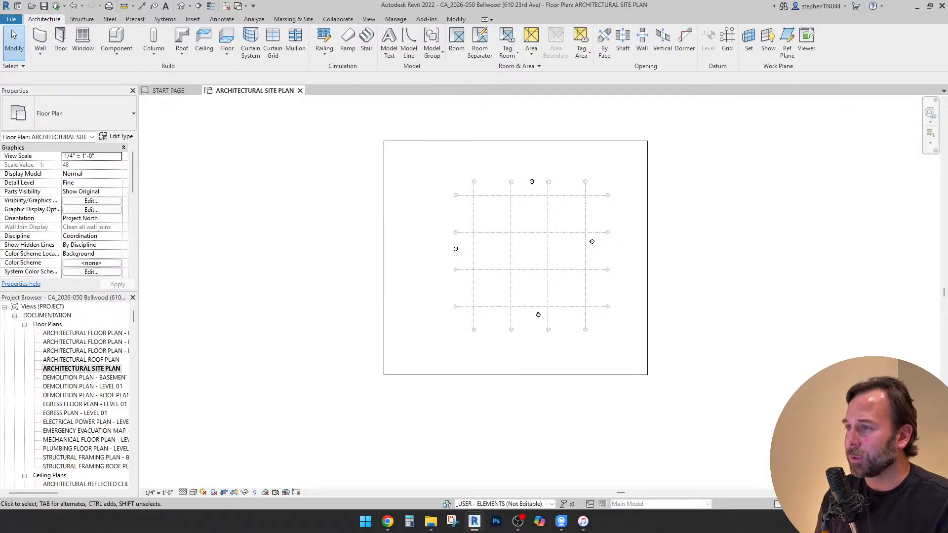
scroll(540, 201, up, 3)
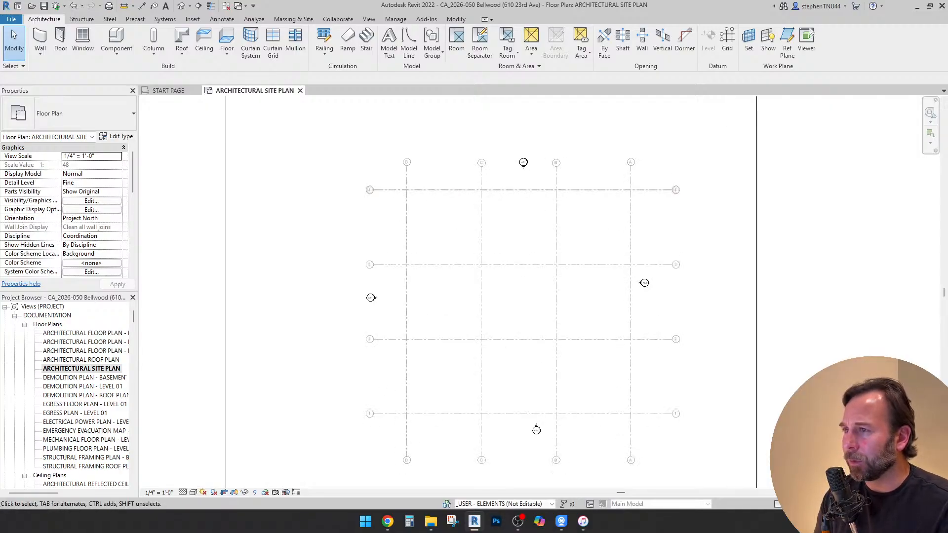
scroll(459, 148, down, 1)
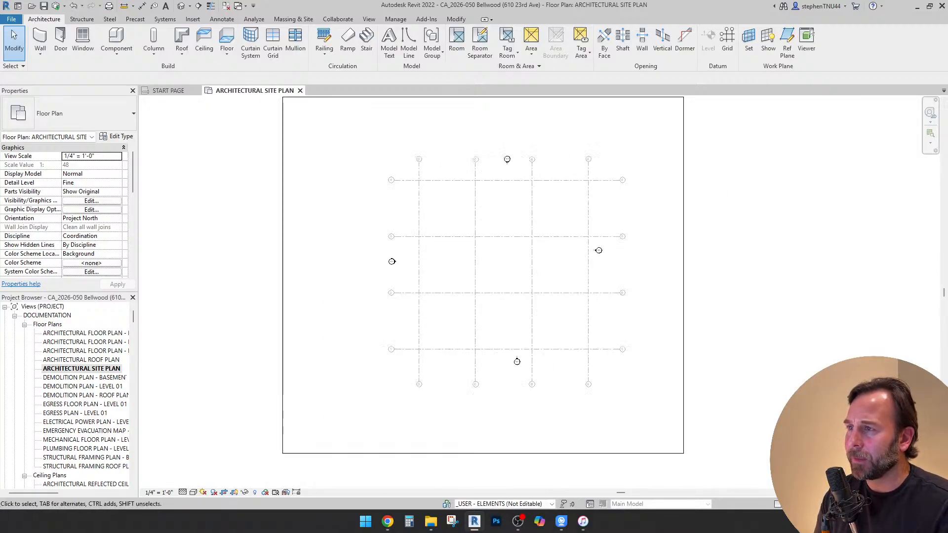
scroll(541, 174, up, 3)
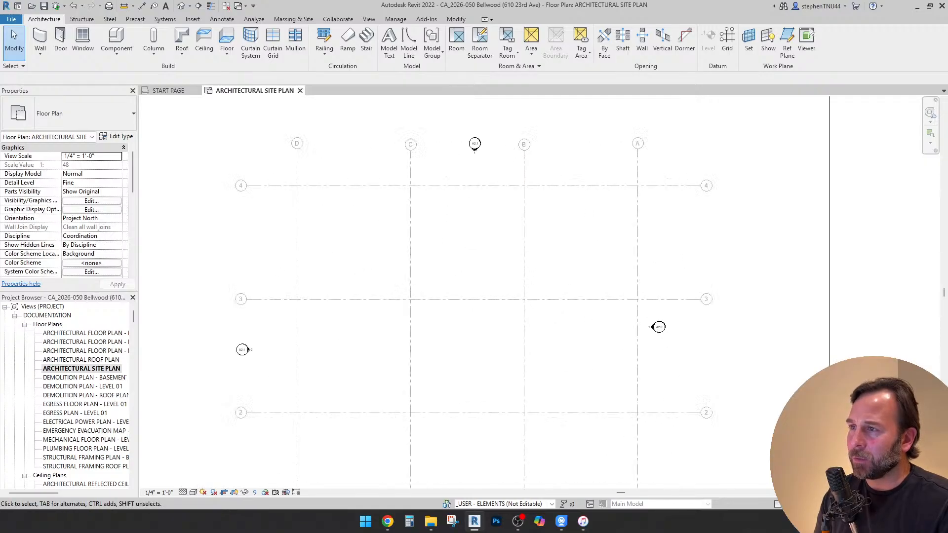
scroll(524, 165, down, 3)
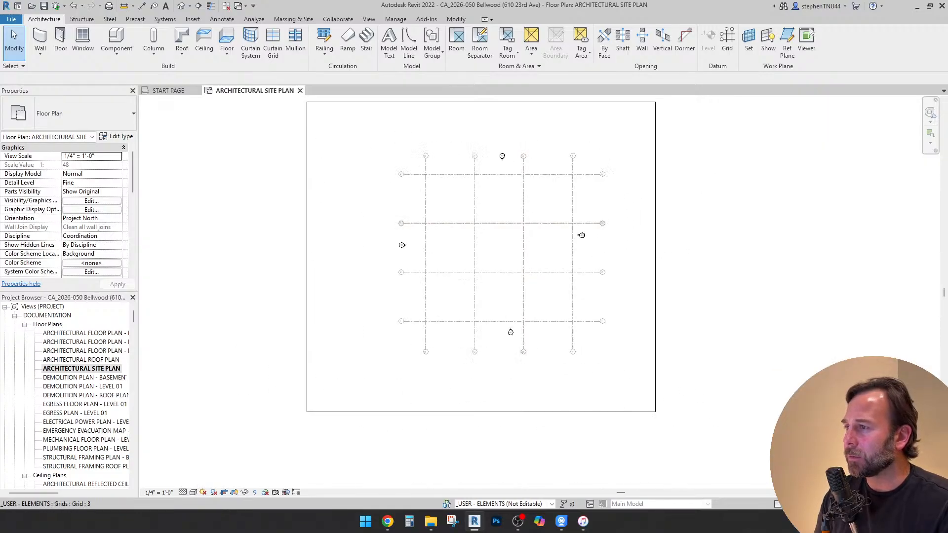
middle_drag(504, 223, 472, 236)
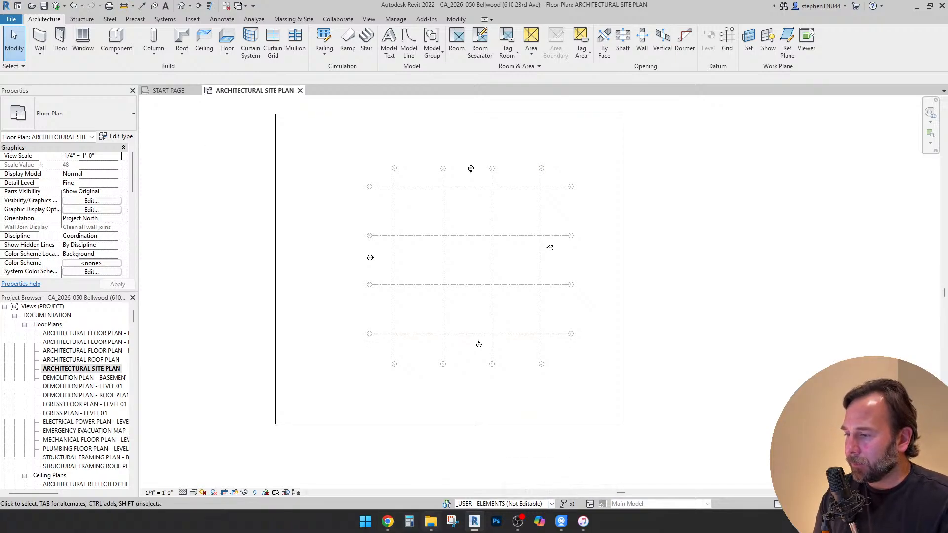
mouse_move(431, 521)
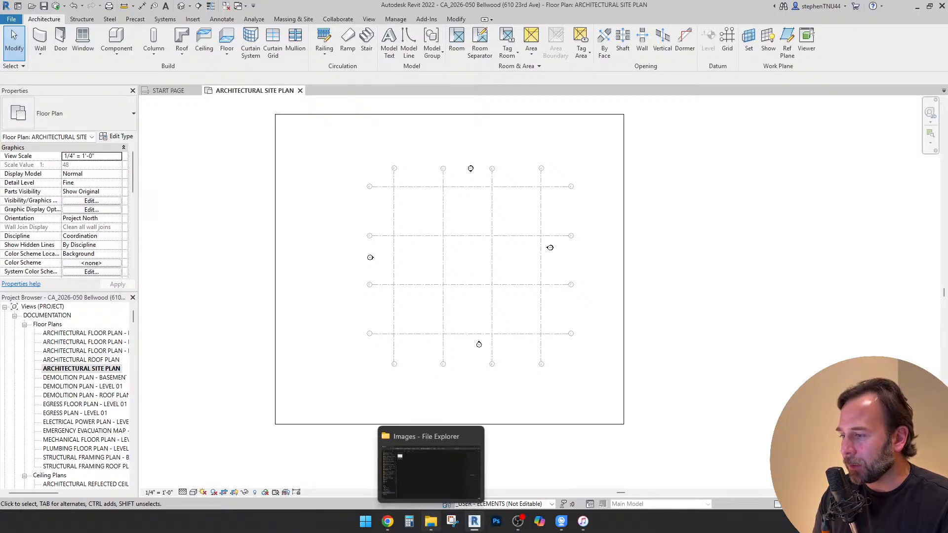
click(431, 521)
drag(380, 9, 616, 65)
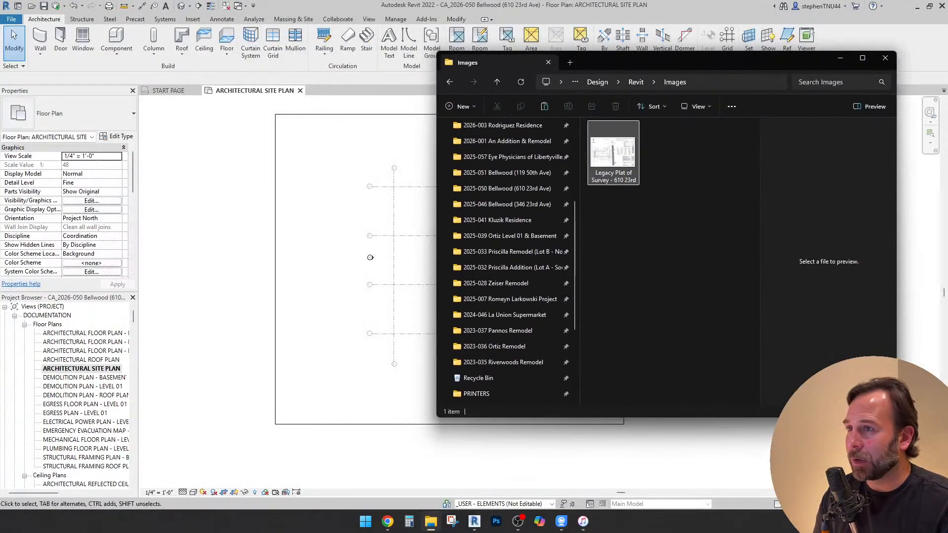
click(614, 153)
drag(613, 153, 346, 223)
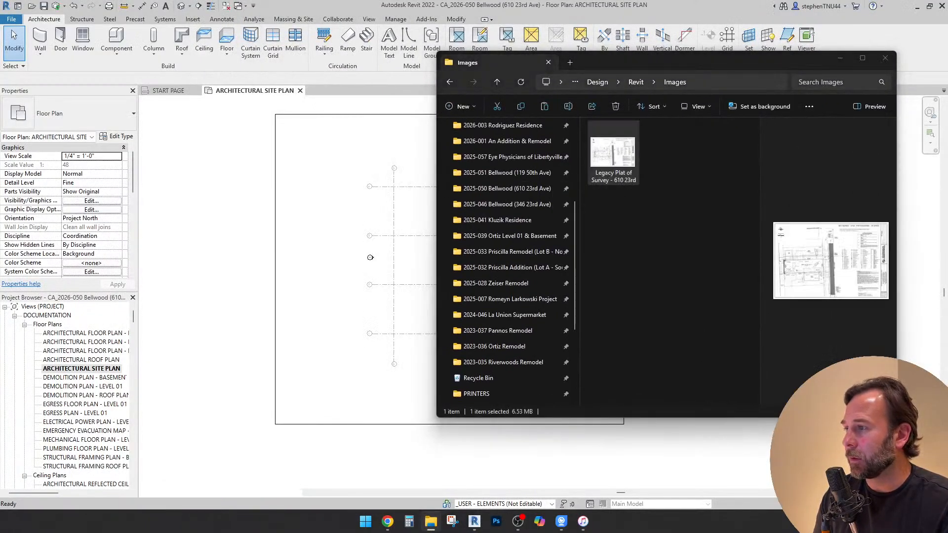
click(371, 257)
Turn off cropping in the architectural site plan view to show the whole survey image
scroll(376, 252, down, 3)
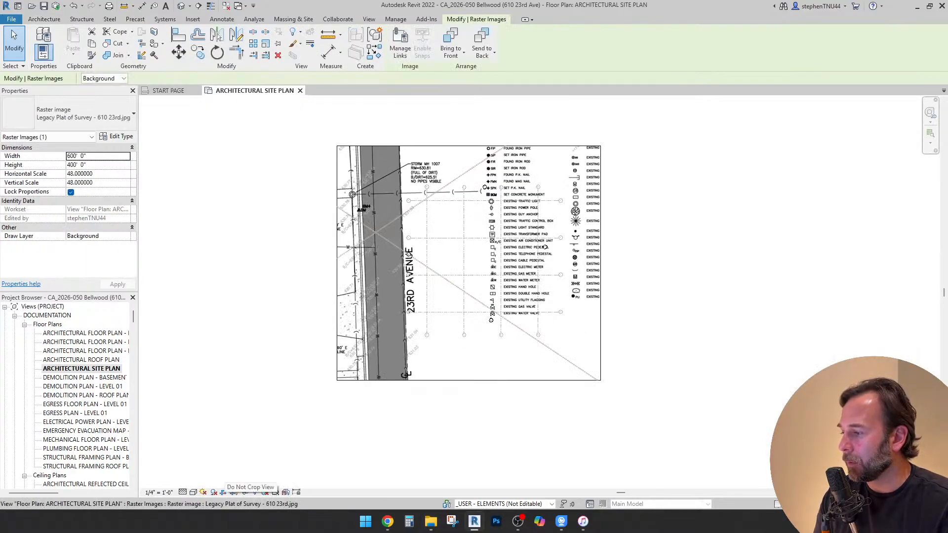
click(224, 493)
key(Escape)
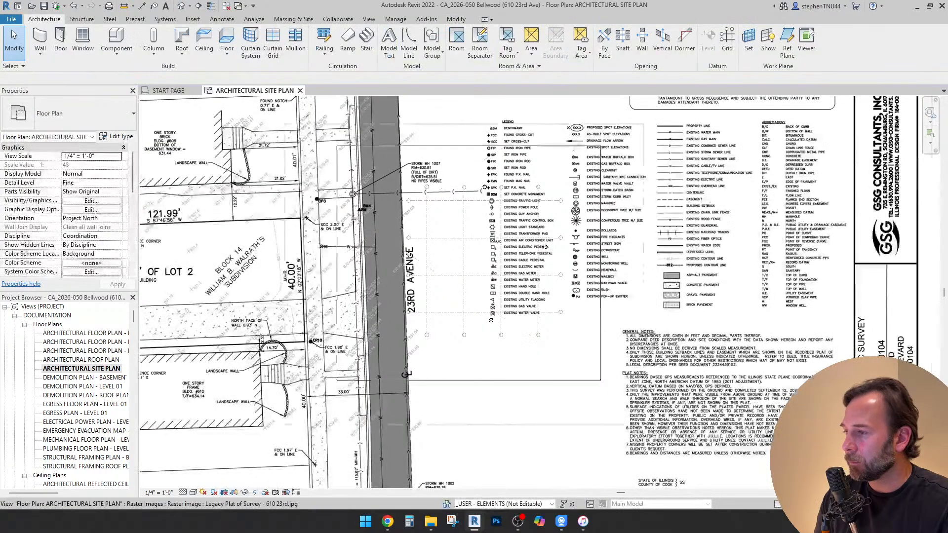
Rotate the plat of survey image 90 degrees clockwise about its center
scroll(552, 259, down, 3)
drag(548, 253, 572, 254)
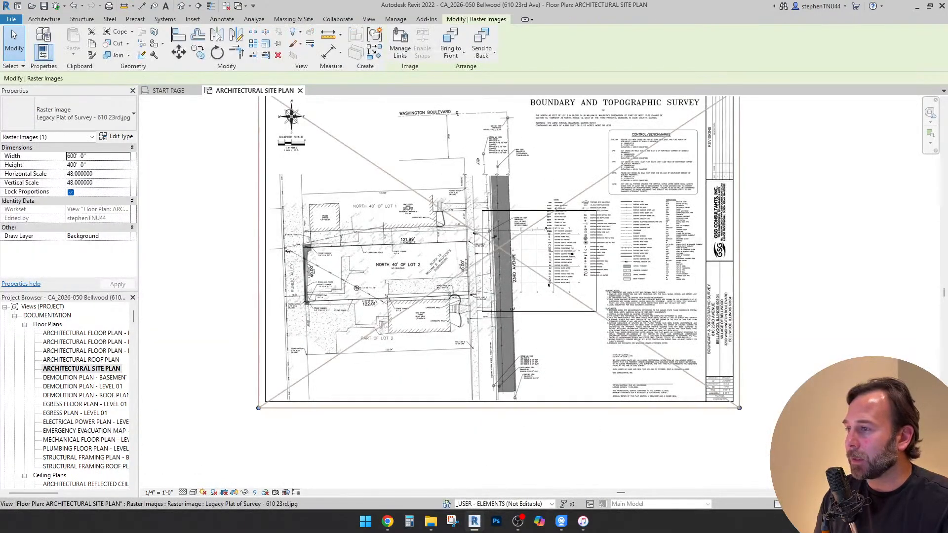
click(217, 52)
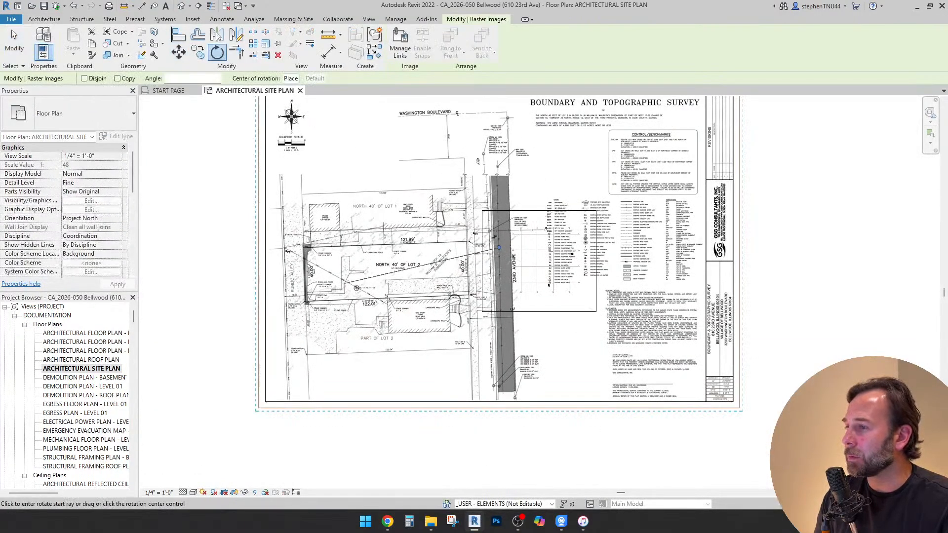
text(90)
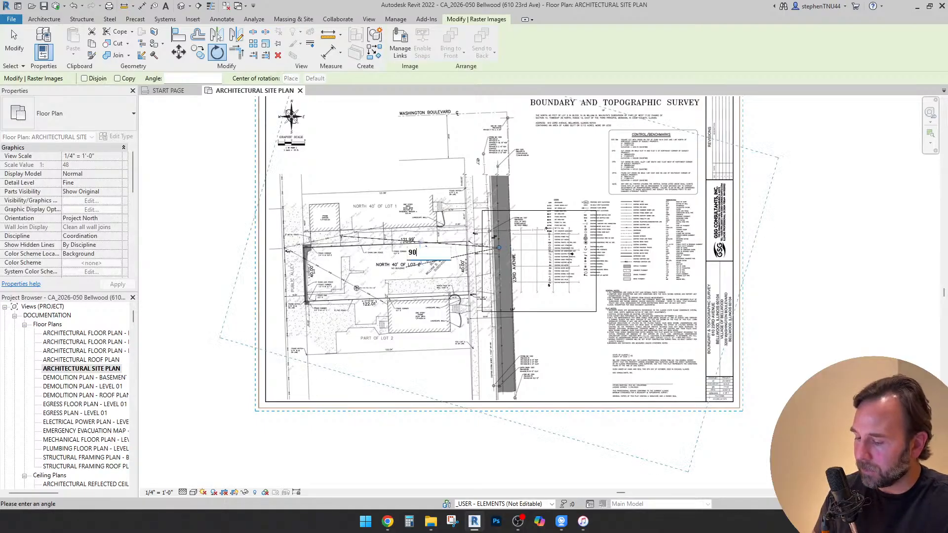
key(Return)
scroll(489, 204, up, 1)
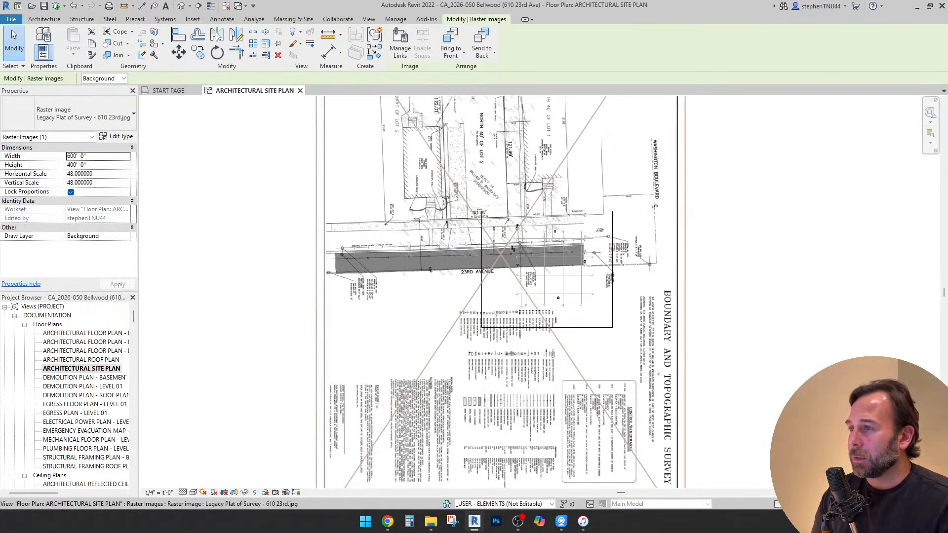
key(Escape)
Move the survey image so the front part of the North 40' of Lot 2 lies over the grids
click(489, 204)
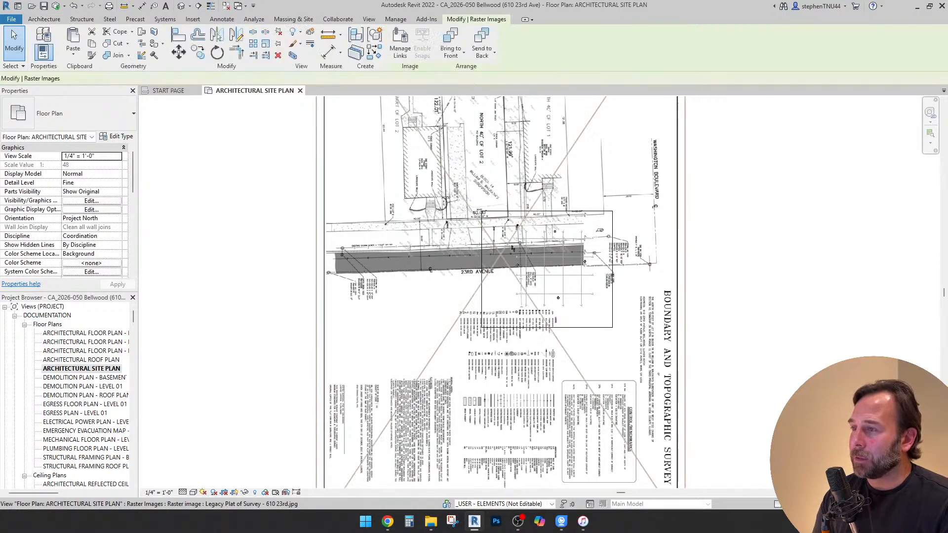
scroll(536, 147, up, 3)
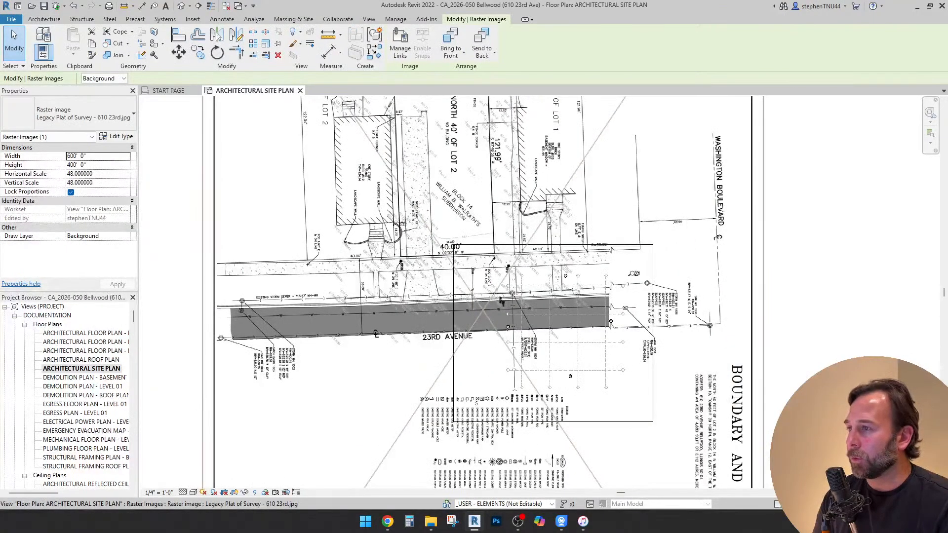
drag(495, 167, 496, 193)
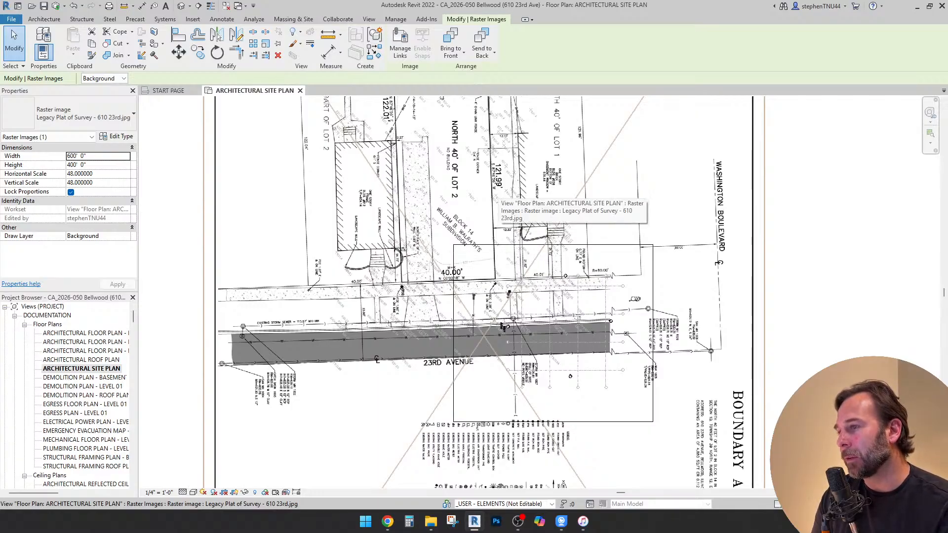
scroll(422, 182, down, 3)
scroll(420, 183, up, 4)
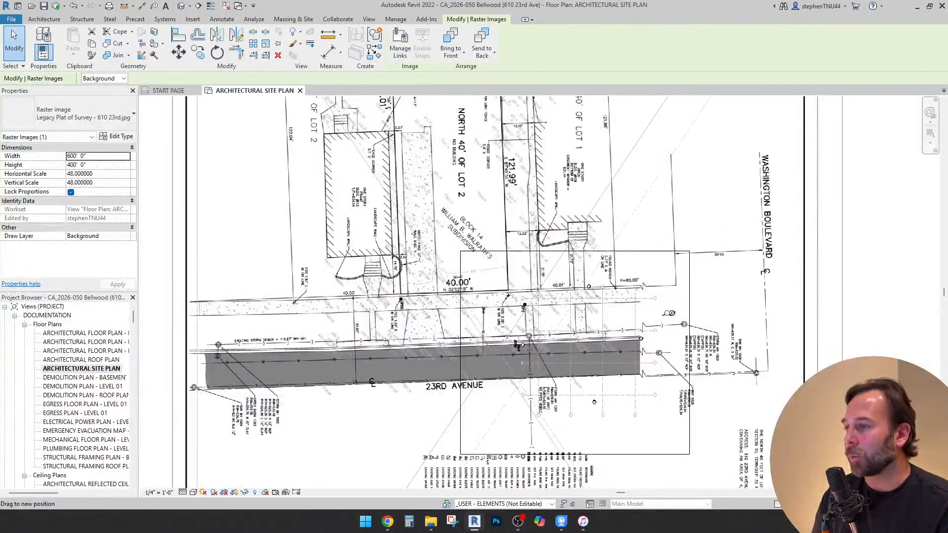
scroll(518, 346, down, 4)
scroll(524, 256, up, 3)
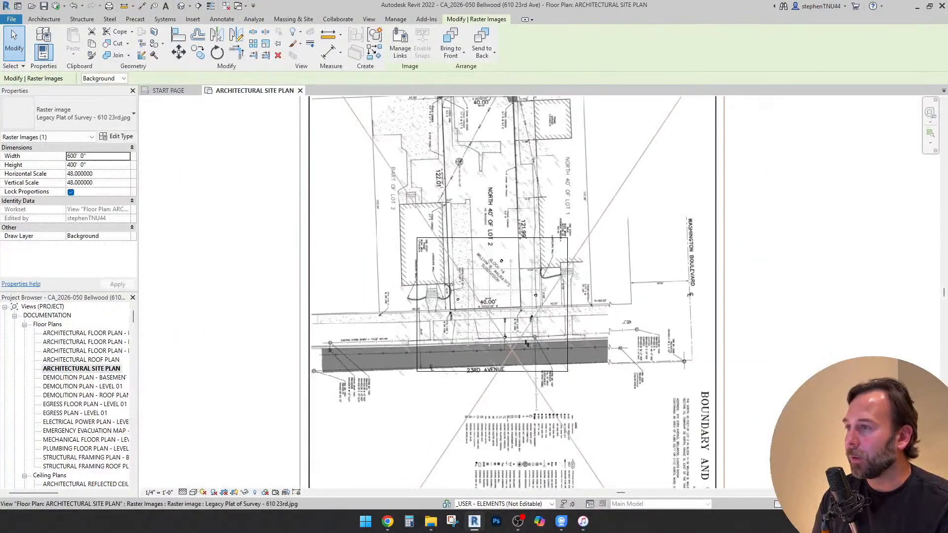
Draw a horizontal 40' detail line in the (1) Extra Fine style, starting at the lower-left corner of the subject lot
click(221, 19)
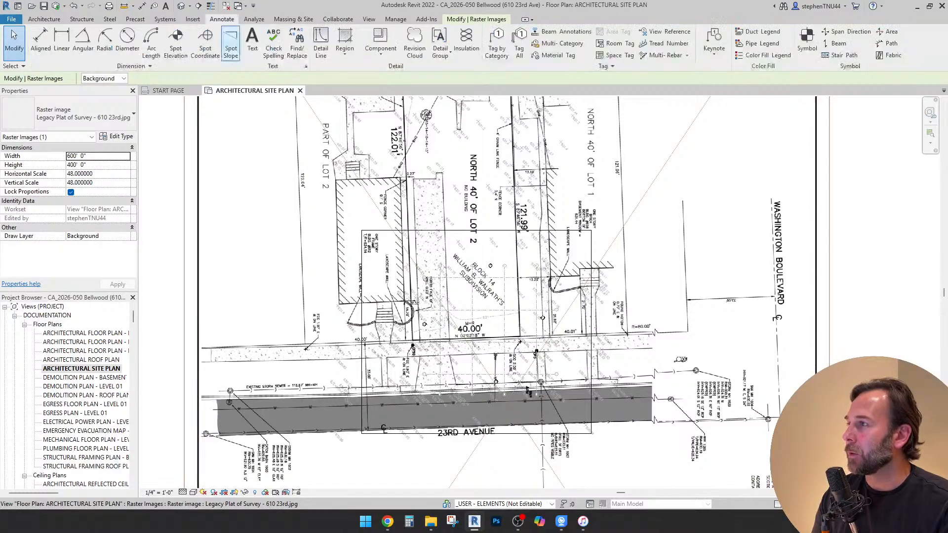
click(321, 43)
scroll(444, 344, up, 3)
scroll(458, 340, up, 6)
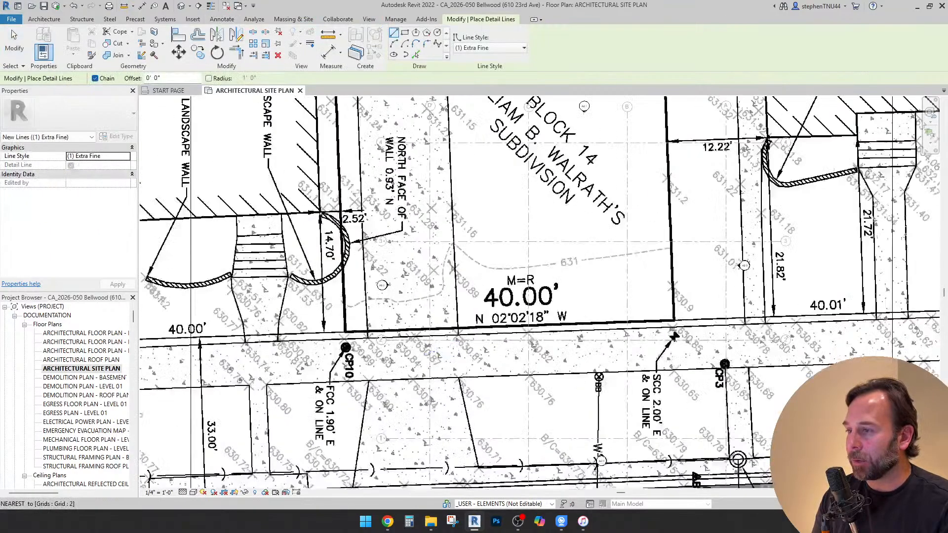
scroll(262, 323, down, 5)
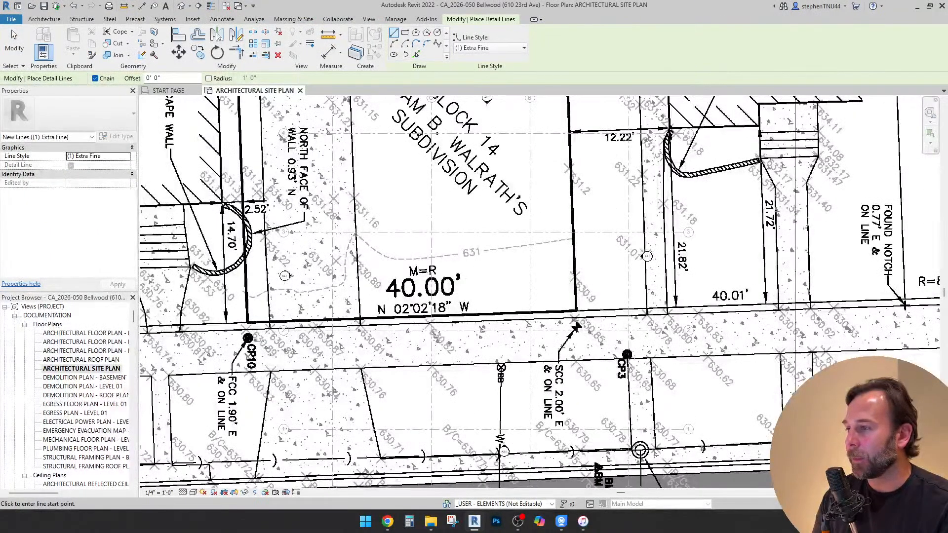
scroll(419, 279, up, 2)
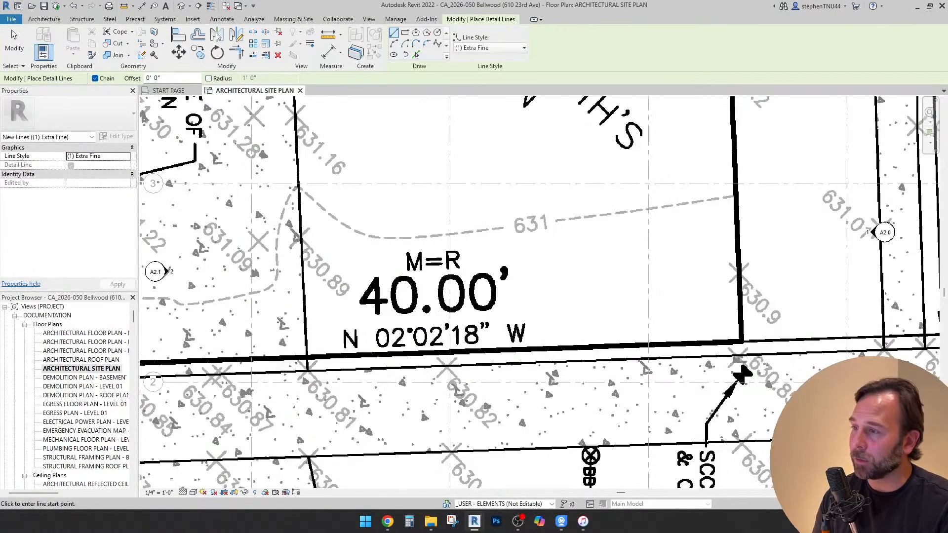
scroll(465, 260, down, 5)
scroll(266, 317, up, 5)
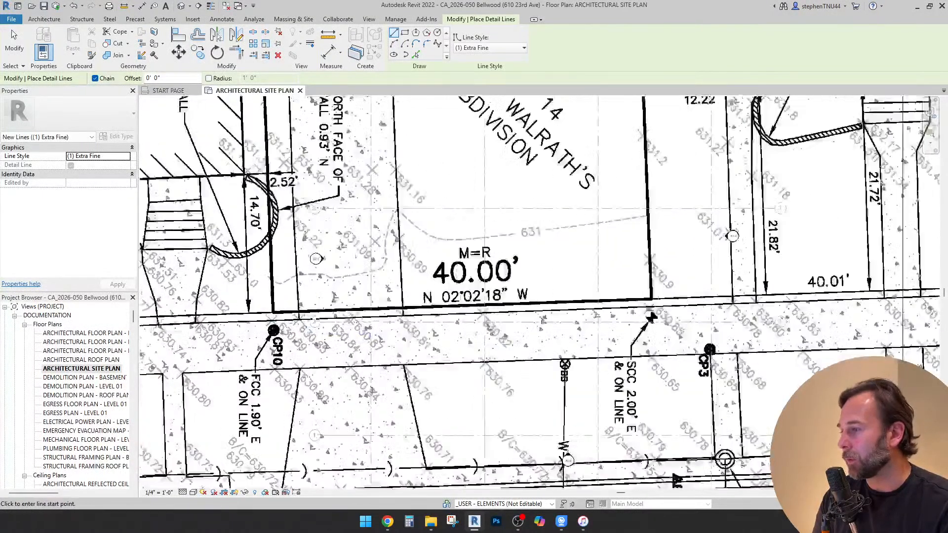
click(278, 309)
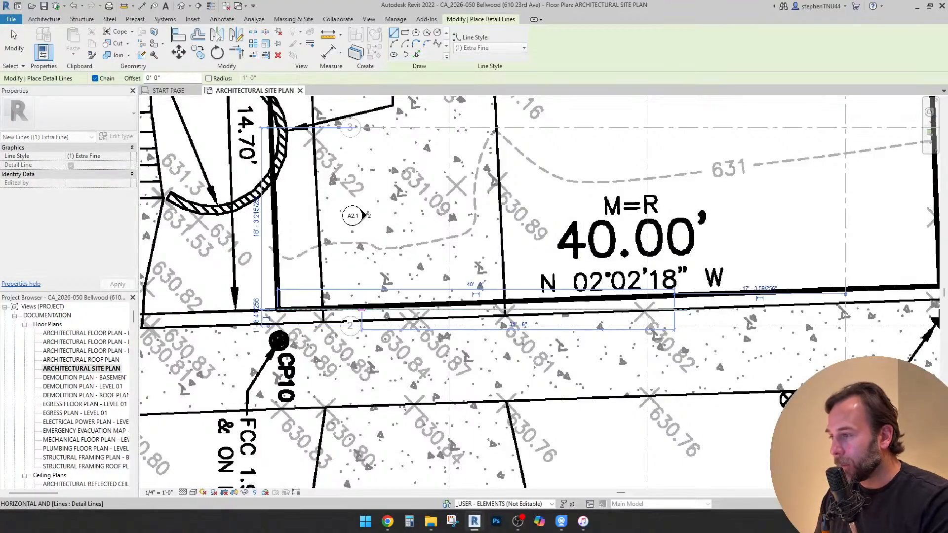
Continue the detail line vertically upward 121.99' from the right end of the 40' line
scroll(370, 361, down, 6)
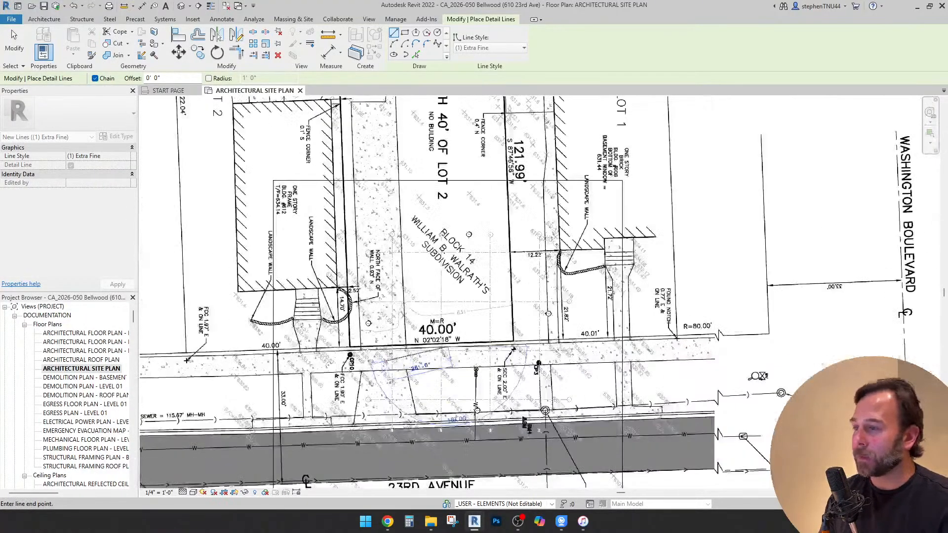
scroll(446, 194, up, 2)
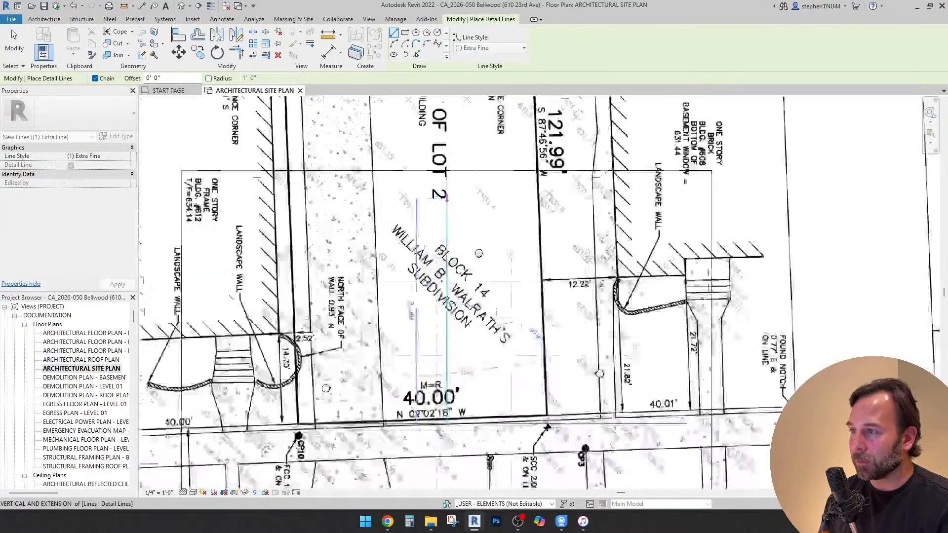
middle_drag(446, 194, 456, 273)
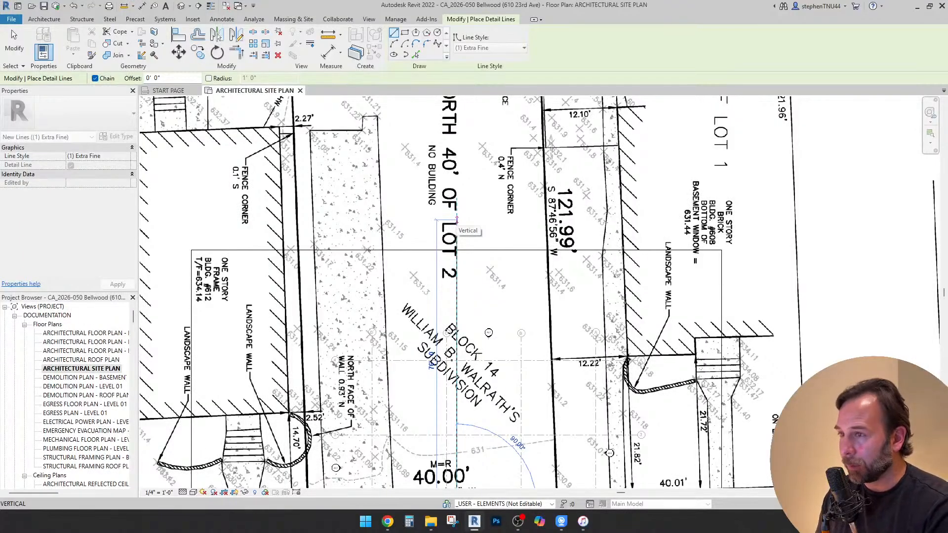
text(121.99)
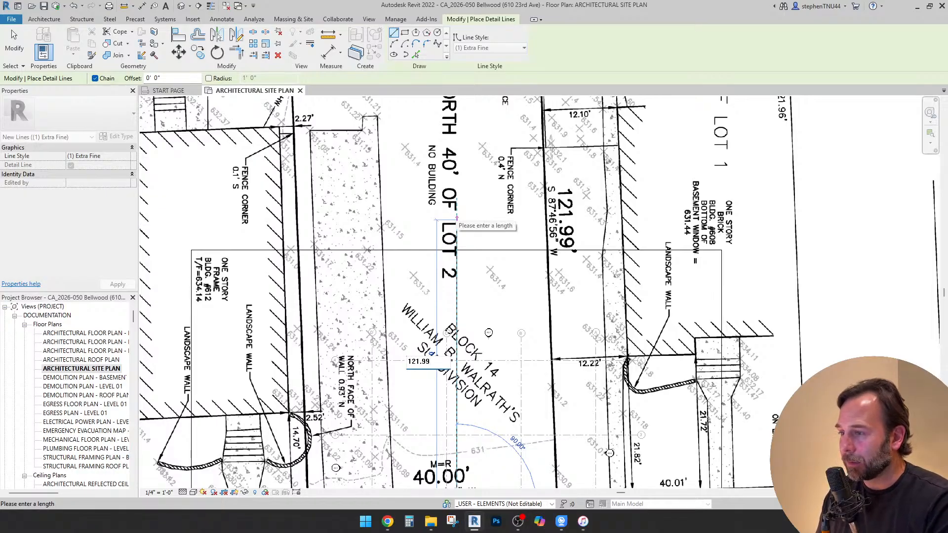
key(Return)
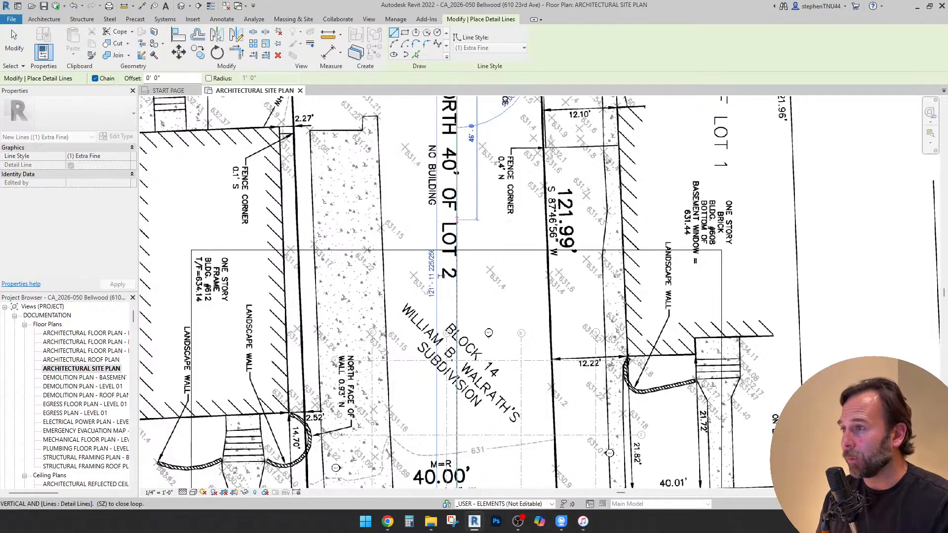
Continue the detail line horizontally 40' to the left from the top of the 121.99' line
scroll(488, 285, down, 3)
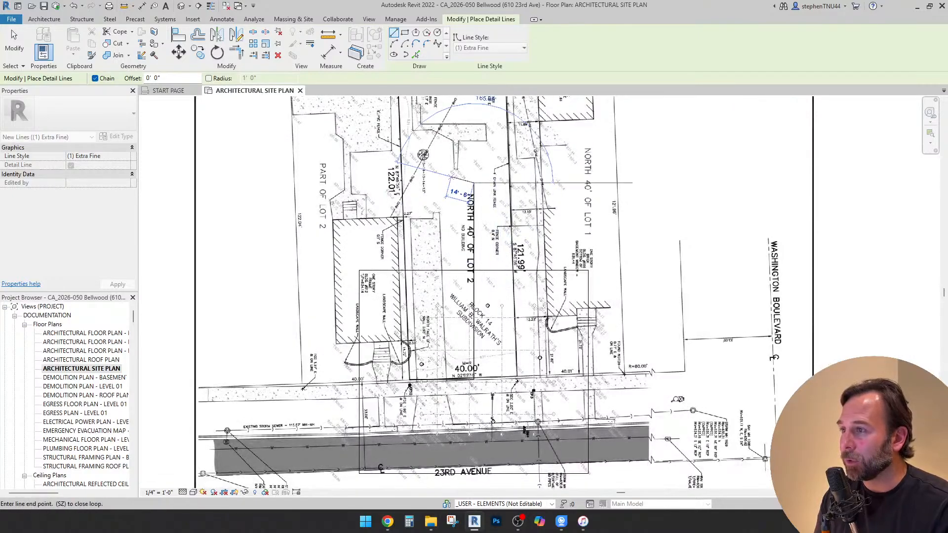
middle_drag(447, 182, 446, 259)
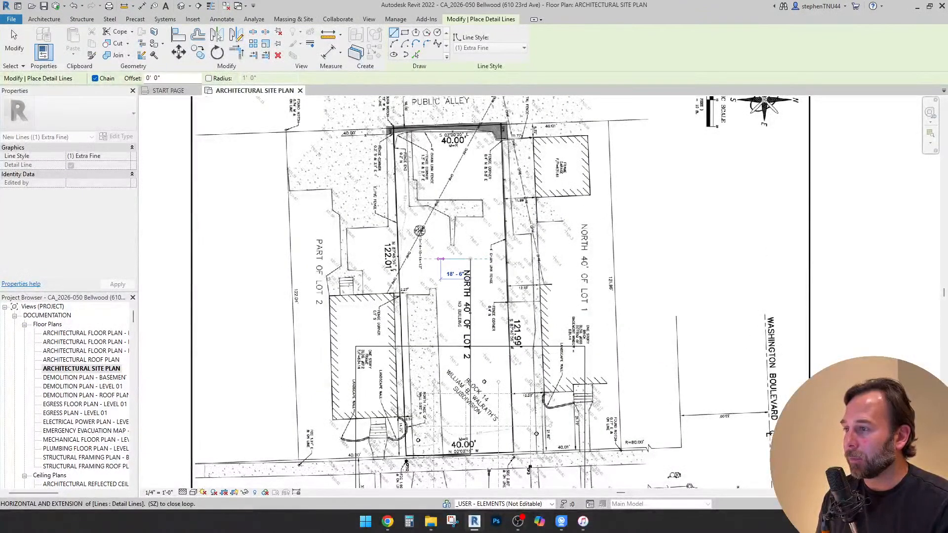
text(40)
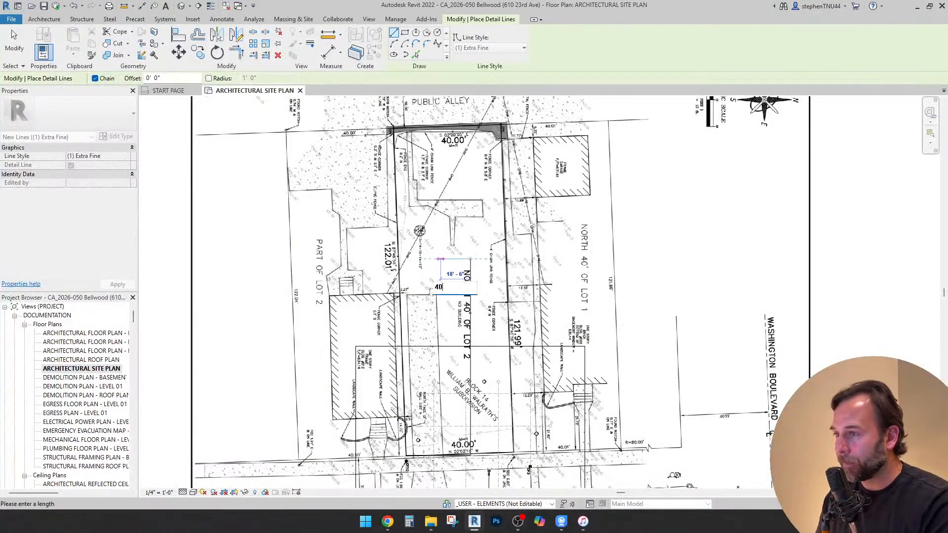
key(Return)
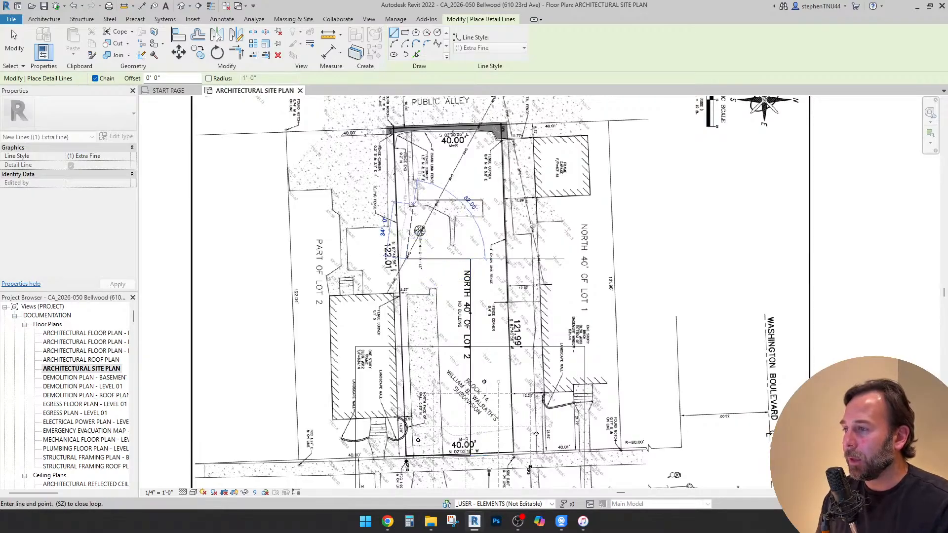
scroll(419, 231, up, 2)
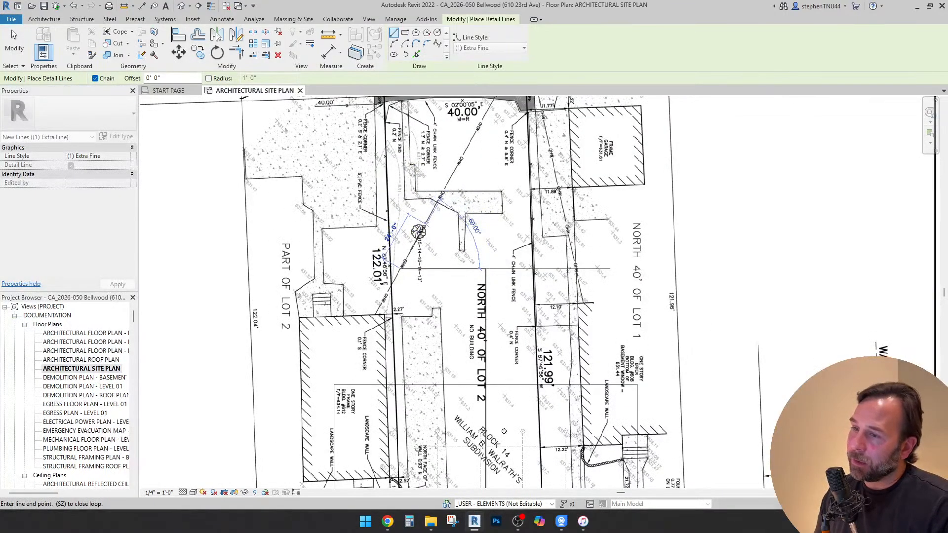
scroll(419, 231, up, 1)
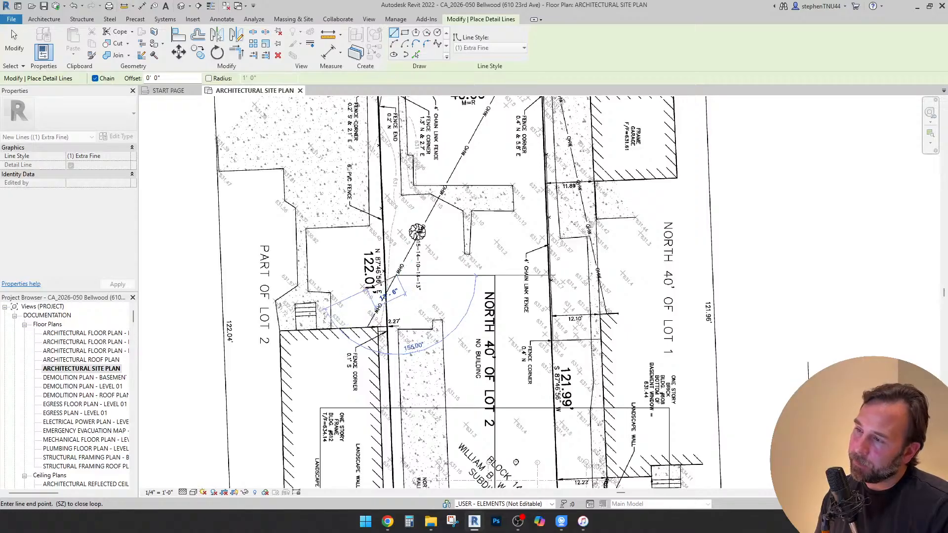
scroll(385, 272, down, 3)
key(Escape)
scroll(409, 204, up, 4)
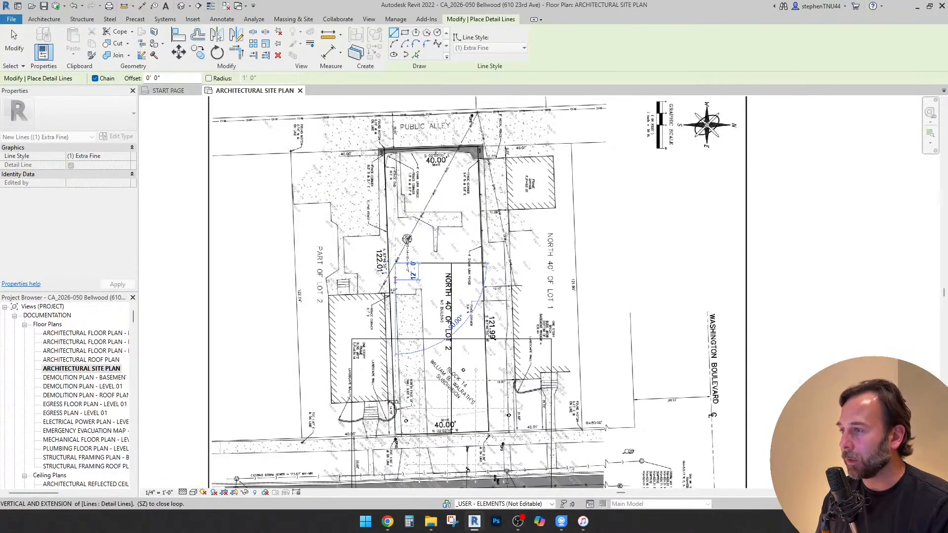
key(Escape)
scroll(409, 143, up, 2)
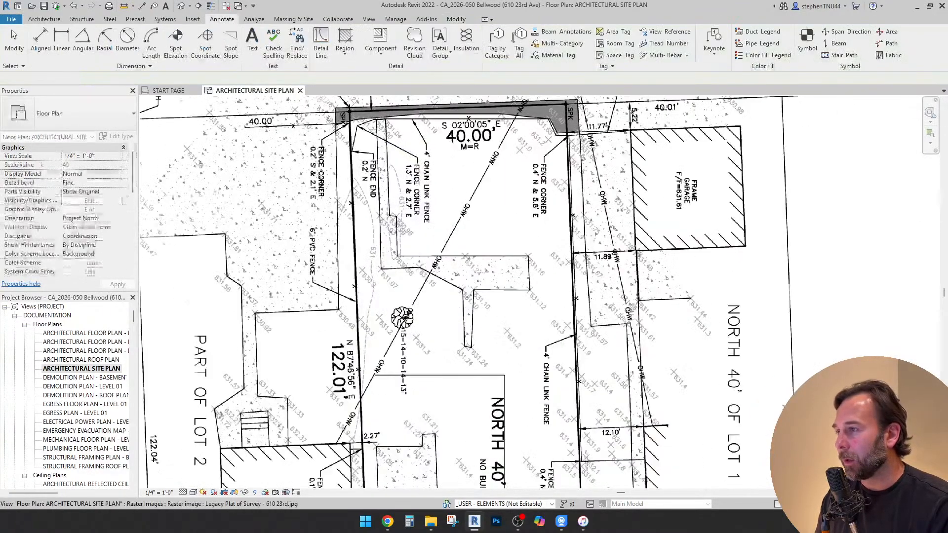
middle_drag(409, 142, 376, 202)
scroll(376, 202, down, 5)
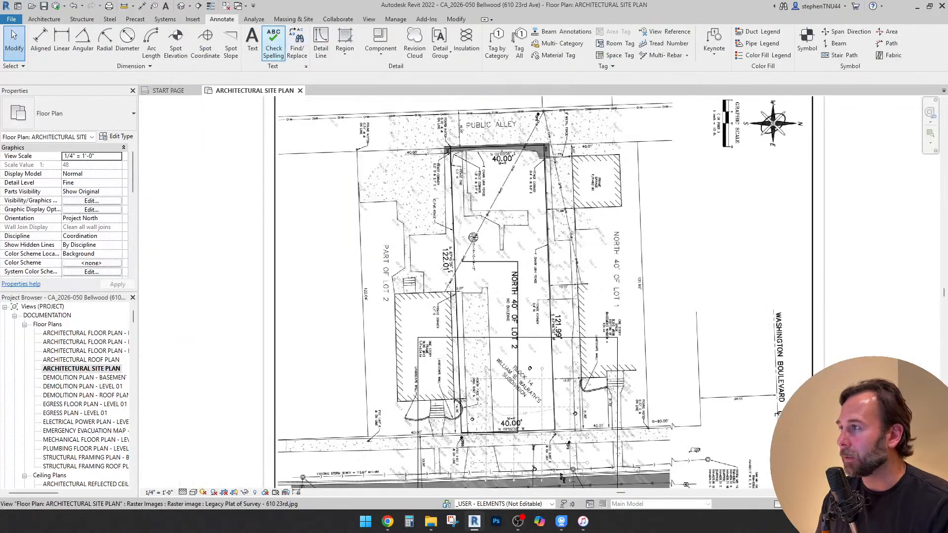
Draw a vertical 122.01' detail line in the (1) Extra Fine style upward from the lower-left corner of the subject lot
click(321, 44)
scroll(454, 440, up, 4)
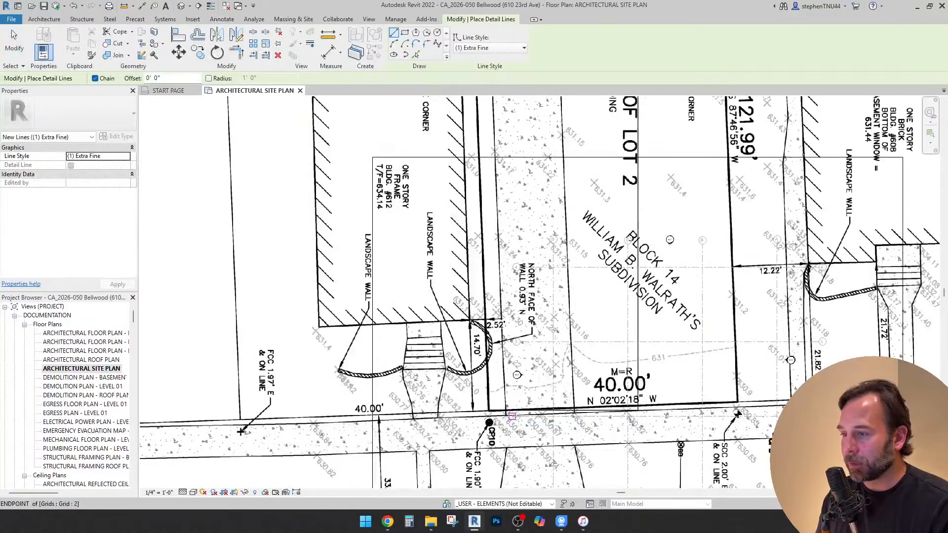
click(489, 413)
scroll(489, 413, down, 2)
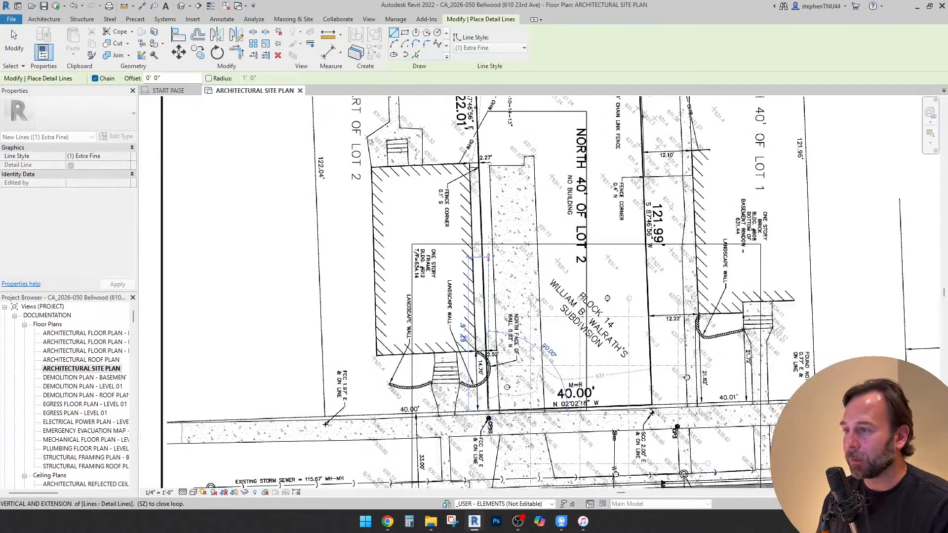
middle_drag(489, 132, 477, 235)
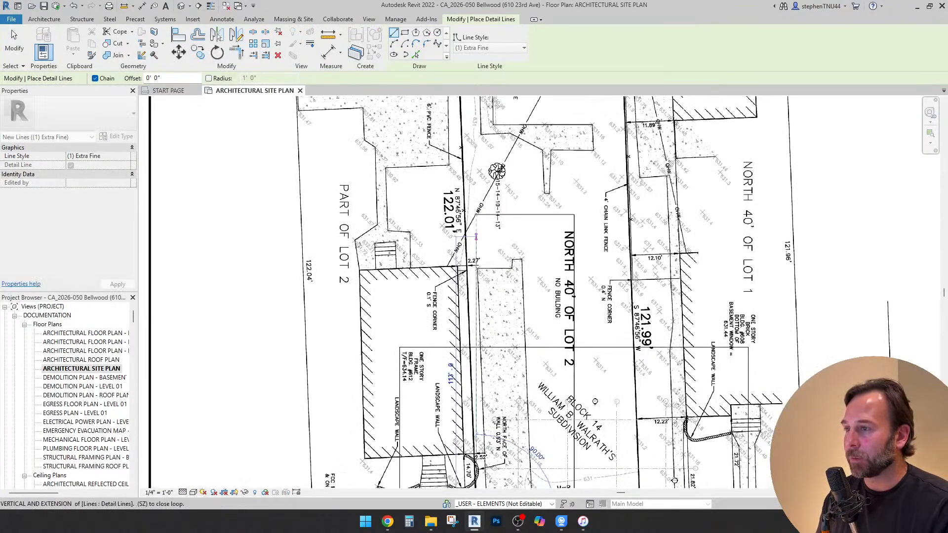
text(12)
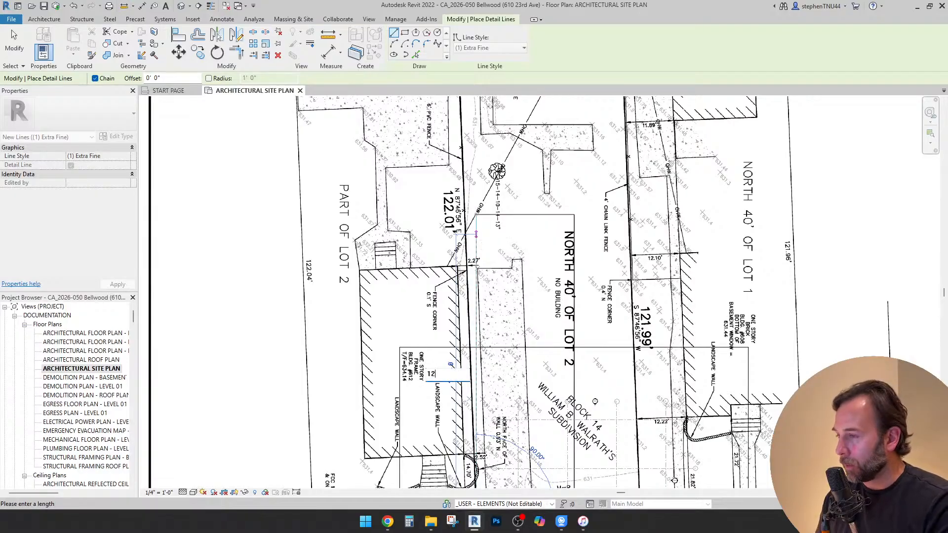
text(2)
text(.01)
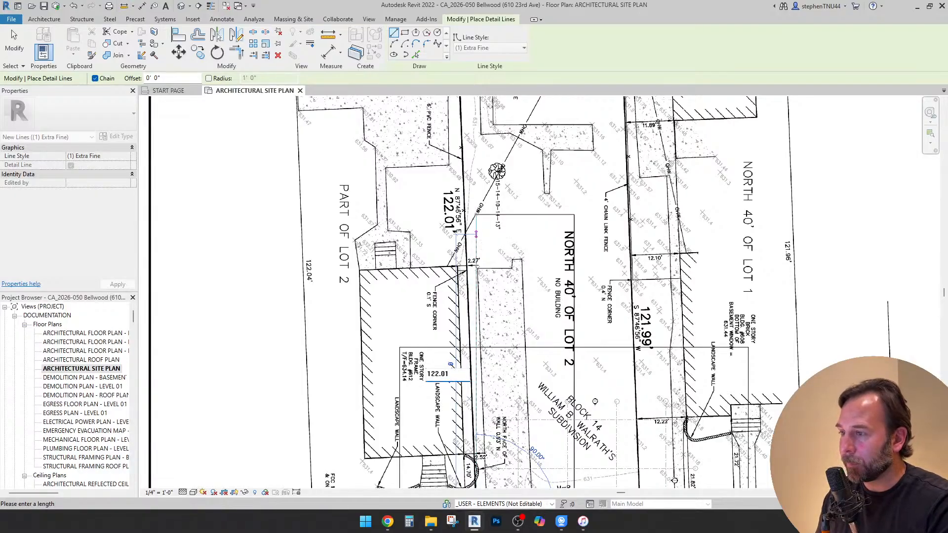
key(Return)
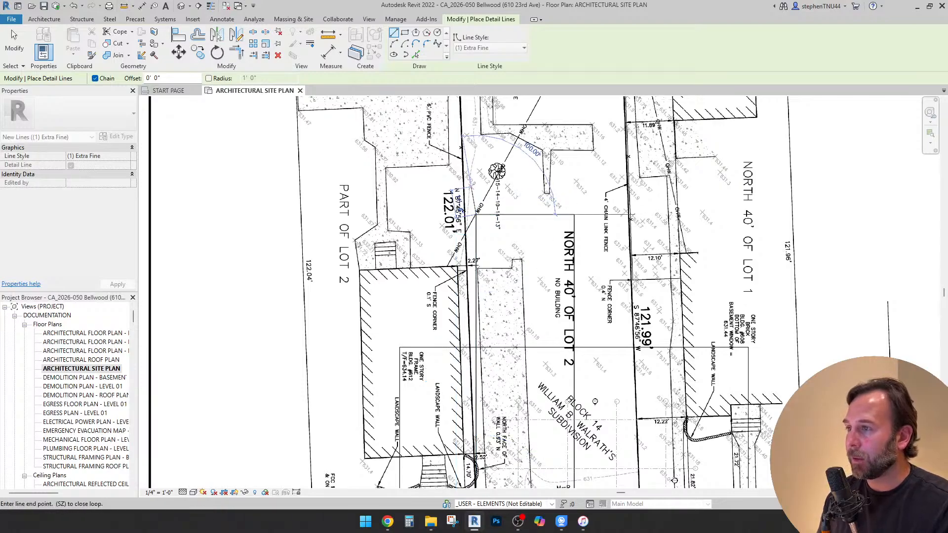
middle_drag(476, 235, 466, 265)
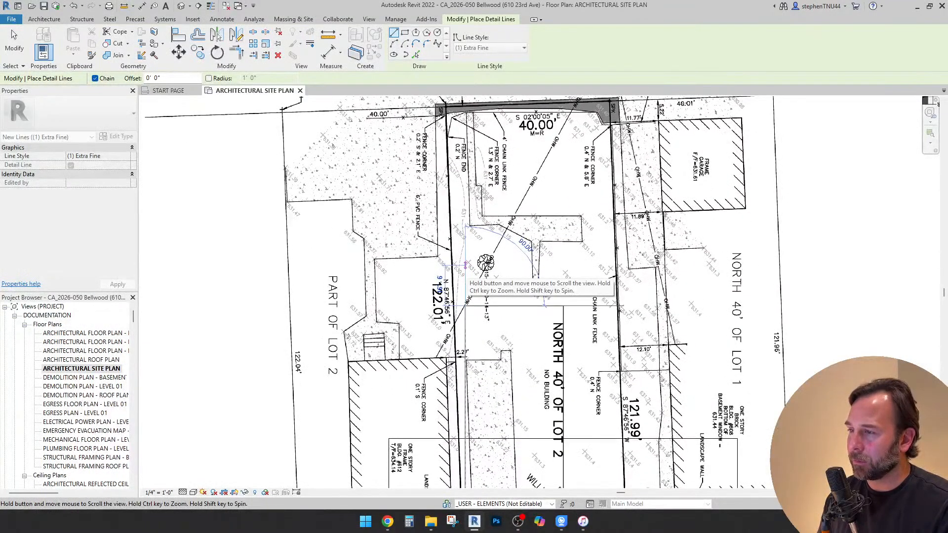
scroll(466, 265, down, 2)
key(Escape)
key(Escape)
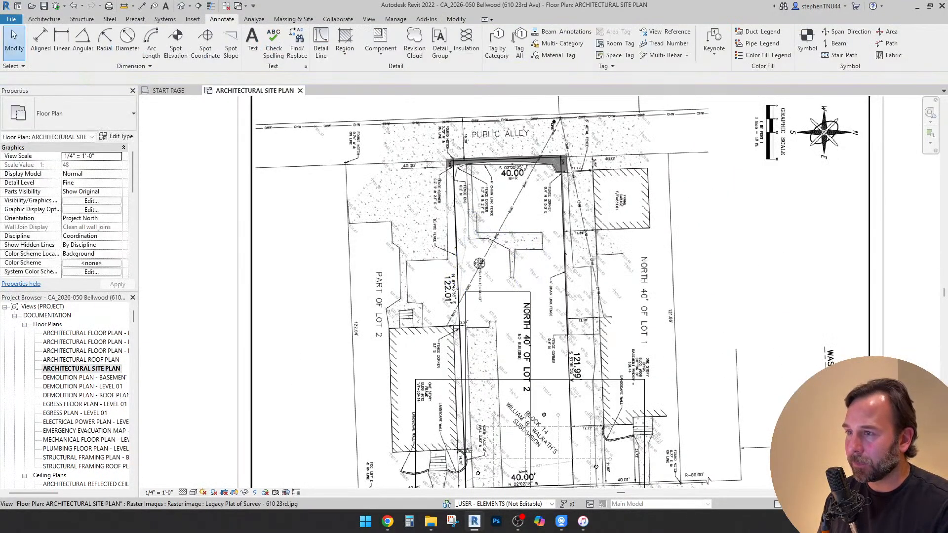
Delete the survey image to see the lot outline alone, and undo the deletion
scroll(494, 193, down, 2)
click(412, 187)
key(Delete)
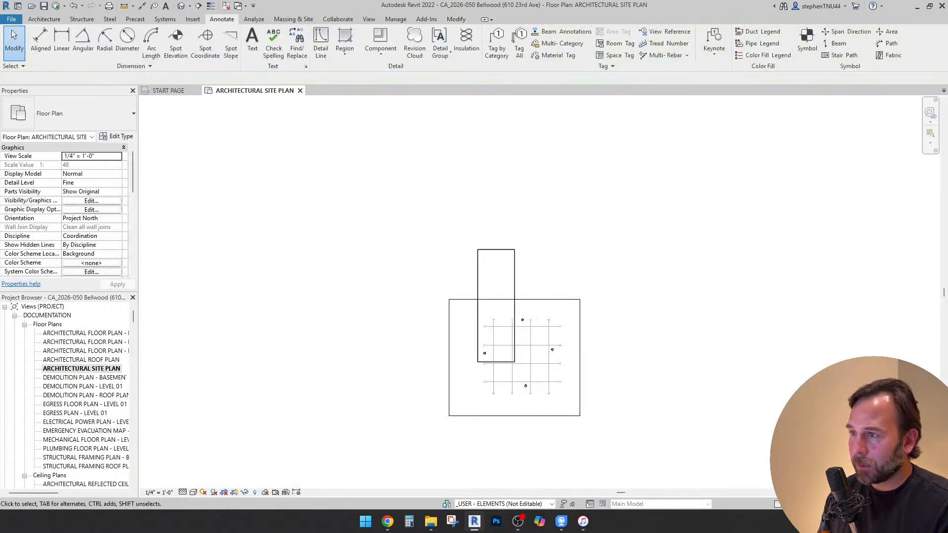
key(ctrl+z)
Delete the horizontal 40' detail line across the top of the drawn lot outline
scroll(495, 249, up, 4)
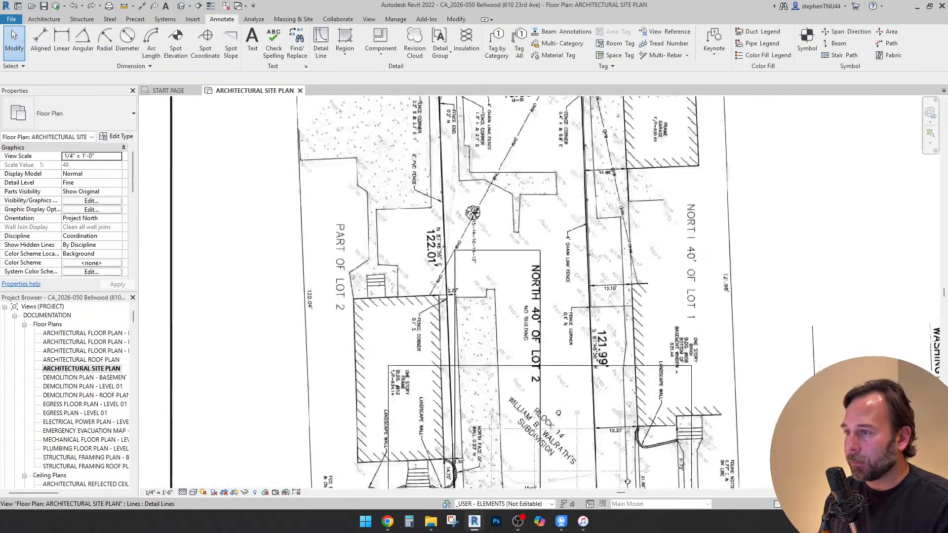
scroll(453, 249, up, 7)
click(455, 254)
scroll(451, 192, down, 4)
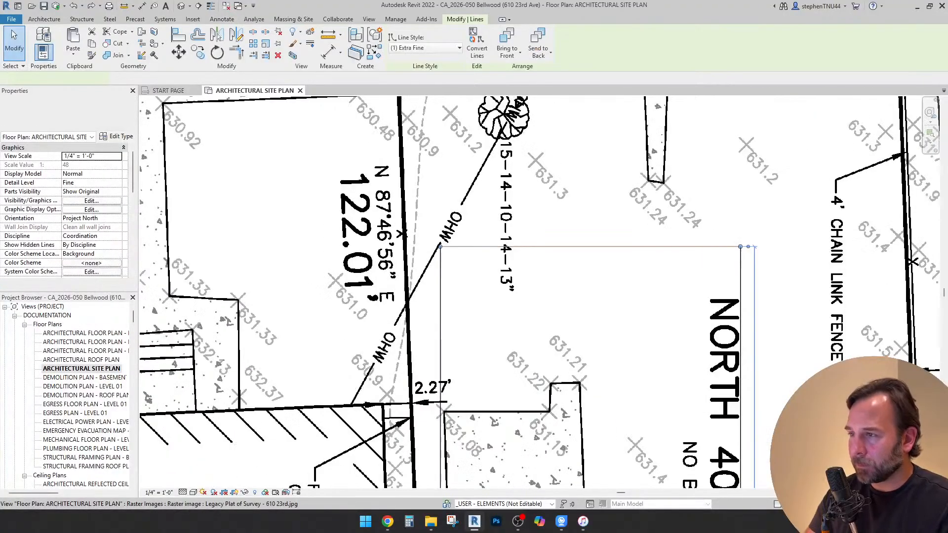
key(Escape)
scroll(466, 178, down, 3)
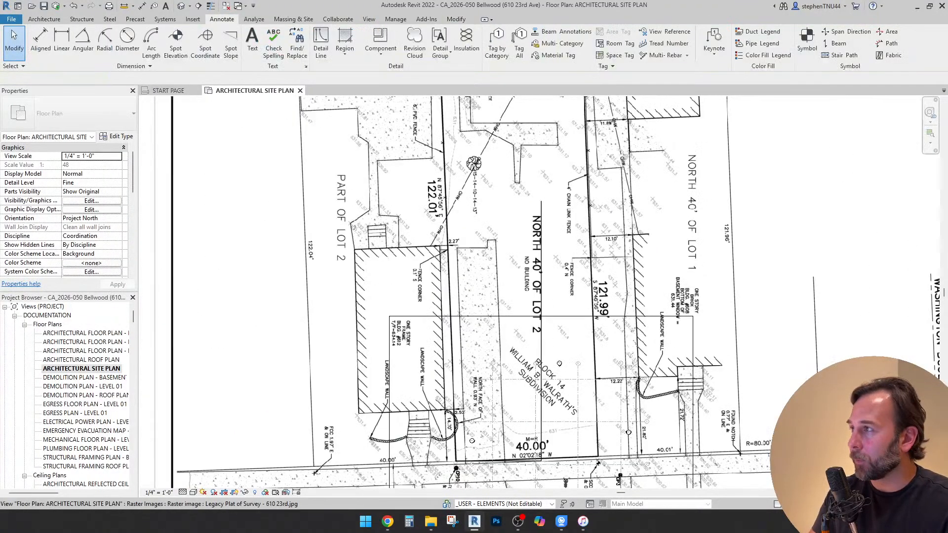
Redraw the lot's left side as a vertical 122.01' detail line starting at the lower-left lot corner
click(321, 45)
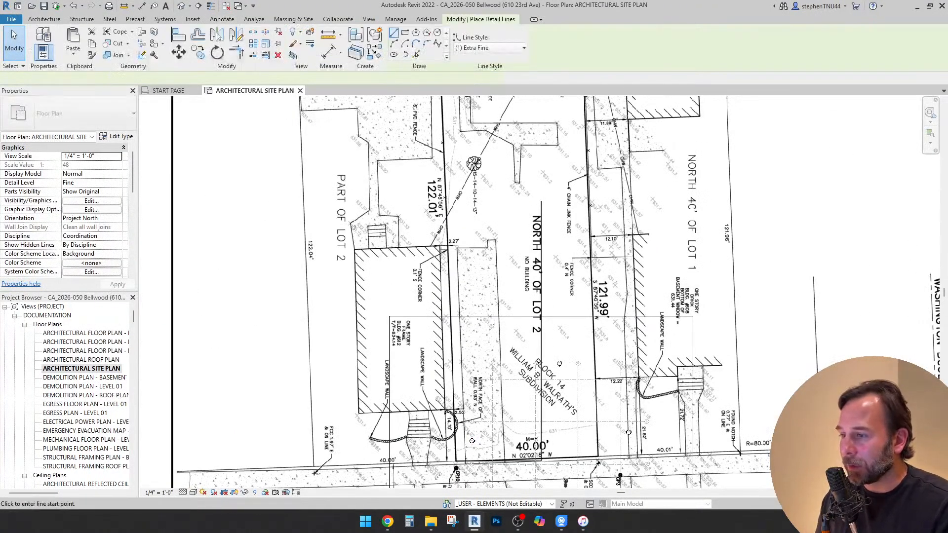
click(455, 462)
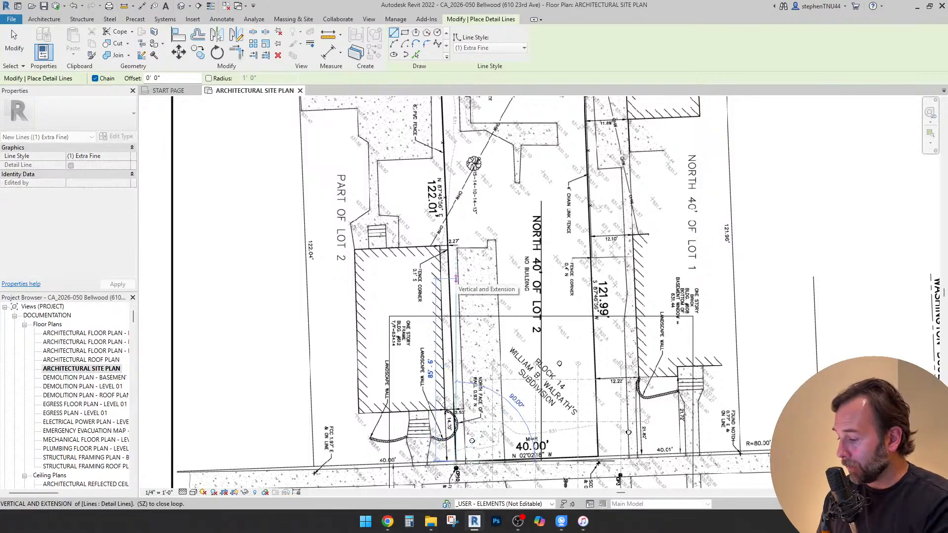
text(122.)
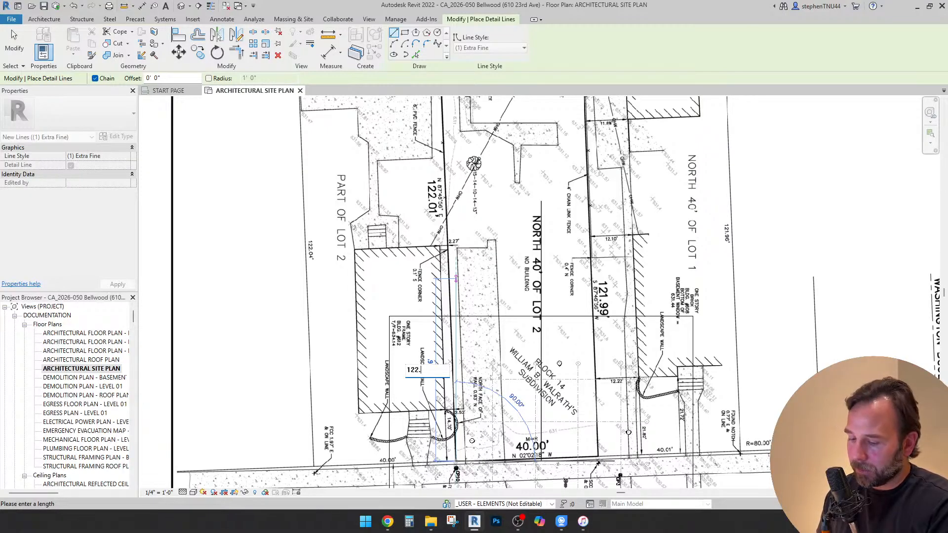
text(01)
key(Return)
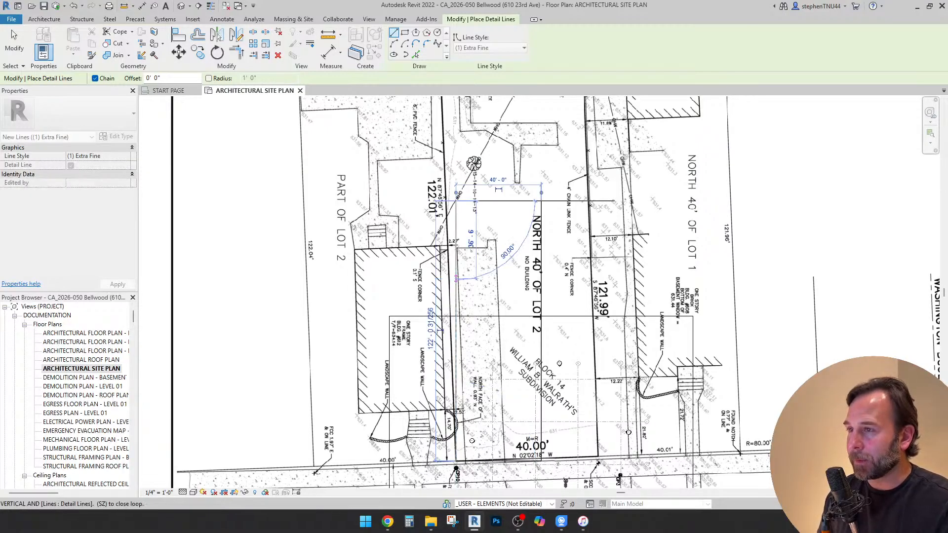
scroll(607, 173, up, 3)
key(Escape)
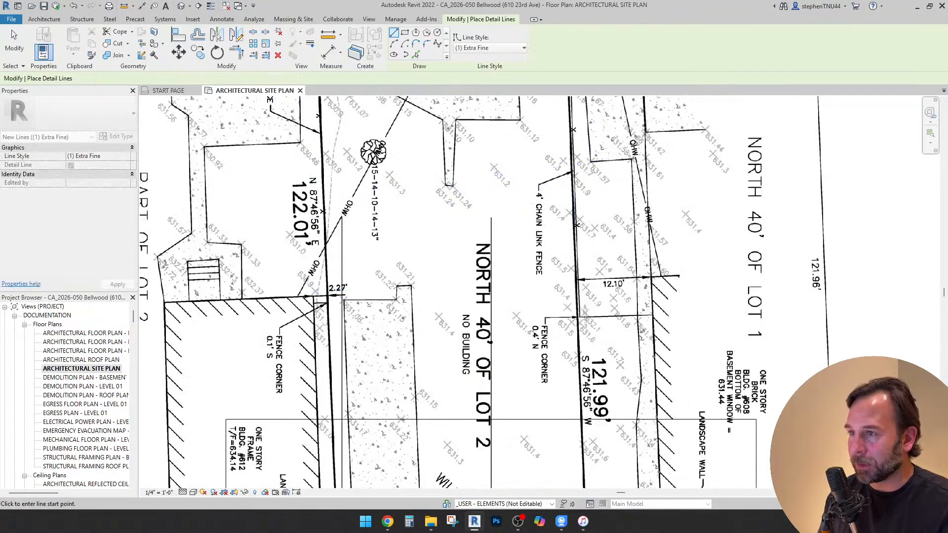
Compare the upper ends of the 121.99' and 122.01' lot lines using a horizontal detail line preview between them
scroll(637, 187, down, 4)
scroll(521, 209, up, 3)
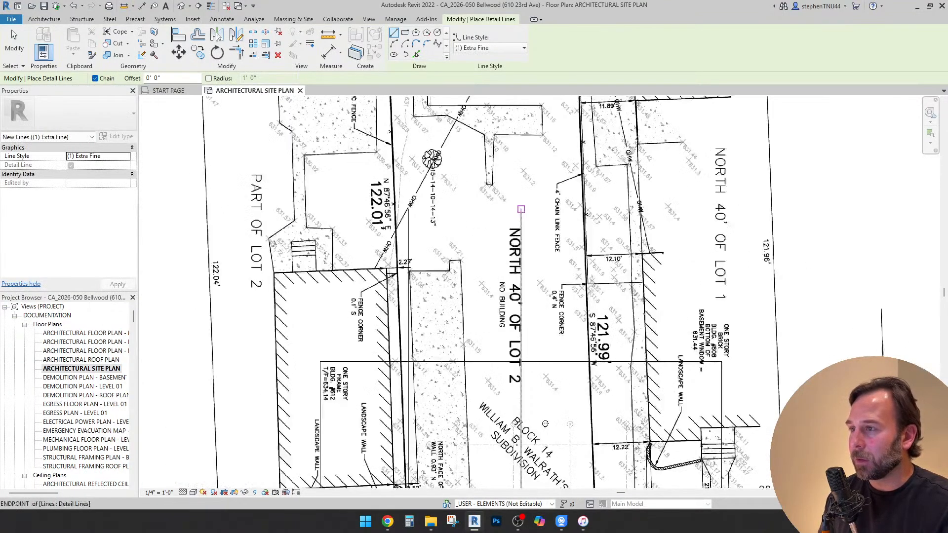
click(521, 209)
scroll(521, 210, up, 4)
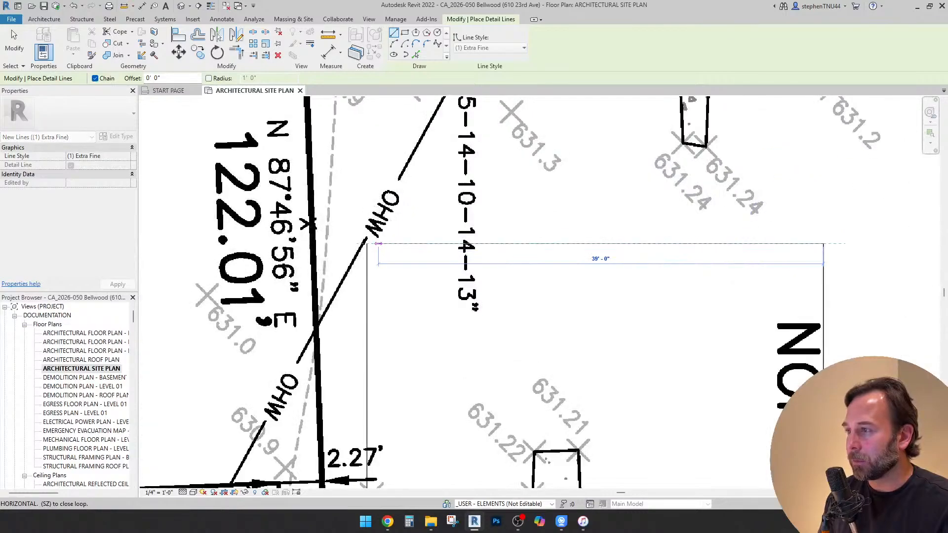
scroll(366, 243, up, 2)
scroll(363, 242, down, 1)
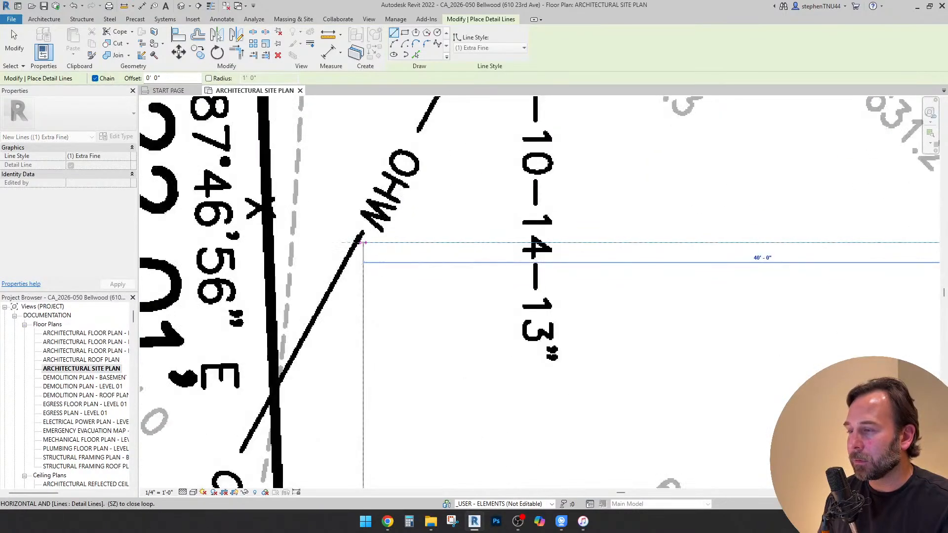
key(Escape)
scroll(363, 243, down, 3)
scroll(390, 198, down, 3)
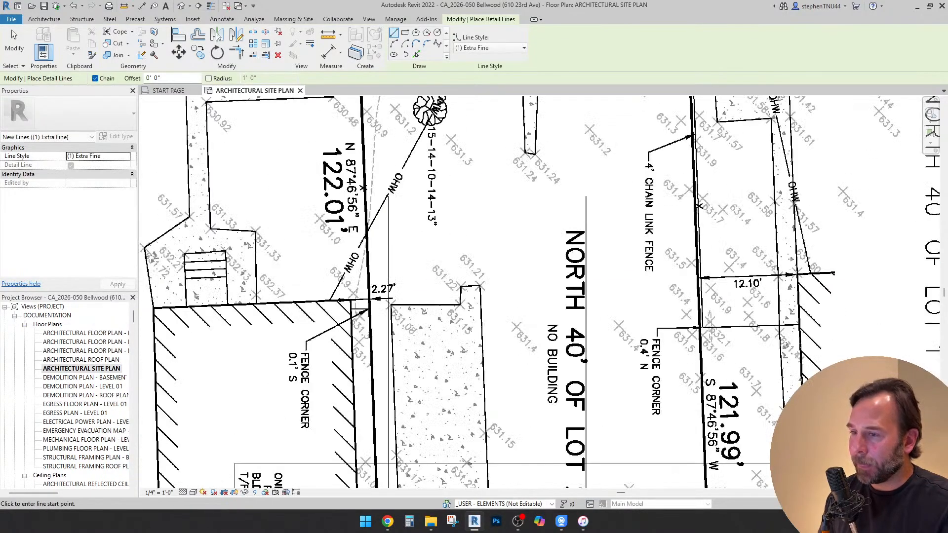
scroll(380, 185, up, 2)
scroll(380, 185, up, 3)
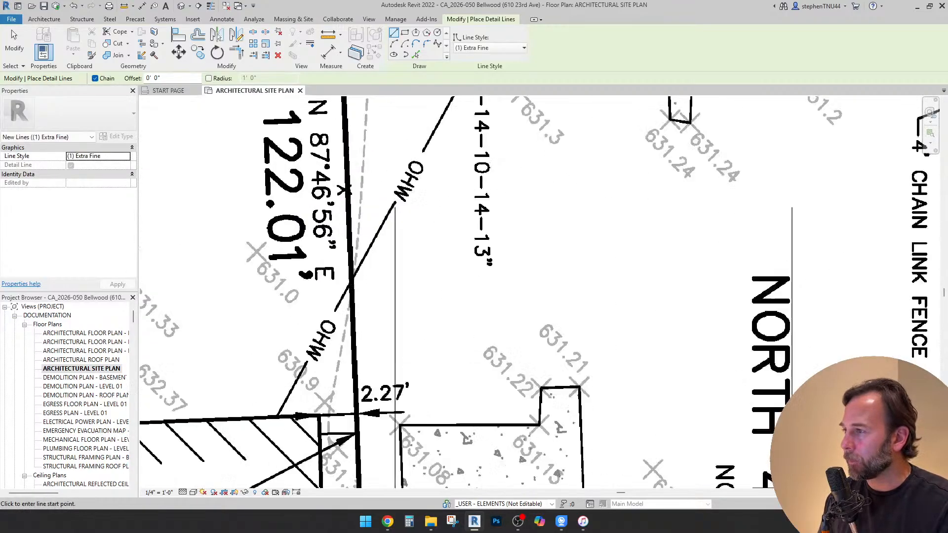
scroll(375, 217, down, 2)
scroll(315, 190, down, 3)
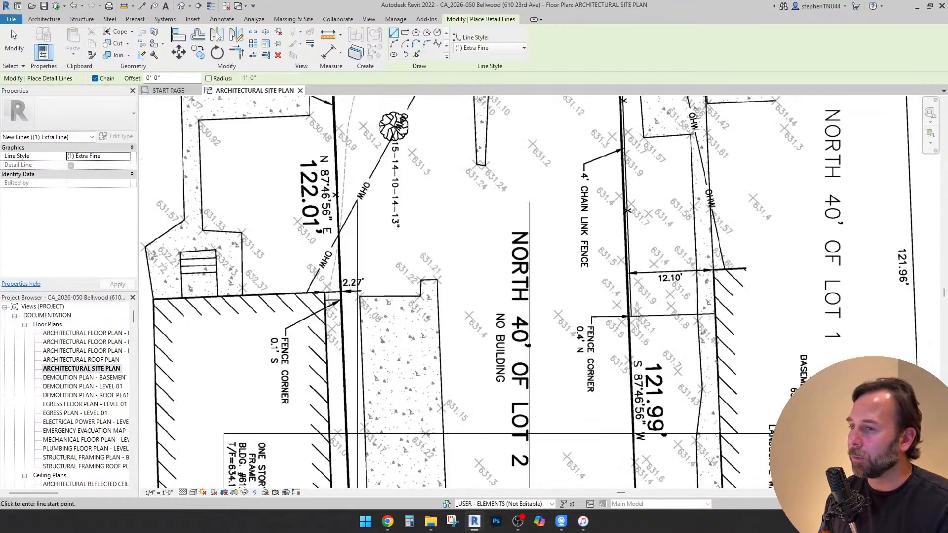
scroll(517, 144, up, 1)
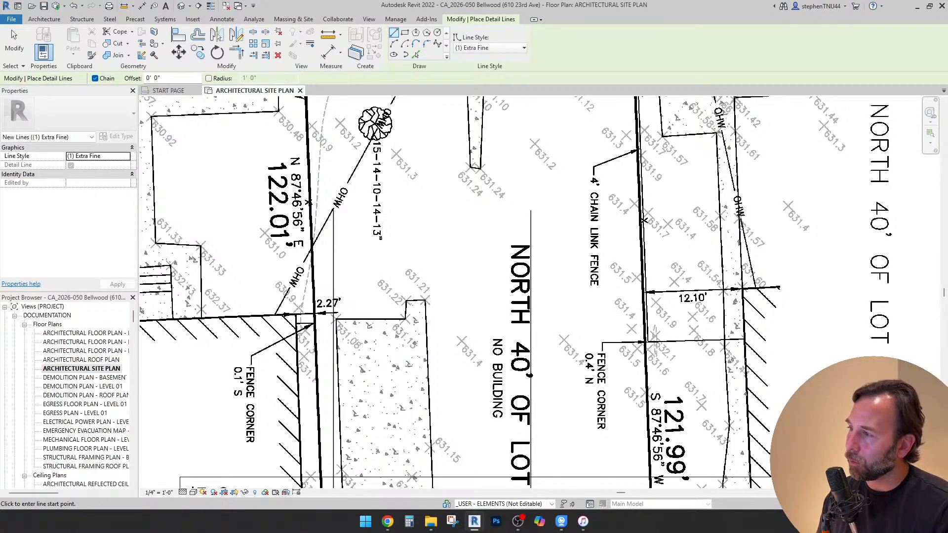
Draw a horizontal 0.02' detail line as a test in an empty, closely zoomed spot of the site plan
scroll(433, 143, up, 5)
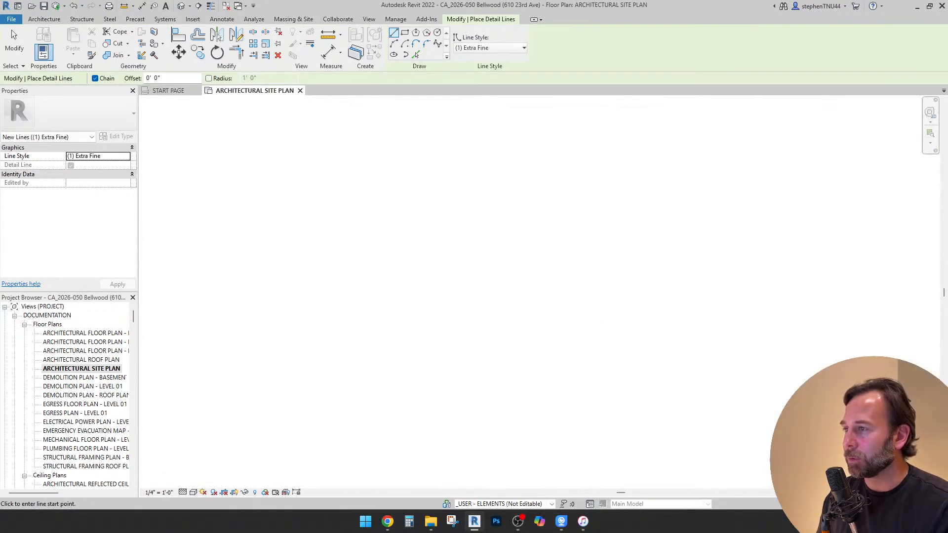
click(426, 213)
text(.)
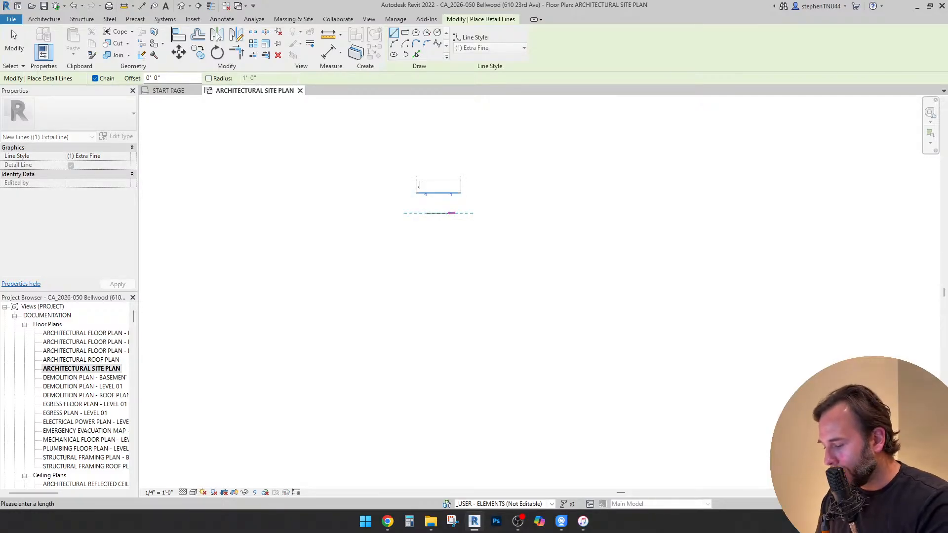
text(02)
key(Return)
scroll(441, 172, up, 4)
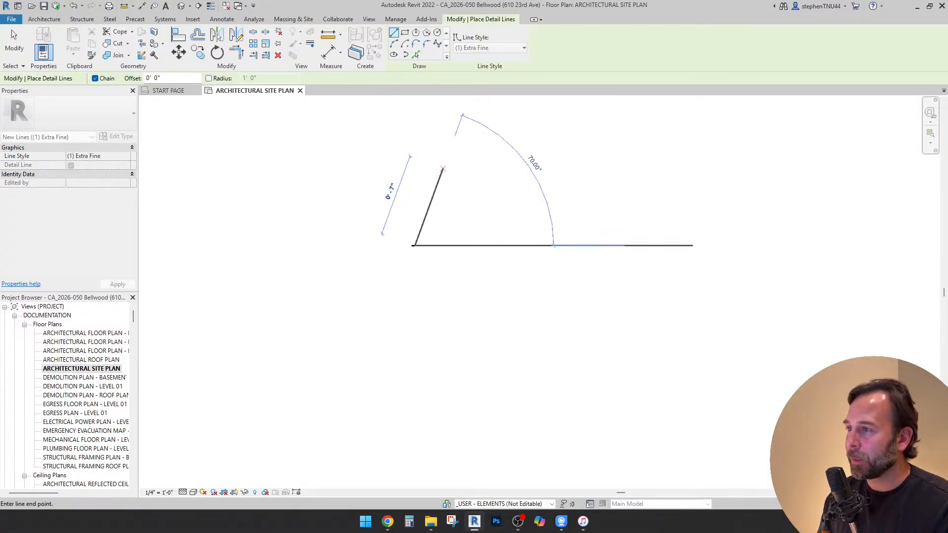
key(Escape)
Check the length of the tiny test line in inches with a detail line preview from end to end
scroll(407, 289, up, 3)
click(389, 298)
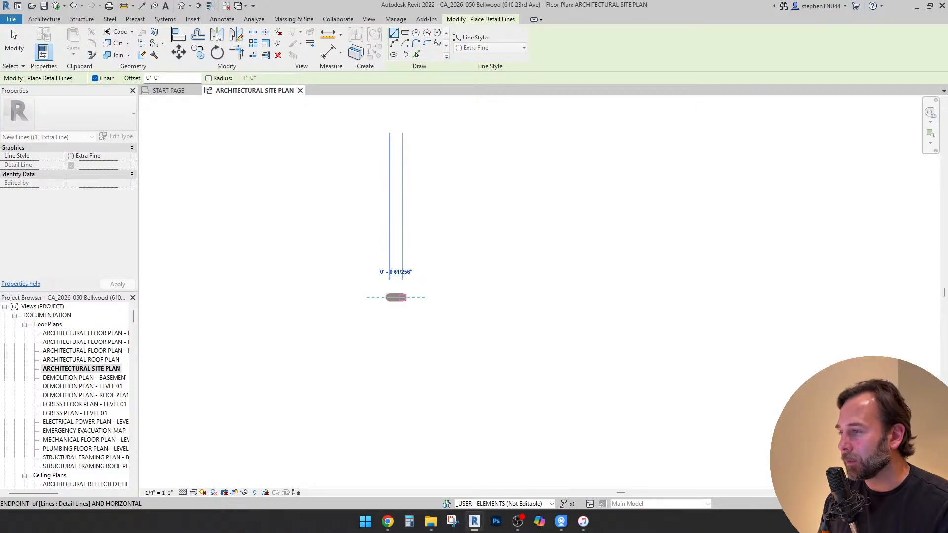
key(Escape)
key(Escape)
scroll(429, 260, down, 4)
Delete the 0.02' test line and return to the upper ends of the side lot lines
click(430, 260)
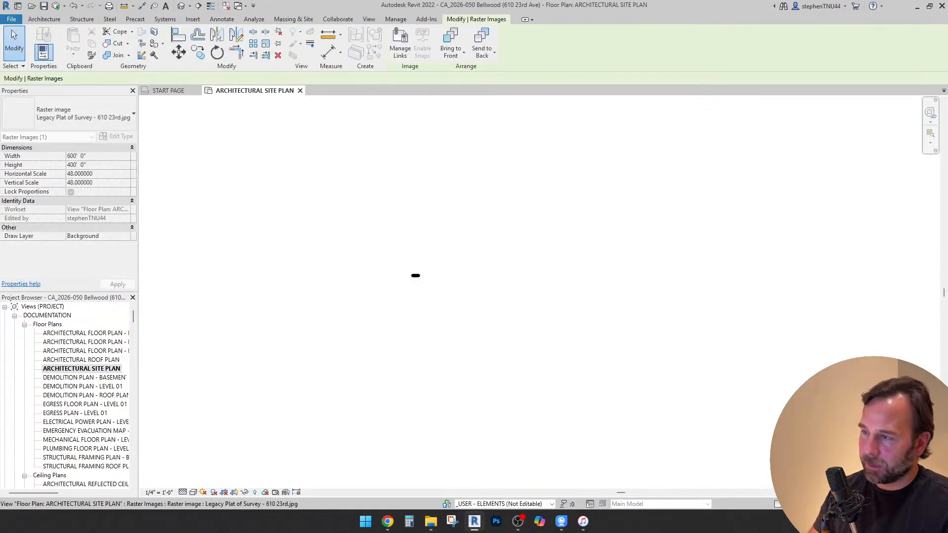
key(Escape)
click(416, 276)
key(Delete)
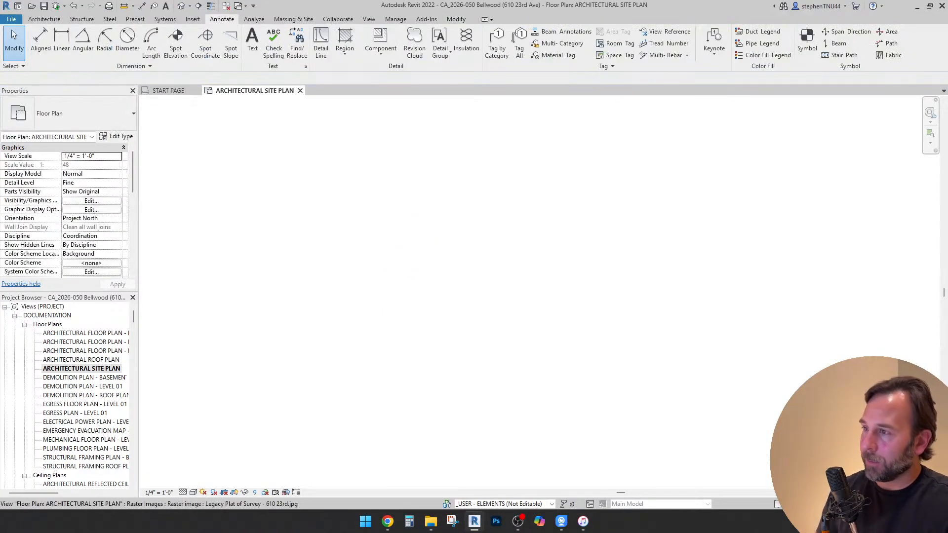
scroll(415, 262, down, 9)
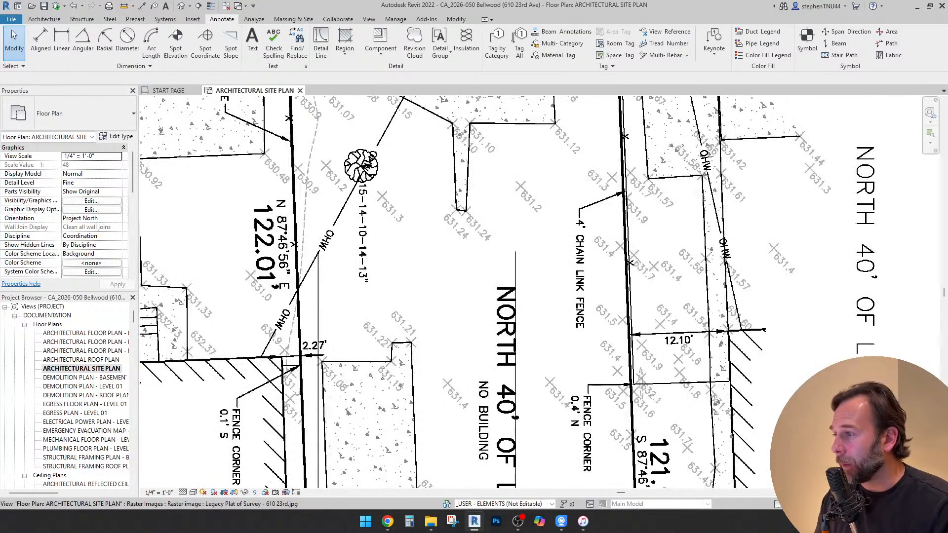
Close the lot outline with a 40' horizontal detail line joining the upper ends of the 121.99' and 122.01' side lines
scroll(311, 296, up, 2)
key(d)
key(l)
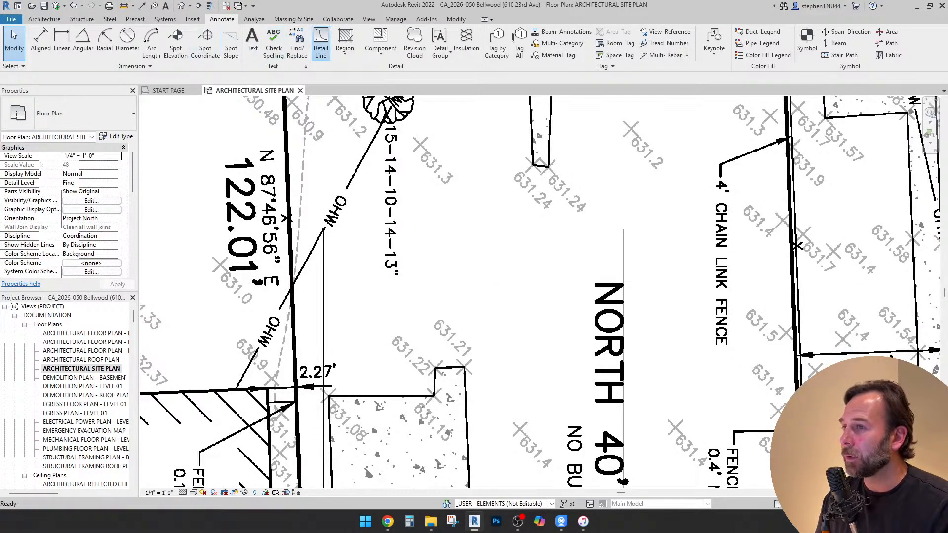
click(624, 229)
click(323, 230)
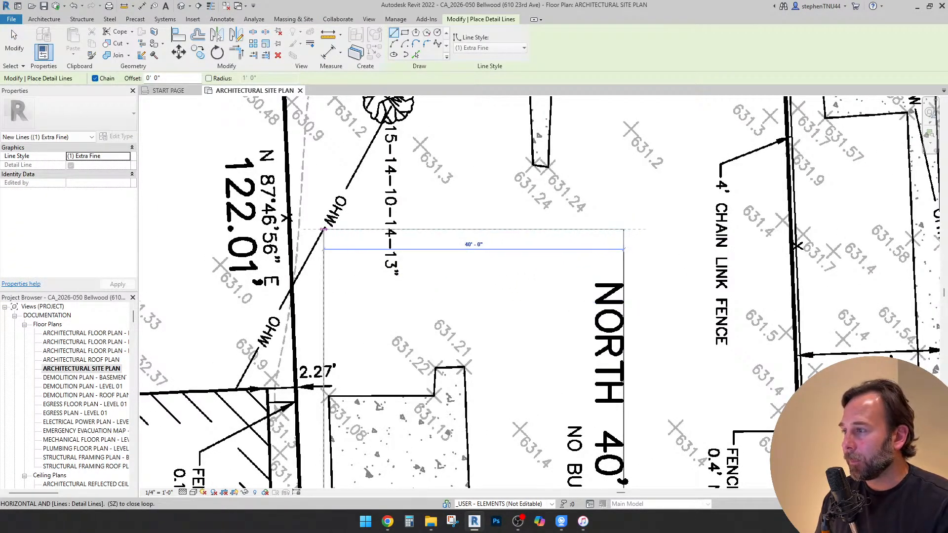
key(Escape)
scroll(485, 170, down, 2)
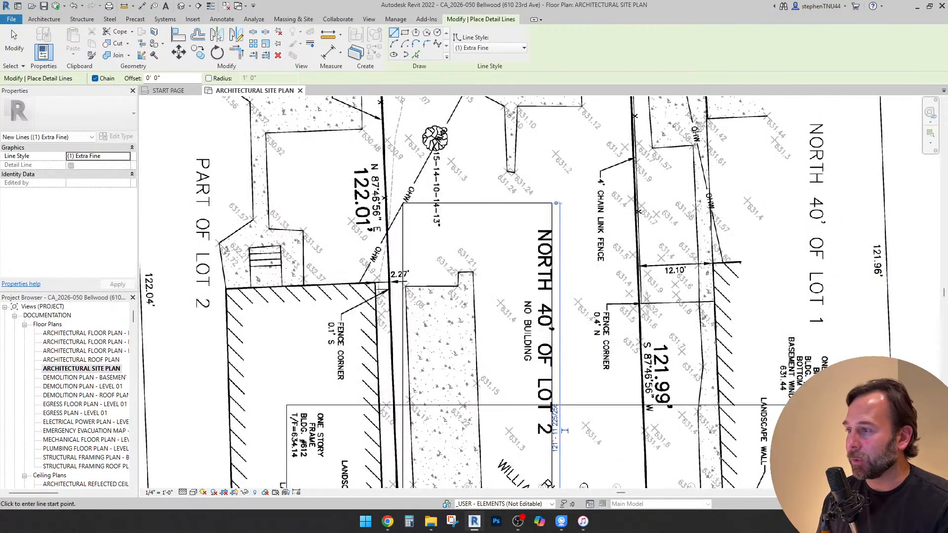
key(Escape)
scroll(525, 197, down, 2)
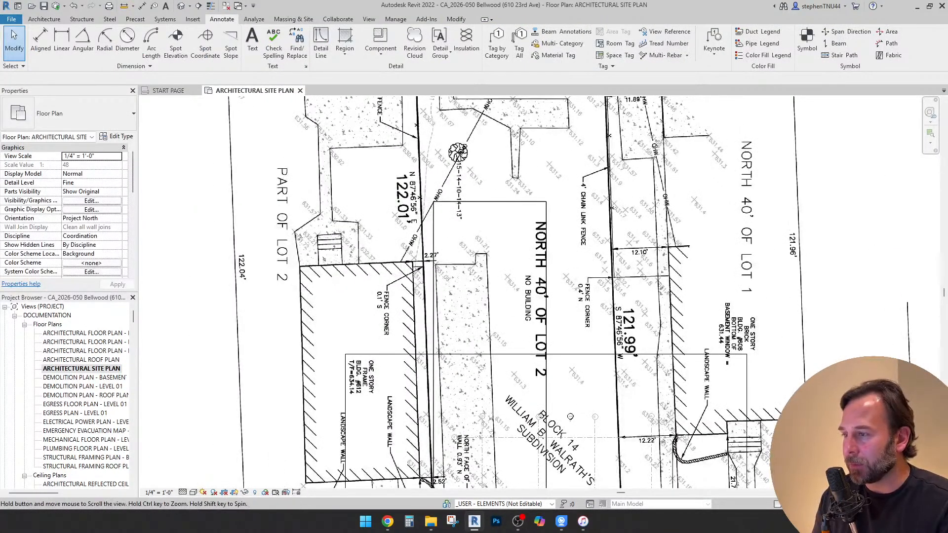
middle_drag(478, 257, 463, 227)
scroll(462, 227, down, 2)
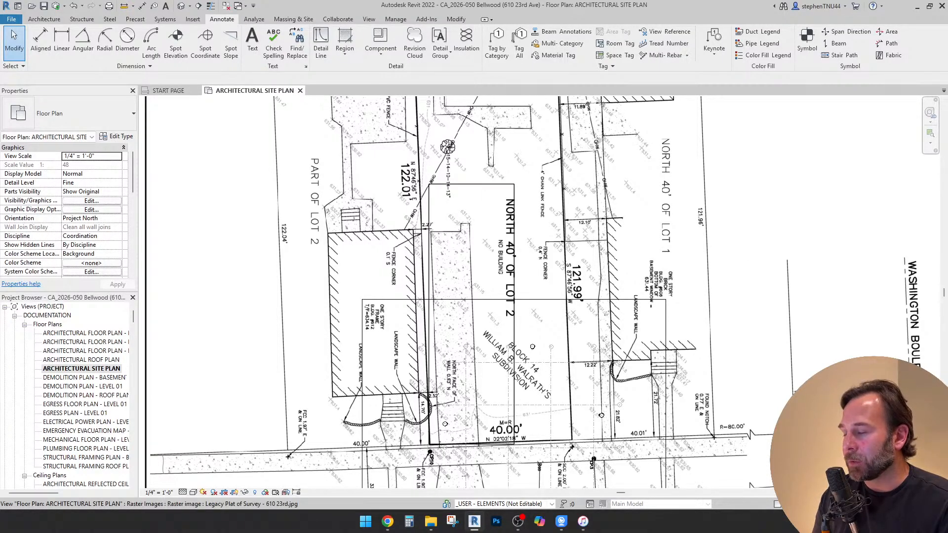
scroll(433, 186, up, 5)
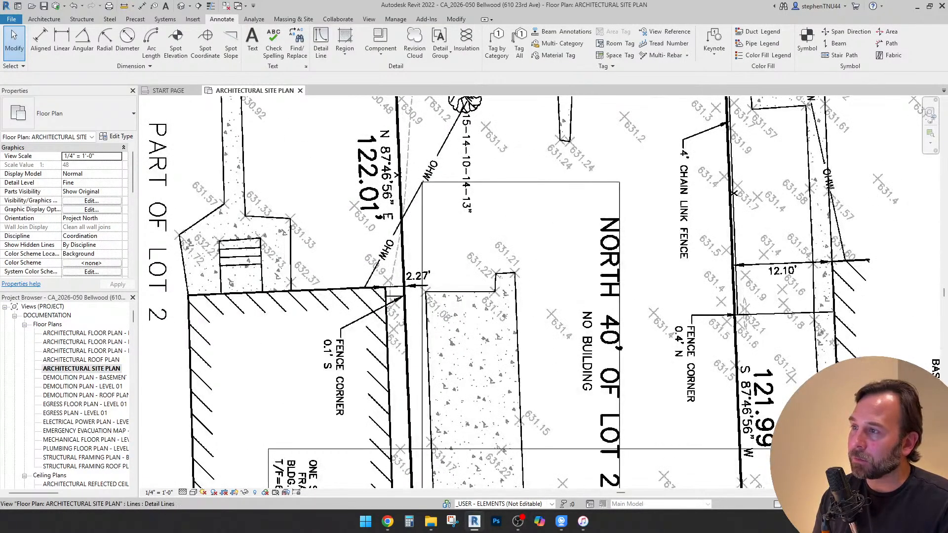
scroll(462, 185, down, 5)
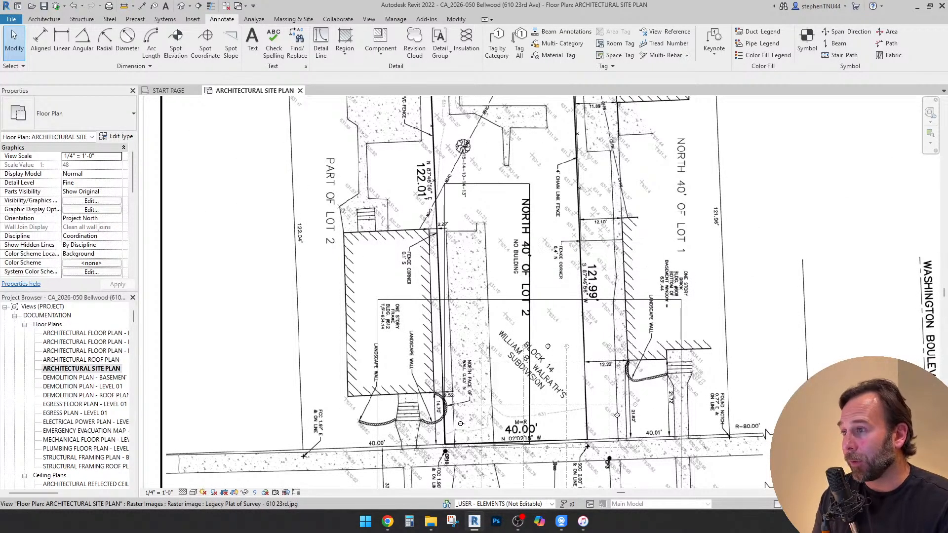
scroll(513, 227, up, 2)
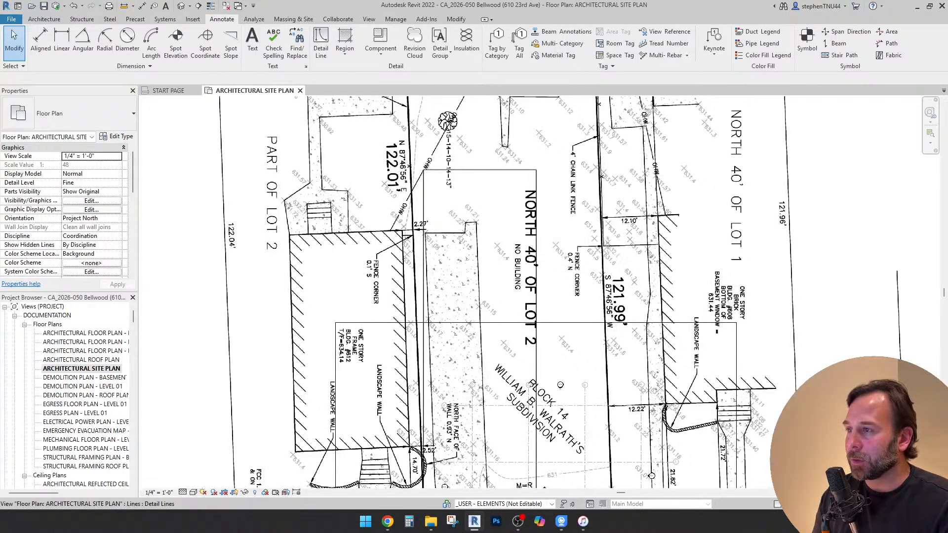
scroll(494, 245, down, 3)
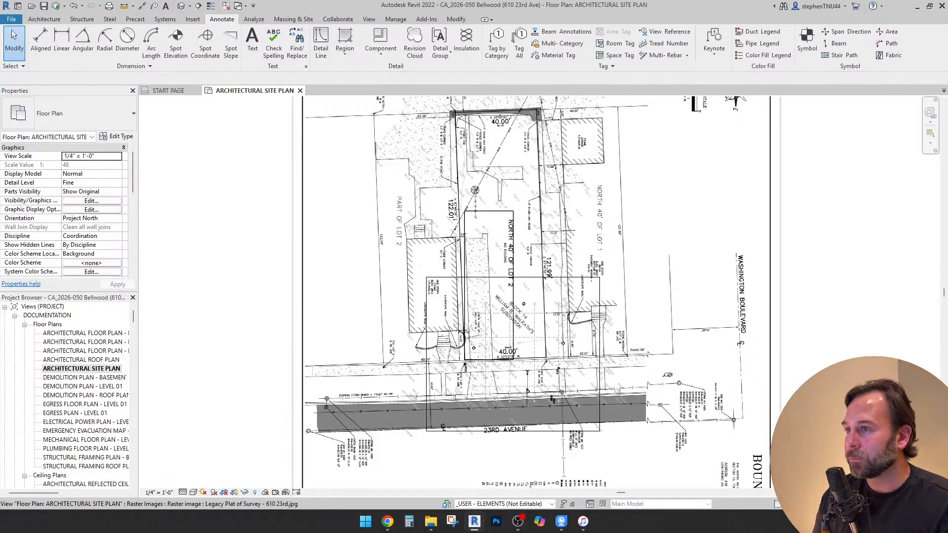
click(493, 245)
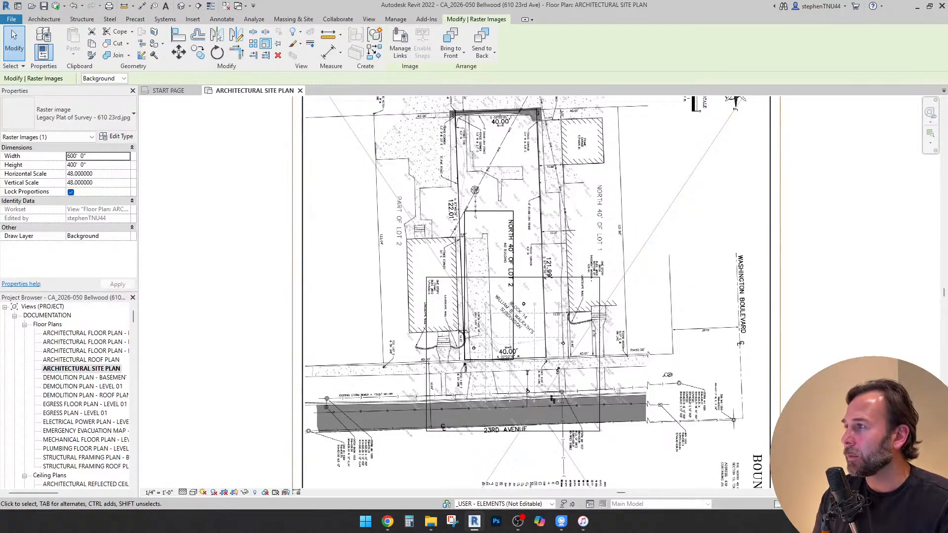
key(r)
key(e)
scroll(460, 358, up, 6)
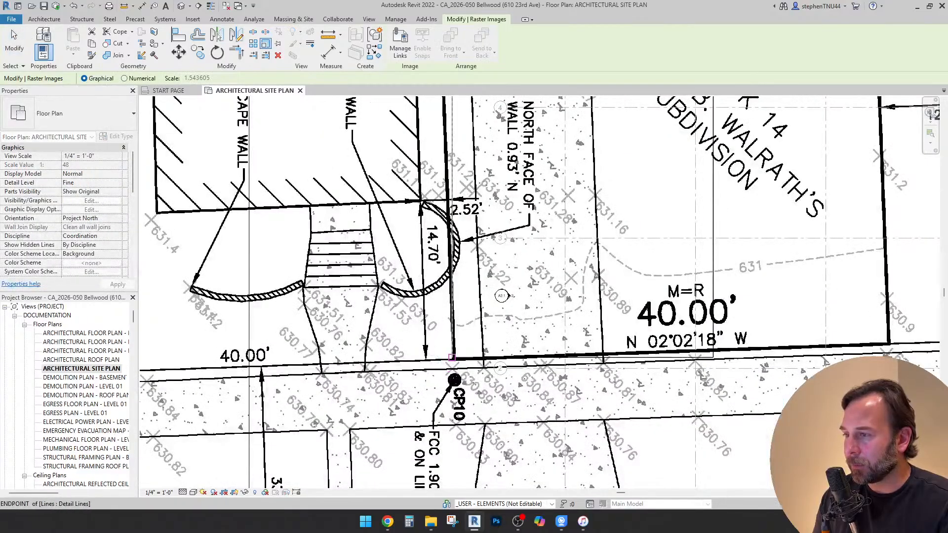
click(452, 357)
scroll(452, 357, up, 3)
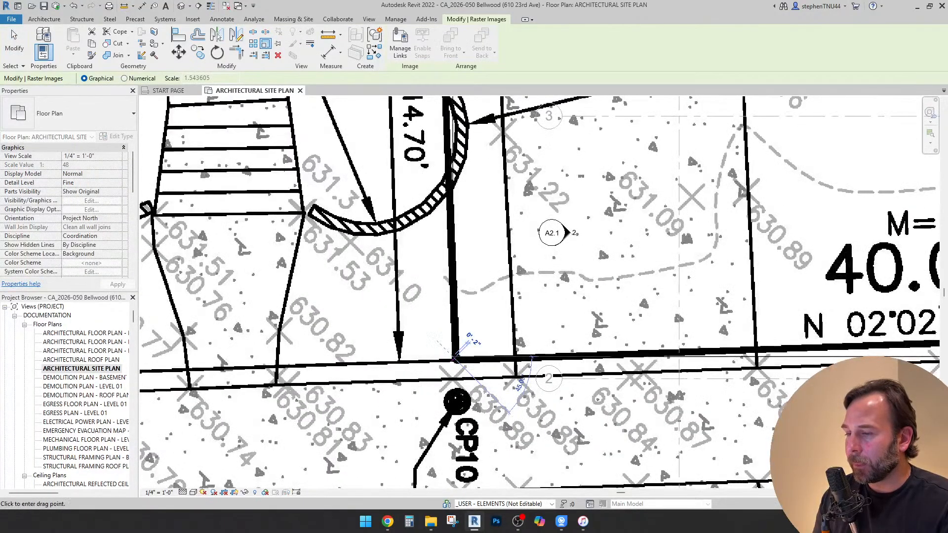
scroll(455, 359, down, 4)
scroll(454, 359, down, 1)
key(Escape)
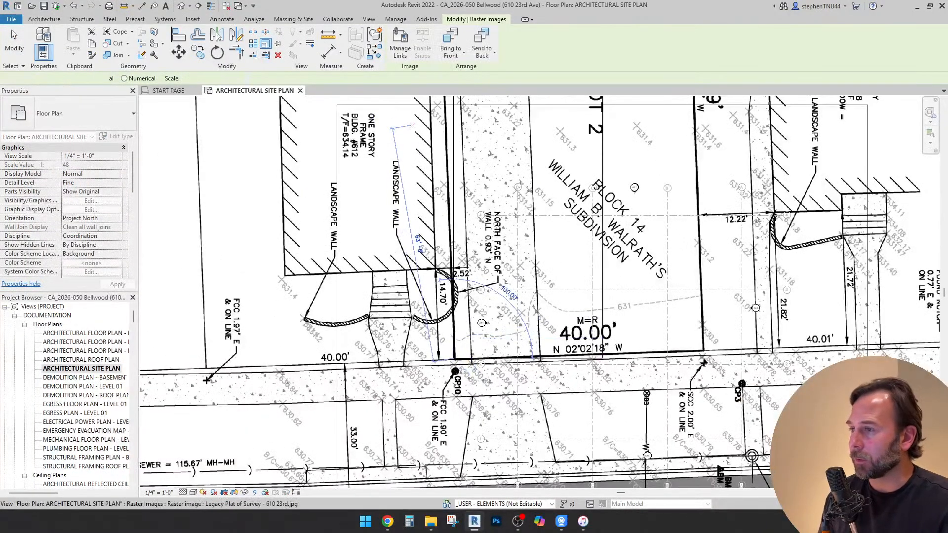
key(Escape)
Start rotating the plat of survey image, placing the center of rotation at the lot's lower-left corner near CP10
click(398, 294)
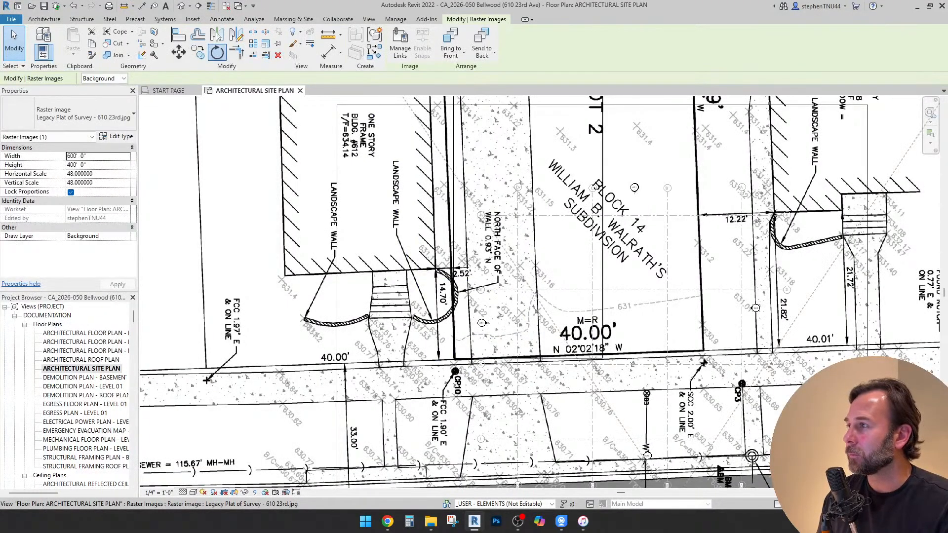
key(r)
key(o)
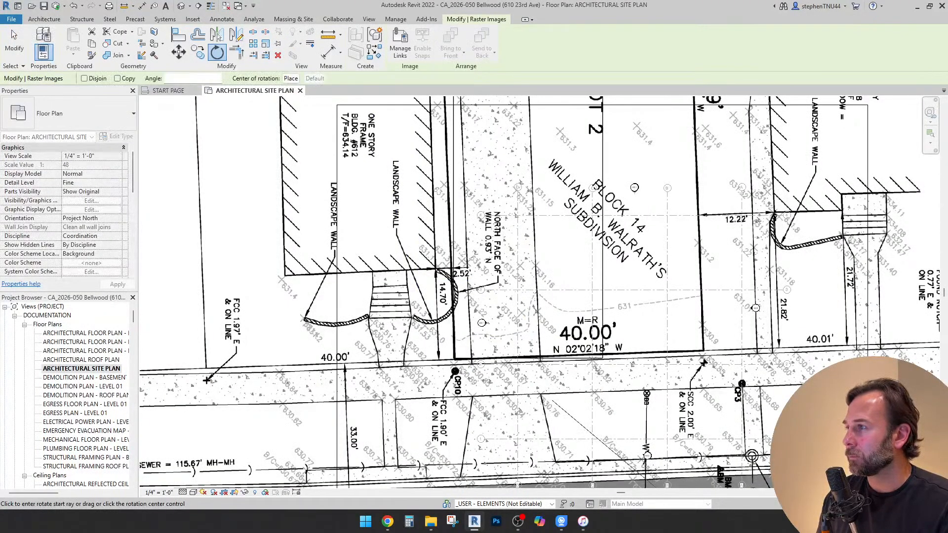
key(space)
click(454, 359)
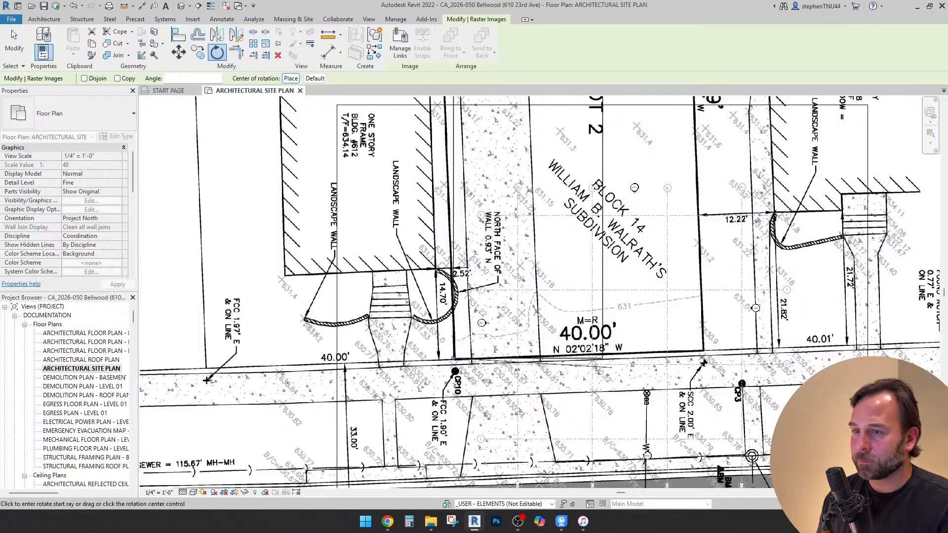
scroll(716, 353, up, 5)
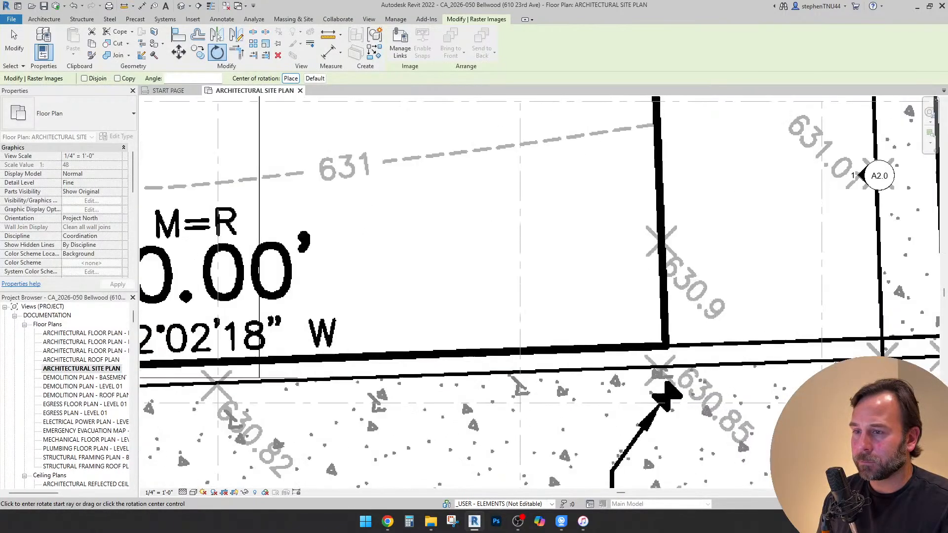
scroll(716, 353, down, 1)
scroll(669, 387, down, 1)
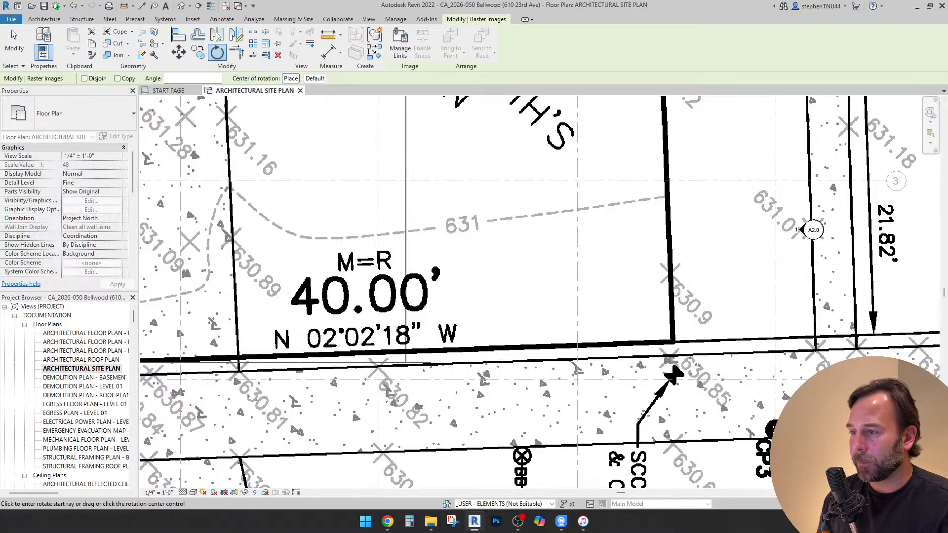
scroll(488, 287, down, 3)
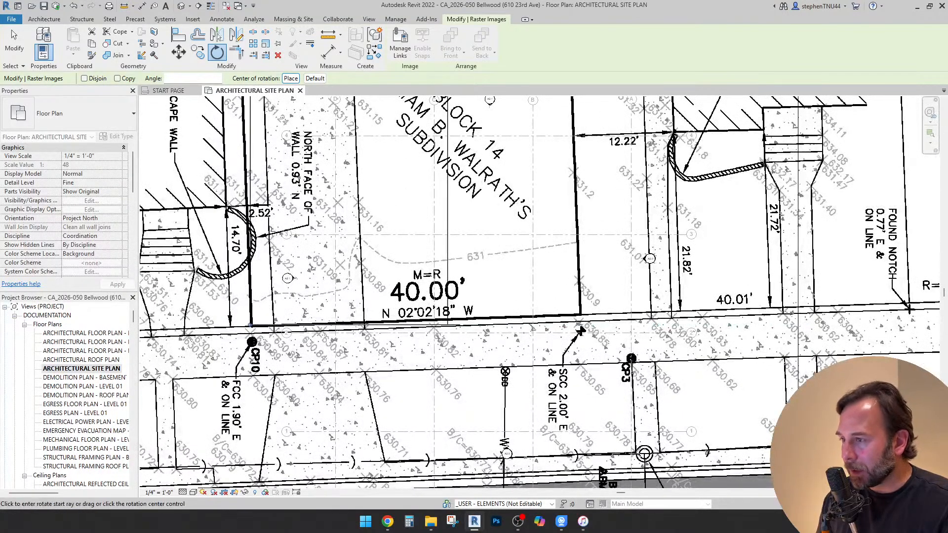
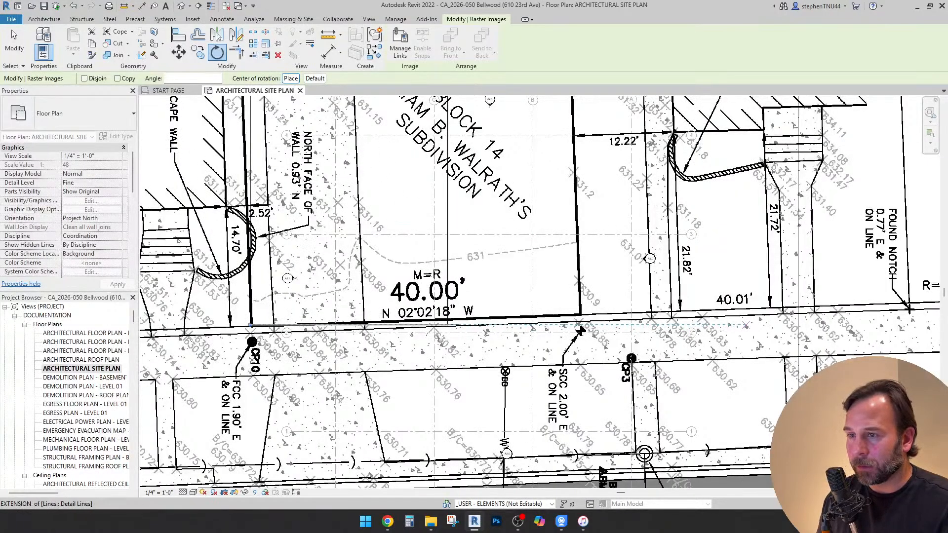
Rotate the plat of survey image by 1.75° about the lot's lower-left corner to align its 40.00' front lot line horizontally
click(744, 325)
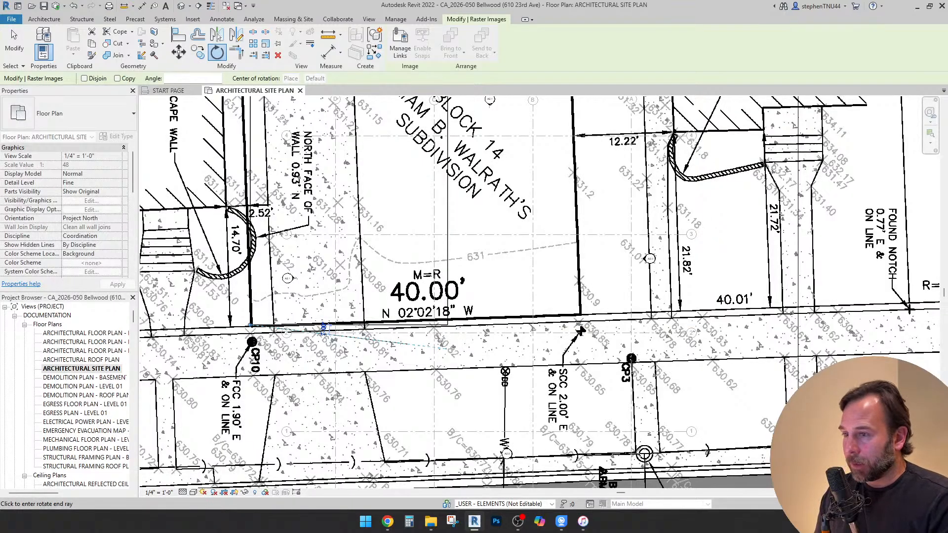
text(1.7)
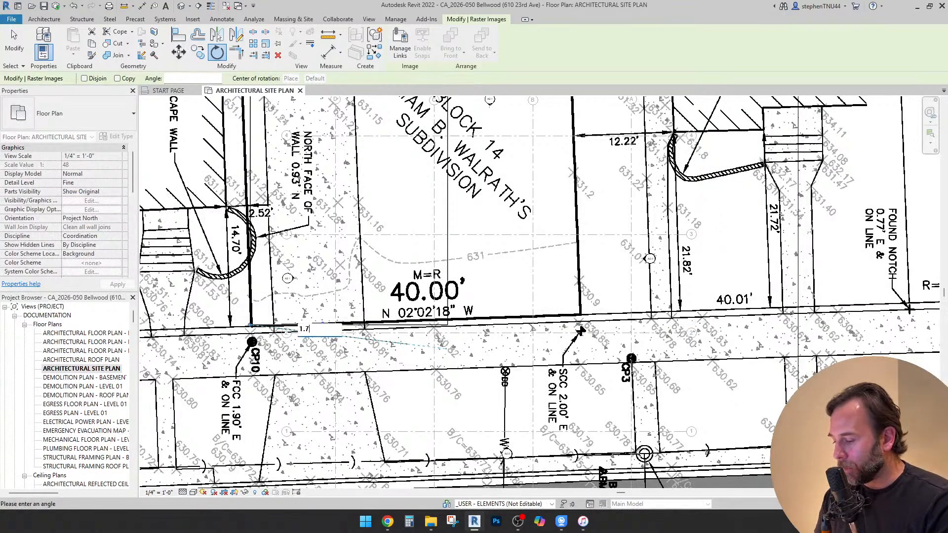
text(5)
key(Return)
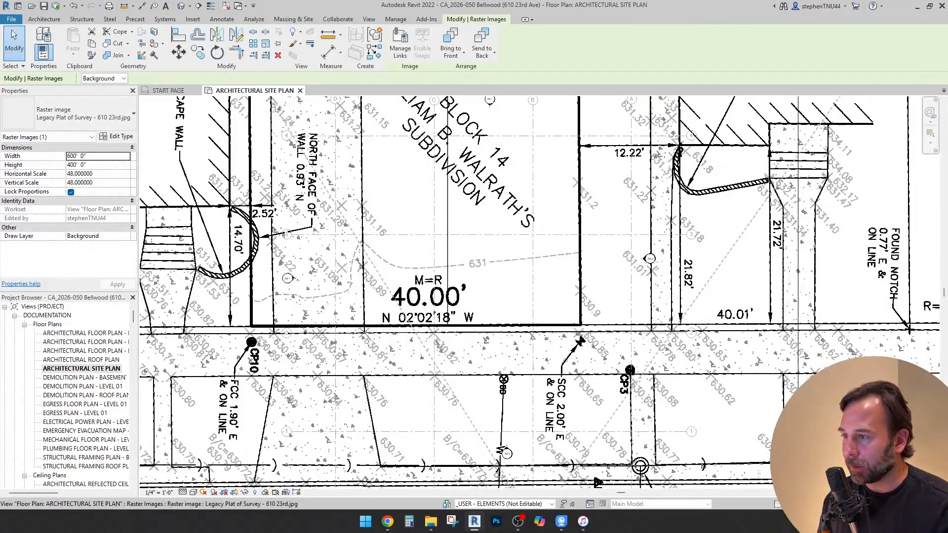
scroll(393, 313, up, 3)
key(Escape)
scroll(503, 233, down, 2)
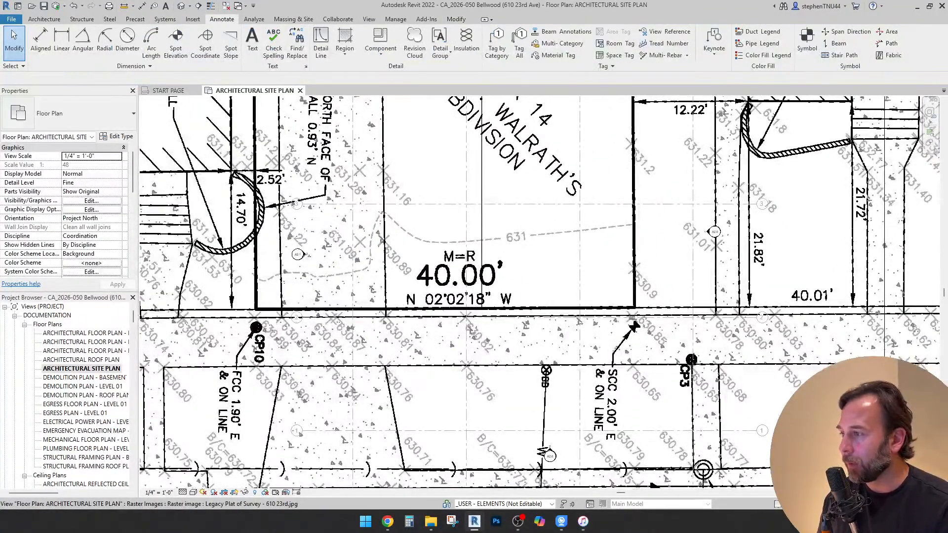
Start graphically scaling the plat of survey image, placing the scale origin at the lot's lower-left corner near CP10
click(456, 19)
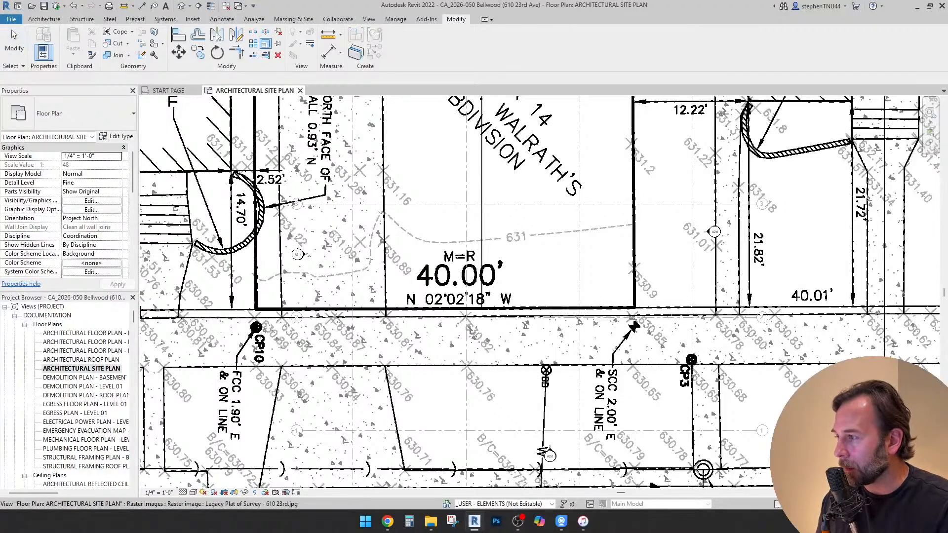
key(Escape)
scroll(481, 243, down, 3)
click(353, 102)
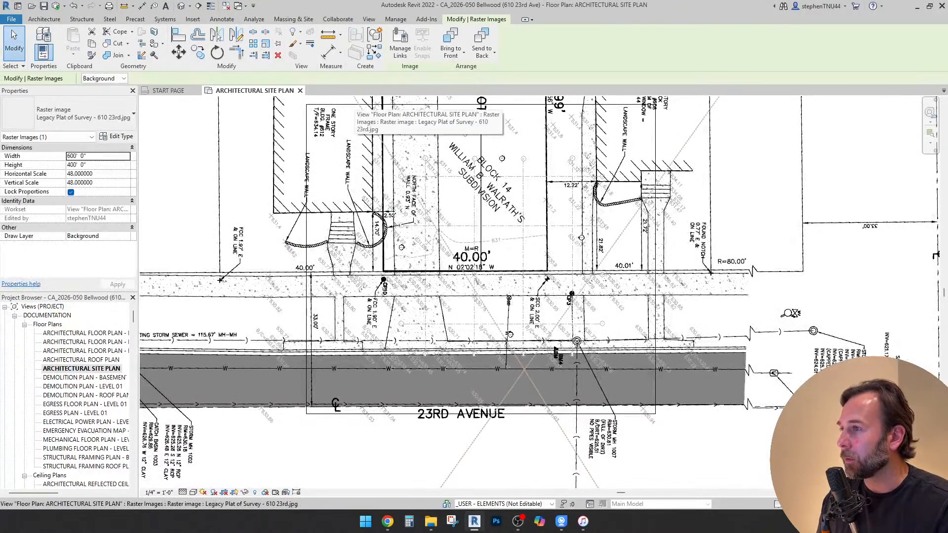
scroll(477, 274, down, 2)
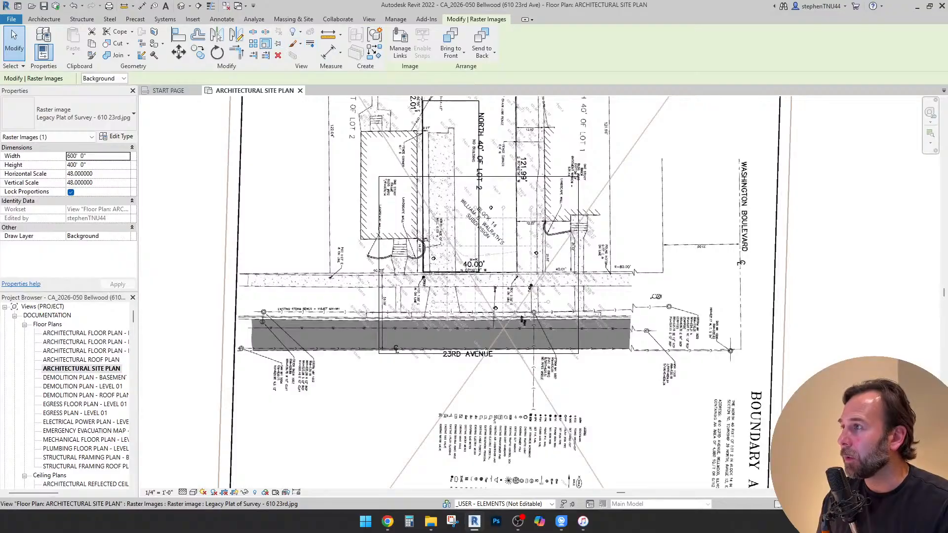
click(266, 43)
click(423, 272)
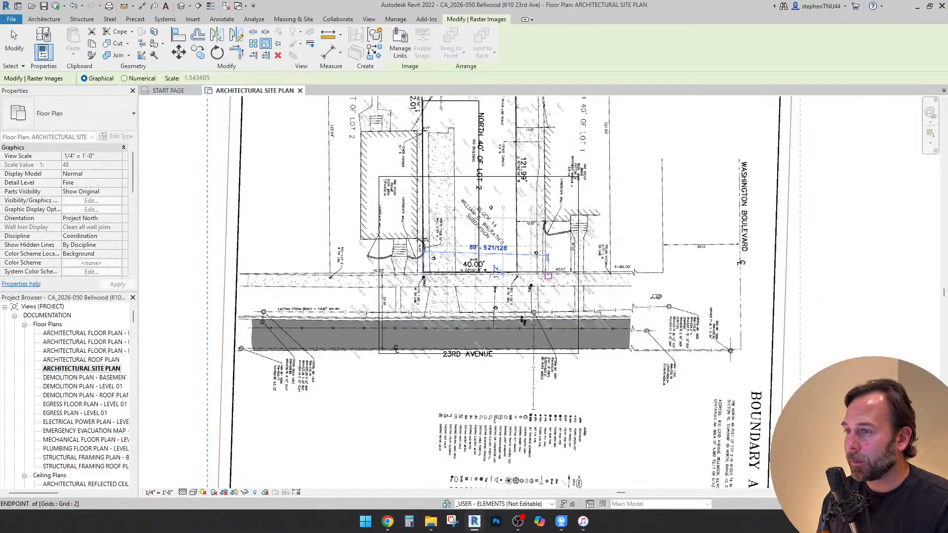
Scale the plat image from the surveyed lot's lower-right corner to the 40' end of the lower detail line
scroll(549, 275, up, 10)
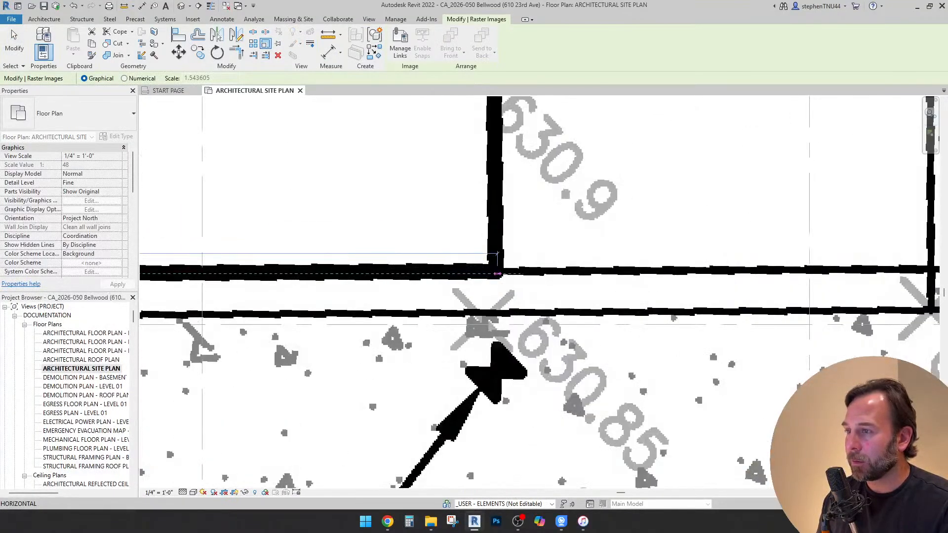
scroll(494, 273, up, 3)
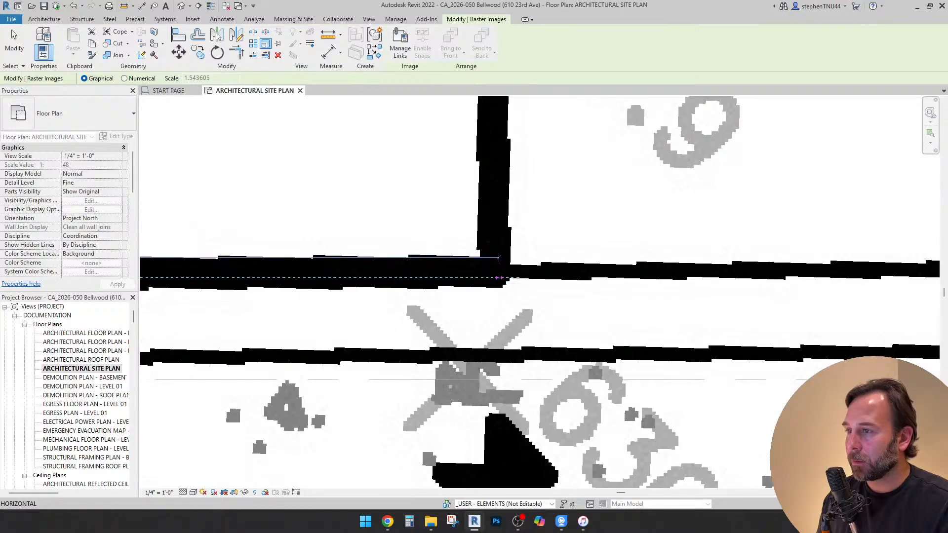
scroll(494, 277, down, 8)
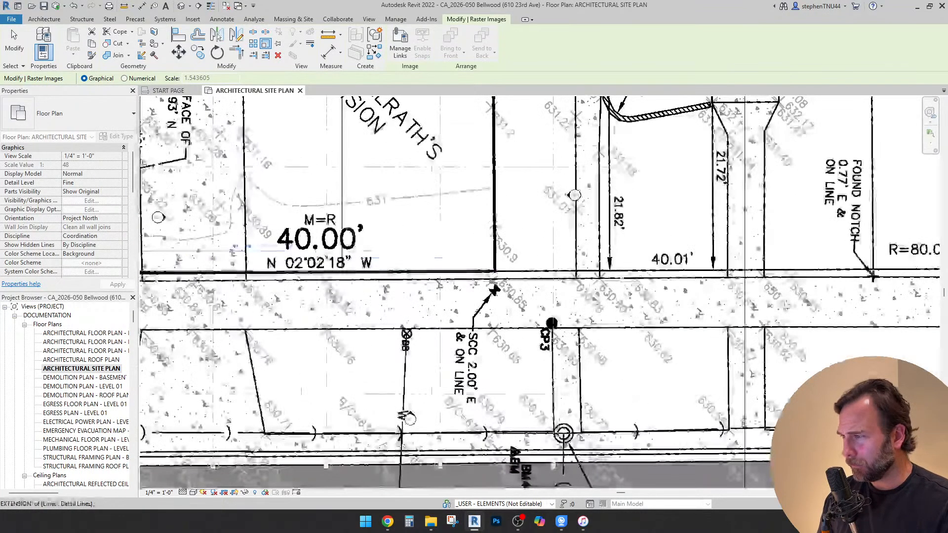
scroll(357, 270, down, 4)
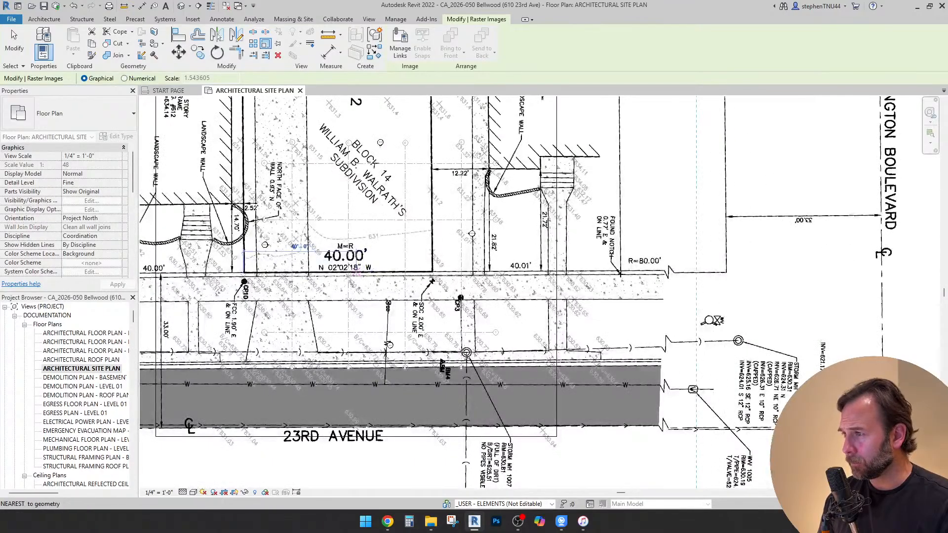
click(356, 272)
click(357, 271)
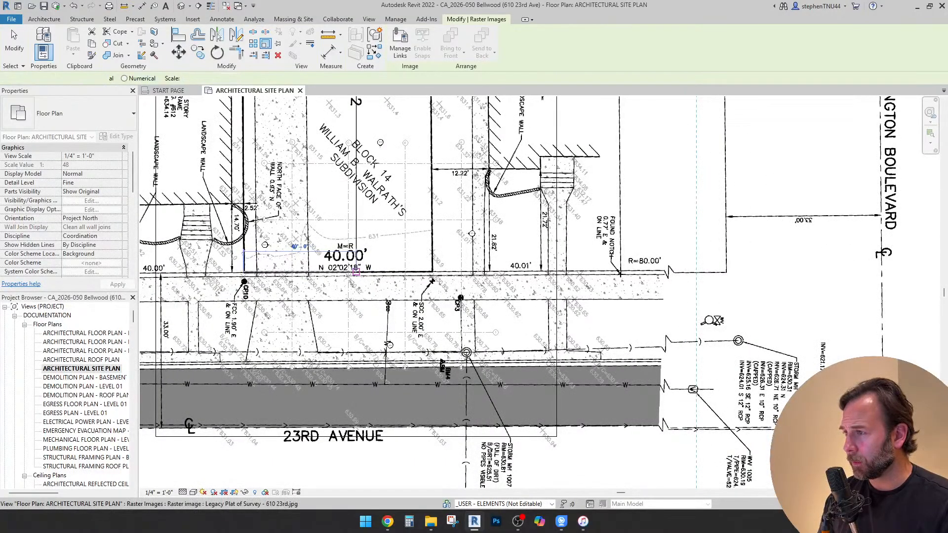
middle_drag(356, 271, 448, 364)
scroll(489, 284, down, 2)
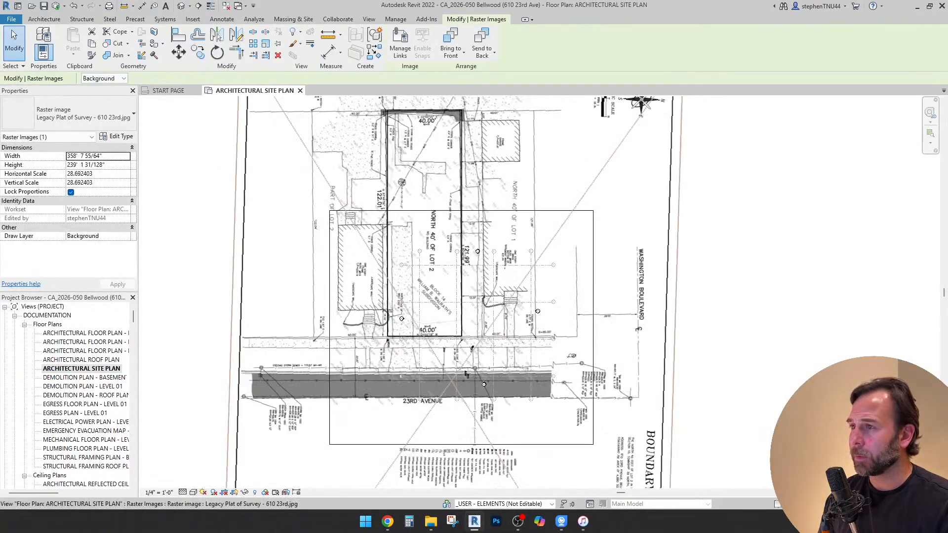
right_click(557, 180)
mouse_move(608, 238)
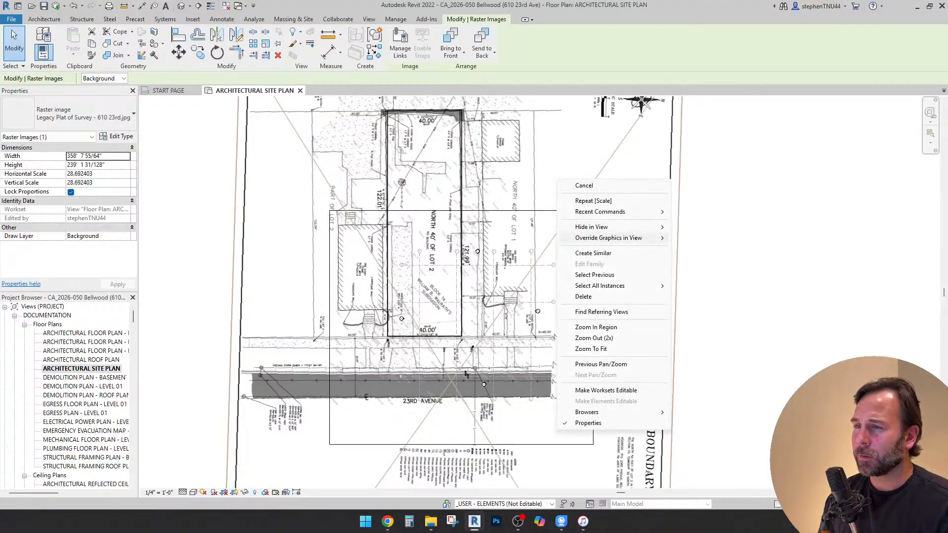
click(704, 238)
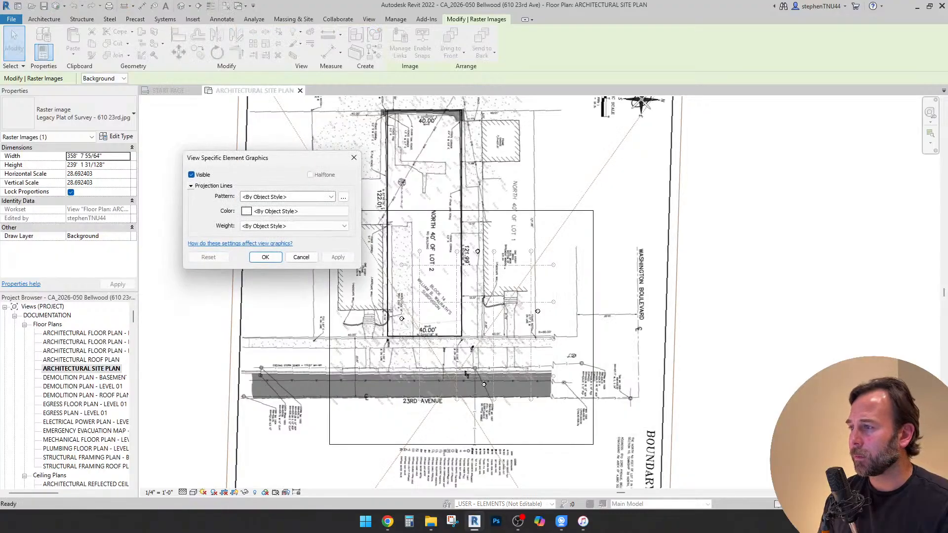
click(301, 258)
key(Escape)
Change the line style of the four lot outline detail lines to (5) Medium Dashed Fine
scroll(336, 230, up, 1)
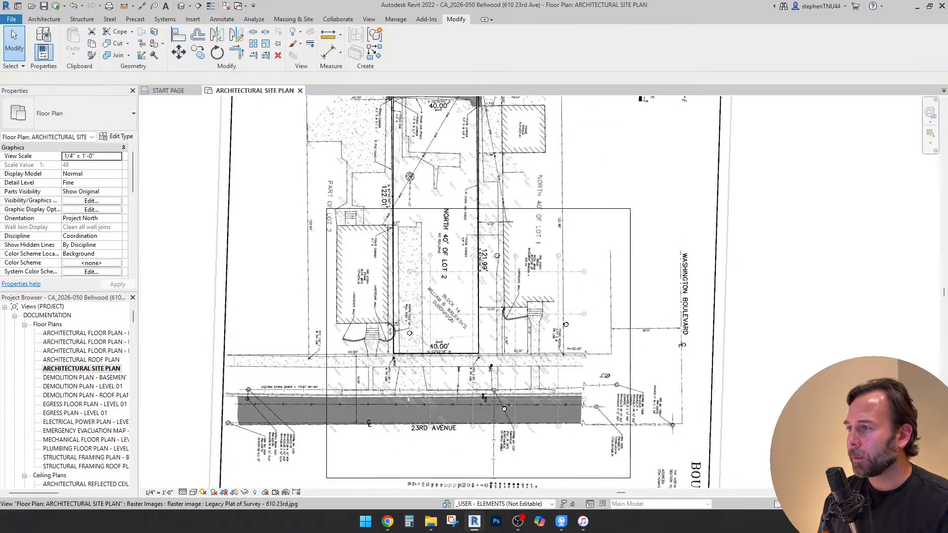
key(Tab)
click(395, 224)
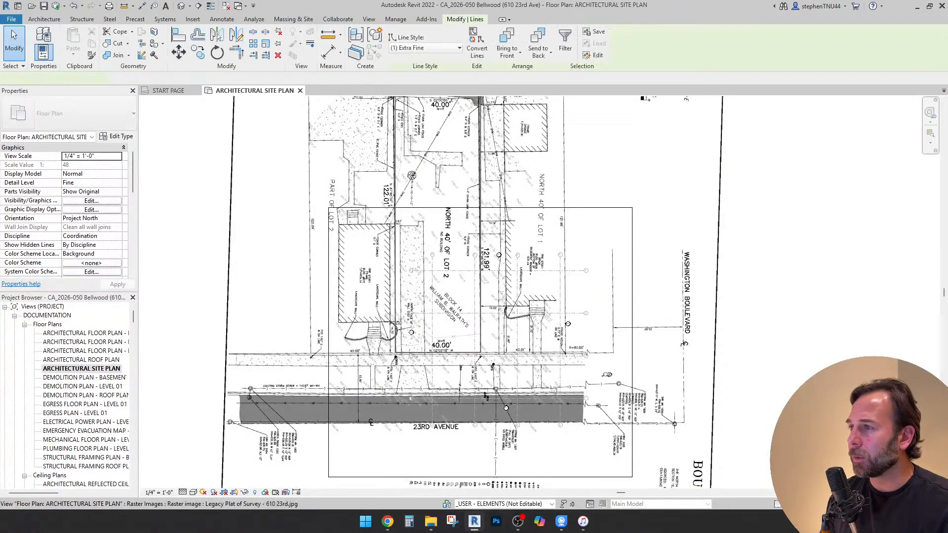
middle_drag(395, 225, 405, 275)
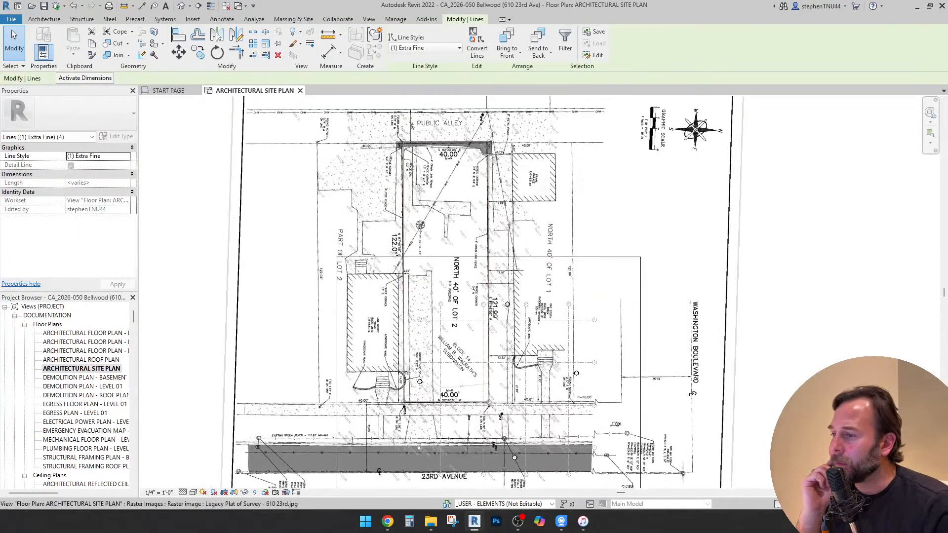
click(426, 47)
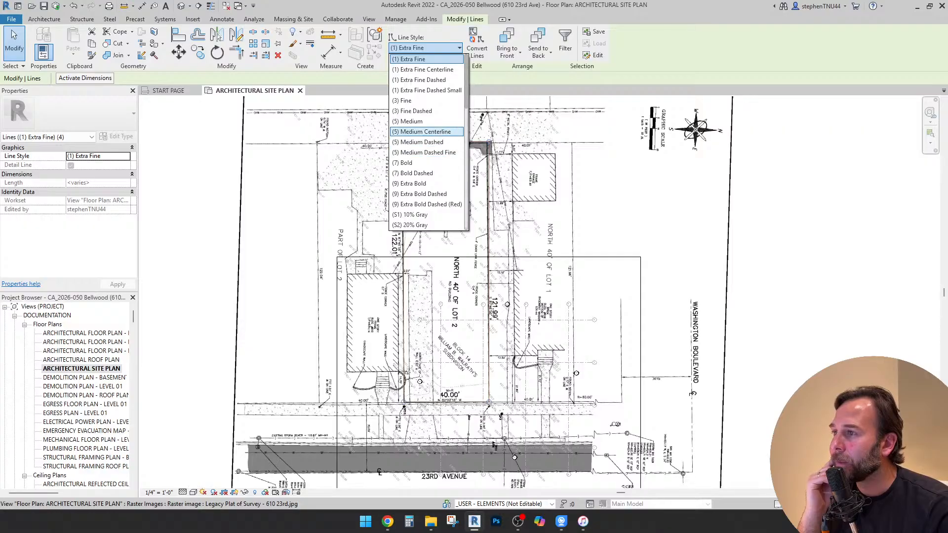
click(424, 152)
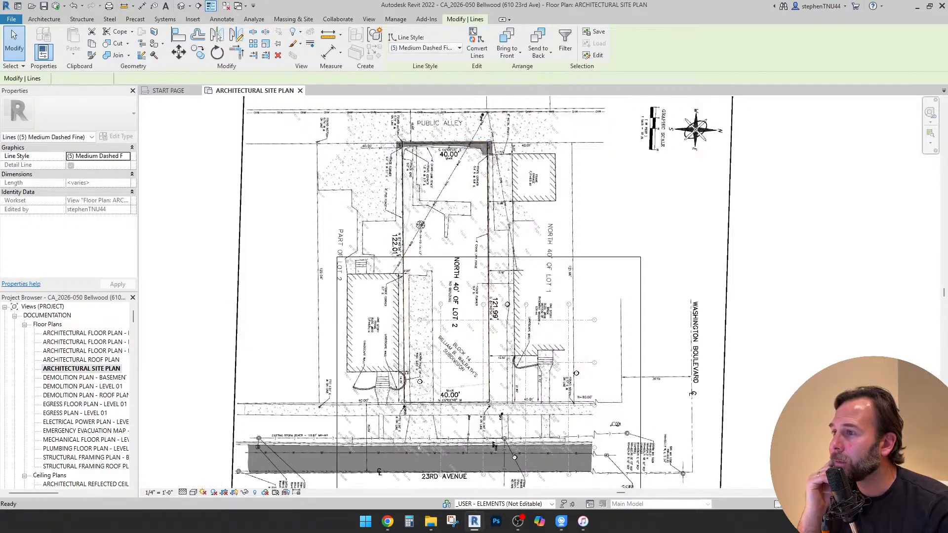
key(Escape)
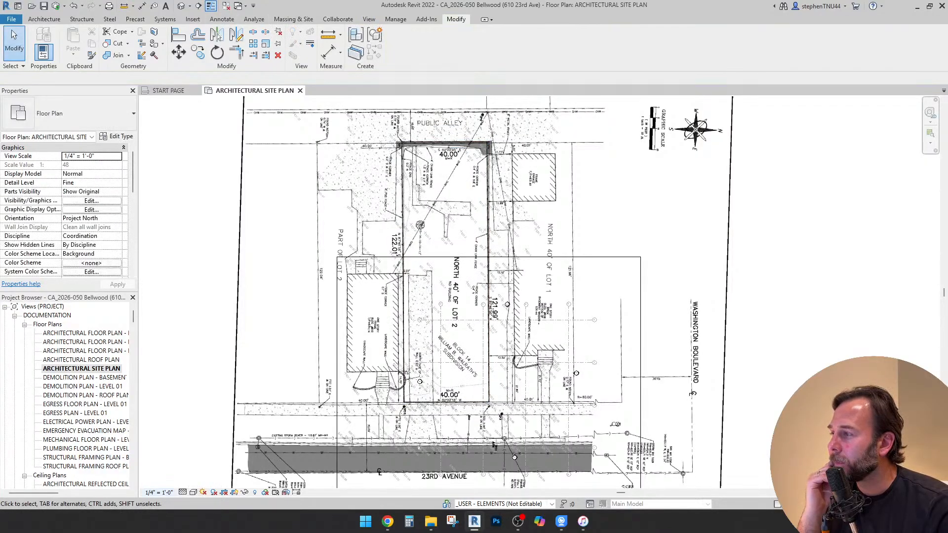
Try the site plan at 1/8" = 1'-0" and set its view scale to 3/32" = 1'-0"
click(159, 493)
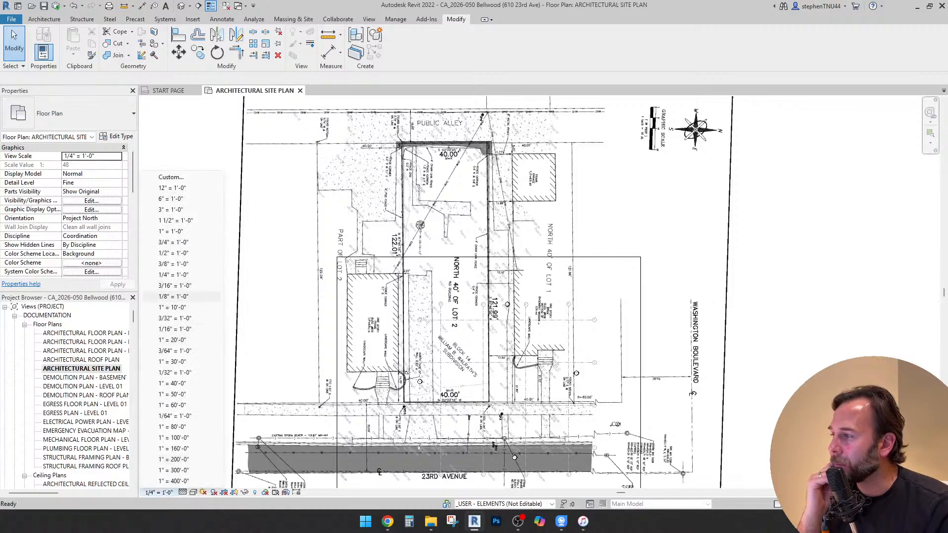
click(172, 296)
click(159, 492)
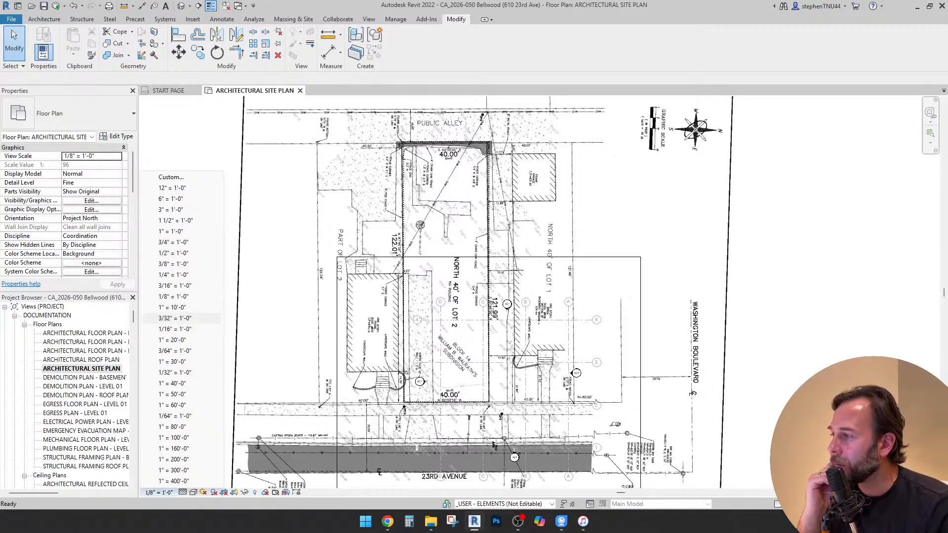
click(173, 318)
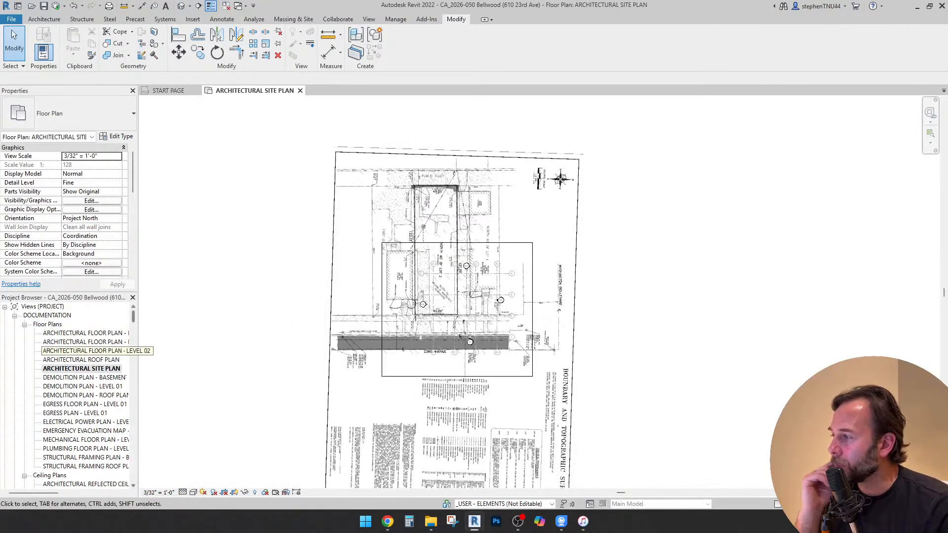
Find sheet Z1.0 - ZONING & SITE INFORMATION in the project's sheet list
scroll(69, 396, down, 15)
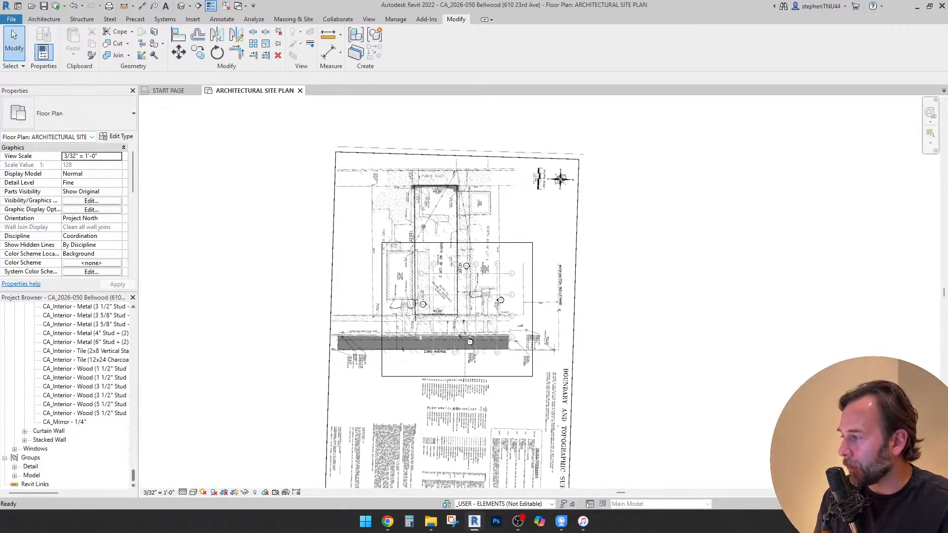
scroll(69, 395, up, 15)
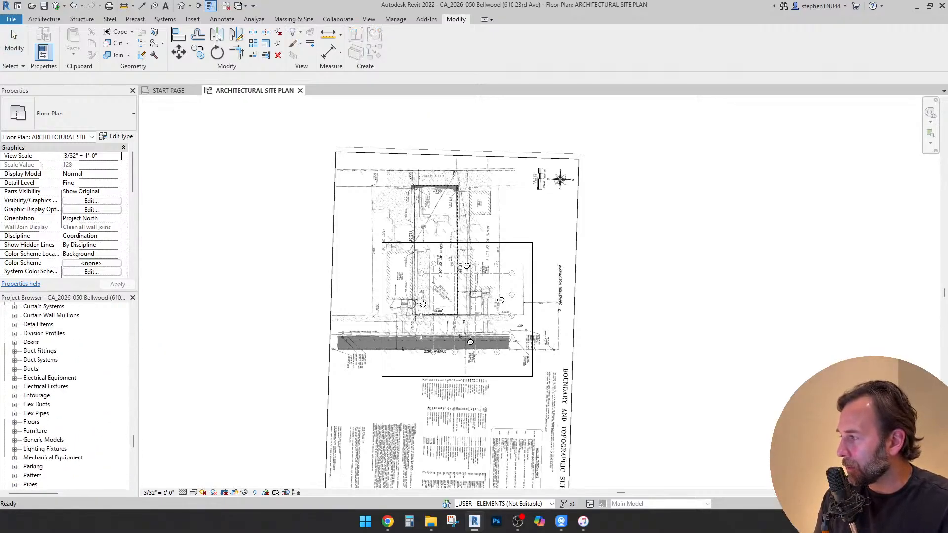
scroll(69, 422, up, 2)
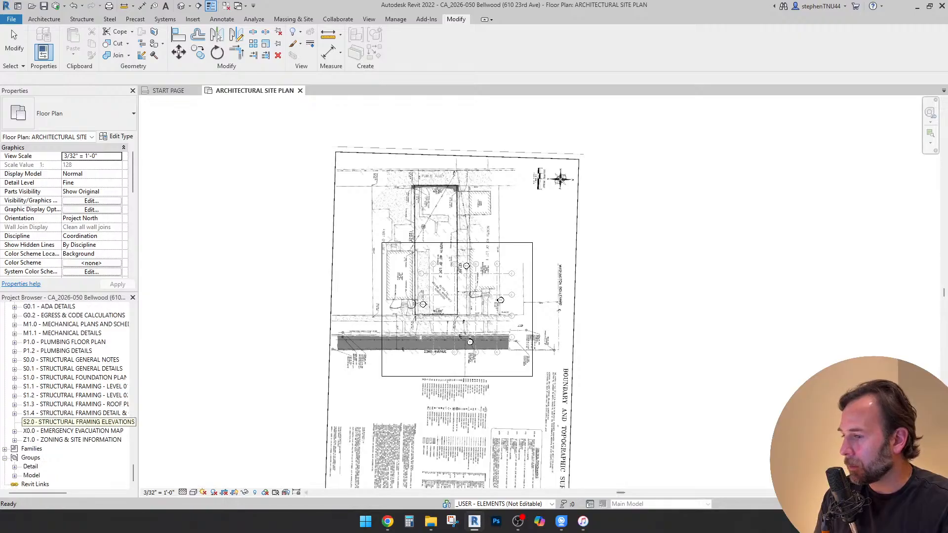
Switch to iTunes, toggle playback of the Architecture for Thought playlist, and return to Revit
click(583, 521)
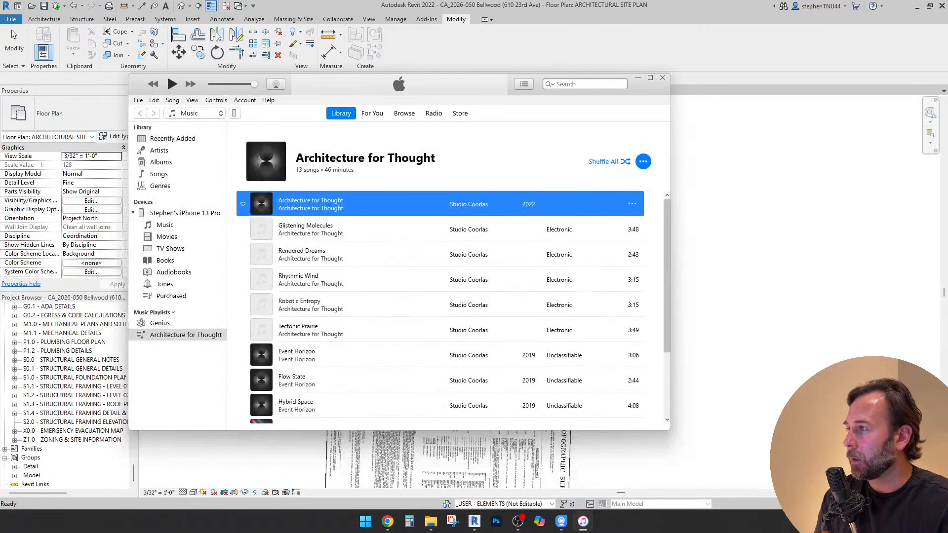
key(space)
click(637, 78)
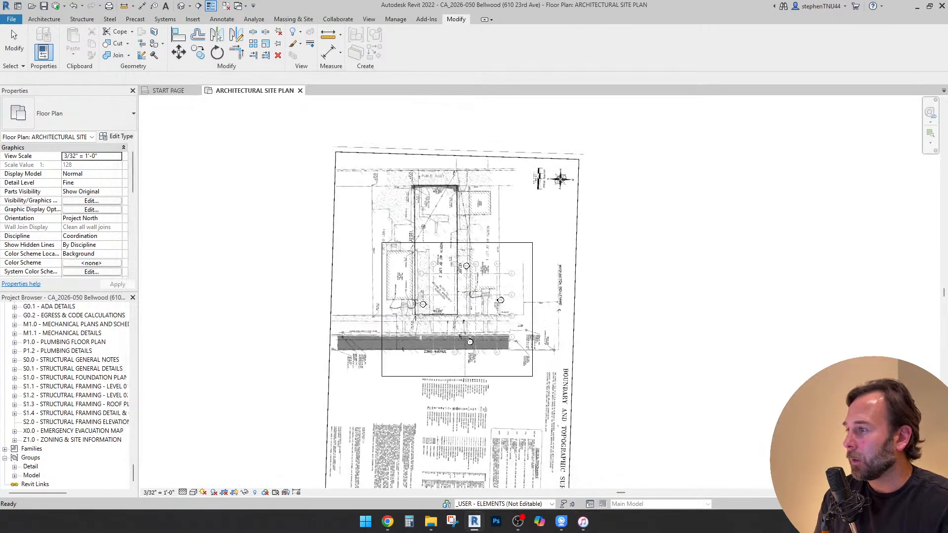
Open sheet Z1.0 - ZONING & SITE INFORMATION
scroll(74, 434, up, 1)
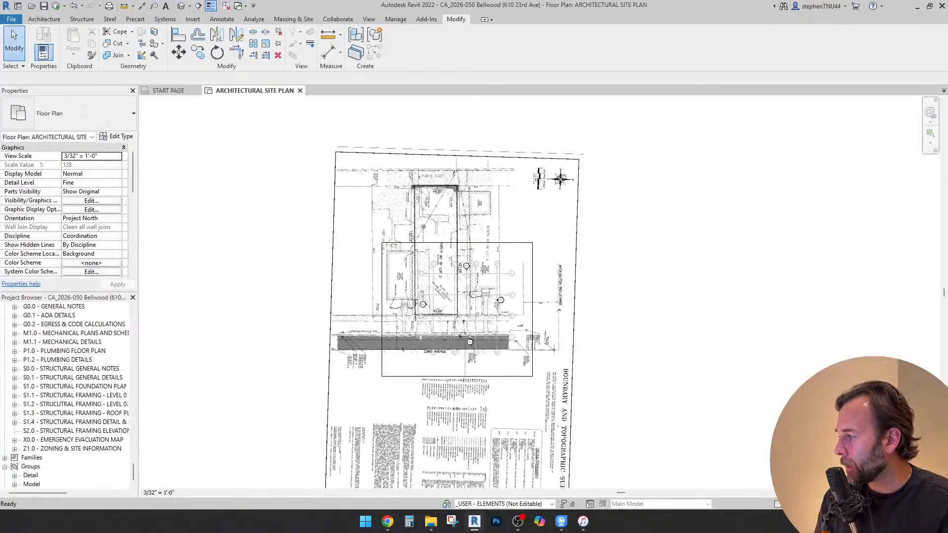
double_click(74, 449)
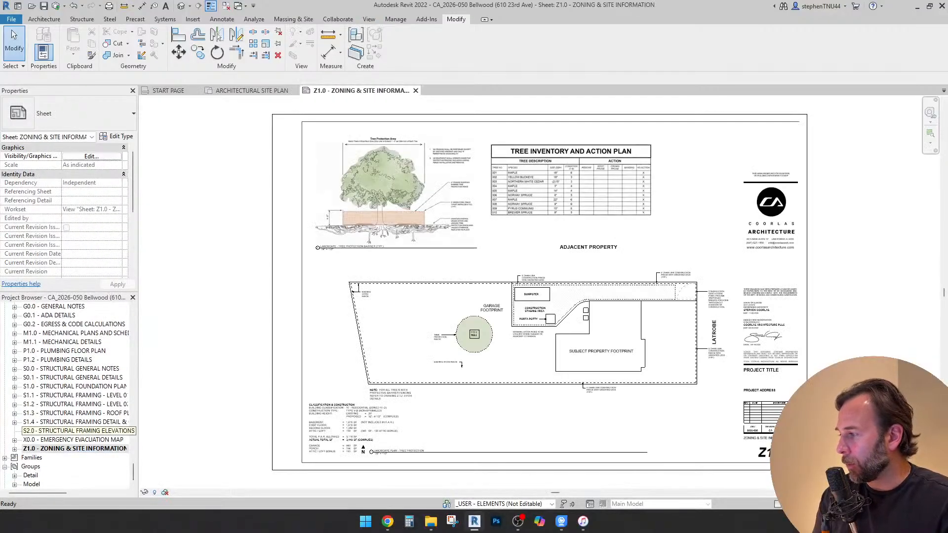
scroll(516, 225, down, 2)
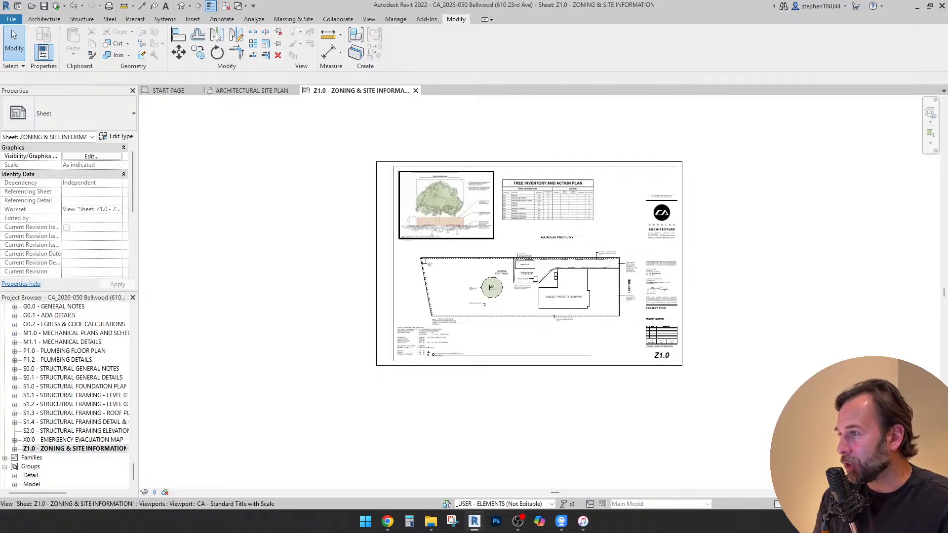
Move the tree protection detail, the tree inventory table and the landscape plan viewport off sheet Z1.0 into the empty area beside it
scroll(453, 208, down, 1)
drag(453, 208, 190, 137)
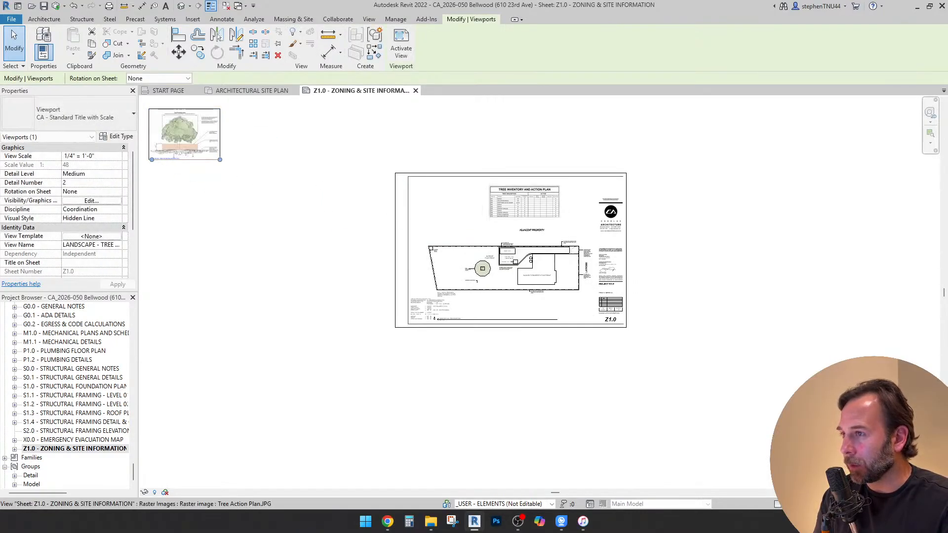
scroll(524, 203, down, 1)
drag(523, 202, 254, 164)
drag(516, 247, 191, 233)
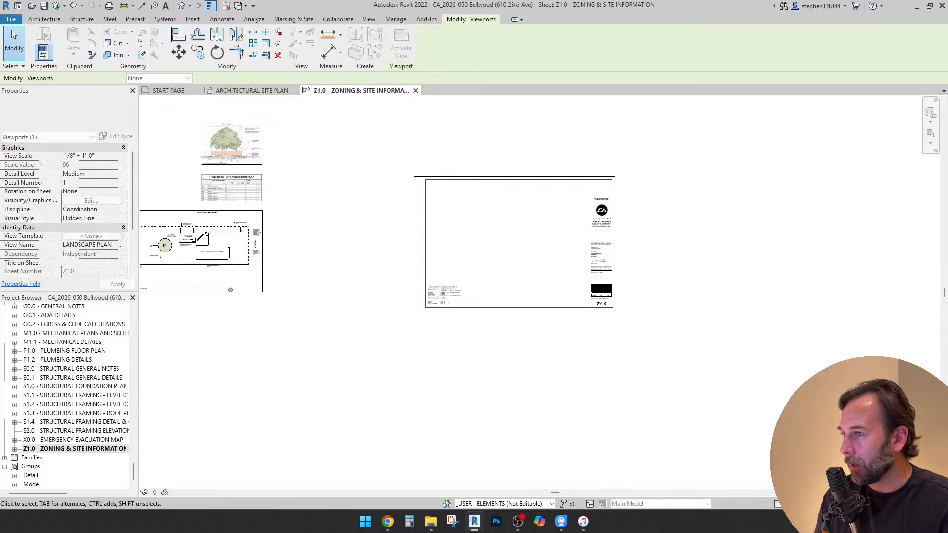
Place the ARCHITECTURAL SITE PLAN view on sheet Z1.0
key(Escape)
scroll(443, 295, up, 8)
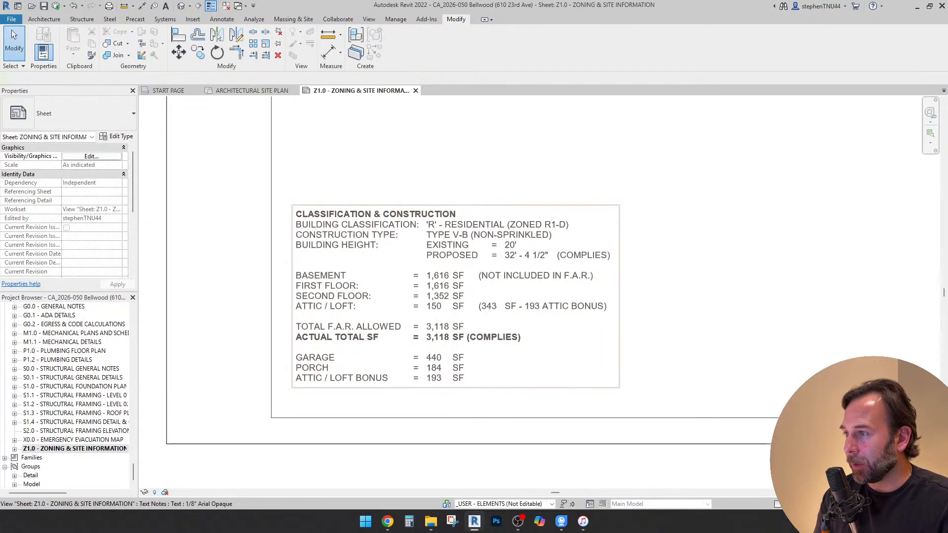
scroll(373, 331, down, 6)
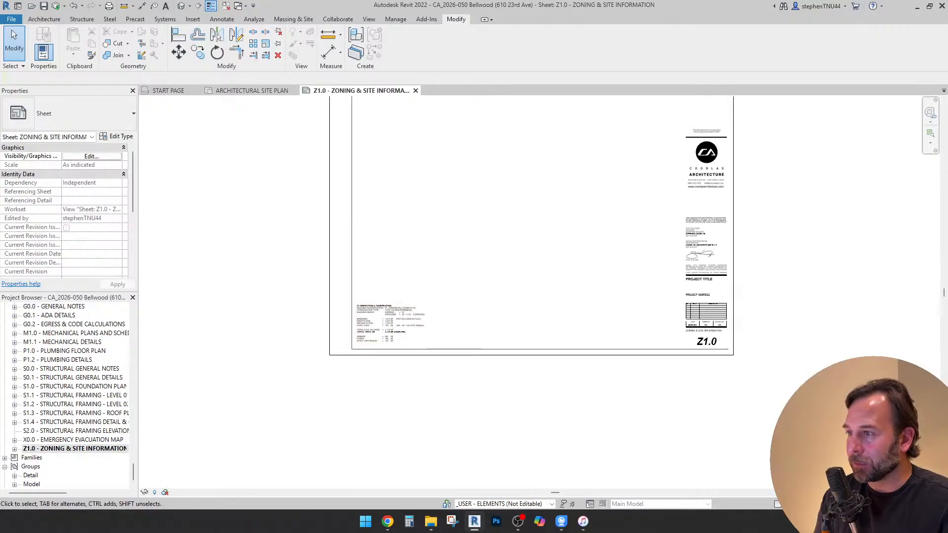
middle_drag(374, 331, 334, 380)
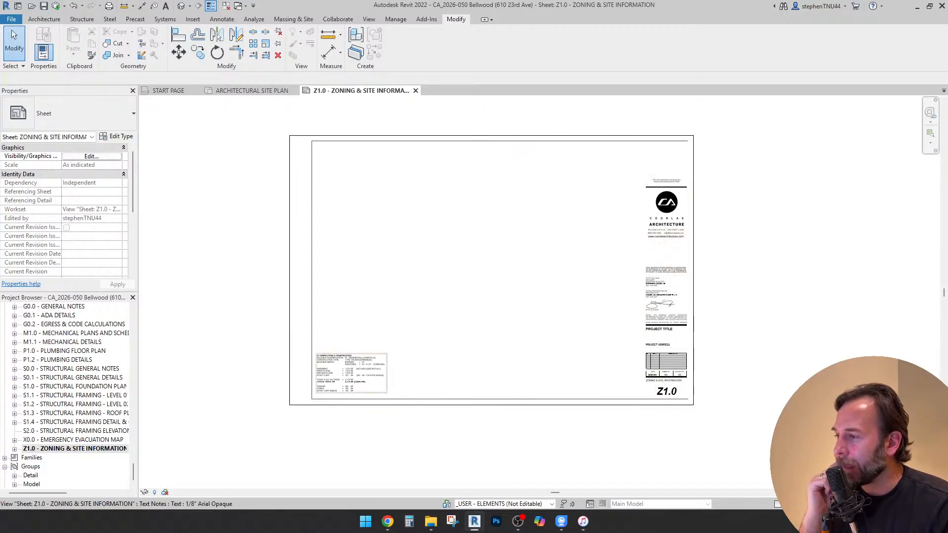
scroll(352, 374, up, 2)
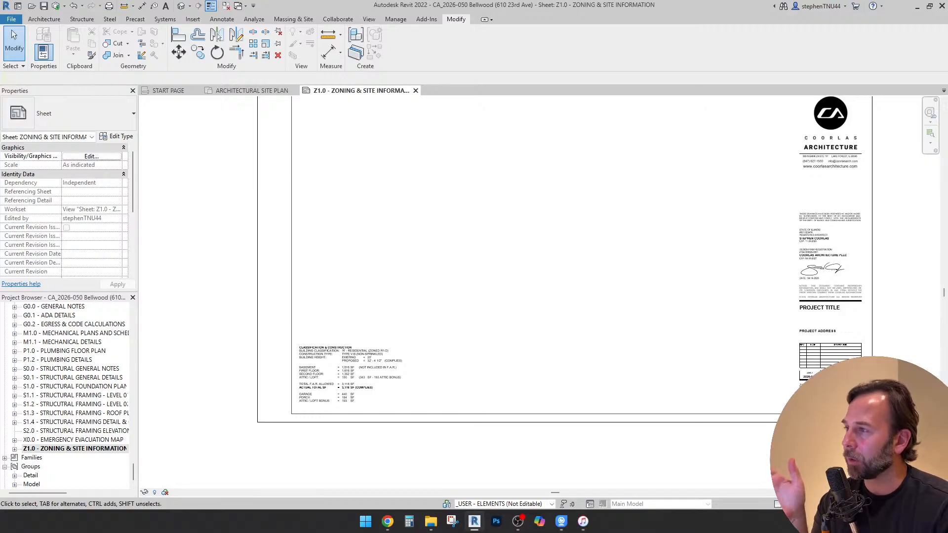
scroll(392, 257, down, 1)
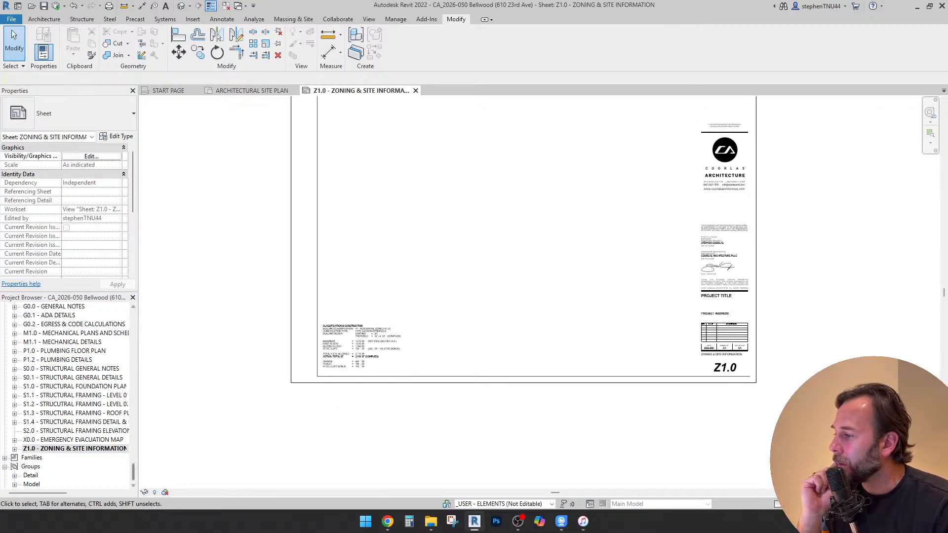
scroll(67, 395, up, 10)
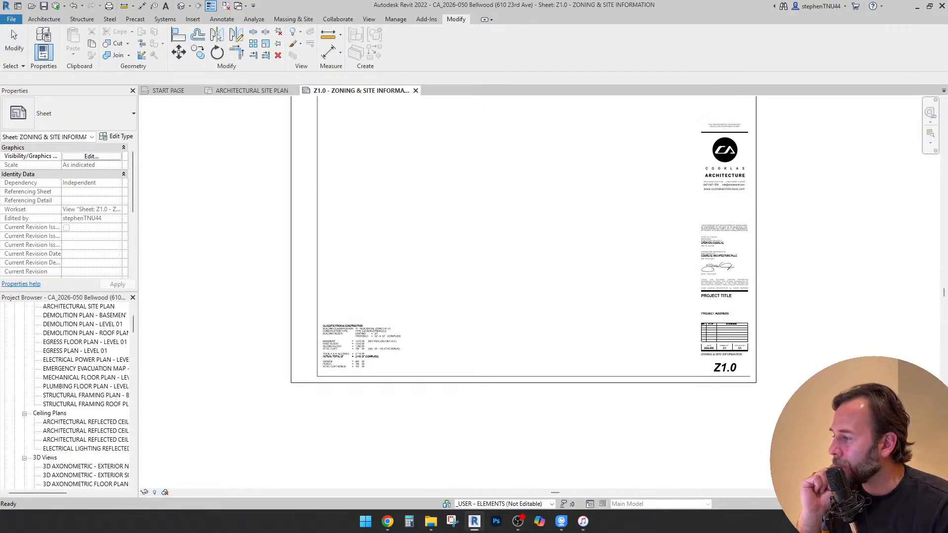
scroll(74, 385, down, 1)
scroll(74, 386, up, 4)
click(79, 369)
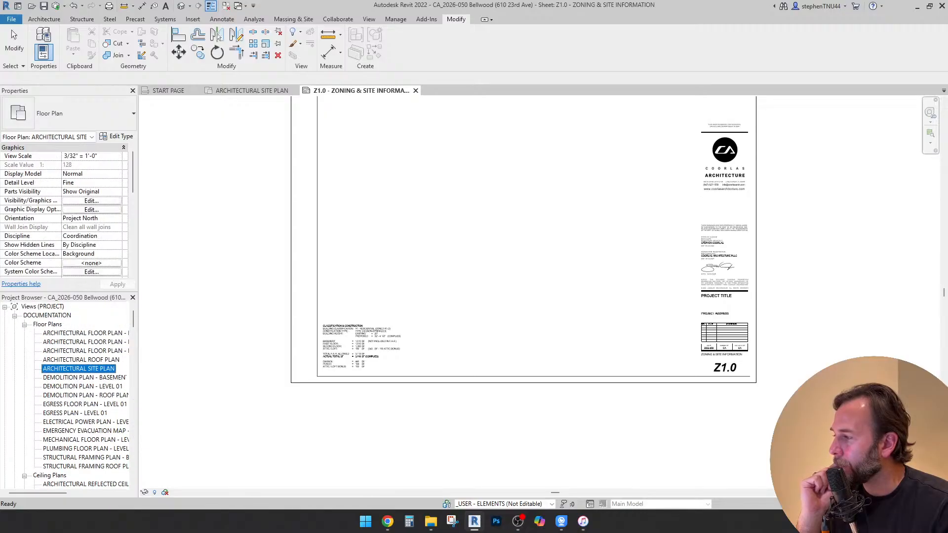
click(586, 246)
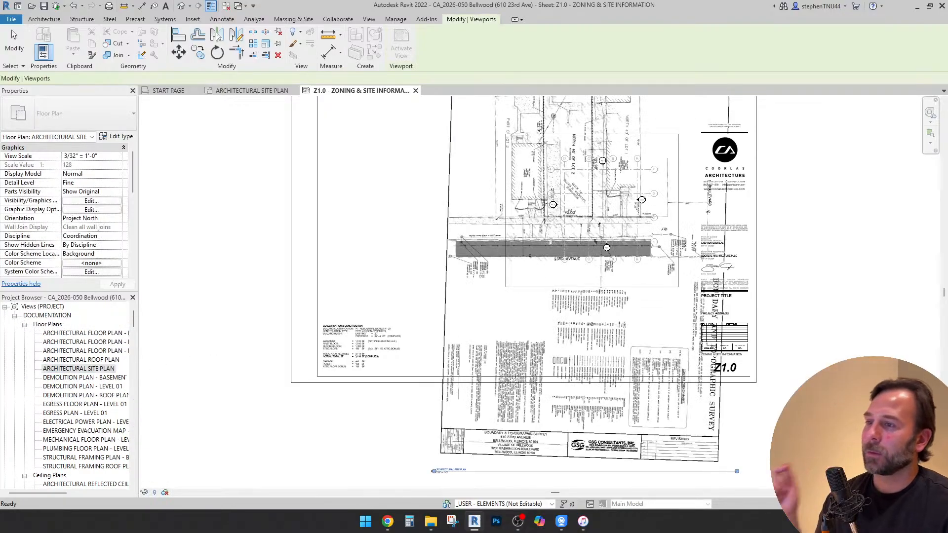
scroll(576, 304, down, 2)
key(Escape)
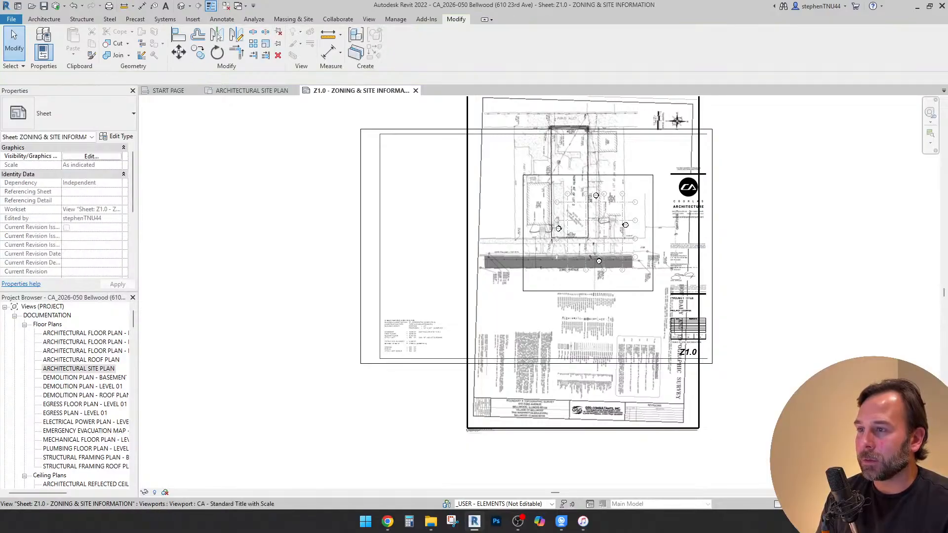
Shift the site plan viewport down beside the title block and inspect the lot's alley-side boundary with the view activated
drag(576, 304, 581, 312)
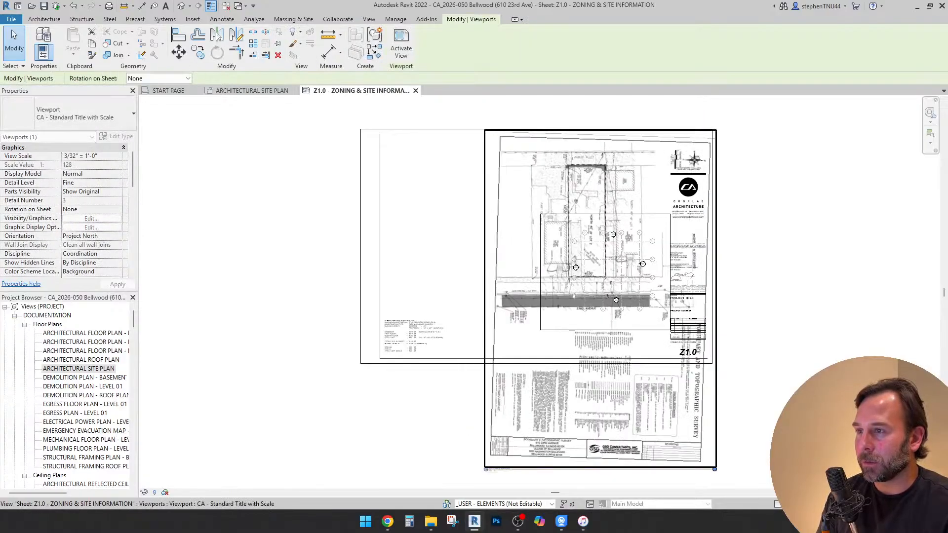
scroll(568, 237, up, 3)
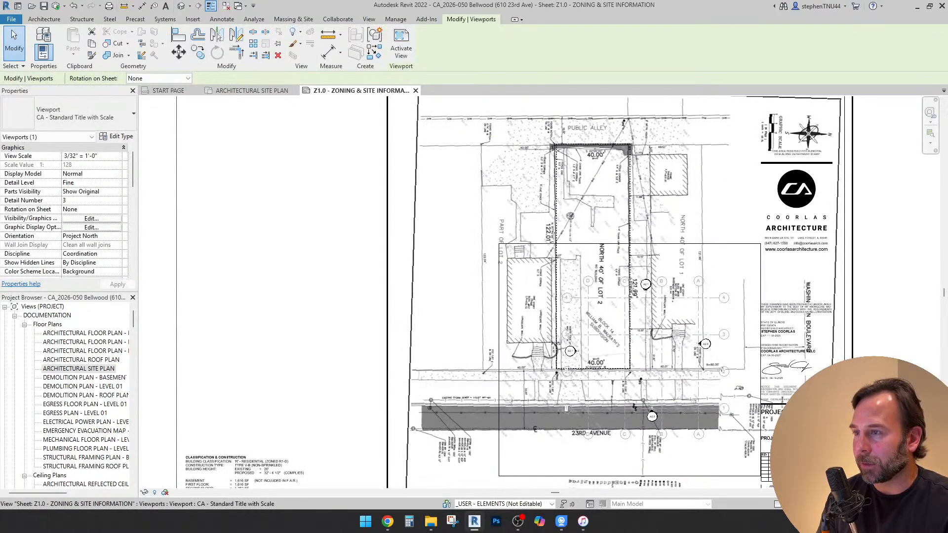
scroll(581, 153, up, 5)
double_click(550, 173)
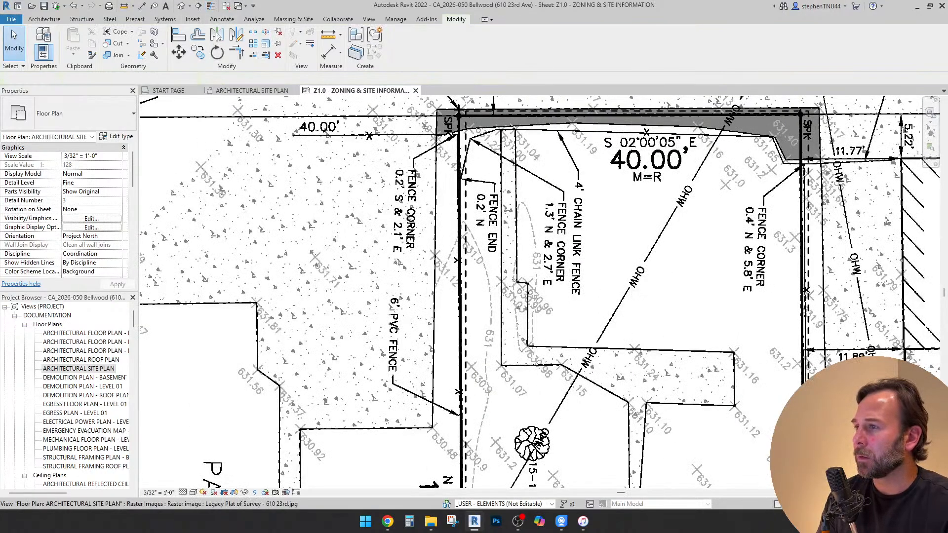
scroll(413, 105, down, 2)
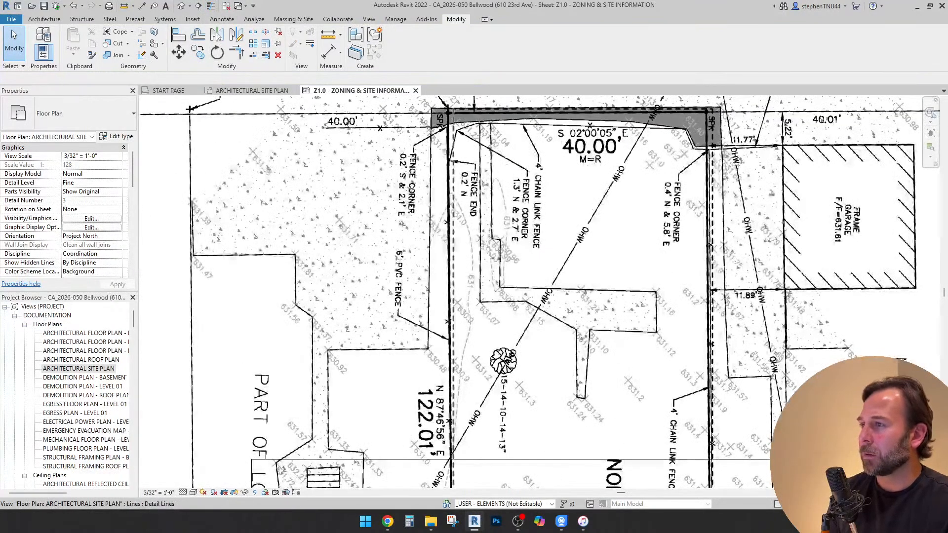
scroll(410, 171, down, 6)
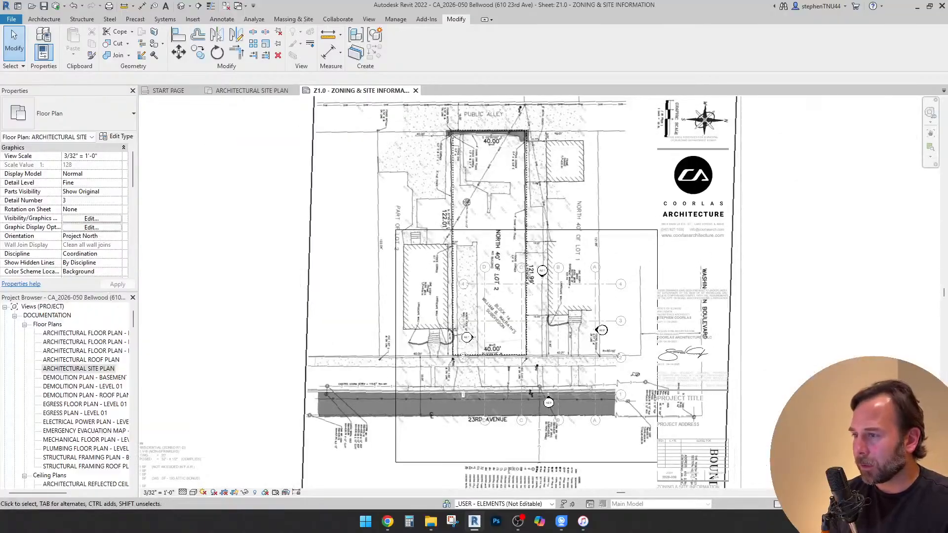
double_click(291, 197)
Set the site plan viewport's view scale to 1/8" = 1'-0"
click(355, 198)
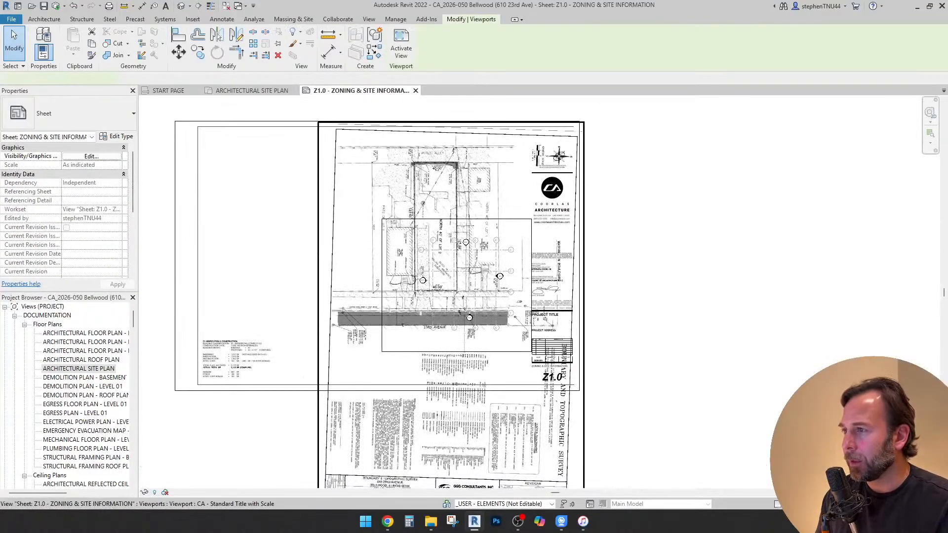
click(118, 156)
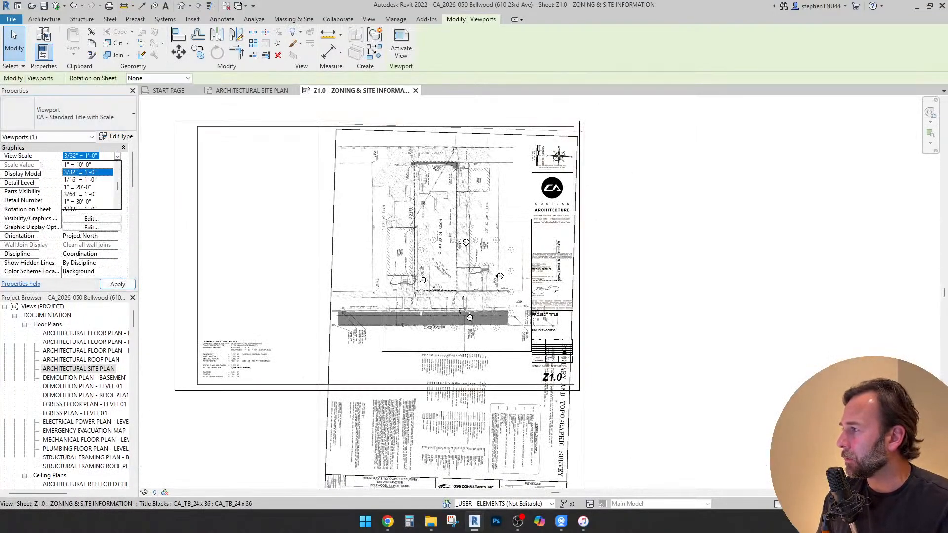
scroll(89, 188, up, 2)
click(87, 179)
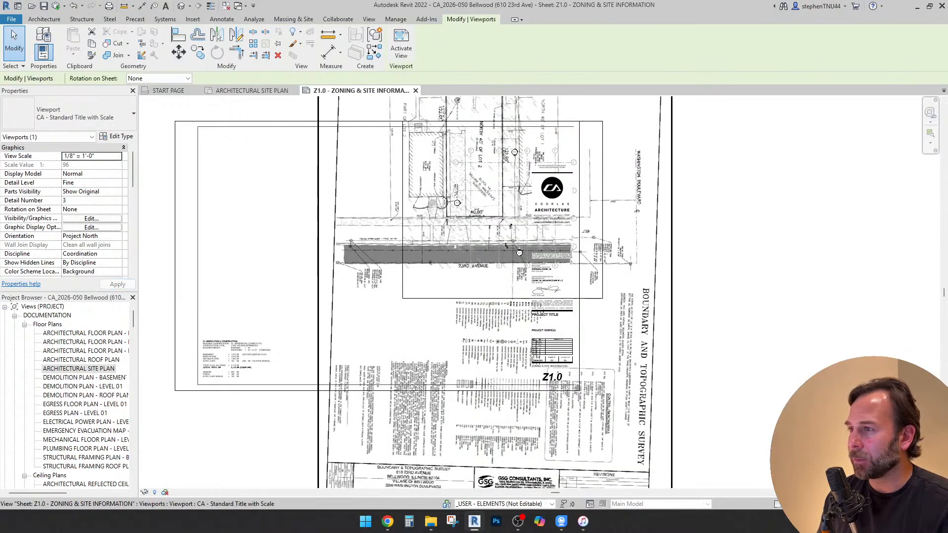
Reposition the site plan viewport so the lot, the public alley and 23rd Avenue fall within the sheet border
drag(654, 153, 623, 246)
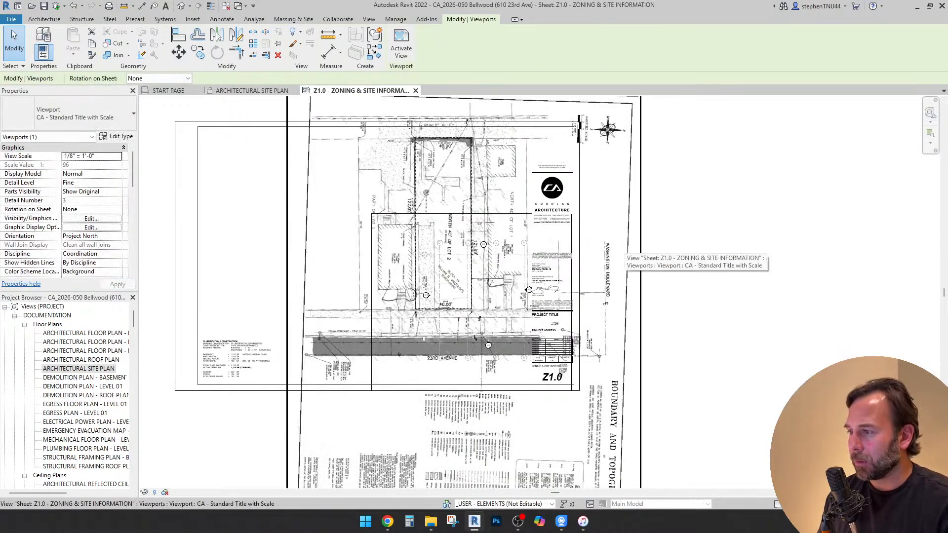
key(Down)
key(Down)
key(Down)
key(Down)
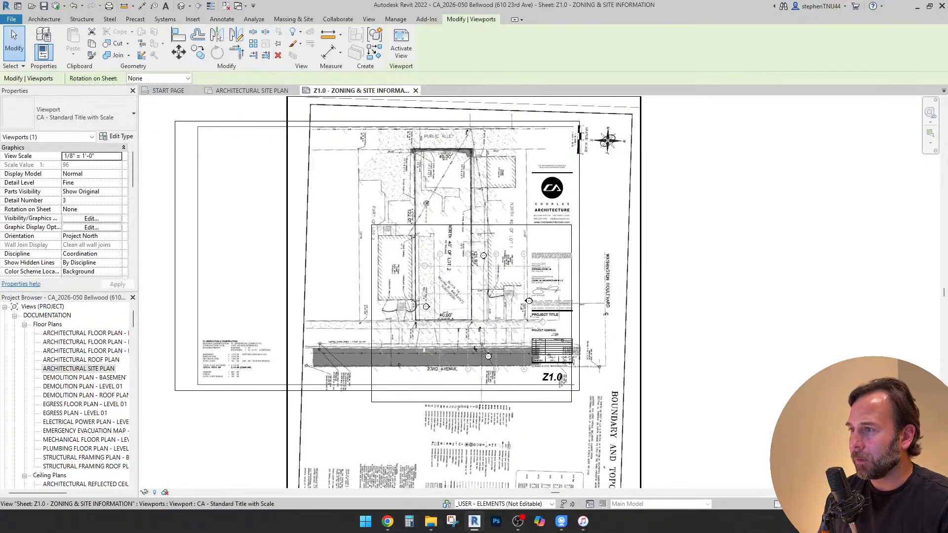
key(Down)
key(Down)
key(Left)
key(Down)
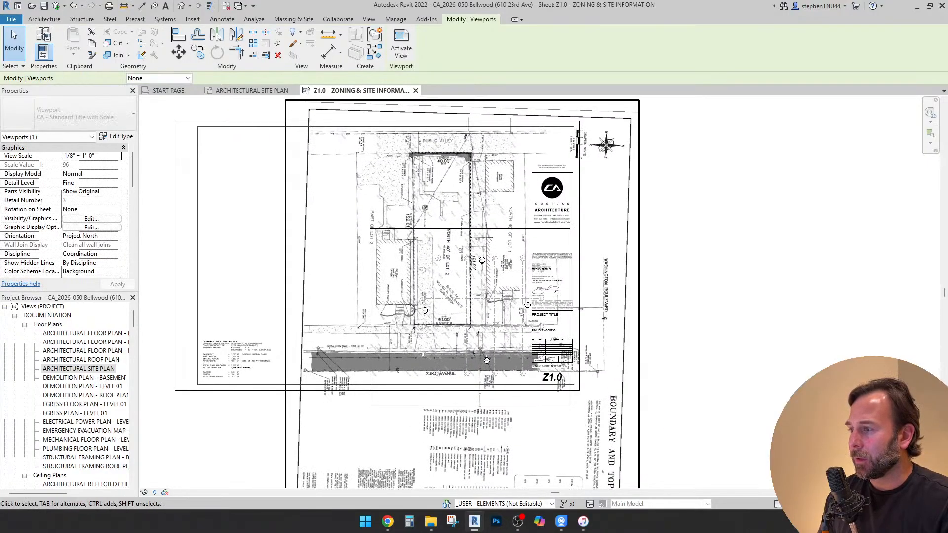
key(Left)
key(Left)
key(Down)
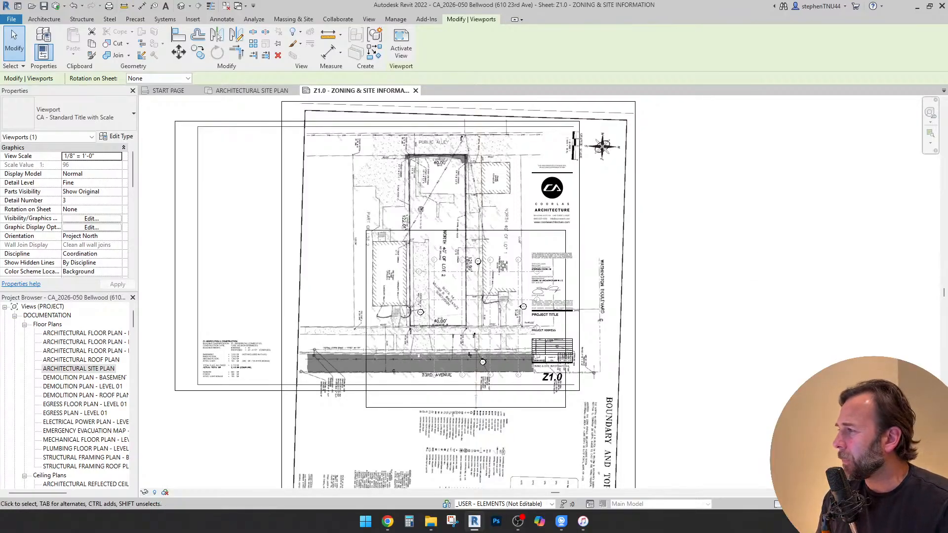
Try the site plan at 3/16" = 1'-0", moving the viewport to test whether the whole lot fits the sheet
click(118, 157)
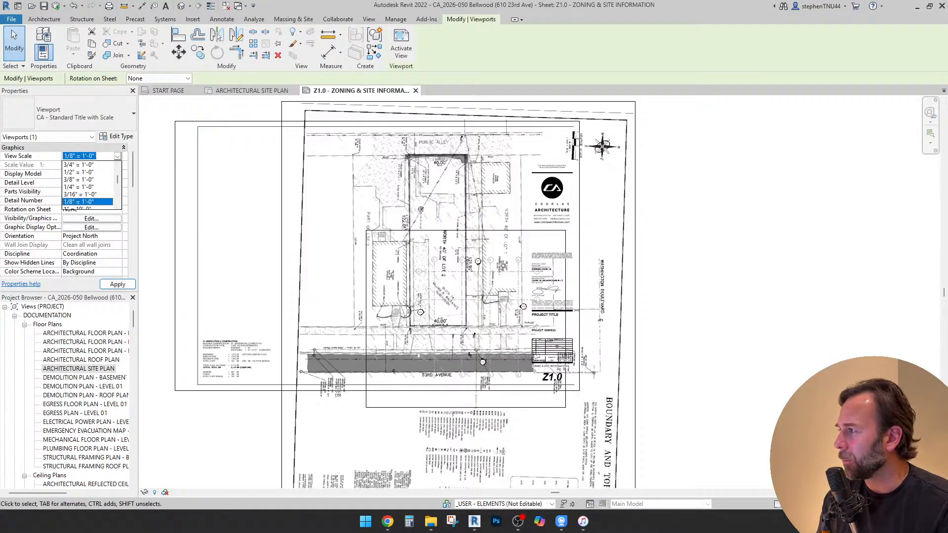
click(79, 194)
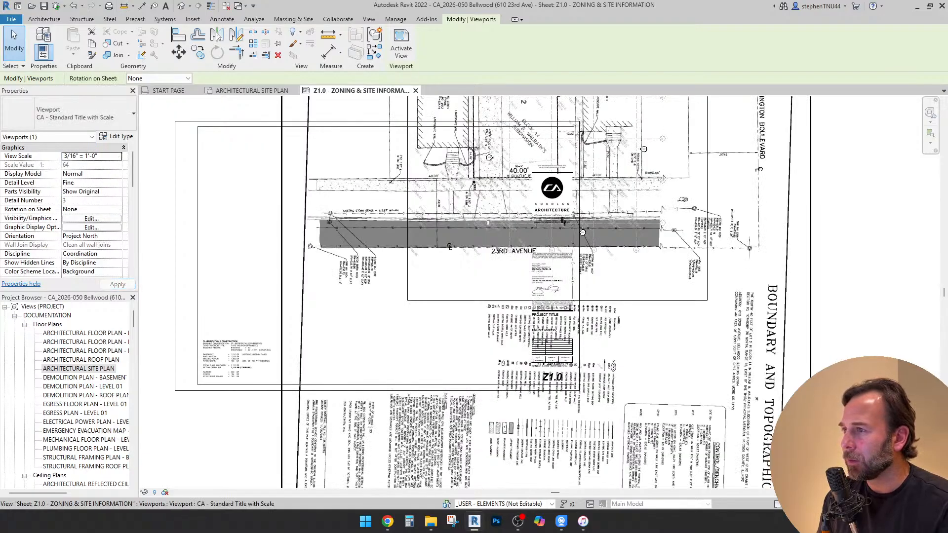
scroll(406, 223, down, 3)
drag(406, 223, 368, 341)
drag(482, 227, 482, 227)
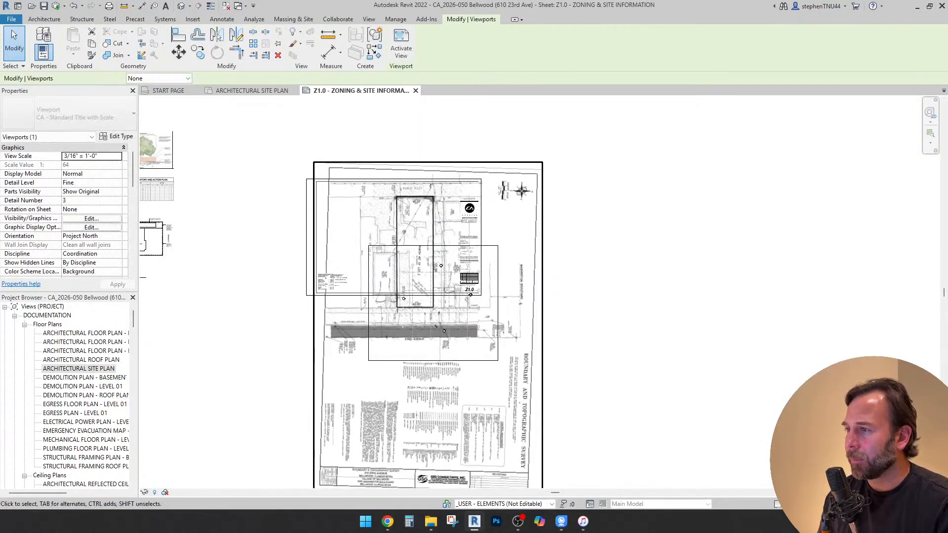
key(Up)
key(Up)
key(Up)
key(Up)
key(Up)
key(Up)
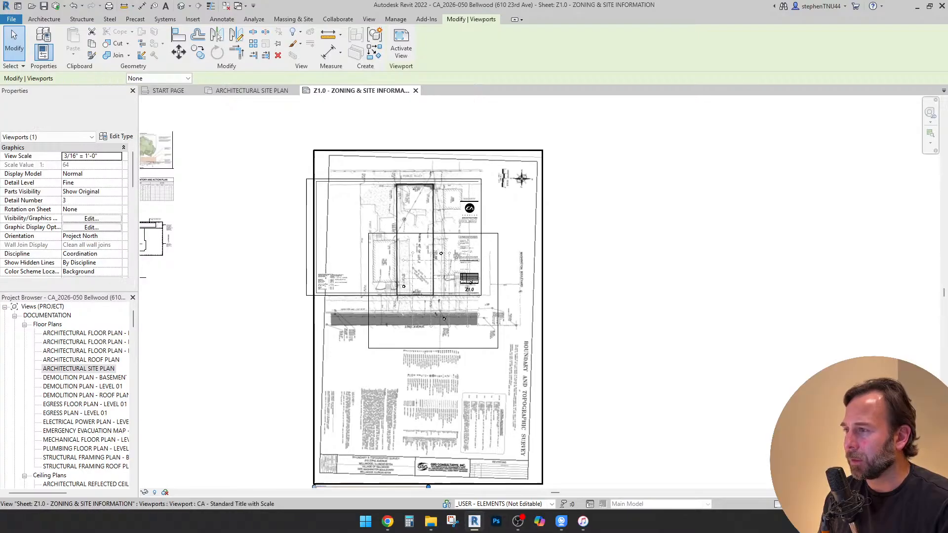
key(Up)
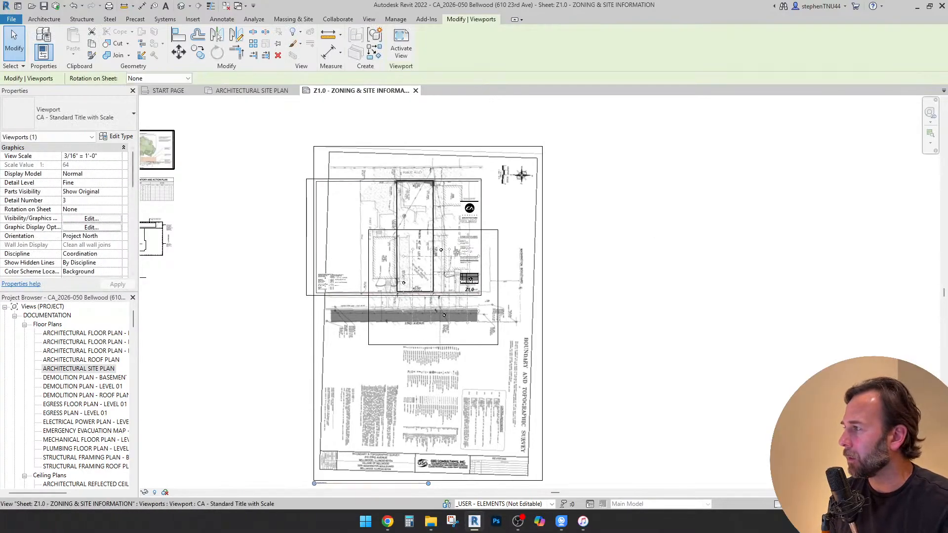
Return the site plan to the 1/8" = 1'-0" scale and move its viewport back over the sheet
click(86, 156)
click(117, 156)
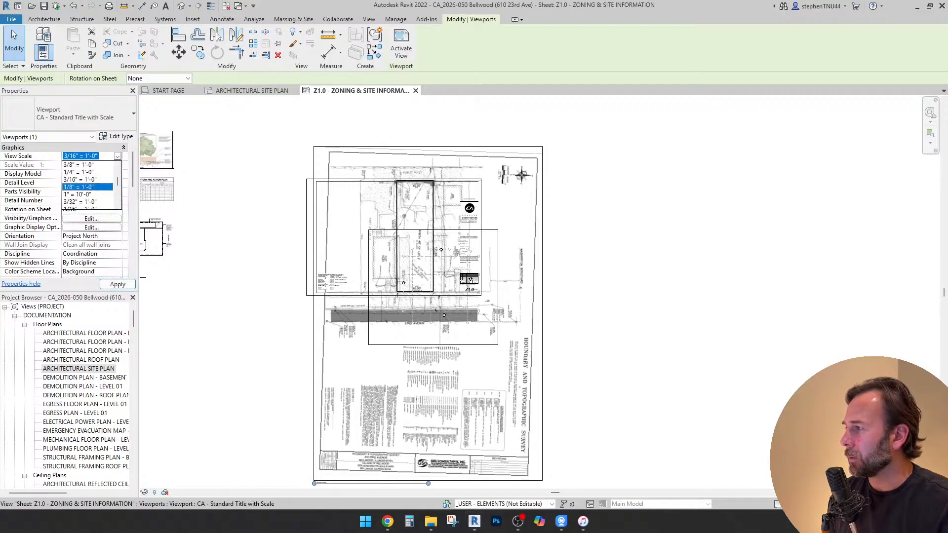
click(87, 186)
click(247, 247)
drag(390, 370, 422, 292)
key(Escape)
Examine the lot lines and survey dimensions from the public alley to the 23rd Avenue side of the lot
scroll(404, 203, up, 6)
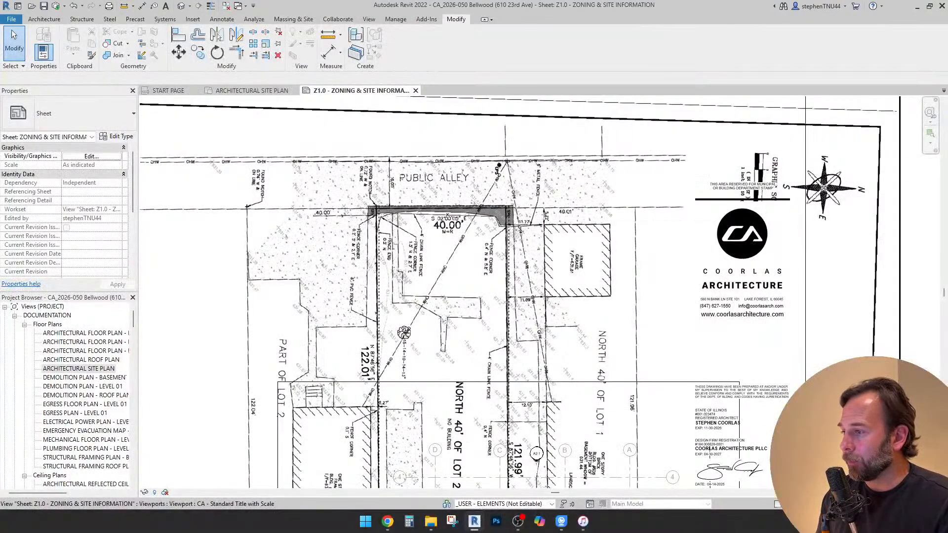
scroll(512, 213, down, 2)
scroll(459, 418, up, 4)
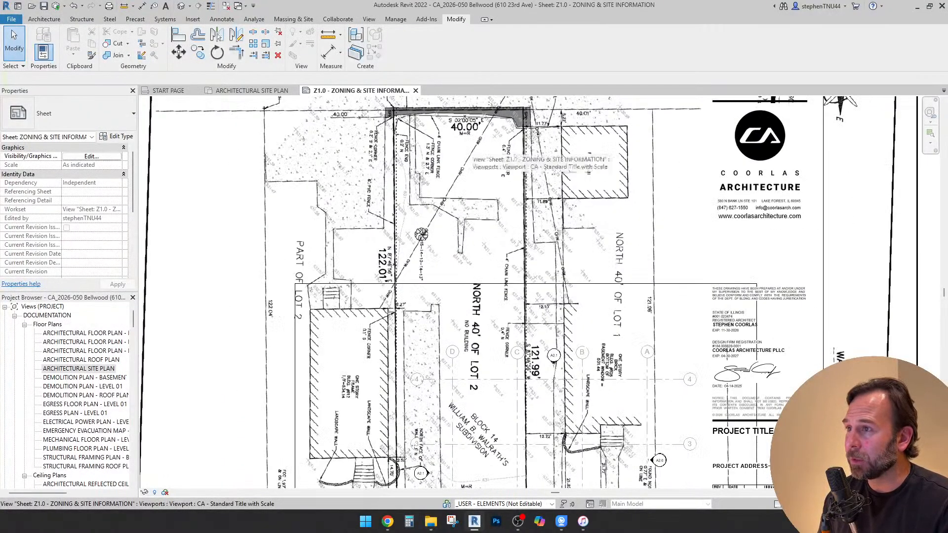
scroll(461, 153, down, 1)
scroll(414, 118, down, 1)
scroll(414, 118, up, 8)
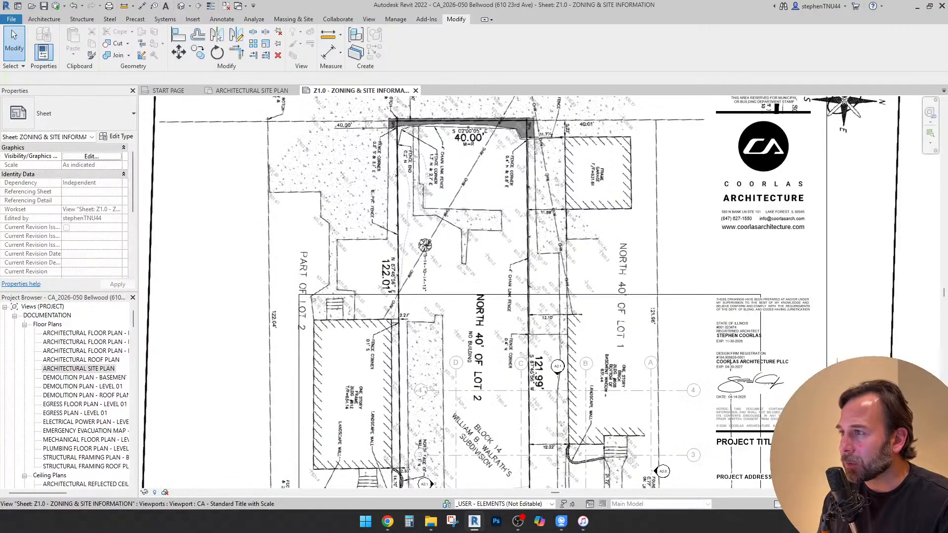
scroll(414, 118, down, 9)
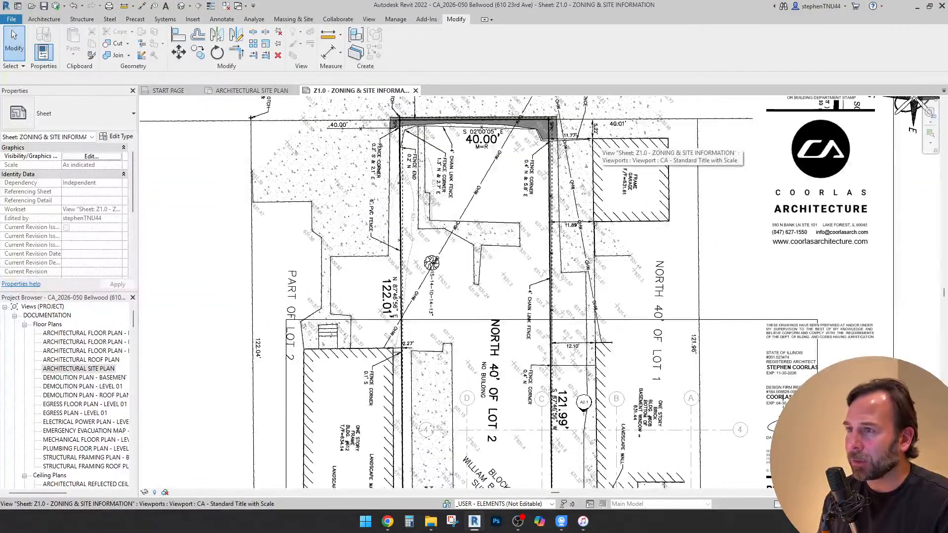
scroll(533, 449, up, 6)
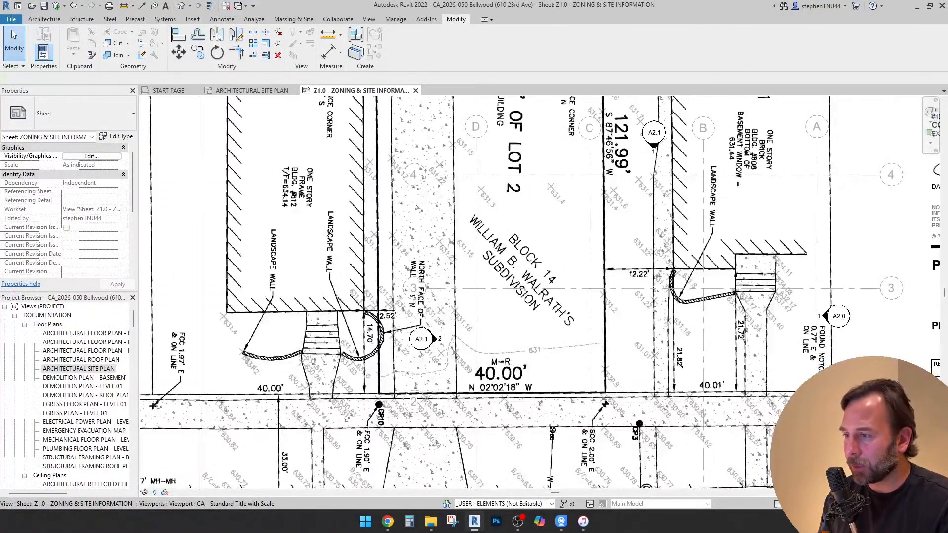
scroll(420, 388, up, 3)
Activate the site plan viewport and rotate the Legacy Plat of Survey image 0.5° about the lot corner near CP10 on the 23rd Avenue side
click(420, 387)
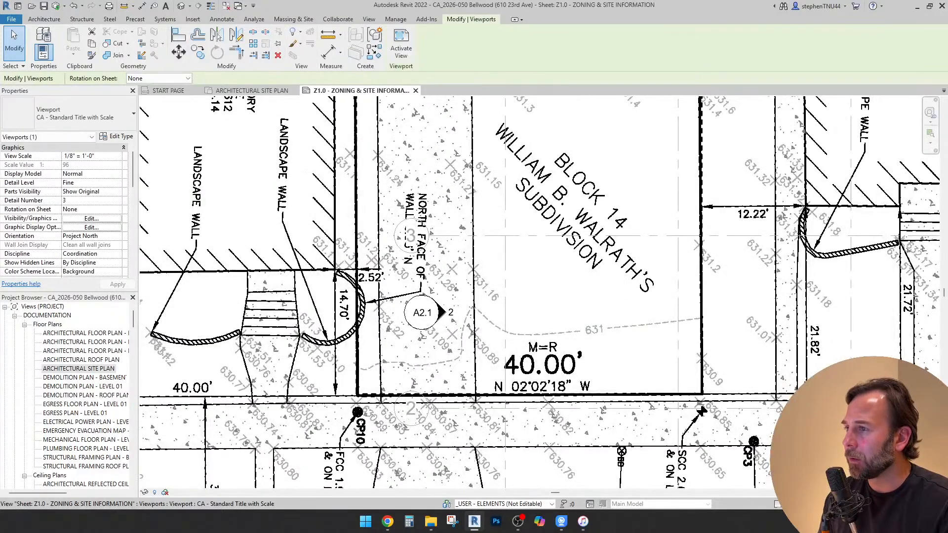
double_click(521, 205)
click(522, 205)
scroll(522, 205, down, 5)
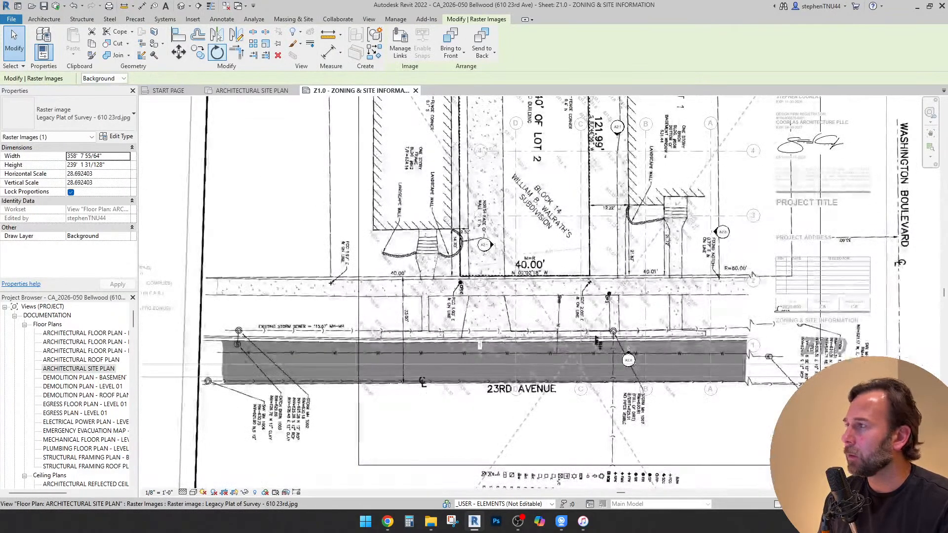
click(217, 52)
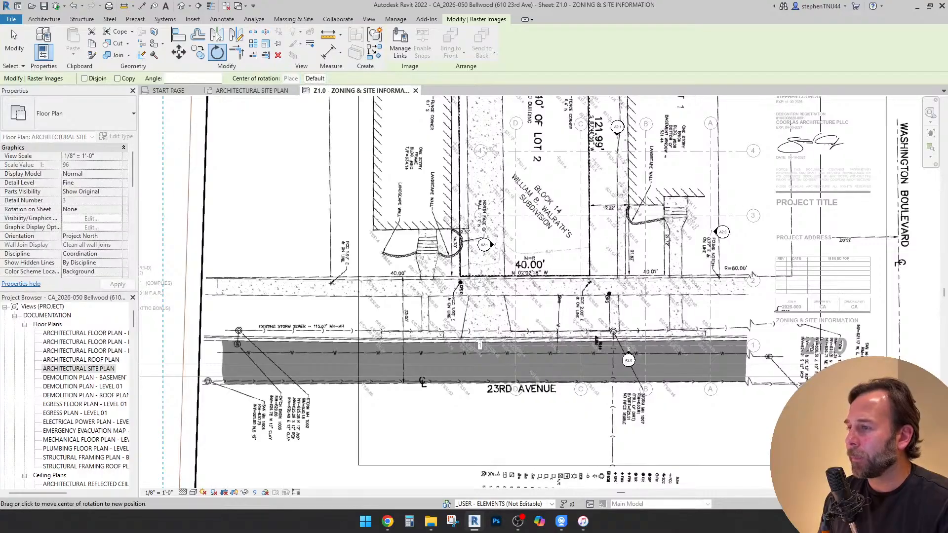
scroll(460, 269, up, 3)
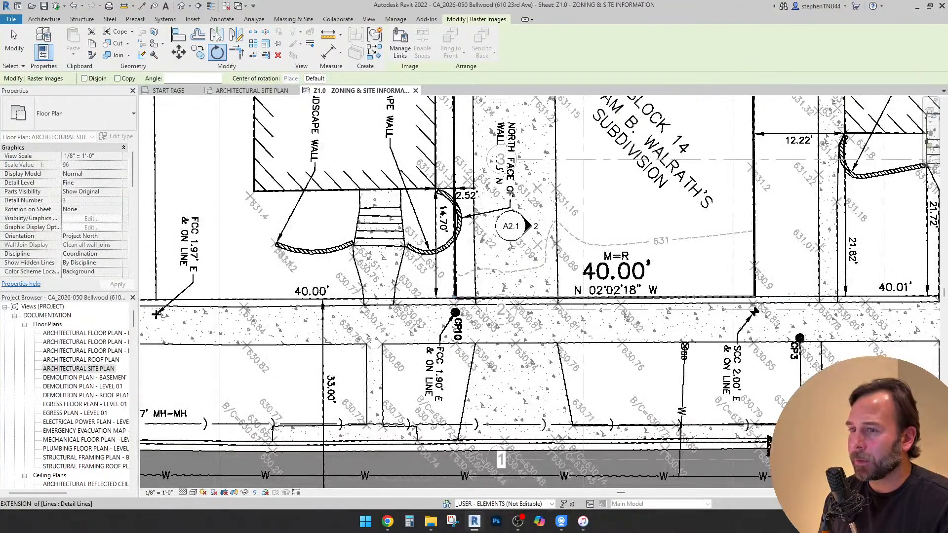
click(455, 297)
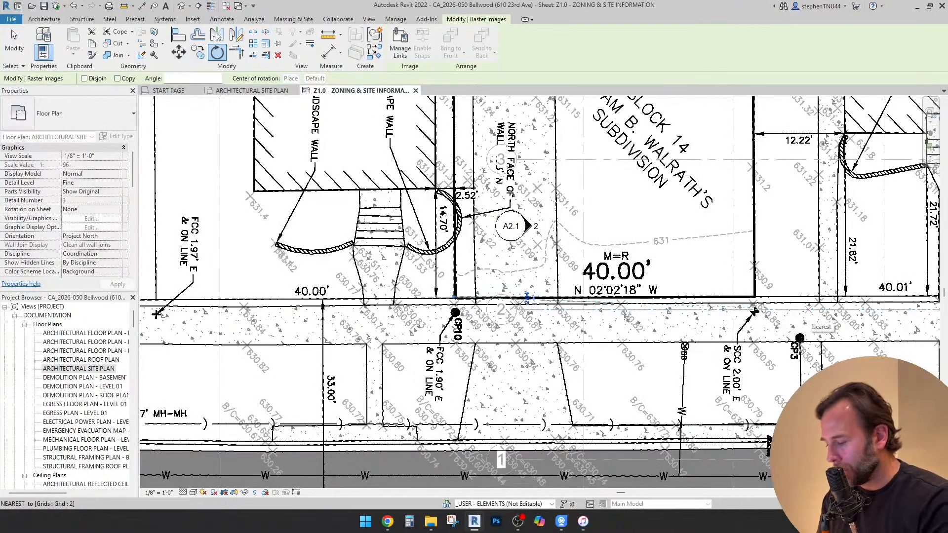
text(.5)
key(Return)
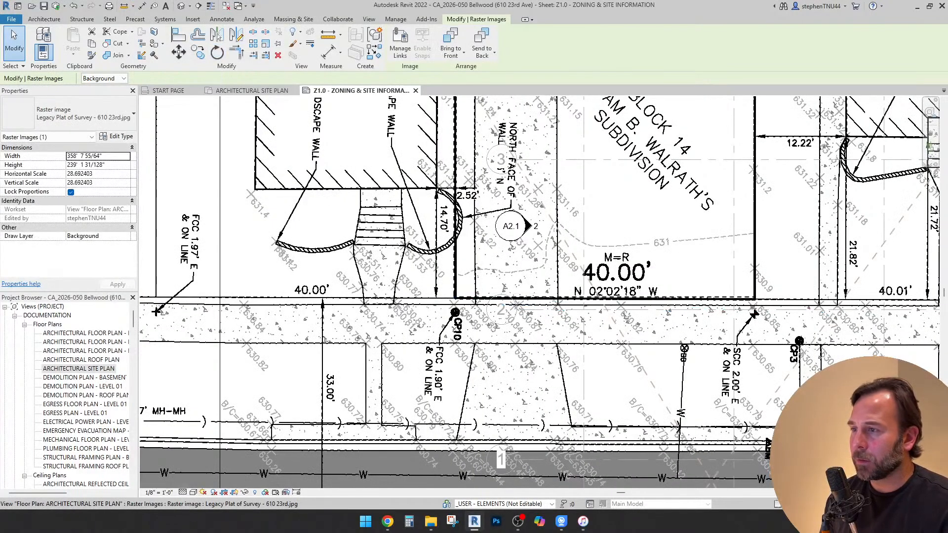
Check the rotated plat against the drawn lot lines from 23rd Avenue to the public alley, including its fit on the sheet
scroll(401, 365, down, 5)
scroll(381, 194, up, 6)
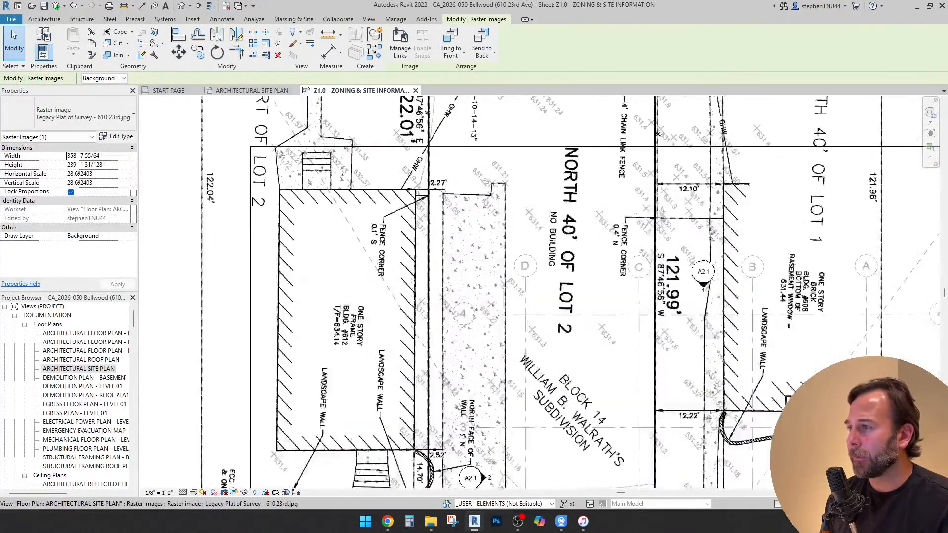
scroll(351, 276, down, 5)
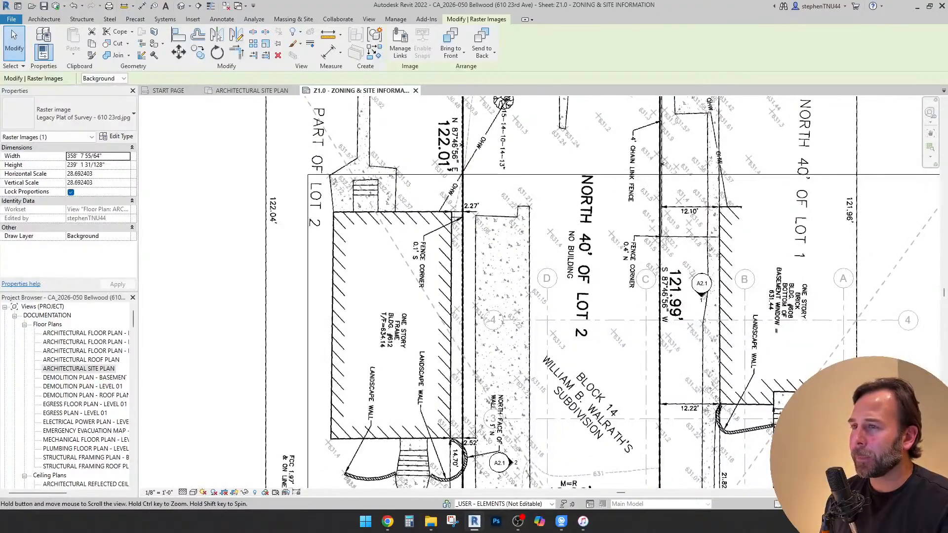
scroll(356, 118, up, 3)
middle_drag(524, 124, 496, 239)
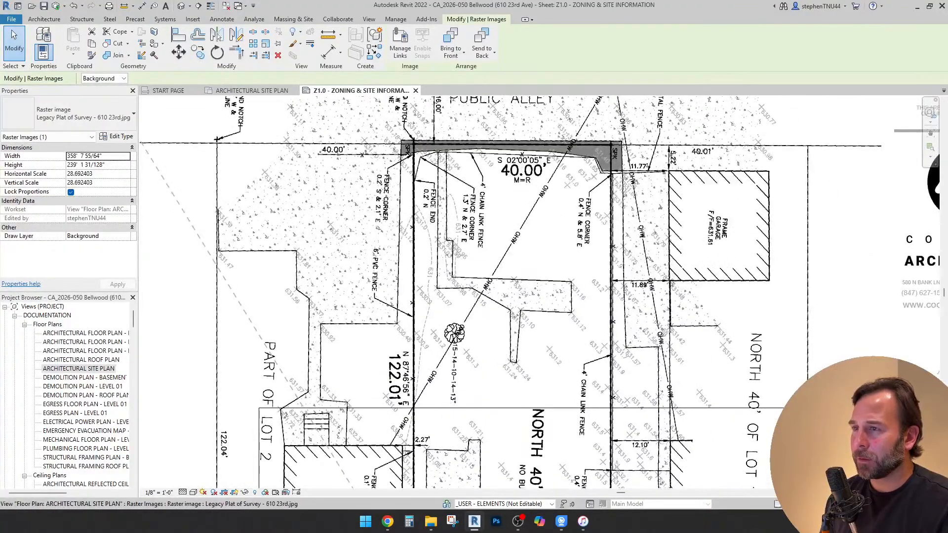
scroll(573, 168, up, 3)
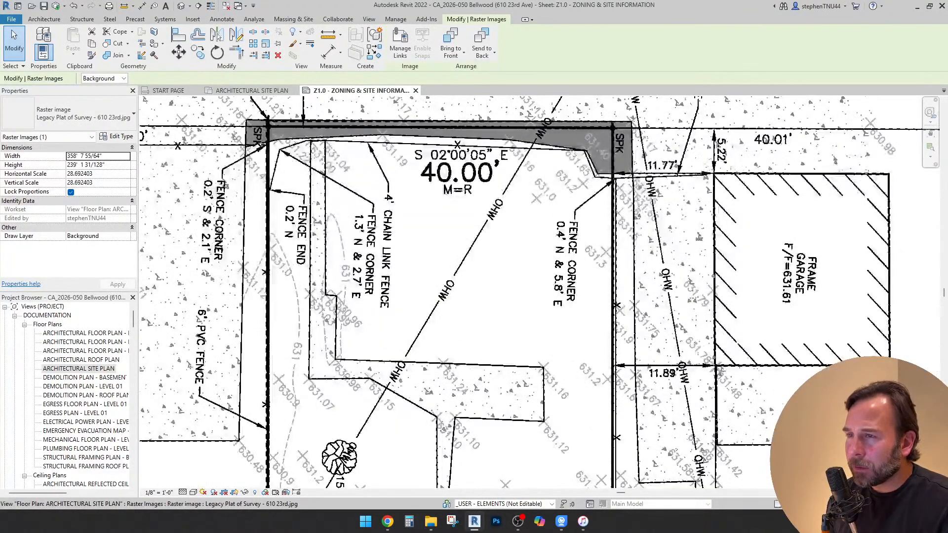
scroll(552, 182, down, 5)
scroll(560, 363, down, 5)
scroll(560, 363, up, 8)
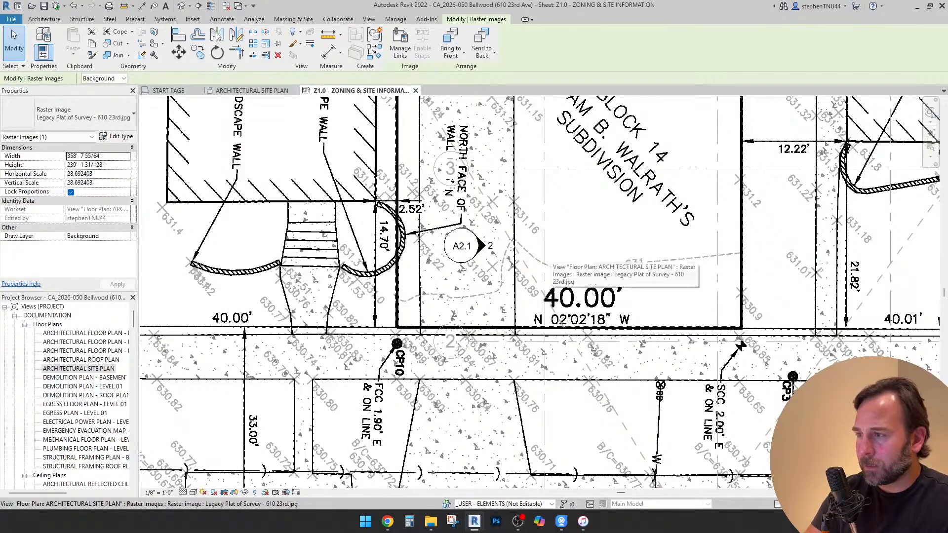
scroll(489, 331, down, 3)
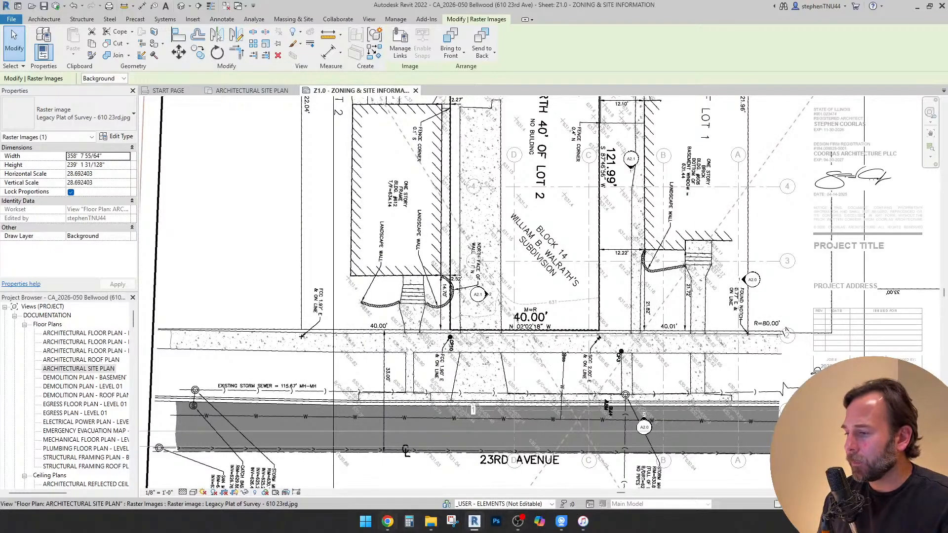
scroll(516, 245, down, 5)
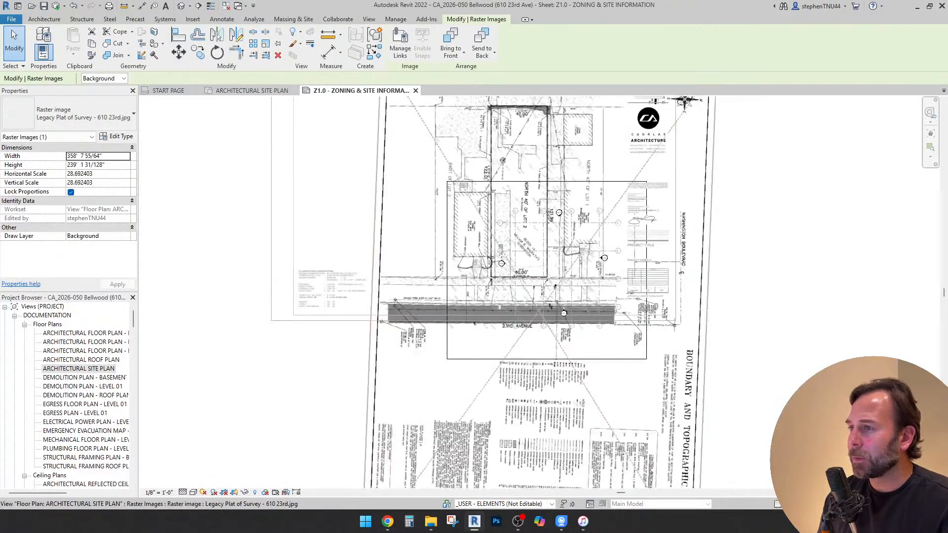
scroll(535, 267, down, 1)
key(Escape)
scroll(588, 264, down, 2)
scroll(557, 174, up, 5)
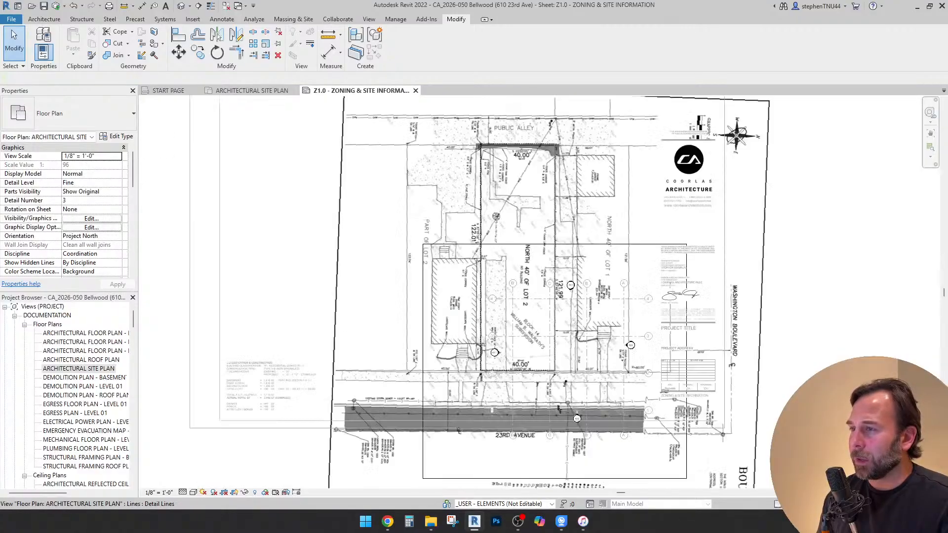
scroll(554, 175, up, 3)
Open the architectural site plan view and compare the drawn lot lines with the plat along the lot's sides and public alley end
click(252, 90)
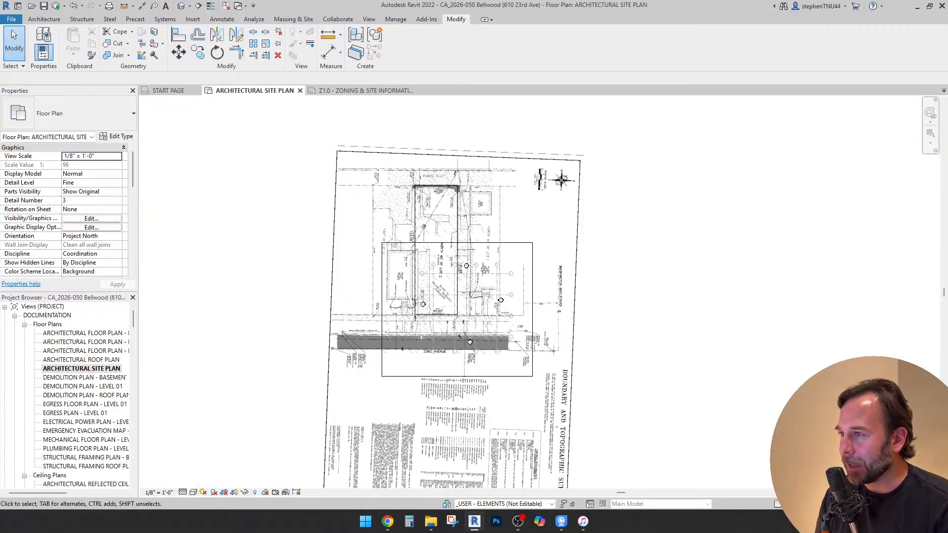
scroll(413, 209, up, 6)
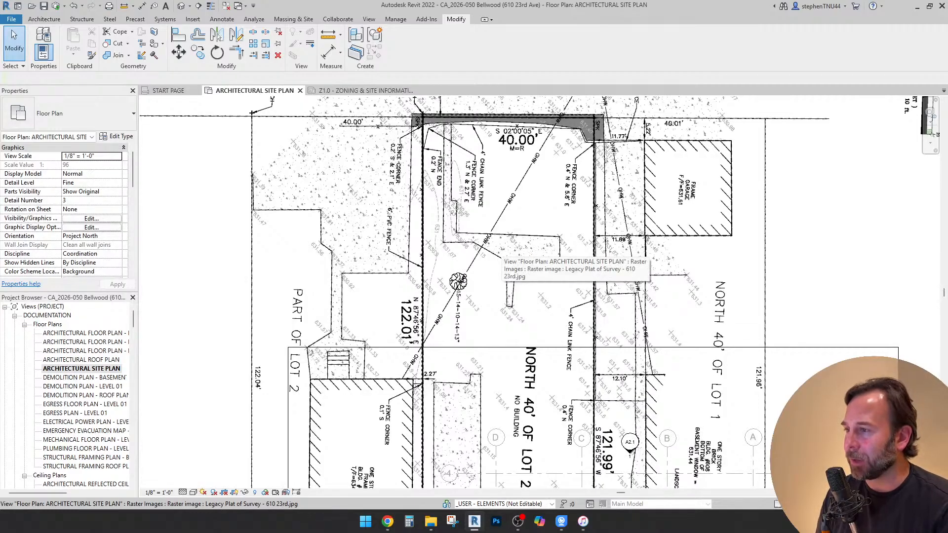
scroll(504, 251, down, 2)
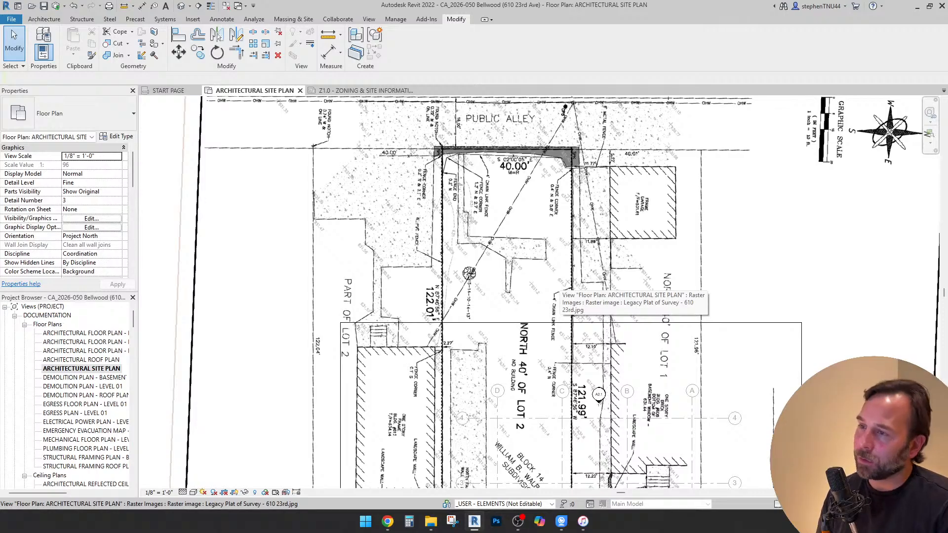
scroll(482, 163, down, 3)
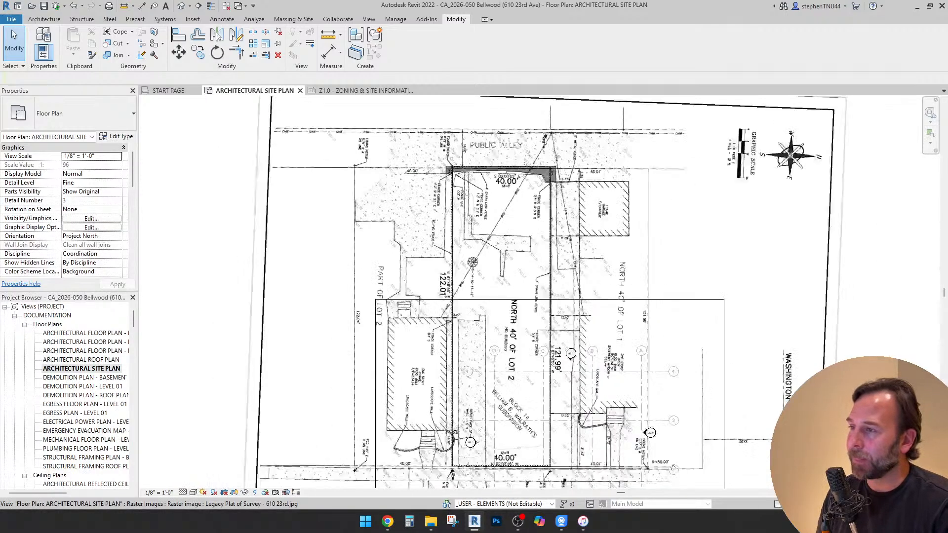
scroll(485, 247, up, 2)
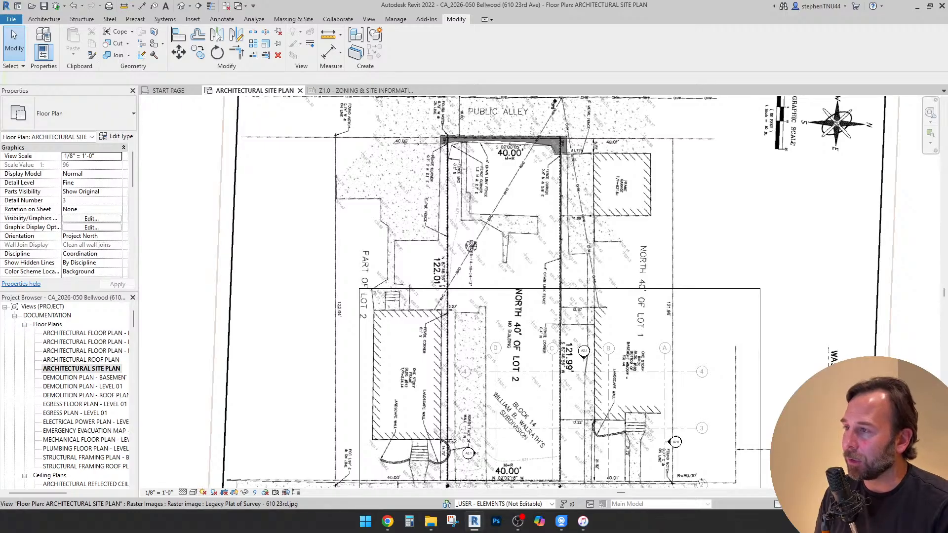
scroll(494, 242, down, 2)
scroll(524, 229, up, 7)
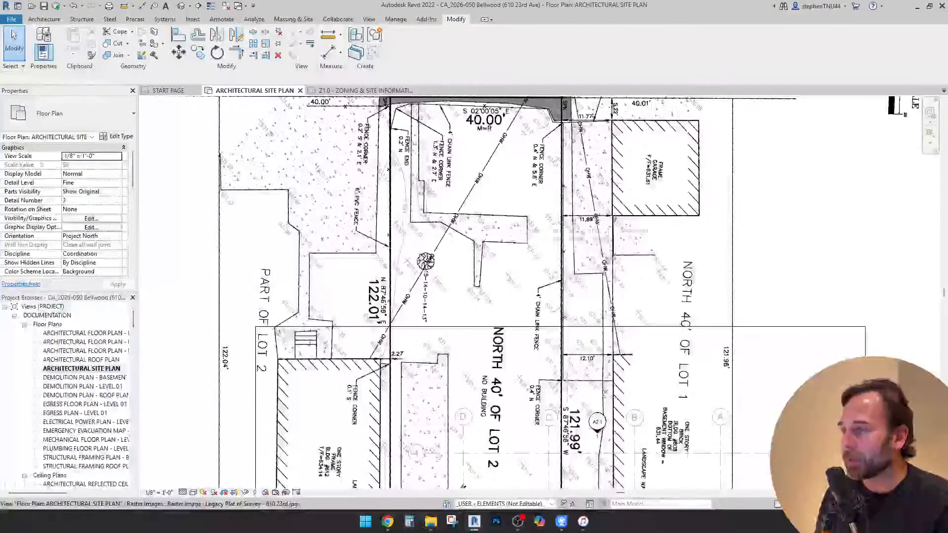
scroll(420, 231, up, 1)
middle_drag(425, 165, 419, 253)
scroll(419, 253, down, 1)
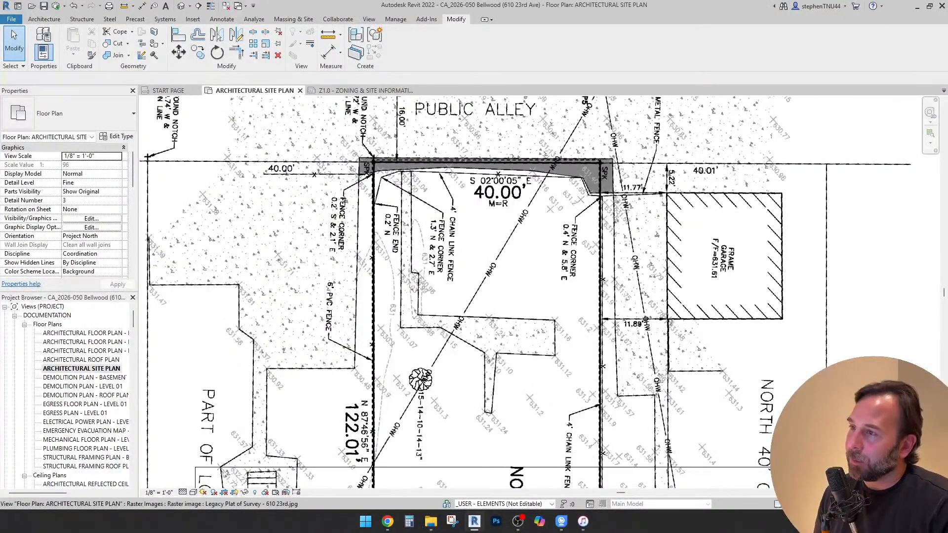
Try to scale the plat image graphically from the lot corner at the public alley using the opposite corner near 23rd Avenue
scroll(474, 163, up, 1)
click(436, 119)
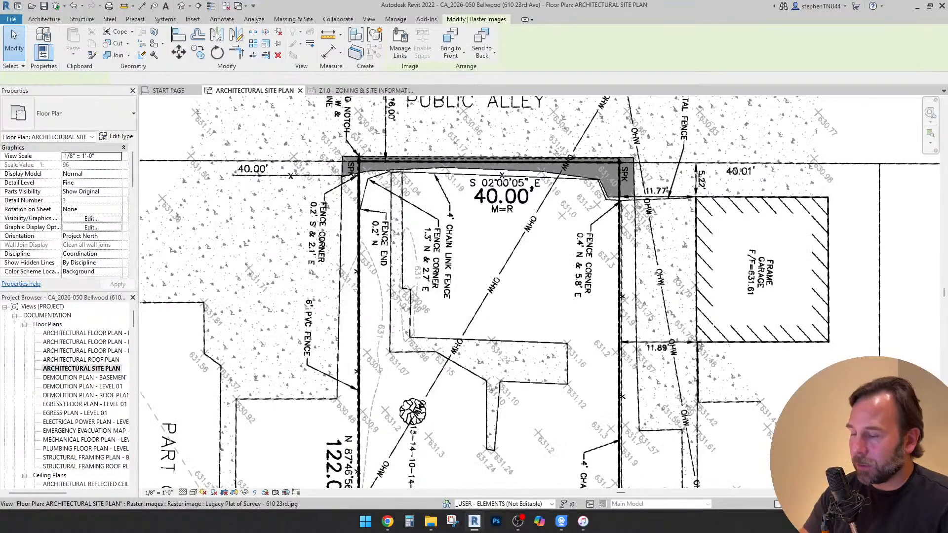
scroll(436, 117, up, 2)
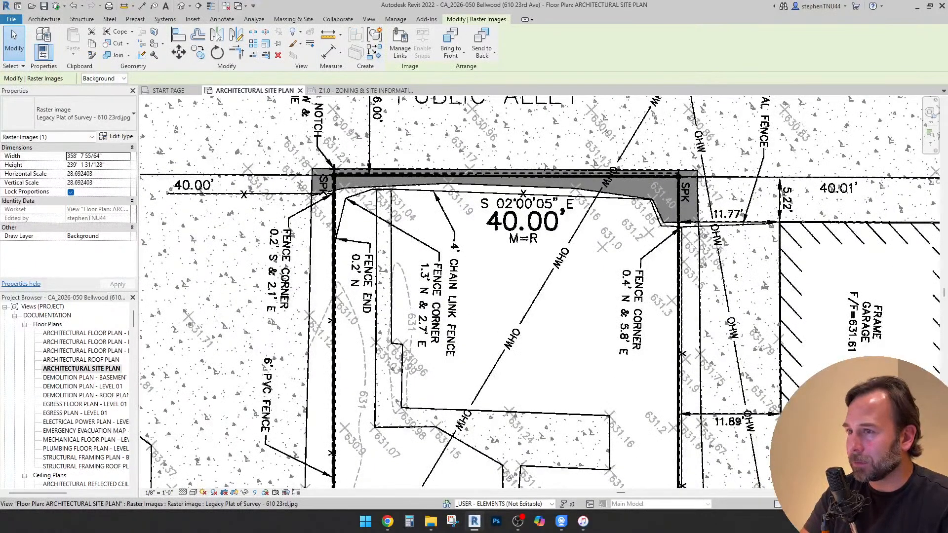
scroll(454, 155, down, 6)
scroll(427, 152, up, 6)
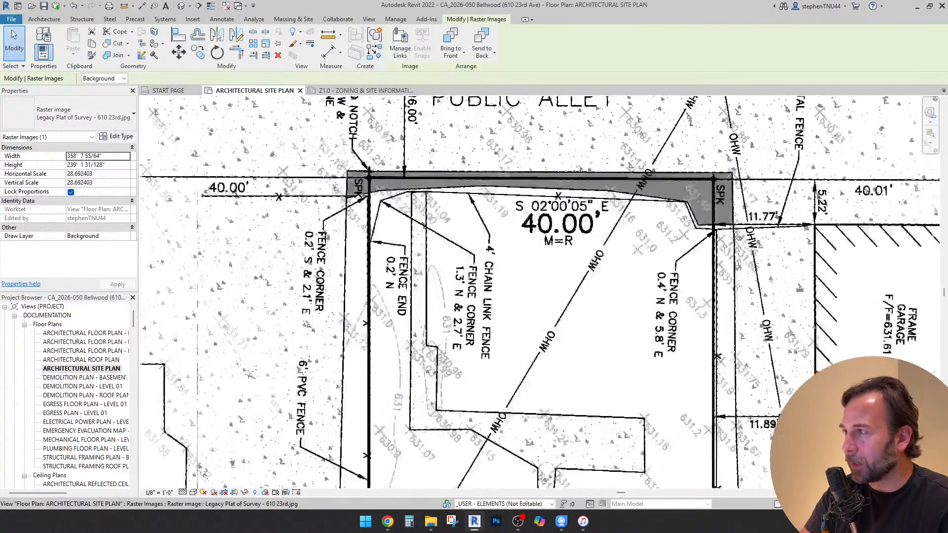
click(265, 44)
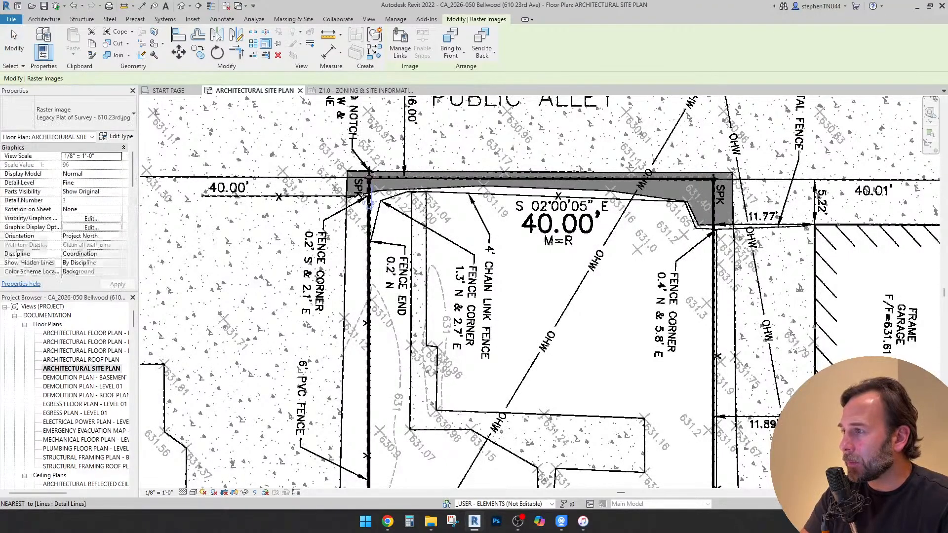
click(370, 177)
scroll(519, 222, down, 6)
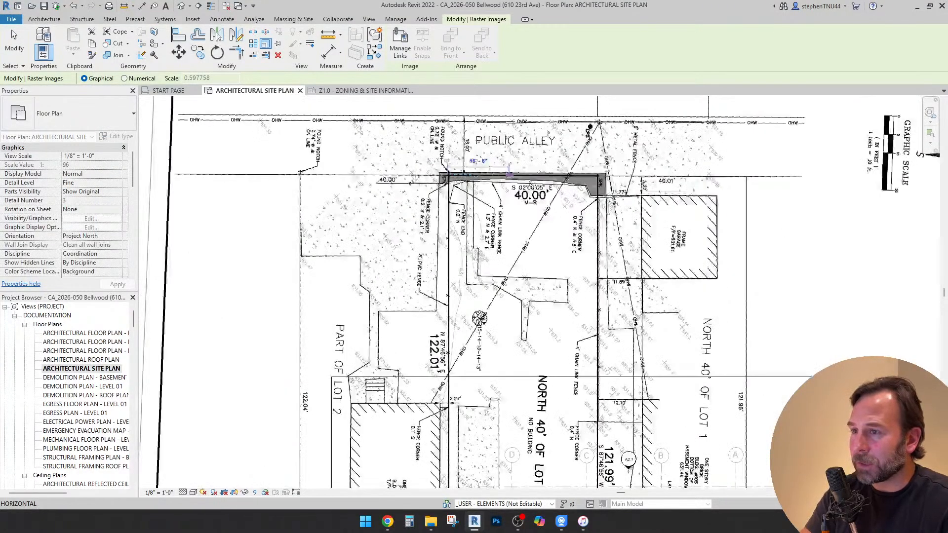
scroll(559, 377, up, 6)
scroll(560, 370, up, 5)
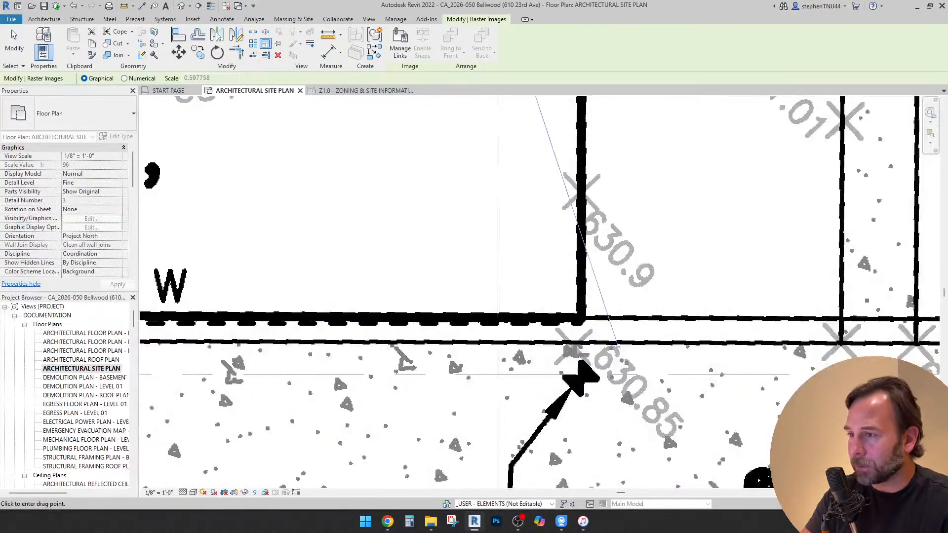
click(618, 348)
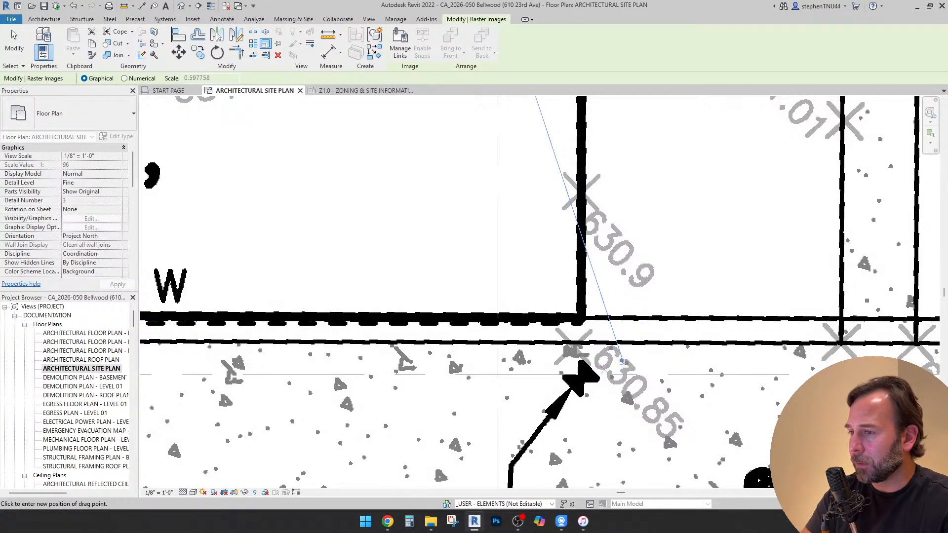
click(623, 362)
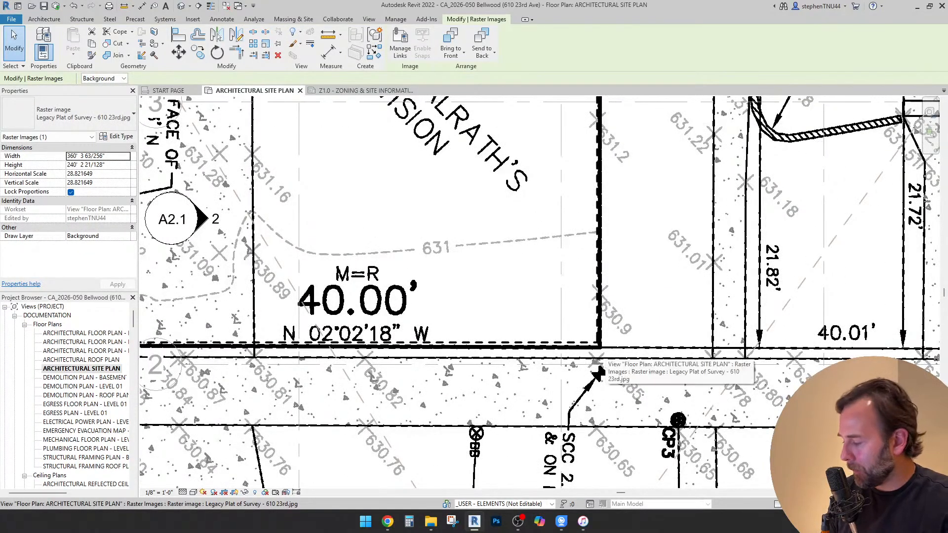
key(Escape)
Inspect how the plat lines up with the drawn lot lines, from the 23rd Avenue frontage up to the fence corner at the alley
scroll(598, 371, up, 4)
scroll(532, 323, down, 3)
middle_drag(276, 252, 530, 334)
scroll(529, 334, down, 1)
scroll(423, 354, down, 4)
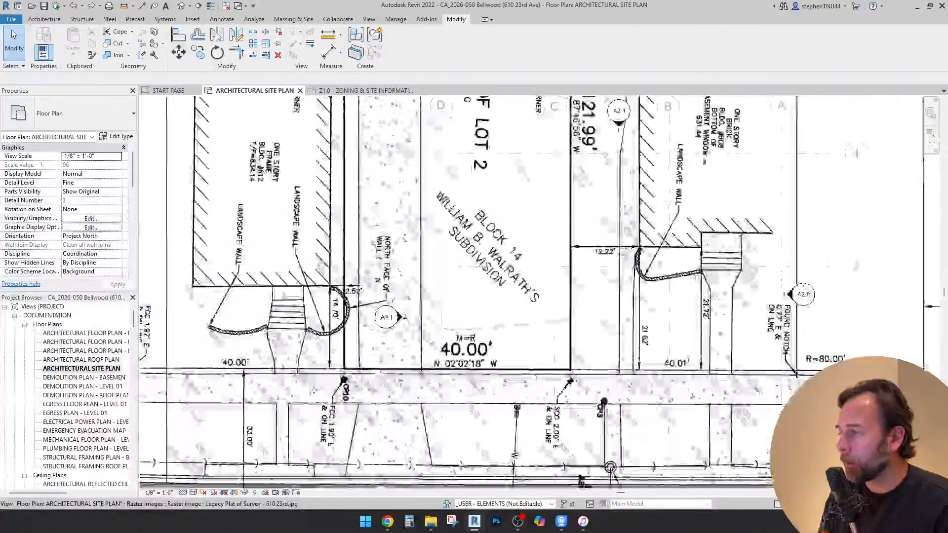
middle_drag(423, 346, 489, 497)
scroll(444, 193, up, 3)
middle_drag(444, 192, 495, 439)
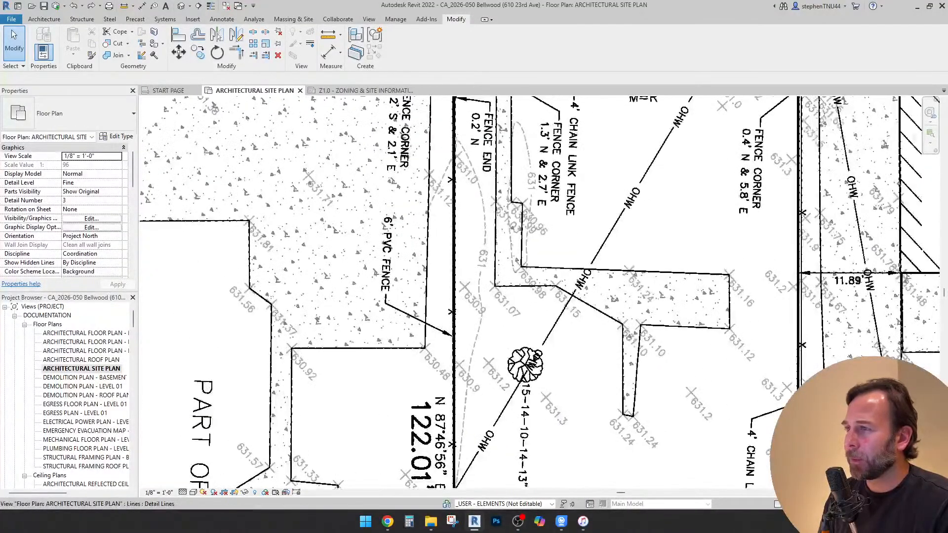
scroll(486, 114, up, 4)
middle_drag(487, 113, 486, 285)
scroll(486, 285, down, 1)
scroll(452, 150, up, 4)
scroll(425, 198, down, 1)
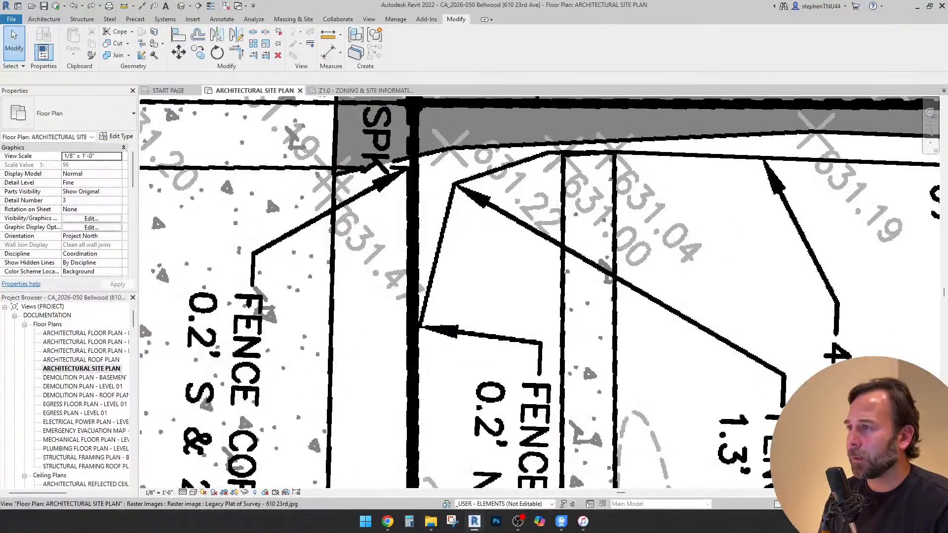
scroll(415, 189, down, 4)
Select the connected detail lines of the lot boundary and set their line style to (9) Extra Bold Dashed
click(415, 189)
key(Escape)
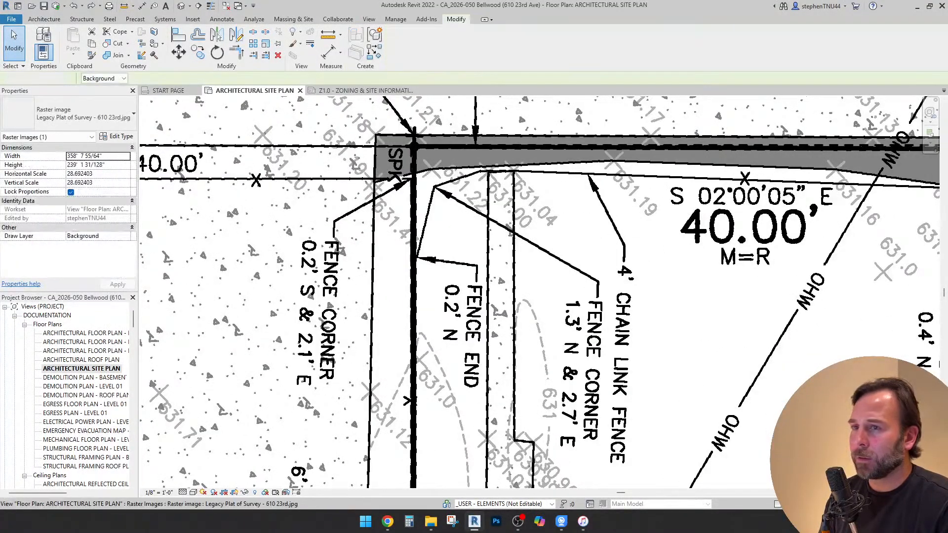
key(Tab)
click(414, 190)
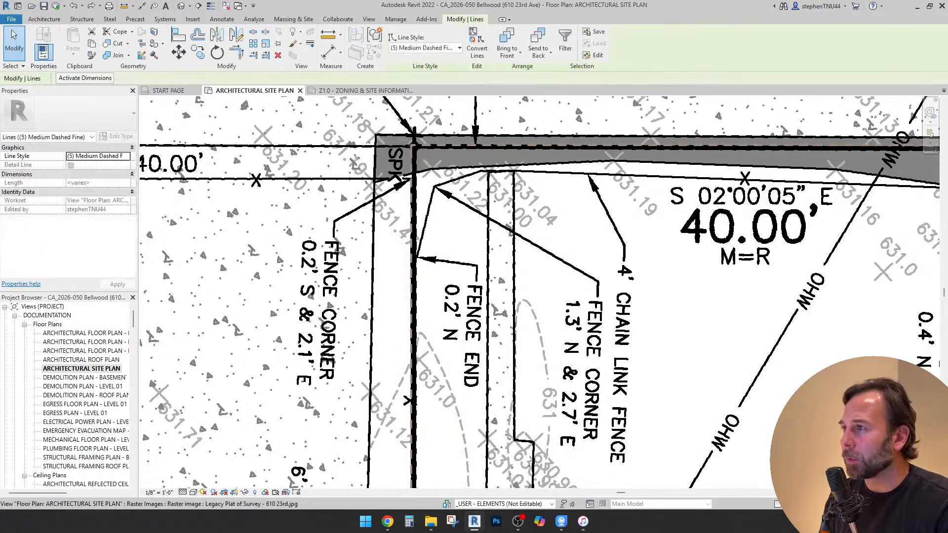
click(426, 48)
click(426, 118)
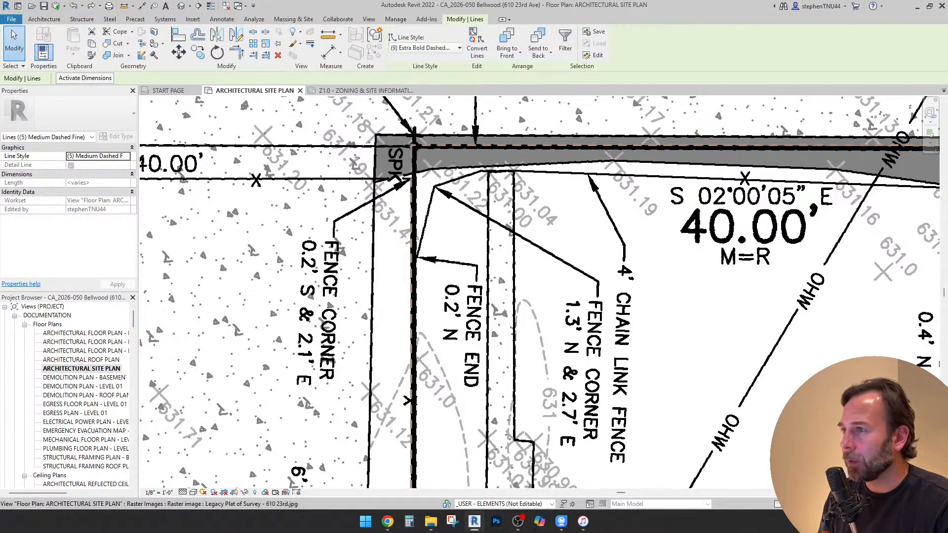
Scale the plat image graphically from the lot corner at the public alley, matching its 23rd Avenue corner to the drawn lot-line corner
key(Escape)
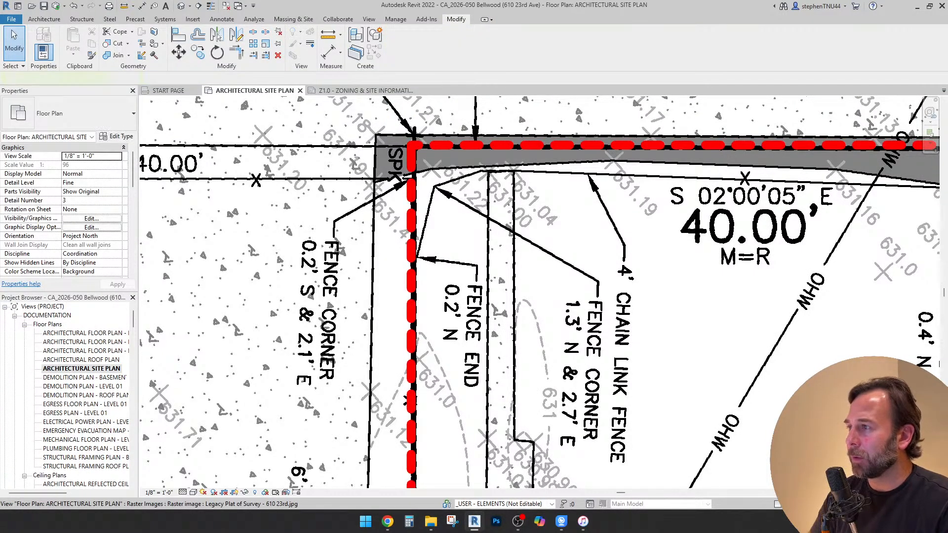
click(316, 171)
scroll(389, 149, up, 3)
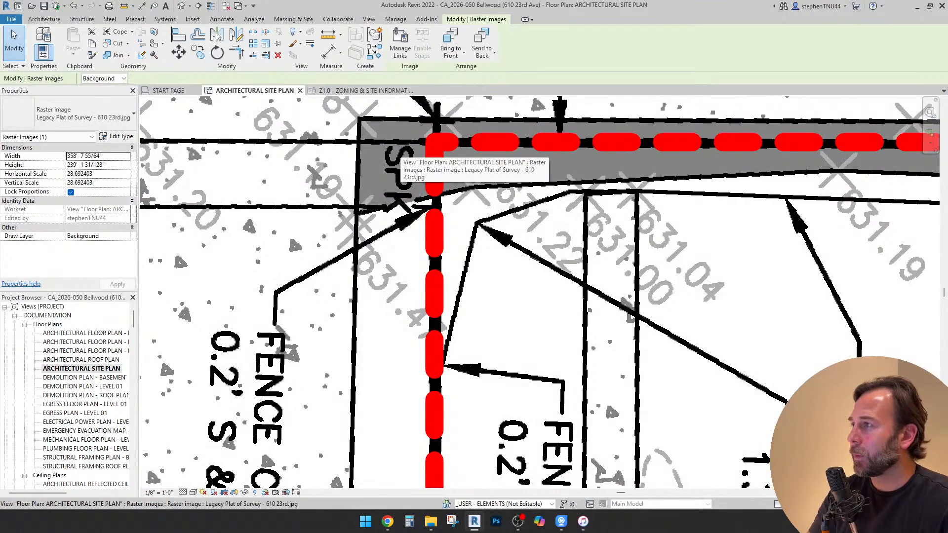
scroll(401, 154, down, 1)
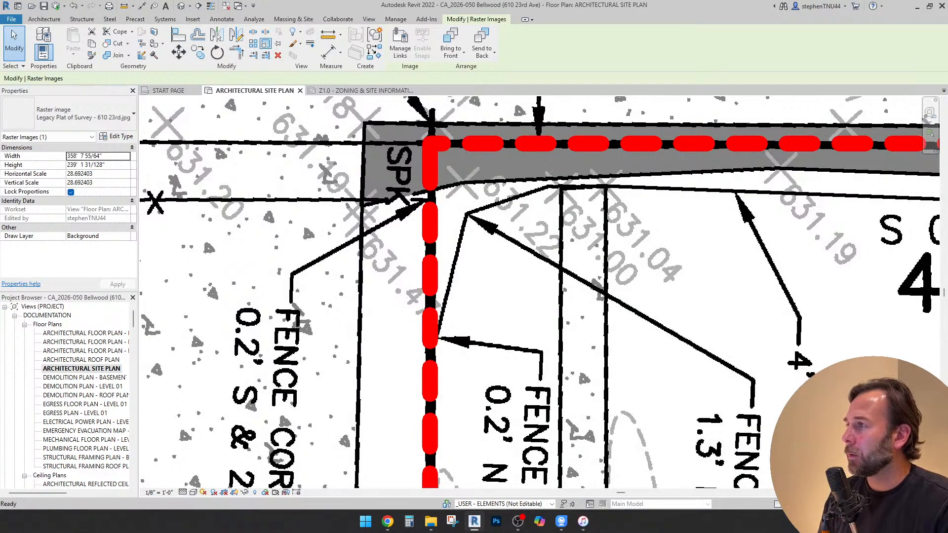
key(r)
key(e)
click(430, 145)
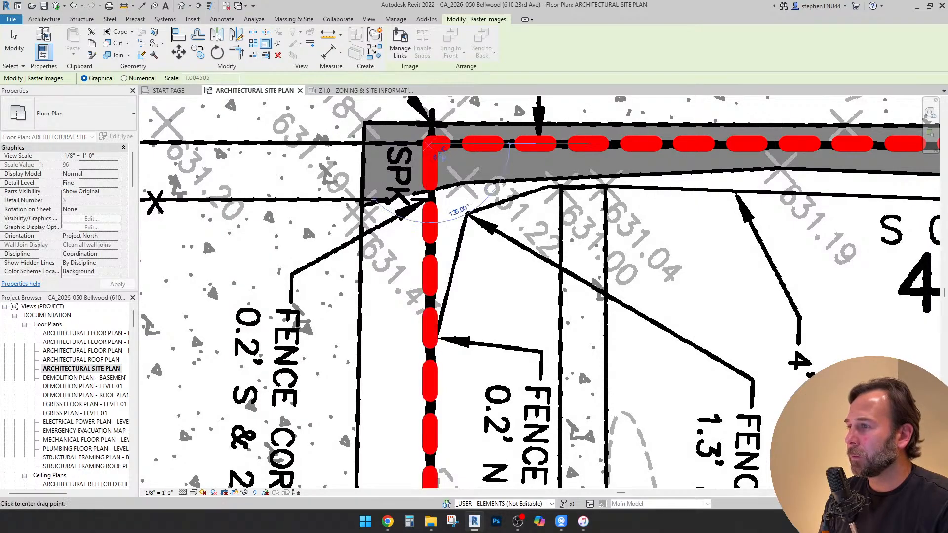
scroll(427, 150, down, 9)
middle_drag(428, 477, 425, 302)
scroll(427, 302, up, 8)
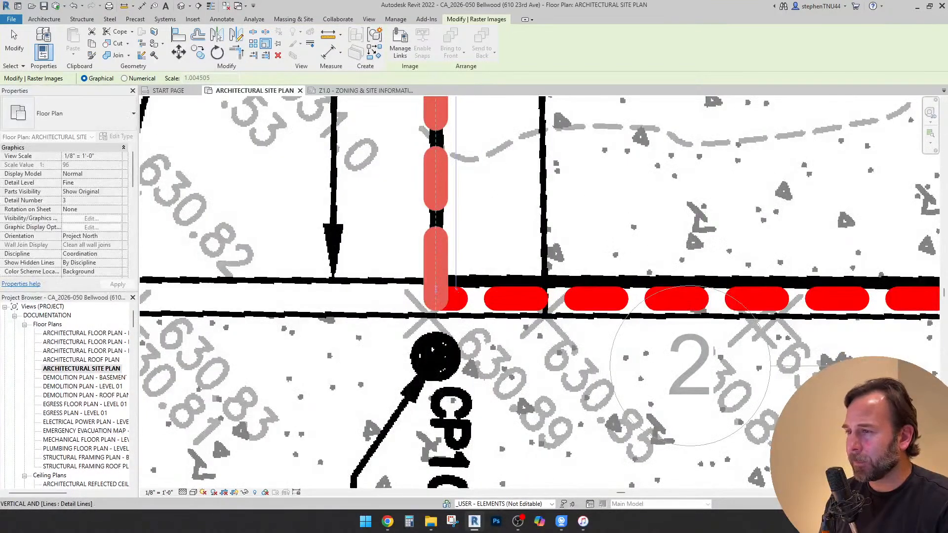
scroll(456, 279, up, 1)
scroll(455, 279, up, 2)
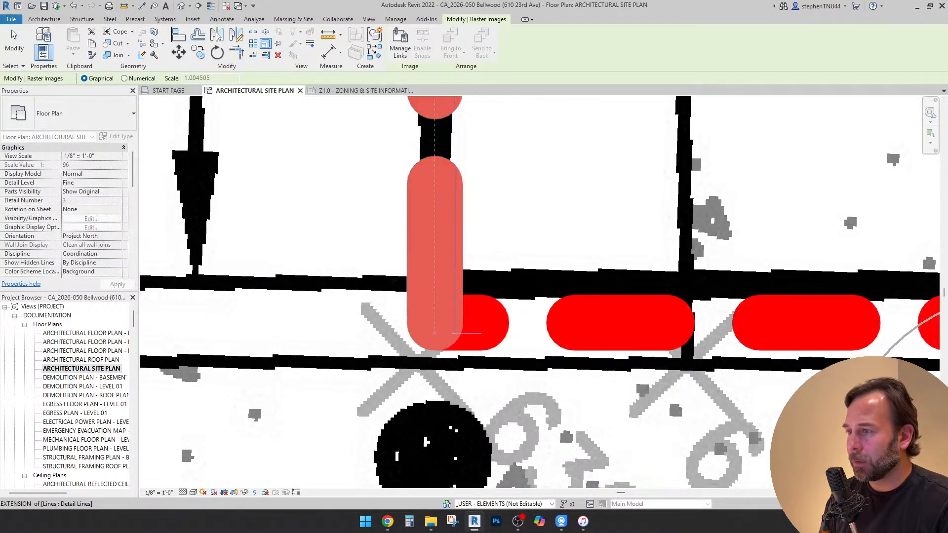
click(455, 323)
scroll(421, 358, down, 6)
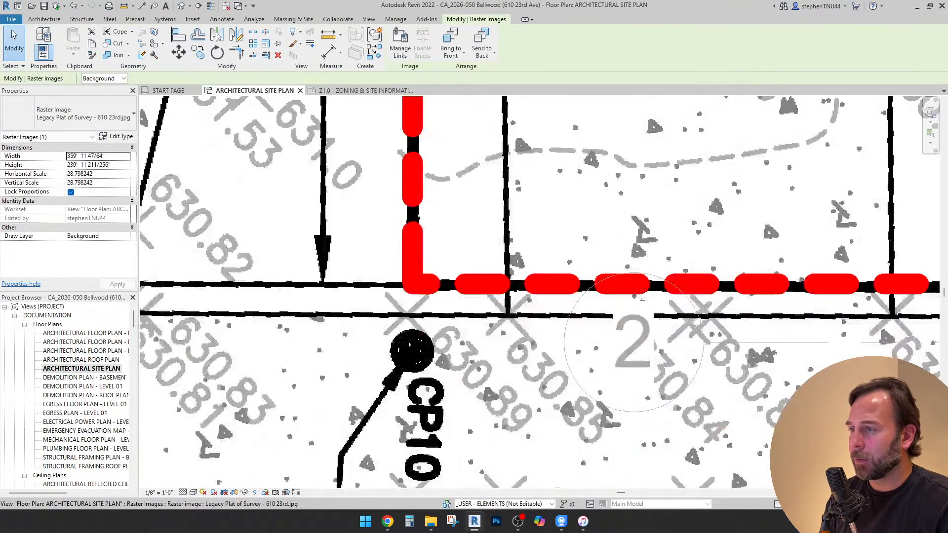
Check how the scaled plat lines up with the red dashed lot lines at the public alley end
scroll(423, 370, down, 3)
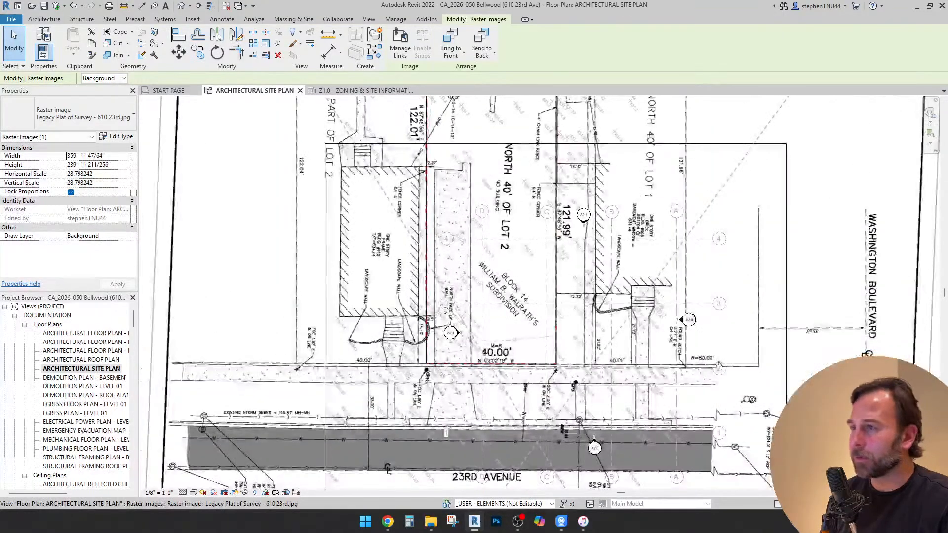
middle_drag(513, 213, 509, 389)
scroll(518, 153, up, 3)
scroll(538, 124, up, 2)
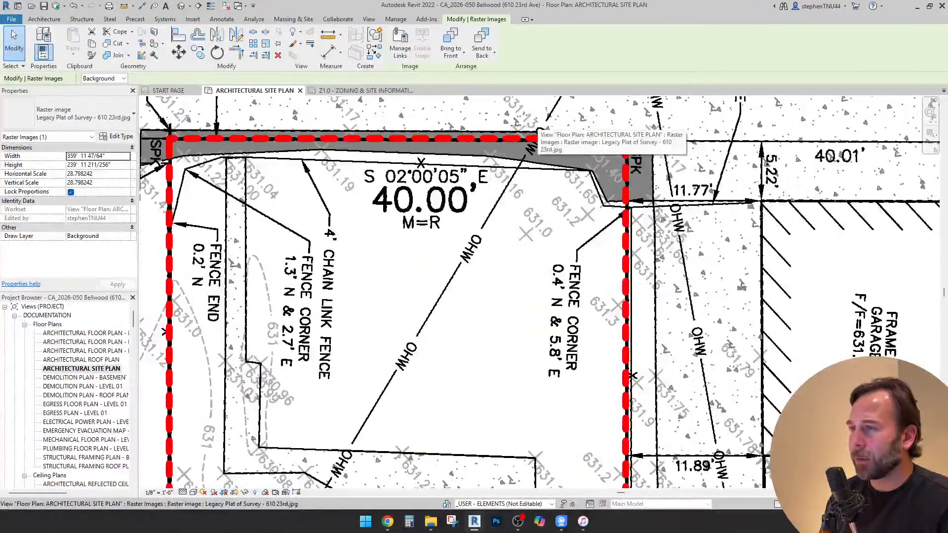
key(Escape)
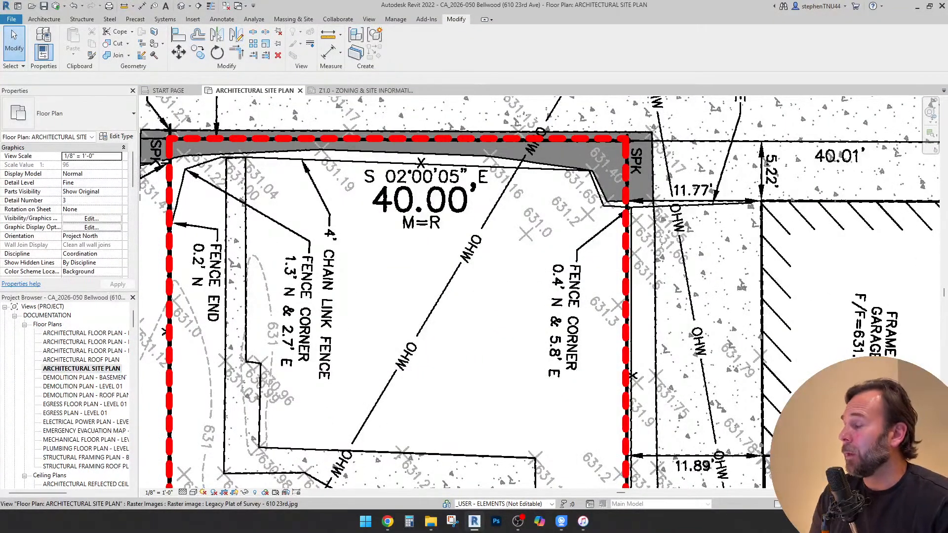
scroll(346, 199, down, 2)
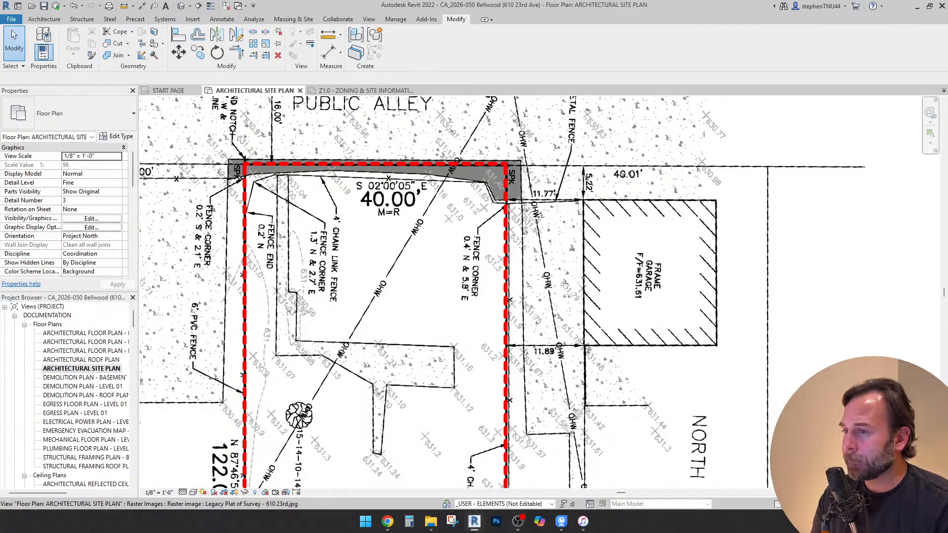
scroll(403, 256, down, 3)
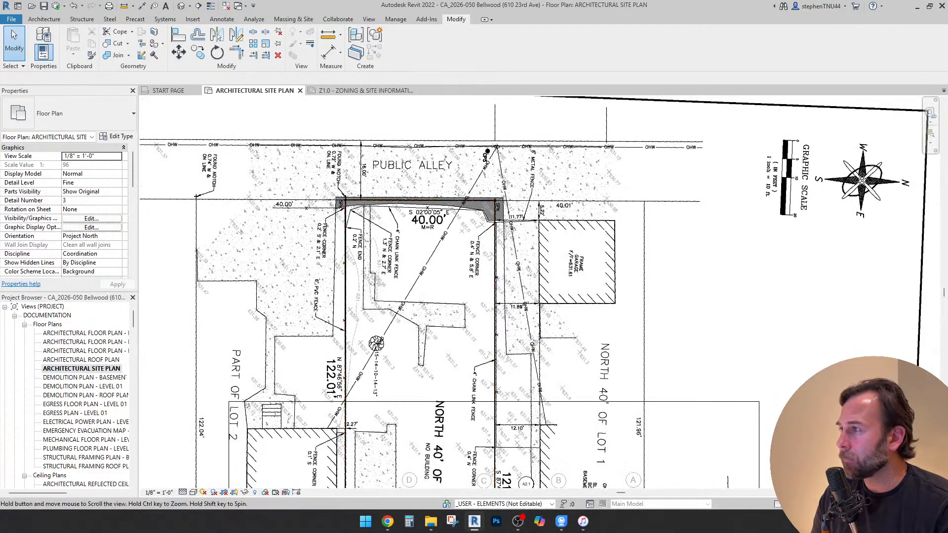
Start a floor sketch with the CA_Slab - 4" Concrete type and choose a rectangular boundary
click(44, 19)
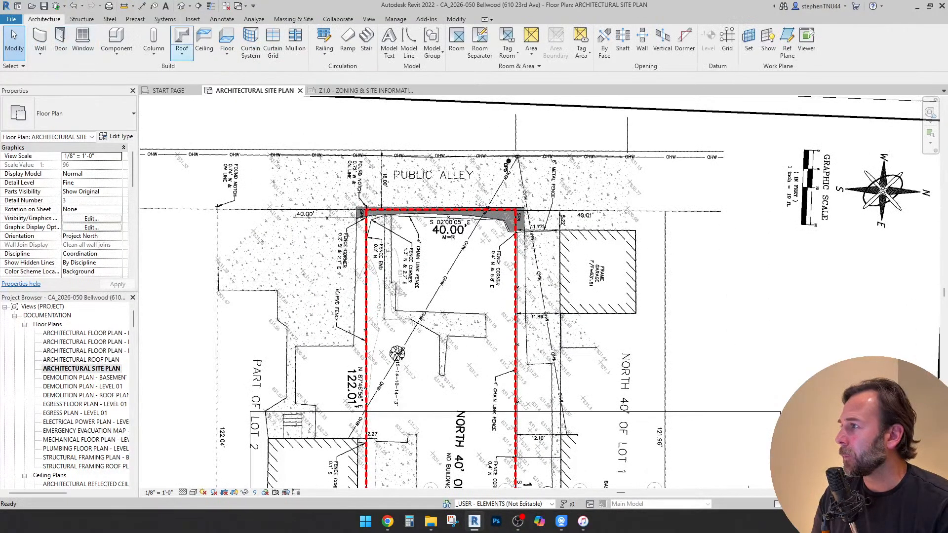
click(227, 54)
click(247, 79)
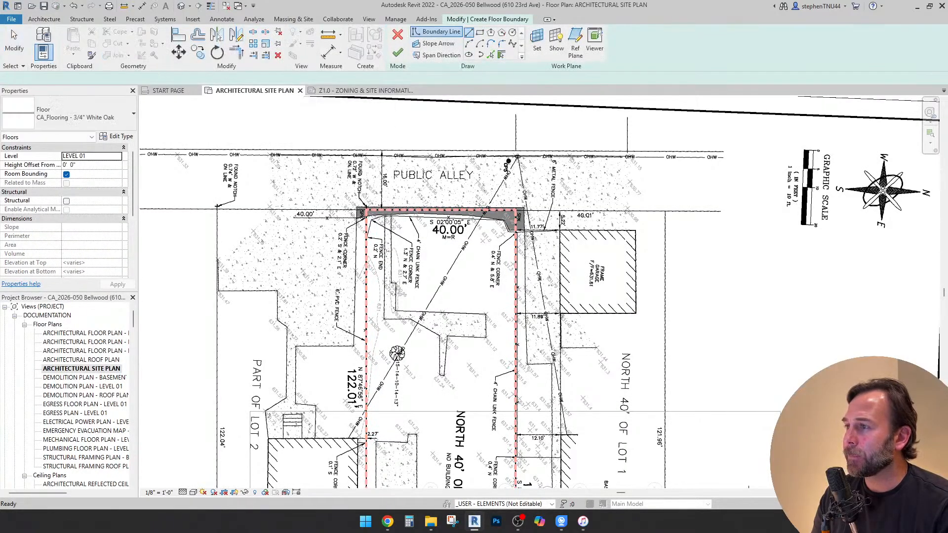
click(74, 117)
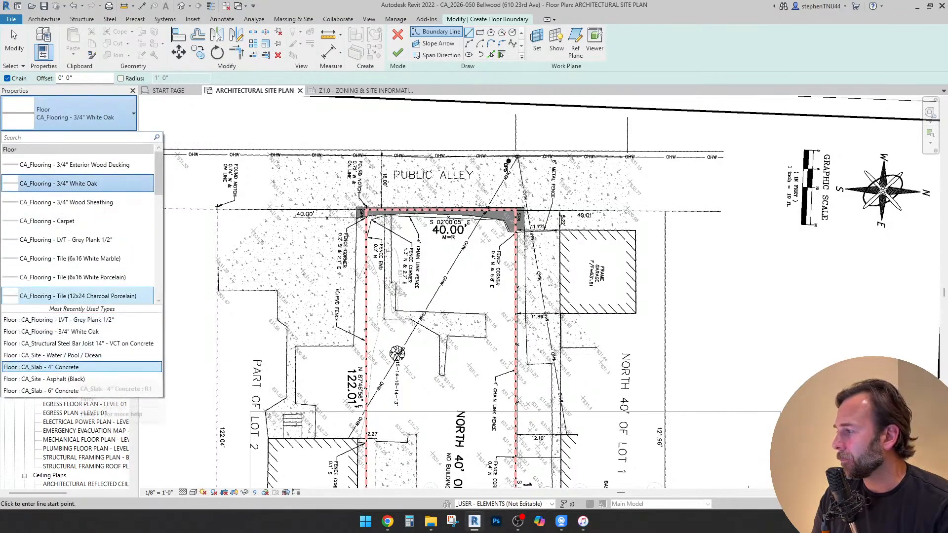
click(74, 367)
scroll(406, 196, up, 4)
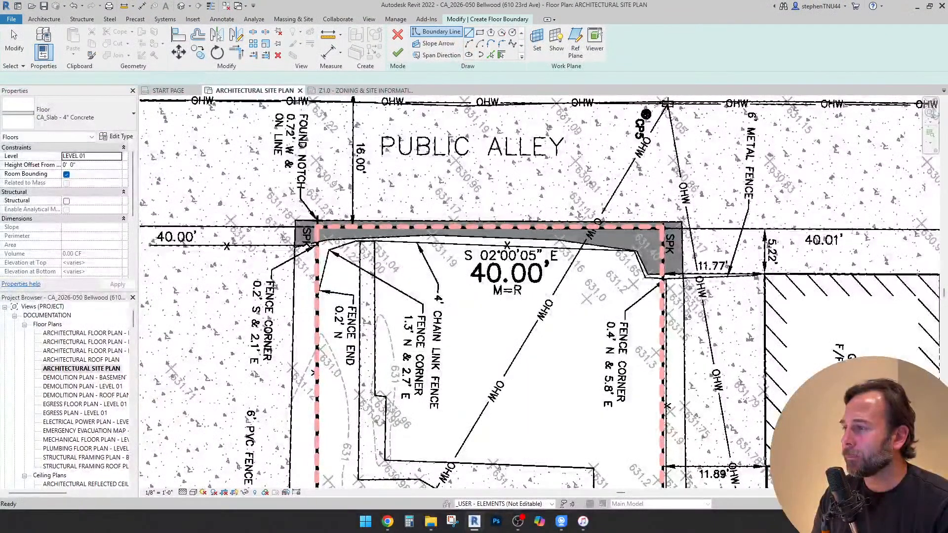
scroll(364, 232, up, 1)
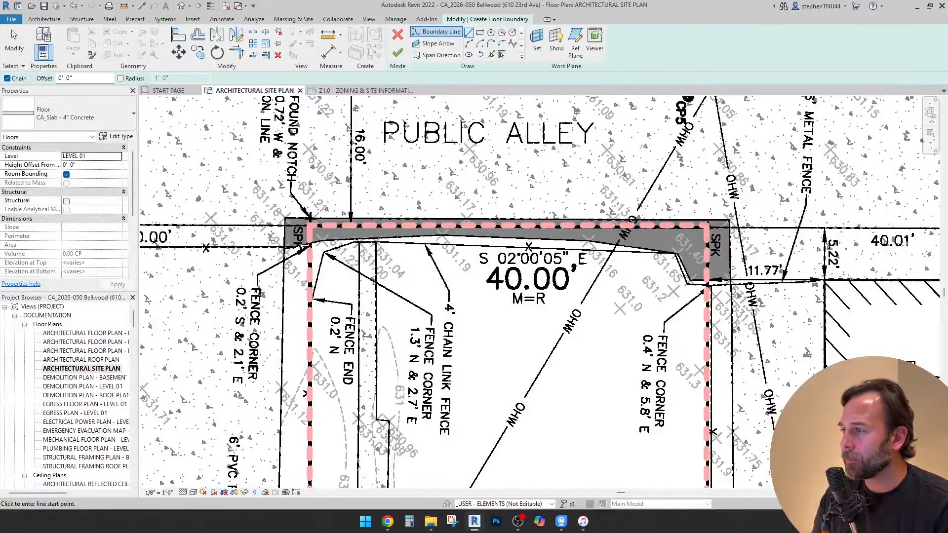
scroll(364, 238, down, 4)
click(480, 32)
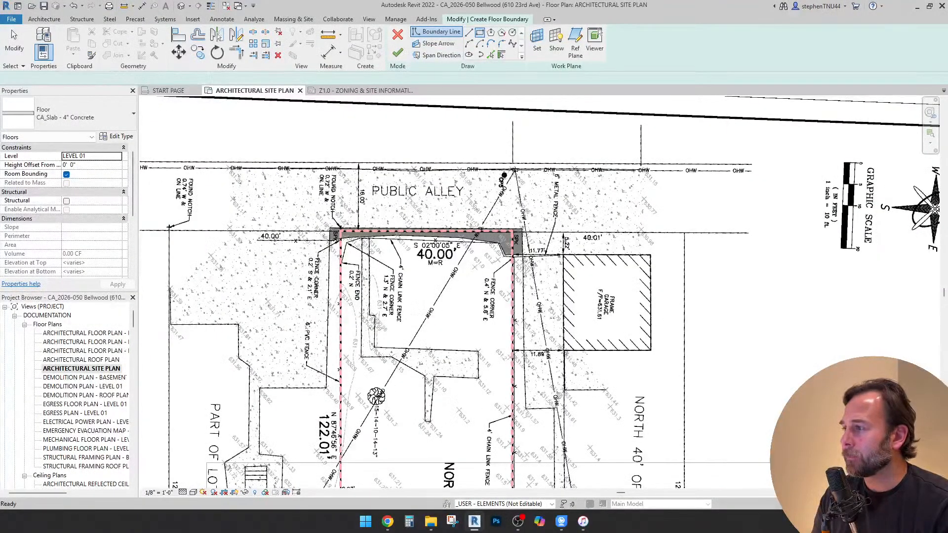
Examine the sidewalk, driveway apron and street shown on the plat along the 23rd Avenue frontage
middle_drag(269, 344, 324, 209)
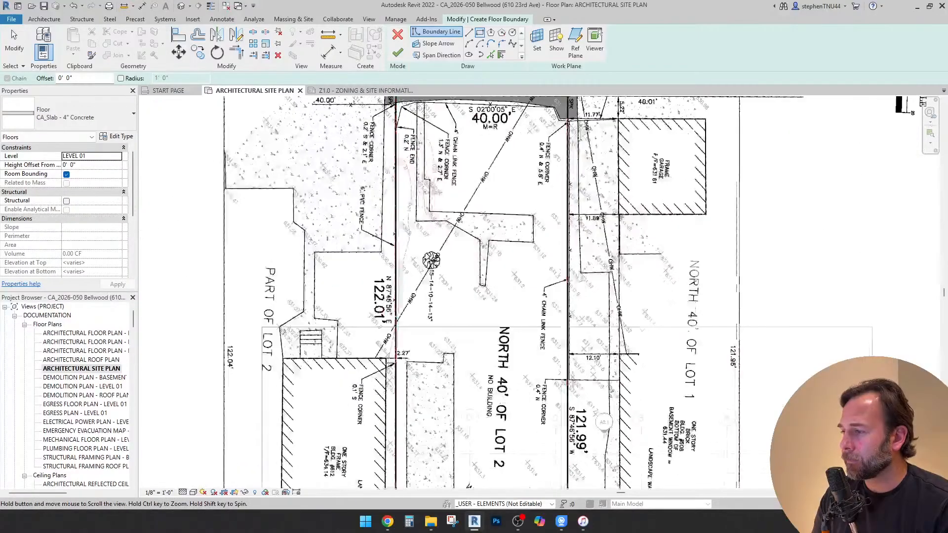
scroll(323, 210, down, 2)
middle_drag(345, 356, 326, 222)
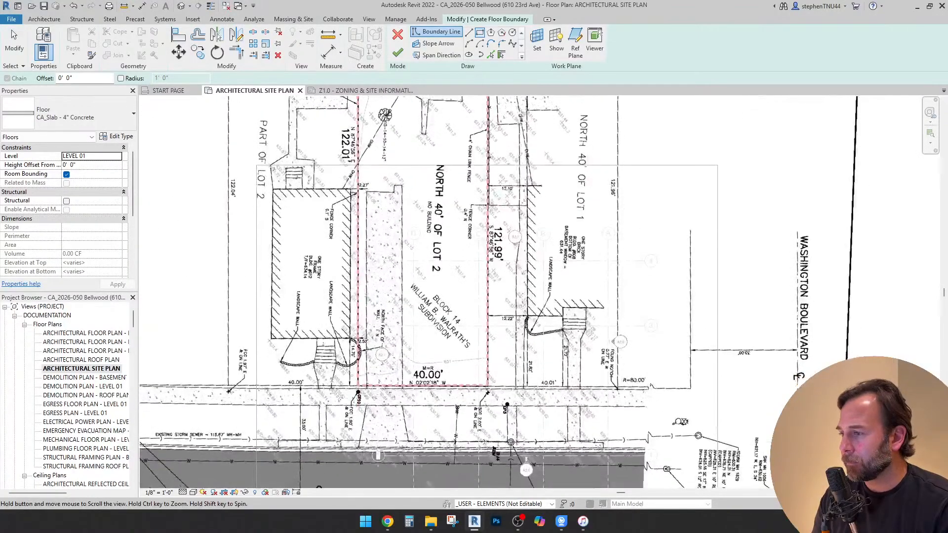
scroll(357, 438, up, 1)
scroll(460, 440, up, 4)
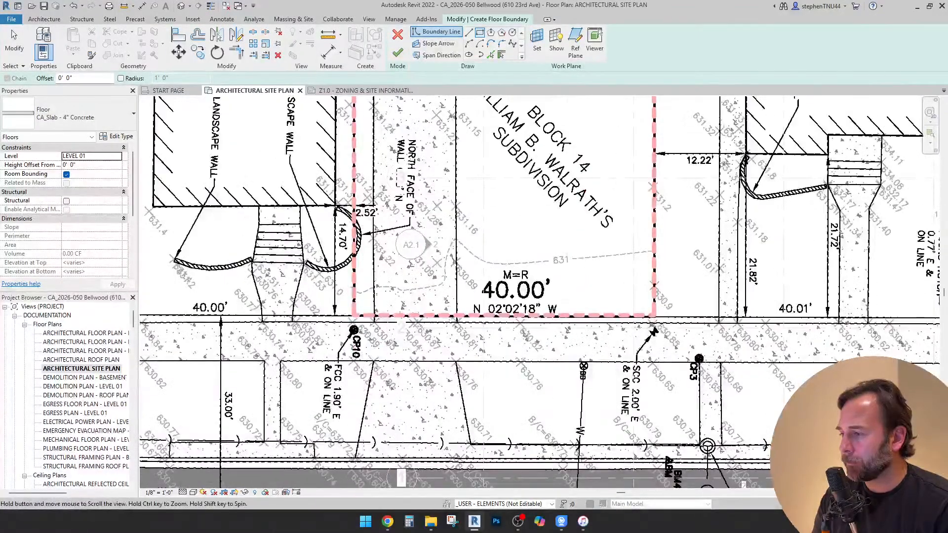
middle_drag(460, 440, 610, 280)
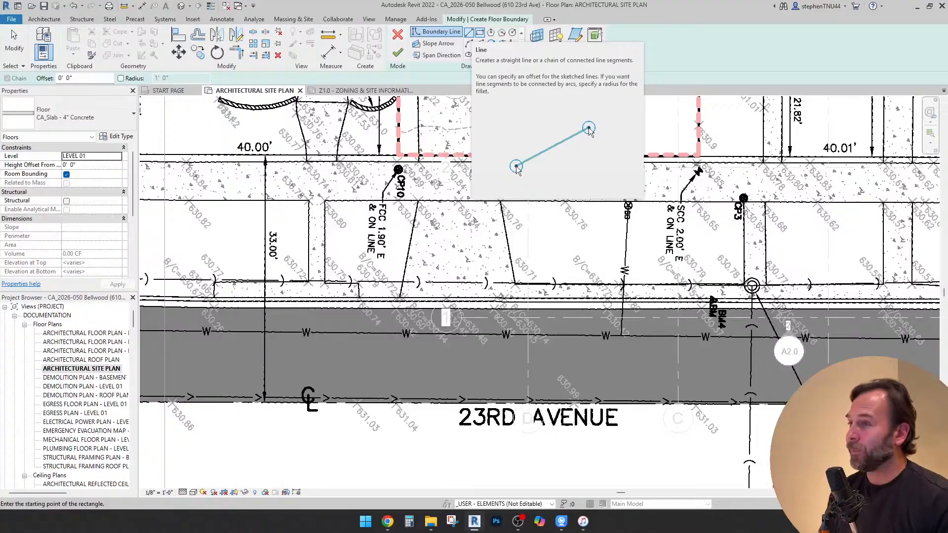
scroll(446, 223, down, 1)
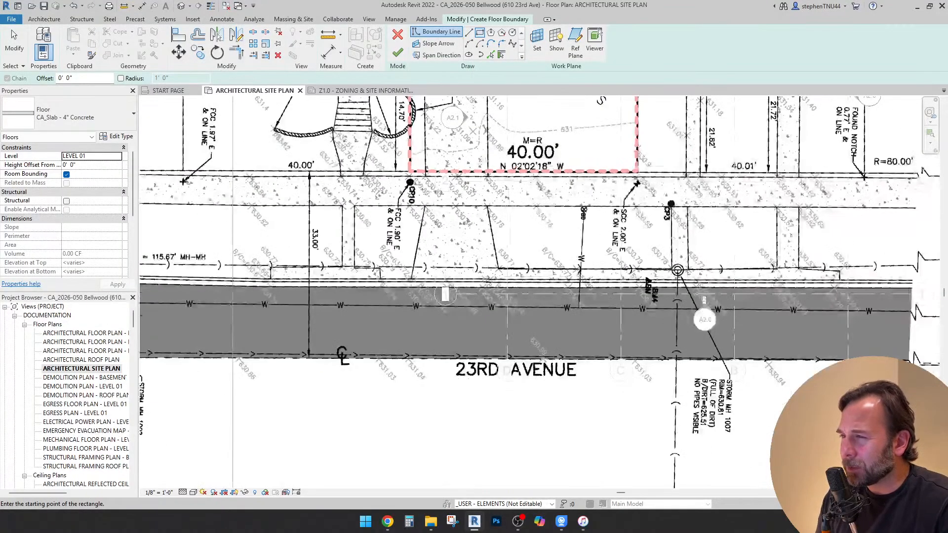
click(388, 522)
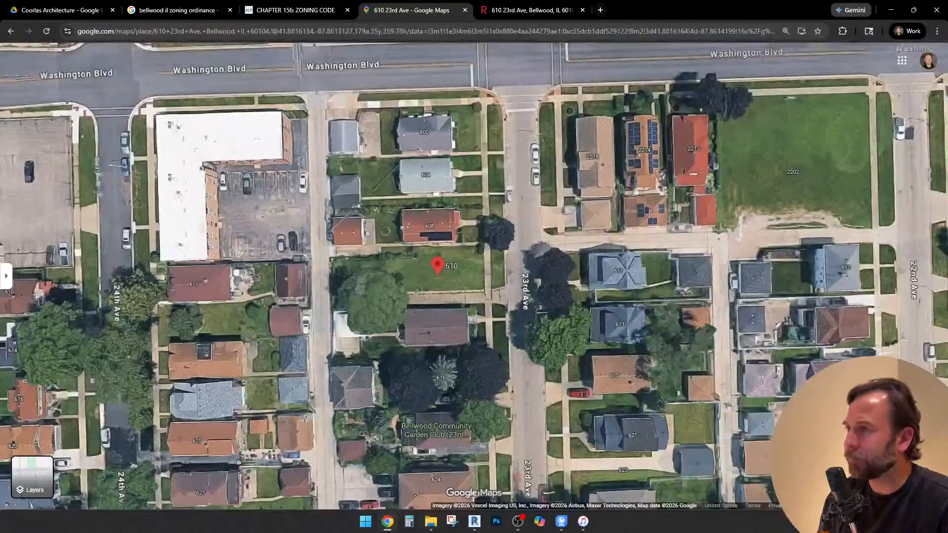
scroll(440, 324, up, 3)
ctrl+drag(457, 324, 556, 346)
click(555, 442)
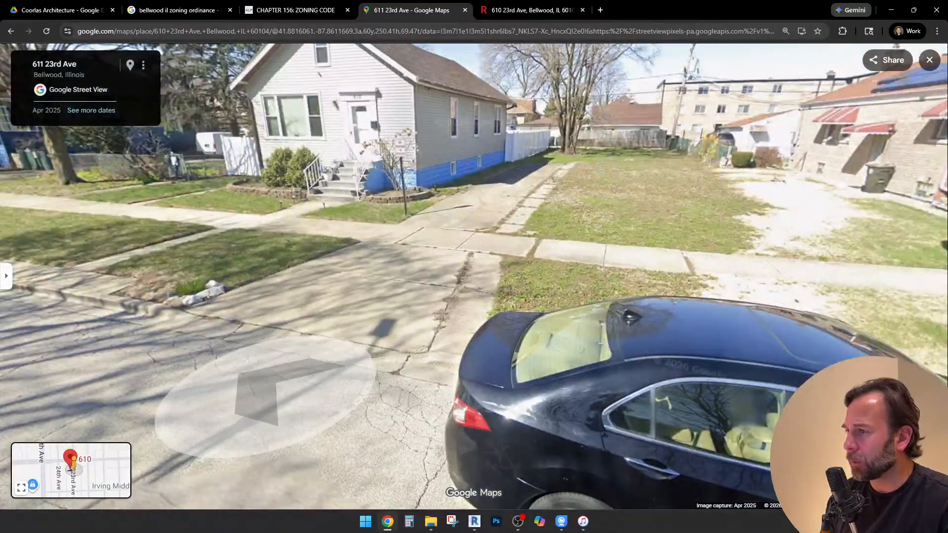
Move along 23rd Avenue in Street View, away from the vacant lot, to examine the neighbouring sidewalks, curbs and driveway aprons
click(262, 386)
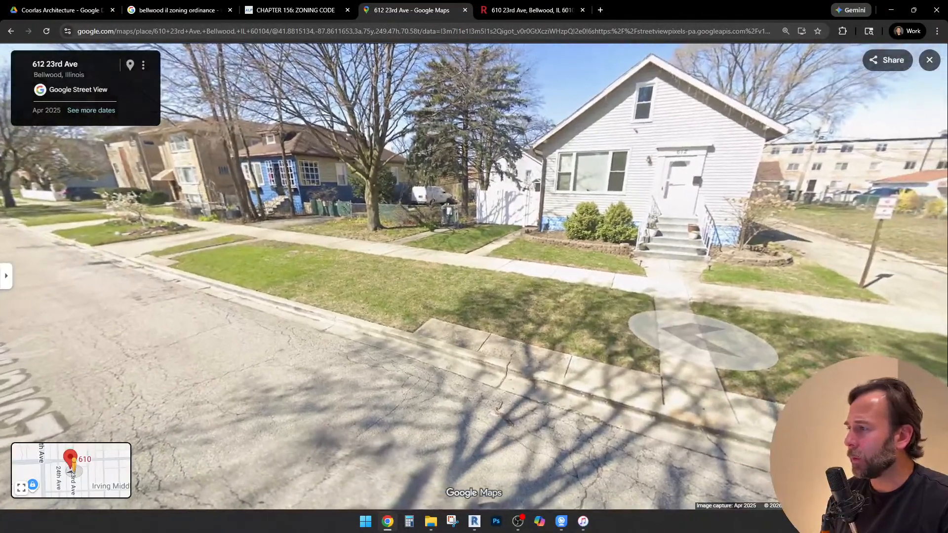
click(716, 365)
key(Up)
key(Up)
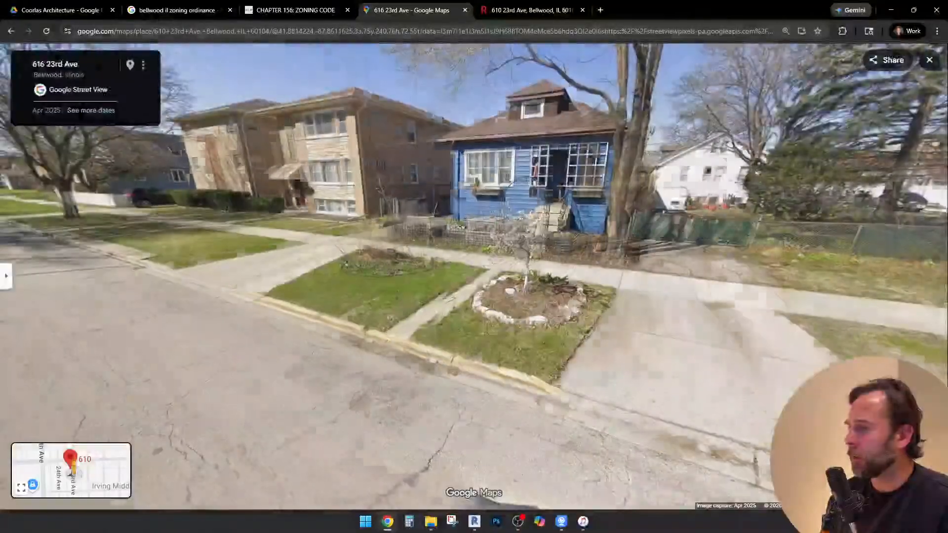
key(Right)
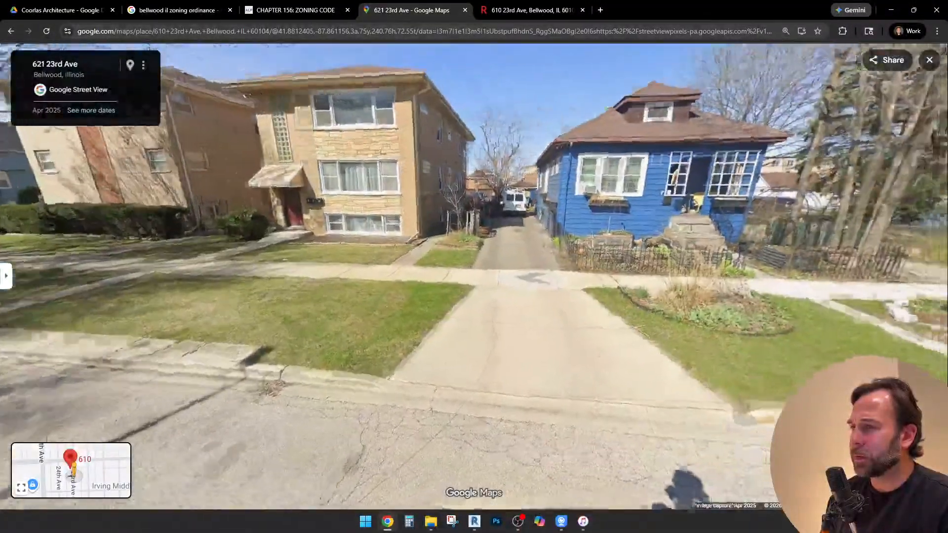
Follow 23rd Avenue back to the vacant lot in Street View and examine the surrounding block from the aerial view
key(Up)
key(Up)
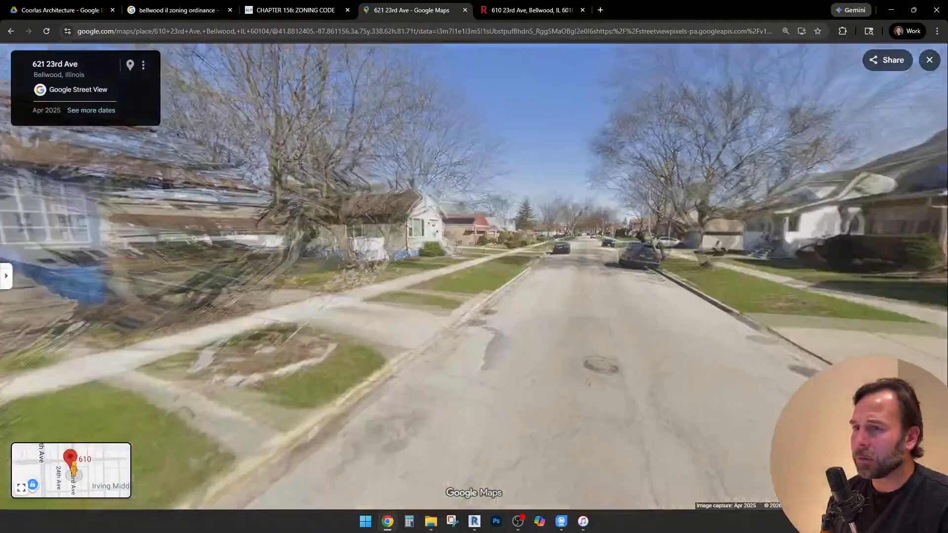
key(Up)
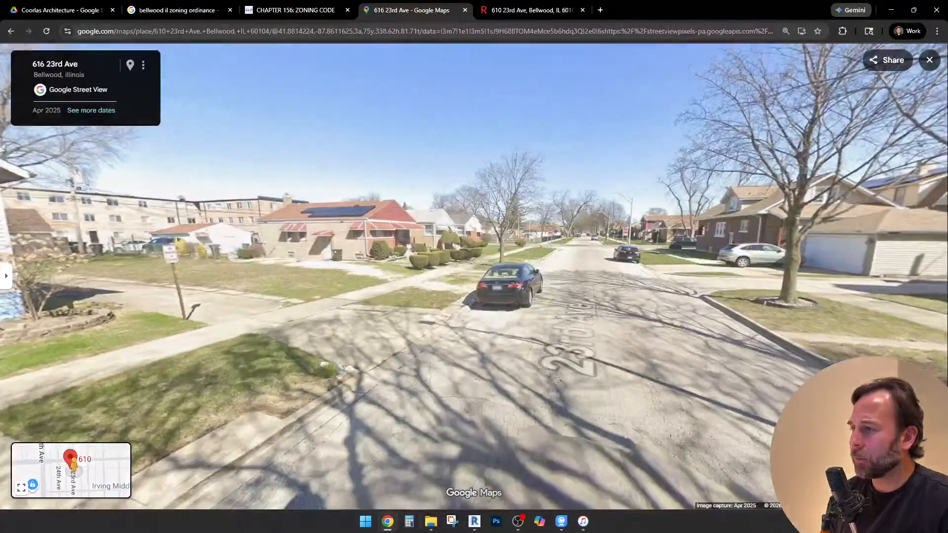
key(Up)
key(Left)
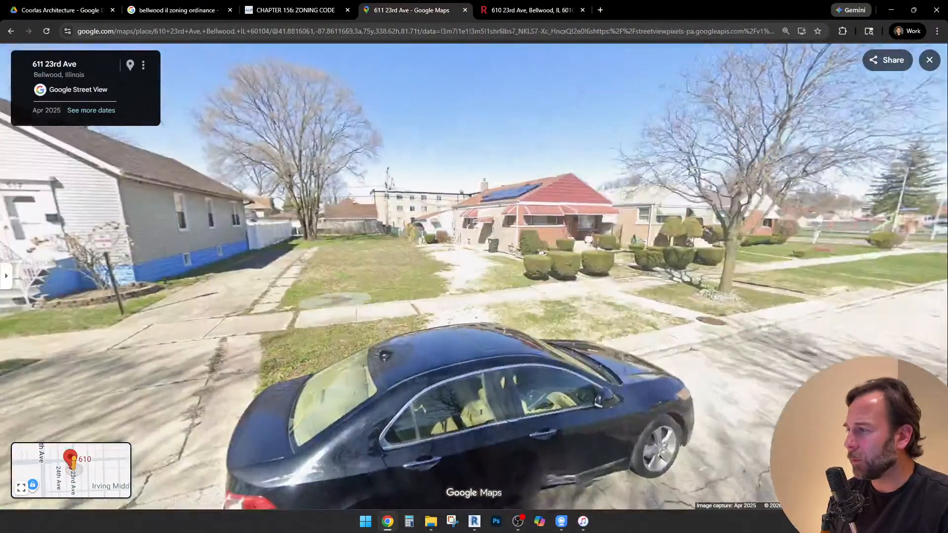
key(Left)
scroll(435, 352, down, 8)
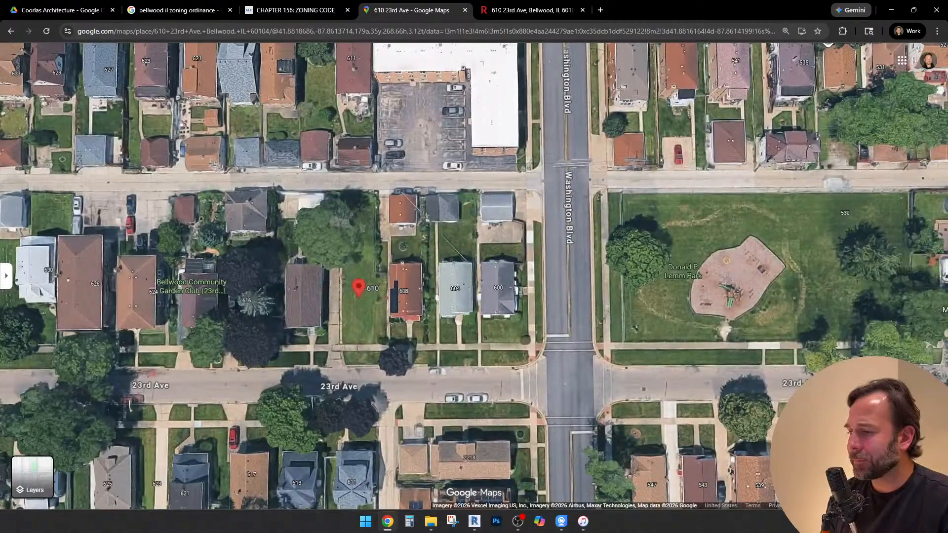
click(518, 521)
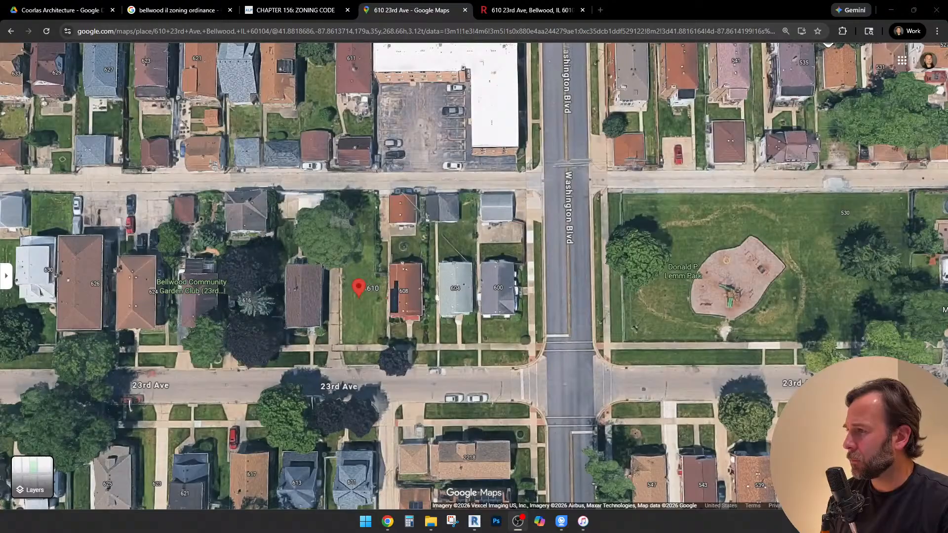
right_click(217, 420)
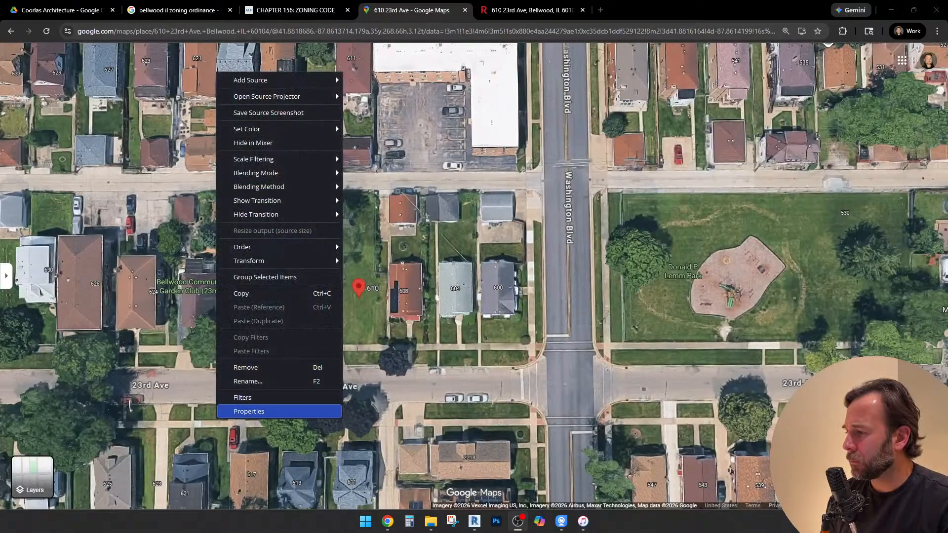
click(249, 412)
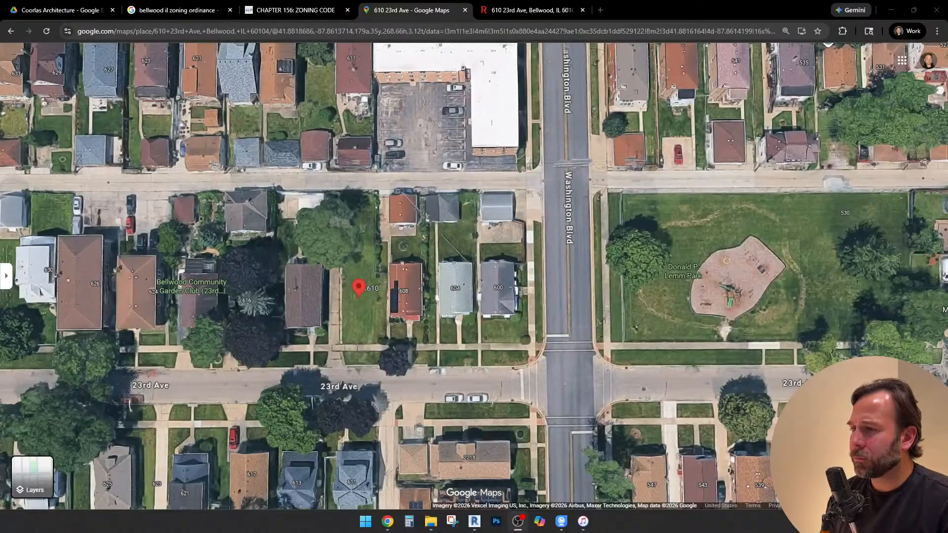
Leave the Google Maps aerial and bring up the Bellwood Chapter 156 Zoning Code page in Chrome
click(503, 260)
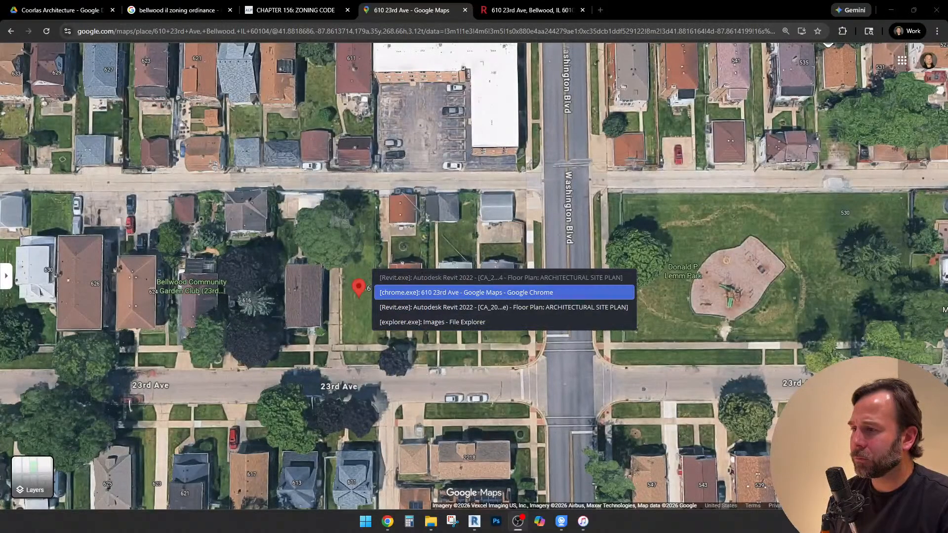
click(504, 308)
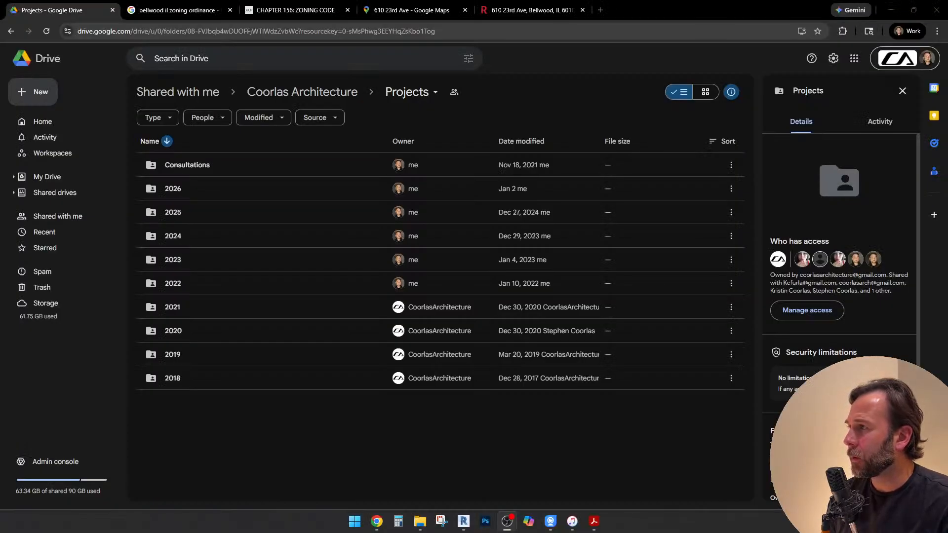
key(alt+Tab)
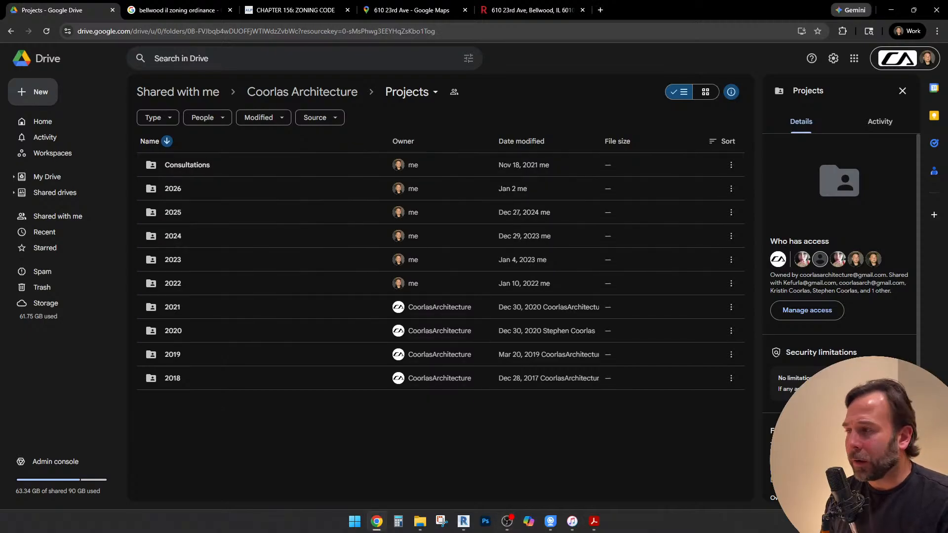
click(296, 9)
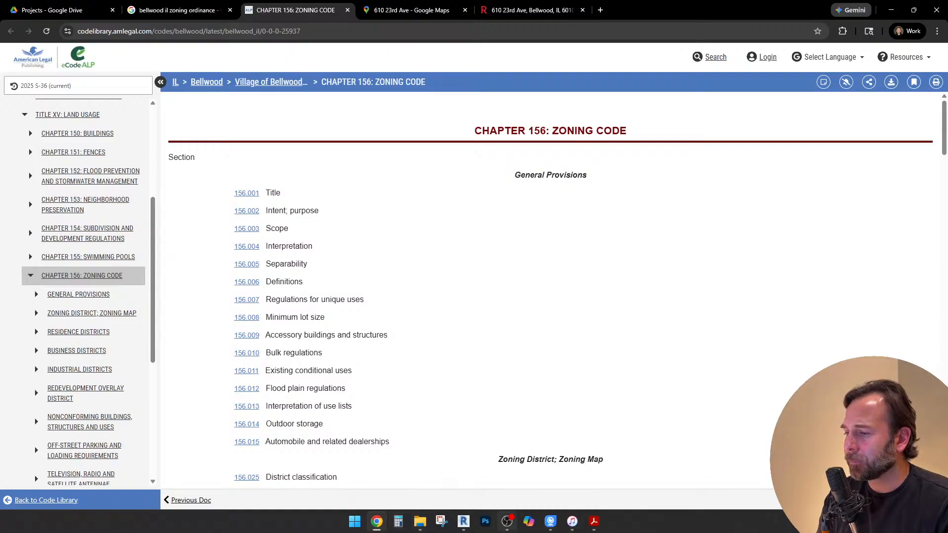
click(507, 521)
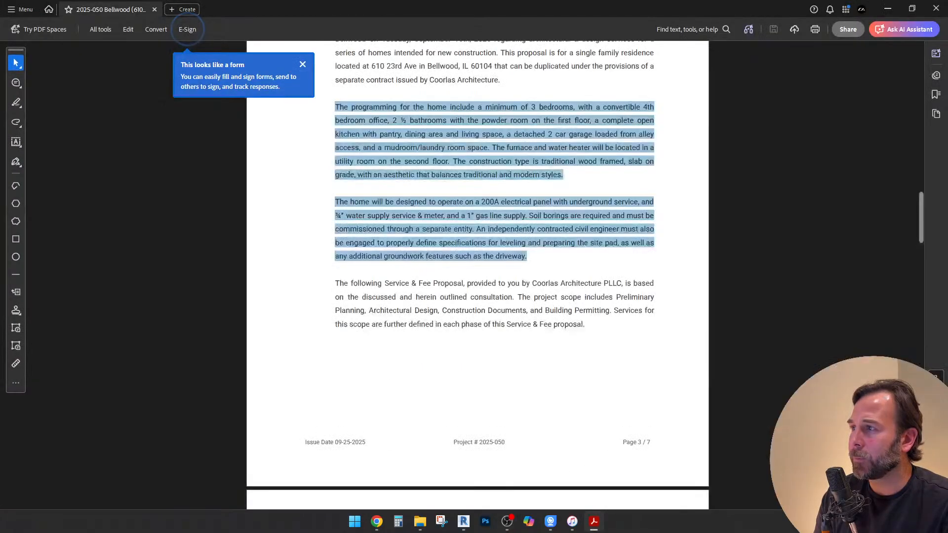
Review the home's programming and utility requirements in the fee proposal PDF, and switch back to the site plan in Revit
click(555, 296)
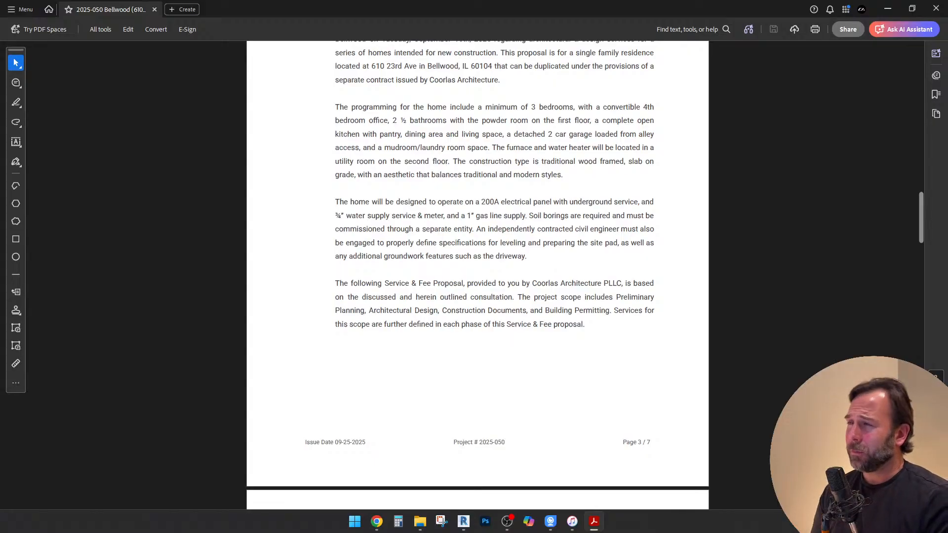
click(887, 9)
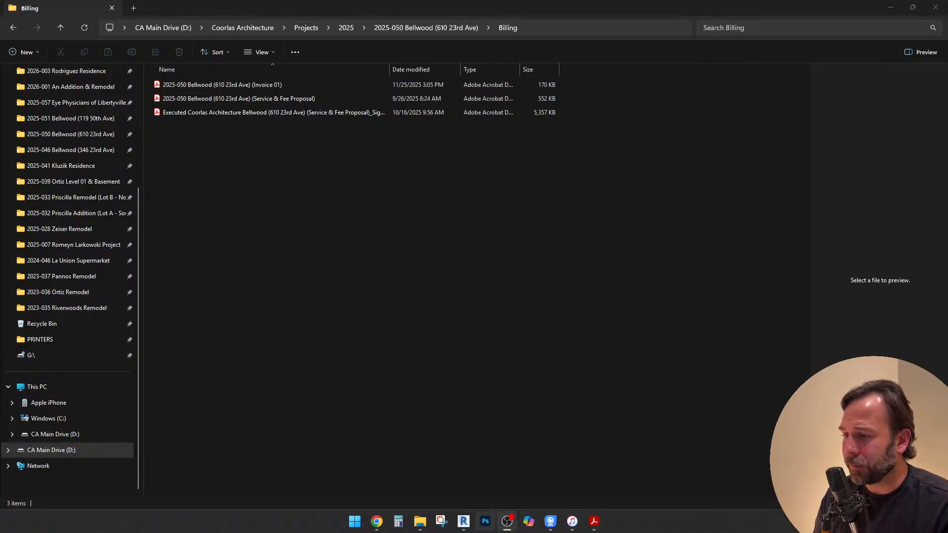
click(463, 522)
scroll(449, 300, down, 3)
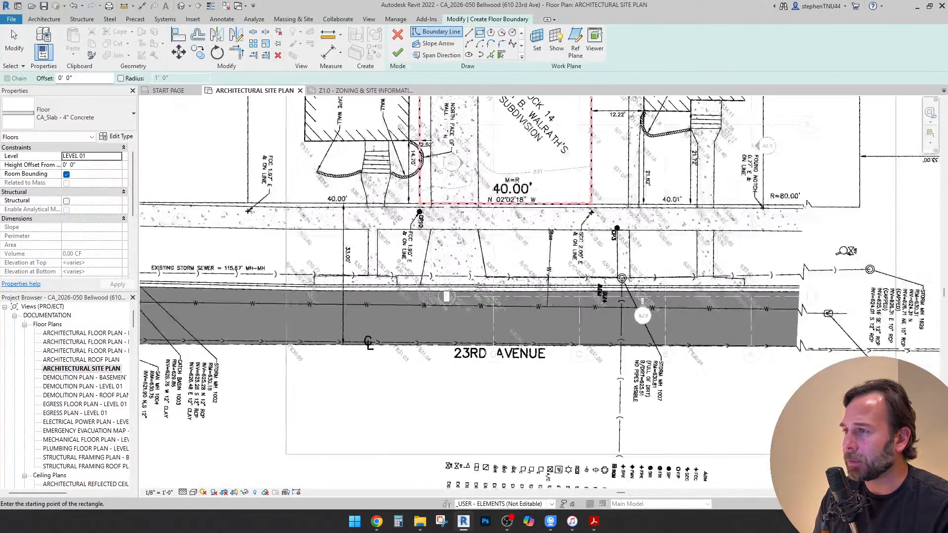
middle_drag(450, 300, 413, 531)
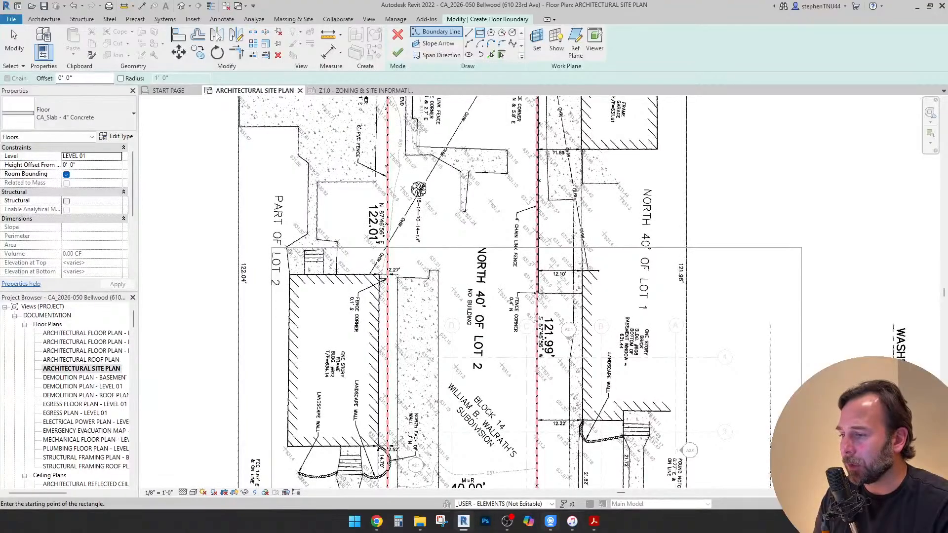
Check the mudroom/laundry room passage in the proposal's programming paragraph in Acrobat, and return to the site plan in Revit
click(594, 521)
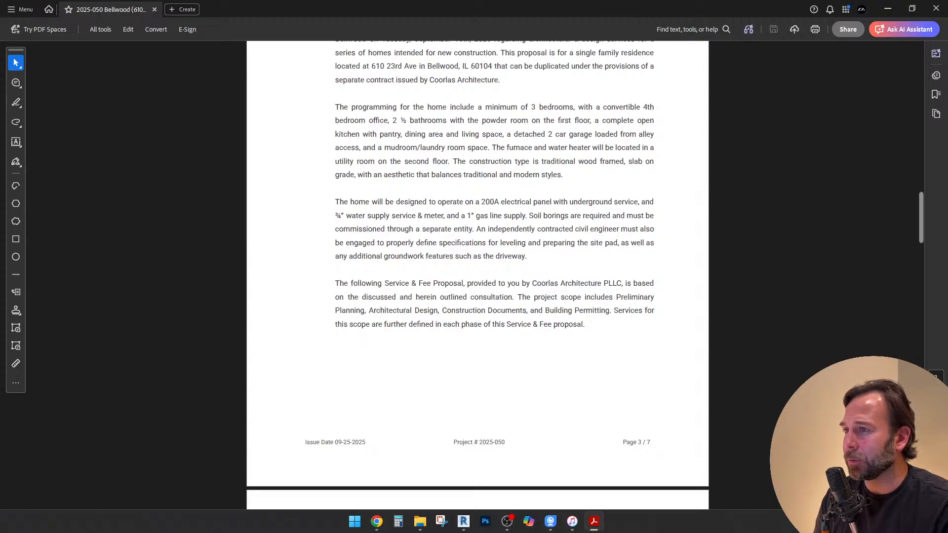
click(888, 9)
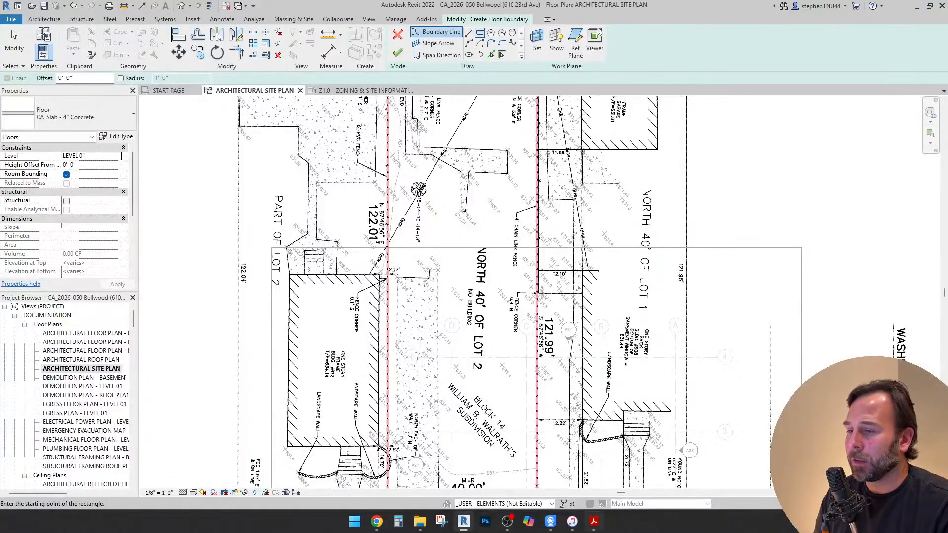
click(594, 522)
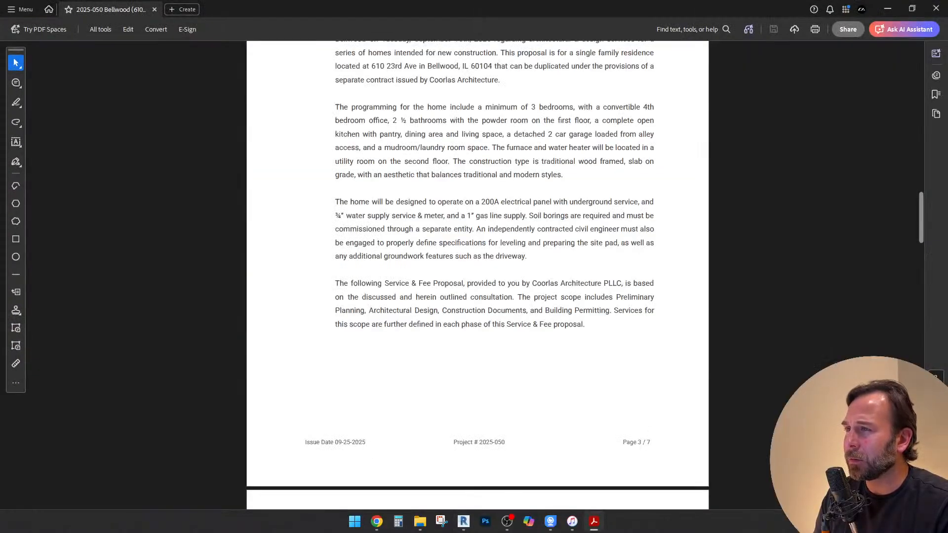
drag(363, 147, 488, 147)
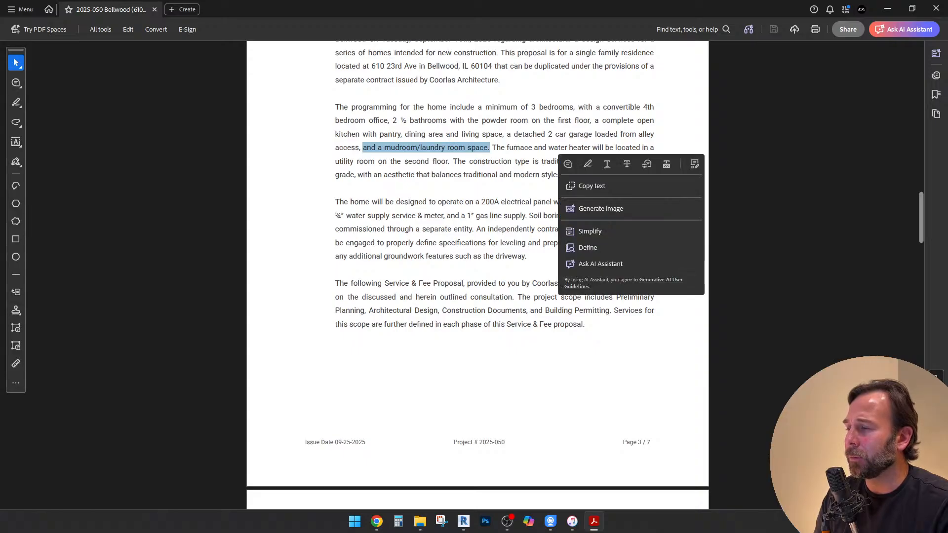
key(Escape)
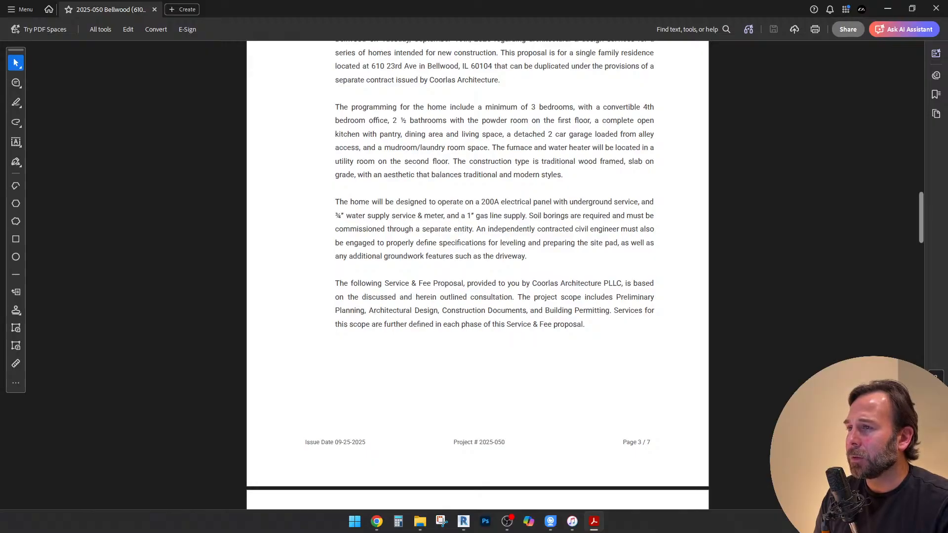
click(888, 8)
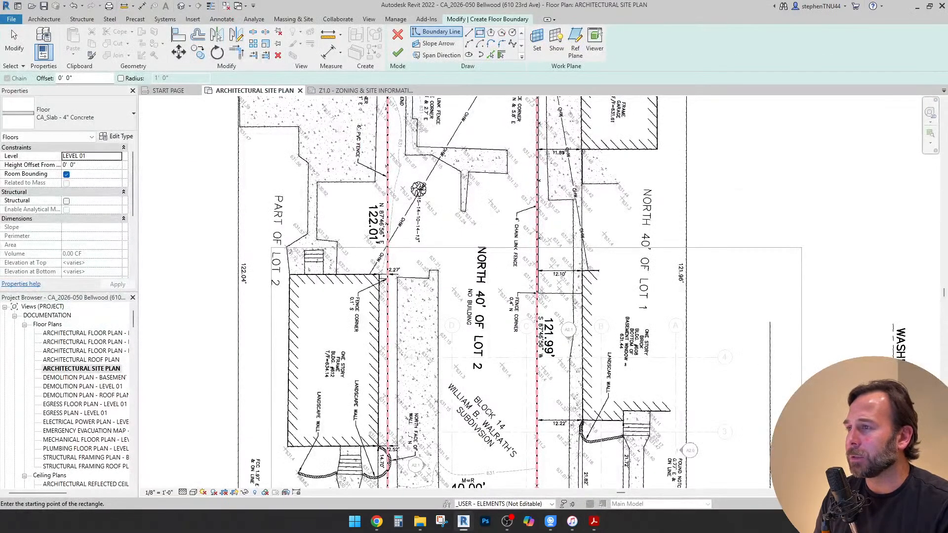
Sketch a rectangular floor boundary about 16' deep over the public alley, along the rear lot line
scroll(537, 260, down, 2)
middle_drag(526, 246, 519, 312)
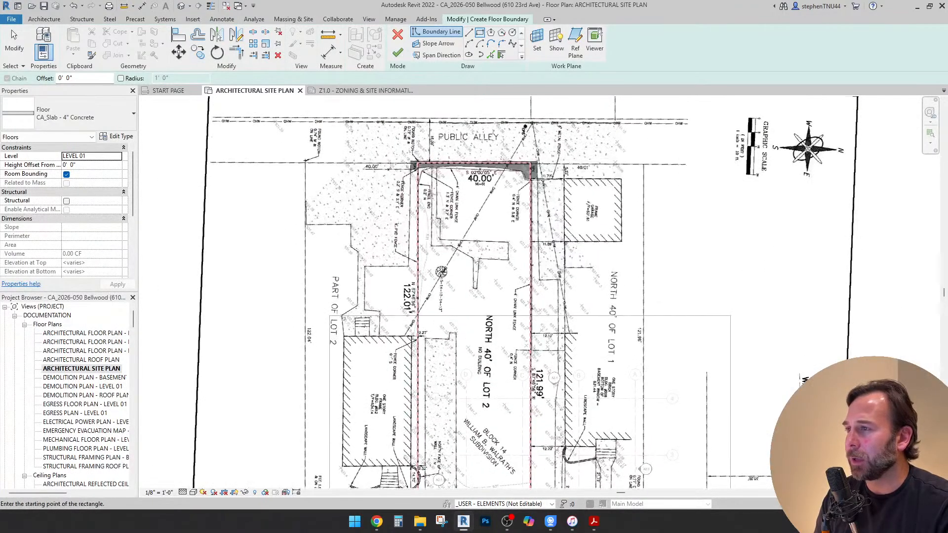
click(398, 53)
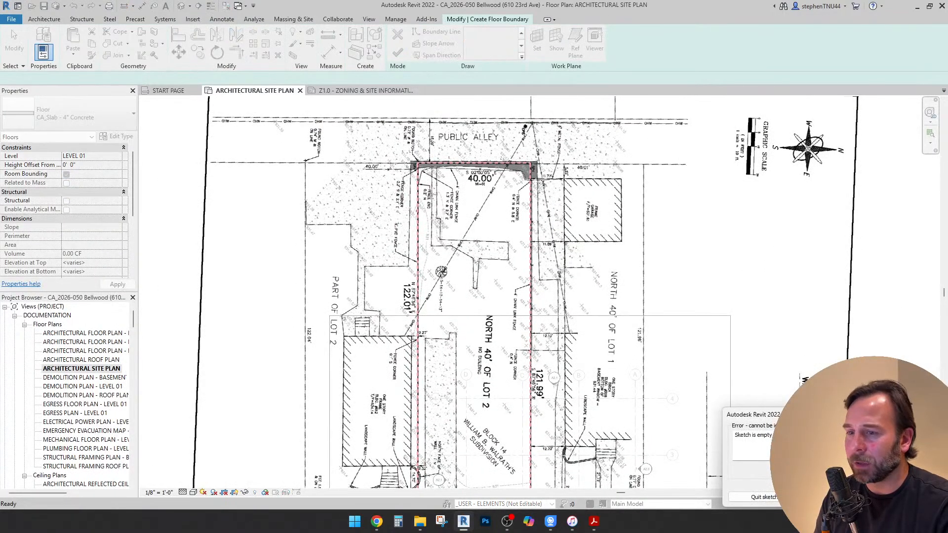
click(894, 497)
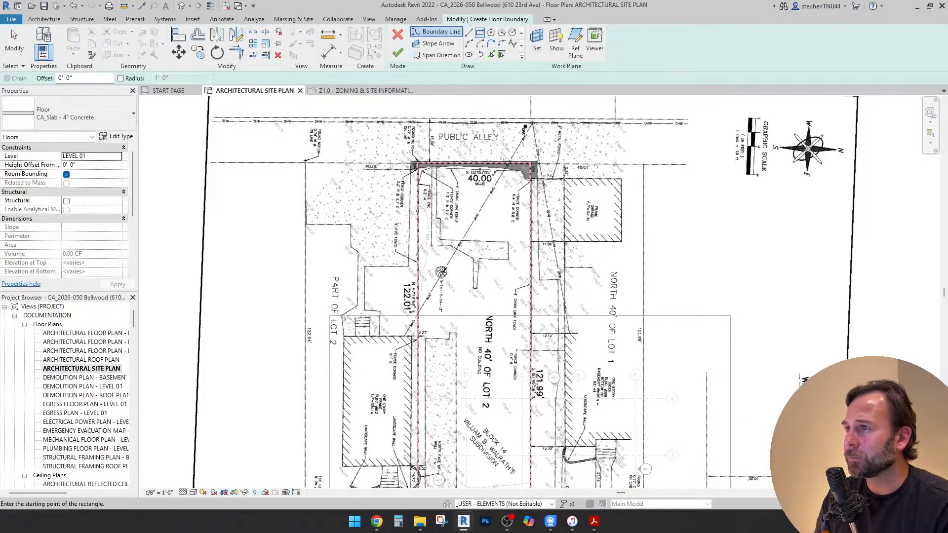
scroll(323, 151, up, 2)
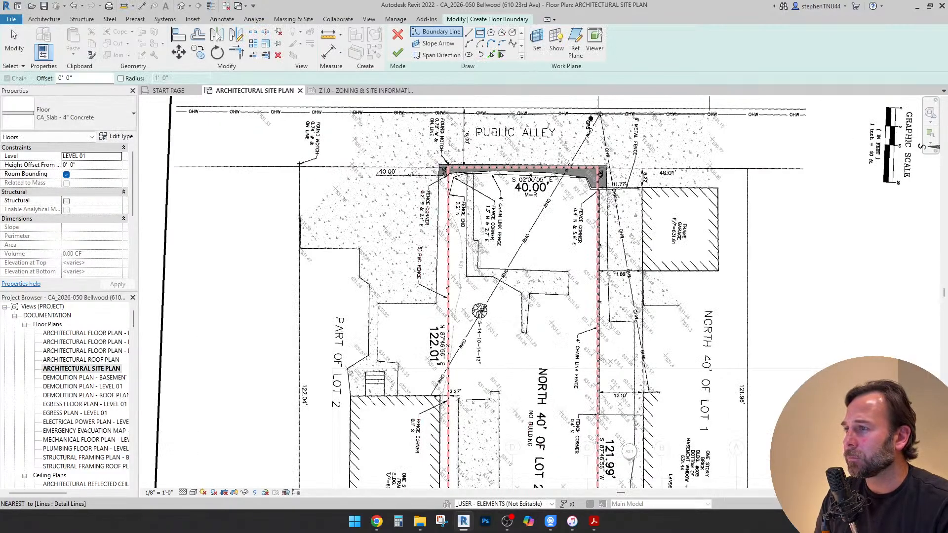
scroll(560, 175, up, 4)
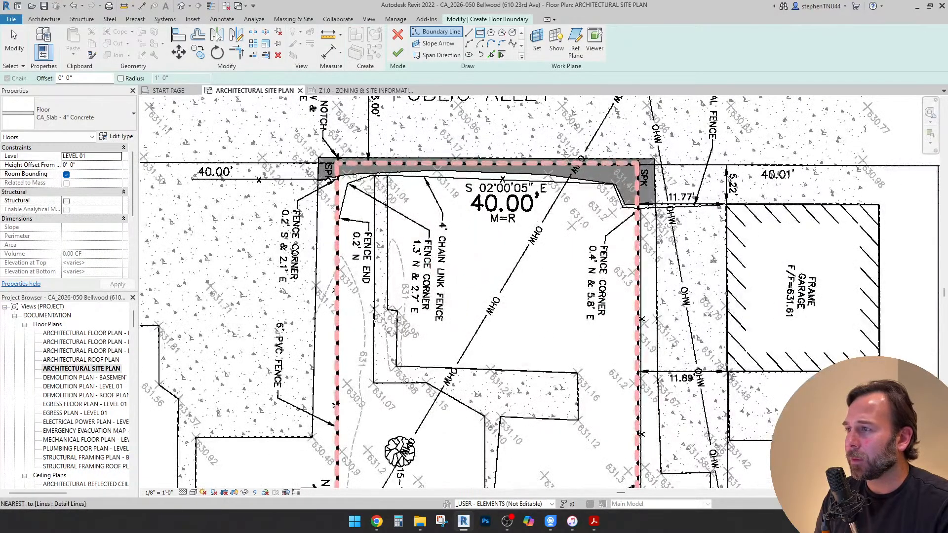
scroll(395, 165, down, 4)
click(395, 163)
scroll(599, 117, up, 3)
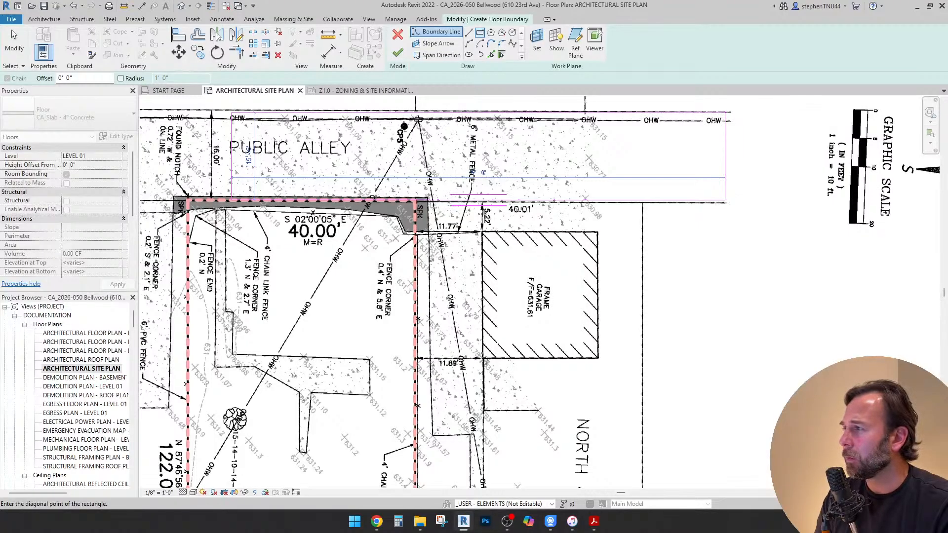
click(725, 109)
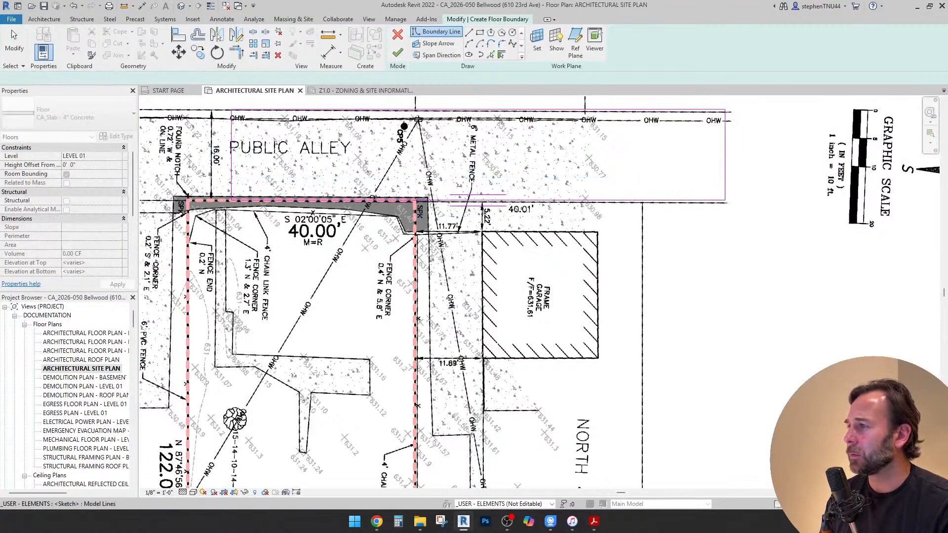
Stretch the alley floor boundary lengthwise so it extends past both ends of the alley on the plat
key(Escape)
middle_drag(306, 173, 735, 192)
click(660, 179)
drag(660, 179, 165, 179)
scroll(328, 190, down, 2)
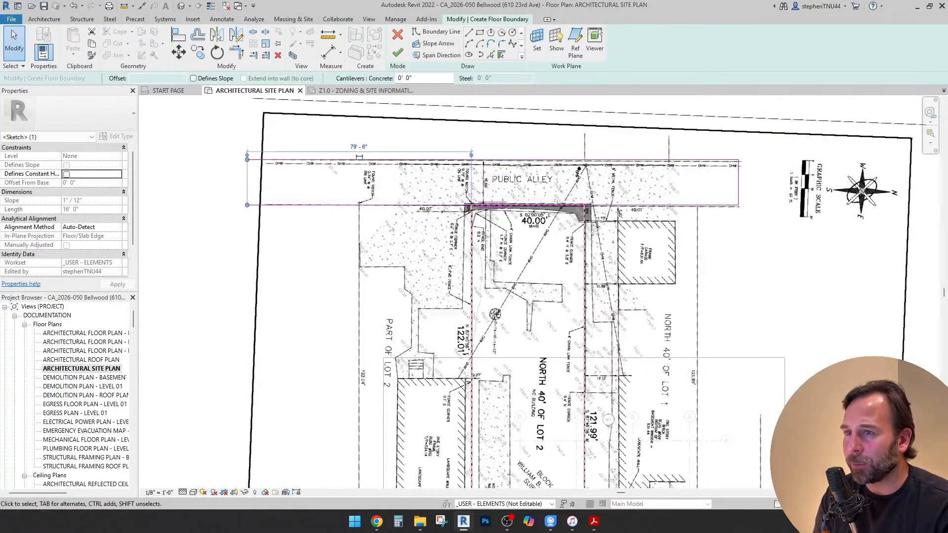
drag(739, 183, 769, 183)
key(Escape)
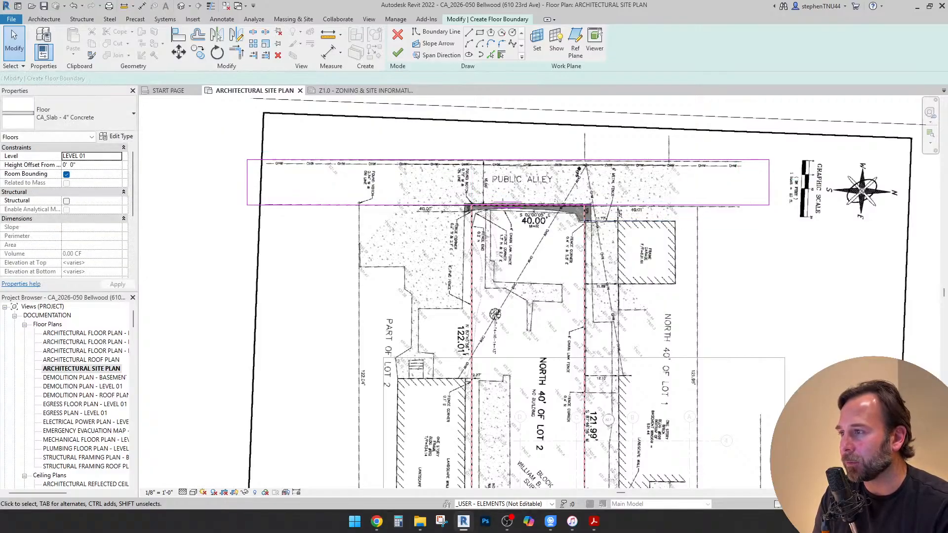
Finish the alley floor sketch as a CA_Slab - 4" Concrete floor and dismiss the save reminder without saving
scroll(576, 185, up, 1)
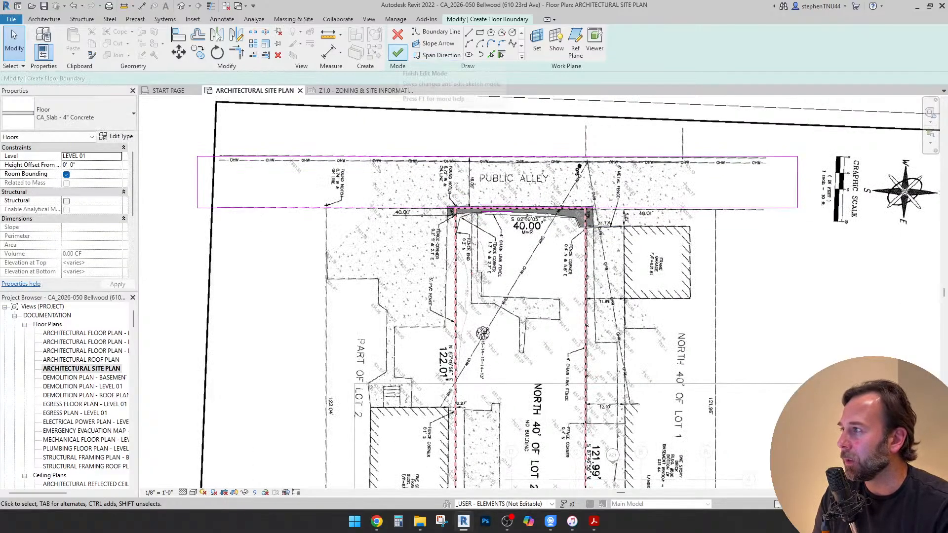
scroll(480, 182, up, 2)
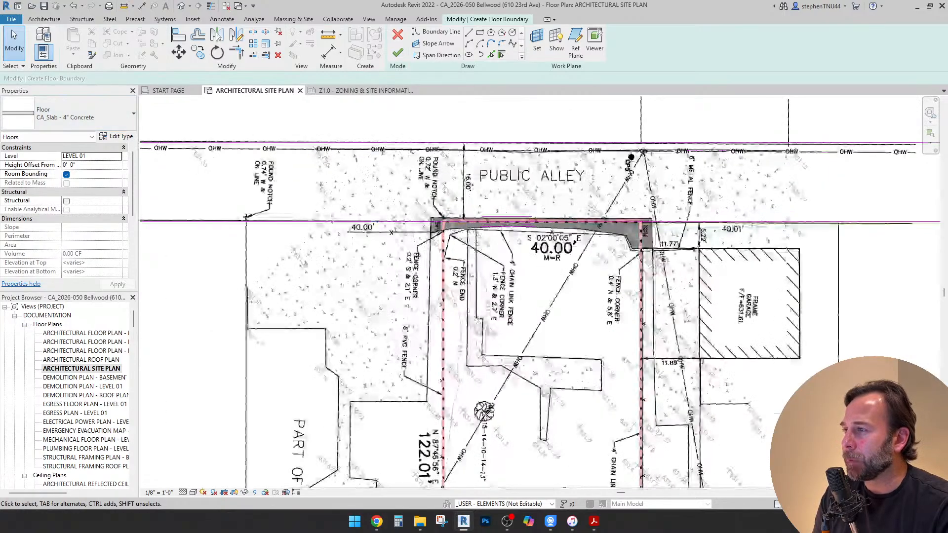
click(398, 52)
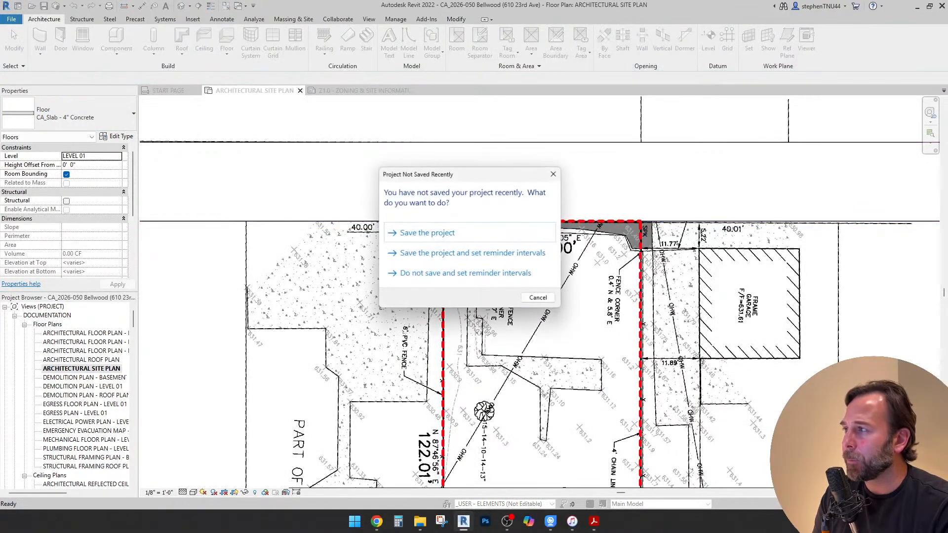
click(539, 298)
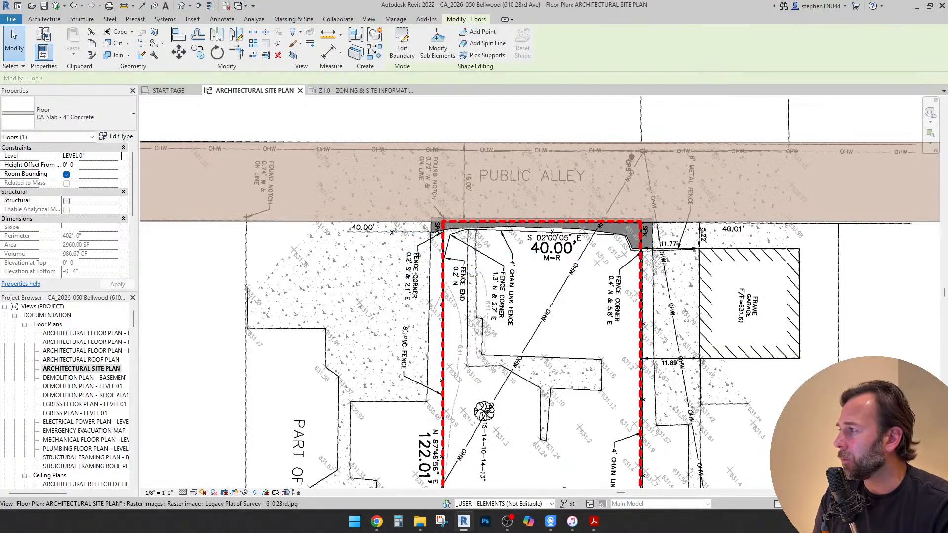
Set the alley slab's level to GRADE and accept the overlapping floors
click(117, 156)
click(89, 193)
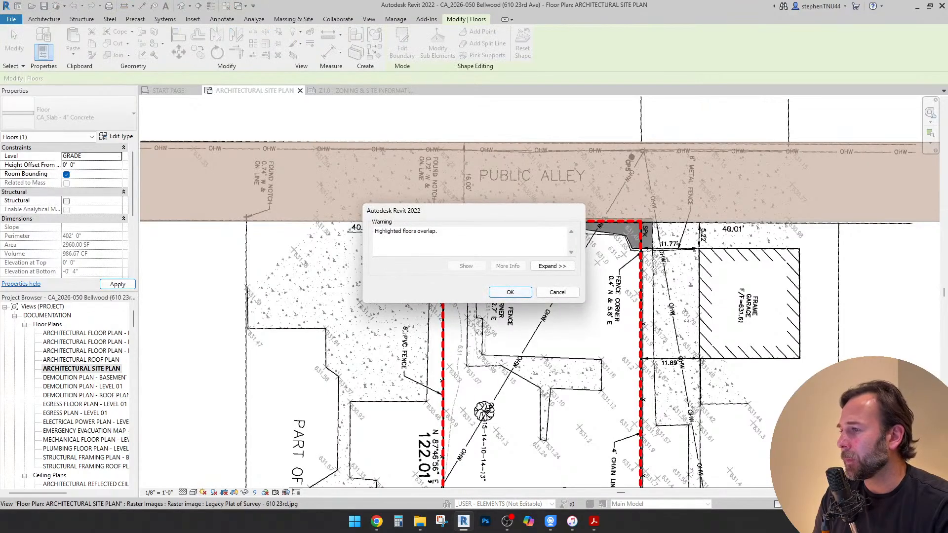
key(Return)
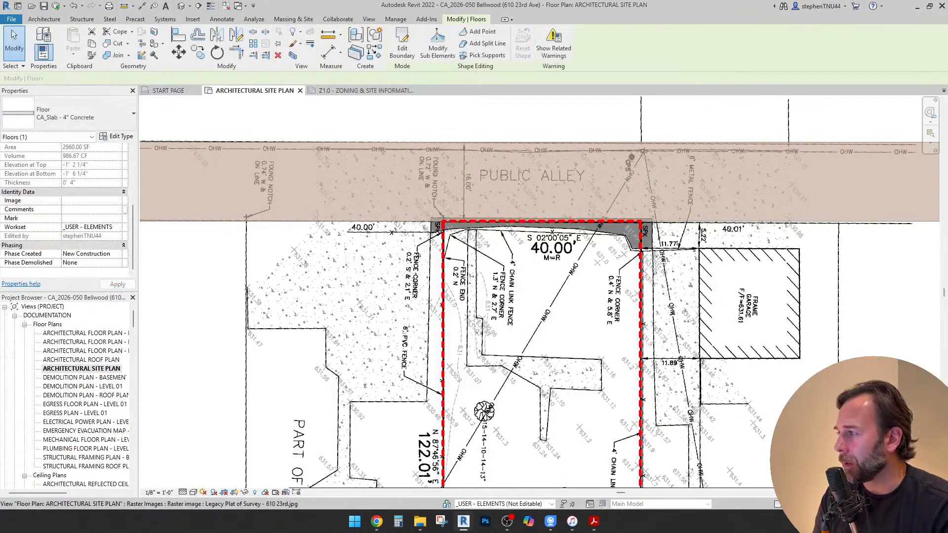
Assign the alley slab to the SITE_GROUND WORK workset and clear the selection
click(89, 227)
click(118, 227)
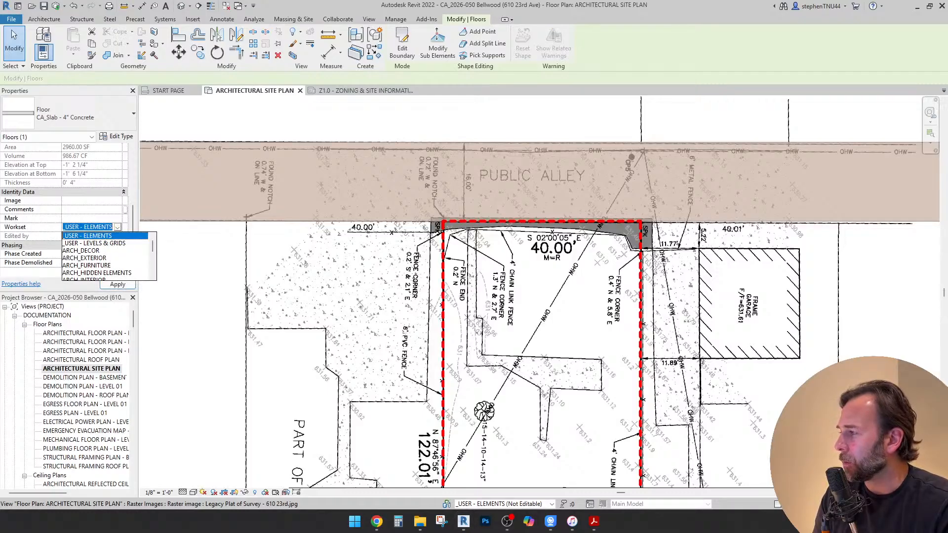
scroll(106, 257, down, 2)
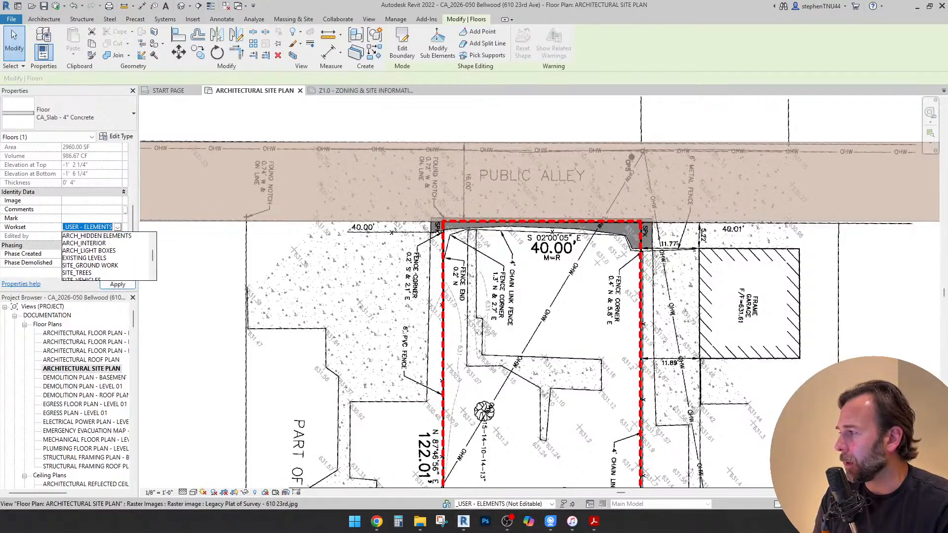
click(90, 265)
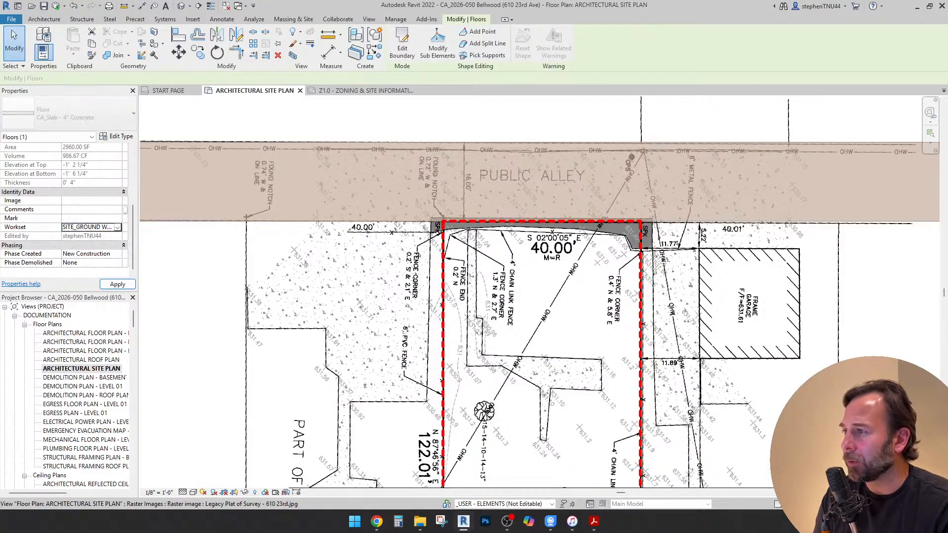
click(473, 274)
scroll(473, 274, down, 3)
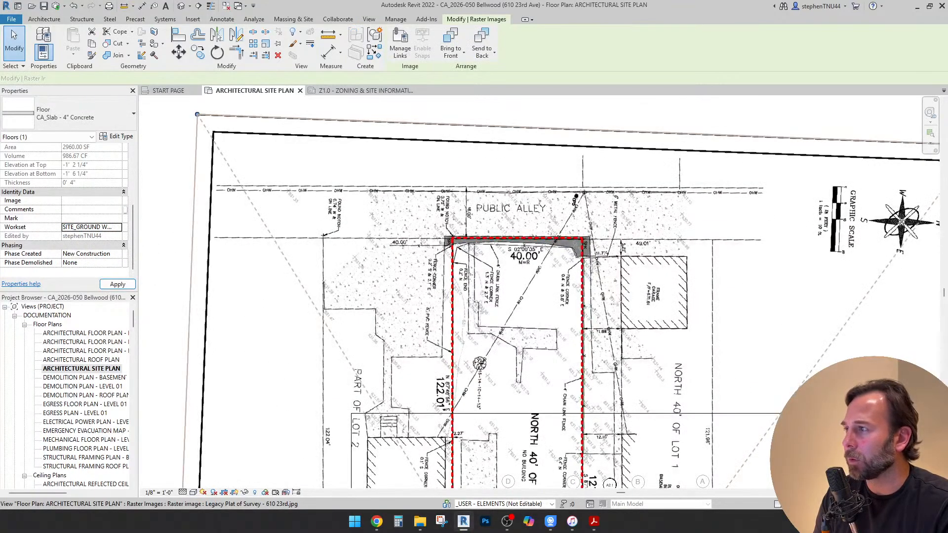
scroll(477, 161, down, 1)
key(Escape)
scroll(443, 205, down, 1)
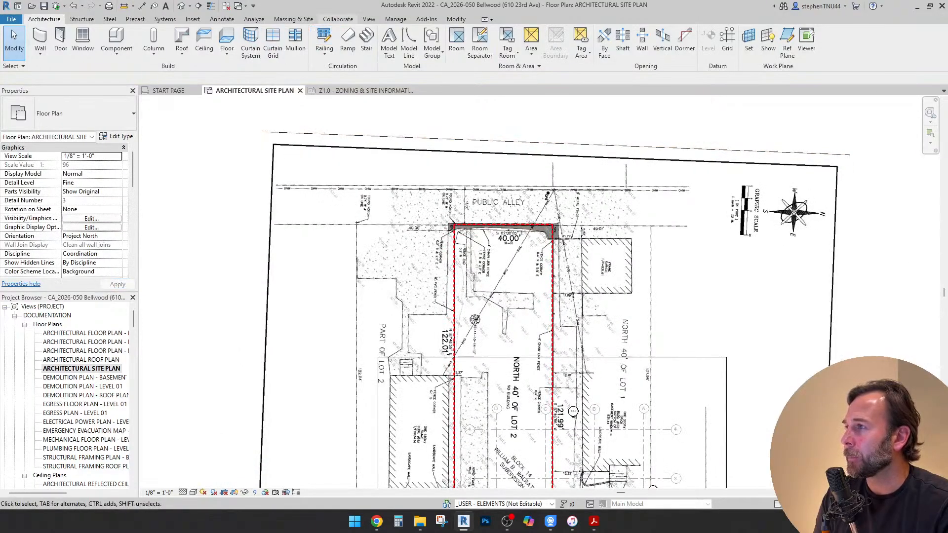
click(338, 18)
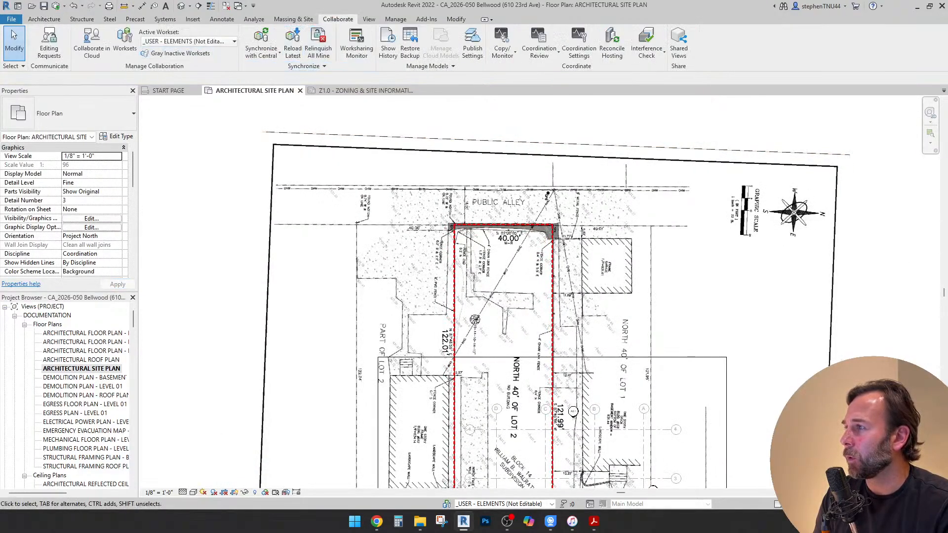
scroll(437, 189, down, 2)
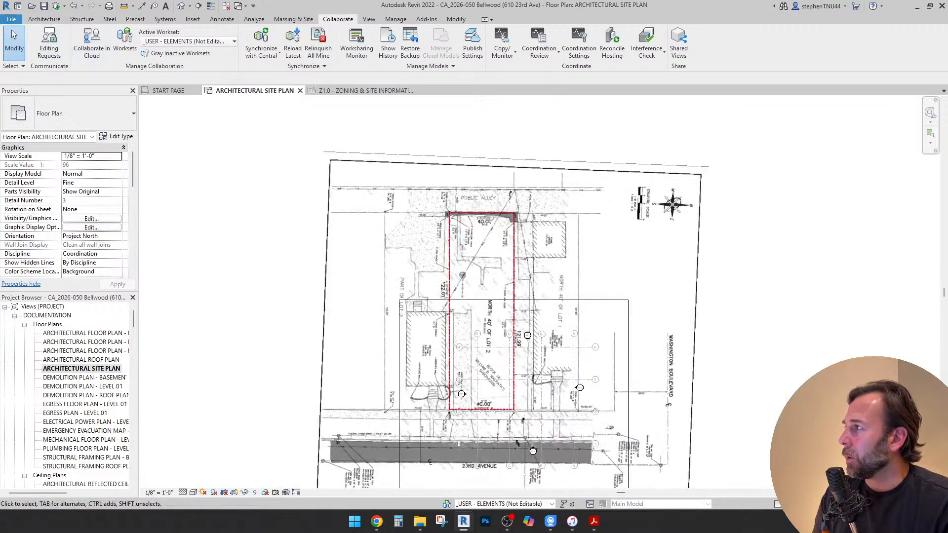
click(11, 19)
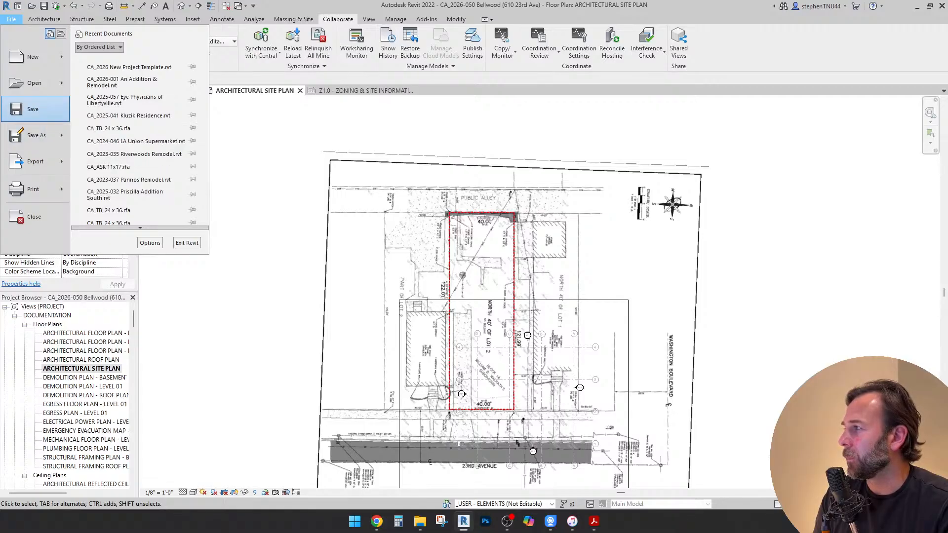
click(34, 109)
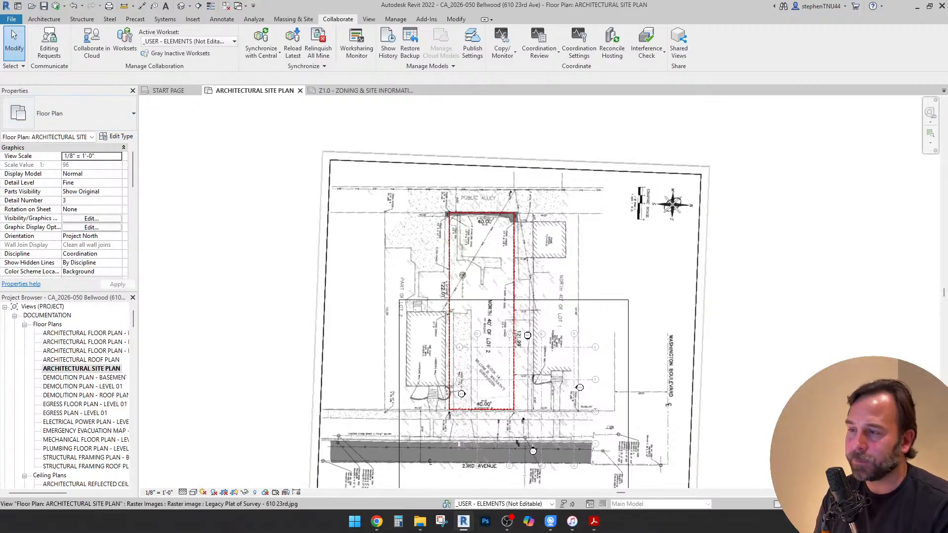
click(12, 19)
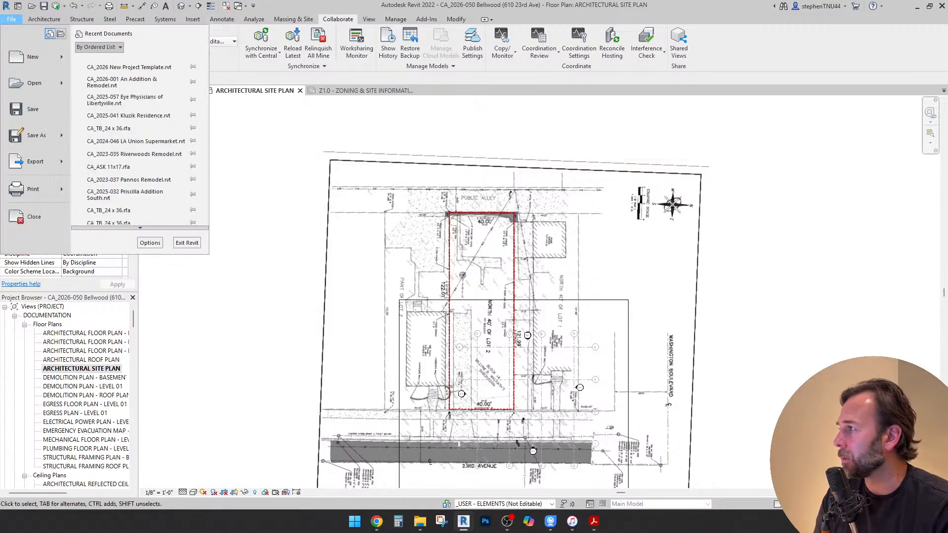
mouse_move(37, 135)
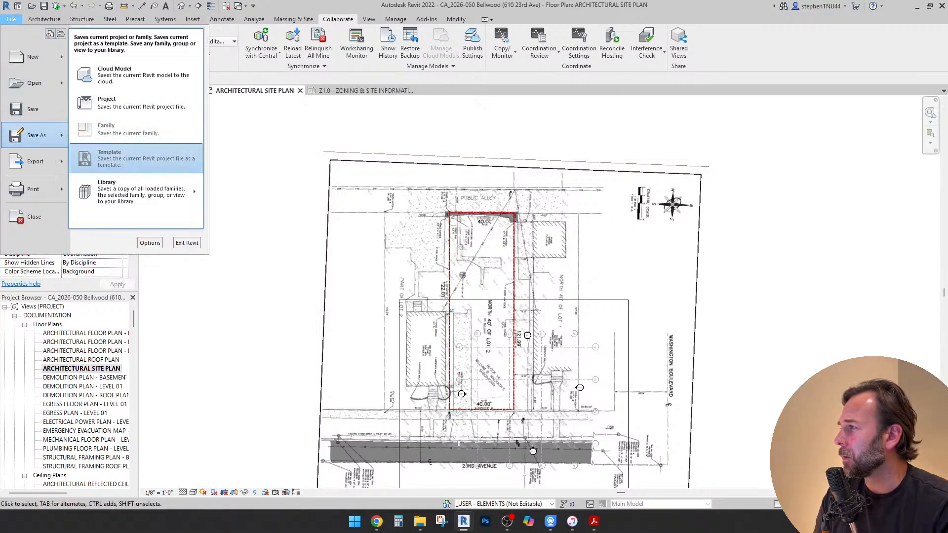
click(133, 103)
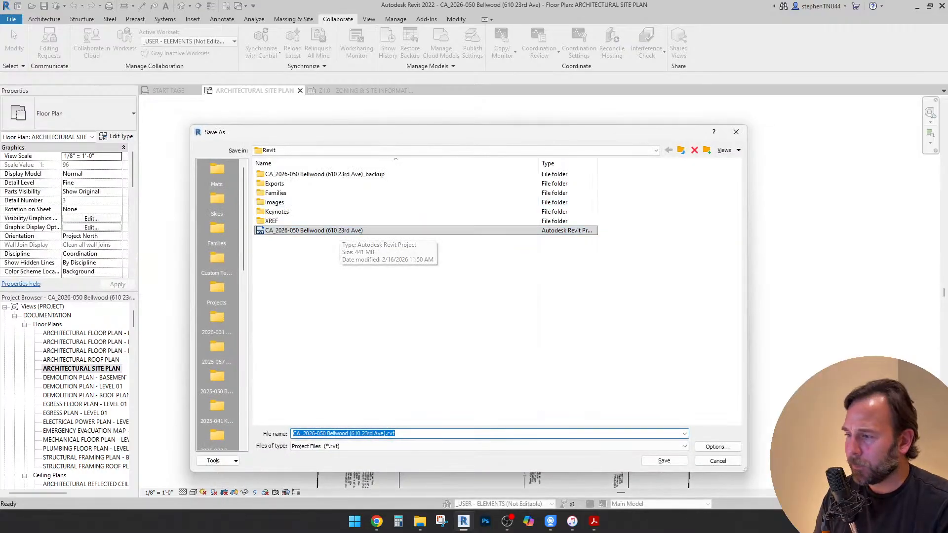
click(717, 447)
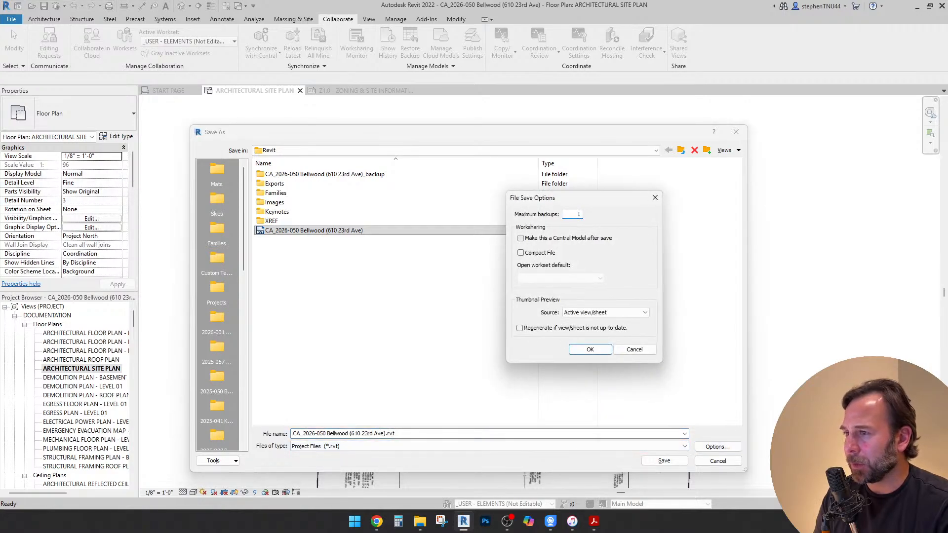
click(520, 238)
click(590, 349)
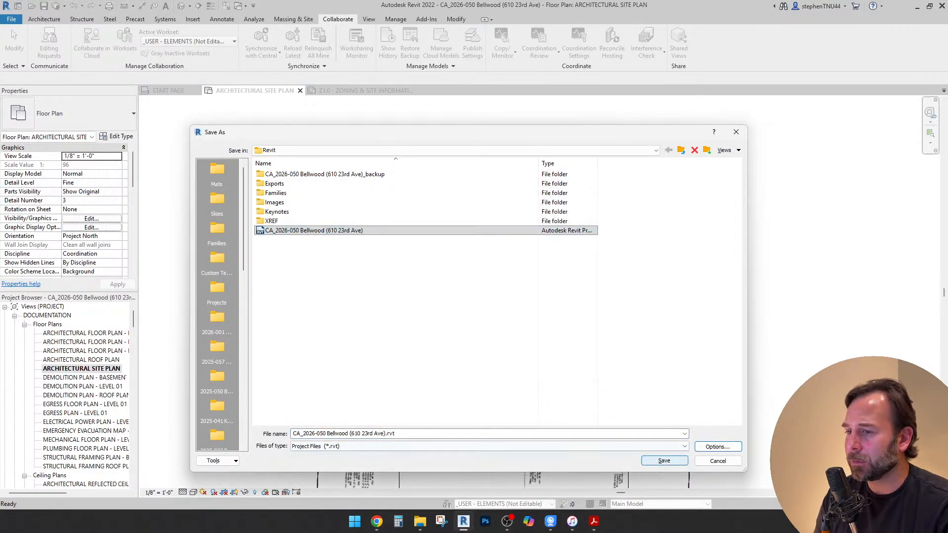
click(665, 460)
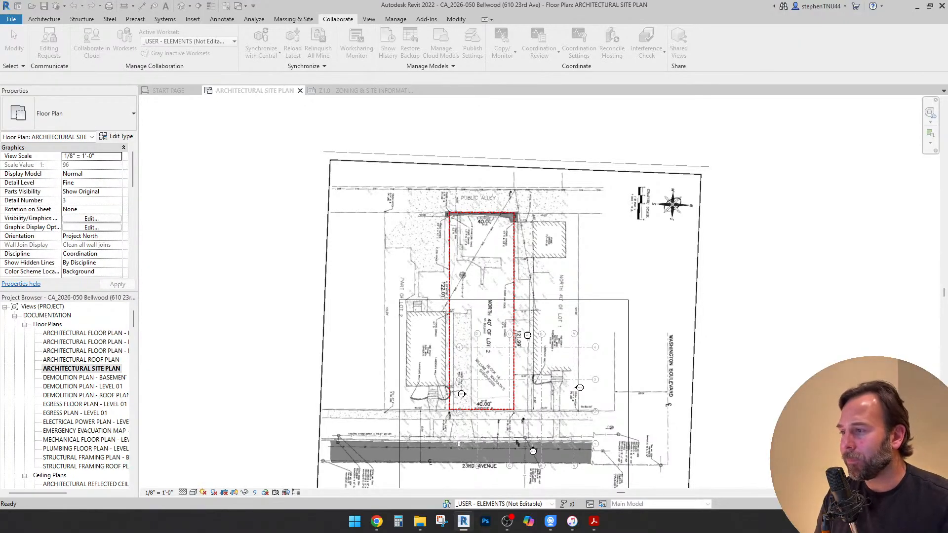
Switch to Chrome, open the Coorlas Architecture website in a new tab and look over its home page
mouse_move(376, 522)
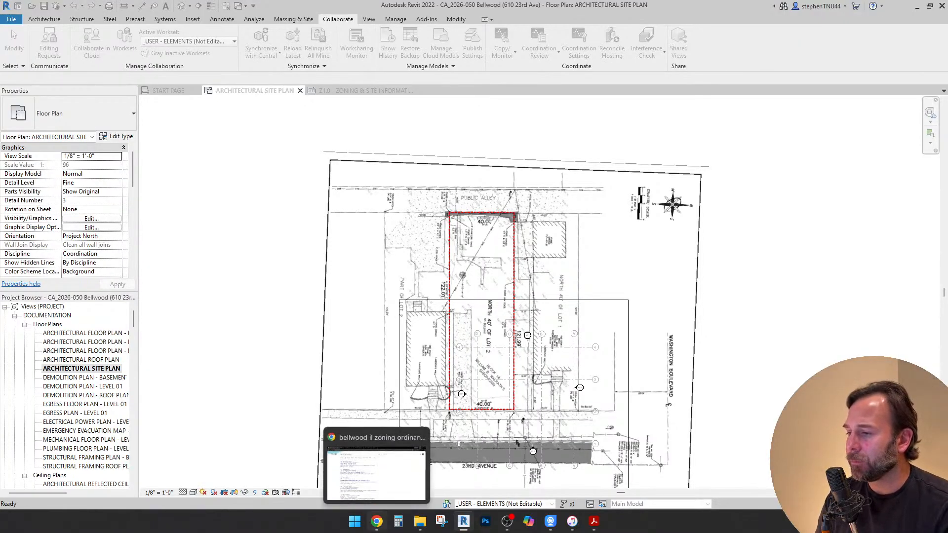
click(507, 522)
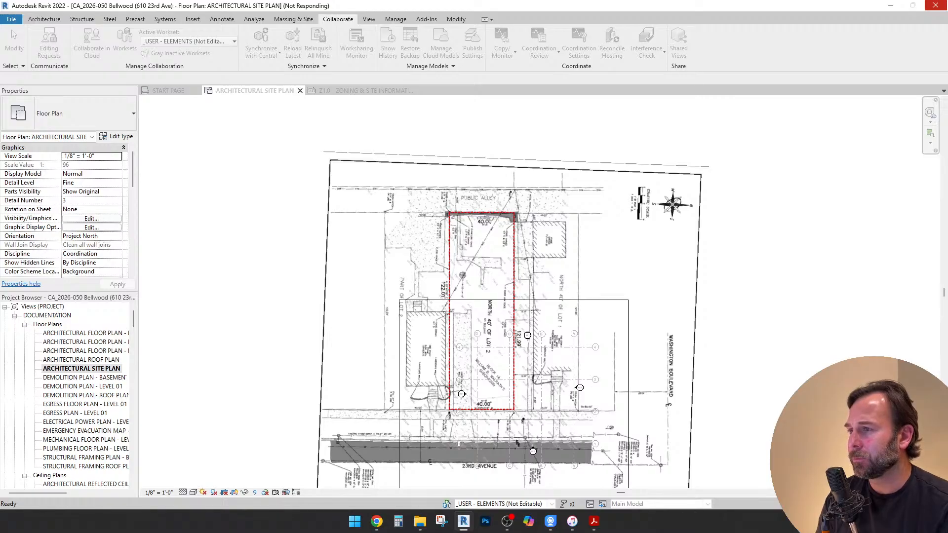
click(376, 522)
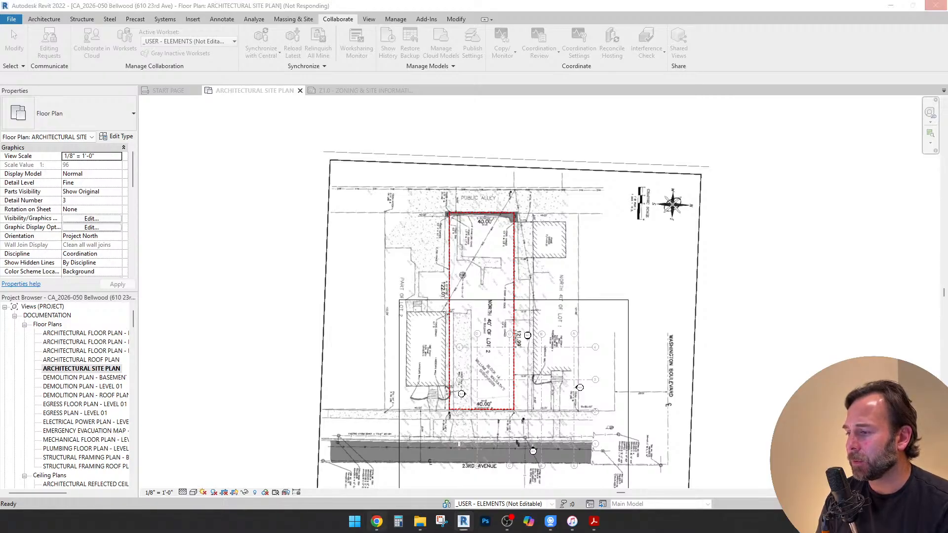
click(482, 10)
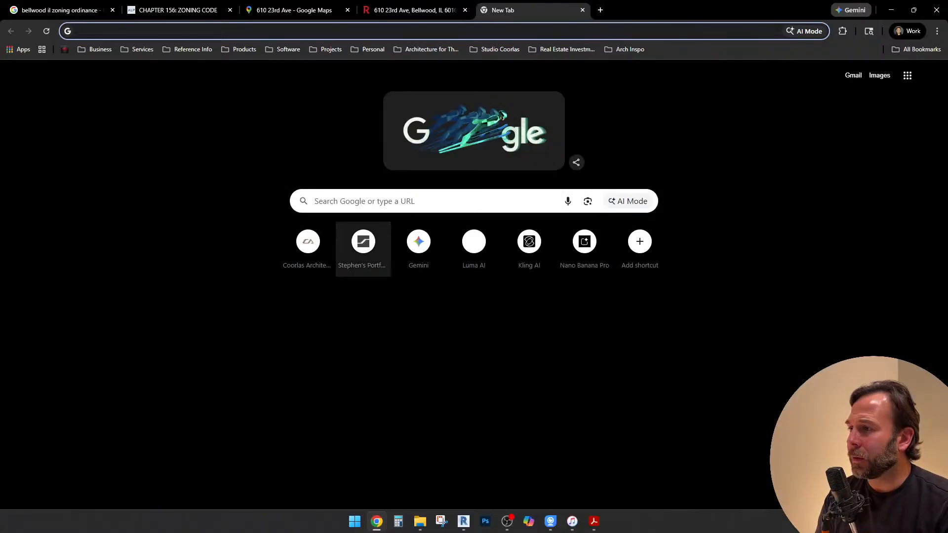
click(305, 232)
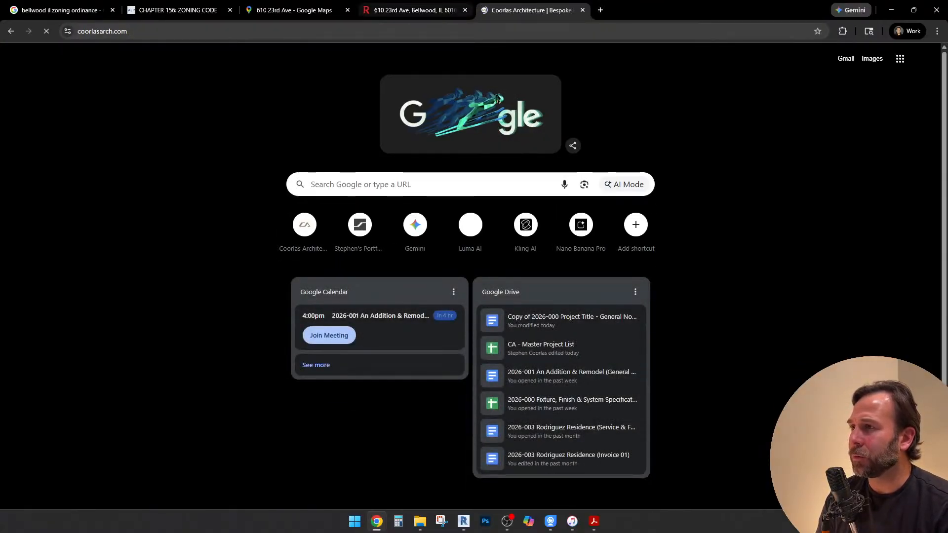
click(415, 10)
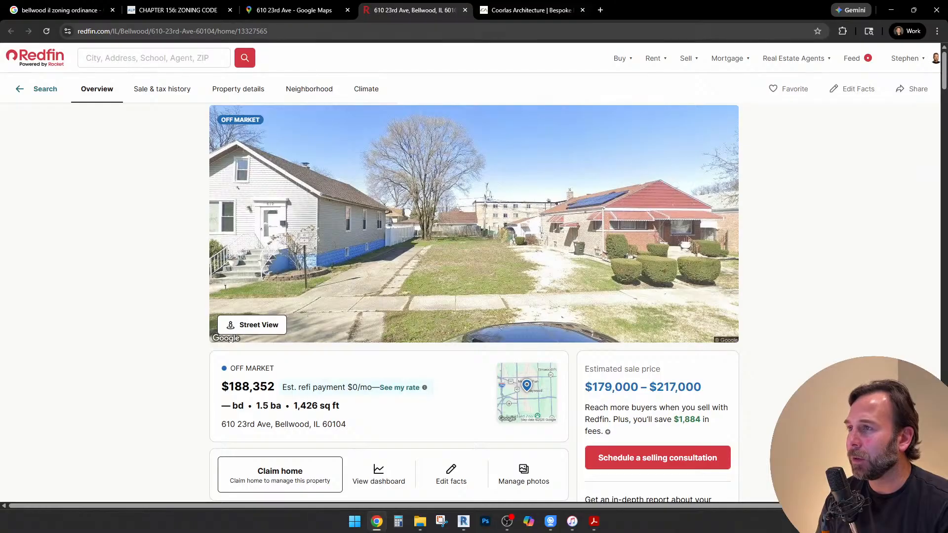
key(ctrl+Tab)
scroll(471, 276, down, 2)
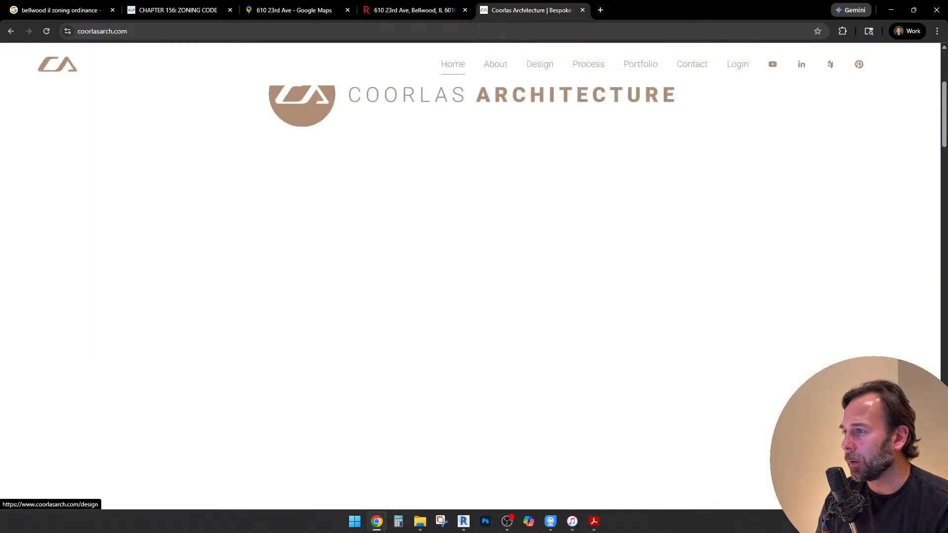
scroll(471, 277, up, 3)
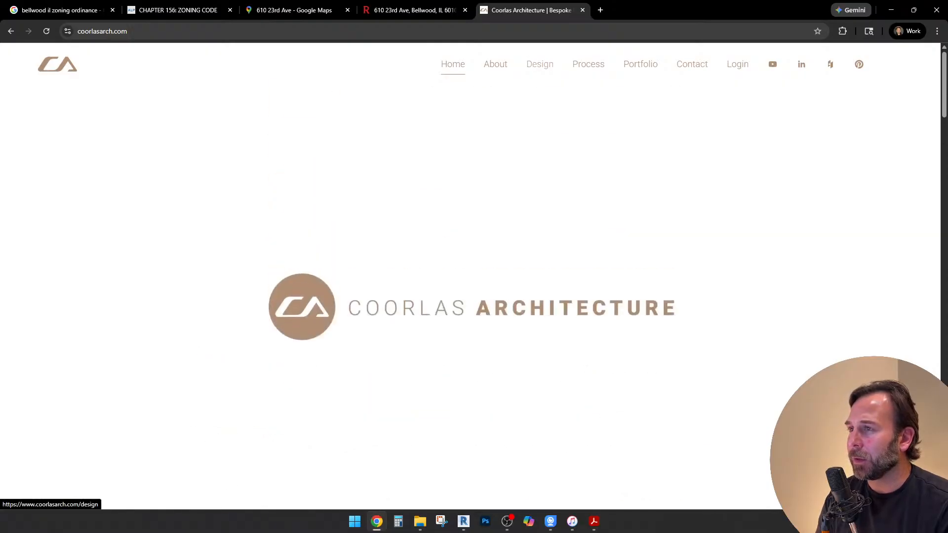
scroll(471, 277, down, 5)
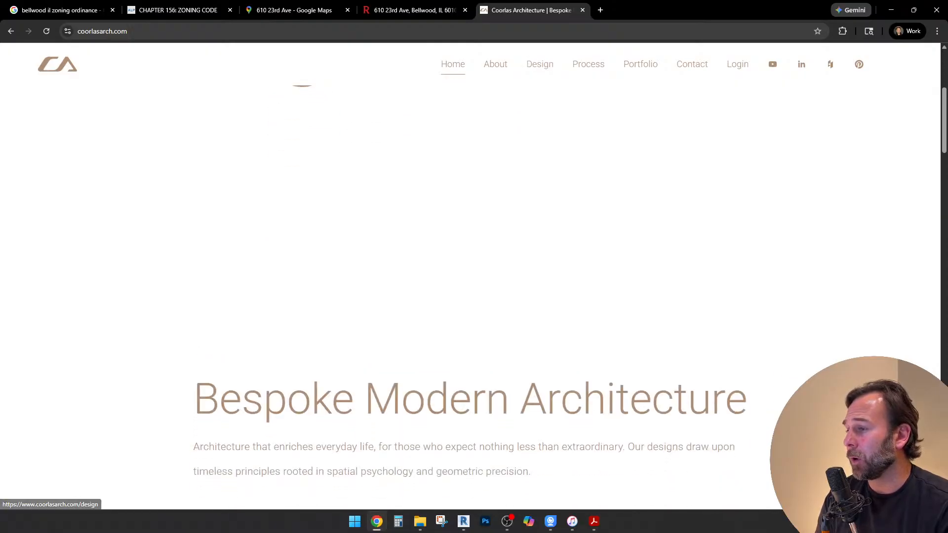
scroll(471, 276, down, 5)
scroll(471, 277, up, 5)
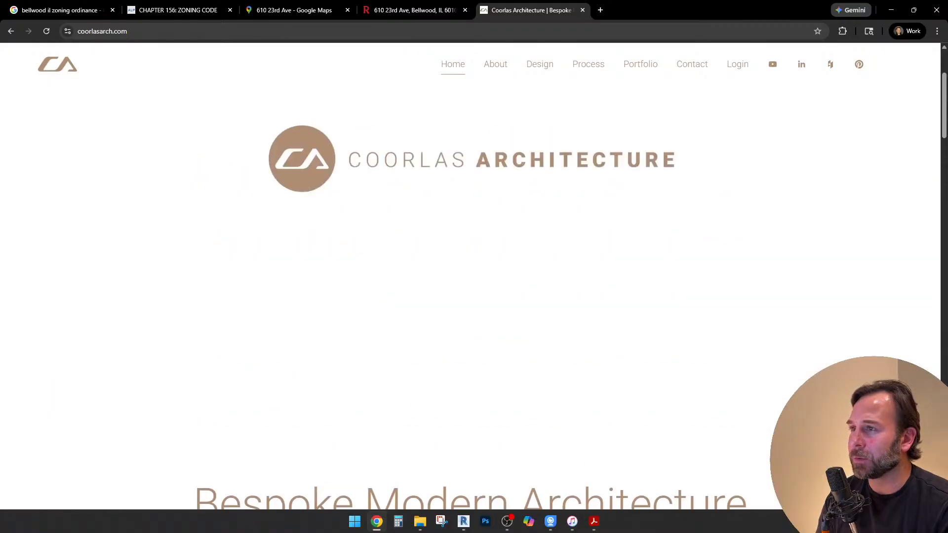
View the Coorlas Architecture Design page down to its exterior design gallery
click(539, 63)
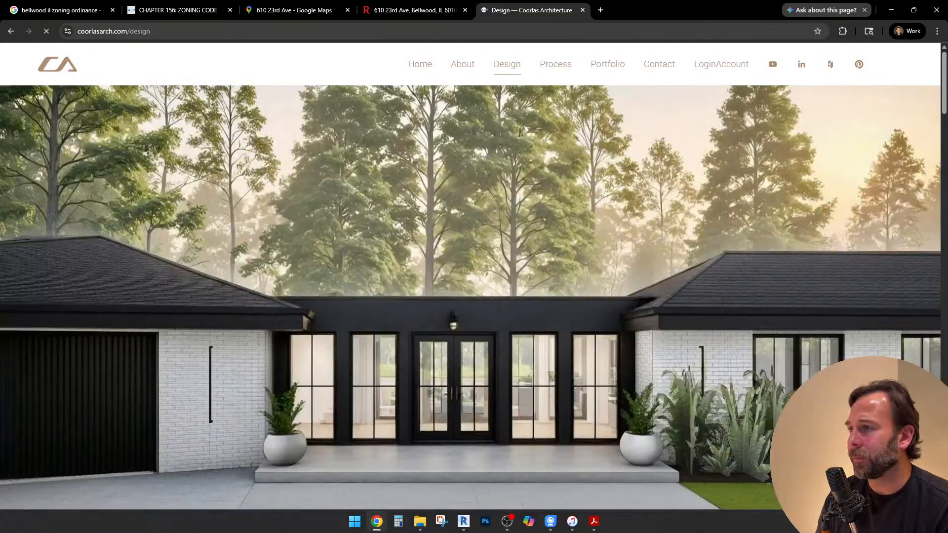
scroll(472, 296, down, 15)
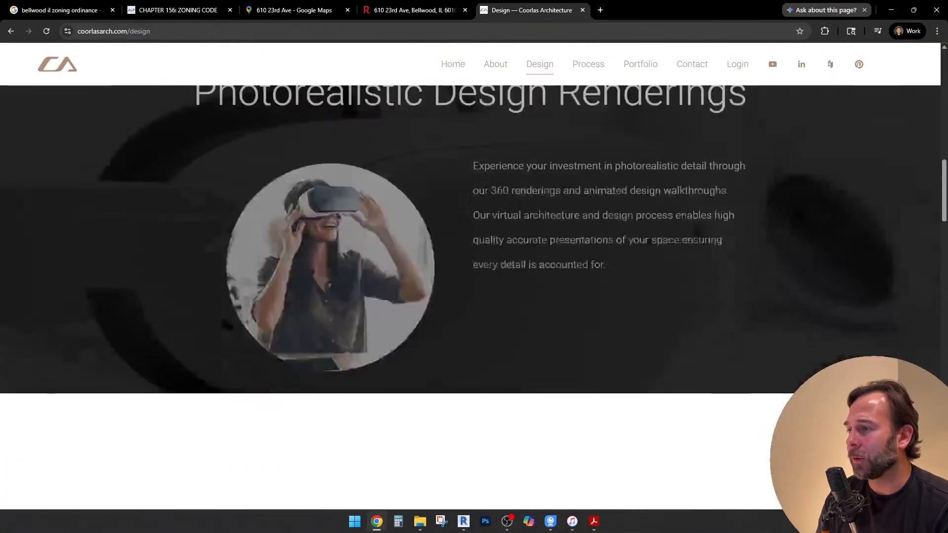
scroll(472, 296, down, 5)
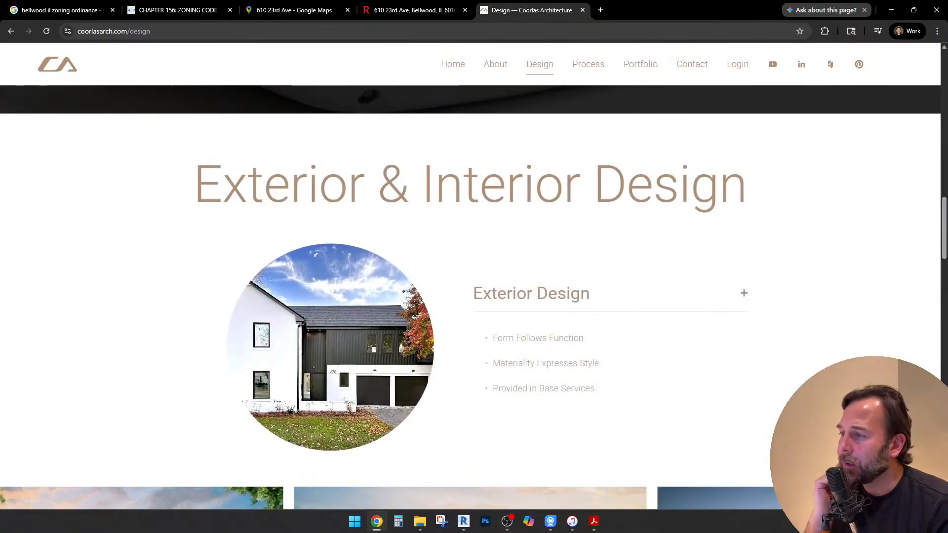
scroll(471, 296, down, 5)
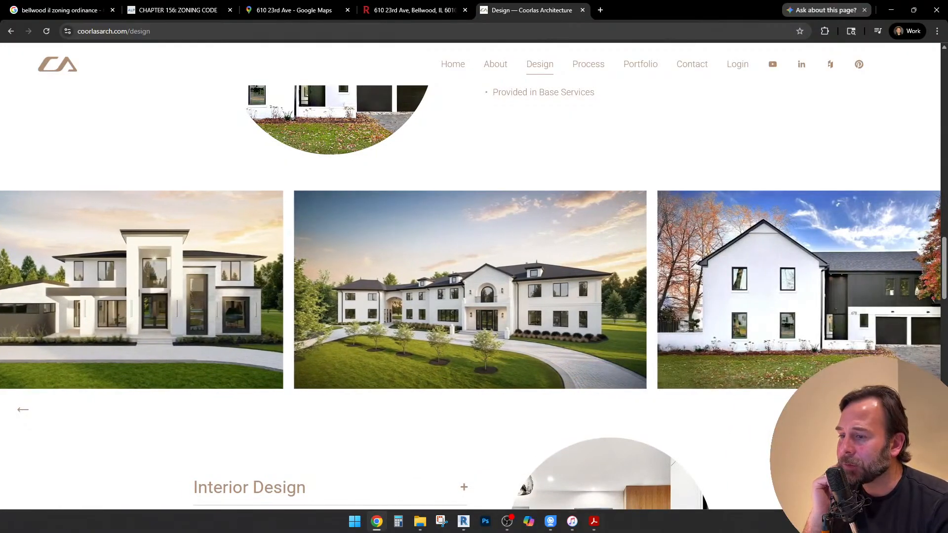
click(507, 521)
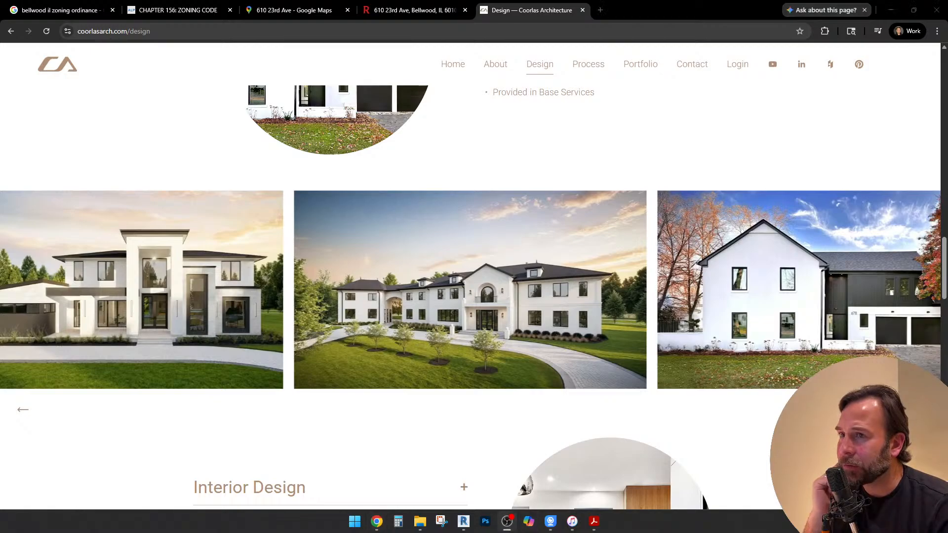
click(507, 522)
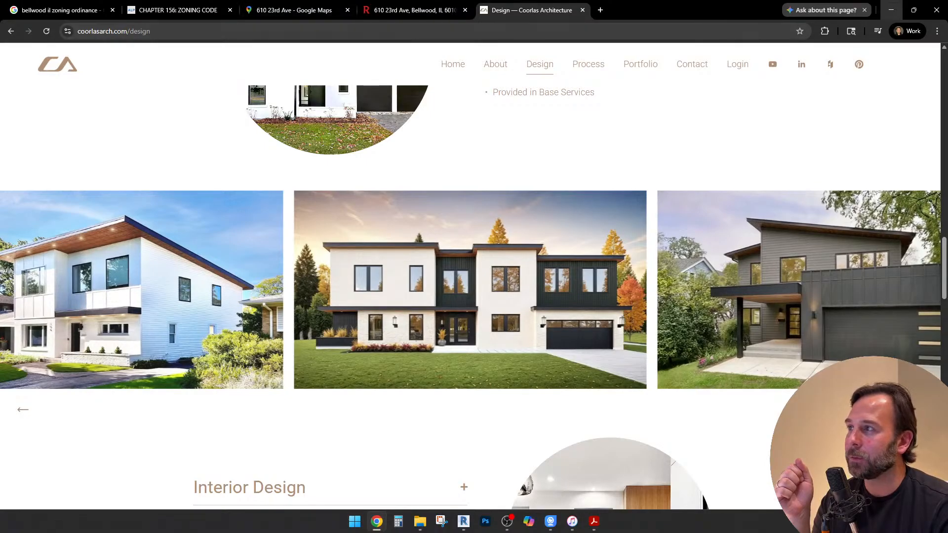
Switch back to Revit and examine the lot, public alley and street on the architectural site plan
click(891, 10)
scroll(487, 174, up, 2)
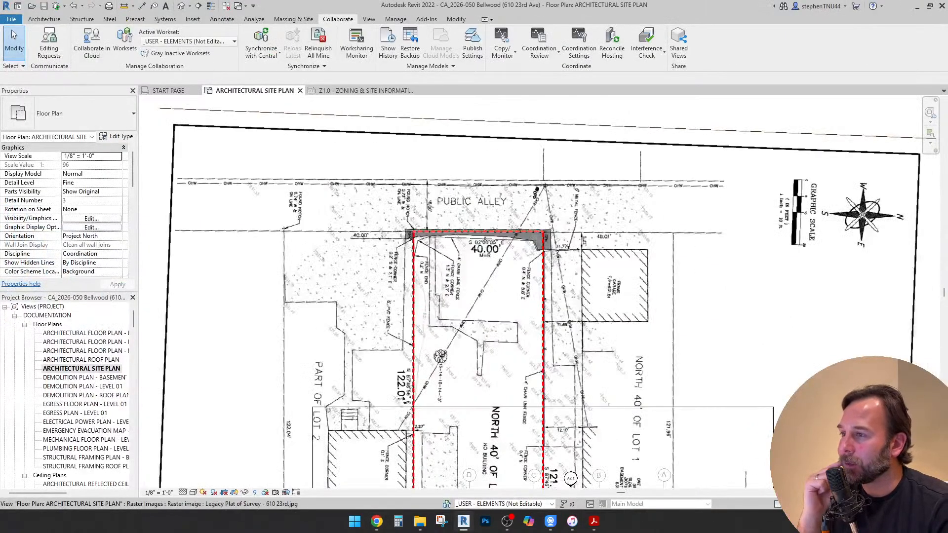
scroll(485, 247, down, 1)
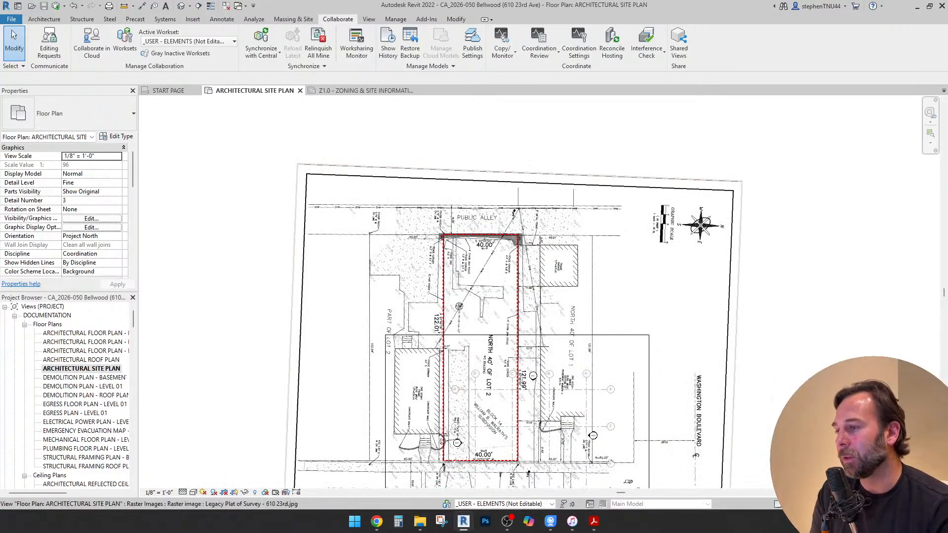
scroll(487, 385, up, 1)
middle_drag(486, 385, 476, 336)
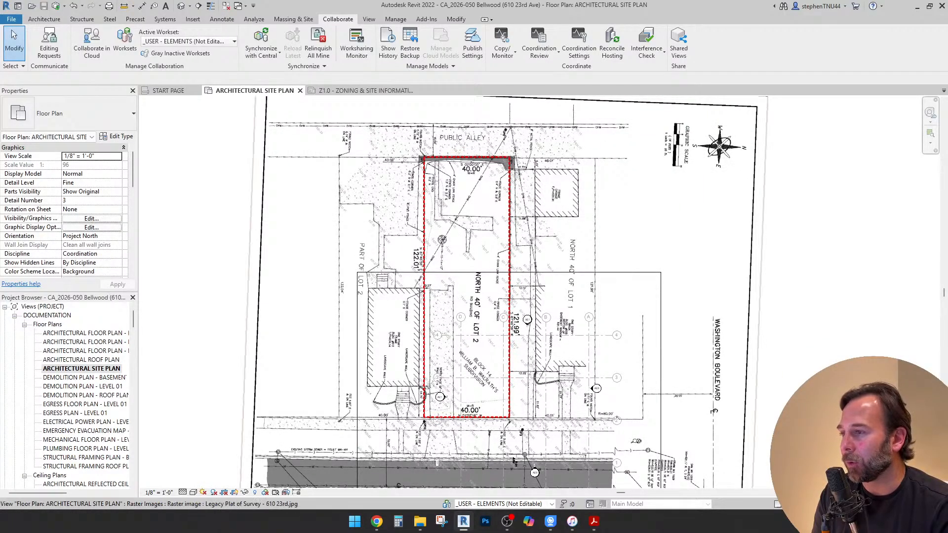
scroll(500, 372, up, 1)
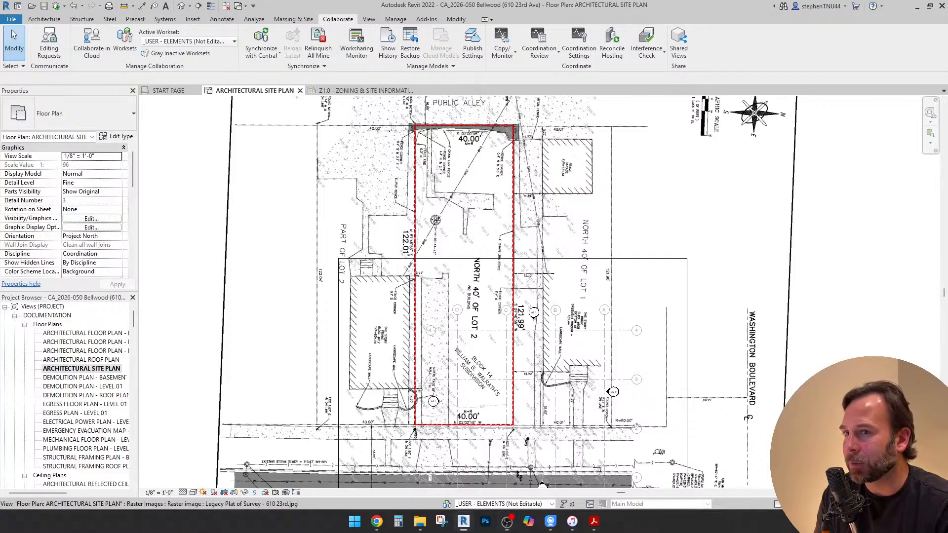
scroll(595, 300, down, 1)
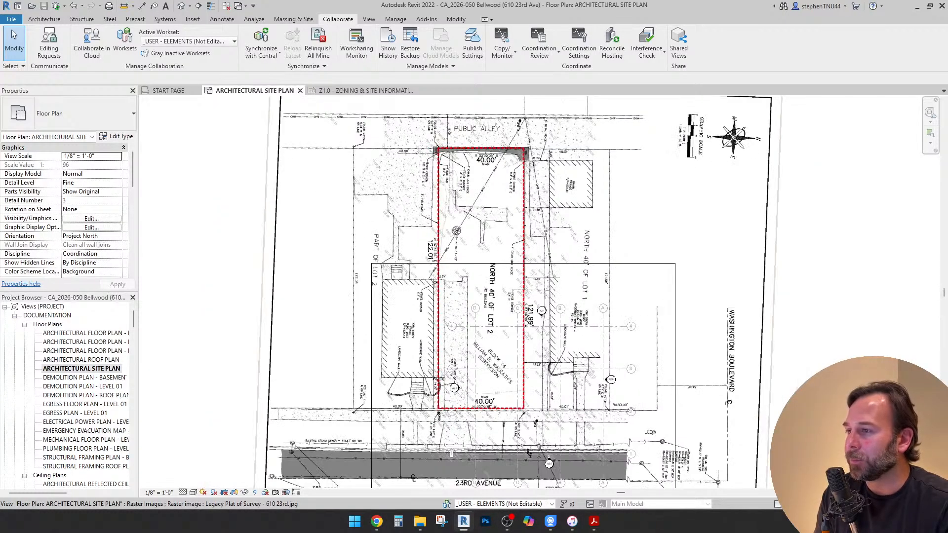
middle_drag(595, 300, 579, 308)
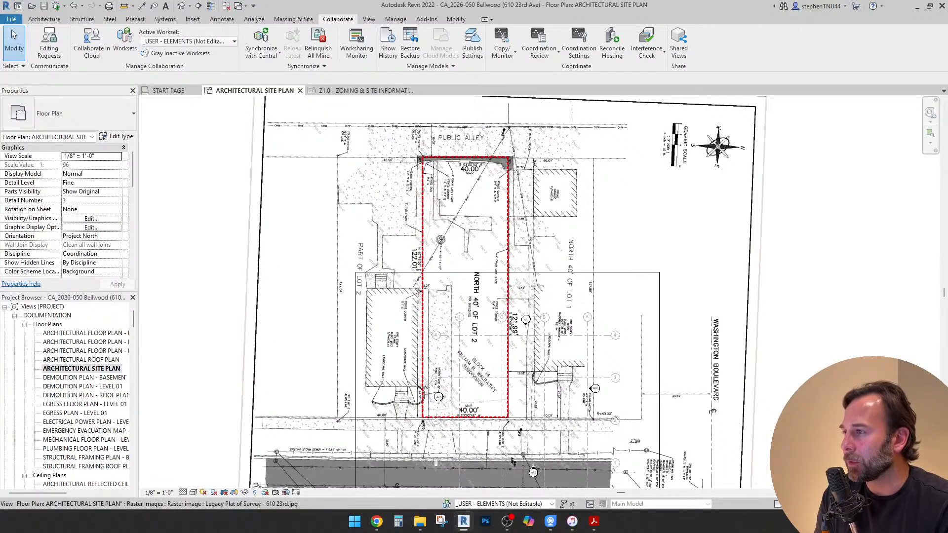
click(408, 146)
scroll(408, 146, down, 3)
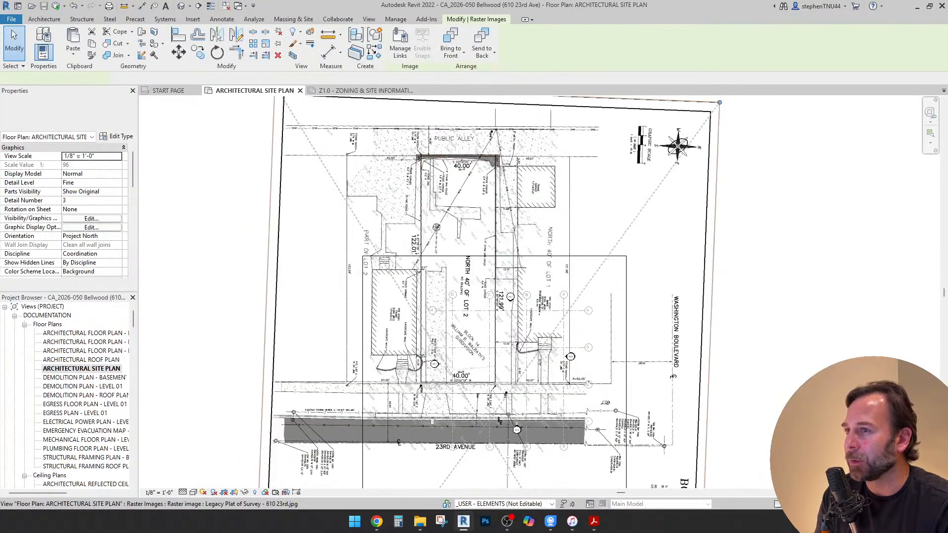
key(Escape)
scroll(406, 152, up, 3)
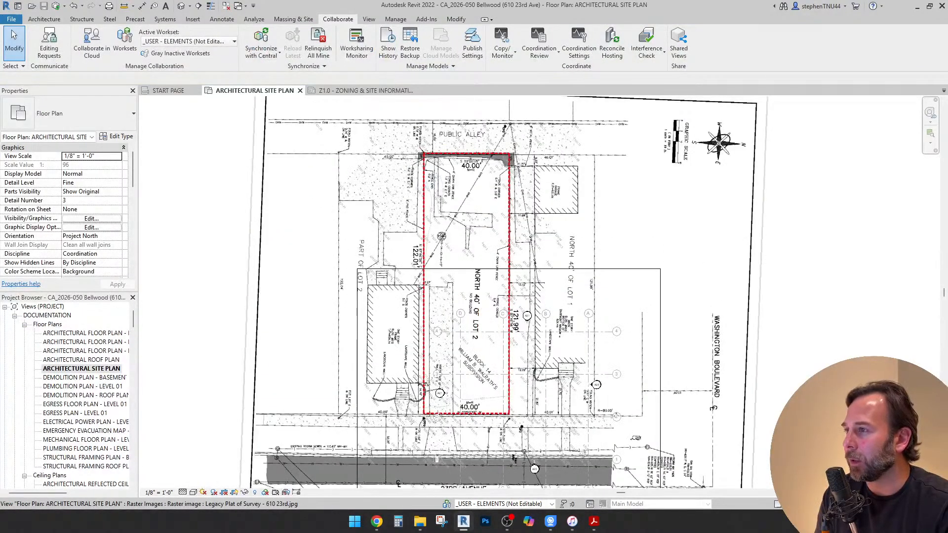
Set the SITE_GROUND WORK workset to Show in the architectural site plan's visibility overrides
key(v)
key(v)
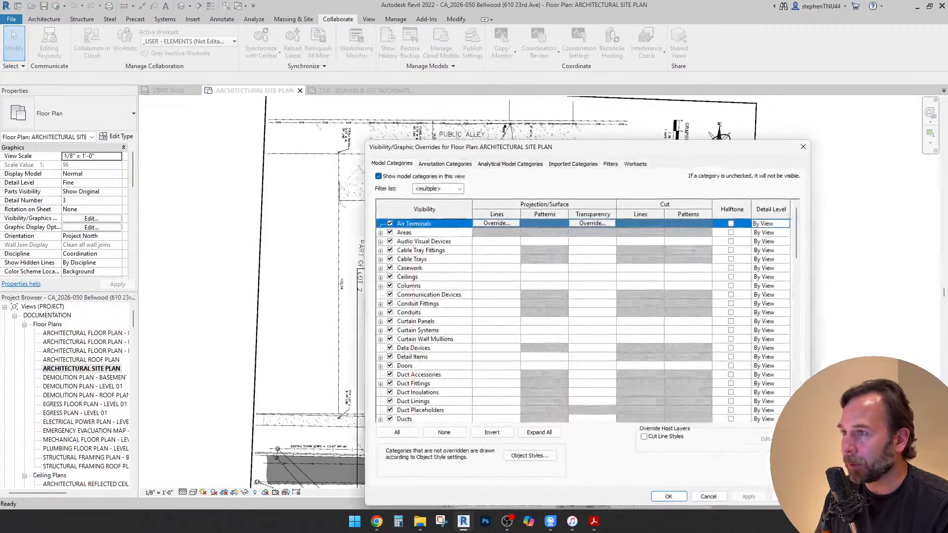
click(636, 164)
click(691, 299)
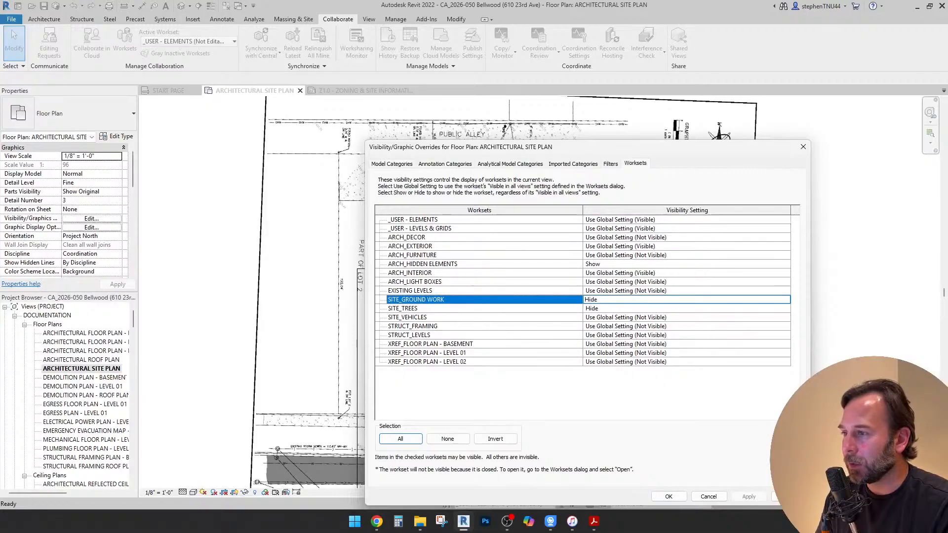
click(785, 299)
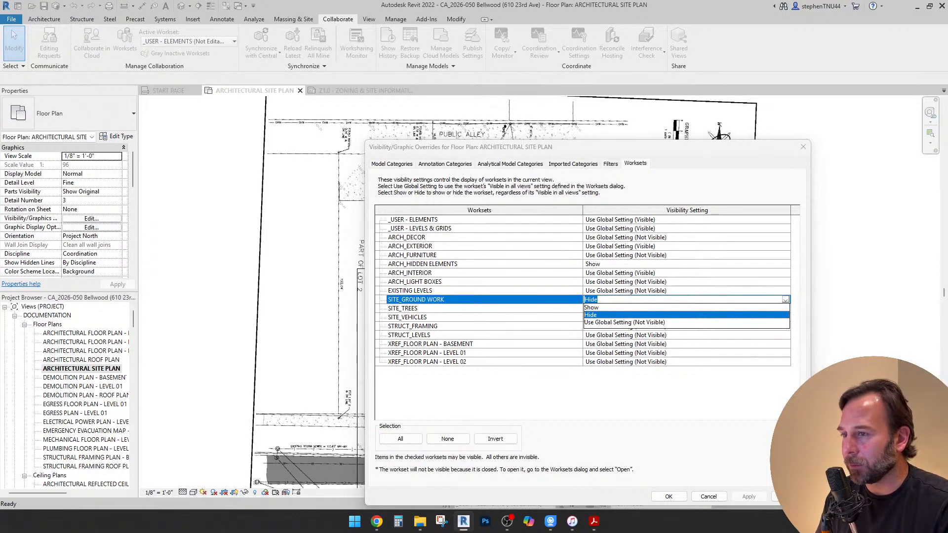
key(Up)
key(Return)
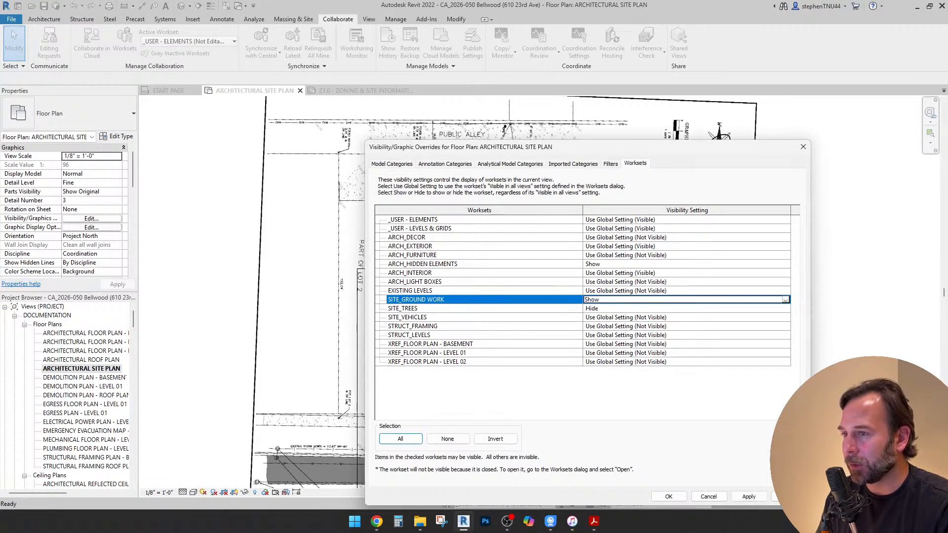
click(669, 496)
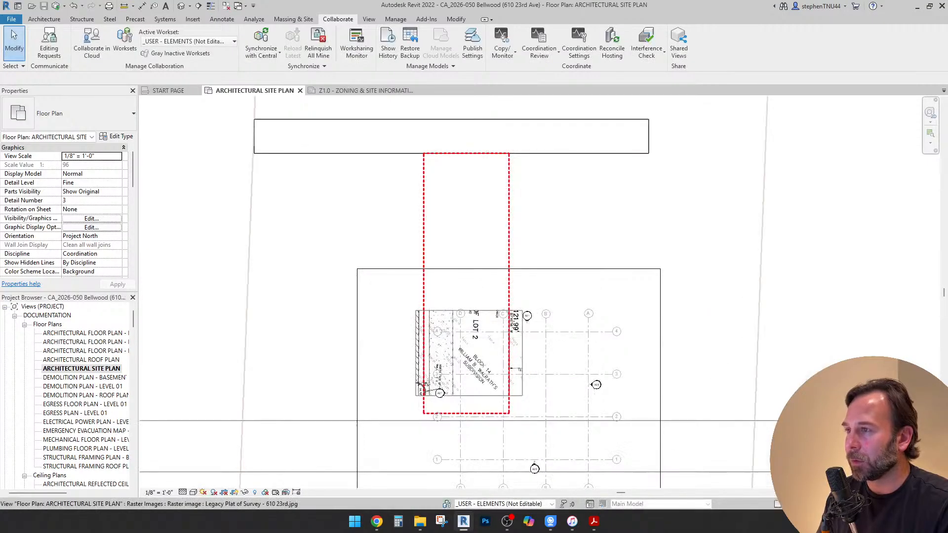
Set the site plan view's visual style to Wireframe so the survey plat shows through the ground surfaces
scroll(524, 217, down, 2)
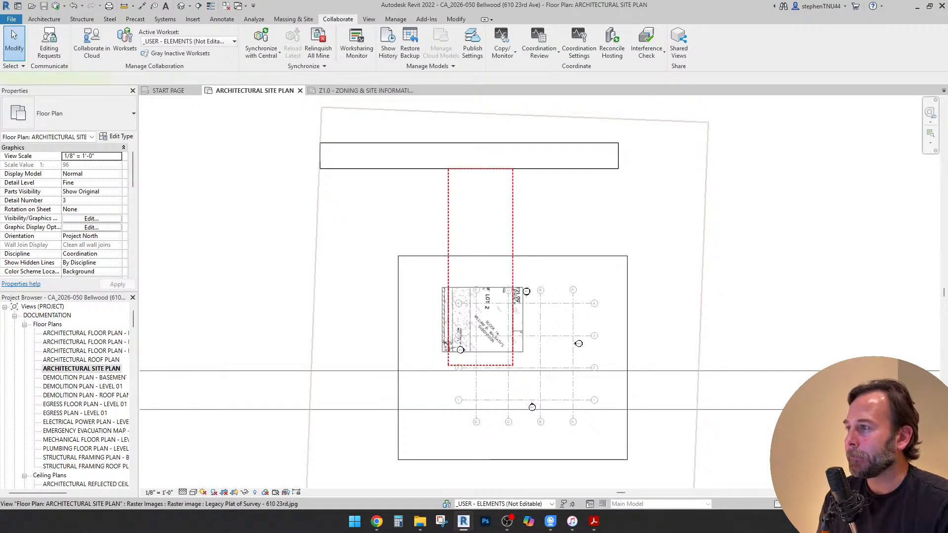
click(318, 183)
scroll(395, 190, down, 3)
key(Delete)
scroll(618, 337, down, 2)
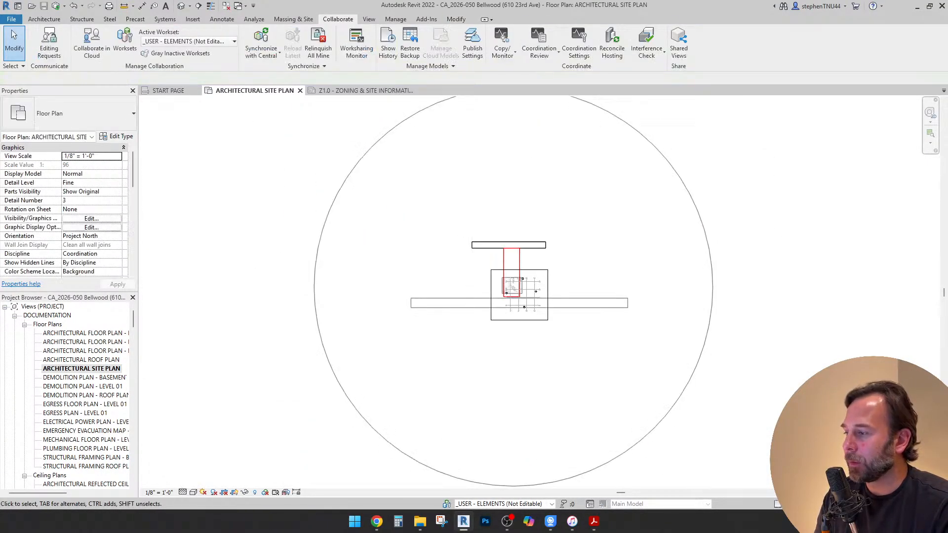
click(193, 492)
click(213, 442)
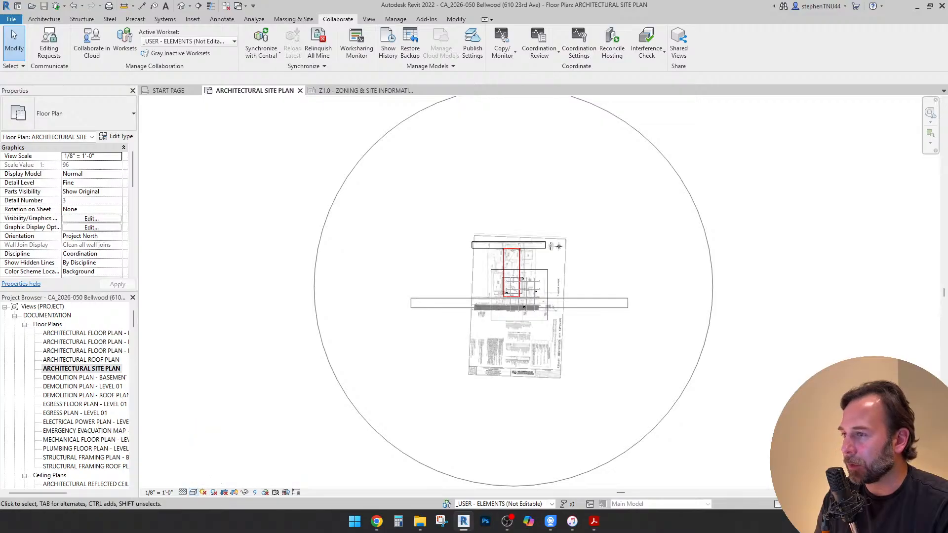
Copy the CA_Slab - 4" Concrete floor from the public alley to the lot's front property line along 23rd Avenue
scroll(533, 242, up, 1)
scroll(526, 250, up, 6)
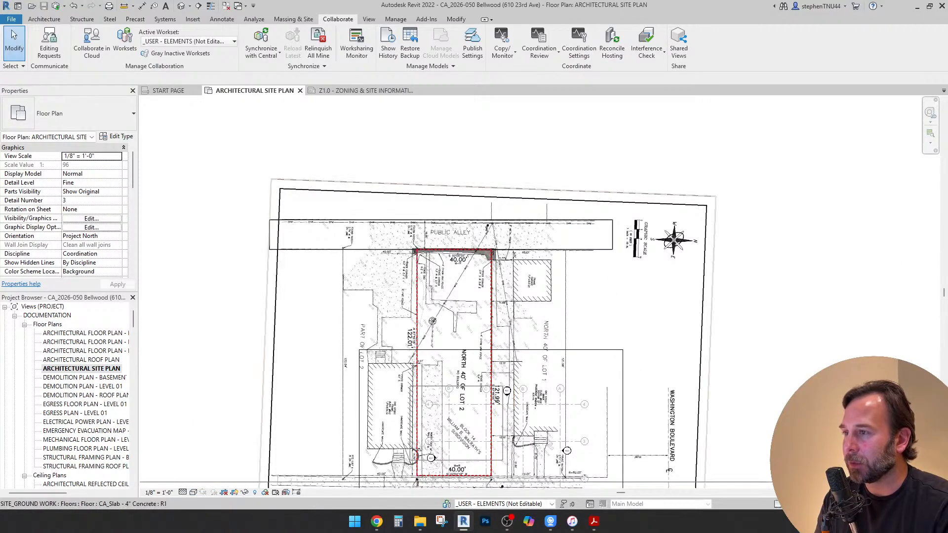
scroll(440, 212, down, 2)
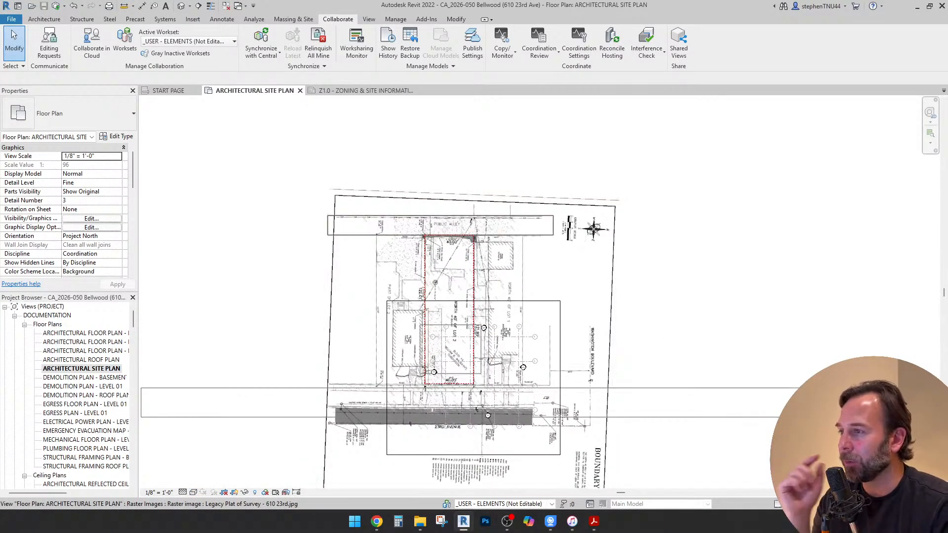
click(440, 216)
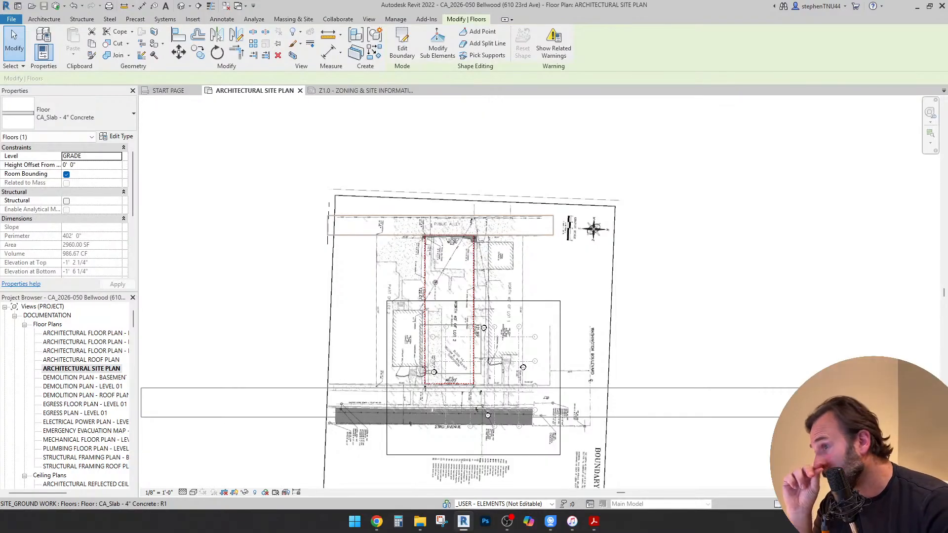
scroll(365, 252, up, 2)
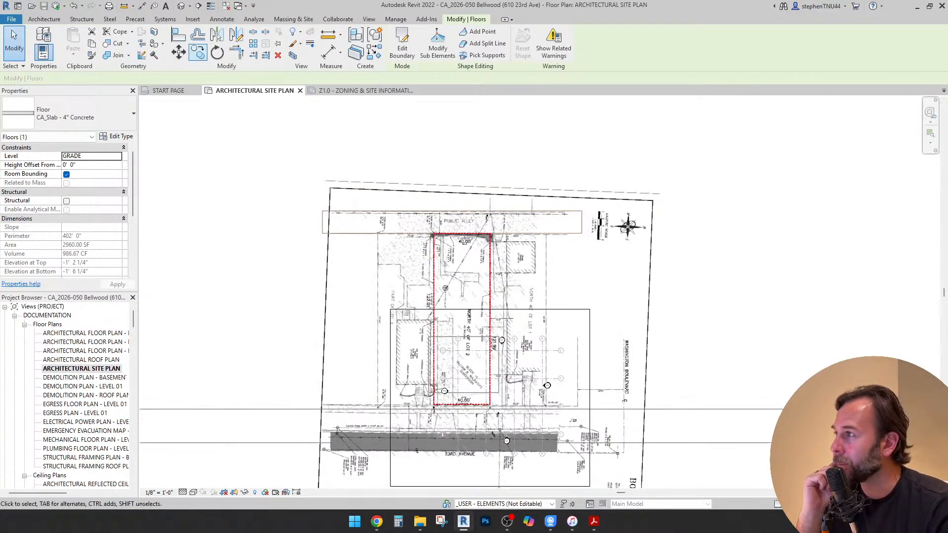
click(197, 52)
scroll(437, 214, up, 3)
click(435, 211)
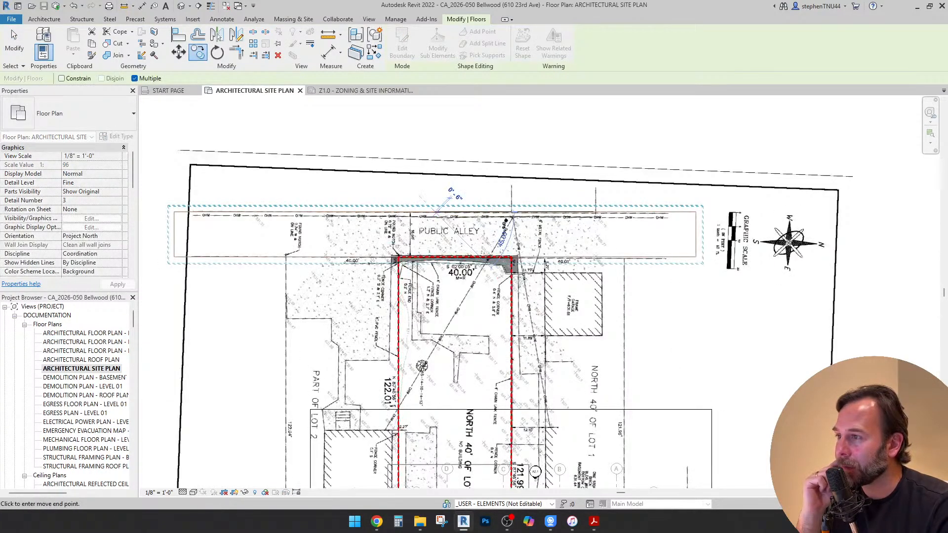
scroll(435, 212, down, 6)
scroll(429, 379, up, 7)
scroll(431, 407, up, 4)
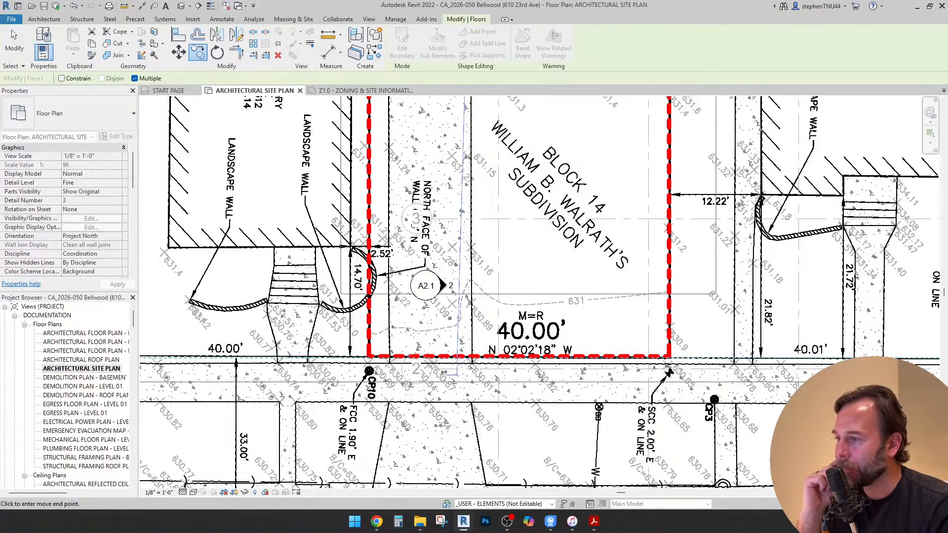
click(467, 356)
scroll(457, 242, down, 1)
key(Escape)
Examine how the copied slab lines up with the plat's public sidewalk along 23rd Avenue
middle_drag(459, 247, 553, 188)
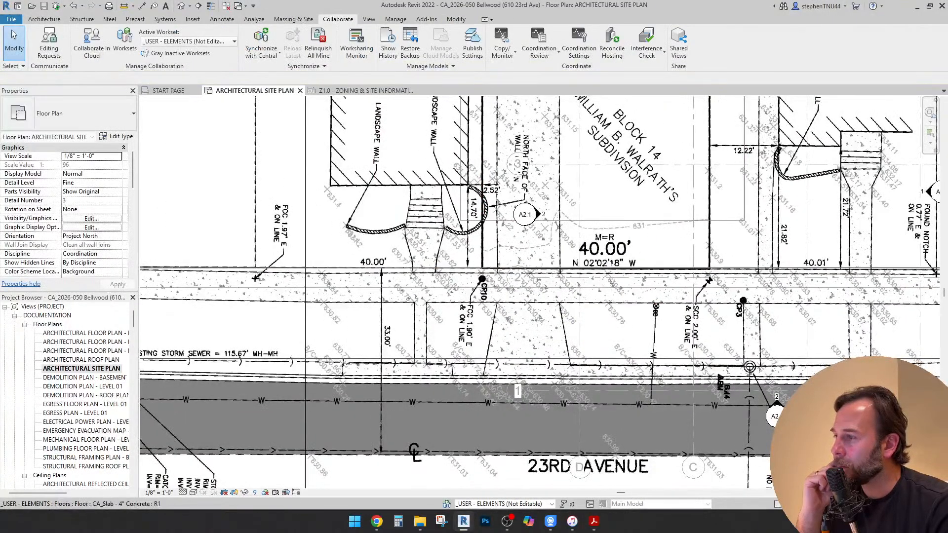
scroll(371, 270, up, 1)
scroll(380, 269, down, 2)
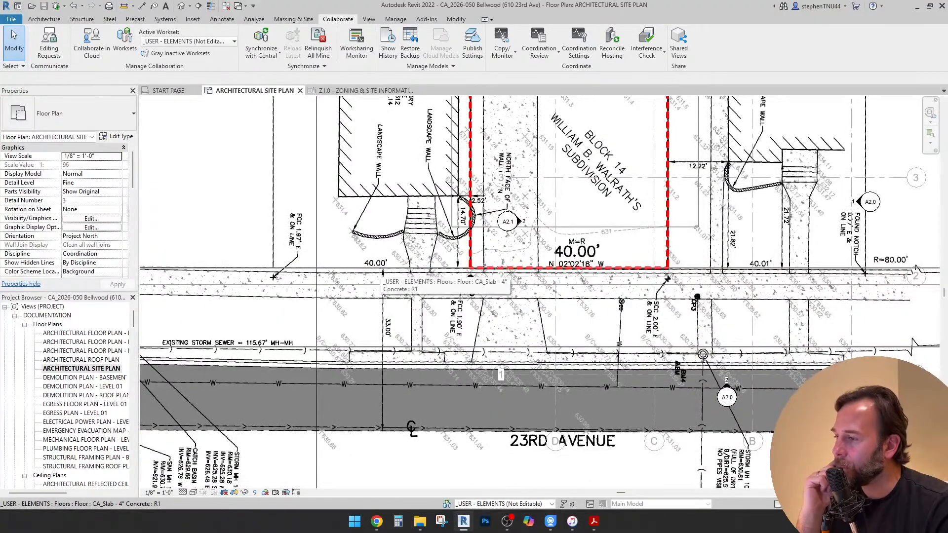
scroll(410, 271, down, 1)
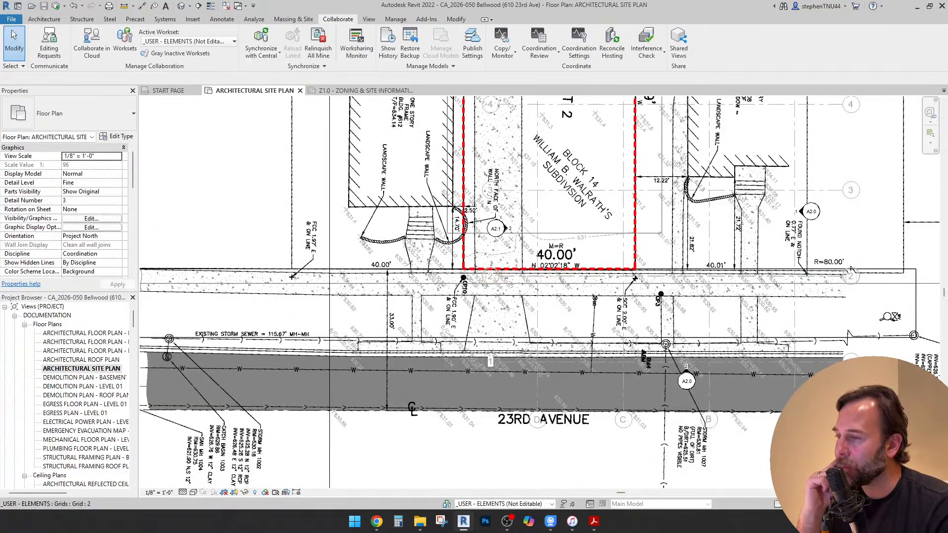
scroll(454, 277, down, 1)
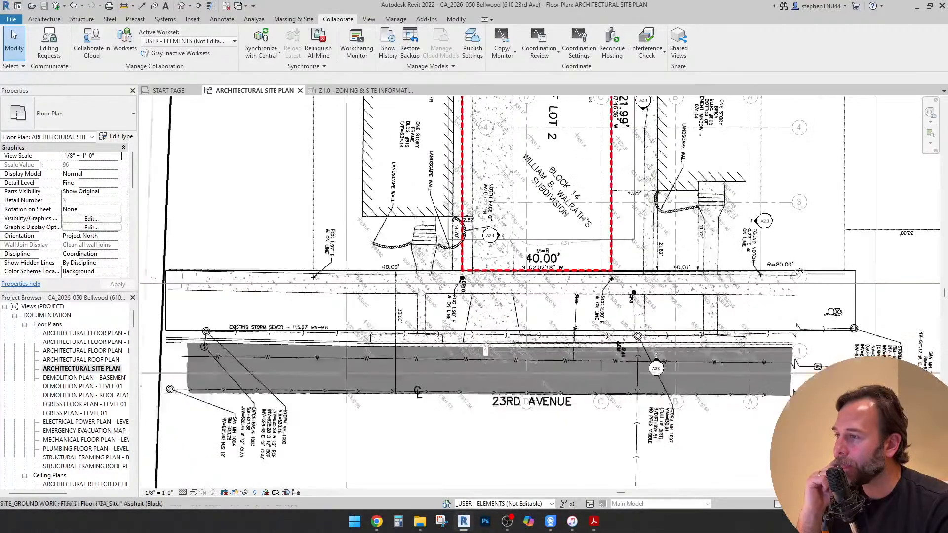
scroll(463, 289, up, 1)
scroll(713, 287, up, 1)
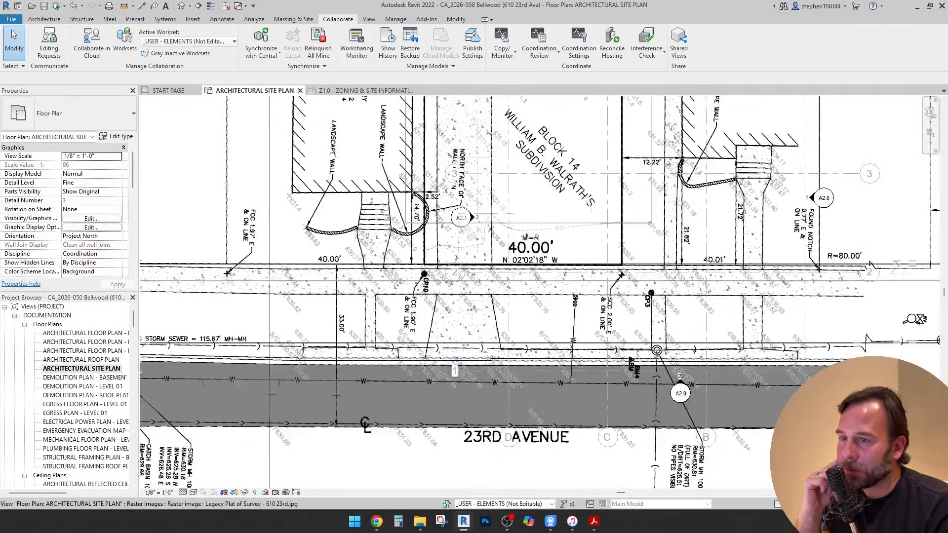
scroll(626, 275, down, 3)
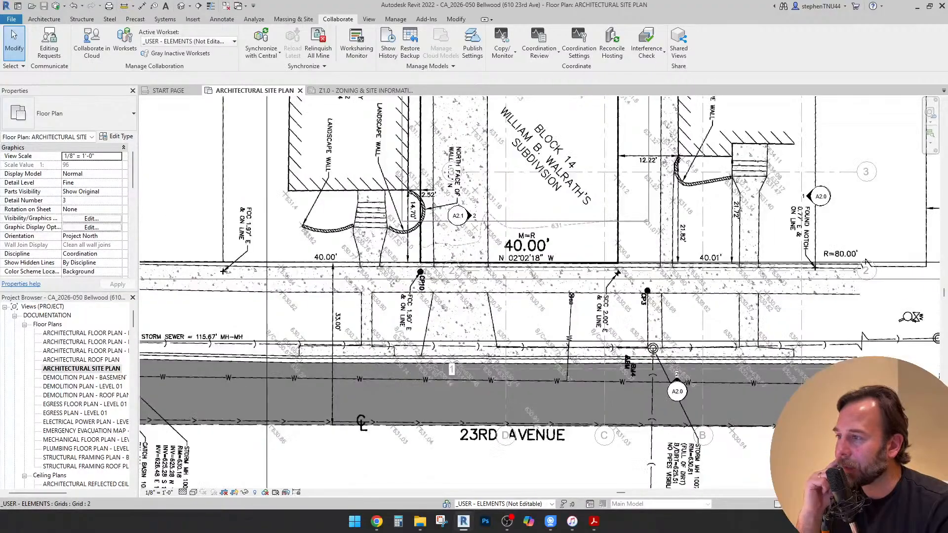
scroll(403, 276, up, 1)
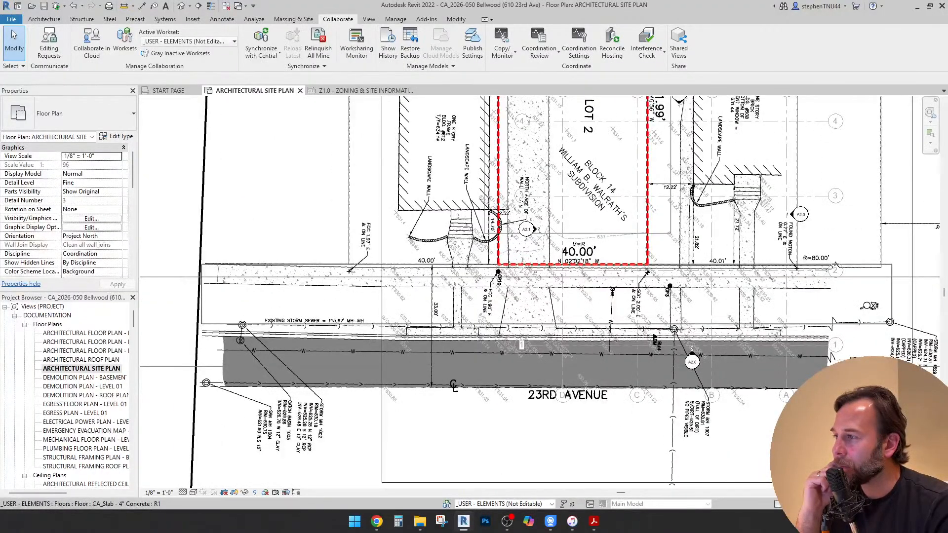
Edit the copied slab's boundary and pull its street-side edge up to the street-side edge of the plat's sidewalk
click(349, 271)
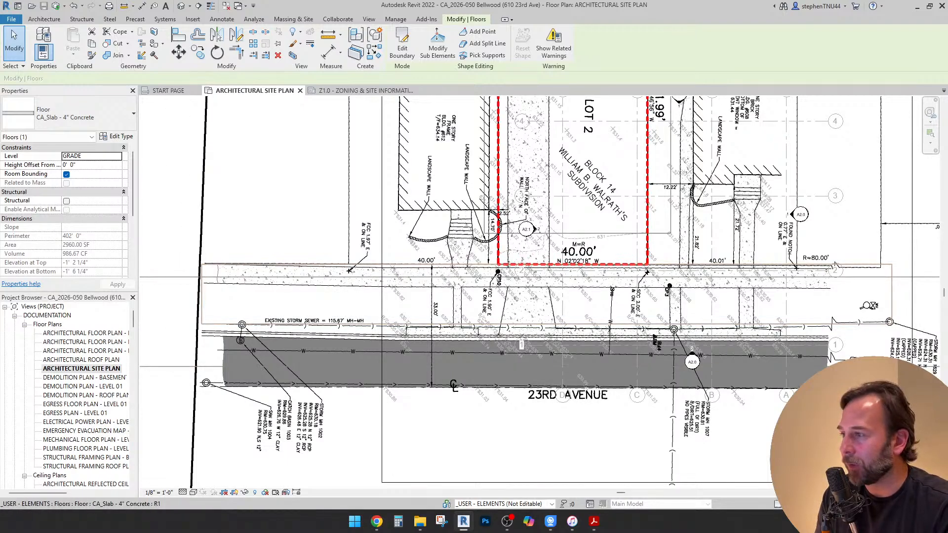
double_click(332, 264)
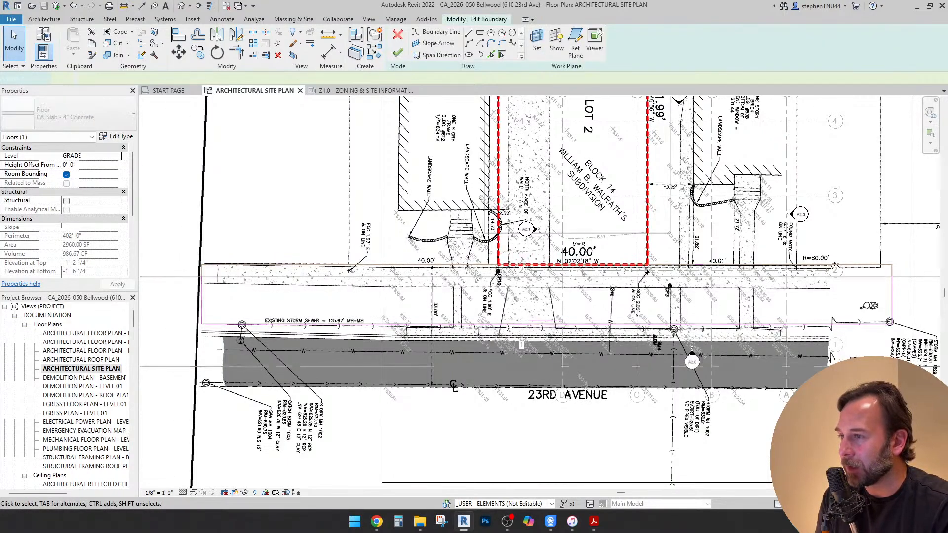
click(465, 324)
drag(465, 324, 465, 285)
scroll(510, 283, up, 3)
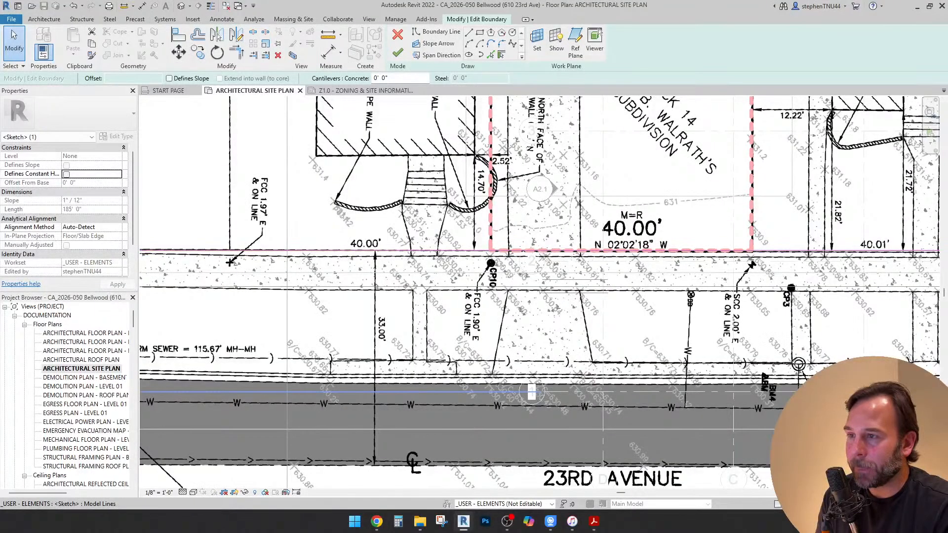
scroll(787, 258, up, 1)
scroll(350, 252, up, 2)
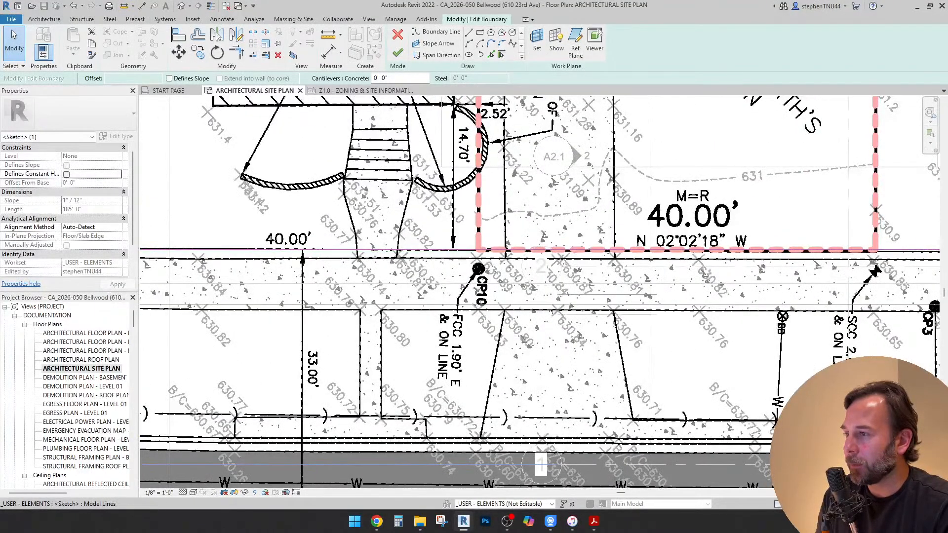
scroll(434, 253, down, 4)
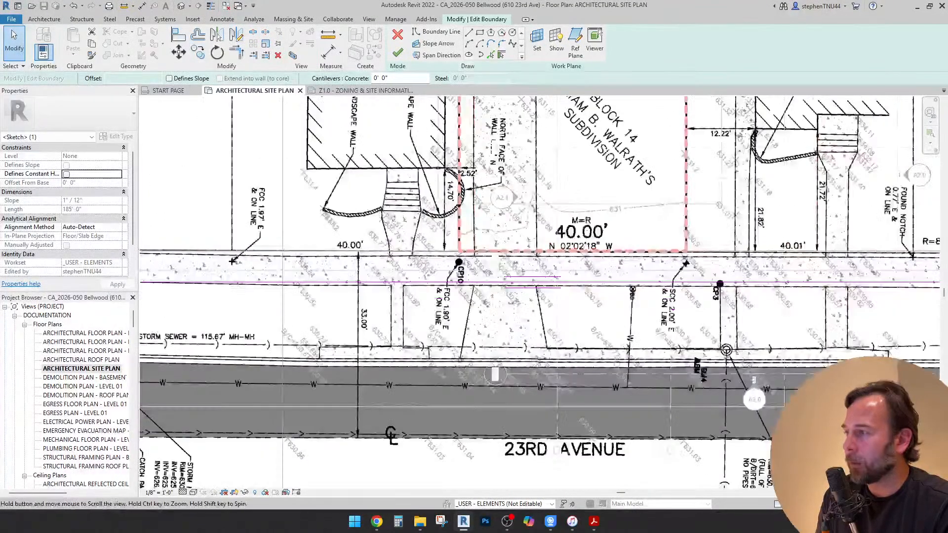
Move the slab's lot-side boundary line down onto the lot-side edge of the plat's sidewalk
middle_drag(433, 254, 468, 253)
key(m)
key(v)
click(268, 251)
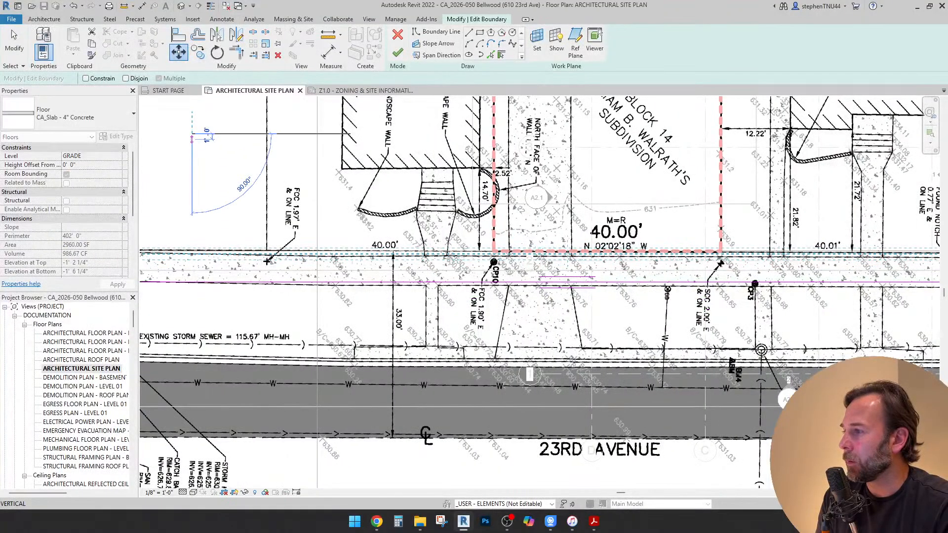
click(268, 257)
key(Escape)
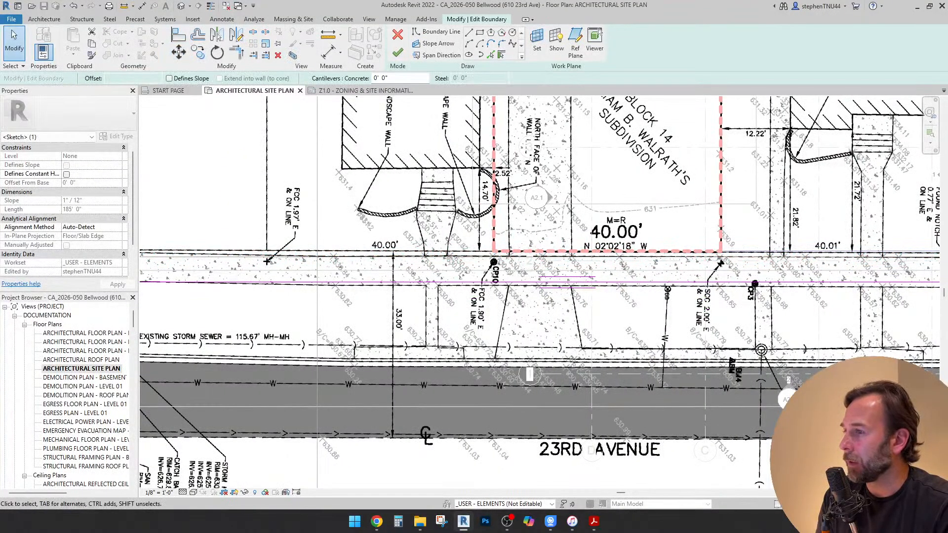
Set the distance between the sidewalk slab's two long boundary lines to 5'-0"
middle_drag(267, 261, 537, 250)
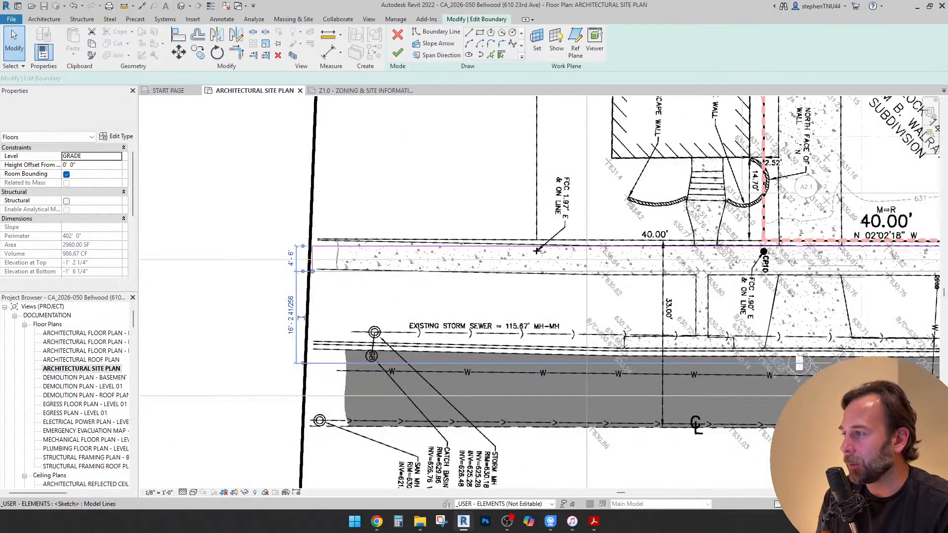
click(291, 258)
text(5)
key(Return)
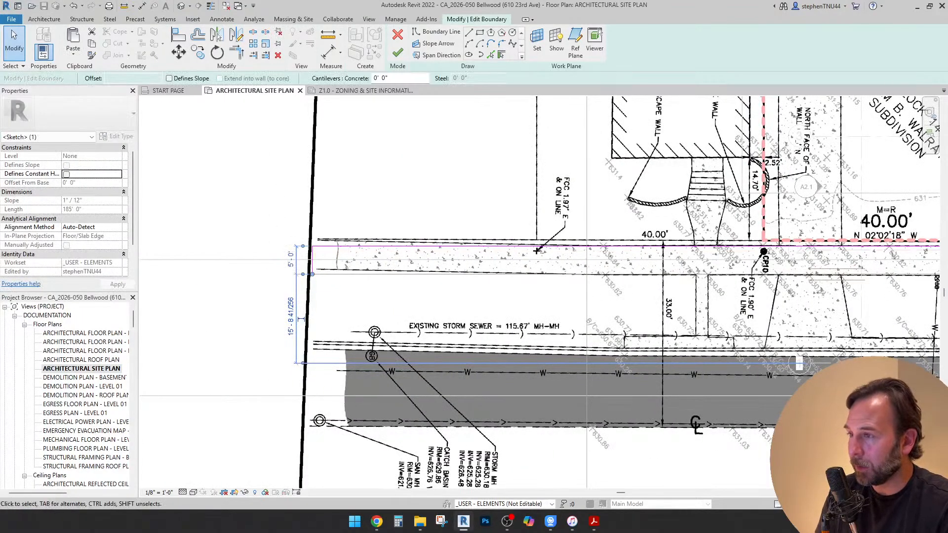
scroll(537, 251, down, 2)
middle_drag(537, 251, 365, 247)
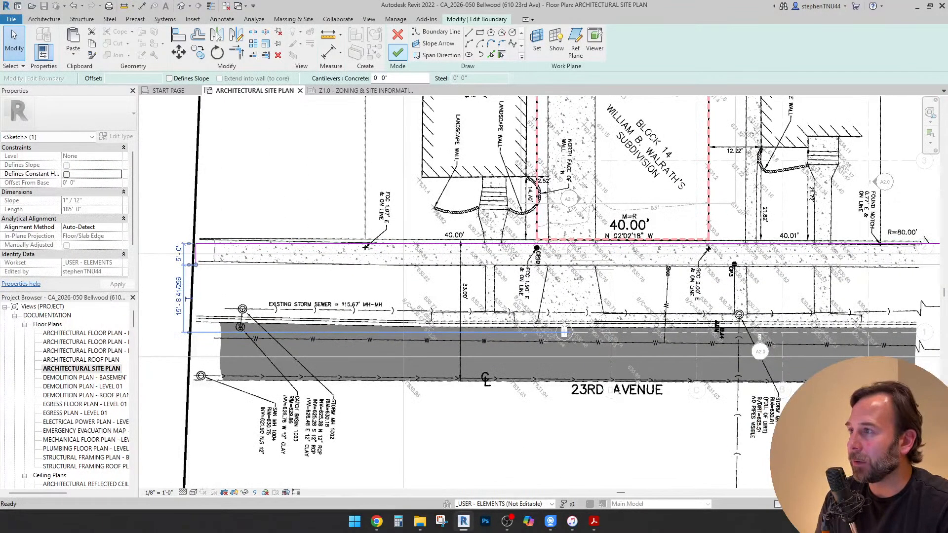
key(Escape)
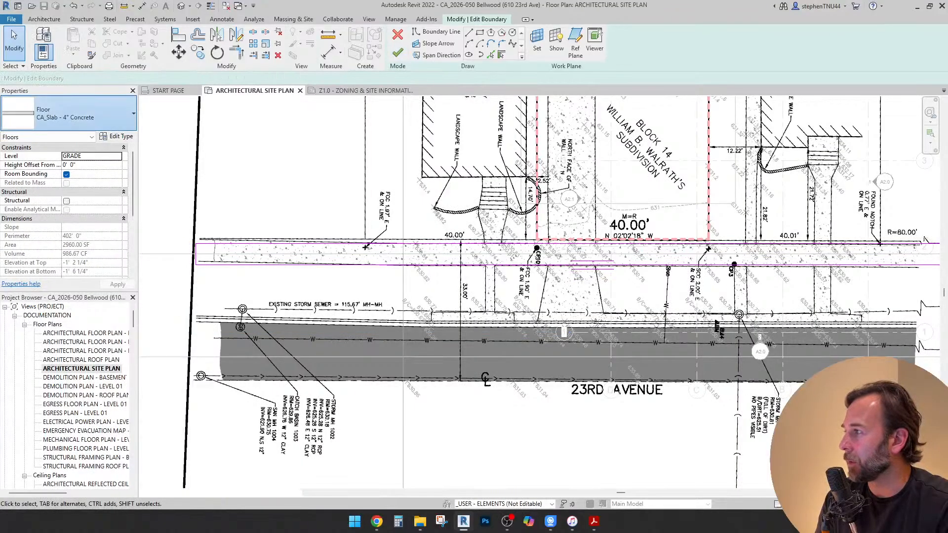
Change the copied slab's floor type to CA_Site - Sidewalk (5' Grid)
click(69, 113)
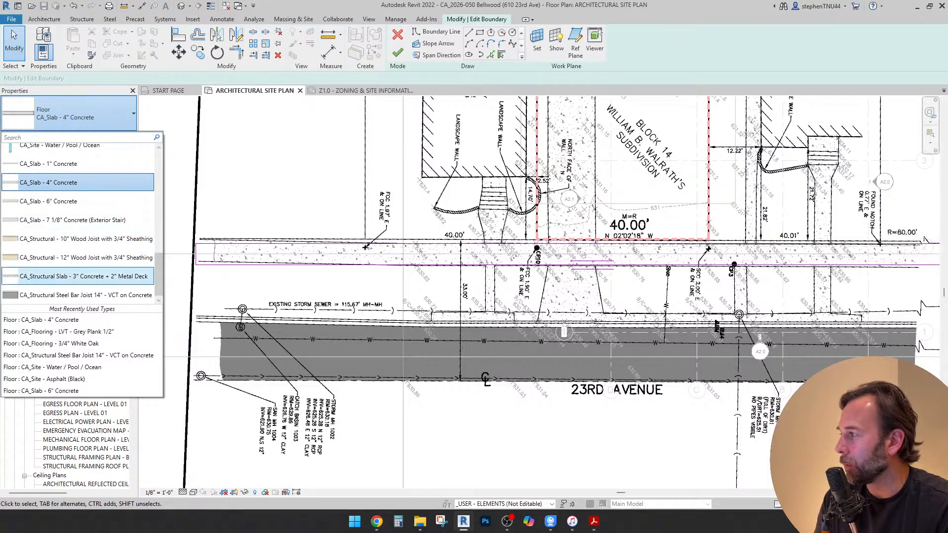
scroll(74, 267, up, 1)
scroll(72, 214, up, 1)
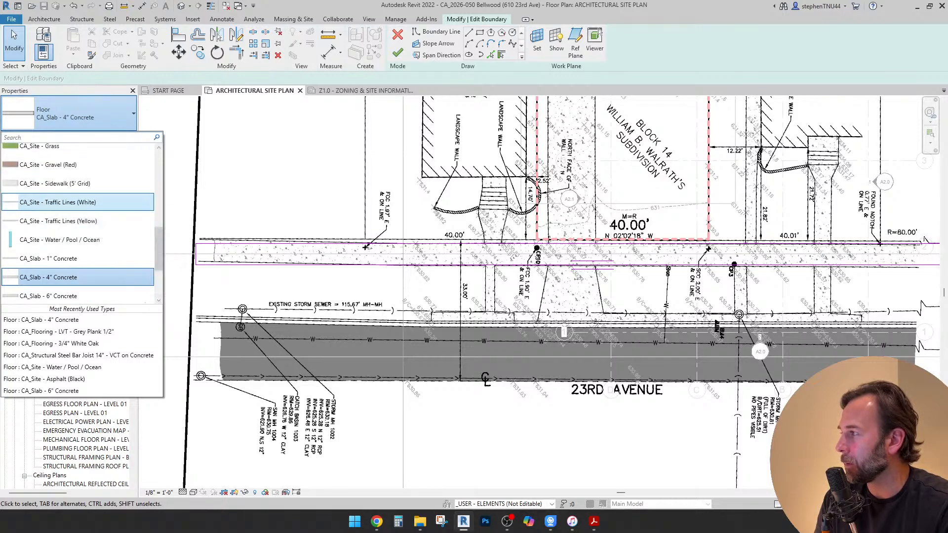
click(69, 183)
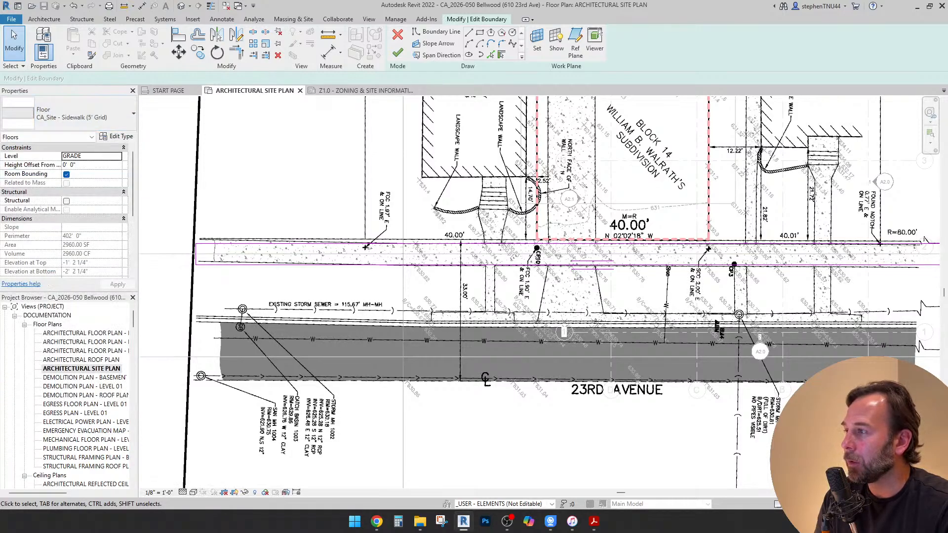
Extend the sidewalk floor's short end opposite Washington Boulevard well beyond the plat's border
scroll(203, 276, down, 3)
middle_drag(203, 276, 409, 294)
scroll(409, 294, up, 4)
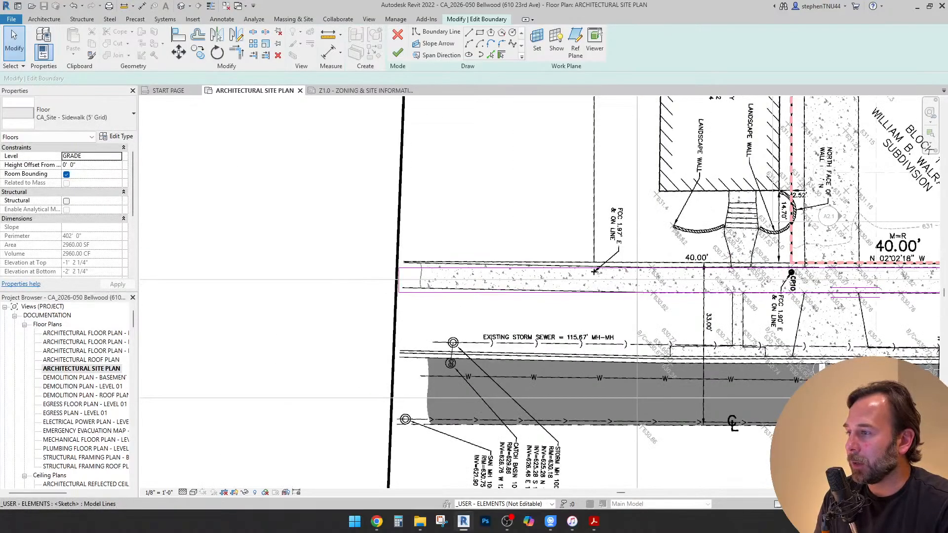
click(594, 271)
scroll(477, 277, down, 3)
scroll(365, 282, down, 1)
drag(364, 282, 170, 283)
Extend the sidewalk floor's Washington Boulevard end well past the plat's border and finish the boundary edit
scroll(771, 283, up, 5)
click(777, 283)
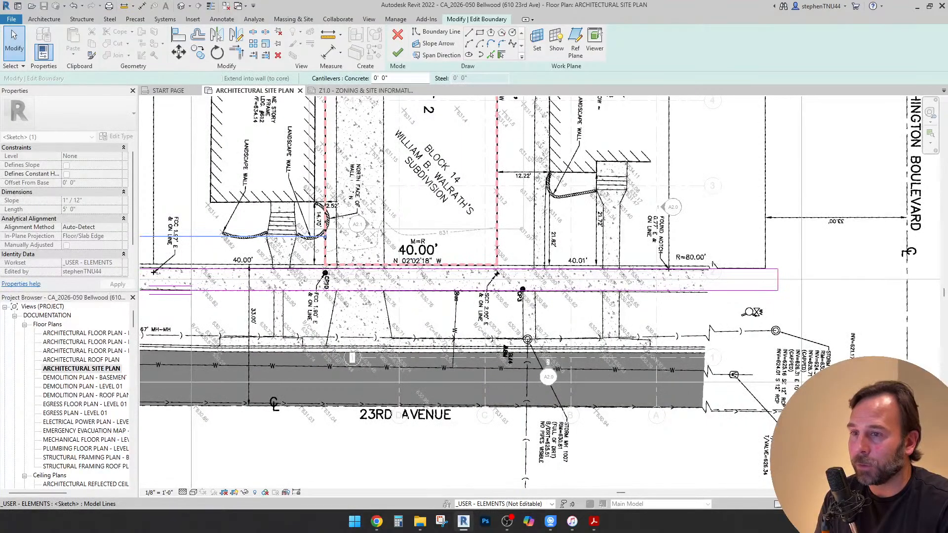
scroll(708, 285, down, 3)
drag(749, 282, 903, 281)
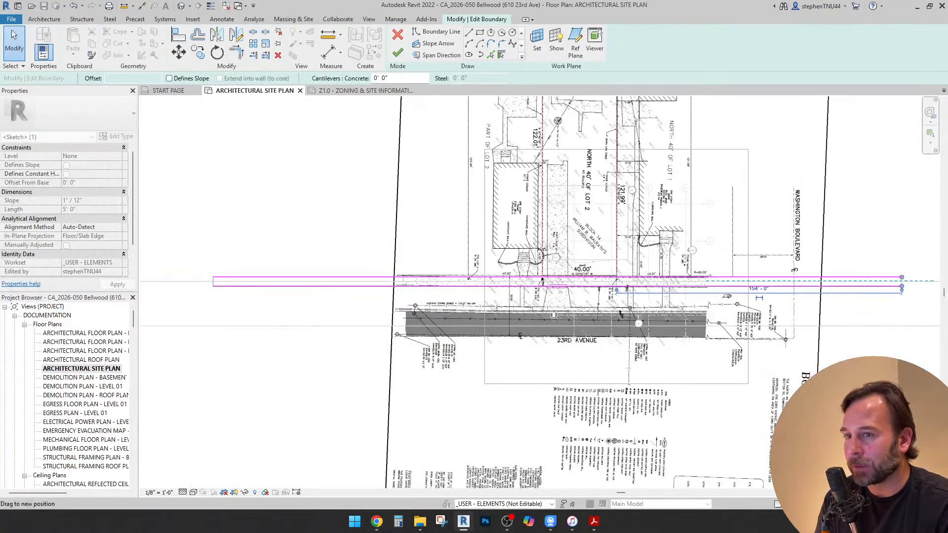
scroll(903, 282, down, 2)
mouse_move(902, 281)
middle_down()
mouse_move(714, 351)
mouse_move(678, 378)
mouse_move(682, 354)
mouse_move(740, 349)
middle_up()
click(398, 52)
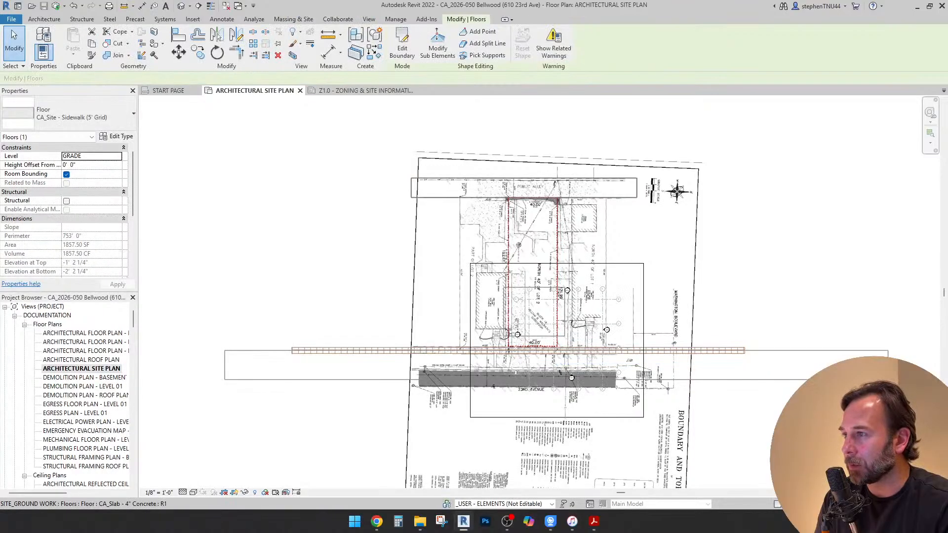
Edit the public alley slab's boundary, aligning both of its short ends with the ends of the sidewalk floor
click(401, 49)
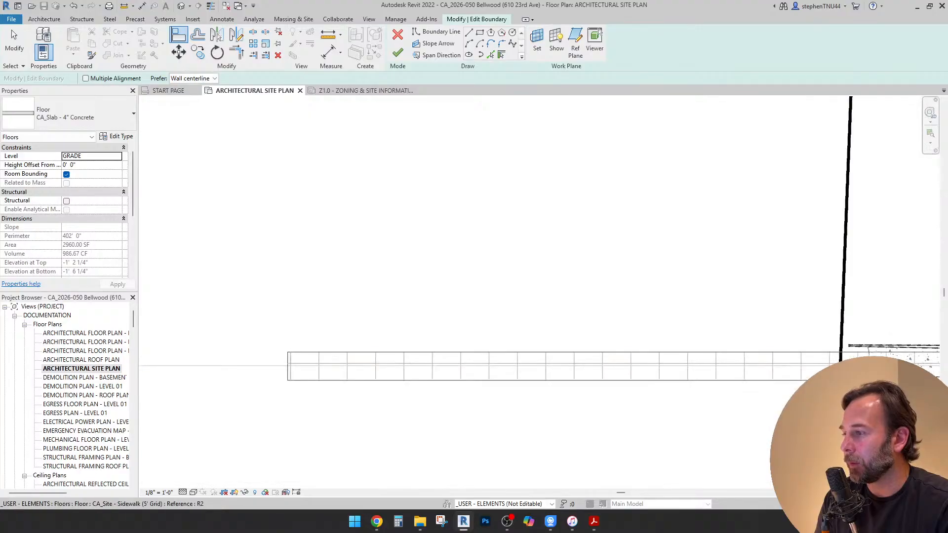
click(289, 373)
scroll(309, 385, down, 9)
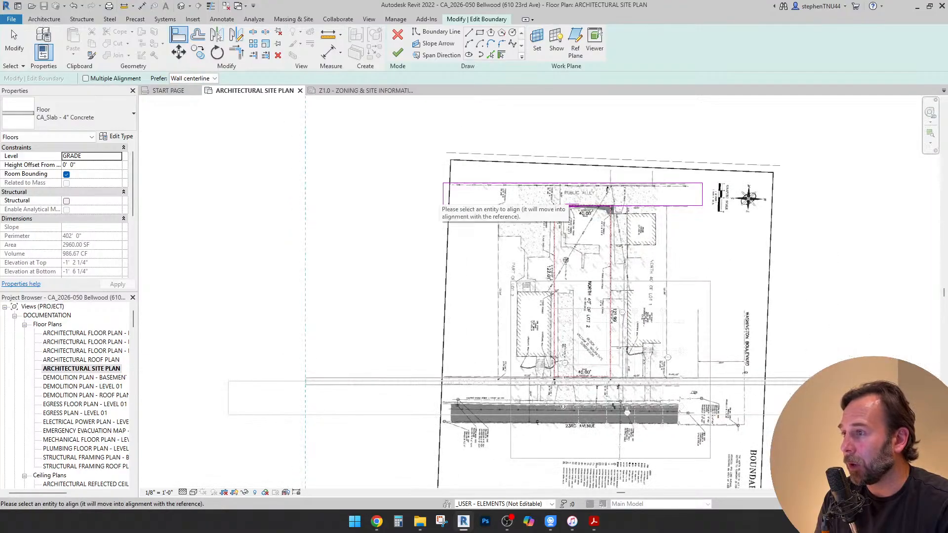
click(444, 195)
middle_drag(290, 268, 250, 276)
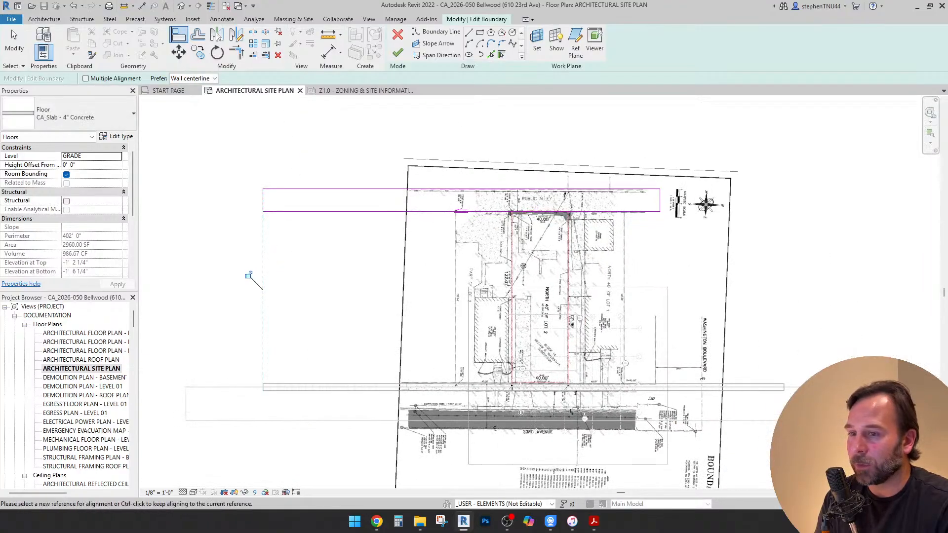
scroll(779, 387, up, 7)
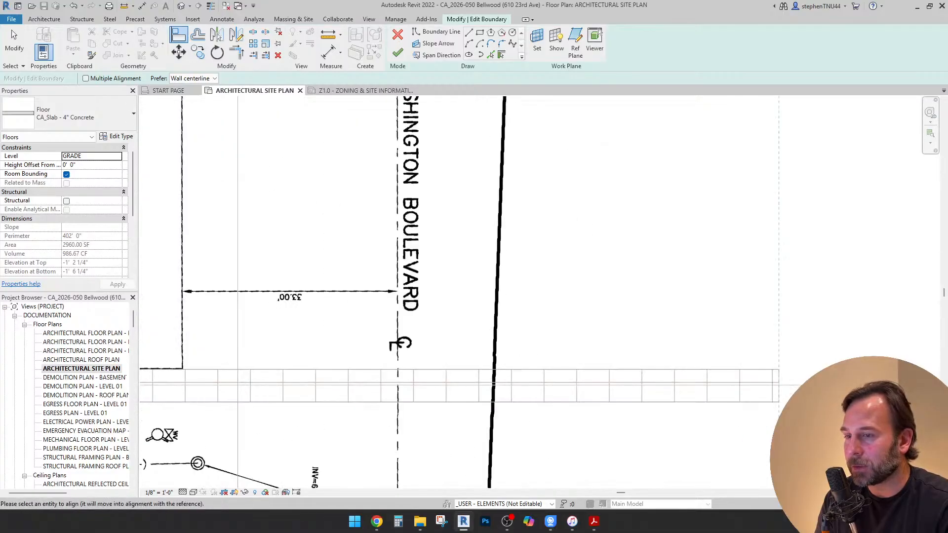
scroll(678, 328, down, 7)
scroll(578, 210, down, 1)
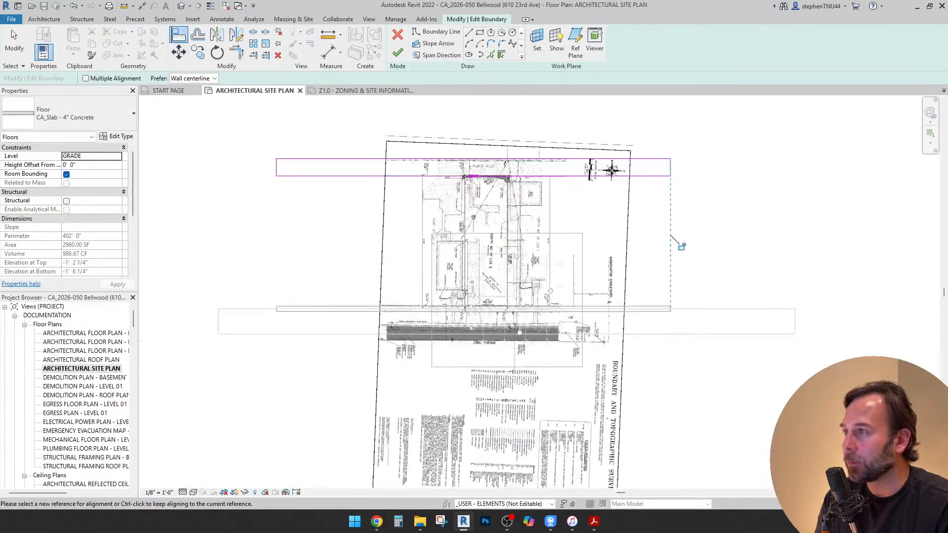
click(397, 53)
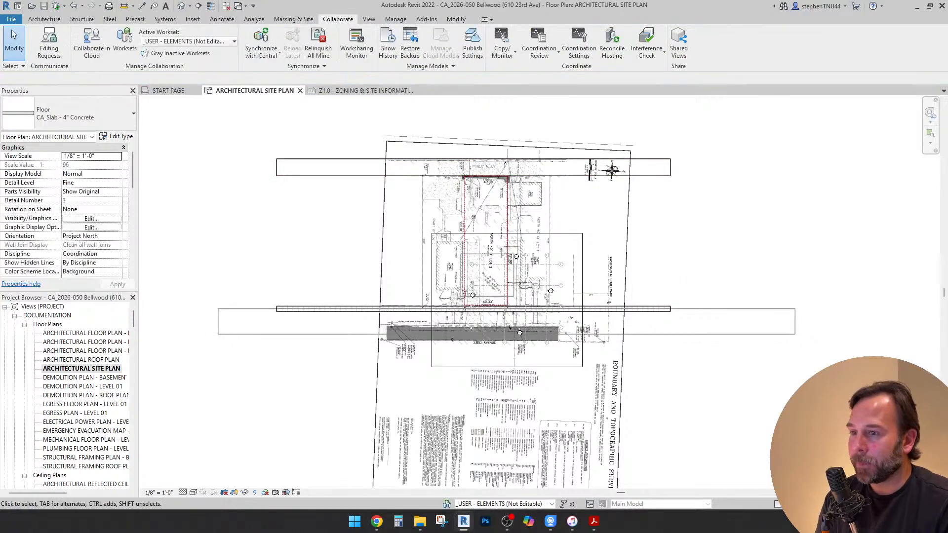
Move the asphalt street floor so its lot-side edge sits on the plat's pavement edge along 23rd Avenue
scroll(336, 323, up, 1)
scroll(334, 323, up, 3)
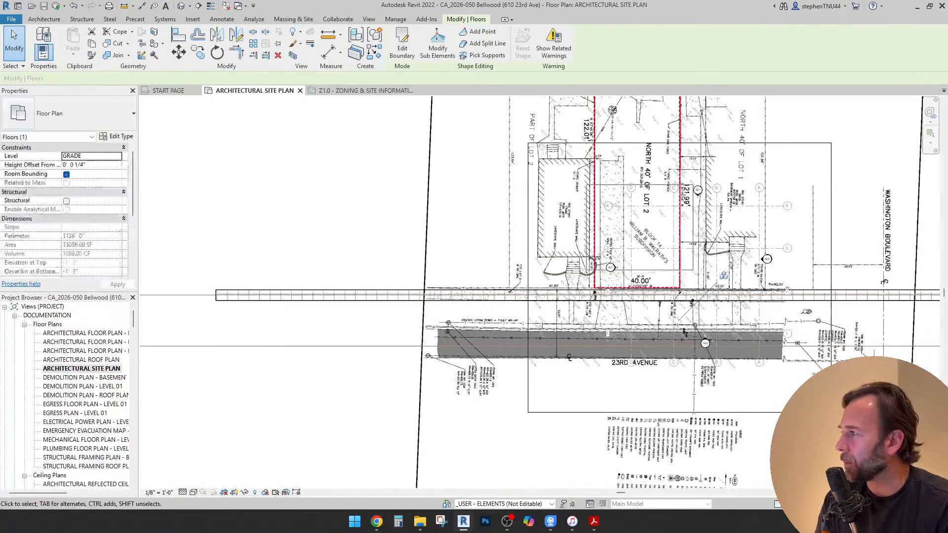
key(m)
key(v)
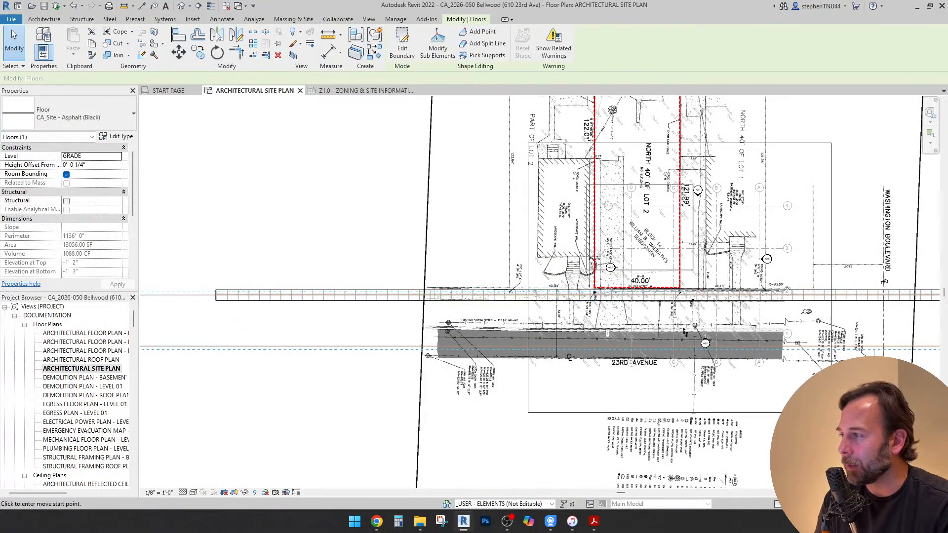
scroll(218, 301, up, 9)
click(280, 276)
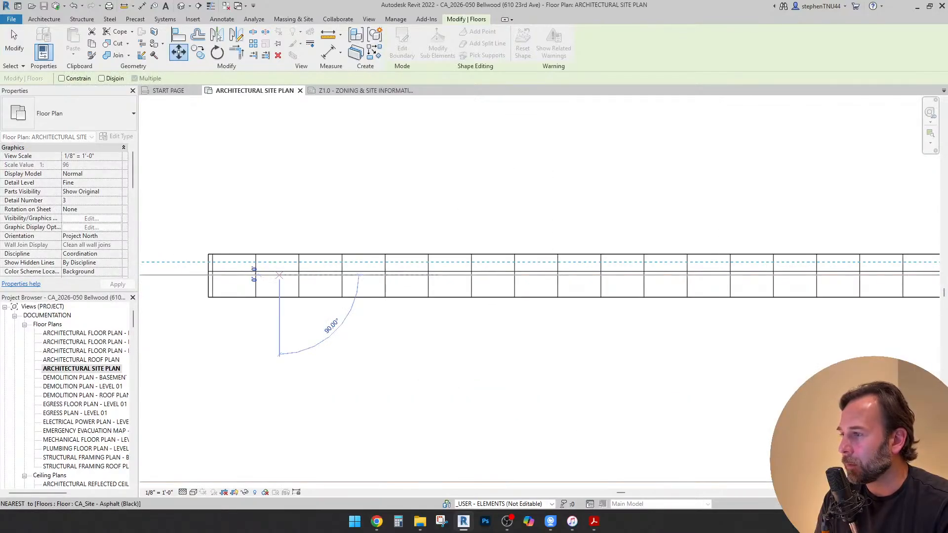
scroll(341, 297, down, 5)
scroll(765, 191, up, 5)
middle_drag(765, 191, 244, 122)
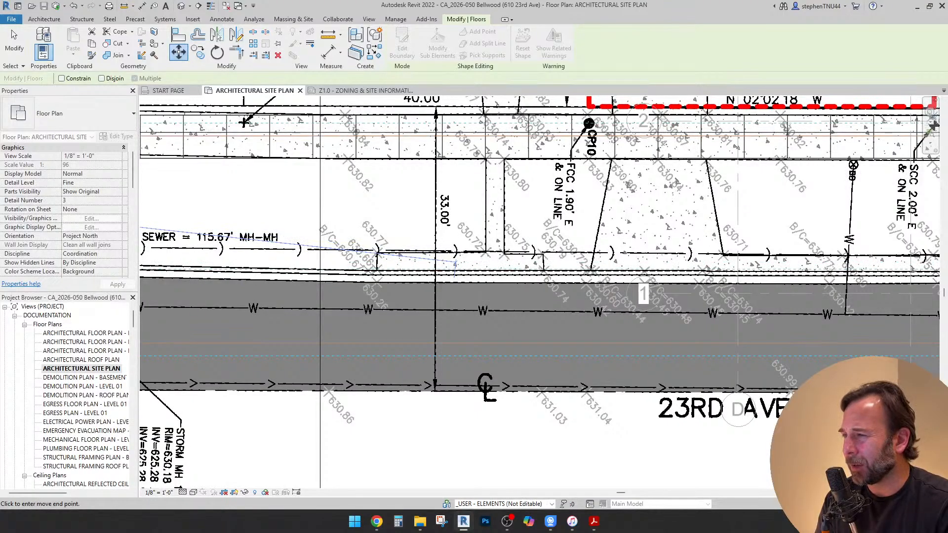
click(454, 283)
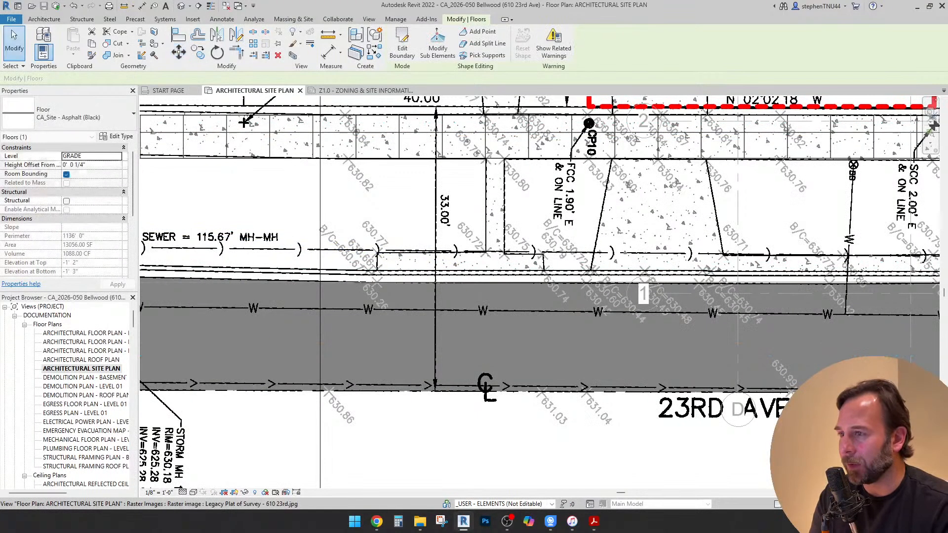
scroll(528, 287, down, 3)
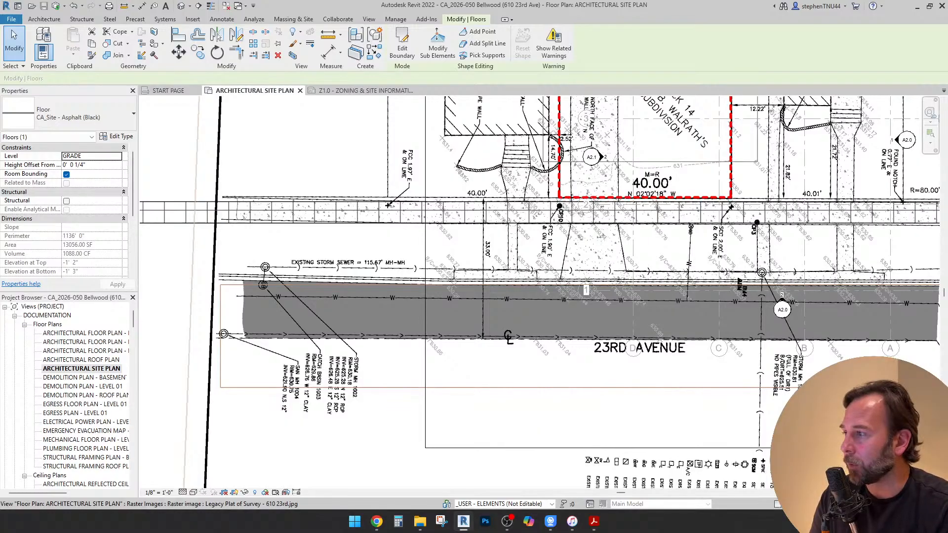
scroll(552, 247, down, 2)
scroll(272, 229, up, 2)
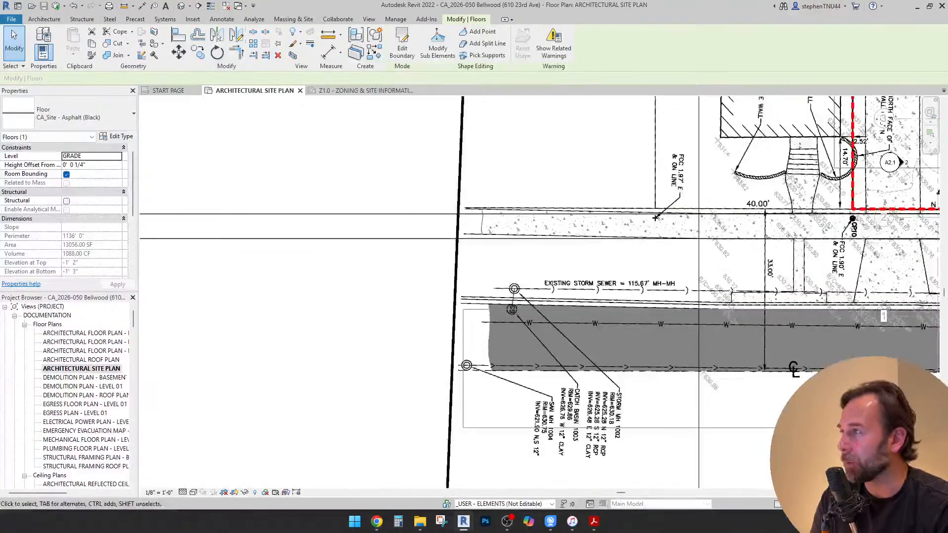
click(178, 34)
scroll(247, 236, up, 2)
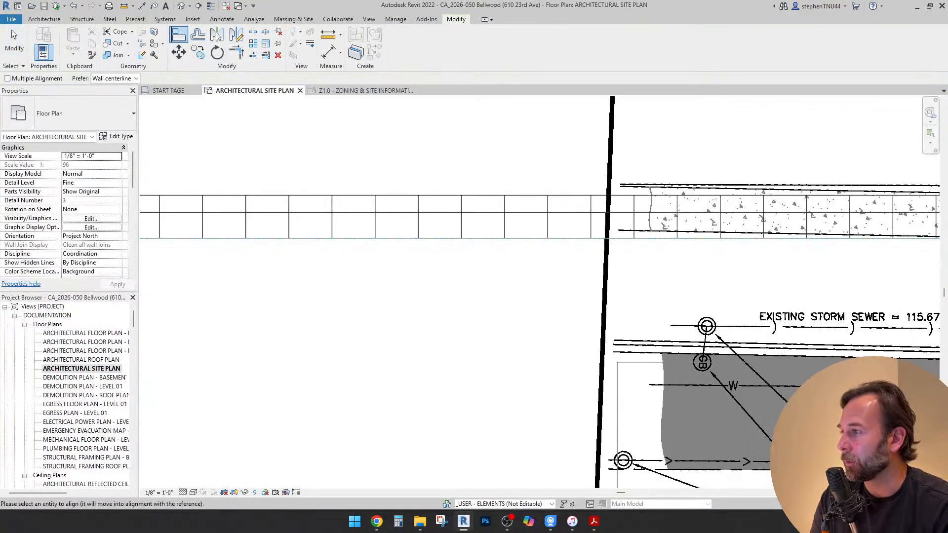
key(Escape)
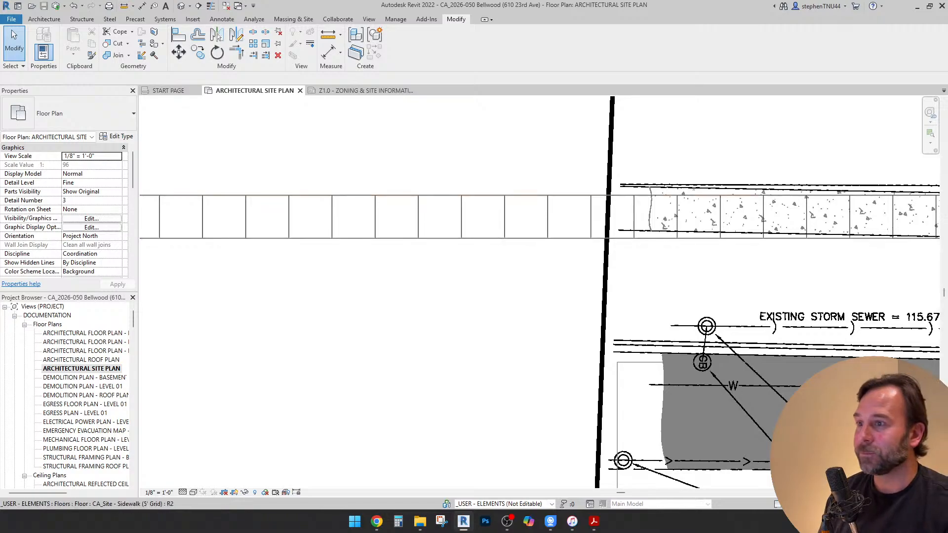
Edit the asphalt street floor's boundary and align its end opposite Washington Boulevard with the sidewalk floor's matching end
scroll(422, 267, down, 2)
scroll(488, 287, down, 1)
double_click(512, 319)
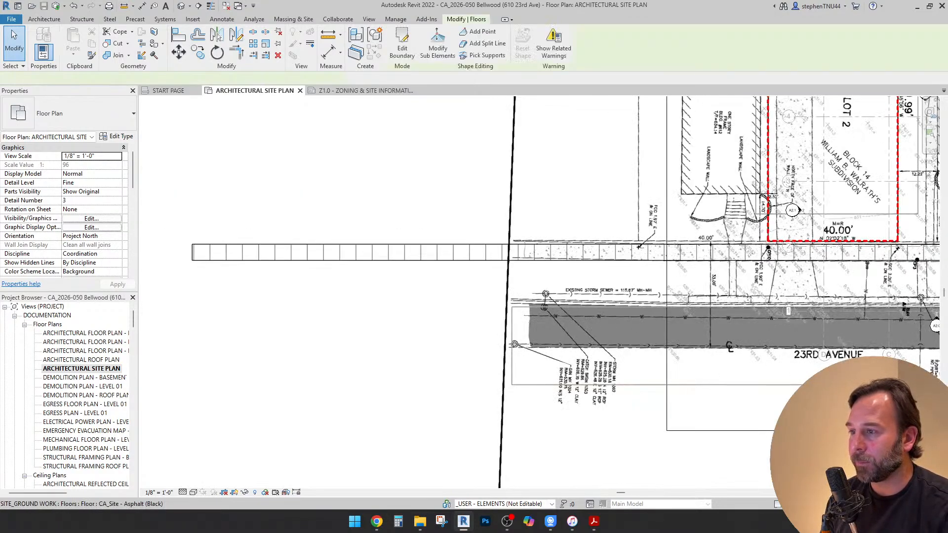
key(a)
key(l)
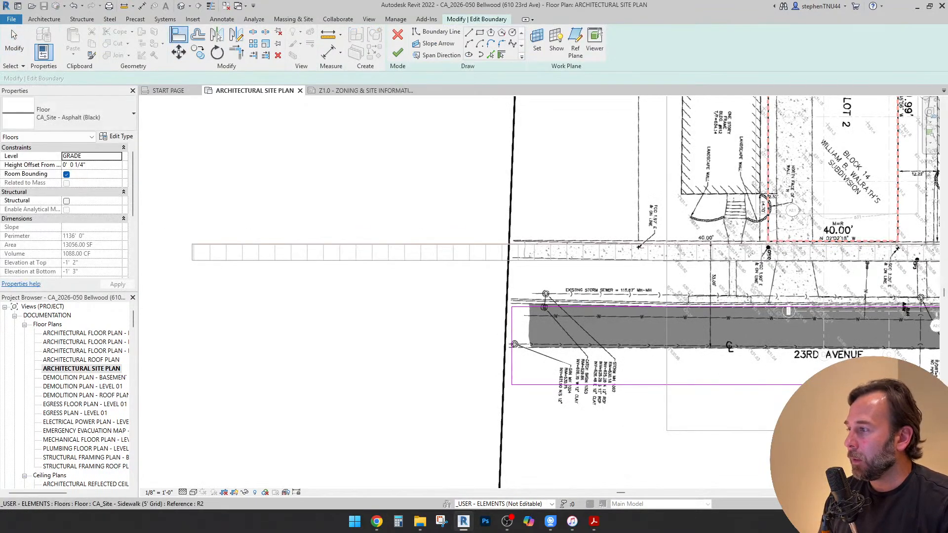
middle_drag(716, 420, 411, 258)
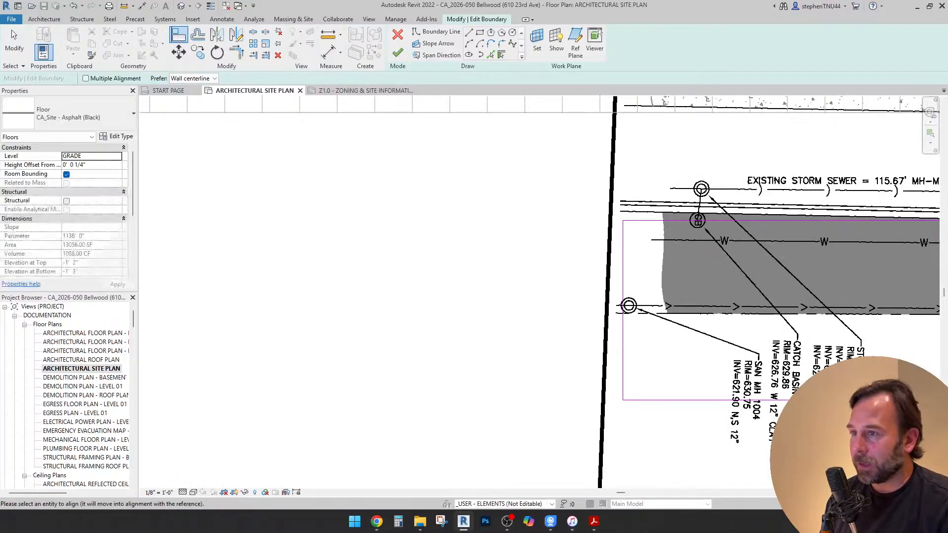
click(623, 264)
scroll(390, 259, down, 3)
scroll(393, 258, down, 3)
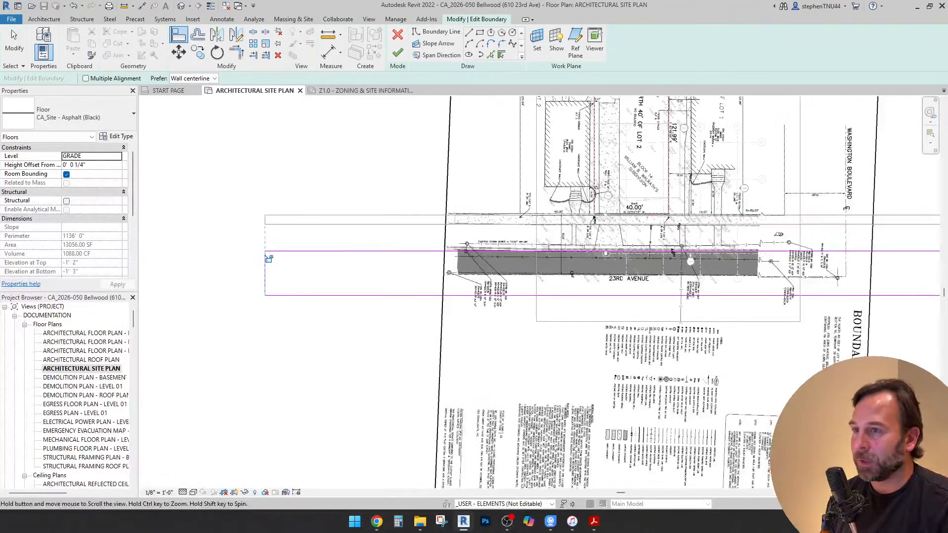
Align the street floor's Washington Boulevard end with the sidewalk floor's end and finish the boundary edit
middle_drag(690, 267, 394, 285)
scroll(657, 237, up, 5)
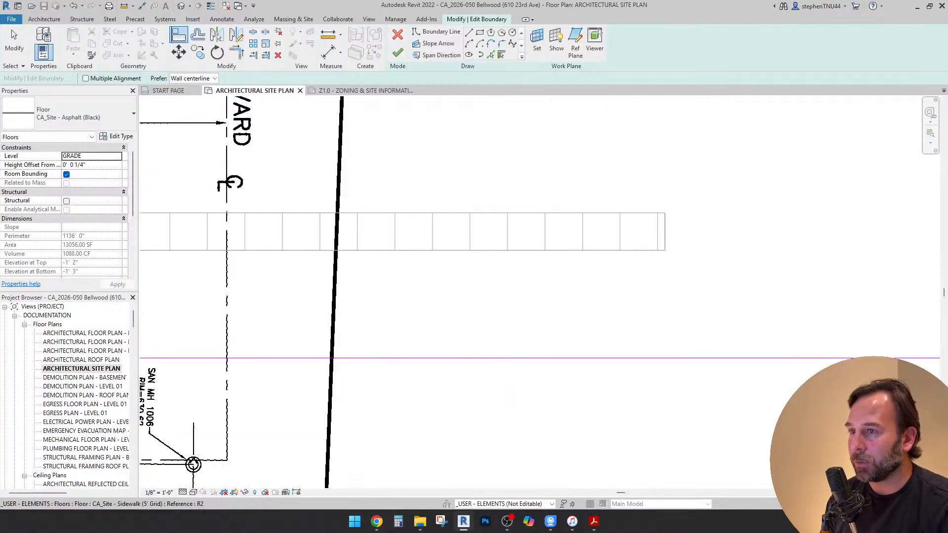
click(666, 235)
middle_drag(626, 233, 485, 228)
scroll(485, 228, down, 5)
scroll(438, 230, down, 1)
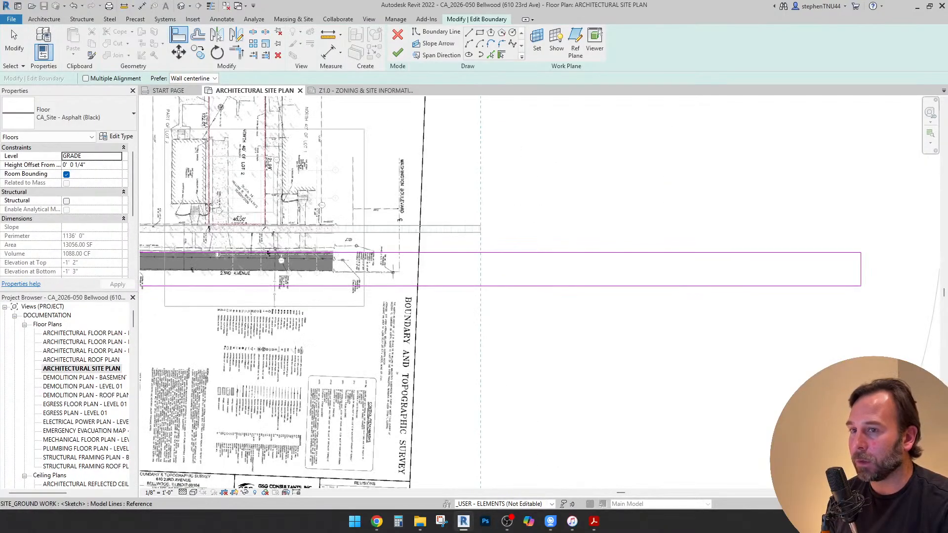
click(862, 269)
middle_drag(445, 262, 653, 316)
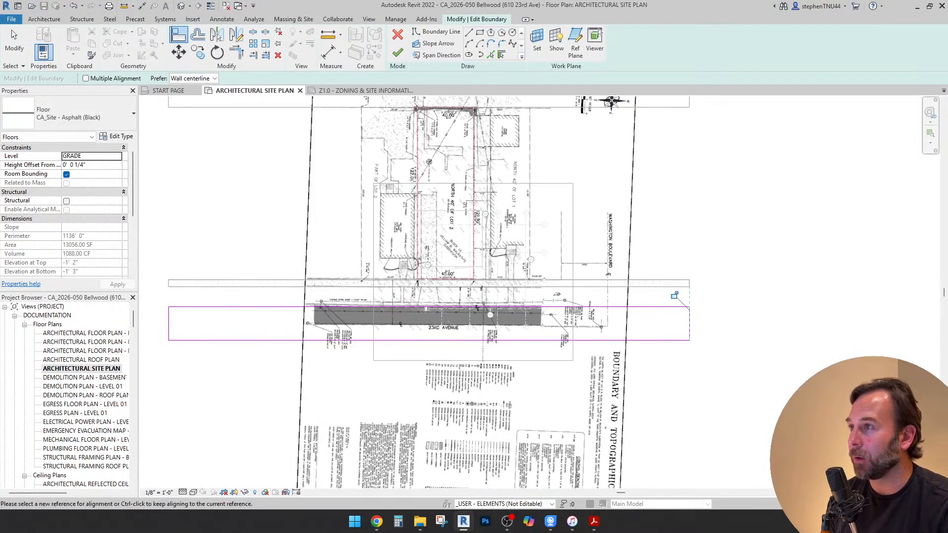
click(399, 53)
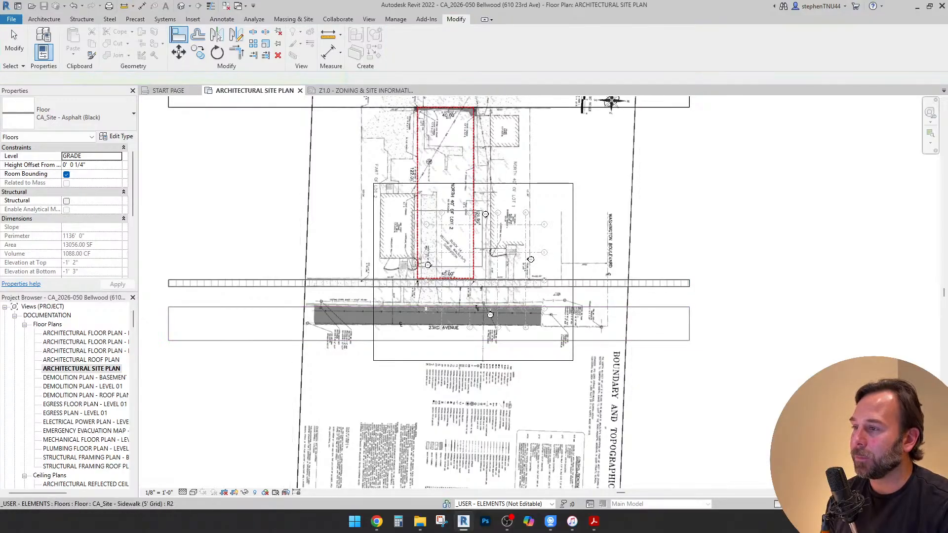
Inspect the alley end of the site plan, and check on sheet Z1.0 how the site floors extend across the sheet
scroll(449, 293, up, 1)
middle_drag(450, 292, 465, 374)
scroll(456, 152, up, 5)
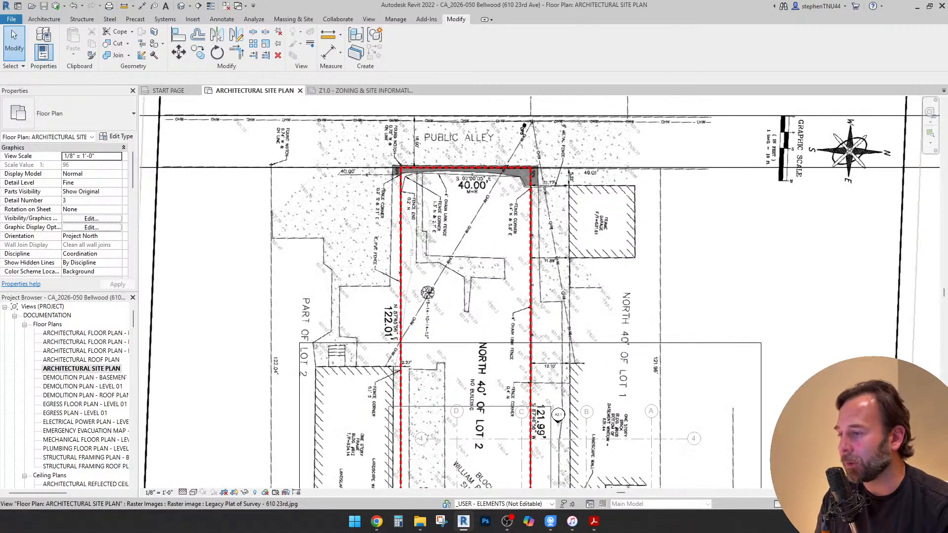
scroll(543, 272, down, 1)
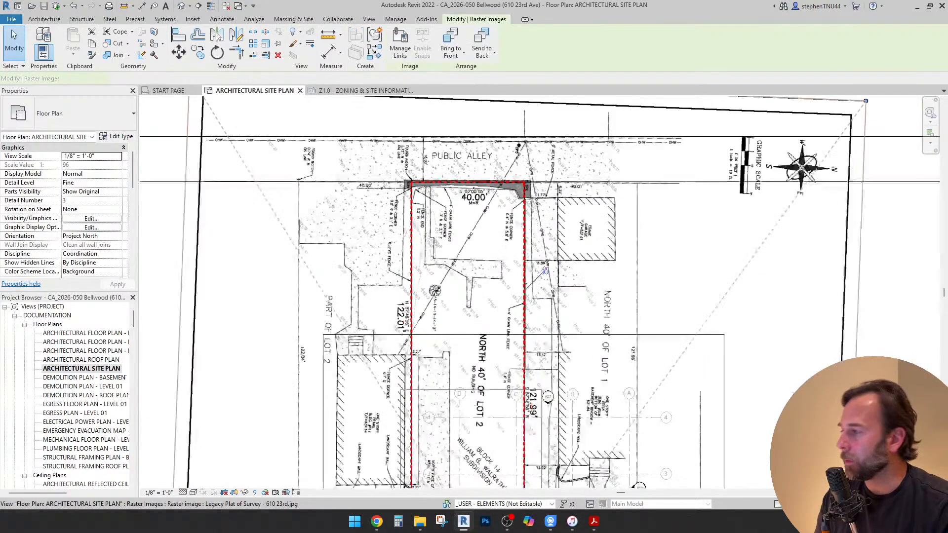
click(544, 271)
key(ctrl+Tab)
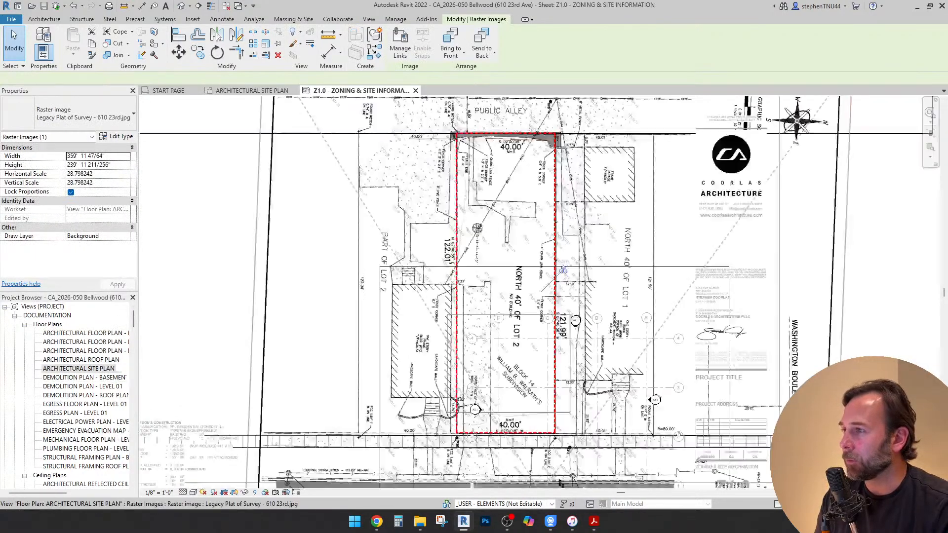
scroll(553, 219, down, 5)
scroll(333, 368, up, 2)
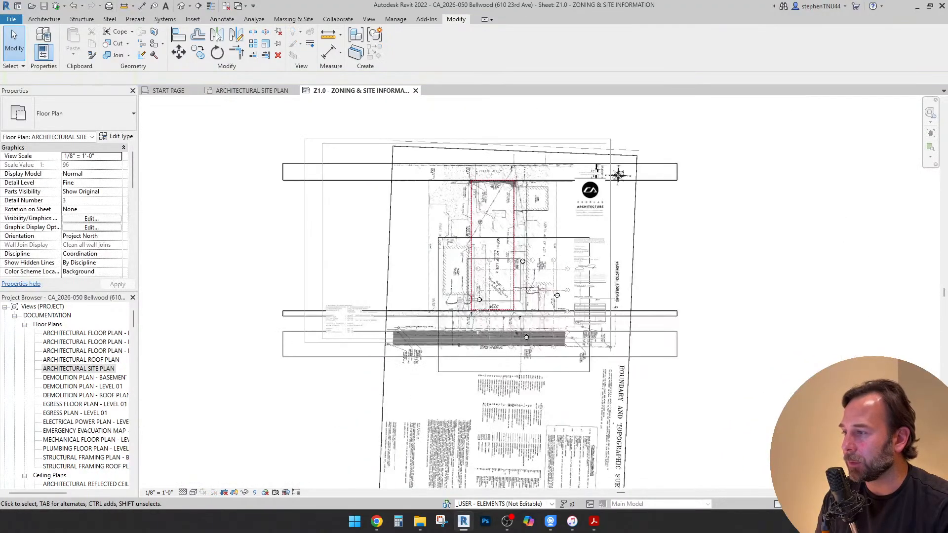
scroll(368, 316, up, 1)
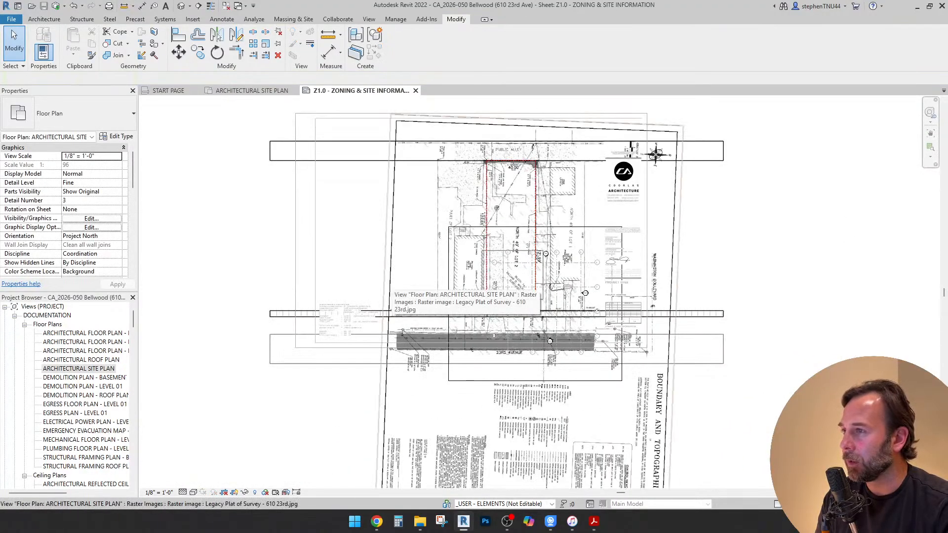
Examine how the alley, sidewalk and street floors overlap the plat, title block and classification notes on sheet Z1.0
scroll(391, 296, down, 1)
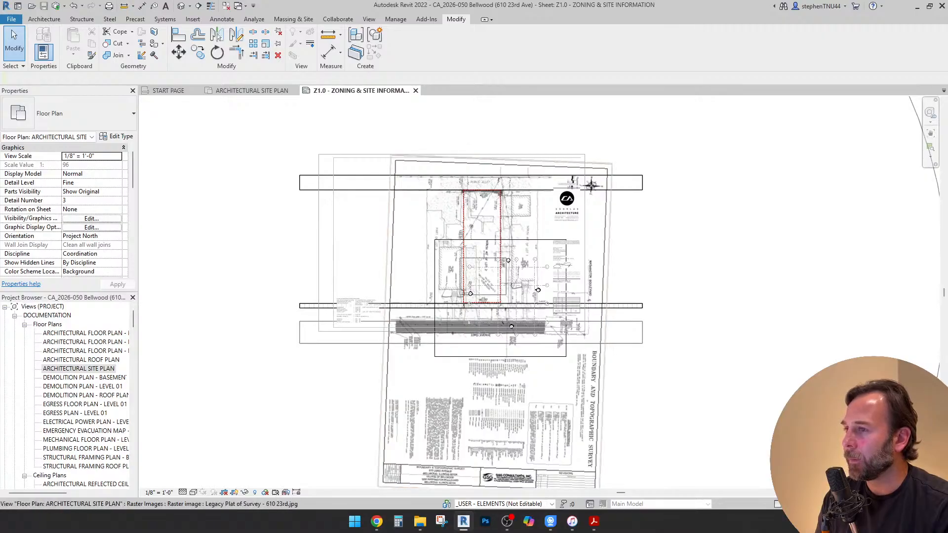
scroll(491, 247, down, 3)
scroll(447, 243, up, 3)
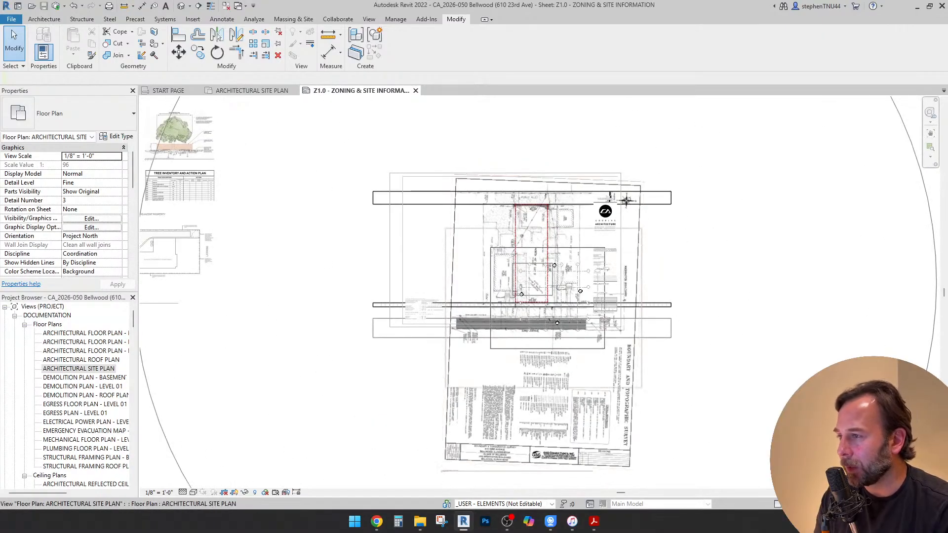
scroll(416, 305, up, 5)
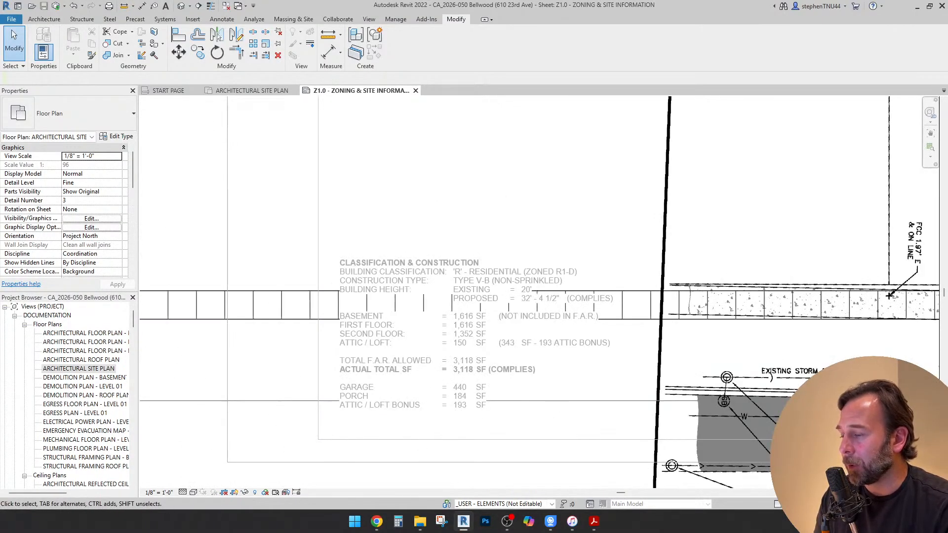
middle_drag(416, 305, 389, 301)
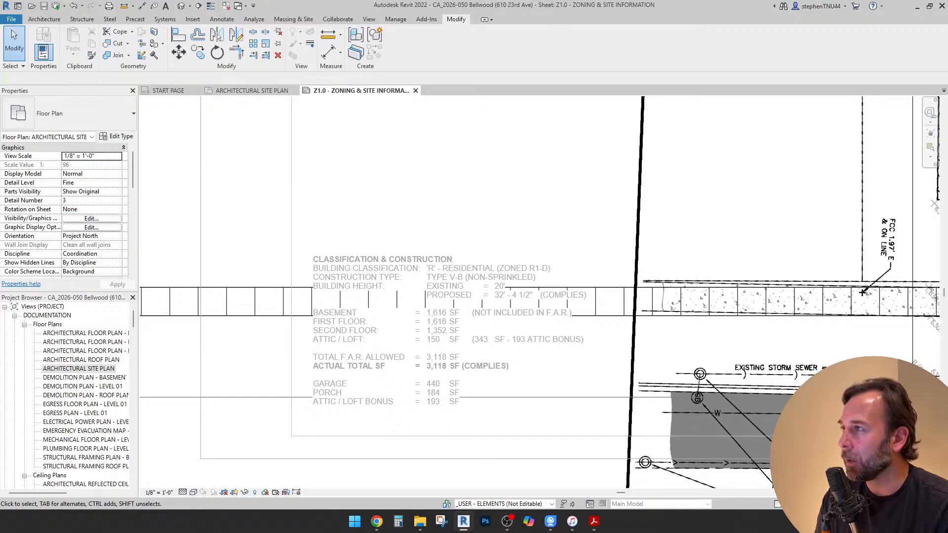
scroll(394, 294, down, 4)
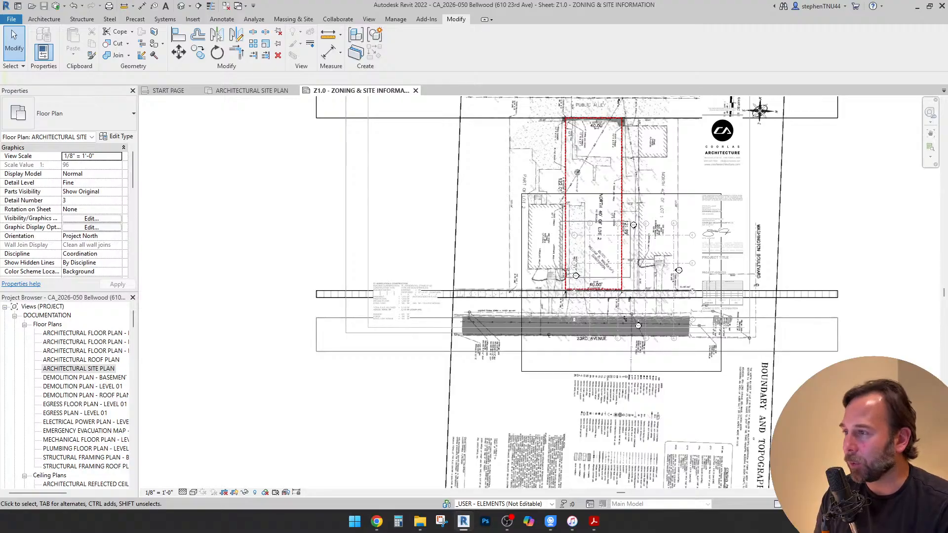
scroll(407, 211, down, 2)
middle_drag(408, 211, 382, 228)
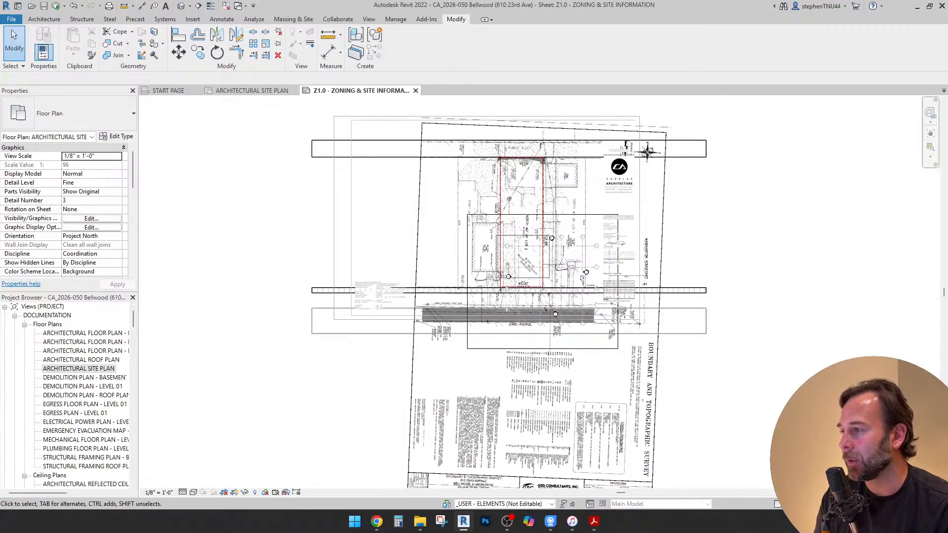
scroll(363, 301, up, 4)
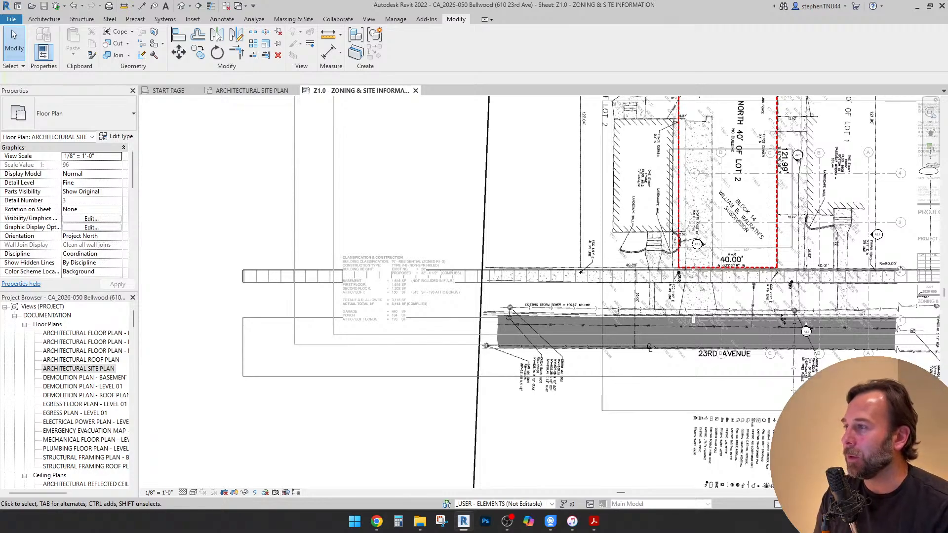
scroll(445, 246, down, 5)
scroll(364, 242, down, 3)
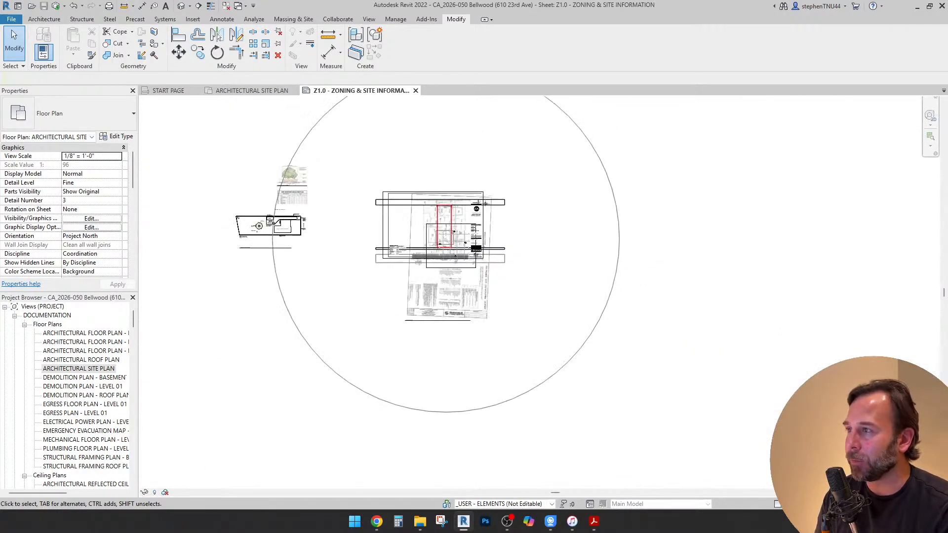
Close all inactive views and synchronize the project with the central model
middle_drag(365, 242, 387, 263)
click(369, 19)
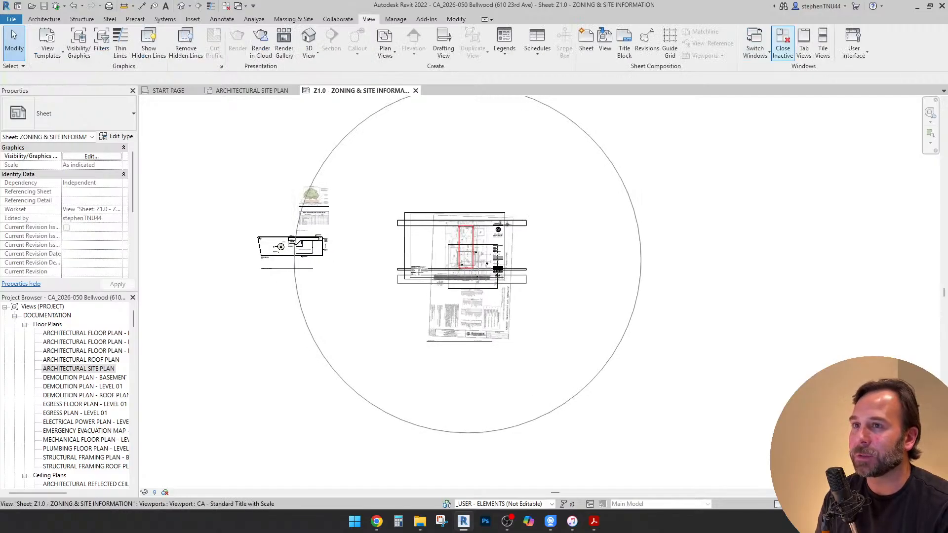
click(783, 43)
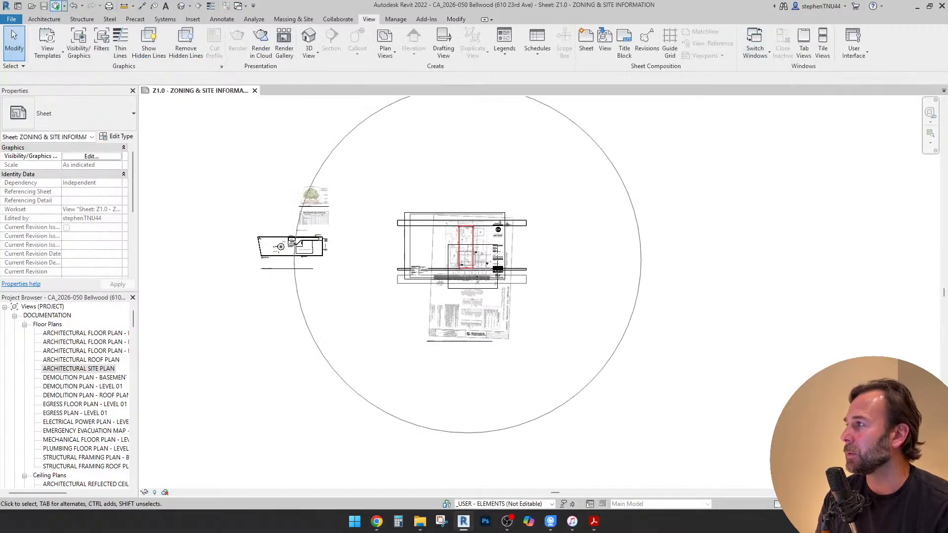
click(56, 6)
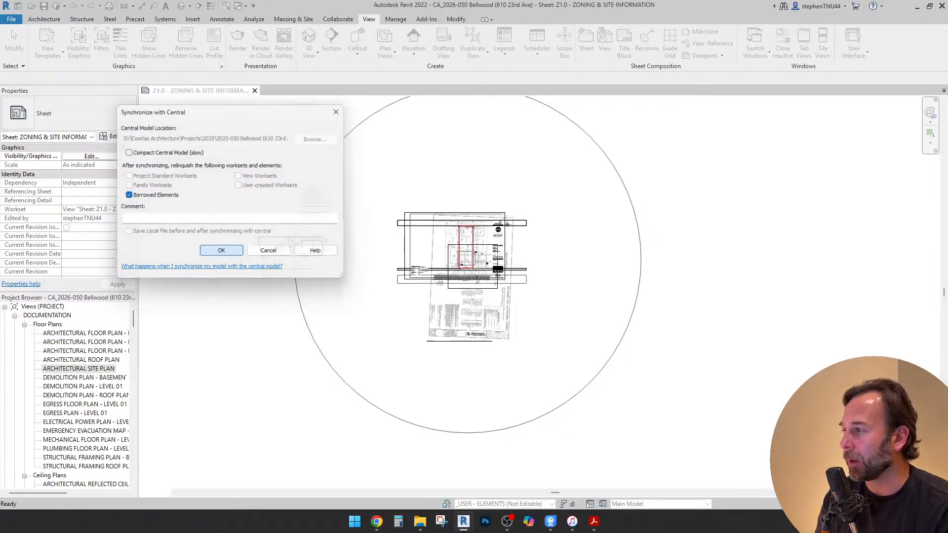
key(Return)
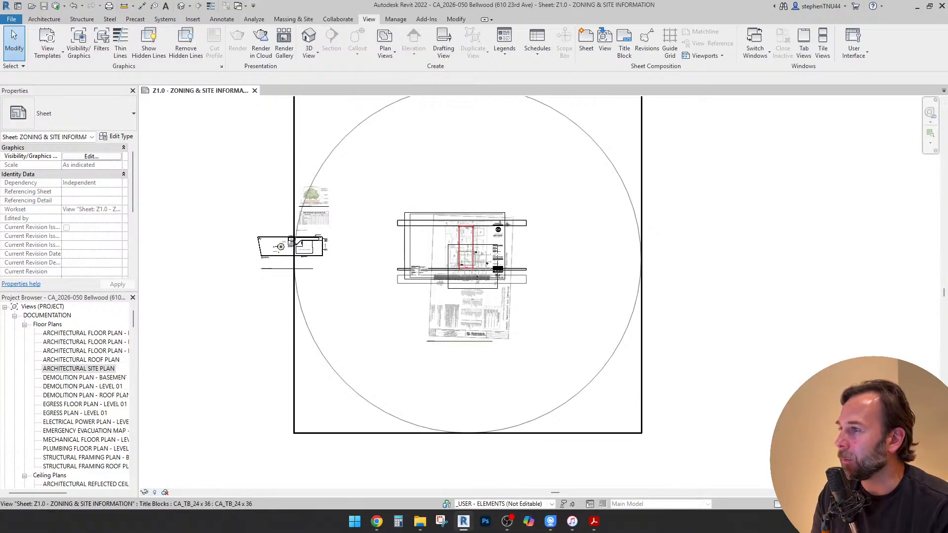
Close the project and reopen the CA_2026-050 Bellwood central file with Create New Local enabled
scroll(472, 268, up, 5)
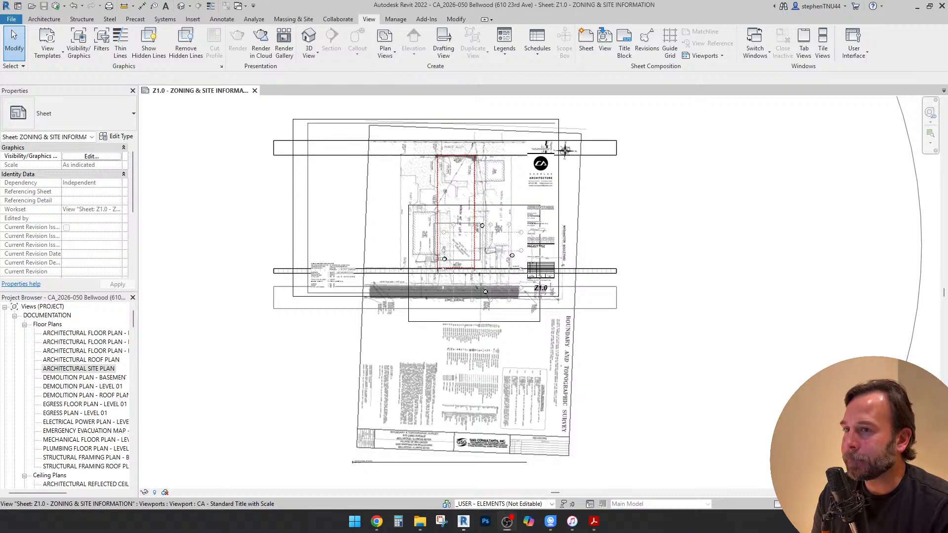
click(471, 268)
click(10, 19)
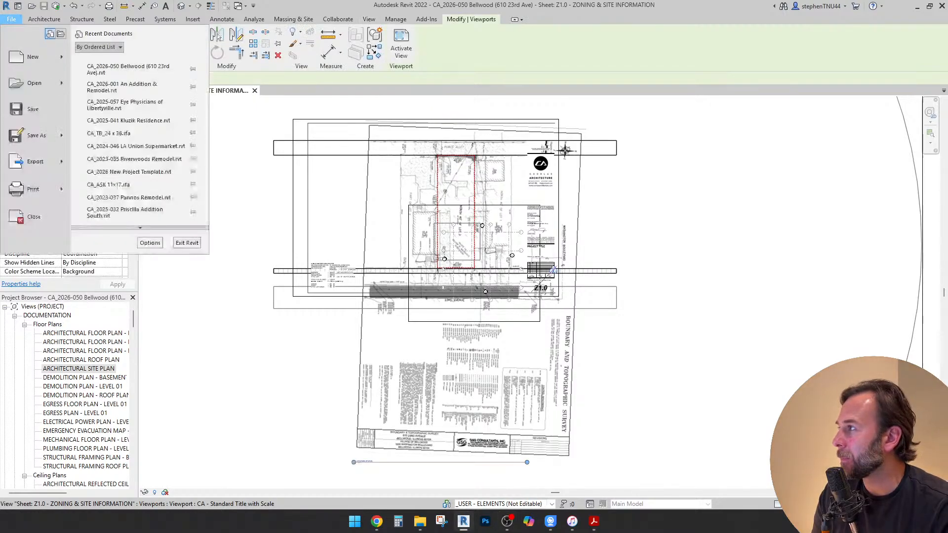
key(Escape)
click(11, 19)
key(Escape)
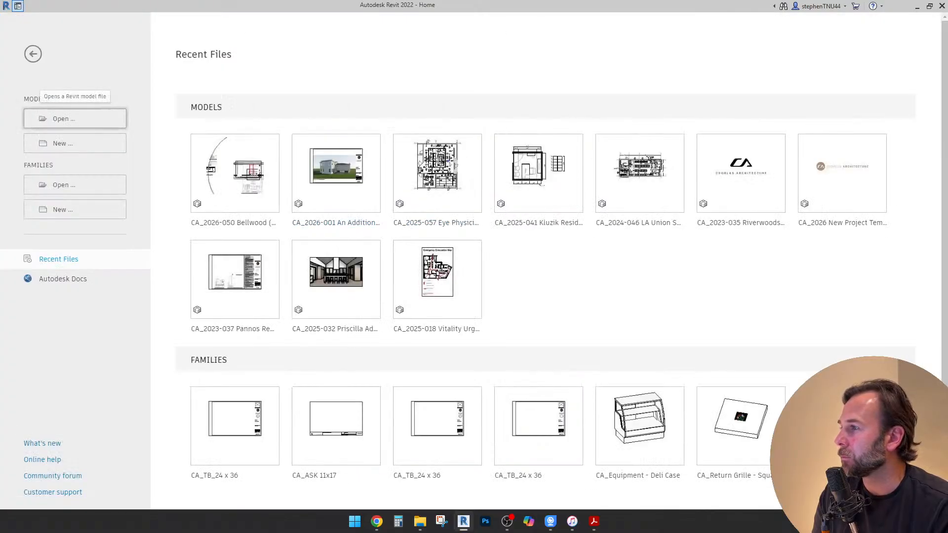
click(64, 119)
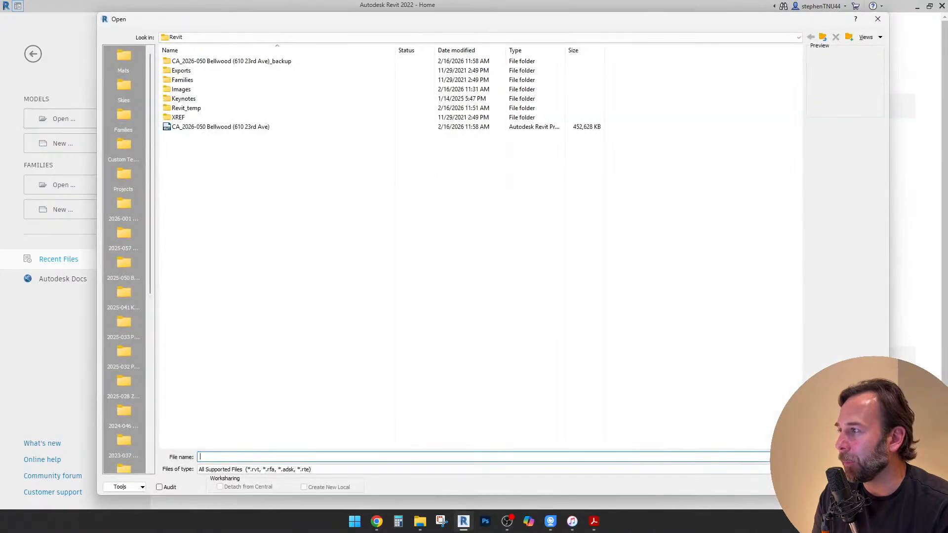
click(221, 127)
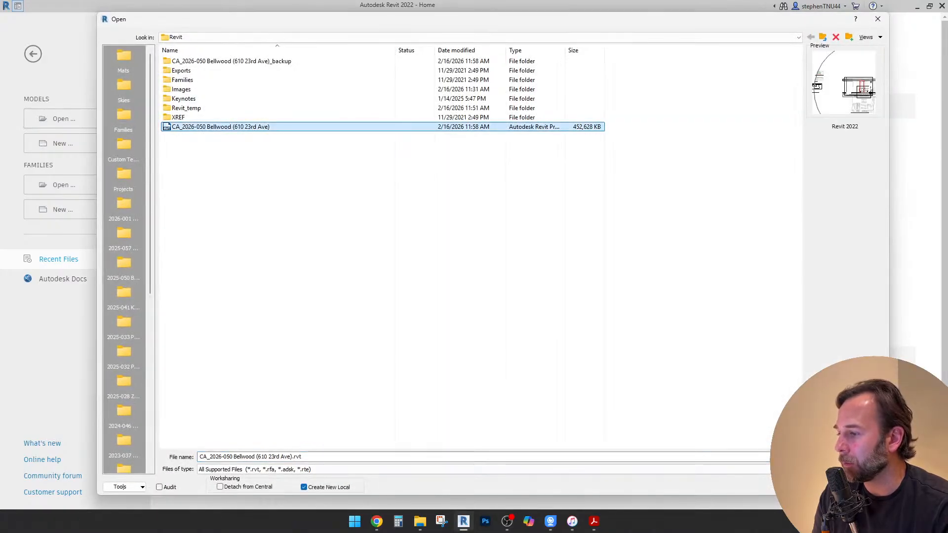
click(818, 488)
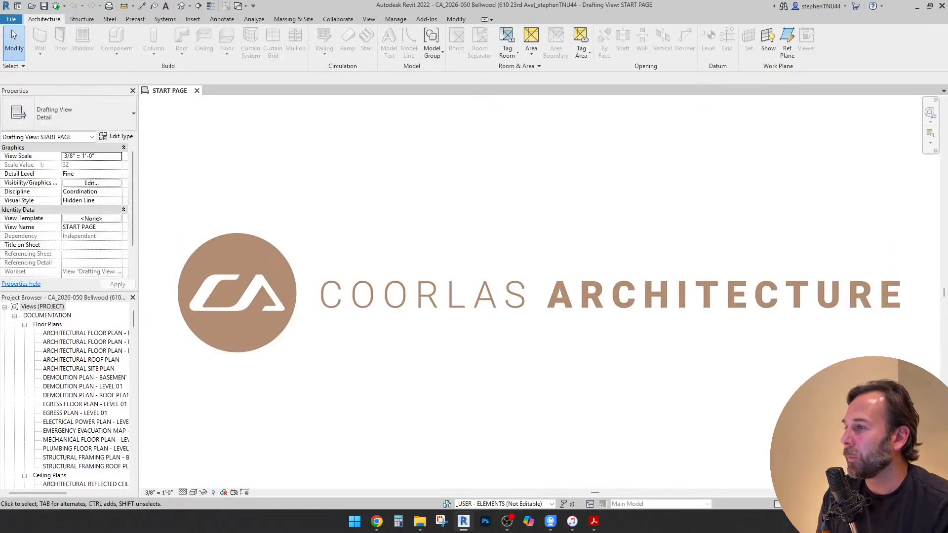
Open sheet Z1.0 - ZONING & SITE INFORMATION in the reopened project
drag(133, 319, 133, 474)
click(73, 440)
double_click(72, 440)
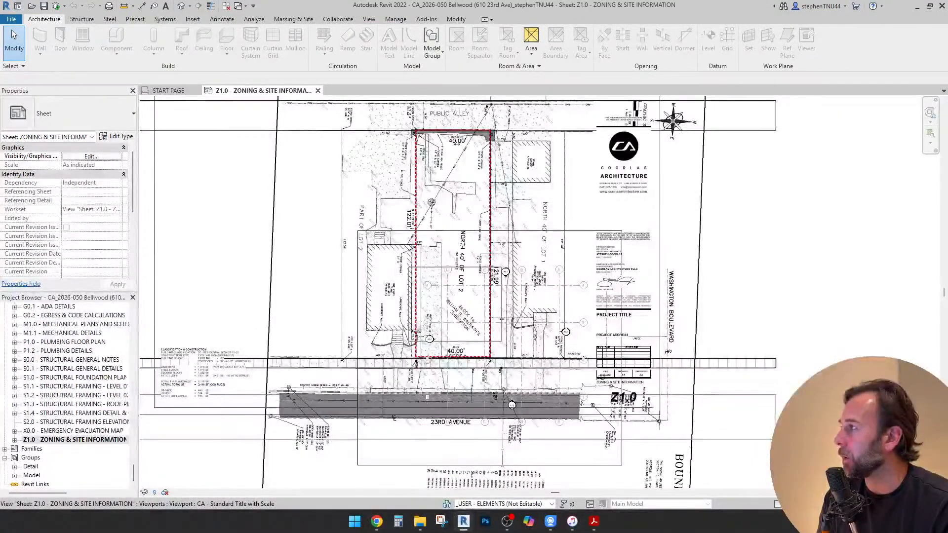
Open CA_2026 New Project Template.rvt from the Revit Project Template folder in the Revit references, creating a new local file
click(12, 19)
click(31, 83)
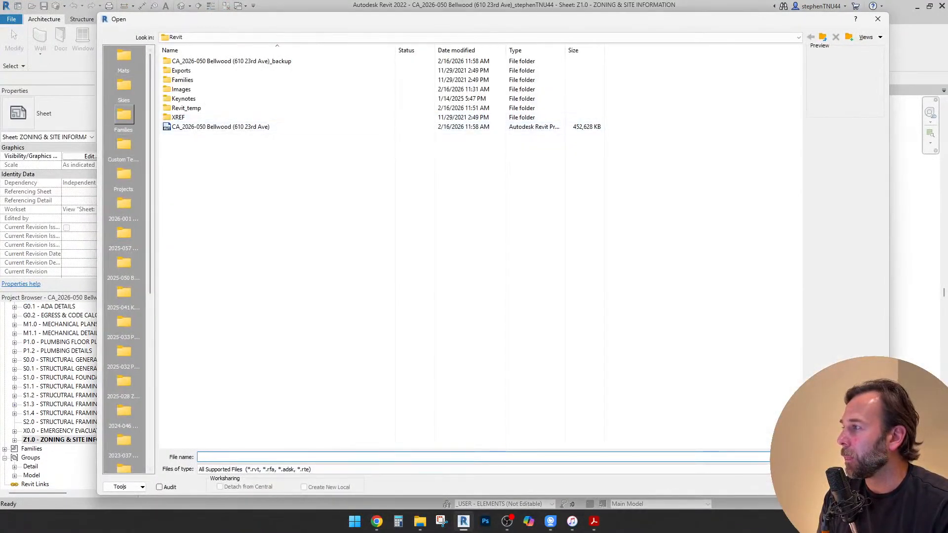
click(125, 116)
click(267, 38)
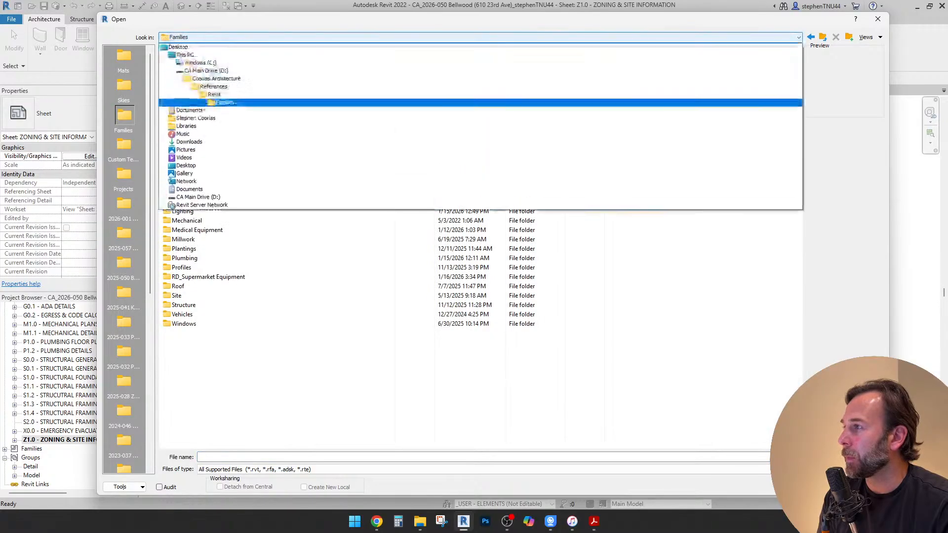
click(220, 94)
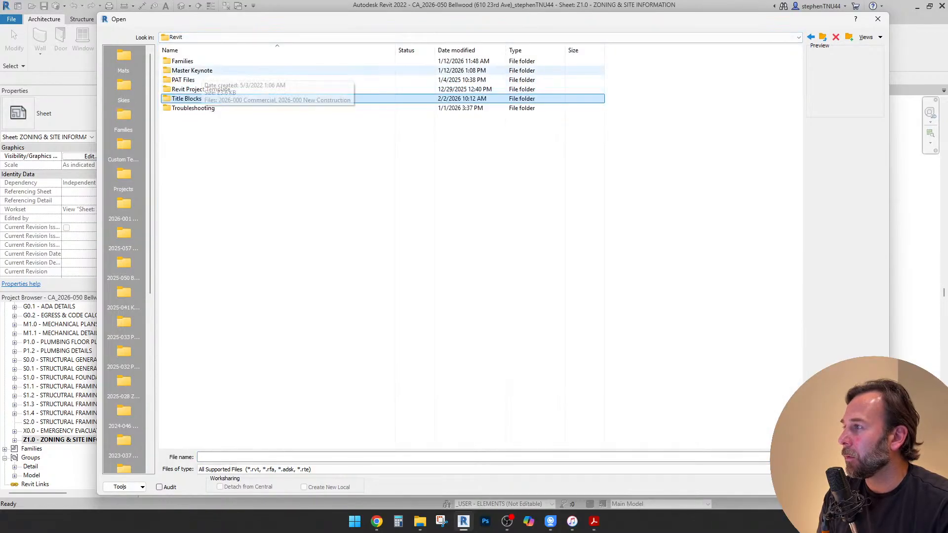
click(207, 90)
double_click(208, 90)
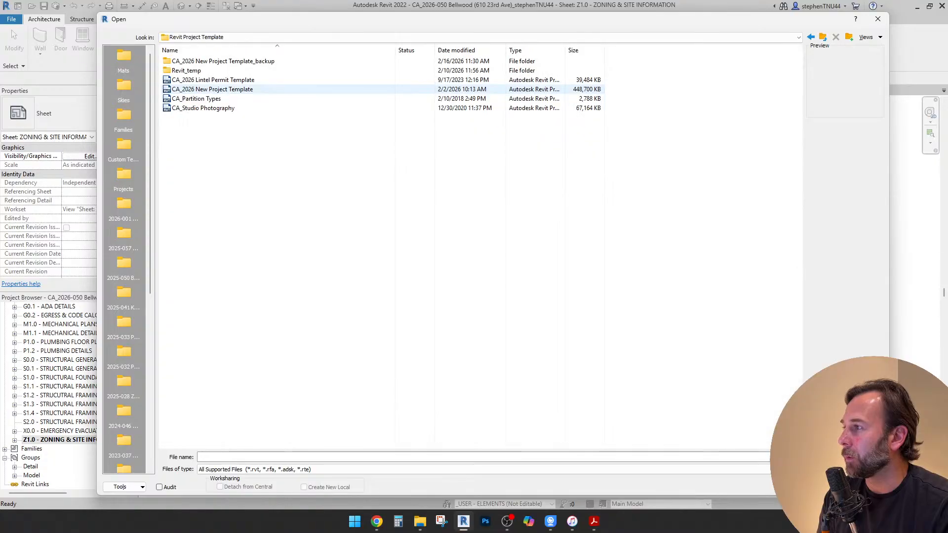
click(207, 90)
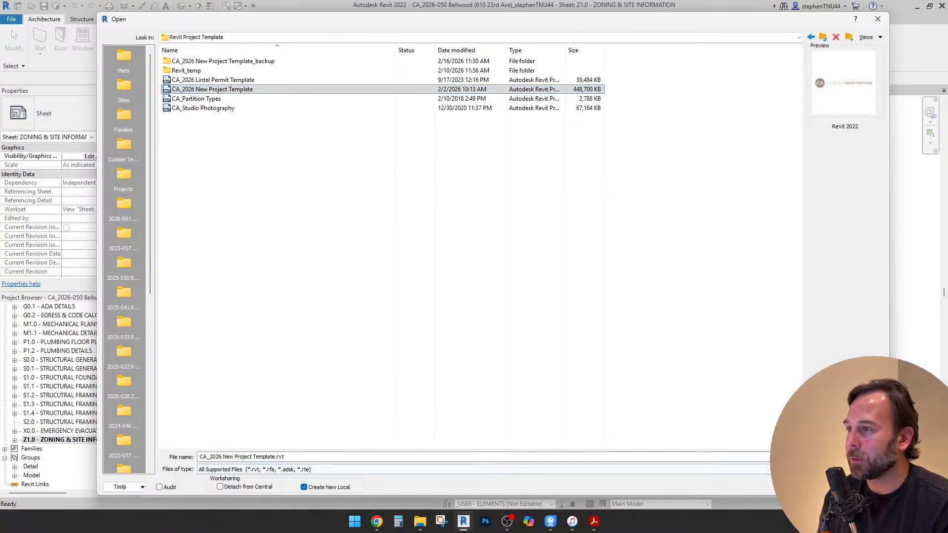
click(815, 487)
click(444, 232)
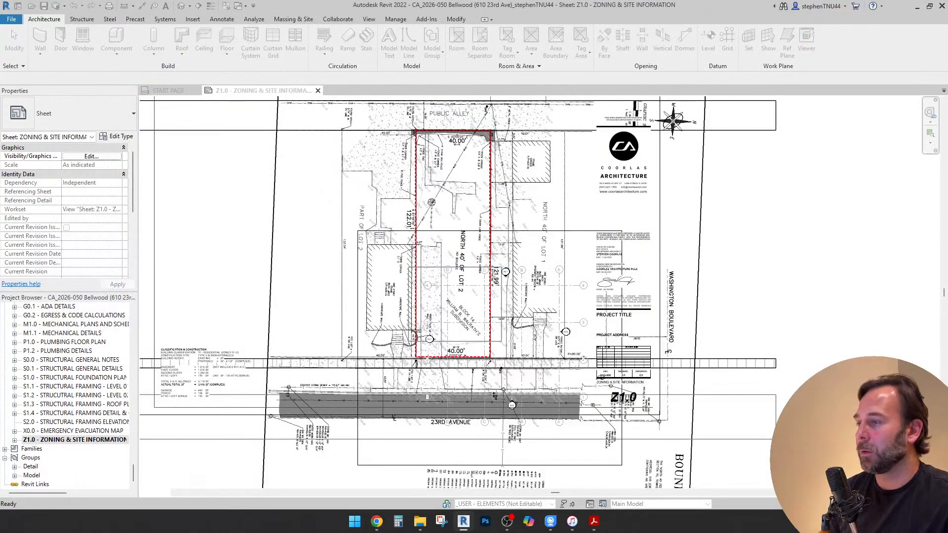
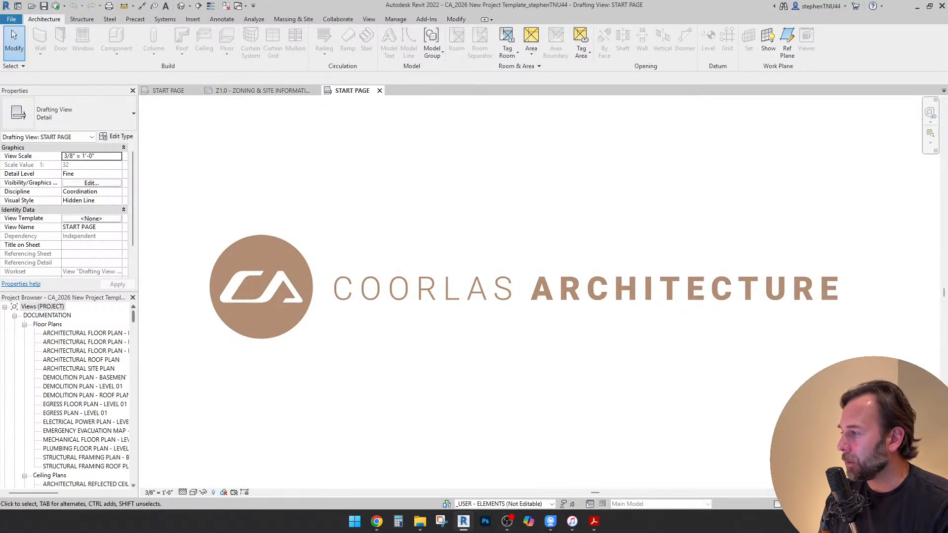
Open sheet Z1.0 - ZONING & SITE INFORMATION in the template project and close both START PAGE views
drag(133, 316, 133, 429)
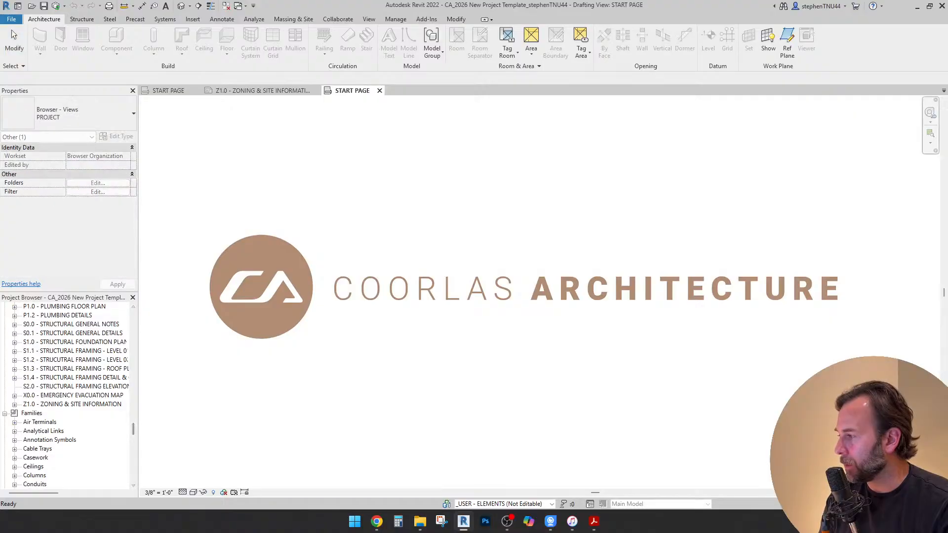
click(4, 414)
click(72, 440)
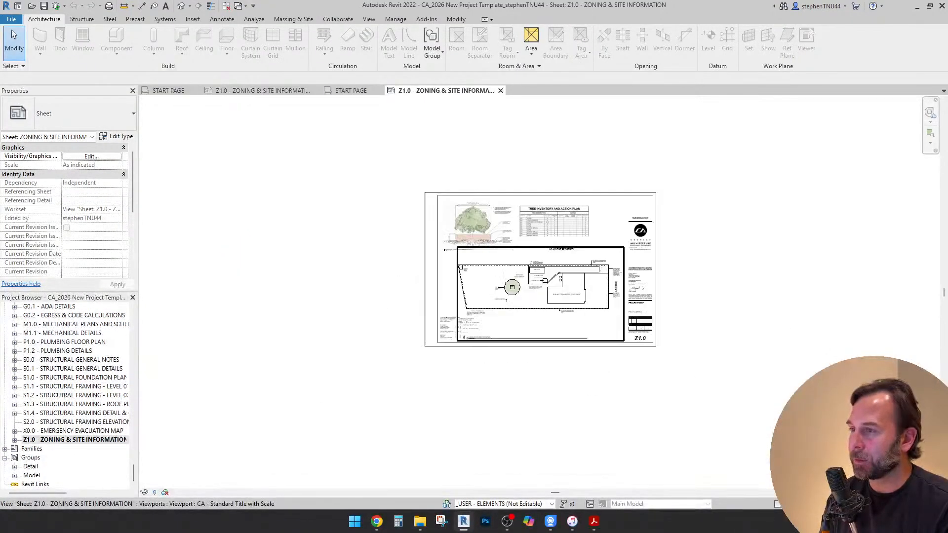
scroll(513, 283, up, 2)
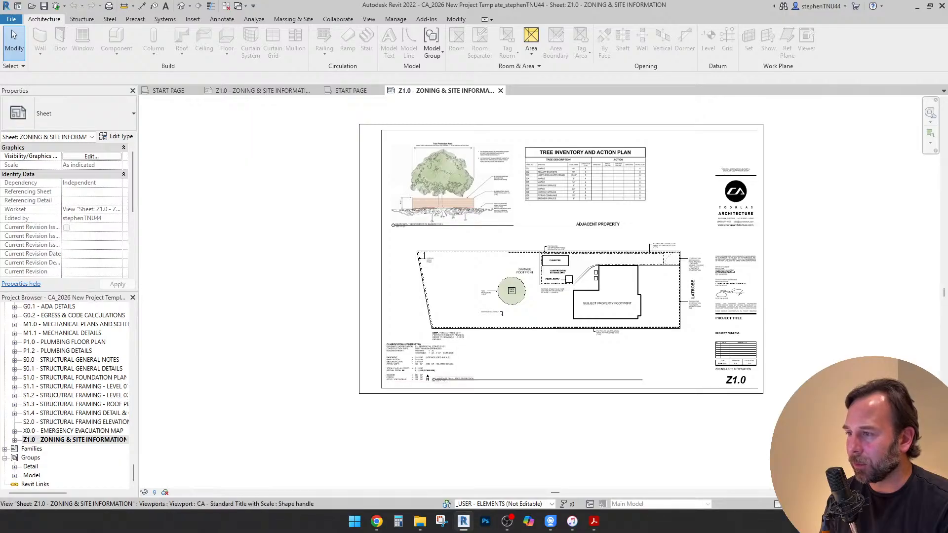
scroll(415, 372, up, 3)
scroll(495, 288, down, 4)
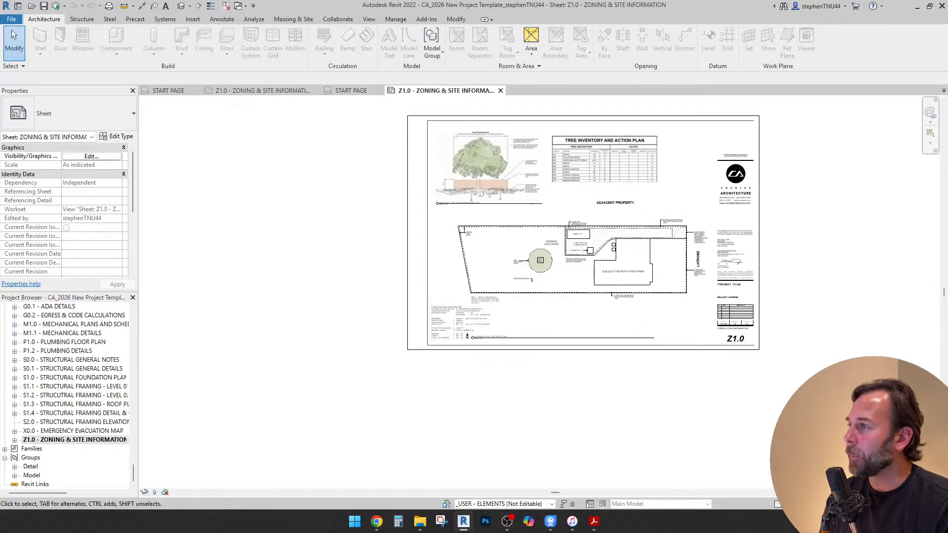
click(379, 91)
click(196, 91)
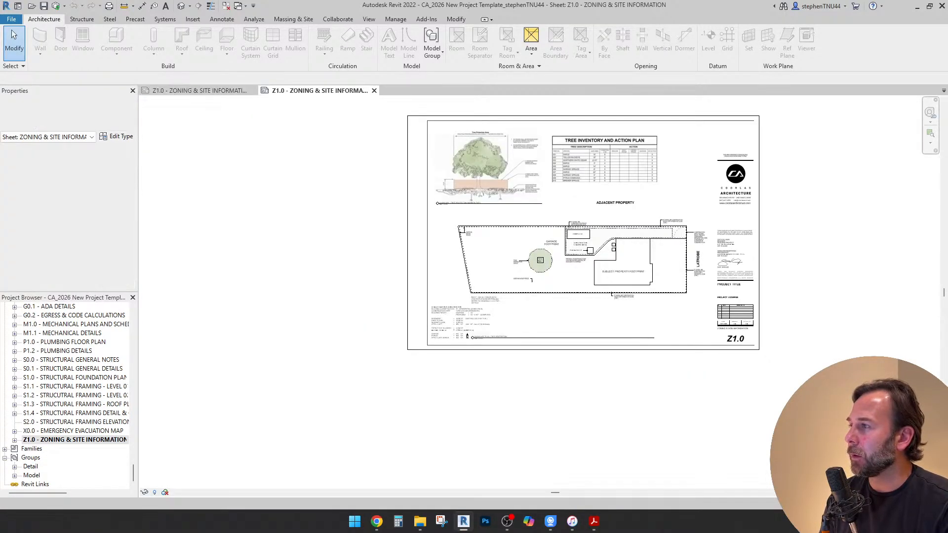
Open CA_2026-001 An Addition & Remodel from its project's Revit folder as a new local file, overwriting the existing local copy
click(11, 19)
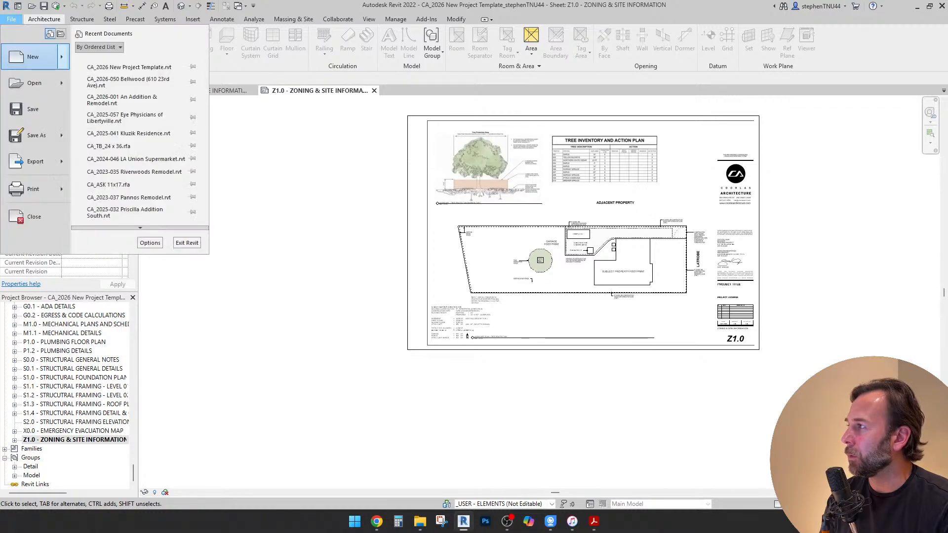
mouse_move(32, 83)
click(108, 140)
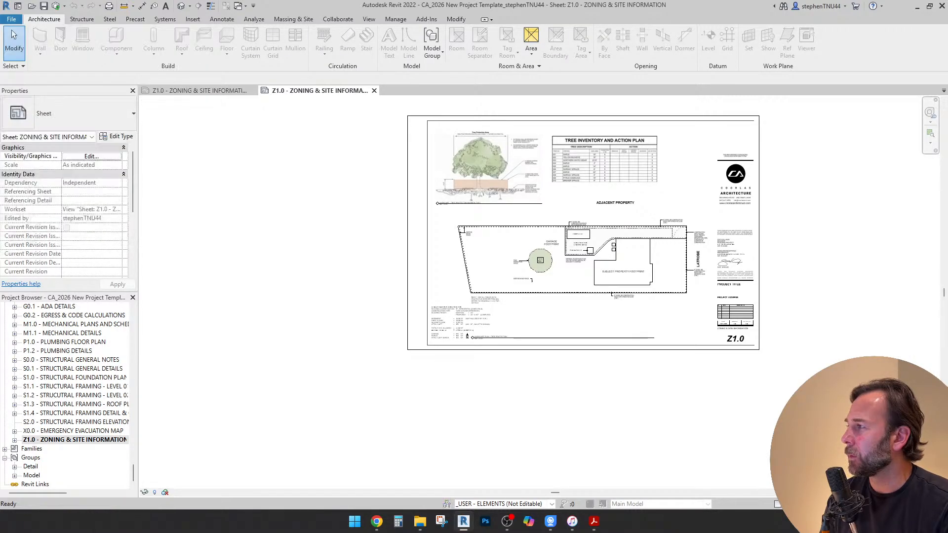
click(237, 37)
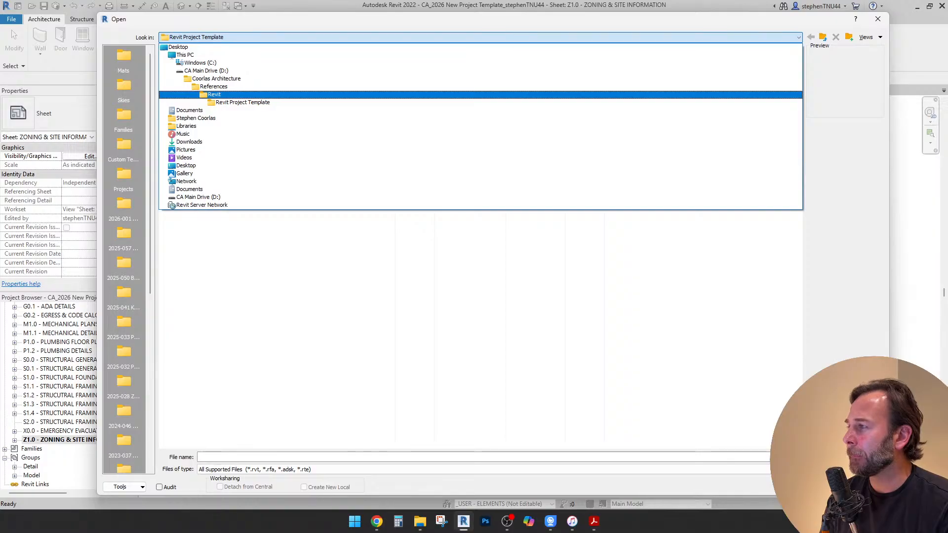
click(124, 233)
click(124, 204)
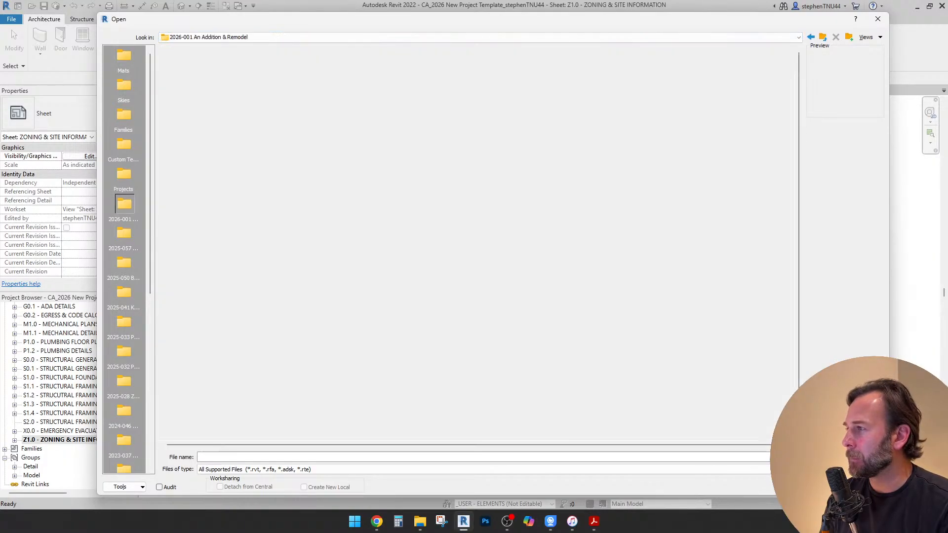
double_click(180, 89)
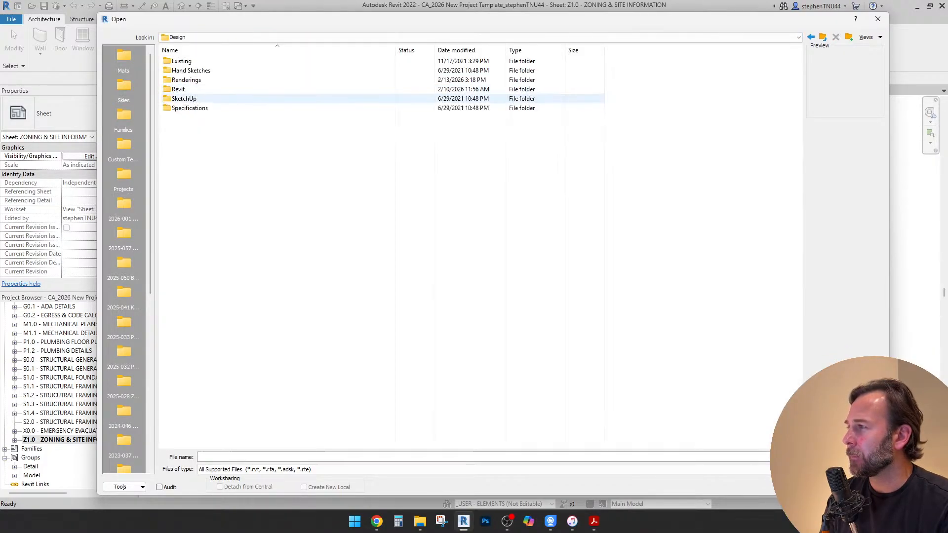
double_click(178, 89)
click(217, 127)
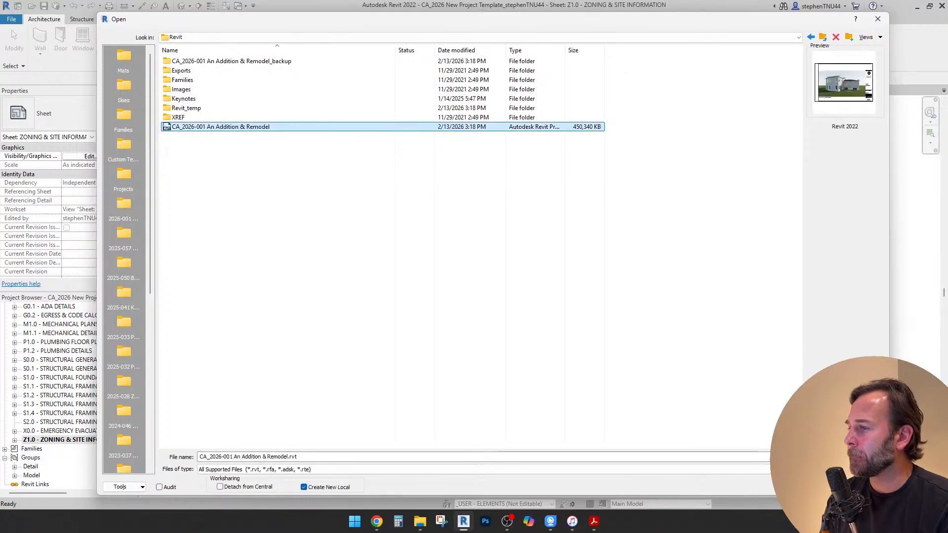
click(818, 488)
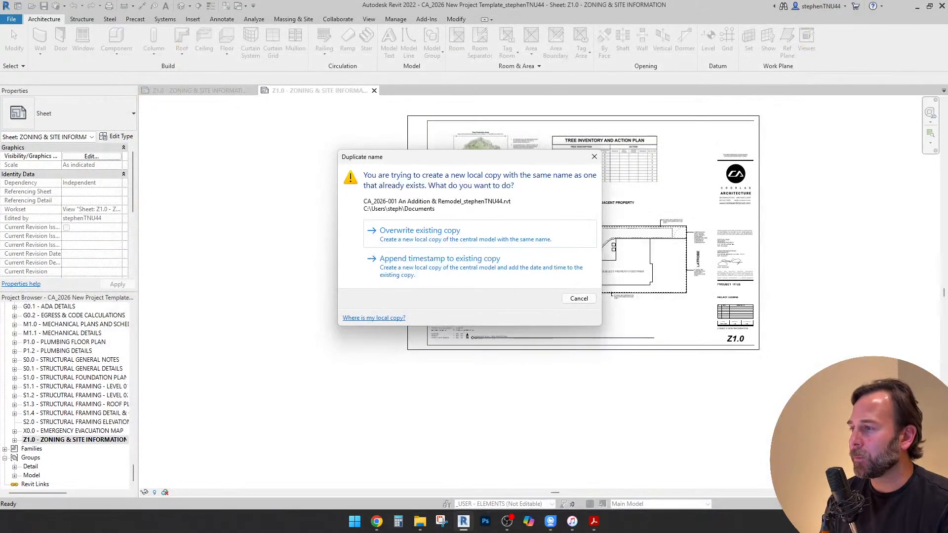
click(417, 228)
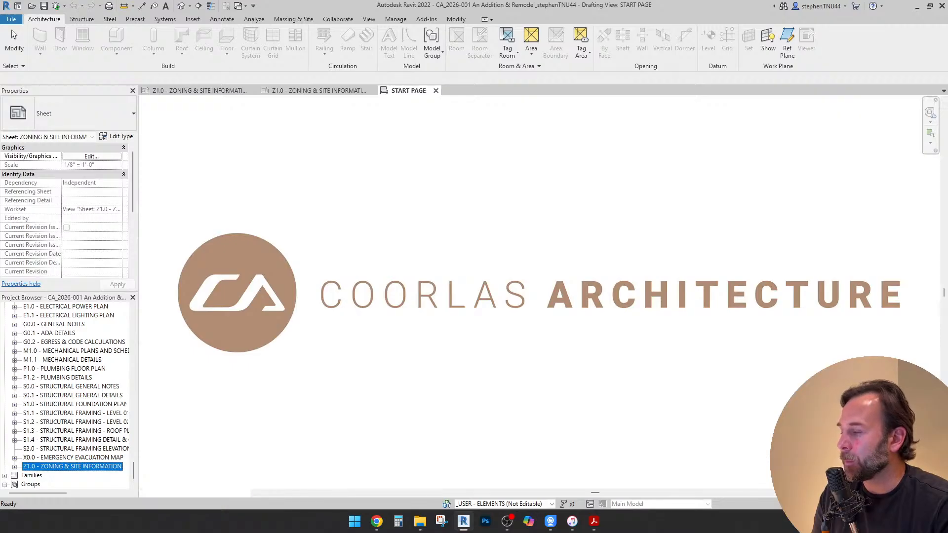
Copy the Classification & Construction, Ground Coverage and Gross Floor Area text notes from the Addition & Remodel project's Z1.0 sheet
scroll(446, 368, up, 5)
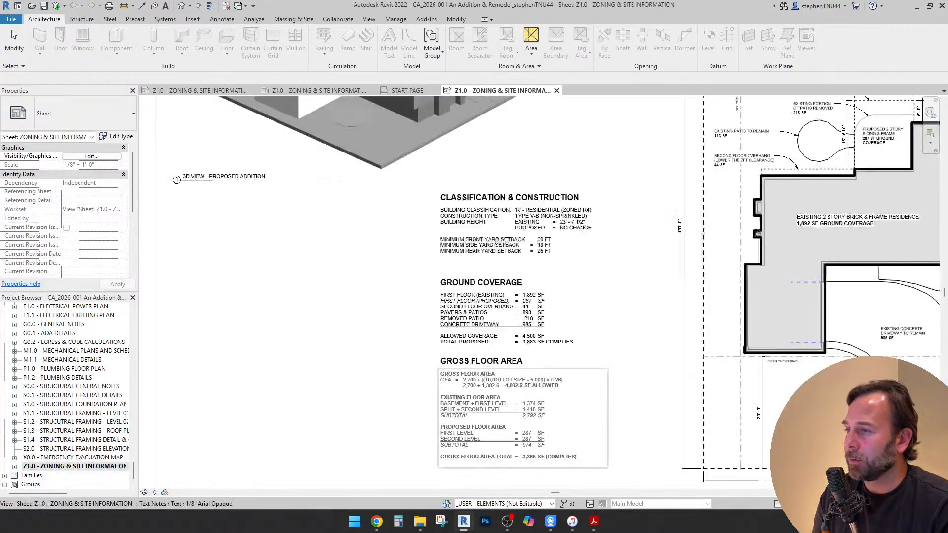
middle_drag(447, 366, 418, 332)
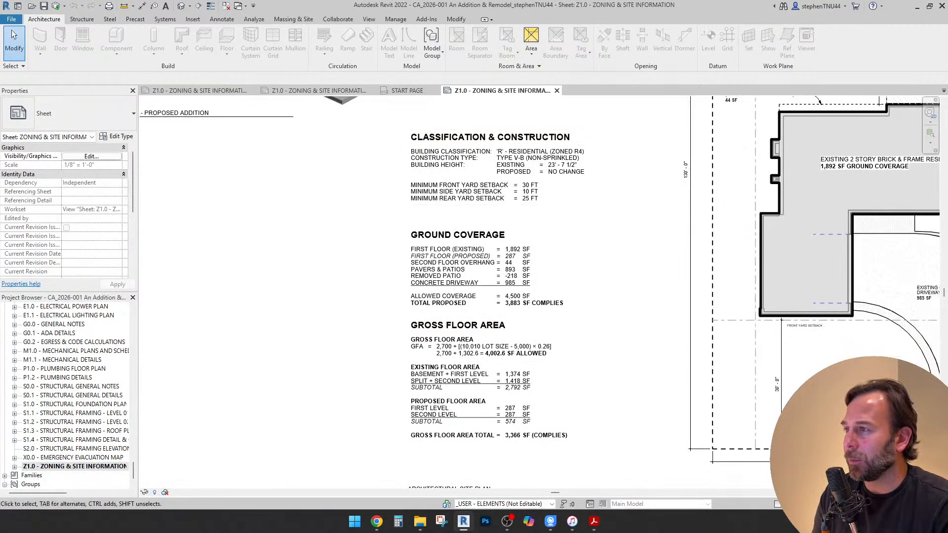
drag(383, 123, 615, 453)
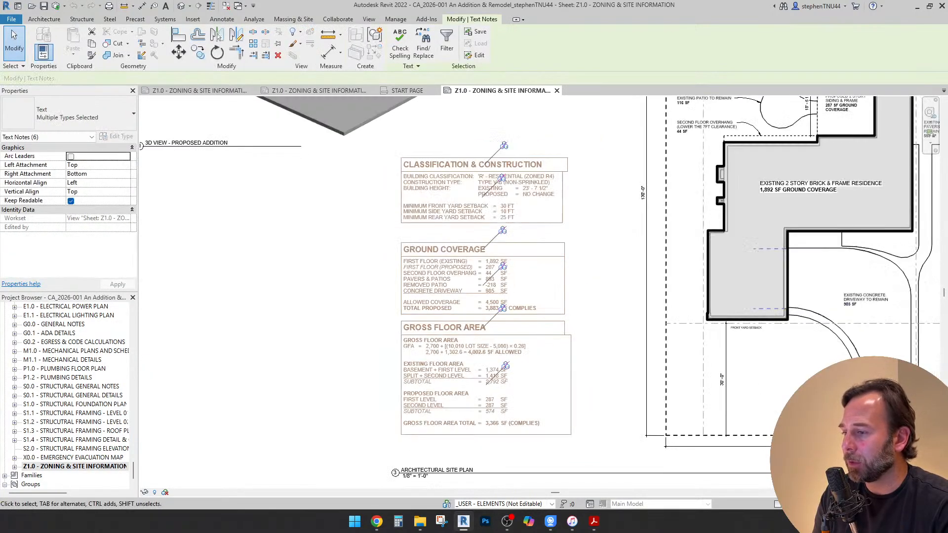
click(92, 43)
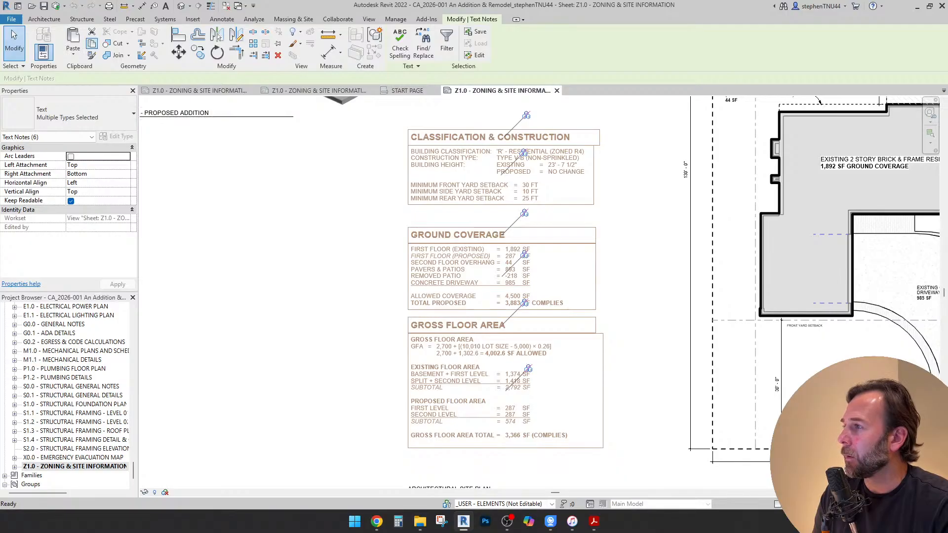
Delete the old Classification & Construction text note from the template's Z1.0 sheet
click(318, 90)
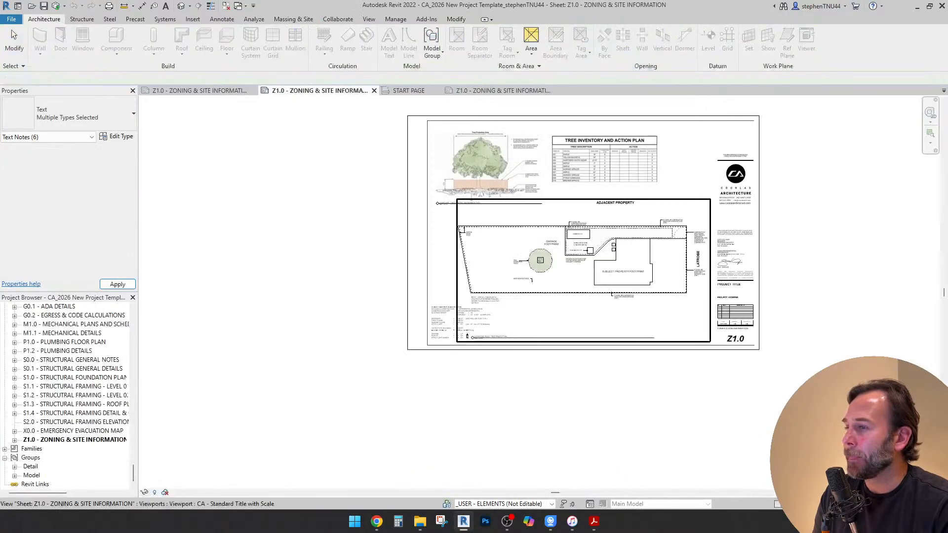
click(431, 307)
scroll(431, 308, up, 3)
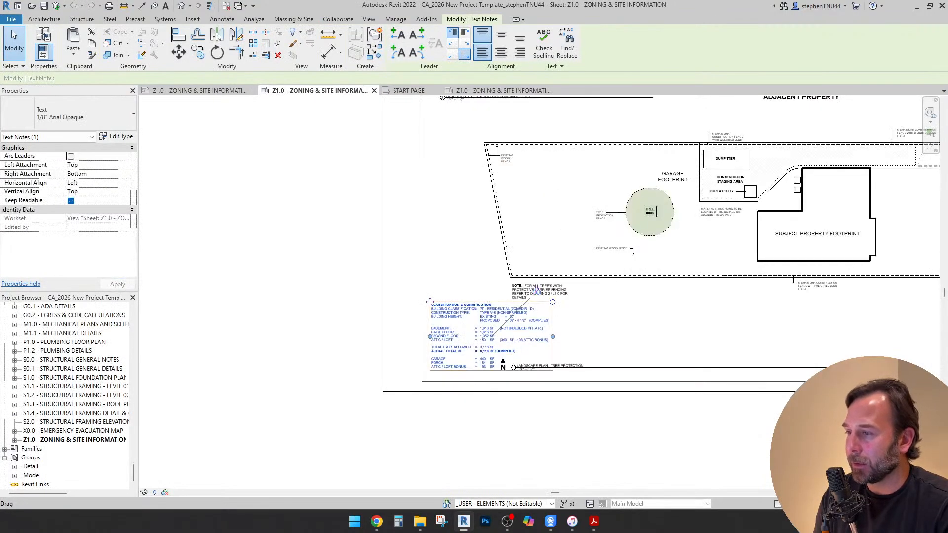
key(Escape)
scroll(450, 297, down, 3)
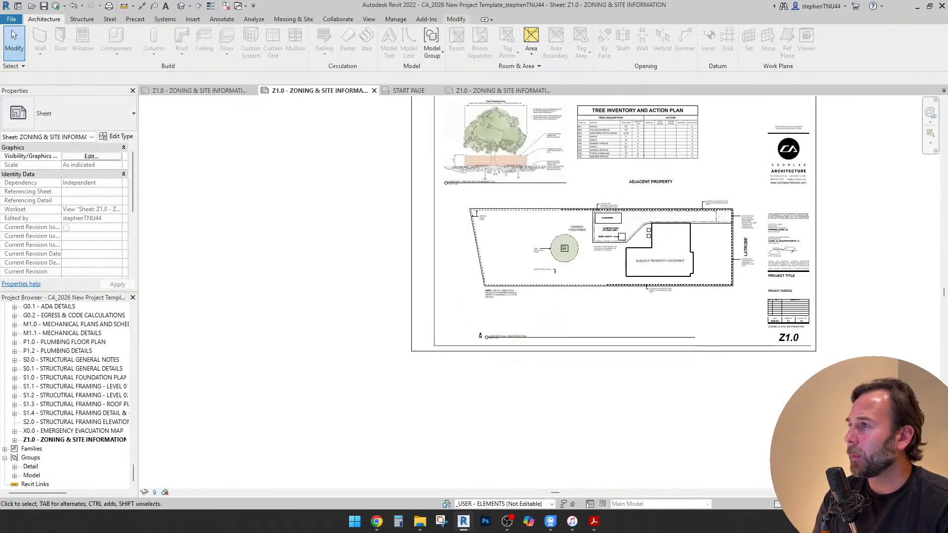
Paste the copied zoning text notes onto the template's Z1.0 sheet and move them to the sheet's left edge below the tree detail
click(456, 19)
click(73, 53)
click(110, 131)
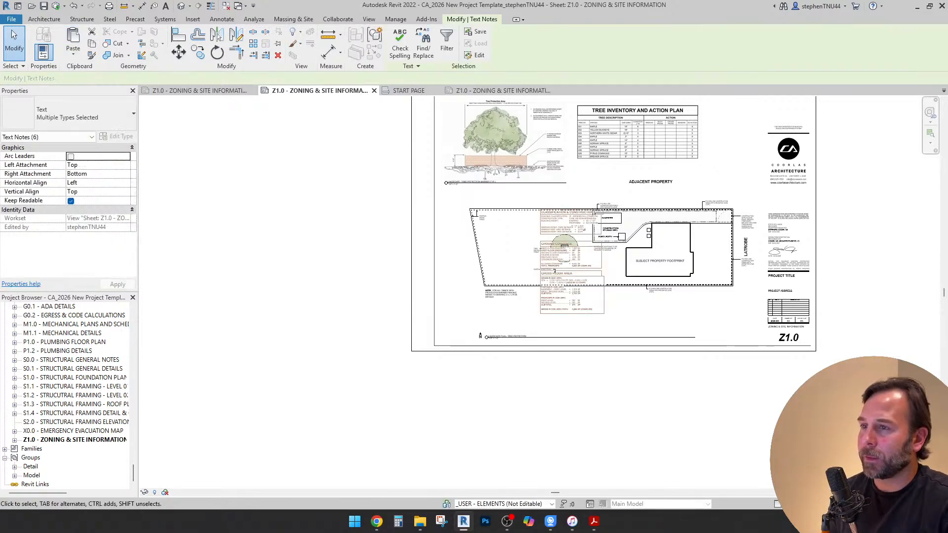
drag(568, 217, 468, 231)
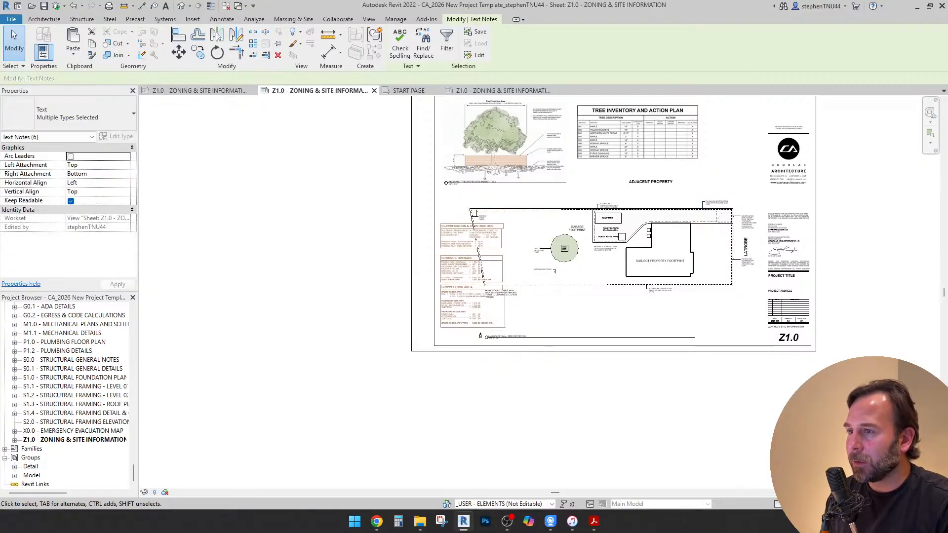
key(Escape)
Delete the LANDSCAPE PLAN - TREE PROTECTION viewport from the template's Z1.0 sheet
click(684, 234)
scroll(684, 234, up, 3)
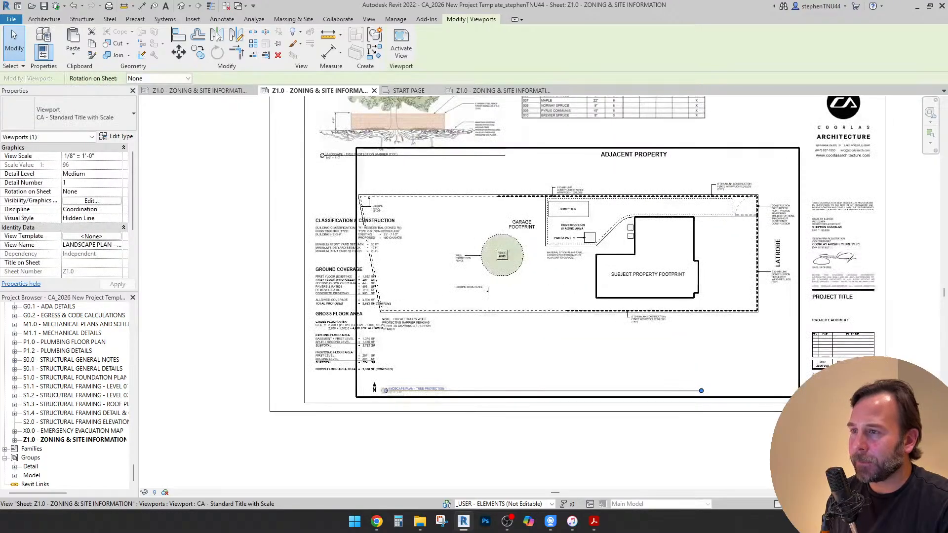
scroll(673, 243, down, 1)
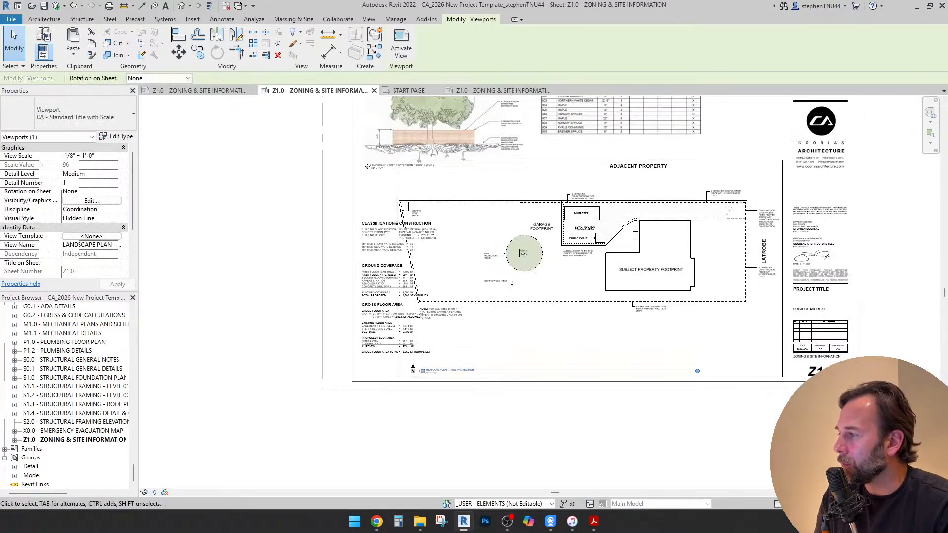
scroll(508, 254, down, 3)
key(Escape)
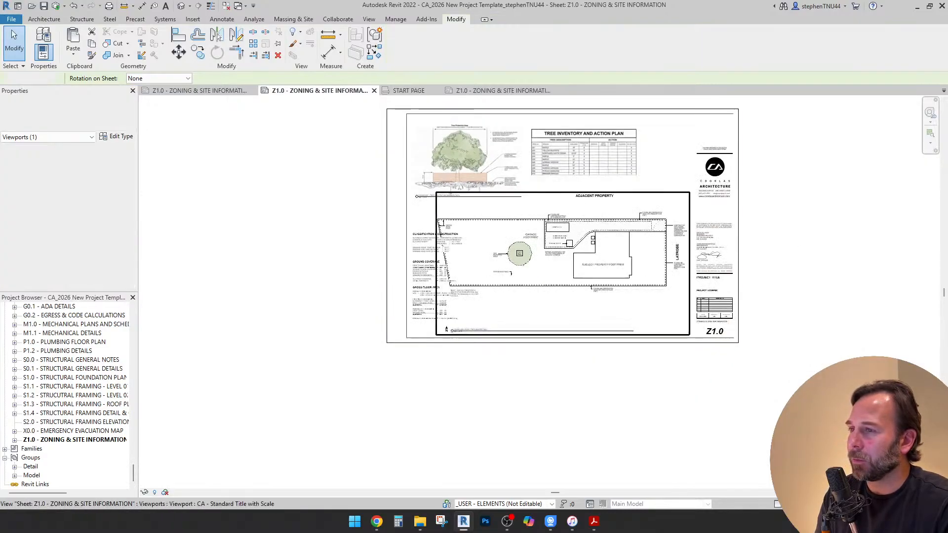
scroll(577, 233, up, 1)
click(605, 251)
scroll(604, 245, up, 2)
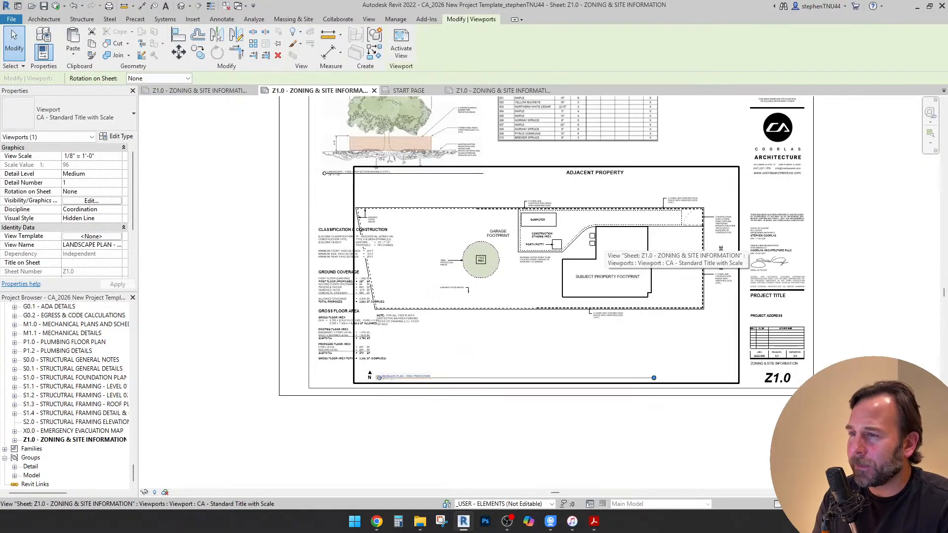
scroll(605, 242, down, 1)
key(Delete)
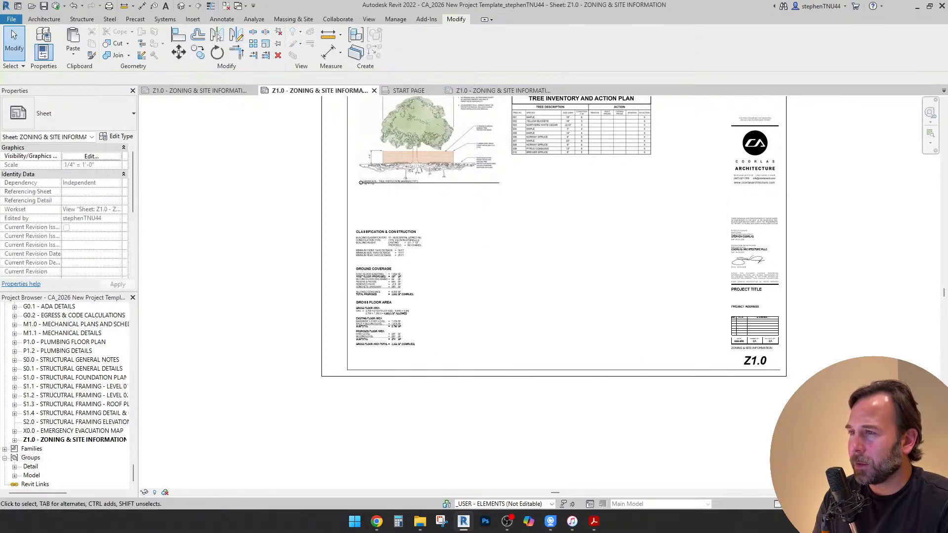
Place the ARCHITECTURAL SITE PLAN floor plan view on the template's Z1.0 sheet
scroll(601, 248, down, 3)
drag(134, 472, 133, 319)
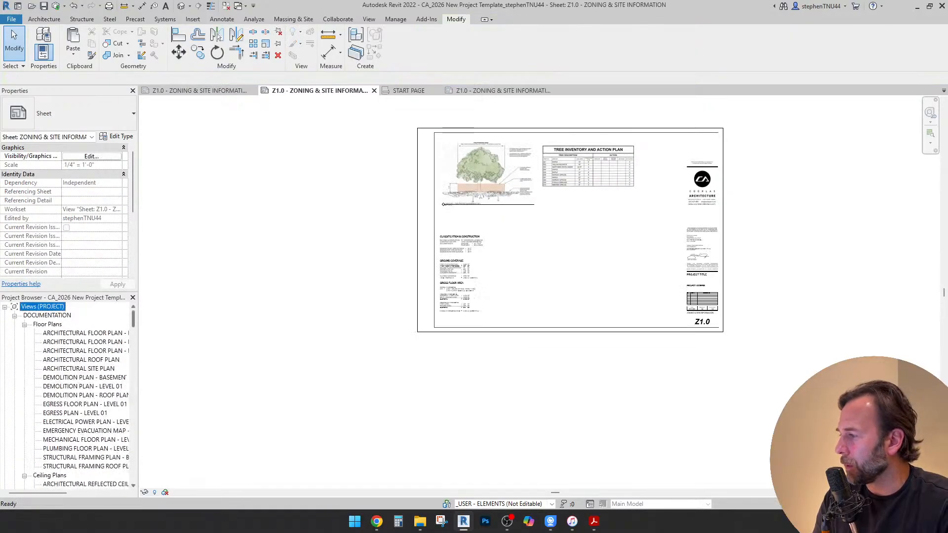
scroll(74, 445, down, 2)
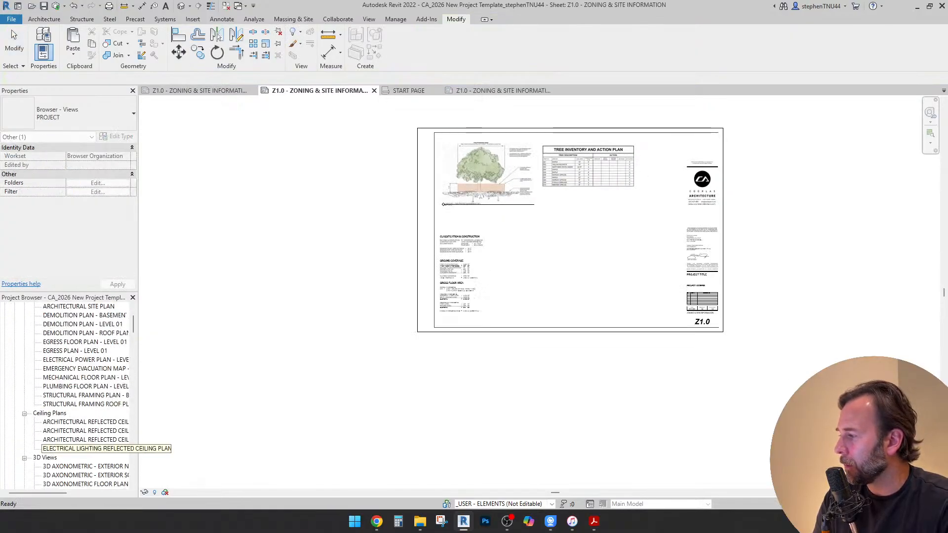
click(87, 316)
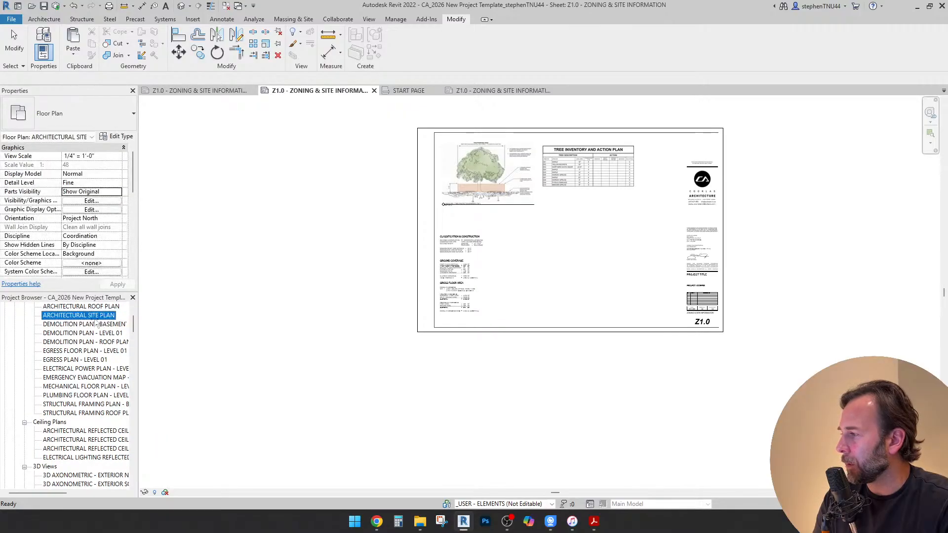
drag(86, 316, 603, 284)
click(603, 284)
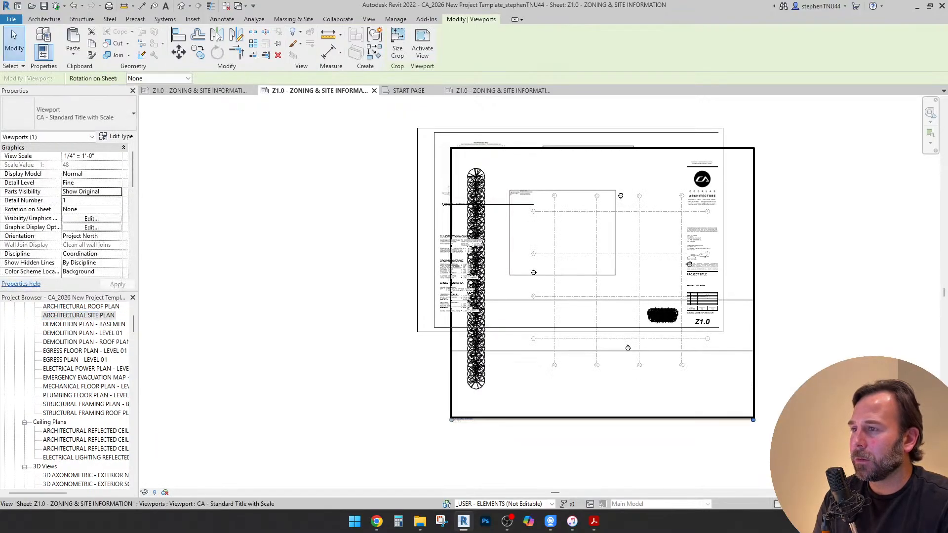
key(Escape)
scroll(556, 279, down, 1)
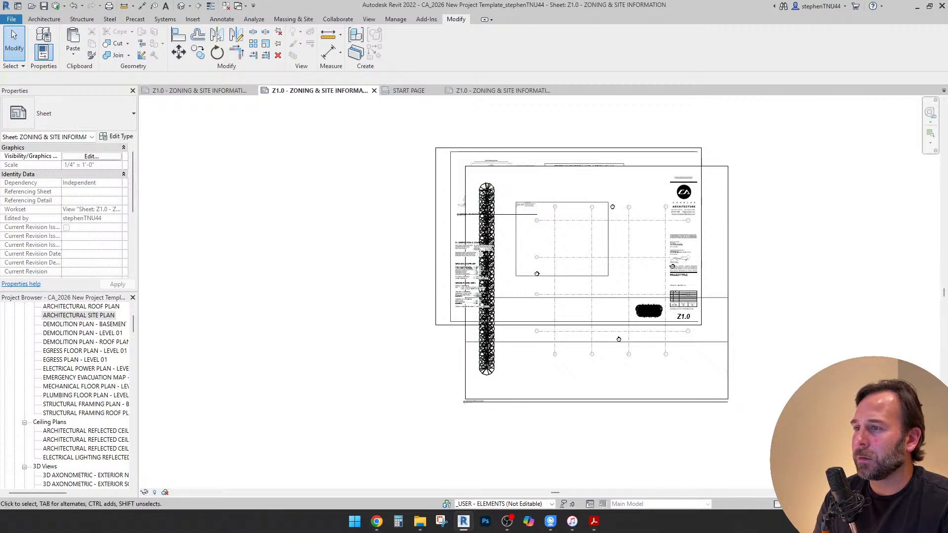
scroll(595, 266, up, 2)
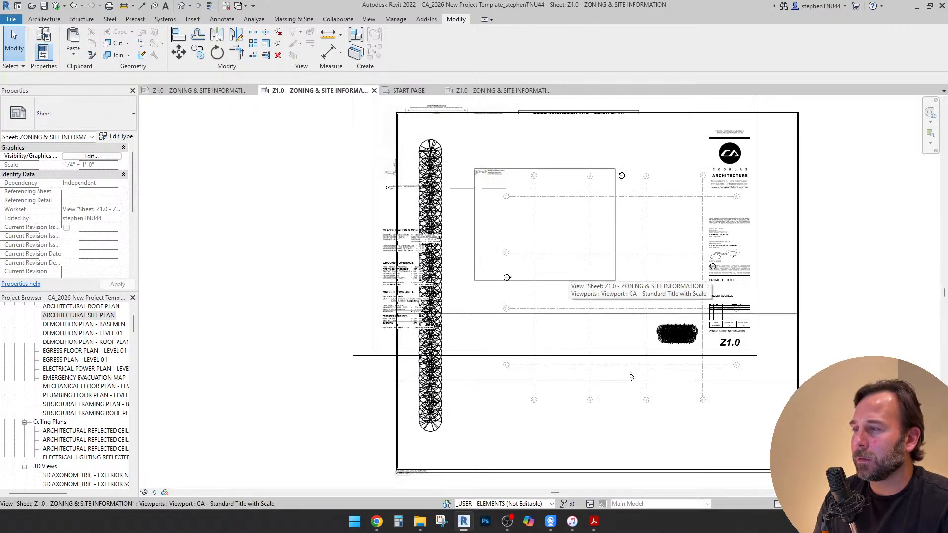
Move the architectural site plan viewport onto the sheet and set its view scale to 3/16" = 1'-0"
click(398, 473)
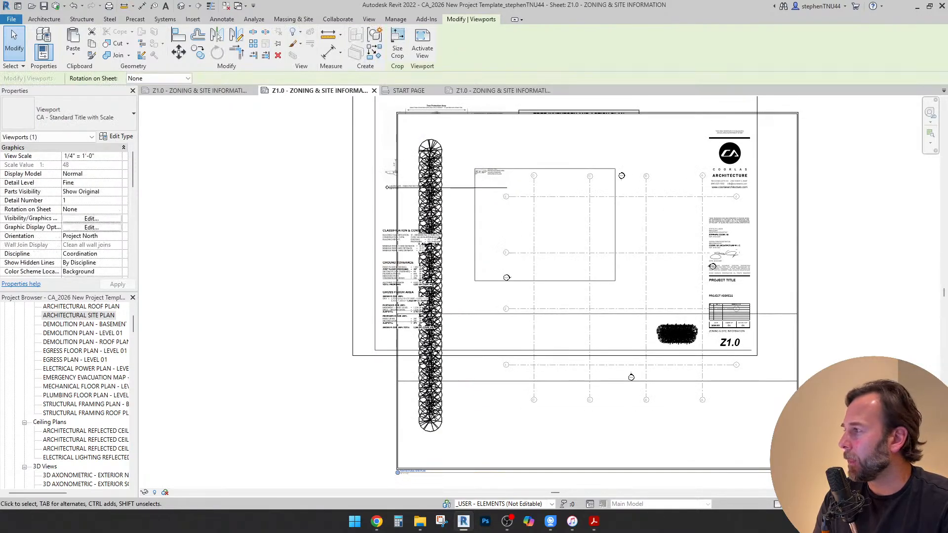
click(117, 156)
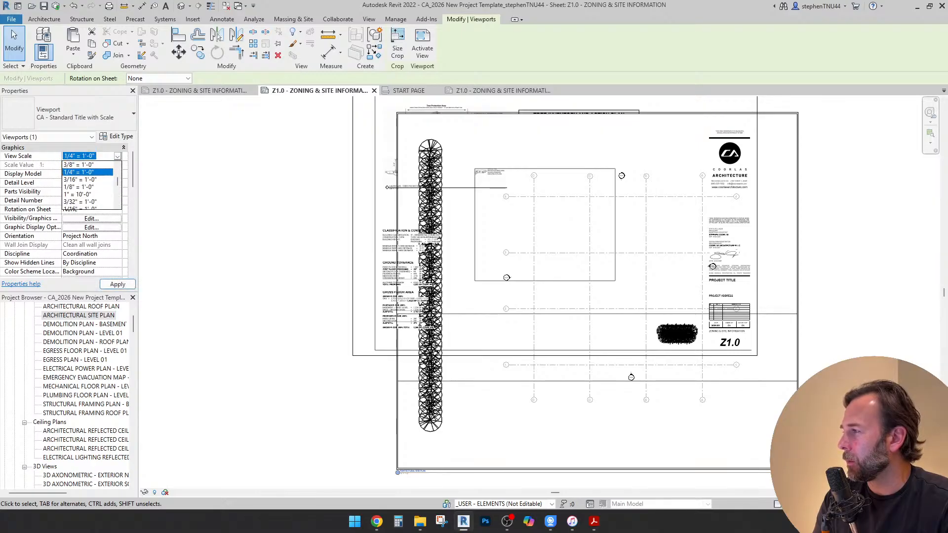
click(78, 187)
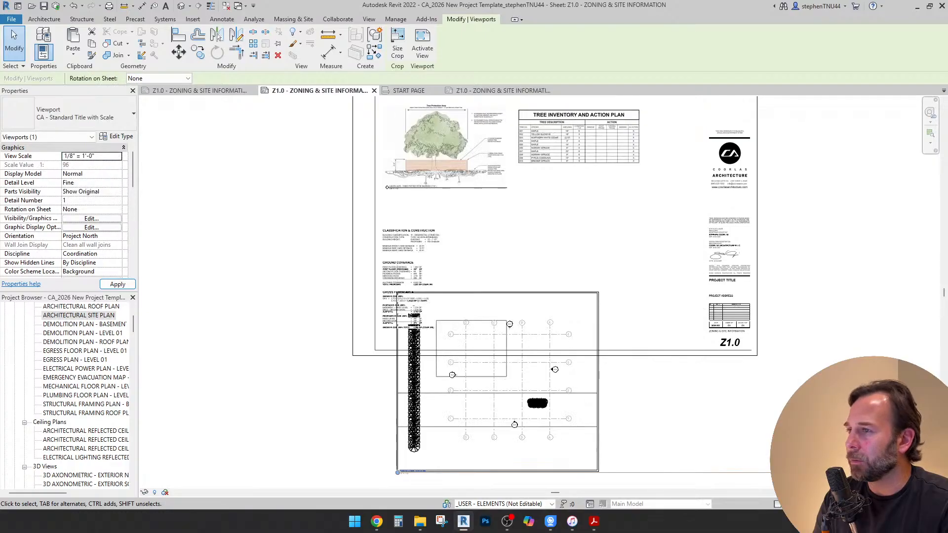
drag(554, 295, 596, 255)
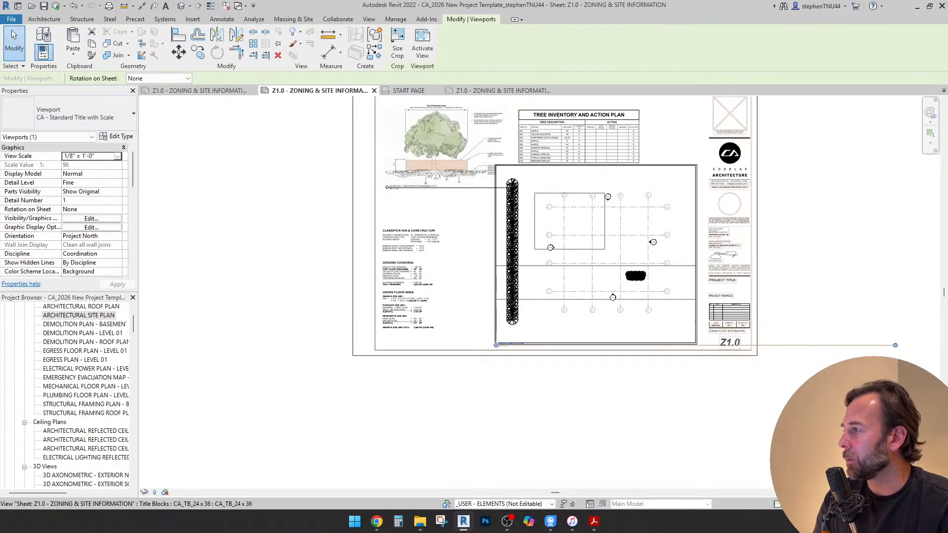
click(117, 156)
click(80, 194)
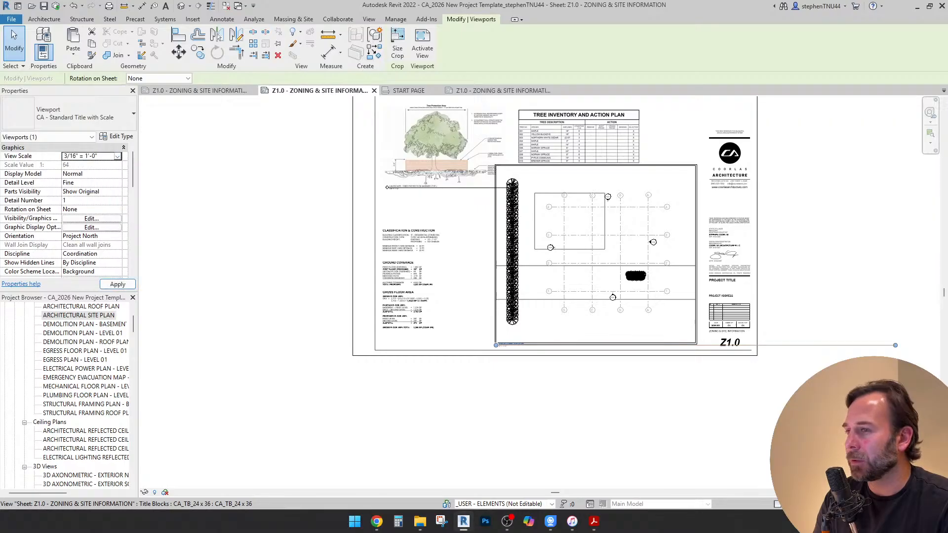
Hide the SITE_GROUND WORK and SITE_TREES worksets in the architectural site plan view and return to the sheet
double_click(618, 247)
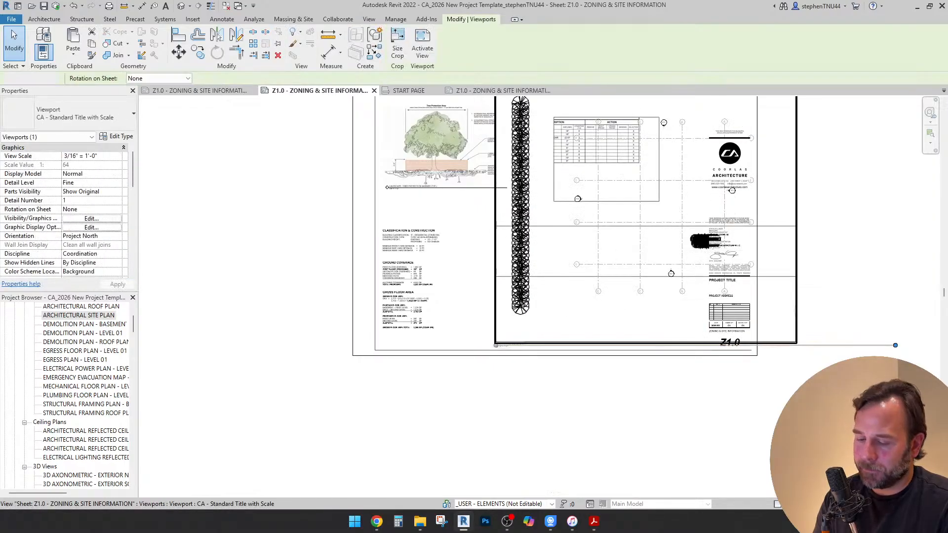
key(v)
key(v)
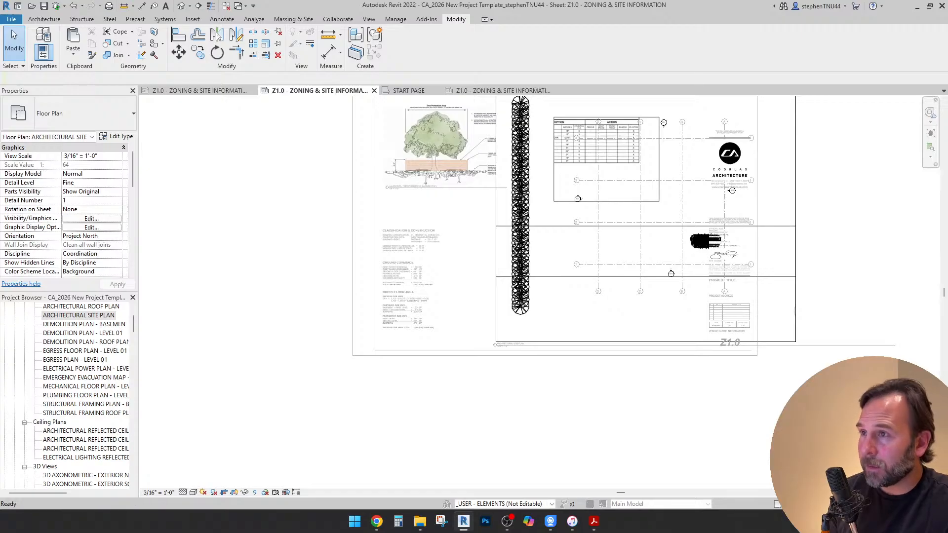
click(635, 163)
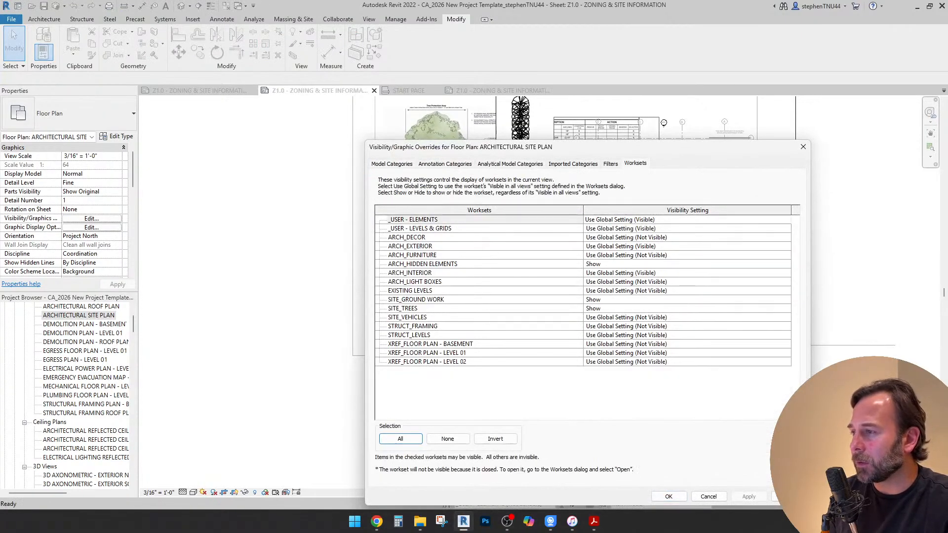
click(688, 300)
click(785, 300)
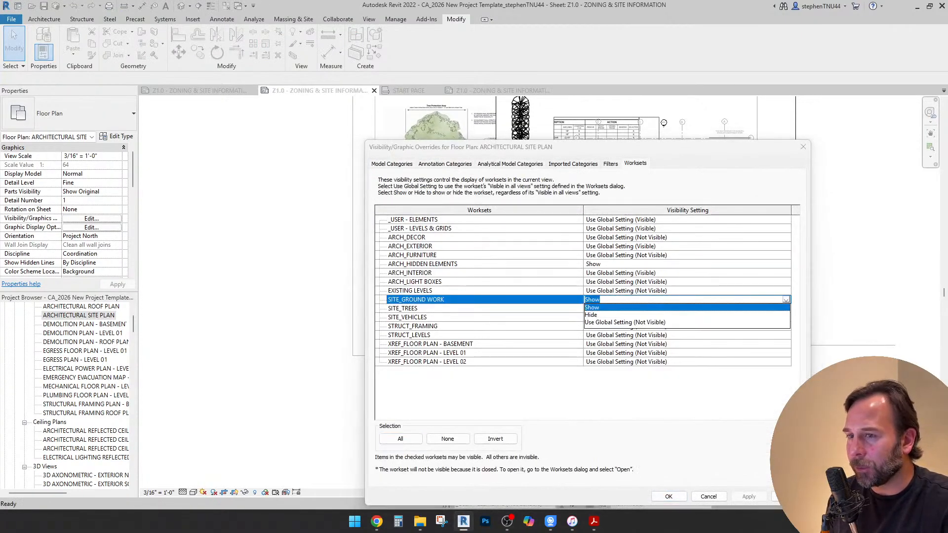
click(591, 315)
click(688, 309)
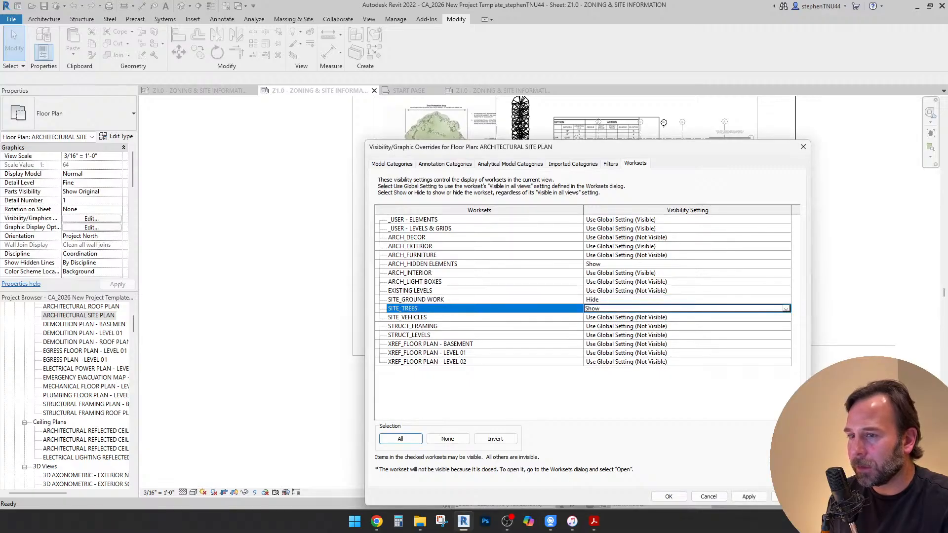
click(786, 309)
click(591, 324)
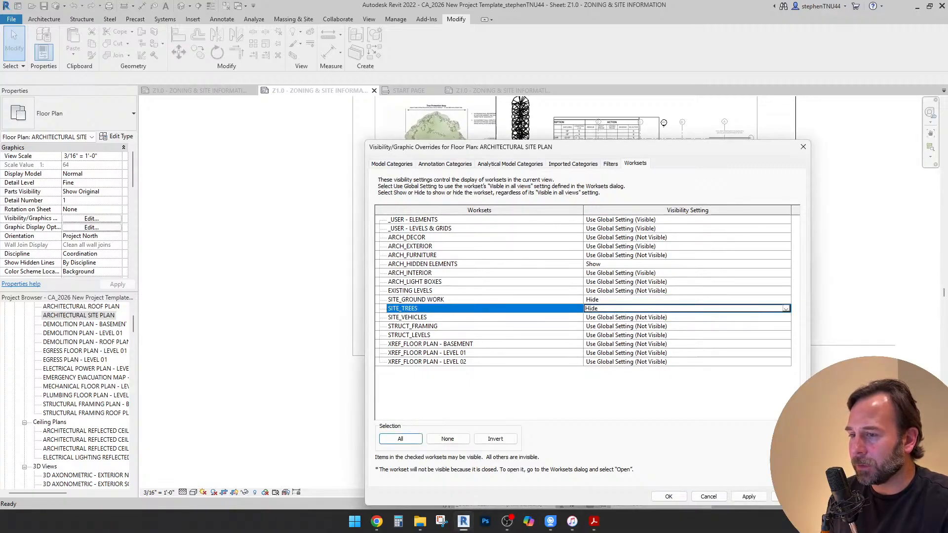
click(669, 497)
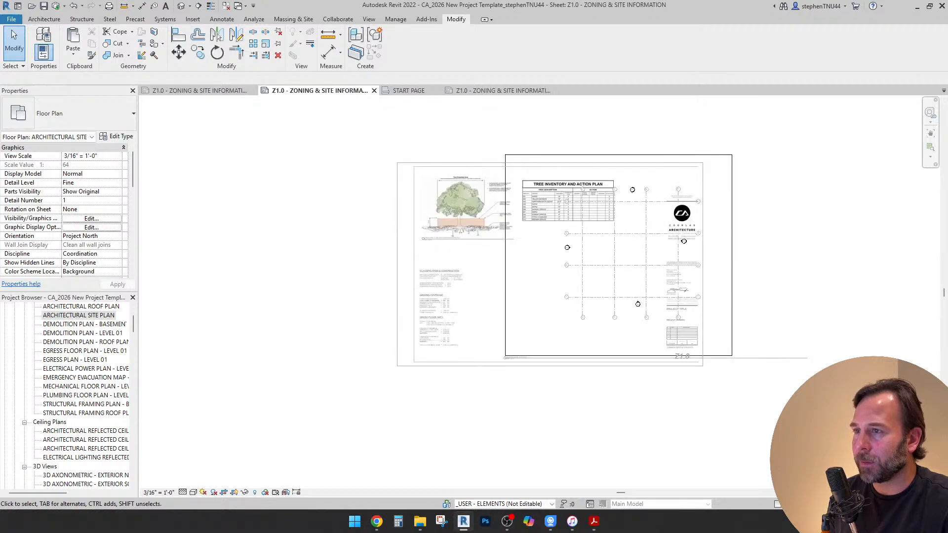
double_click(763, 277)
Shift the site plan viewport down and to the left so its grid lies between the zoning notes and the title block
drag(711, 276, 682, 299)
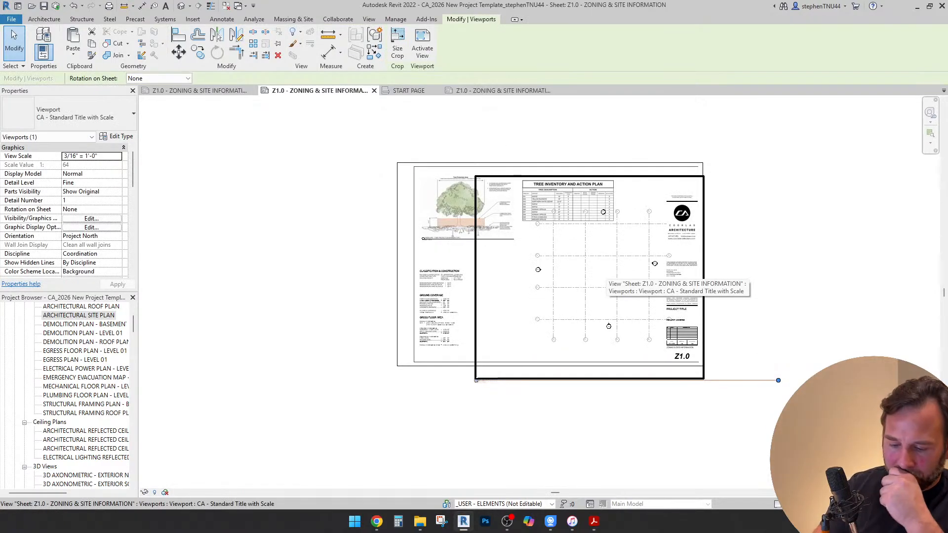
key(Down)
key(Down)
key(Down)
key(Down)
key(Down)
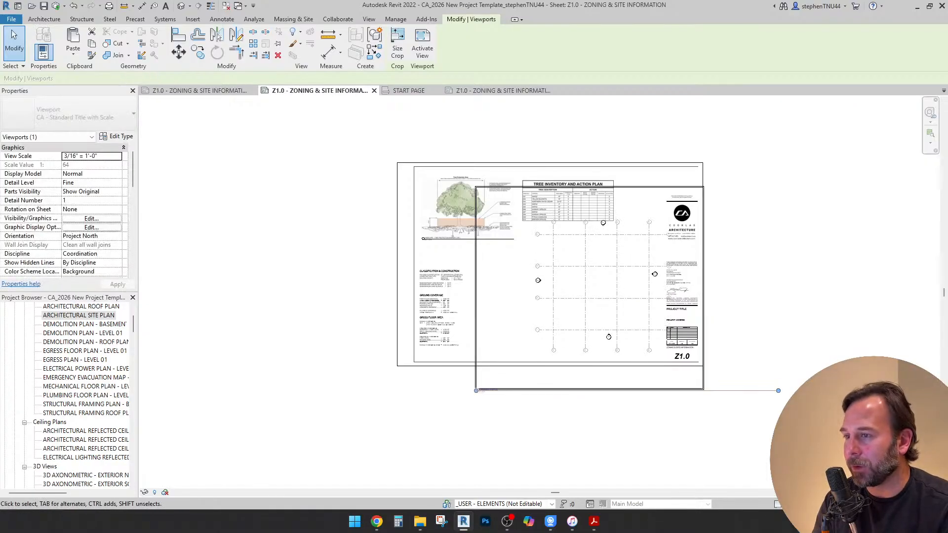
key(Left)
key(Left)
key(Left)
key(Left)
key(Down)
key(Down)
key(Left)
key(Left)
key(Left)
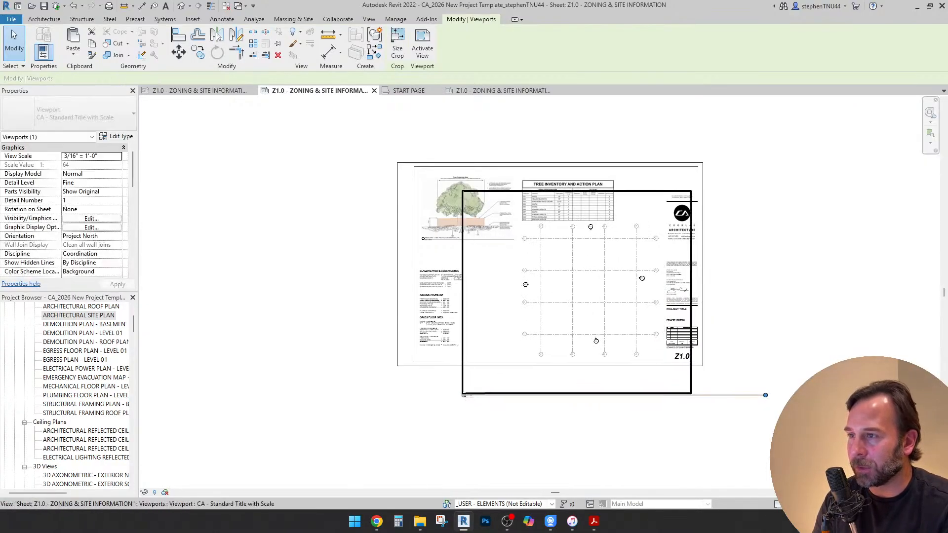
key(Escape)
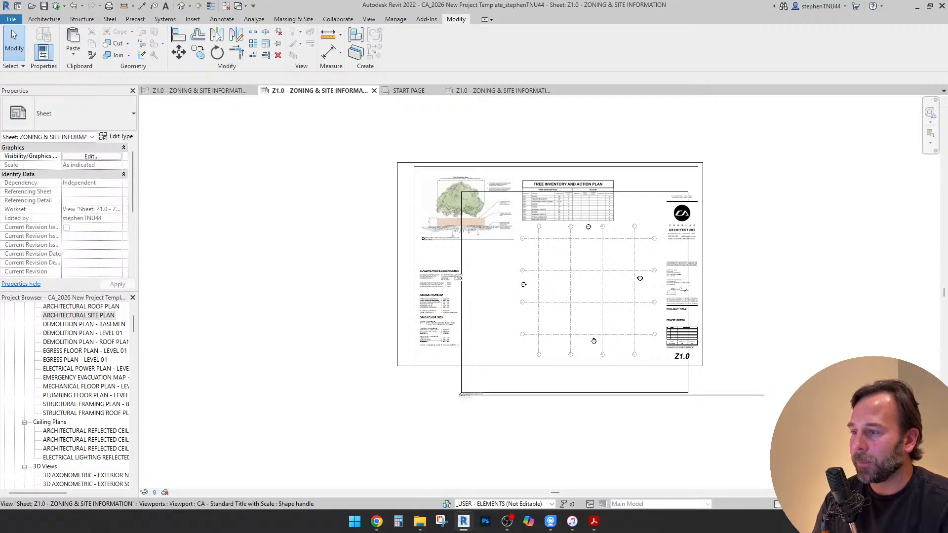
Move the site plan's view title below the zoning notes and shorten its line to end before the title block
scroll(506, 394, up, 2)
drag(499, 395, 550, 339)
drag(508, 338, 395, 339)
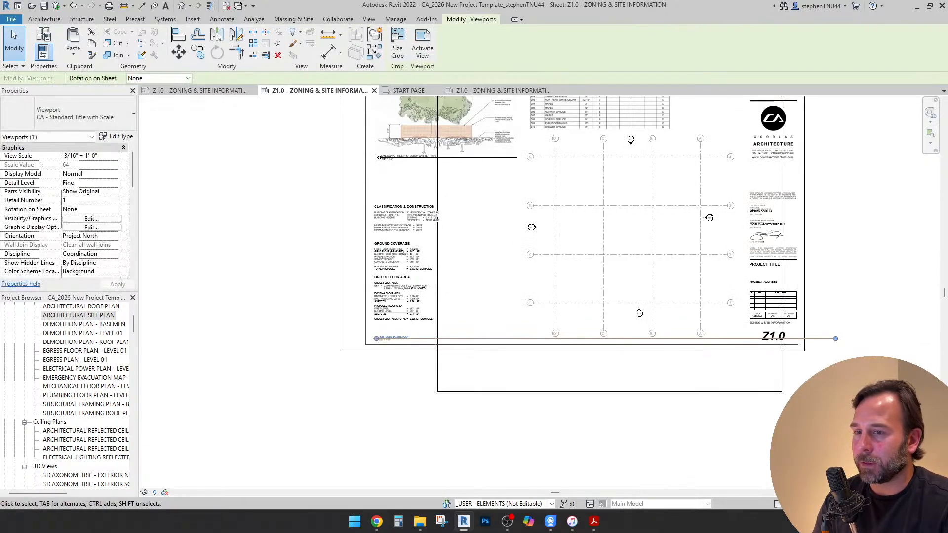
drag(836, 338, 736, 339)
key(Escape)
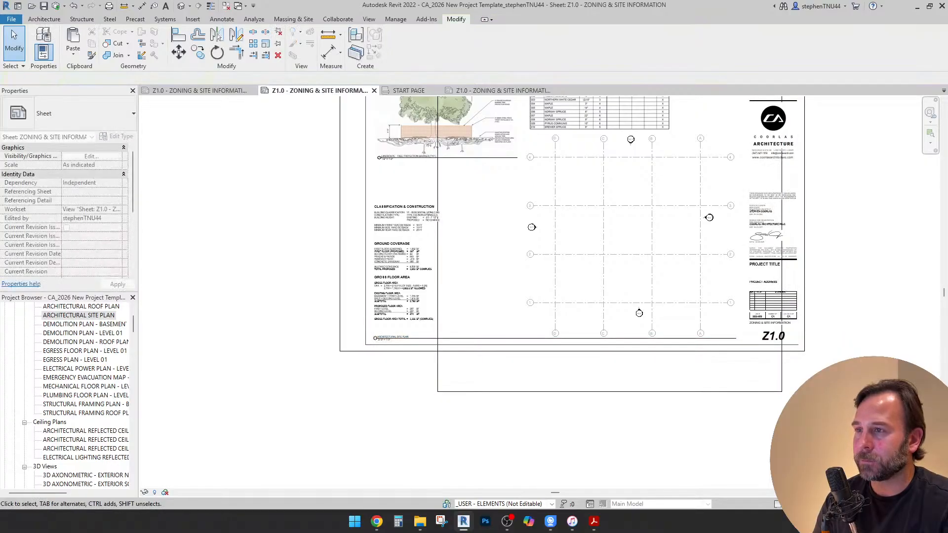
Nudge the tree inventory table image and the tree protection detail up towards the sheet's top border
scroll(607, 163, down, 1)
middle_drag(607, 163, 601, 216)
click(595, 161)
key(Up)
key(Up)
key(Up)
key(Up)
key(Up)
key(Up)
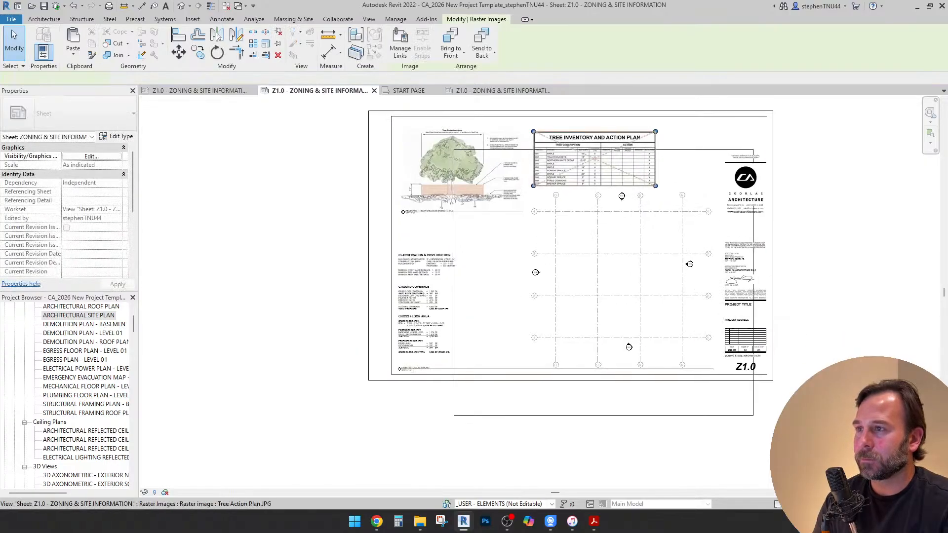
click(498, 169)
key(Up)
key(Up)
key(Up)
key(Up)
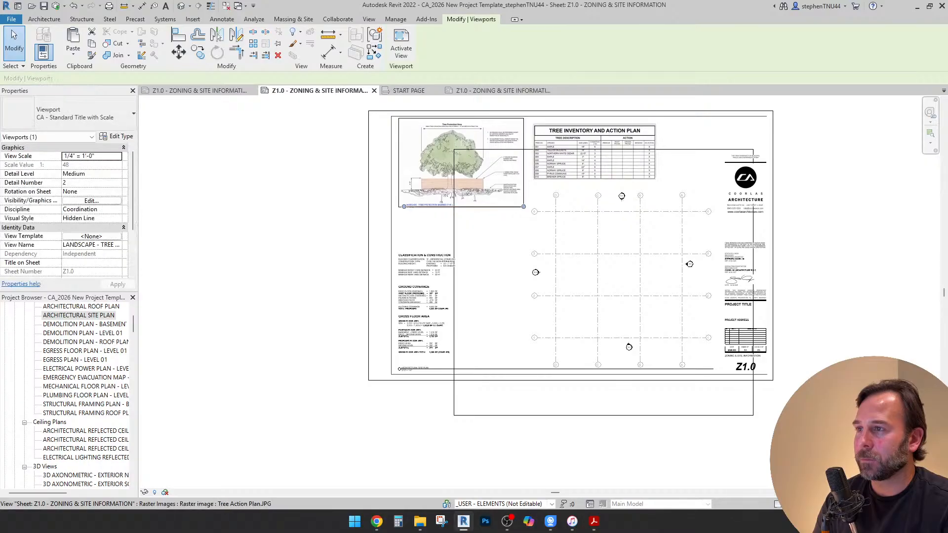
click(595, 154)
key(Up)
key(Up)
key(Up)
key(Left)
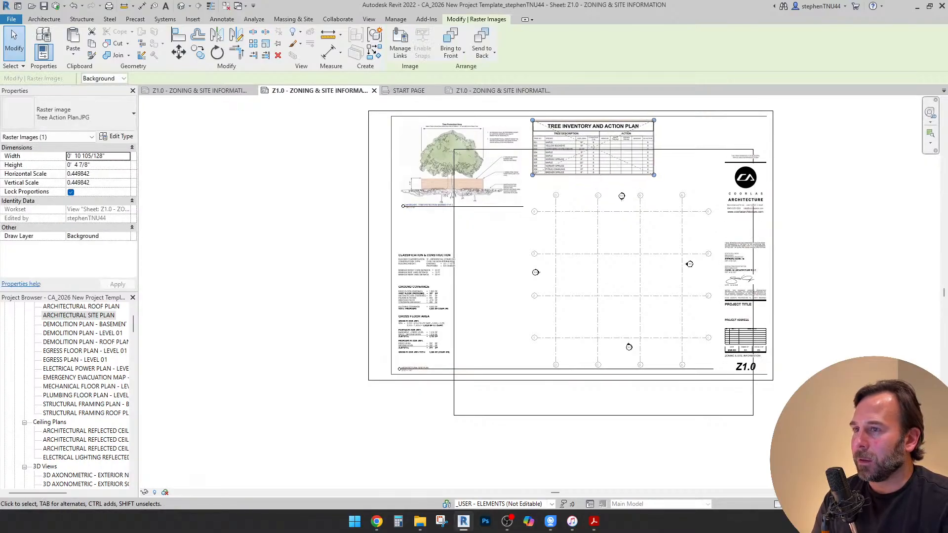
Nudge the site plan viewport up and slightly right, closer to the tree inventory table
key(Escape)
click(603, 281)
key(Up)
key(Up)
key(Up)
key(Up)
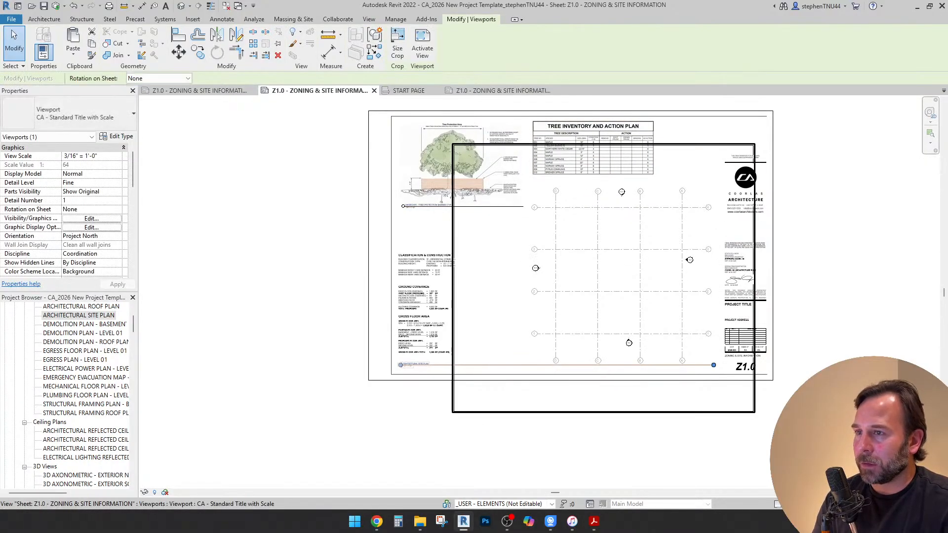
key(Right)
key(Up)
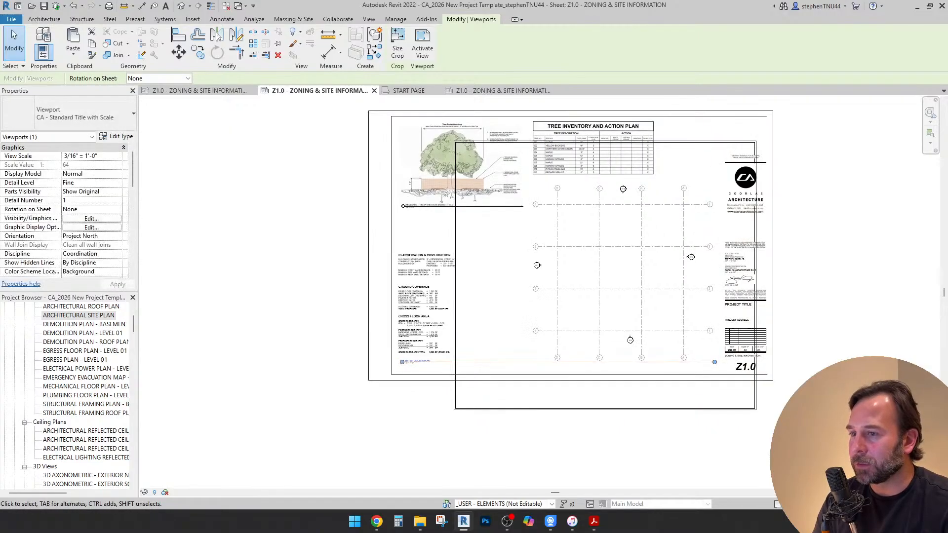
Nudge the site plan's view title down and slightly left, clear of the gross floor area note
key(Escape)
key(Down)
key(Down)
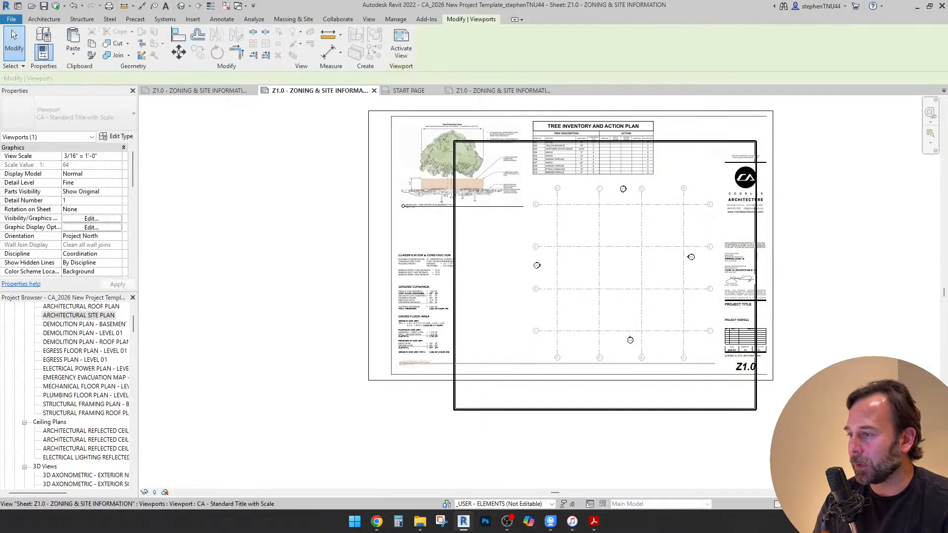
key(Left)
scroll(409, 370, up, 3)
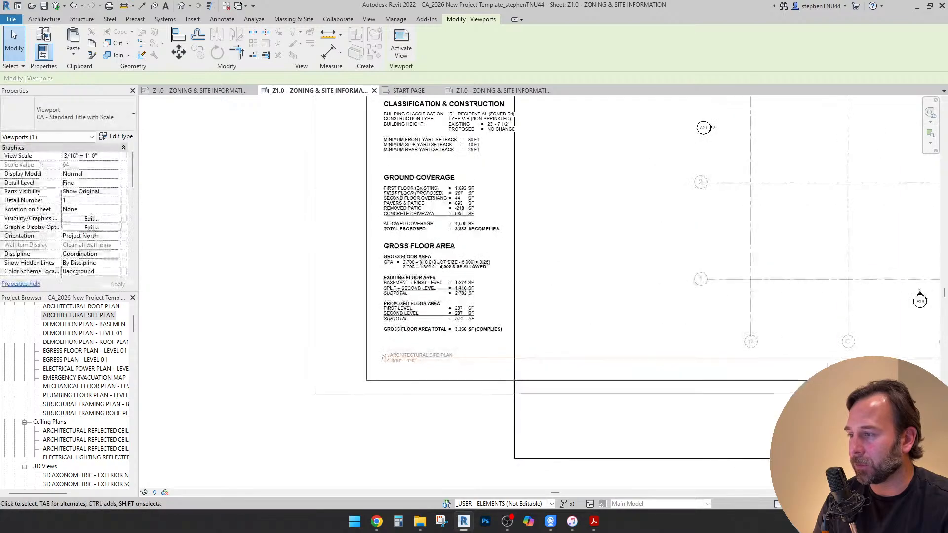
key(Down)
key(Escape)
Hide the crop region boundary of the architectural site plan view and return to the sheet
scroll(407, 364, down, 3)
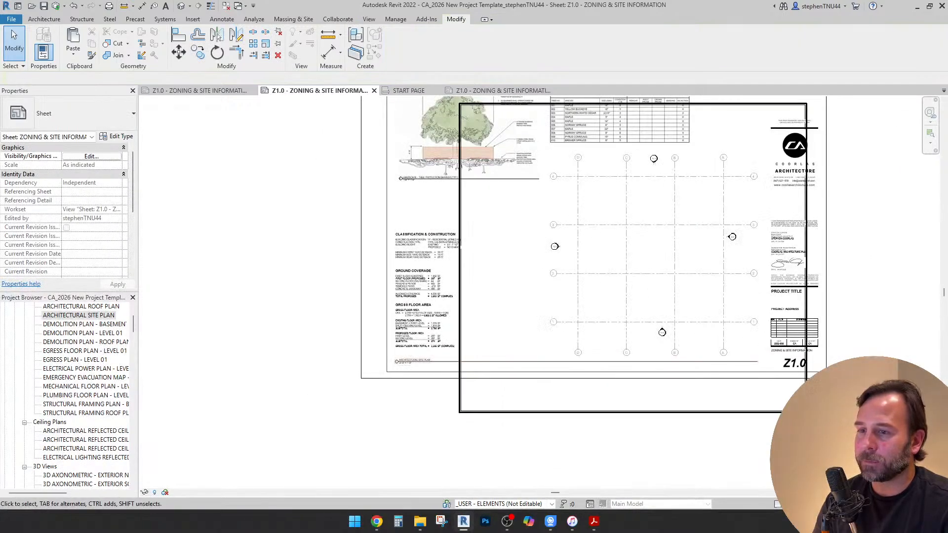
double_click(605, 292)
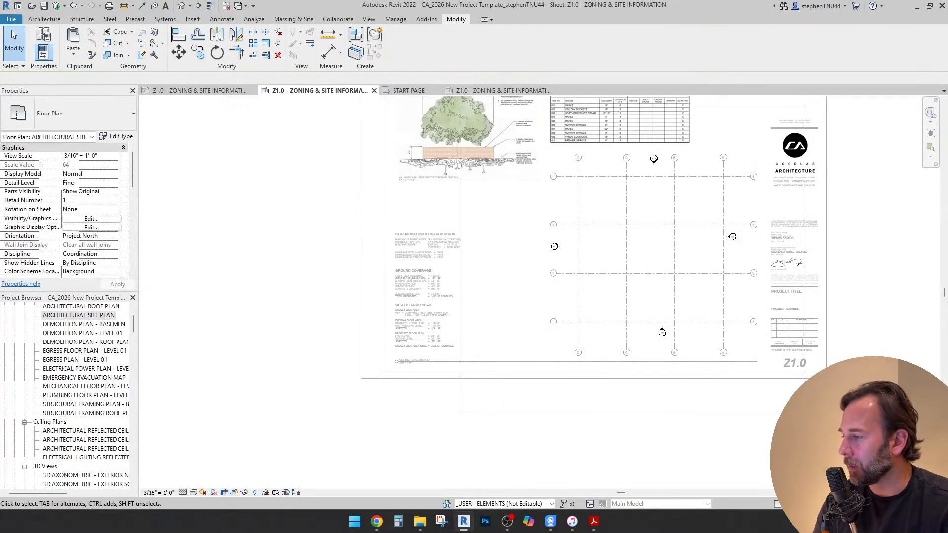
scroll(528, 339, down, 2)
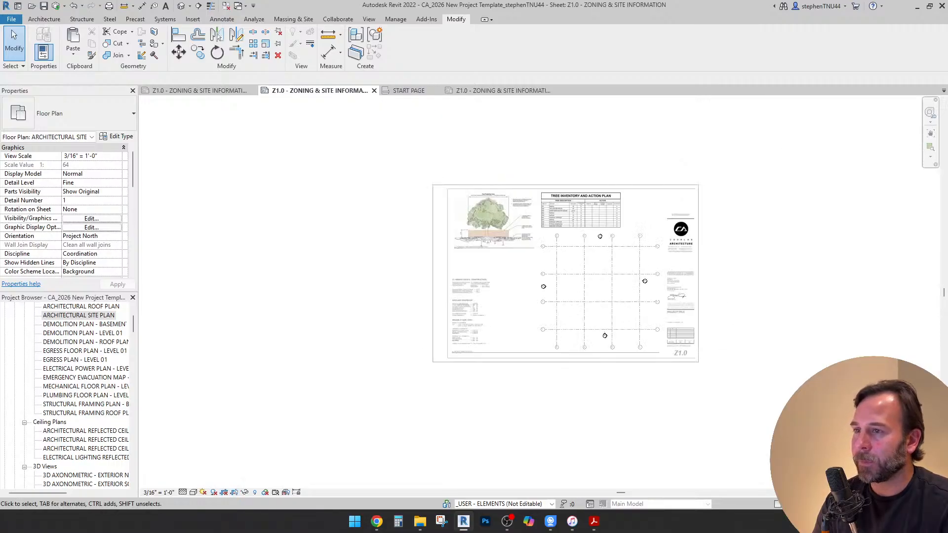
double_click(493, 226)
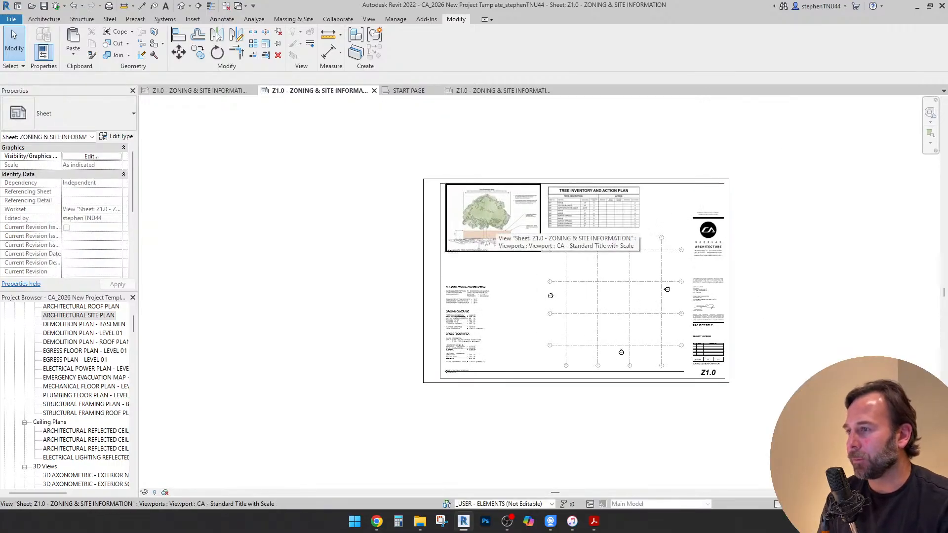
scroll(492, 226, up, 1)
scroll(493, 227, up, 1)
scroll(494, 227, up, 1)
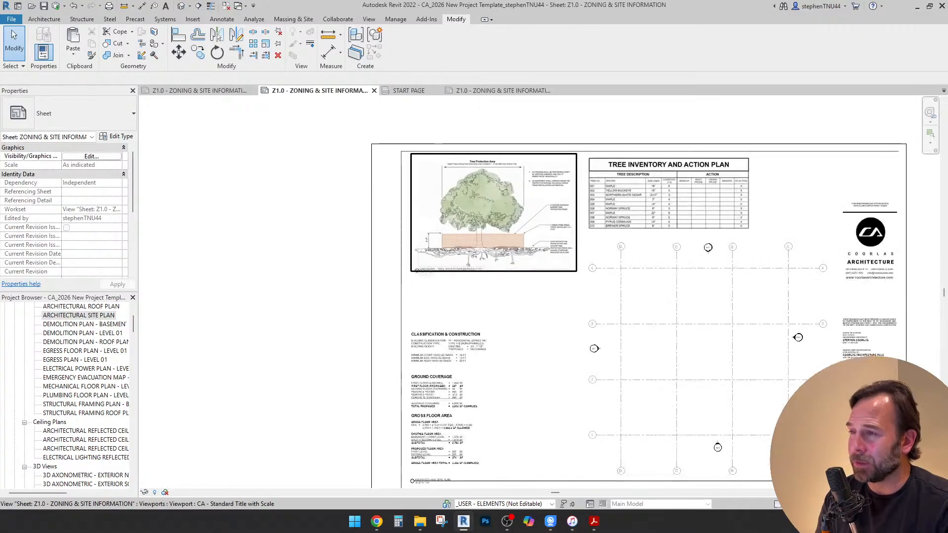
scroll(493, 227, up, 1)
scroll(487, 239, down, 3)
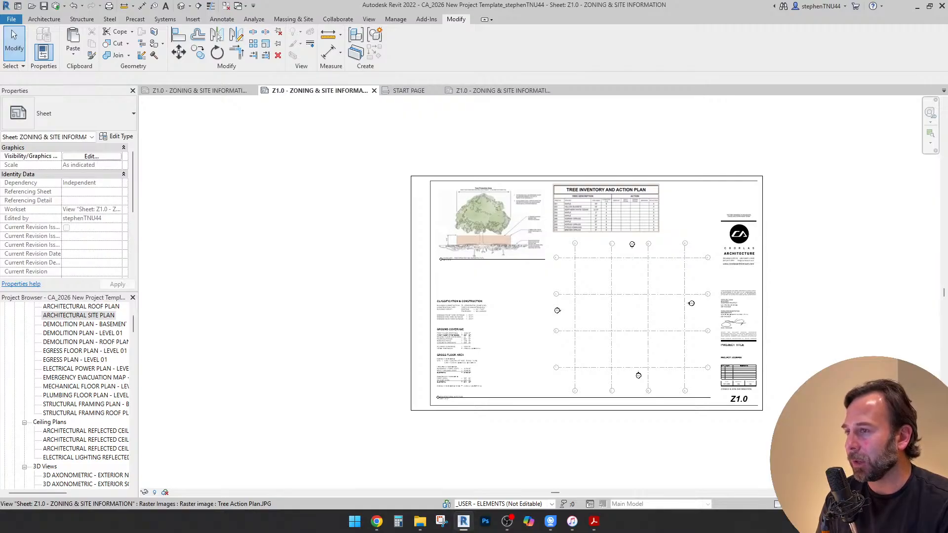
scroll(433, 254, down, 1)
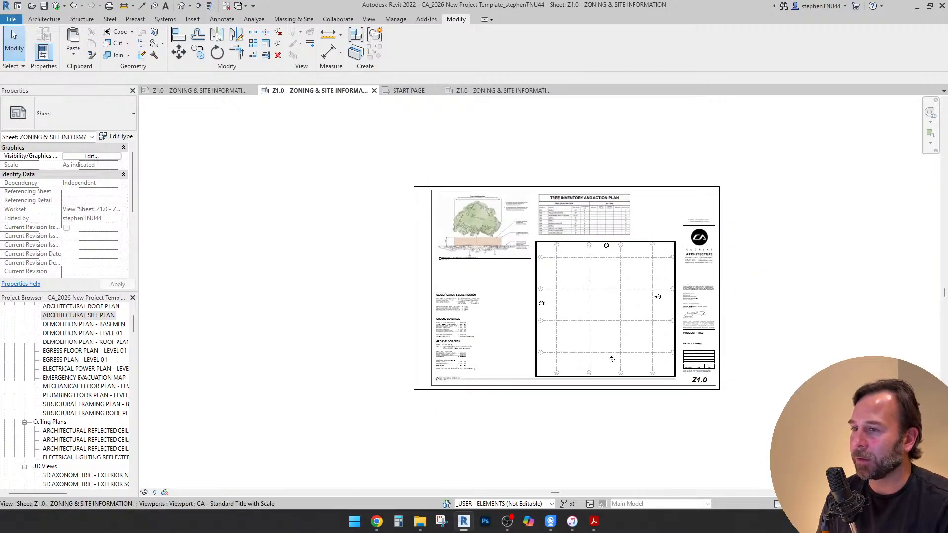
Copy all the zoning text notes beside the site plan to the clipboard
middle_drag(494, 277, 515, 272)
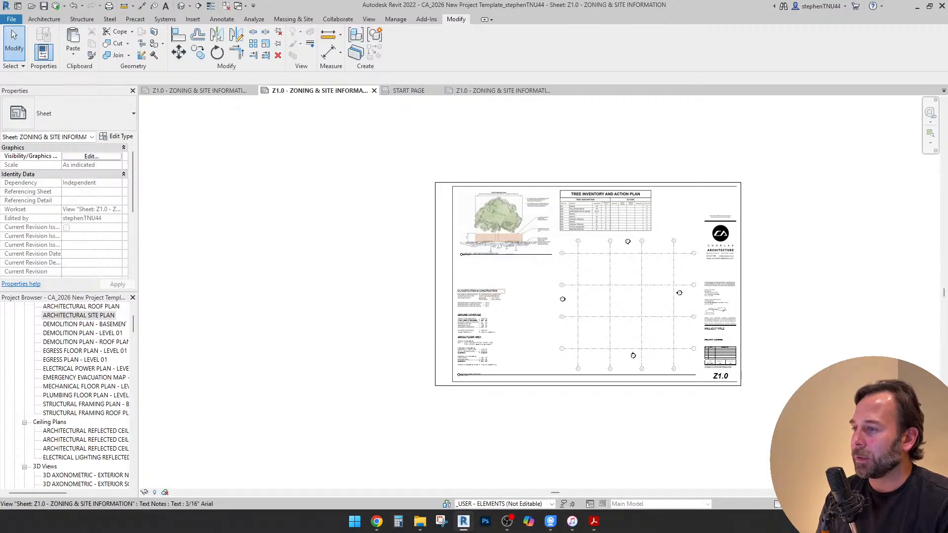
drag(396, 267, 541, 414)
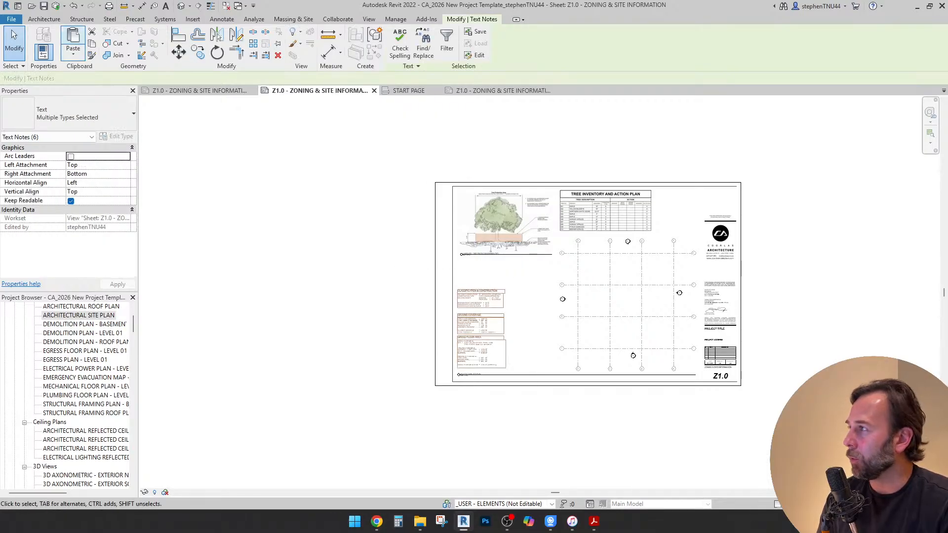
click(92, 44)
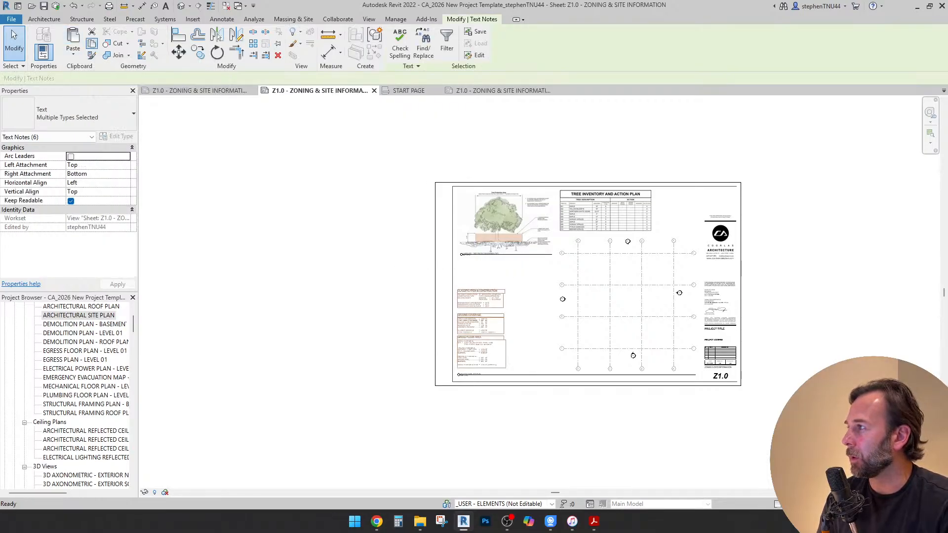
Paste the copied zoning text notes into the Bellwood project's Z1.0 sheet, aligned to the current view
key(ctrl+Tab)
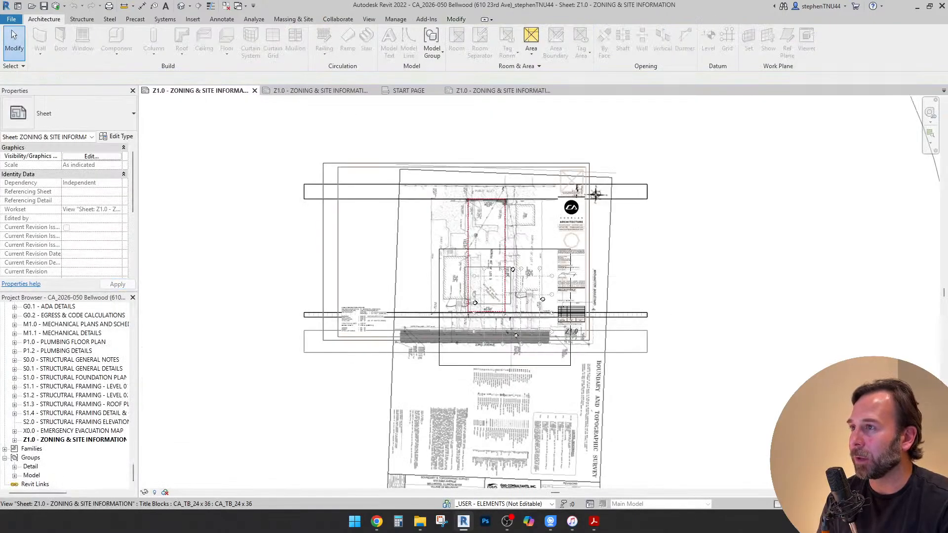
click(456, 19)
click(73, 52)
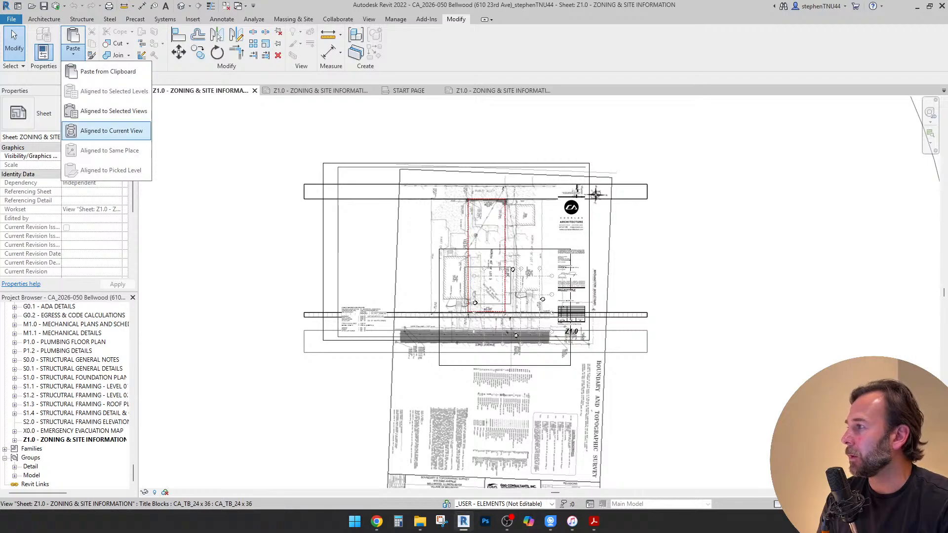
click(111, 131)
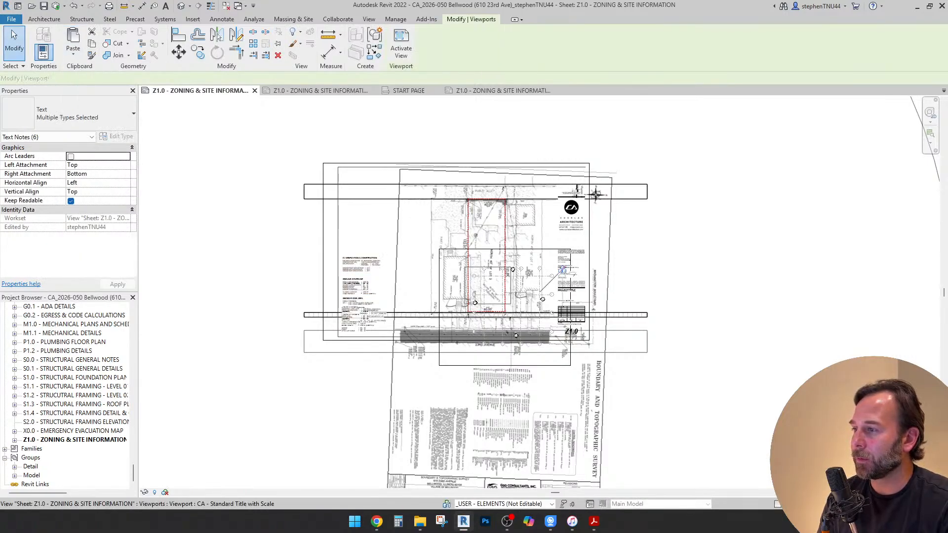
Examine the pasted zoning notes, property survey and lot boundaries on the Bellwood Z1.0 sheet
scroll(361, 302, up, 5)
scroll(417, 312, down, 4)
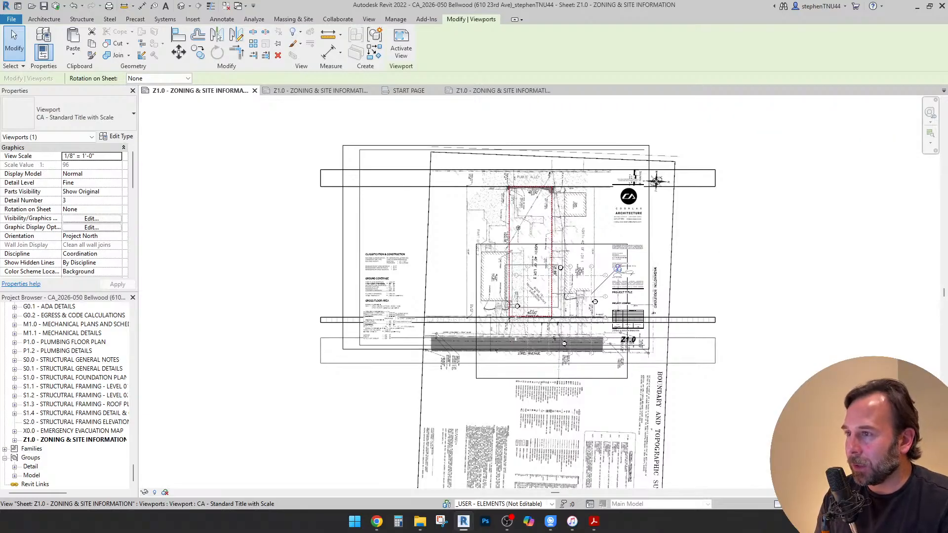
scroll(557, 204, up, 5)
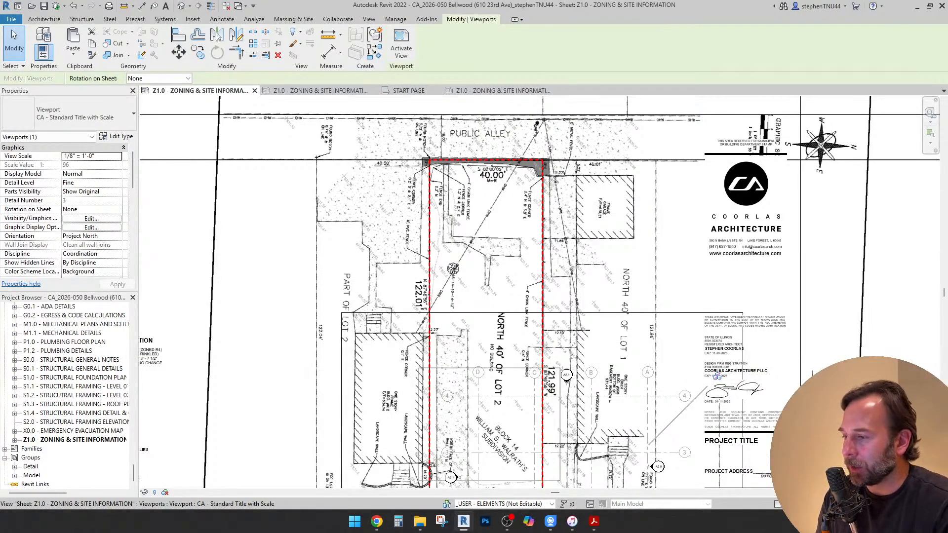
scroll(456, 213, down, 4)
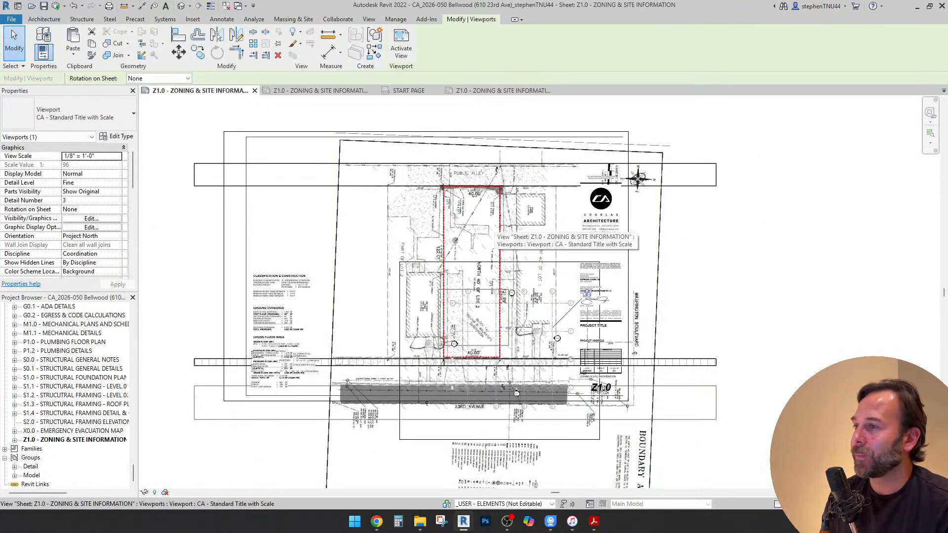
scroll(493, 228, up, 1)
scroll(492, 228, up, 1)
scroll(487, 254, down, 1)
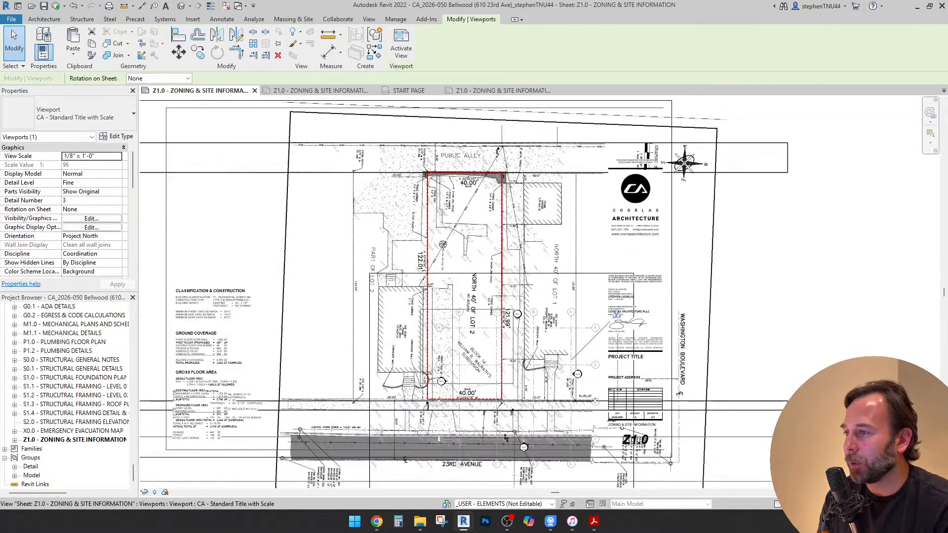
scroll(487, 255, down, 1)
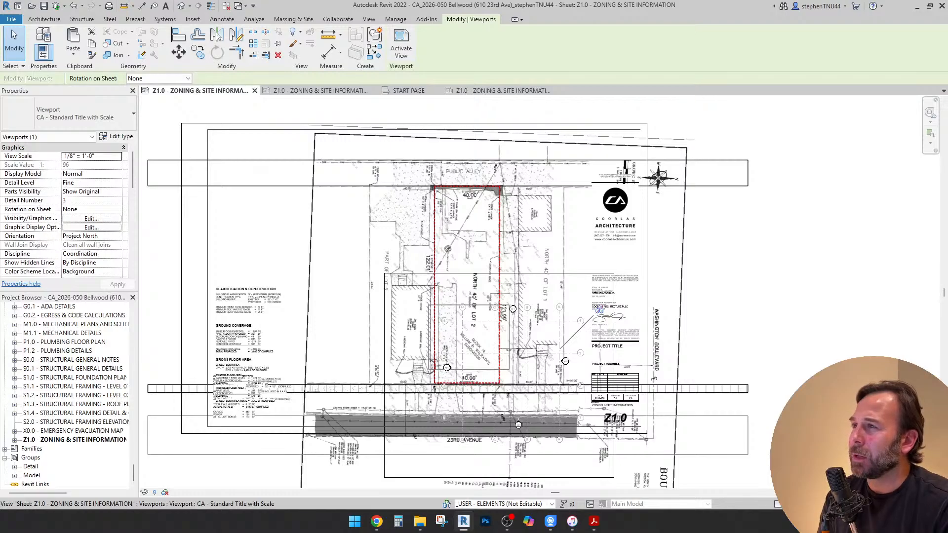
Switch to Chrome and search the web for "bellwood illinois zoning map" in a new tab
click(376, 521)
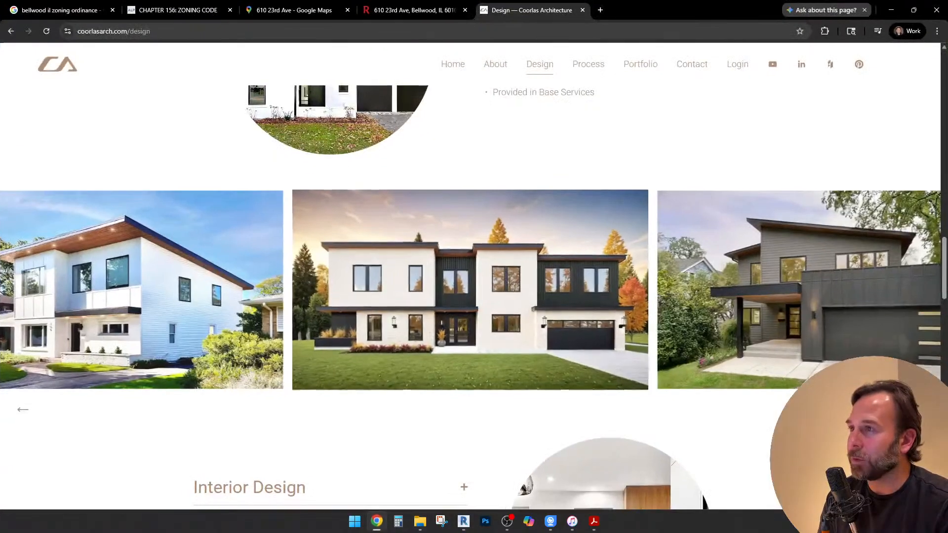
click(407, 10)
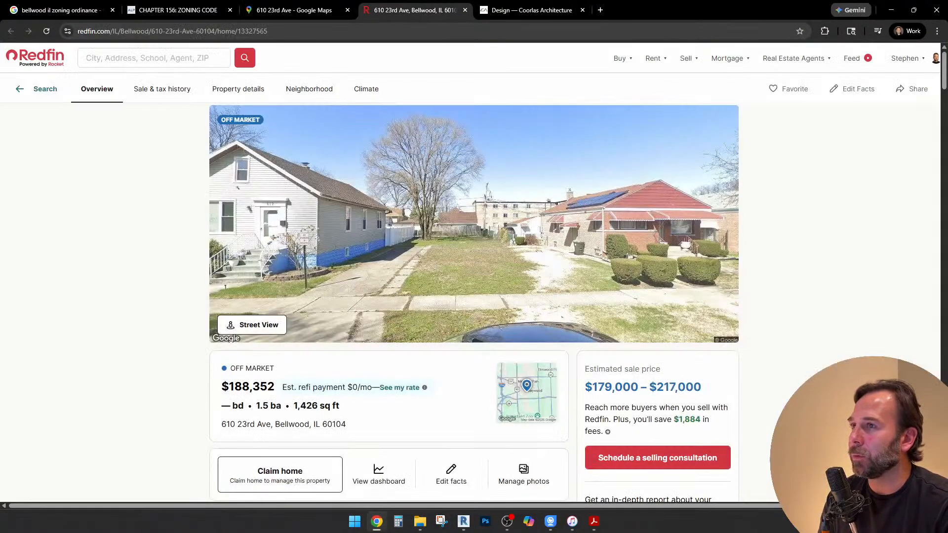
click(601, 9)
click(435, 31)
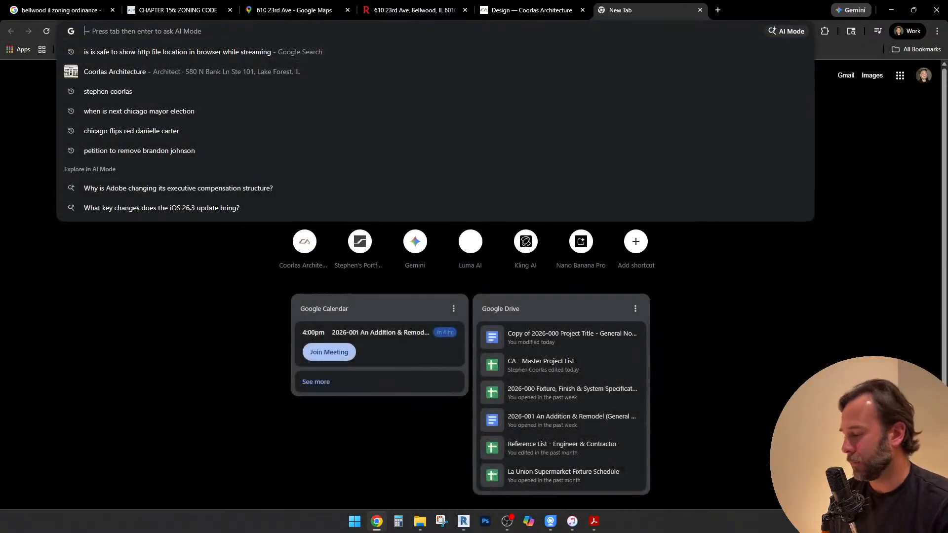
text(bel)
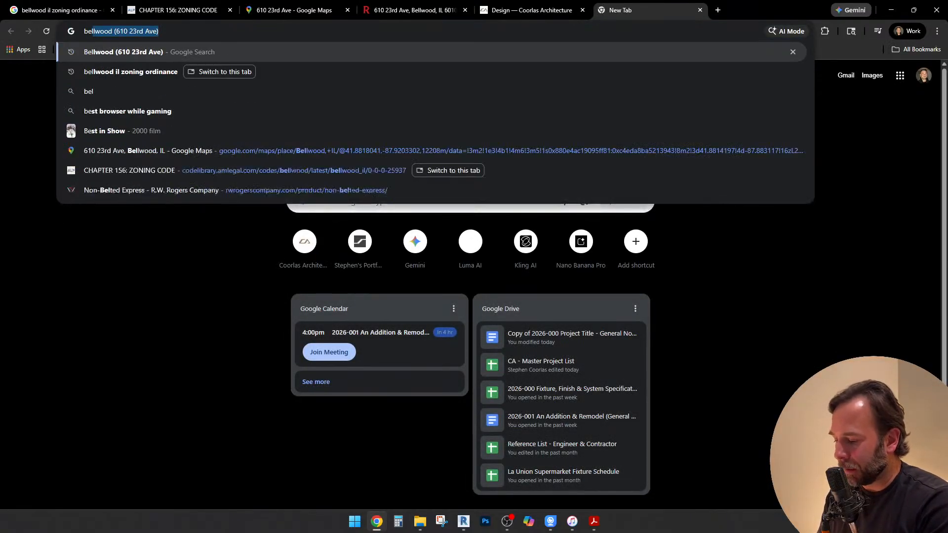
text(lw)
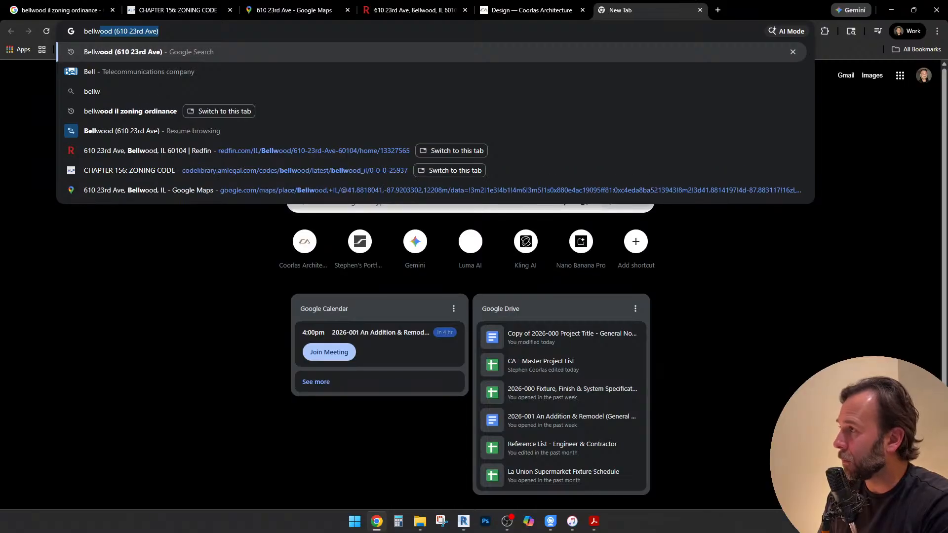
text(ood)
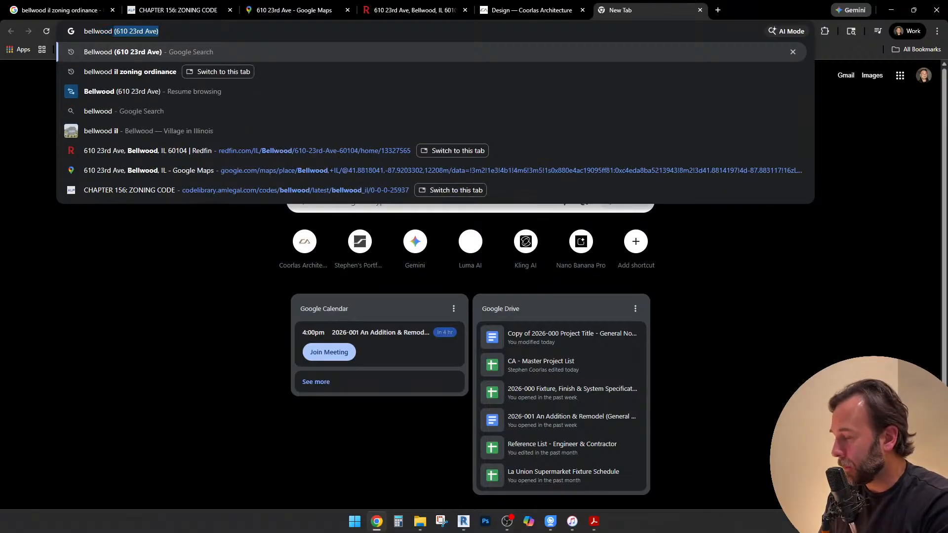
text(d illinois)
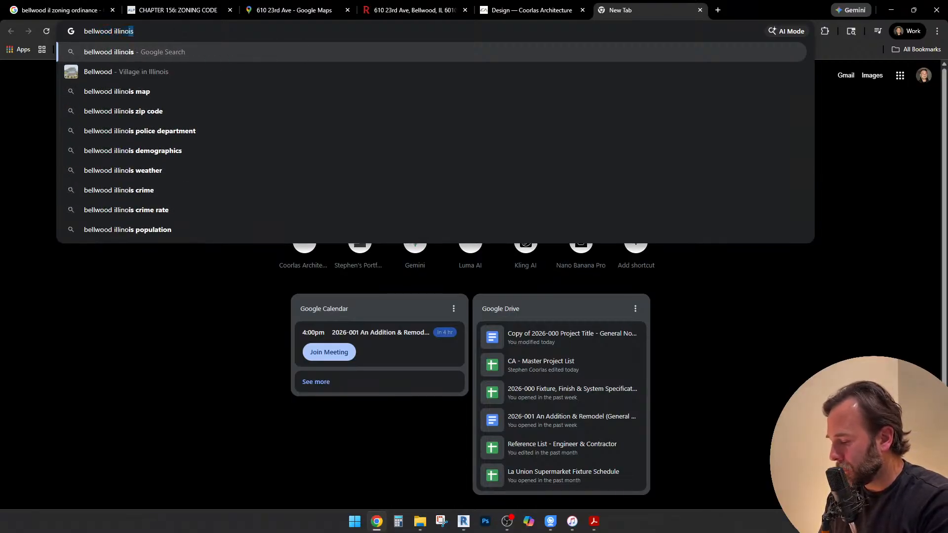
key(Down)
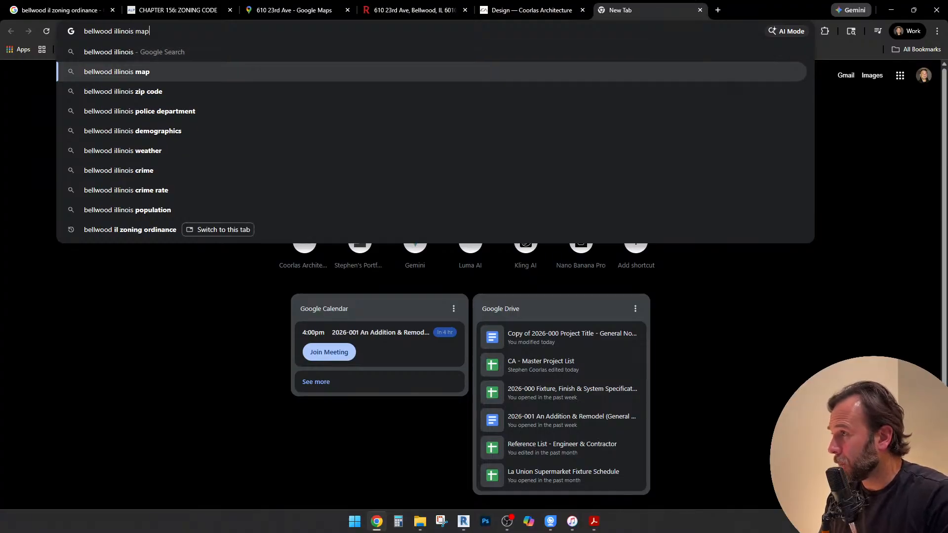
key(Up)
text(z)
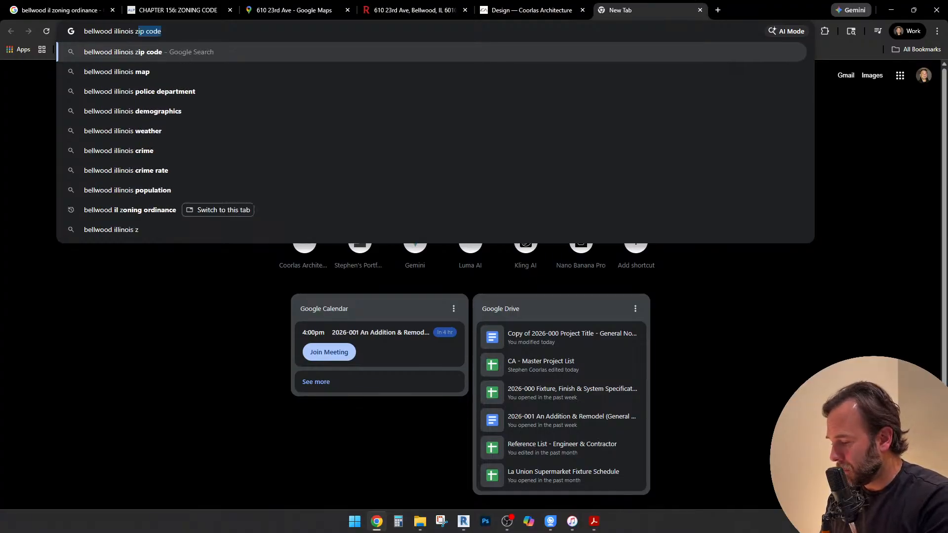
text(oning map)
key(Return)
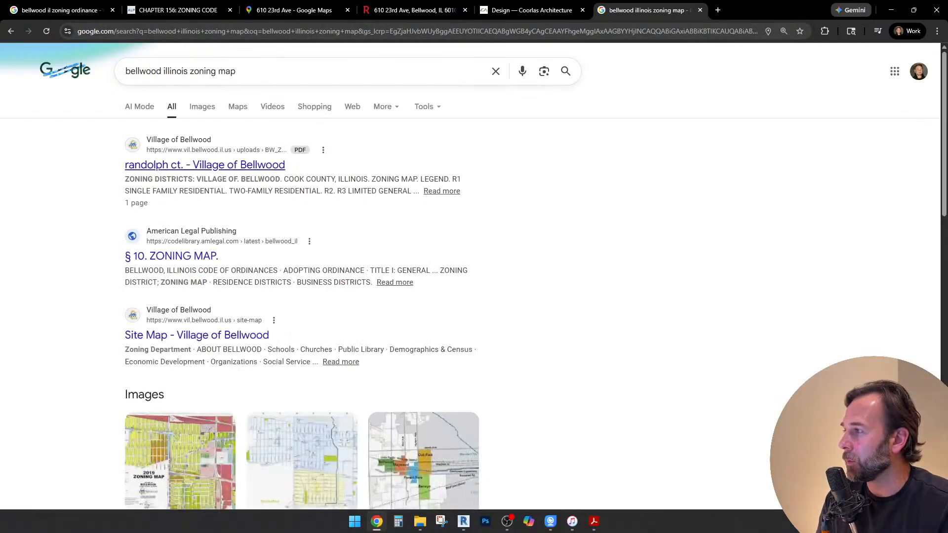
Open the village zoning map PDF, the § 10. Zoning Map code section and the village site map in separate tabs
right_click(223, 165)
click(251, 172)
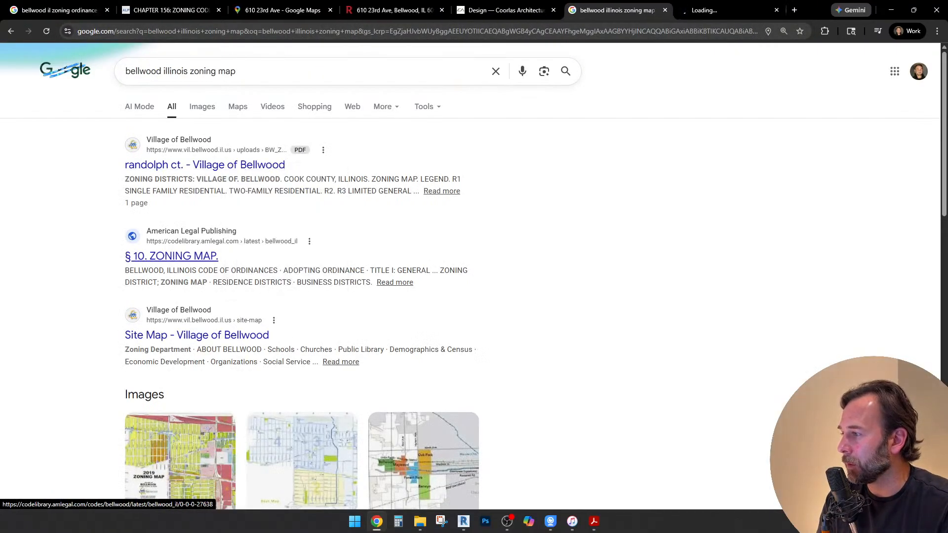
right_click(192, 255)
click(237, 267)
right_click(220, 335)
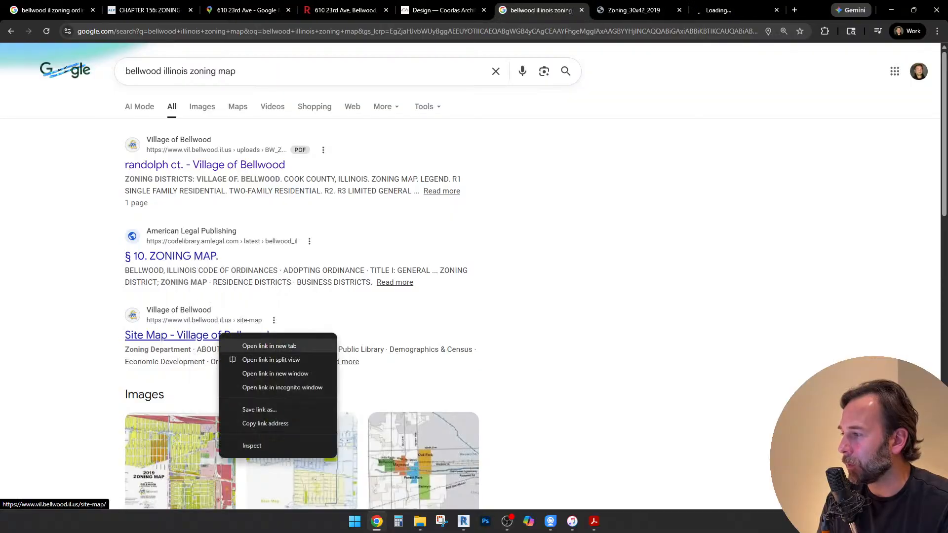
click(269, 346)
Compare the zoning map PDF, code section and village site map pages, returning to the zoning map PDF
key(ctrl+Tab)
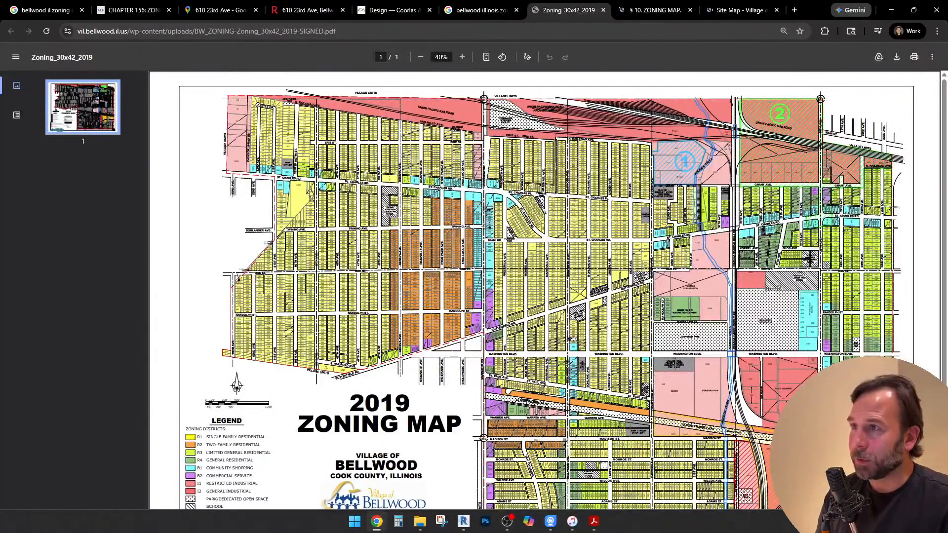
key(ctrl+Tab)
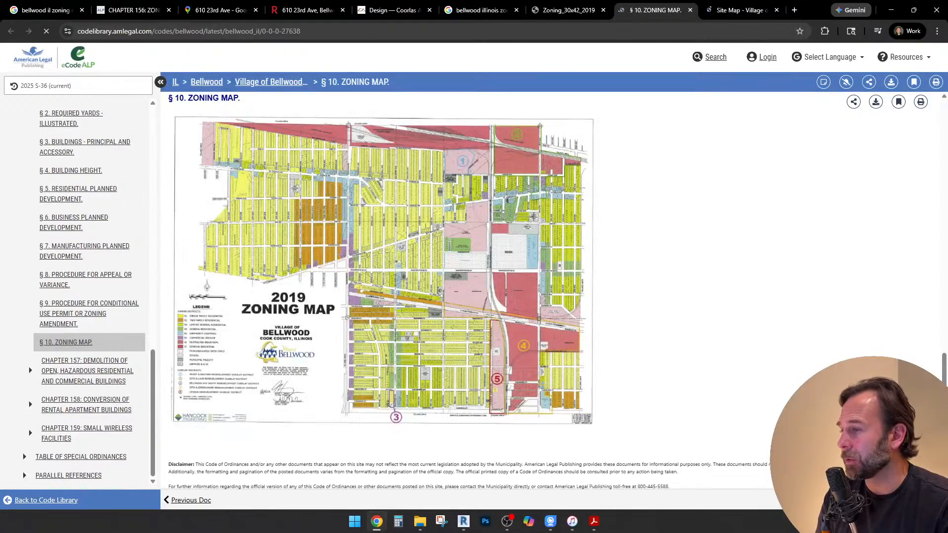
key(ctrl+Tab)
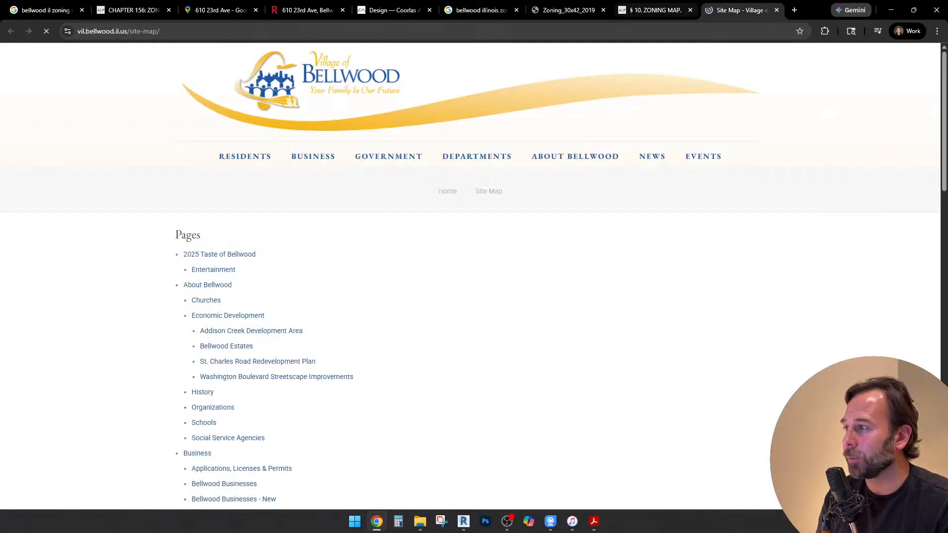
key(ctrl+shift+Tab)
key(ctrl+shift+Tab)
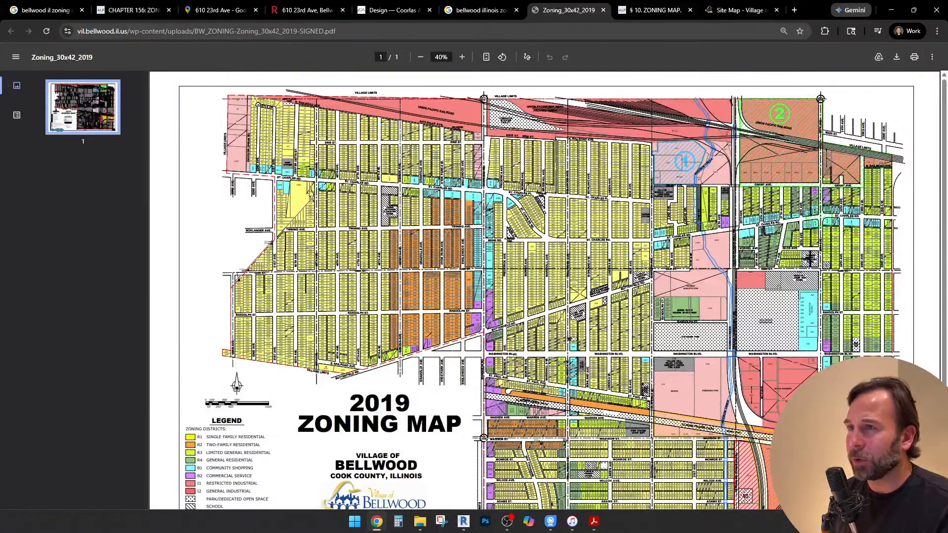
Examine the project lot's surroundings in Google Maps, oriented north, to locate it relative to Washington Blvd and neighbouring landmarks
click(219, 10)
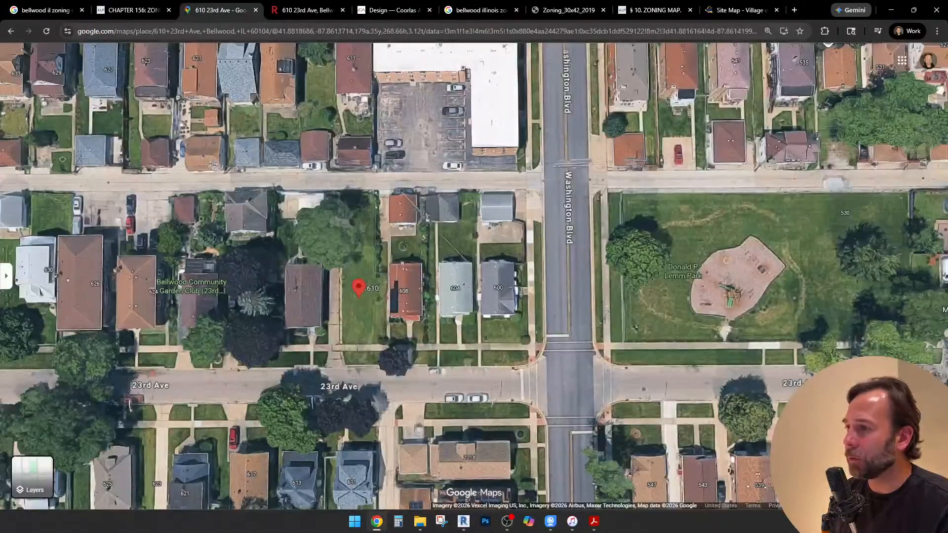
scroll(536, 270, down, 3)
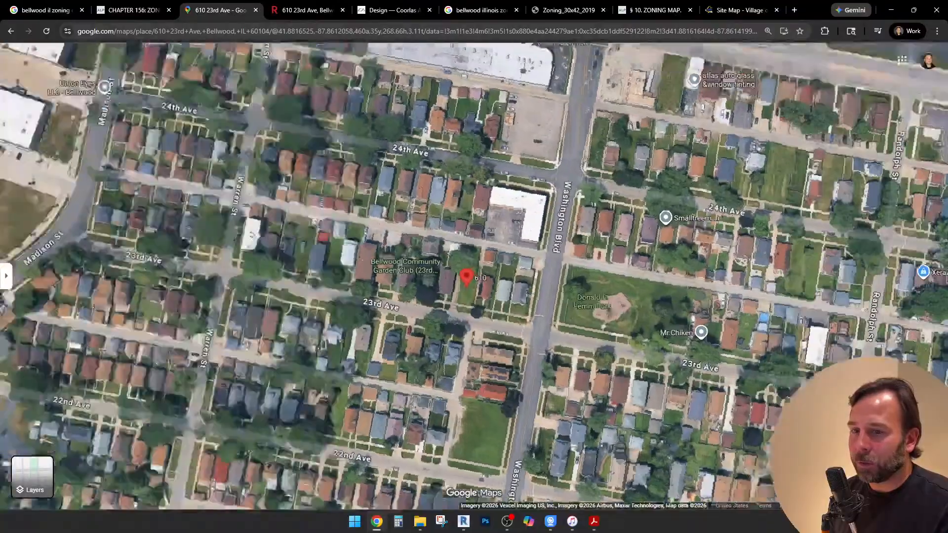
click(931, 404)
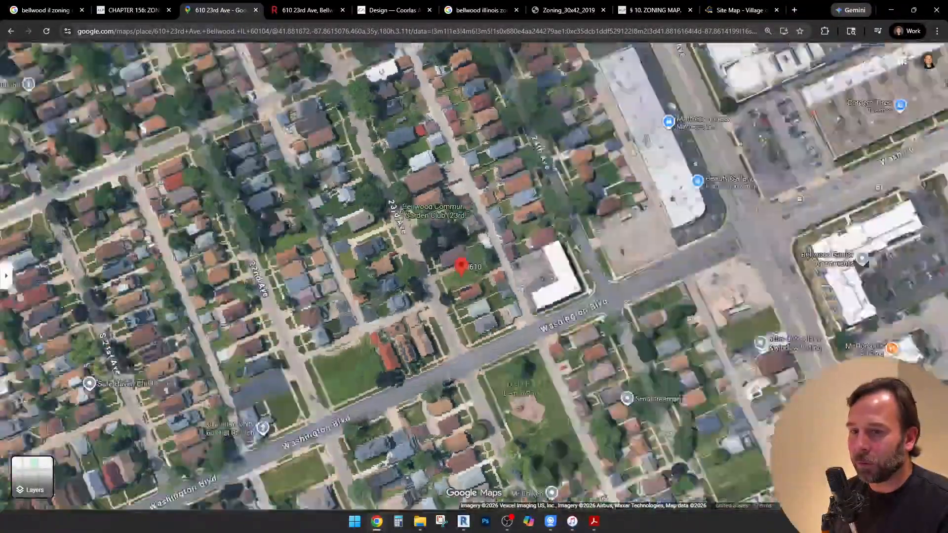
scroll(519, 288, down, 3)
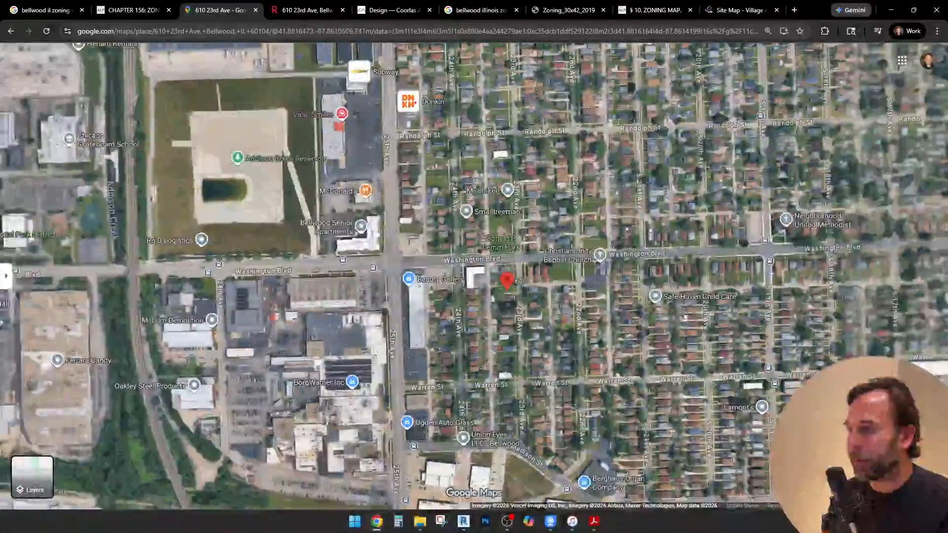
scroll(522, 297, up, 2)
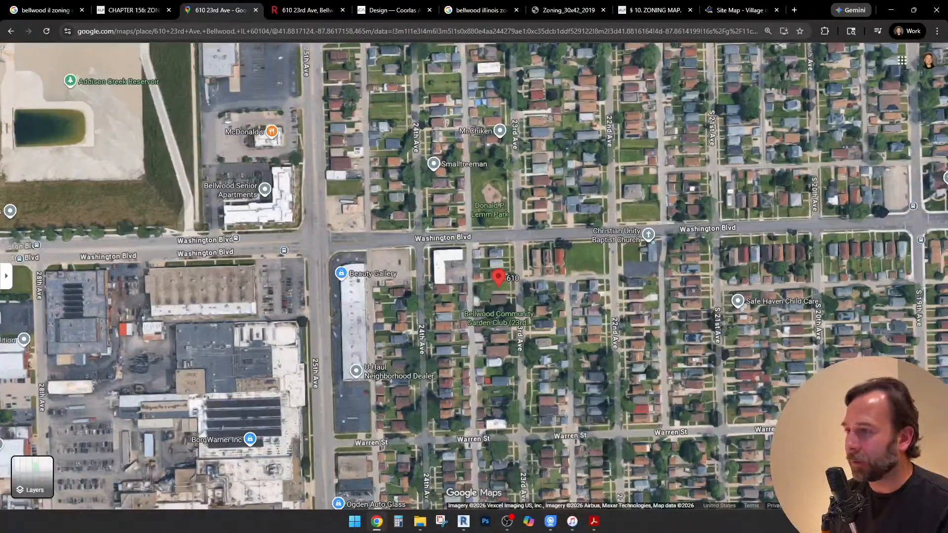
scroll(546, 230, down, 3)
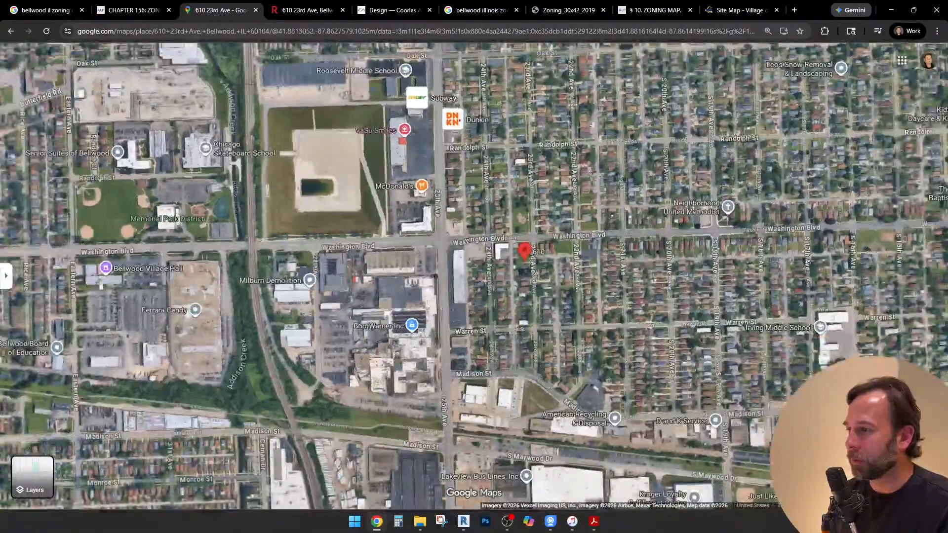
scroll(546, 236, down, 2)
drag(546, 236, 500, 213)
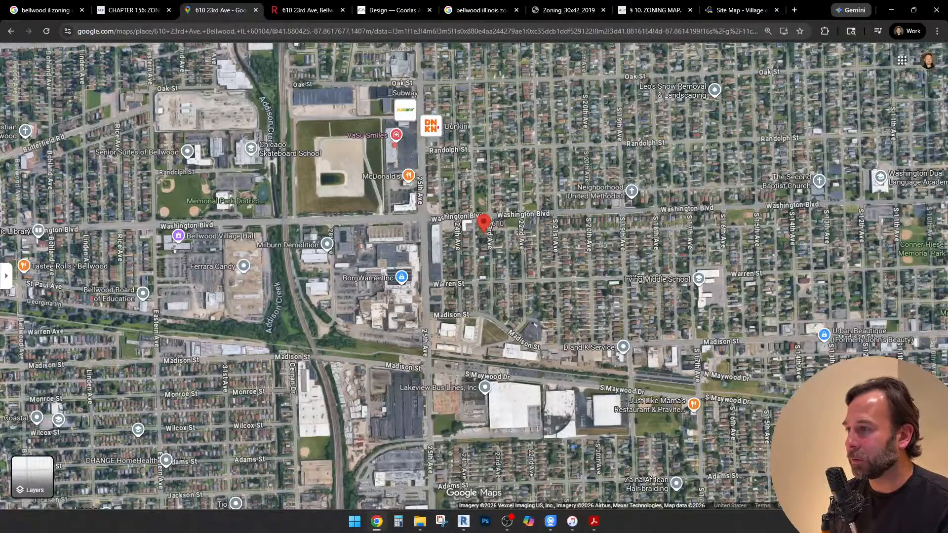
click(568, 10)
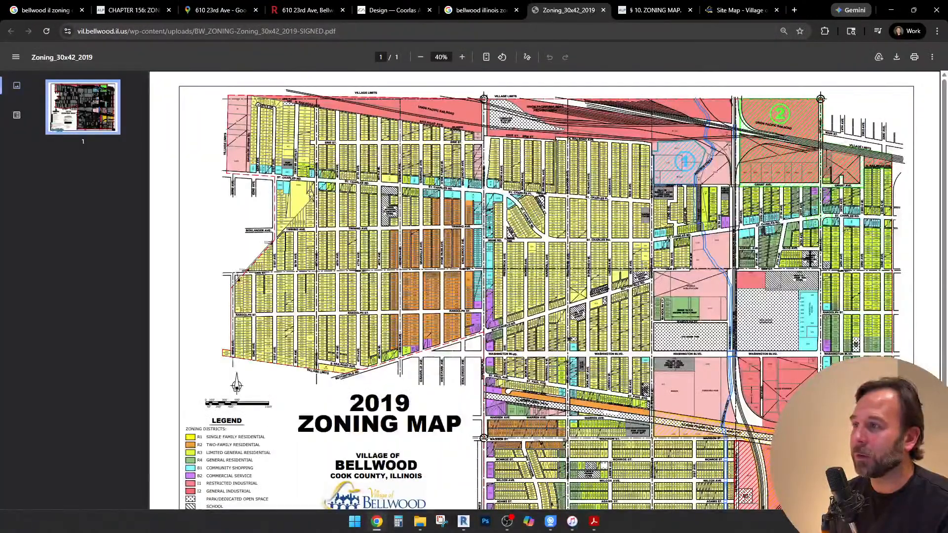
ctrl+scroll(537, 199, up, 3)
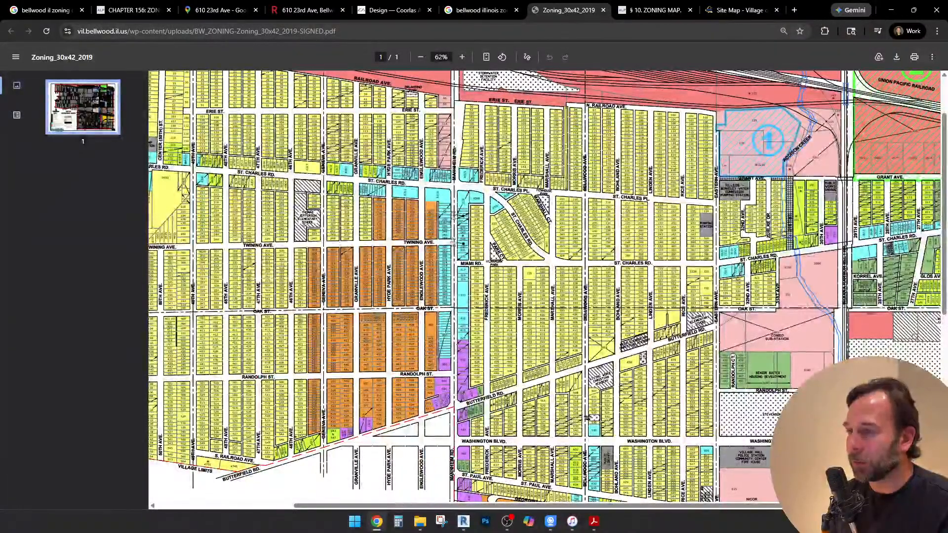
scroll(547, 287, down, 2)
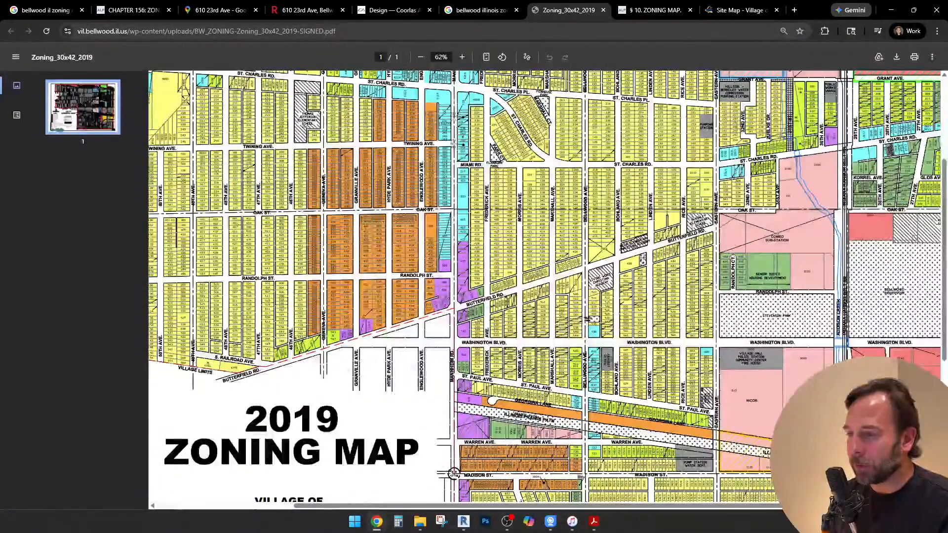
scroll(545, 289, right, 5)
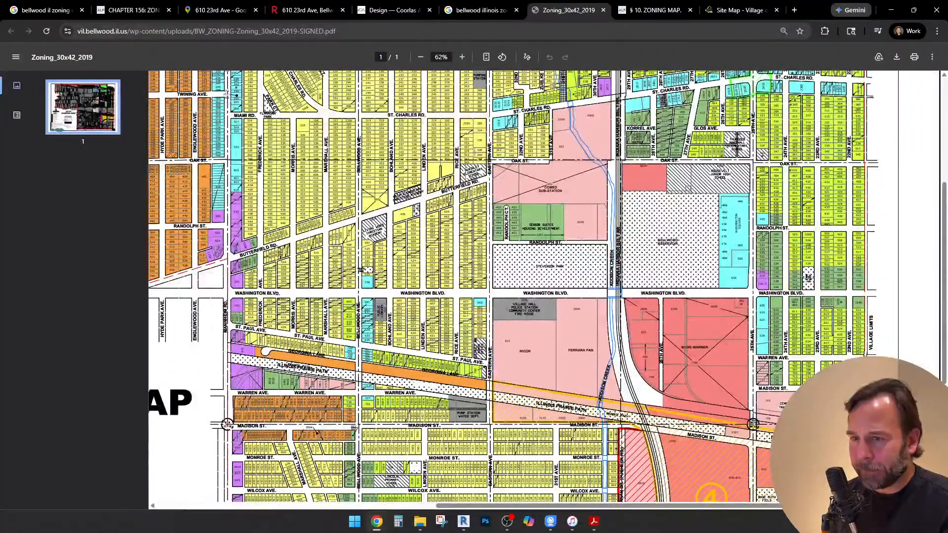
ctrl+scroll(791, 348, up, 5)
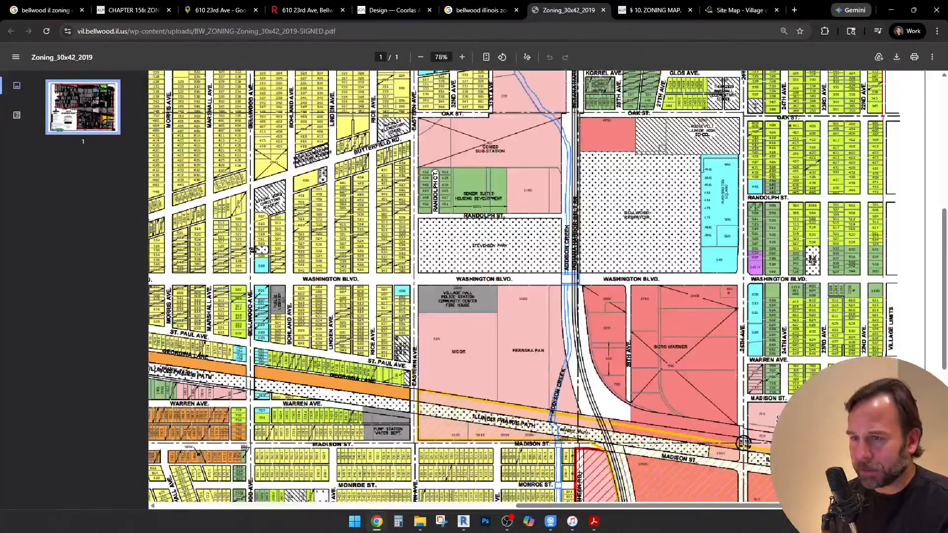
ctrl+scroll(889, 280, up, 3)
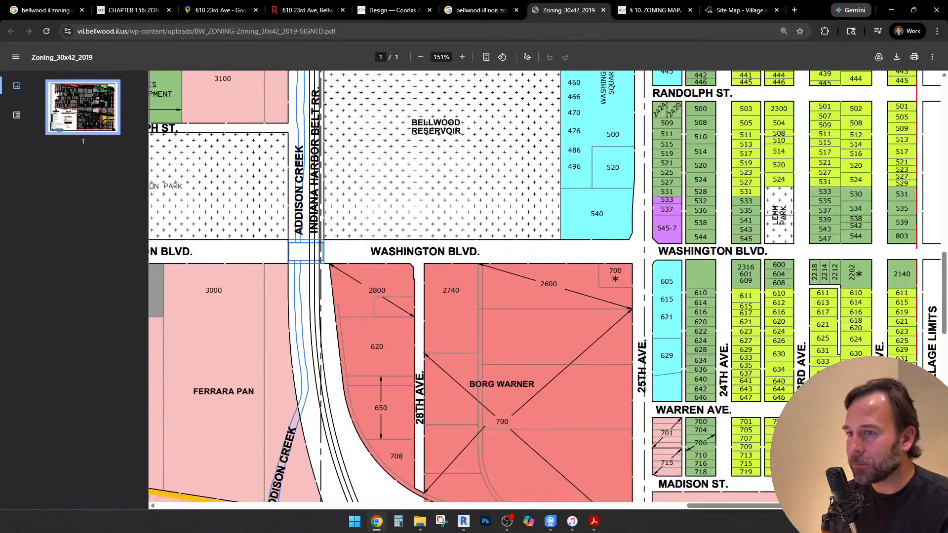
double_click(779, 294)
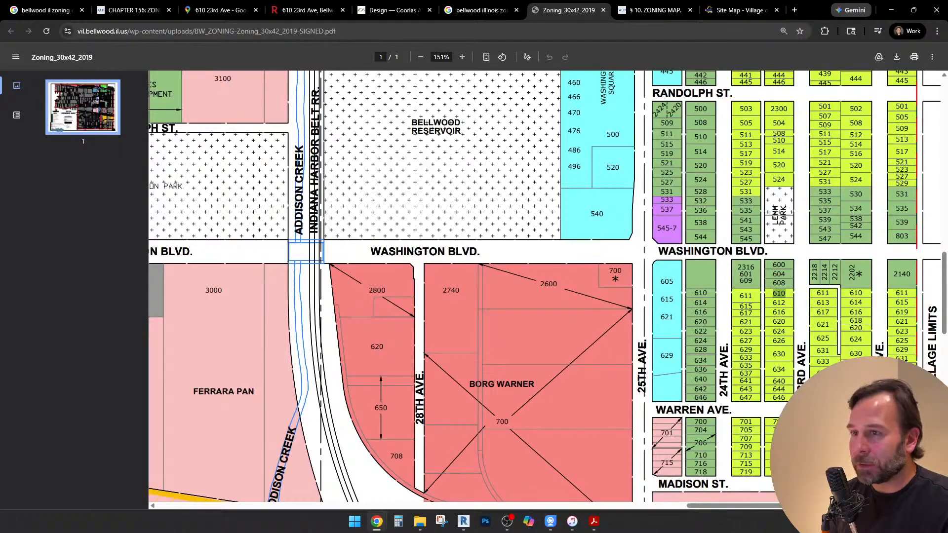
Copy the district name "R3 LIMITED GENERAL RESIDENTIAL" from the zoning map's legend
ctrl+scroll(800, 270, down, 2)
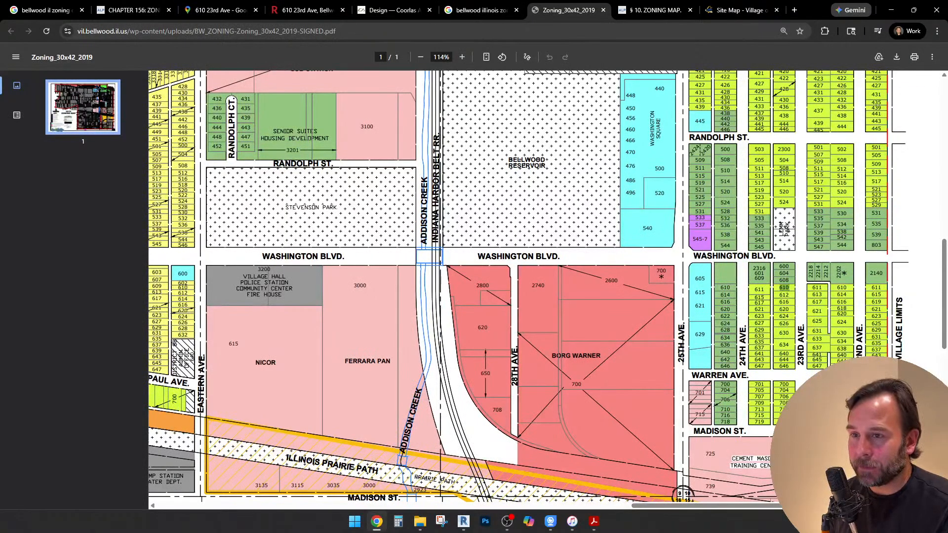
ctrl+scroll(492, 256, down, 5)
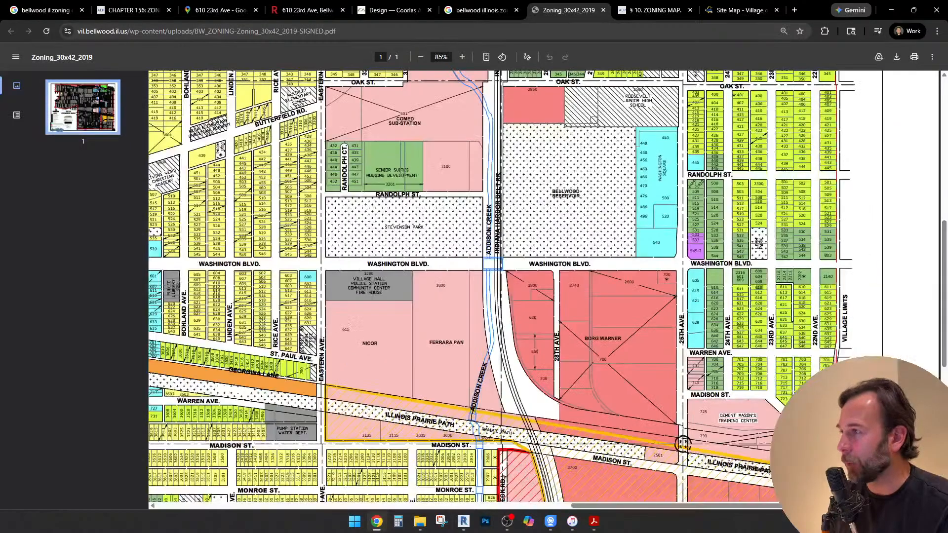
ctrl+scroll(474, 376, down, 1)
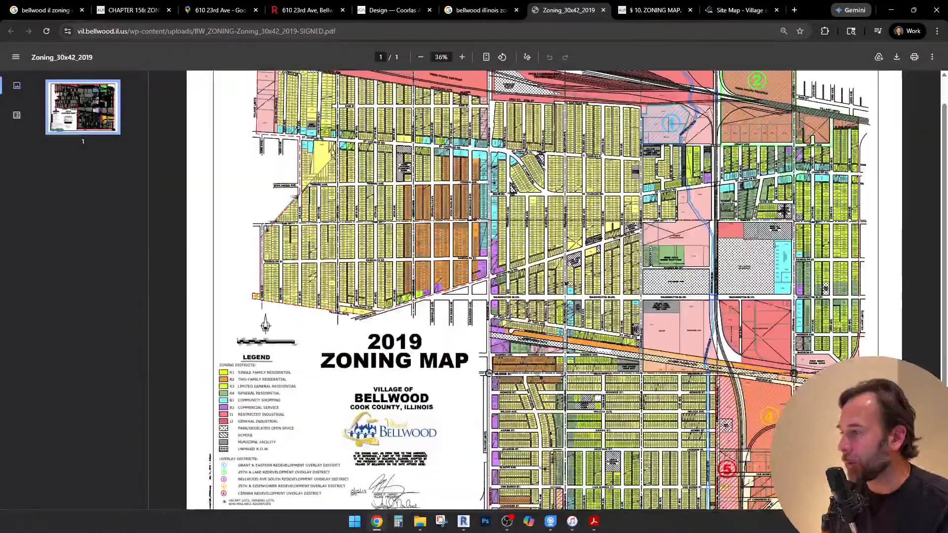
ctrl+scroll(261, 401, up, 2)
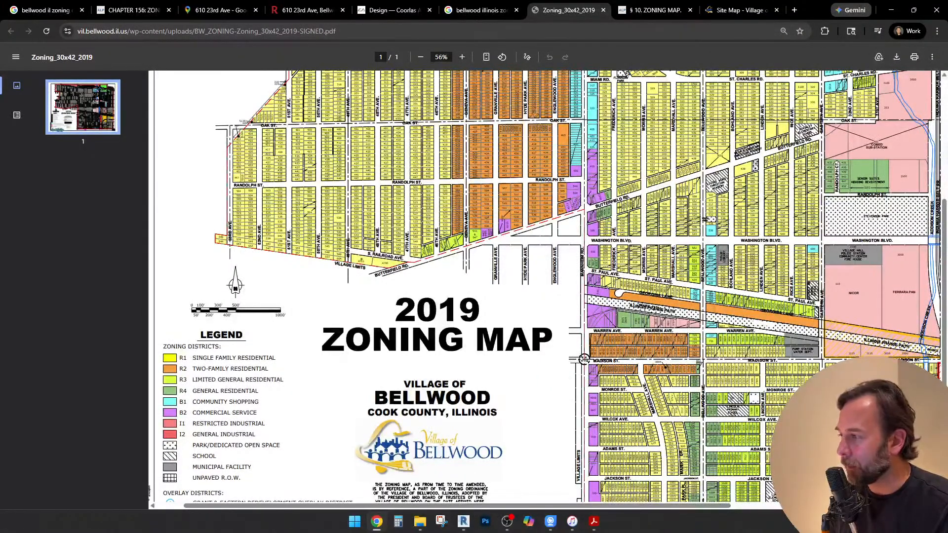
mouse_move(184, 380)
mouse_down()
mouse_move(242, 380)
mouse_move(180, 380)
mouse_up()
click(281, 380)
click(180, 380)
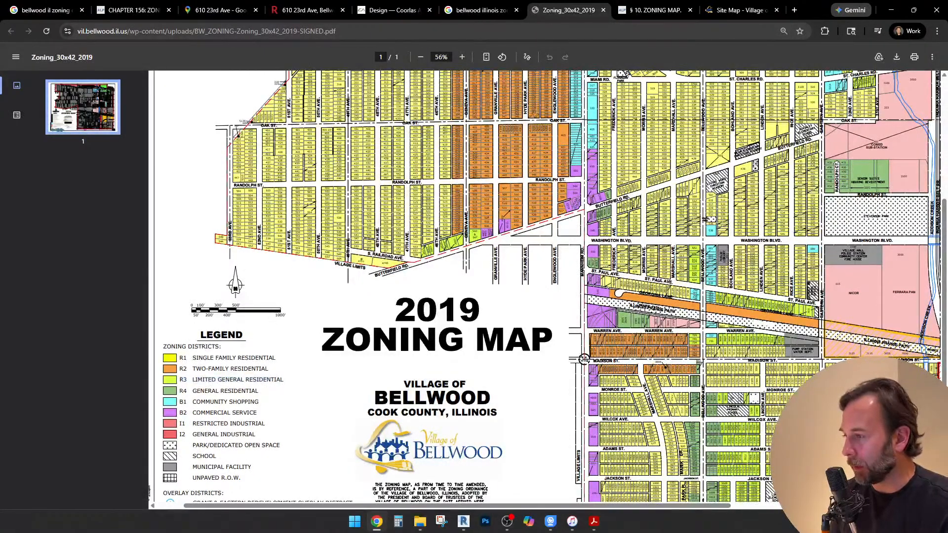
drag(282, 380, 260, 380)
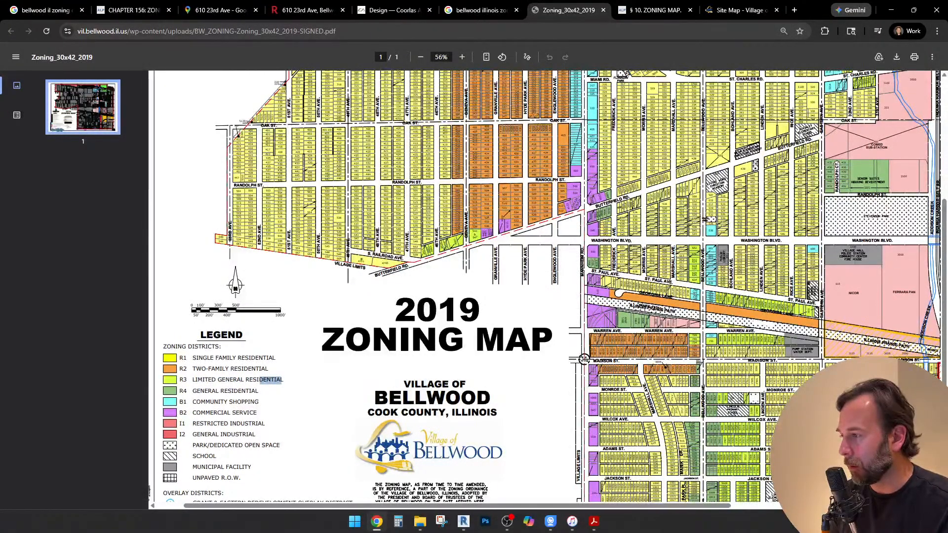
drag(183, 380, 282, 380)
key(ctrl+c)
click(181, 380)
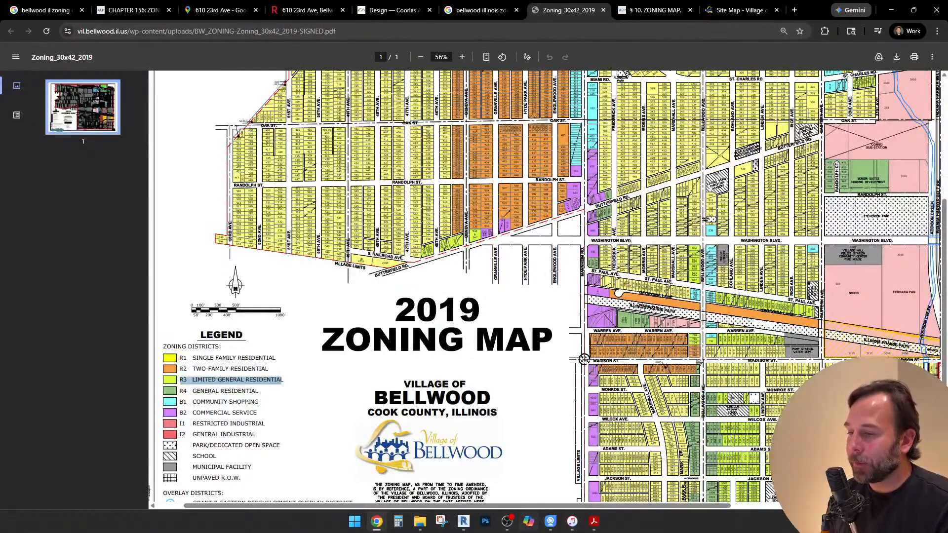
Switch to Revit, where sheet Z1.0 is open
click(507, 521)
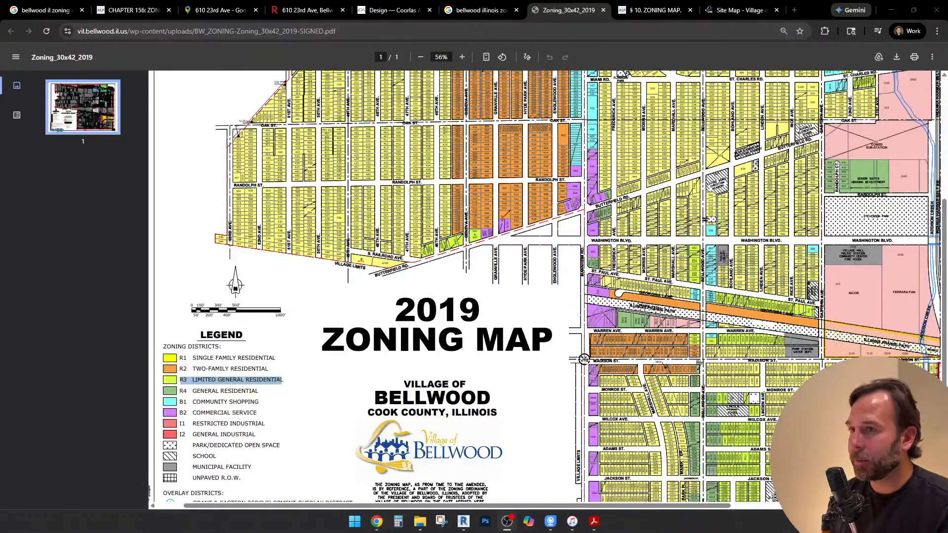
click(507, 521)
mouse_move(464, 522)
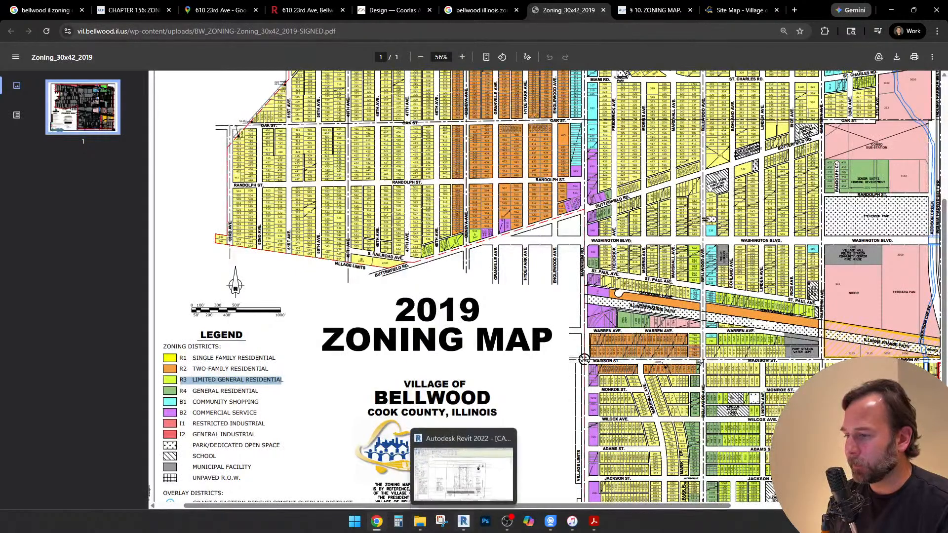
click(463, 472)
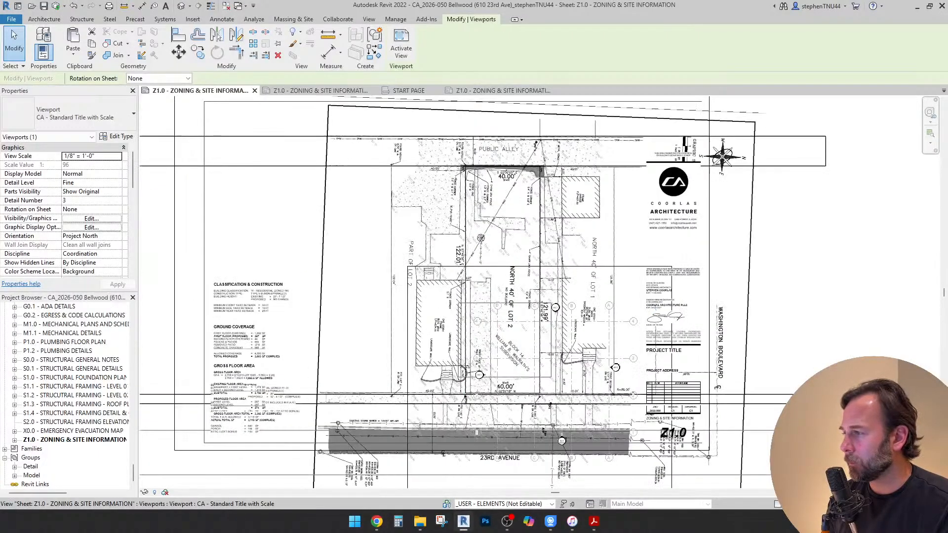
Replace the building classification in the Classification & Construction note with "R3 LIMITED GENERAL RESIDENTIAL" and widen the note to fit it on one line
scroll(231, 319, up, 2)
scroll(226, 267, up, 2)
middle_drag(227, 266, 428, 268)
key(Escape)
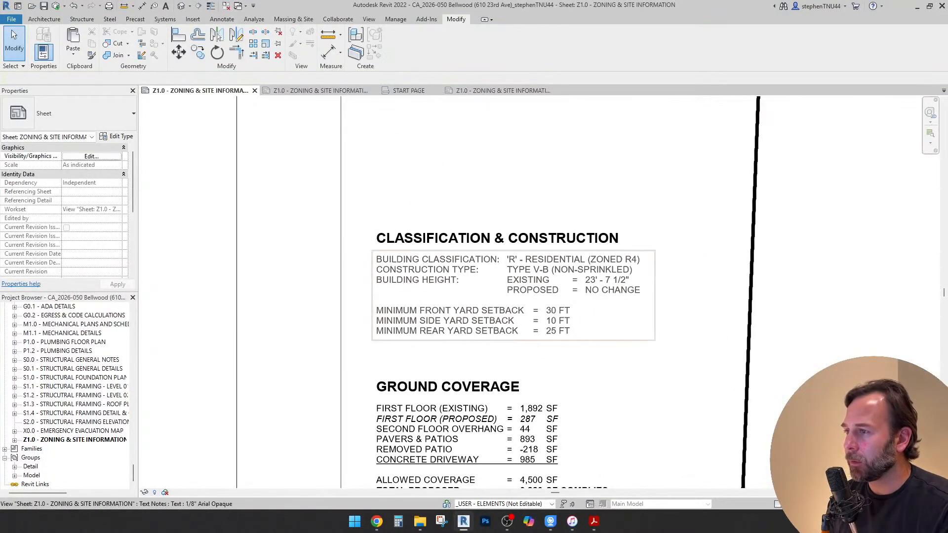
click(373, 257)
click(612, 270)
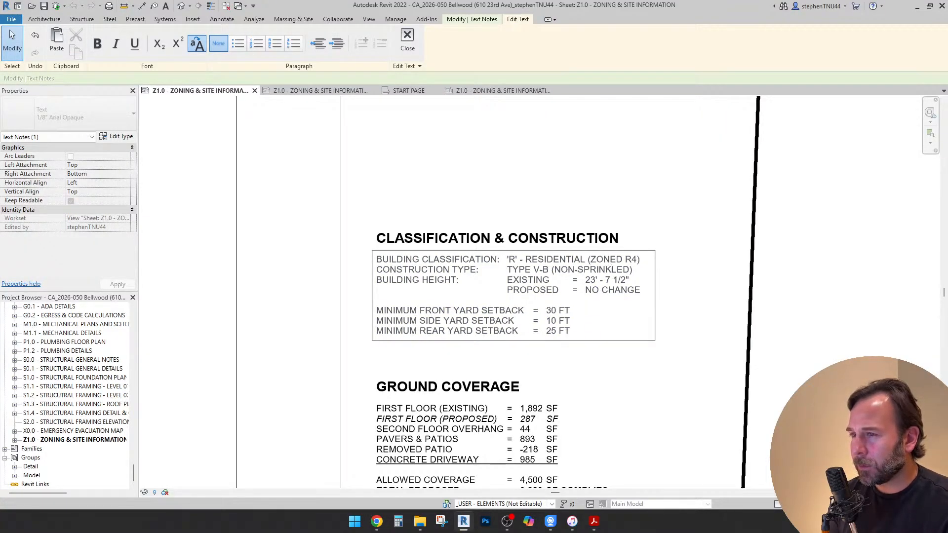
drag(641, 260, 507, 260)
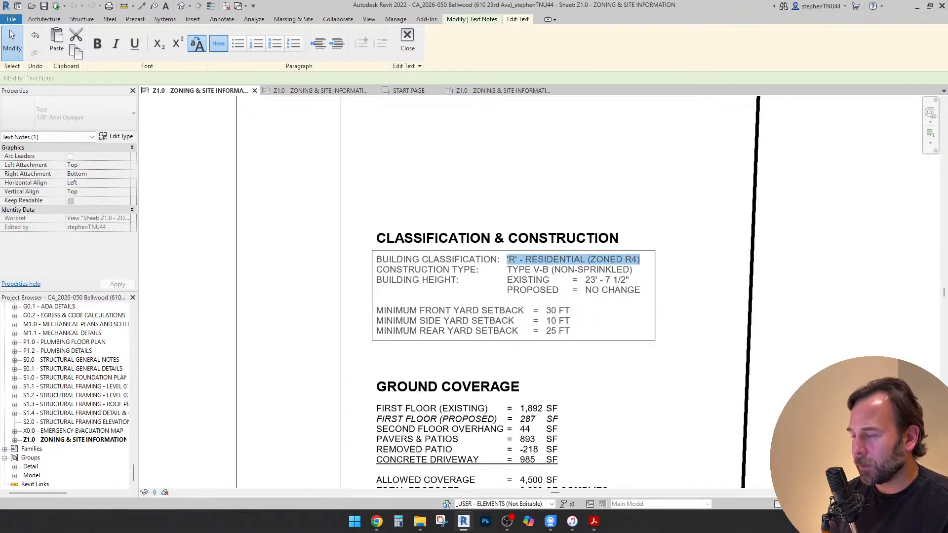
key(ctrl+v)
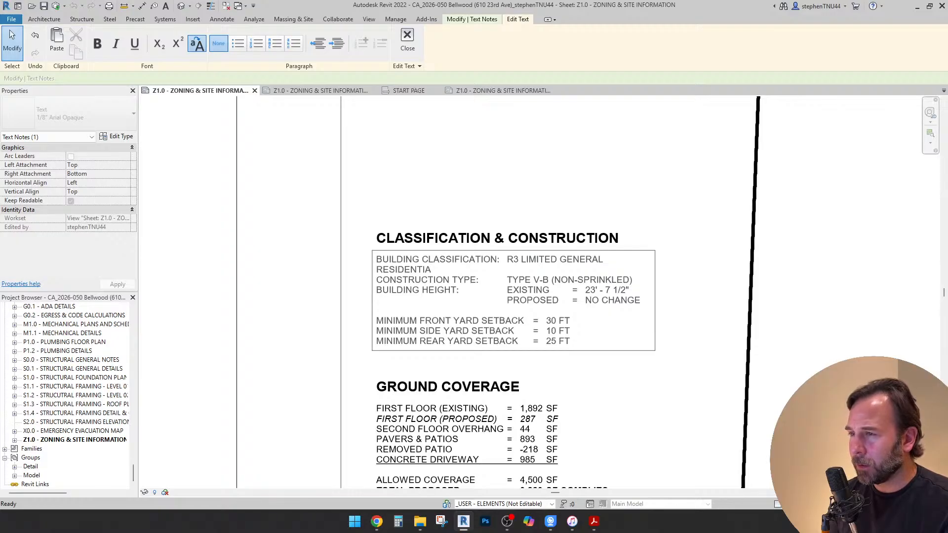
text(L)
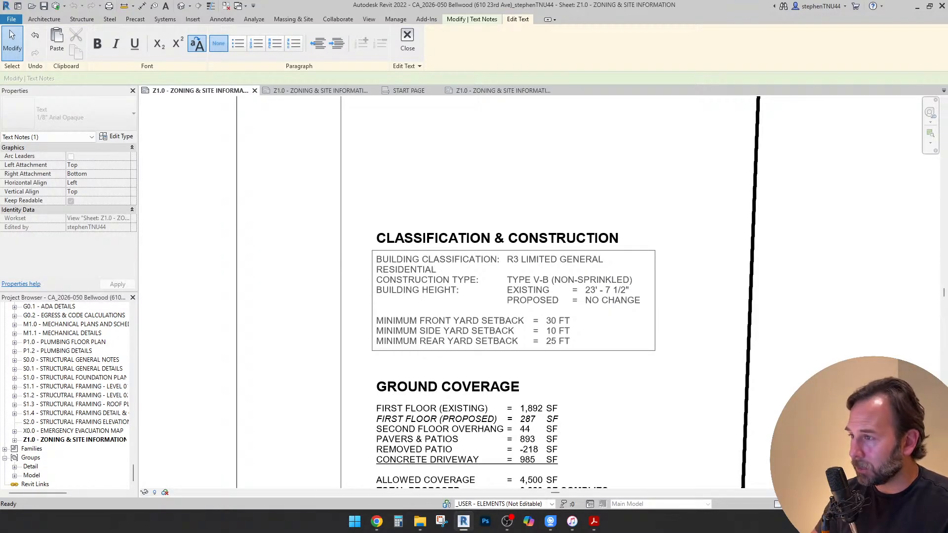
click(376, 270)
click(697, 296)
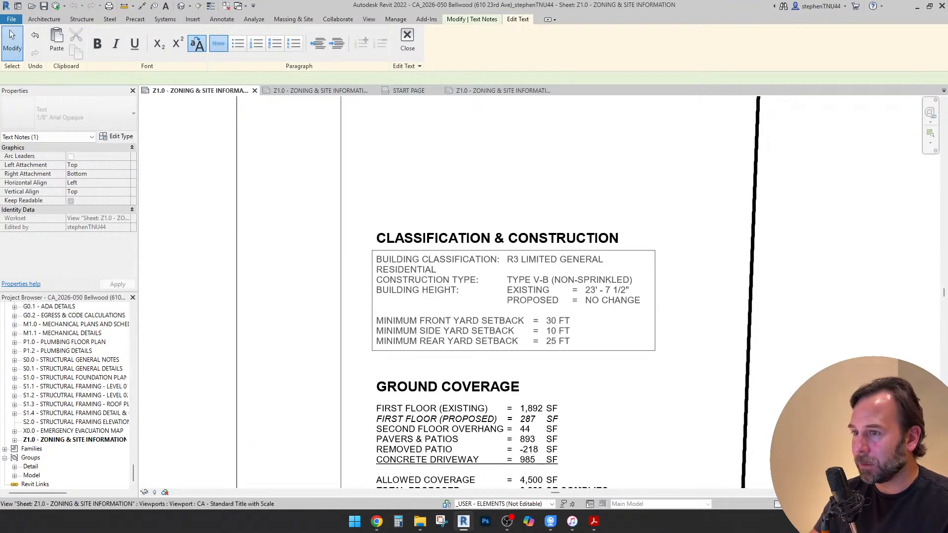
drag(655, 301, 710, 301)
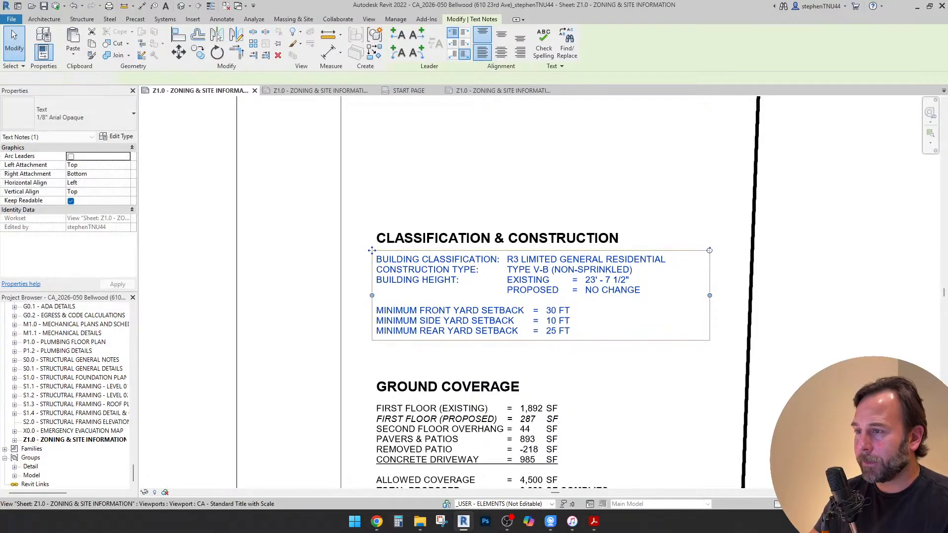
click(563, 269)
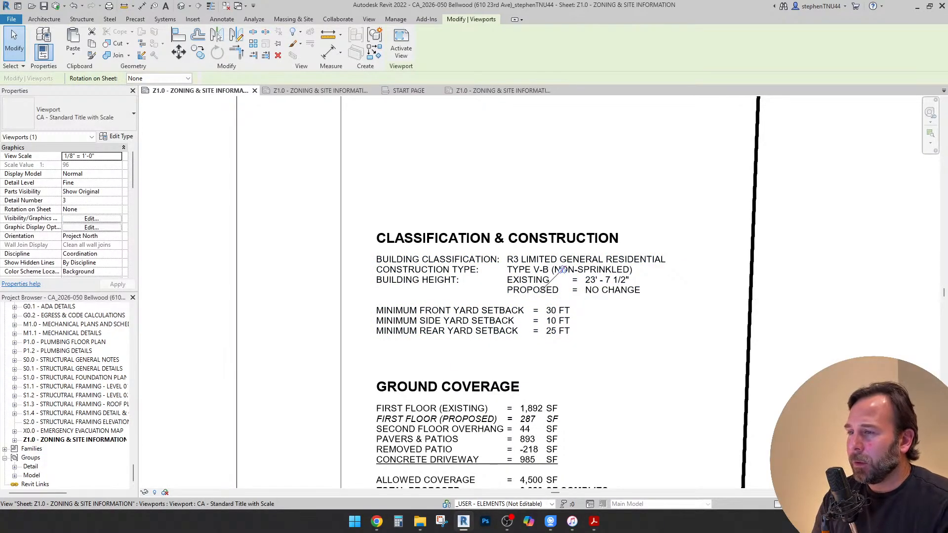
double_click(564, 270)
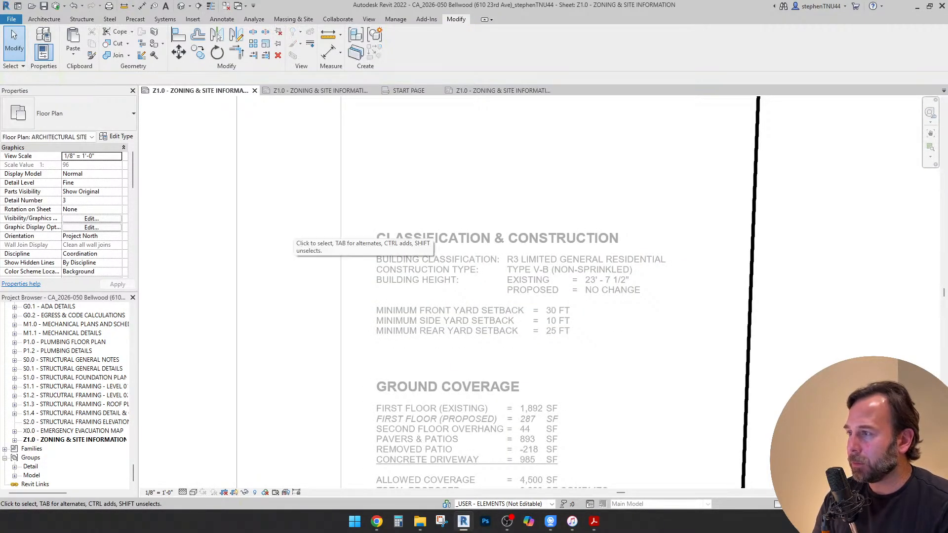
scroll(603, 231, down, 3)
scroll(695, 248, down, 3)
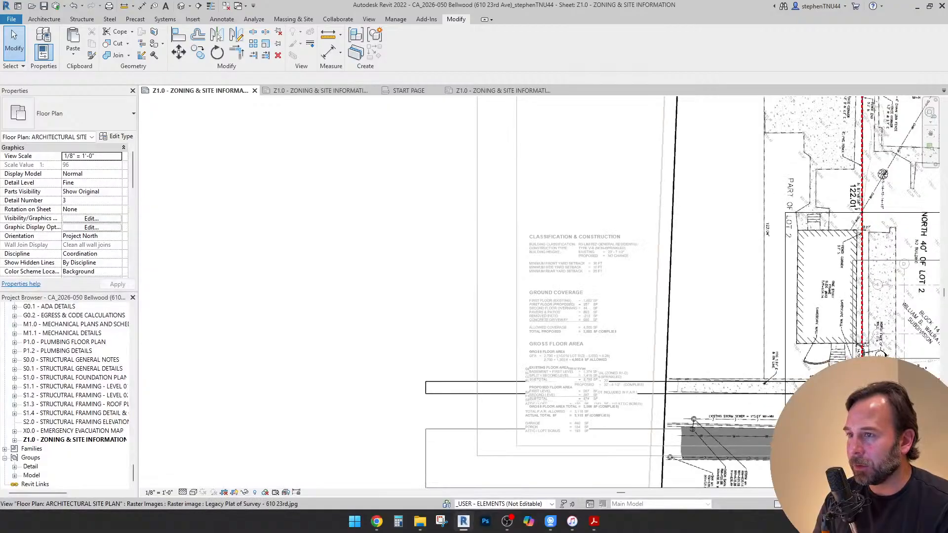
scroll(450, 265, down, 6)
double_click(450, 265)
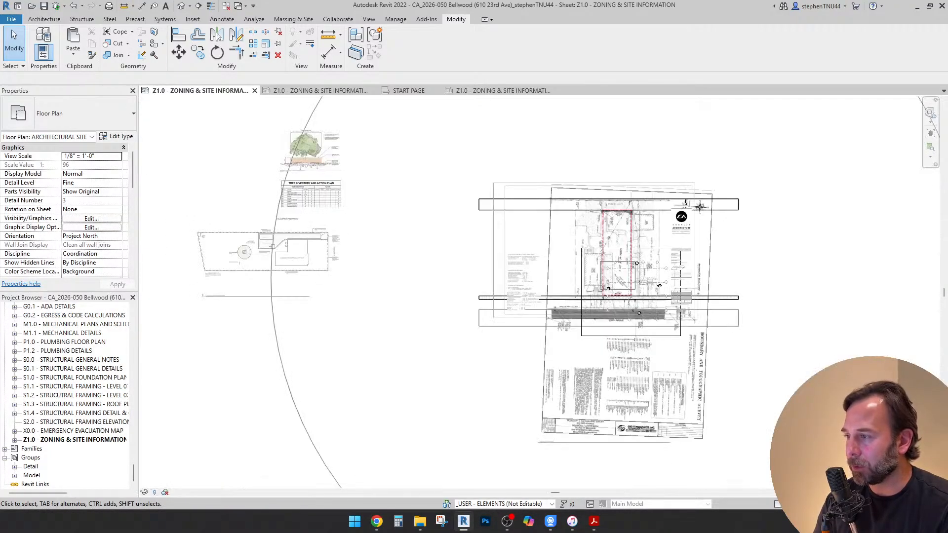
Delete the existing-height entry from the Classification & Construction note, pull the PROPOSED entry up beside BUILDING HEIGHT, and finish editing the text
scroll(523, 269, up, 7)
scroll(525, 272, up, 2)
double_click(535, 220)
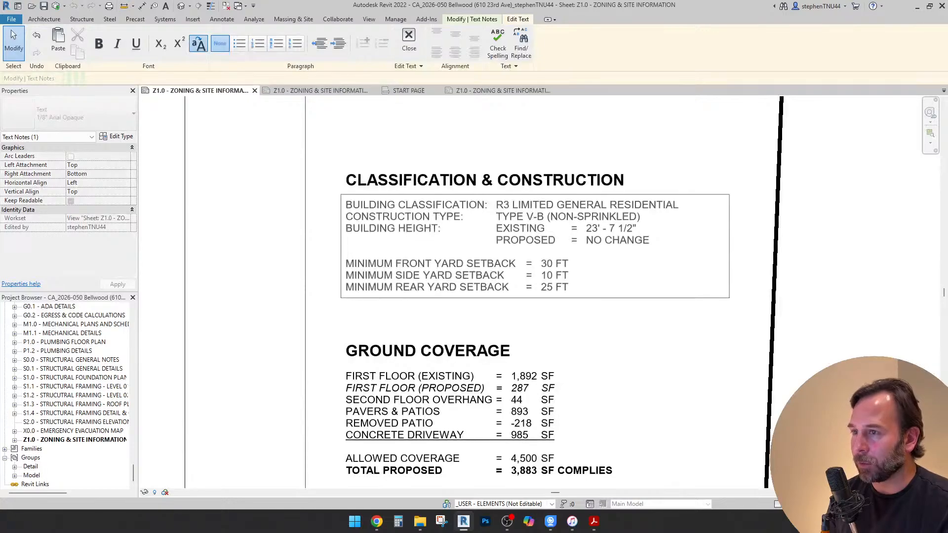
drag(496, 228, 638, 228)
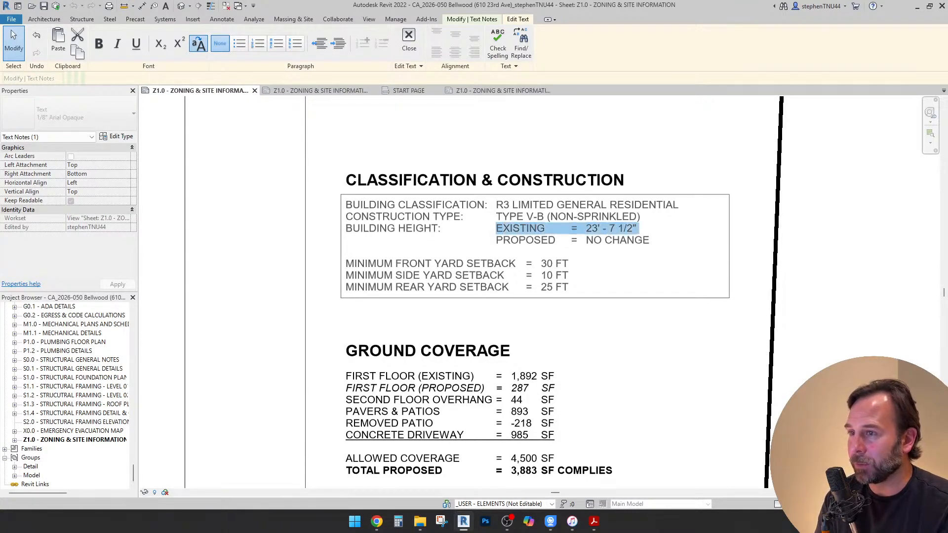
key(Delete)
key(Delete)
key(Delete)
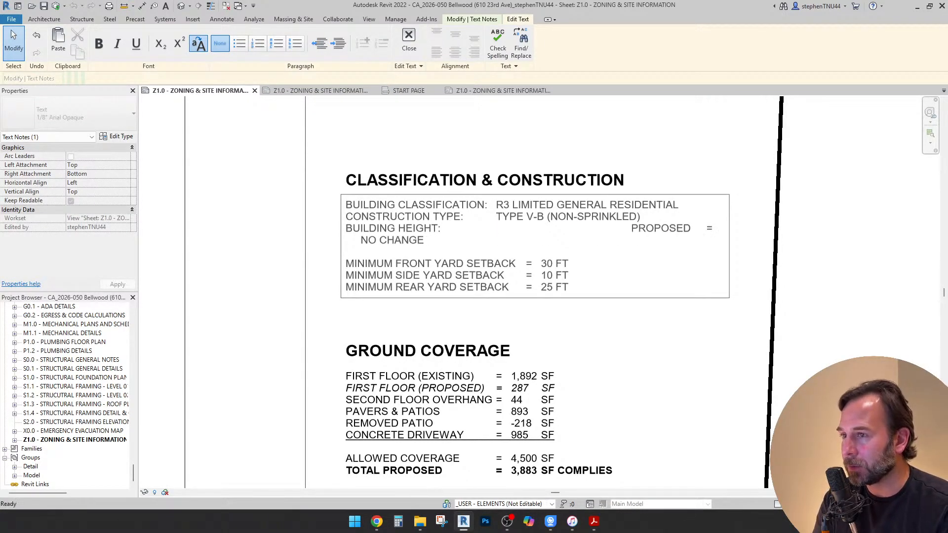
key(Delete)
key(Delete)
key(Delete)
key(Delete)
key(Delete)
key(Delete)
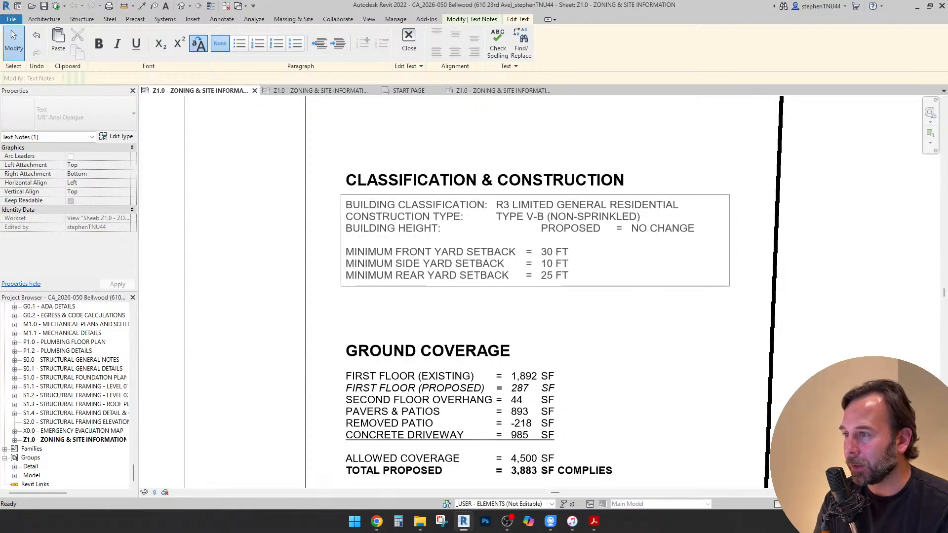
scroll(614, 236, down, 3)
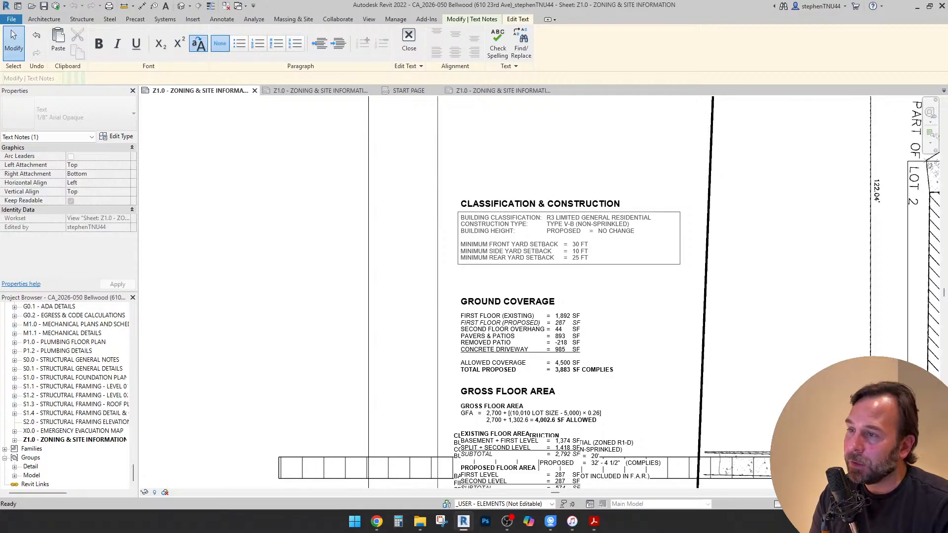
scroll(551, 252, down, 6)
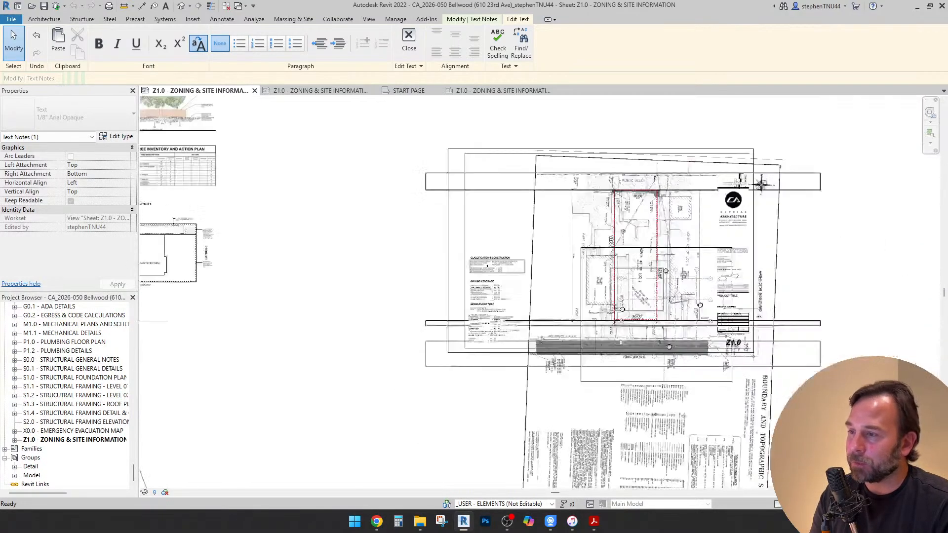
scroll(457, 279, down, 1)
click(516, 256)
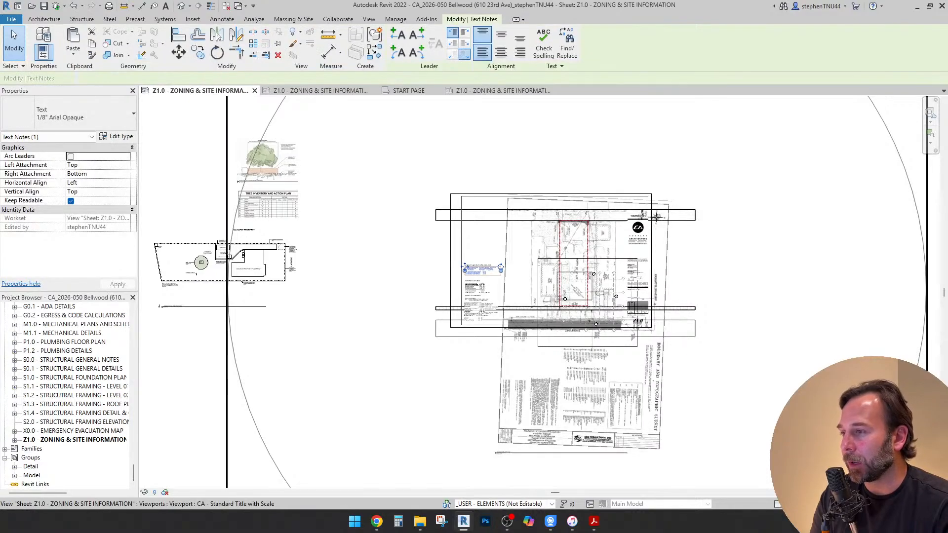
Check the Classification & Construction note, then switch to the browser and bring up Chapter 156: Zoning Code in the Bellwood code library
scroll(479, 268, up, 5)
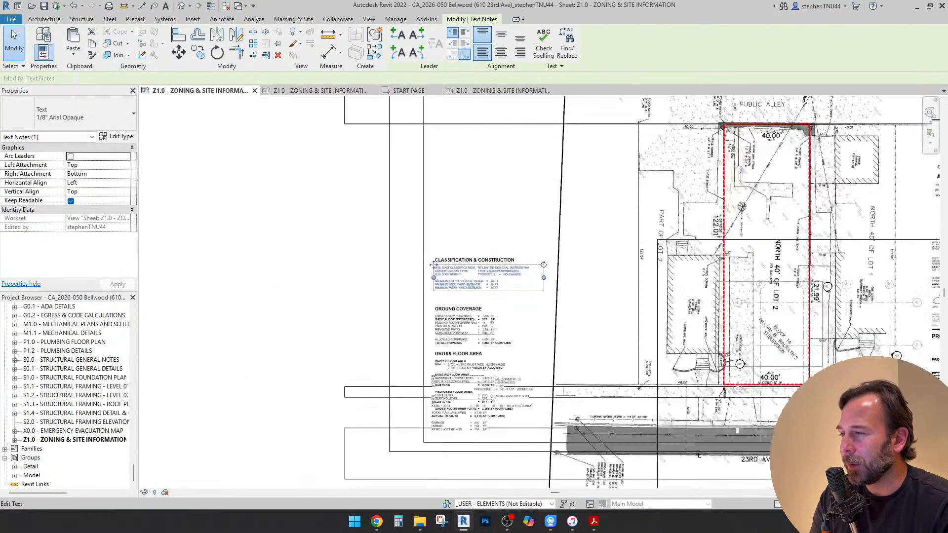
scroll(485, 291, up, 1)
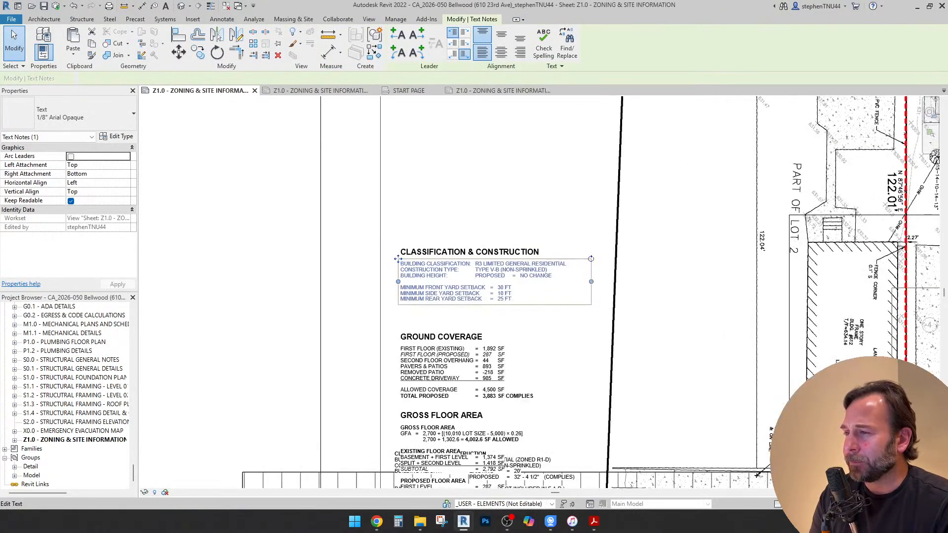
scroll(644, 450, down, 2)
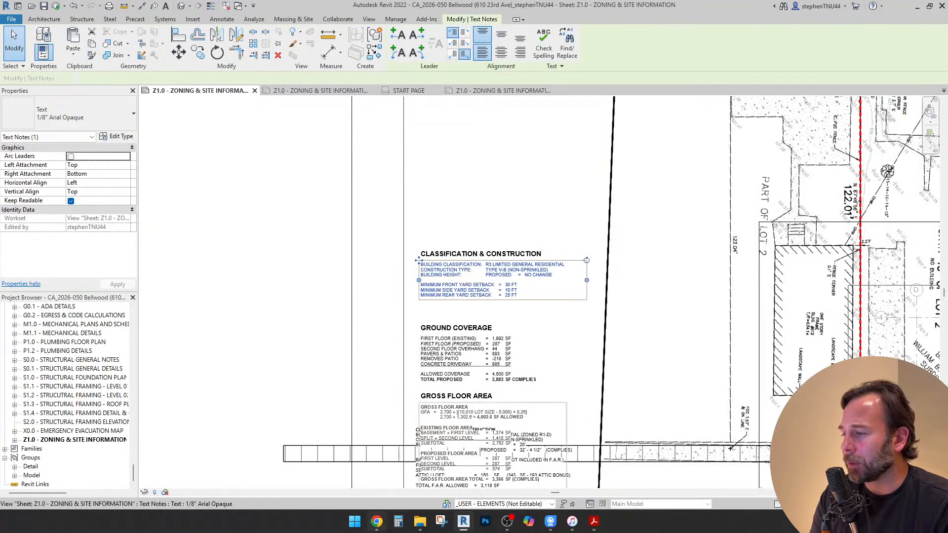
click(377, 522)
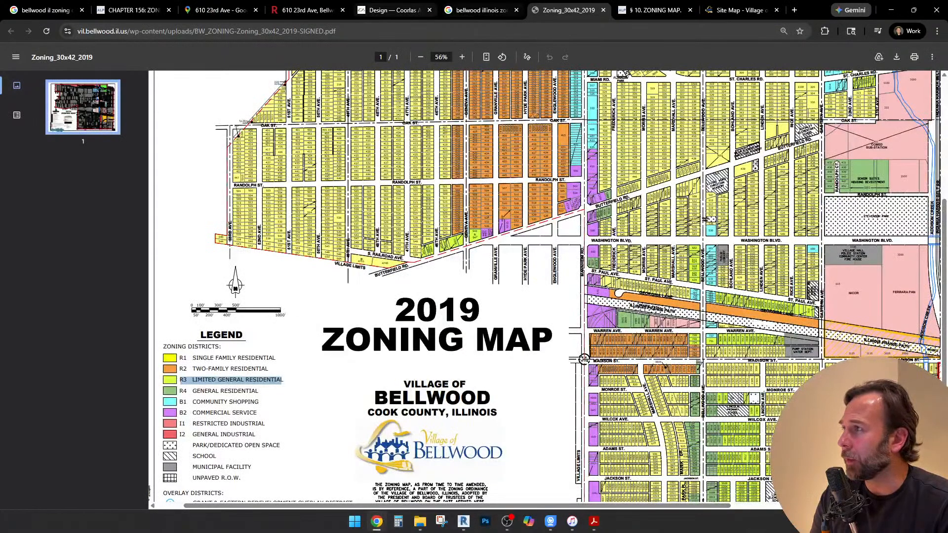
click(131, 10)
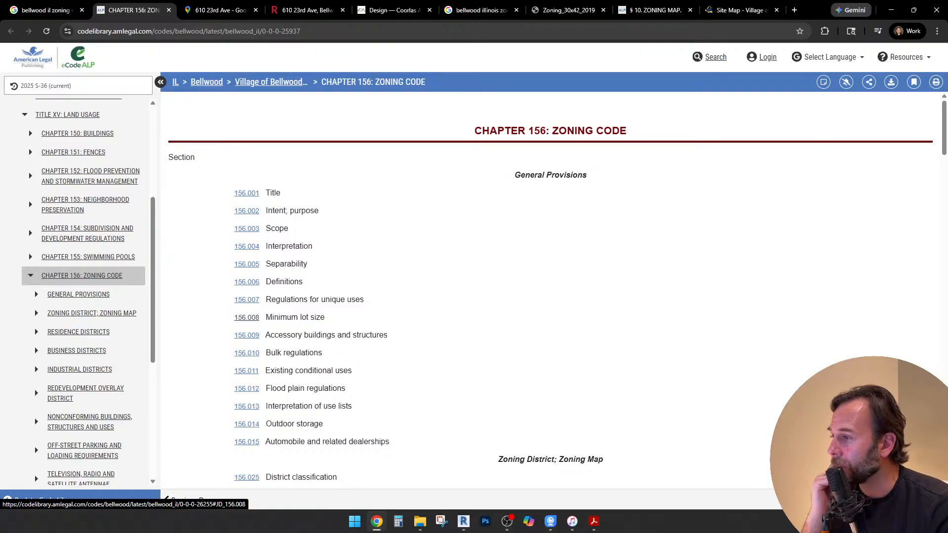
Open sections 156.008 Minimum lot size, 156.009 Accessory buildings and structures, and 156.010 Bulk regulations in separate new tabs
right_click(246, 318)
click(267, 333)
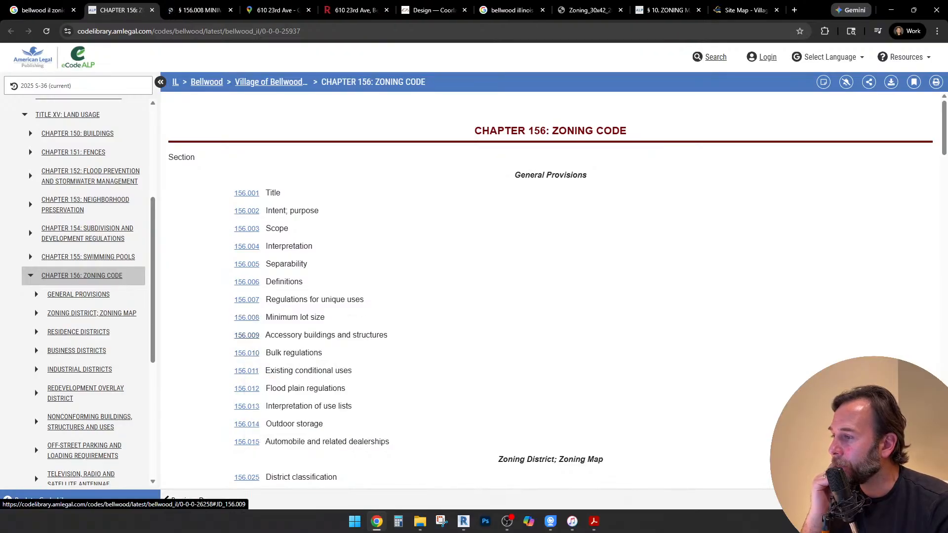
right_click(247, 336)
click(267, 350)
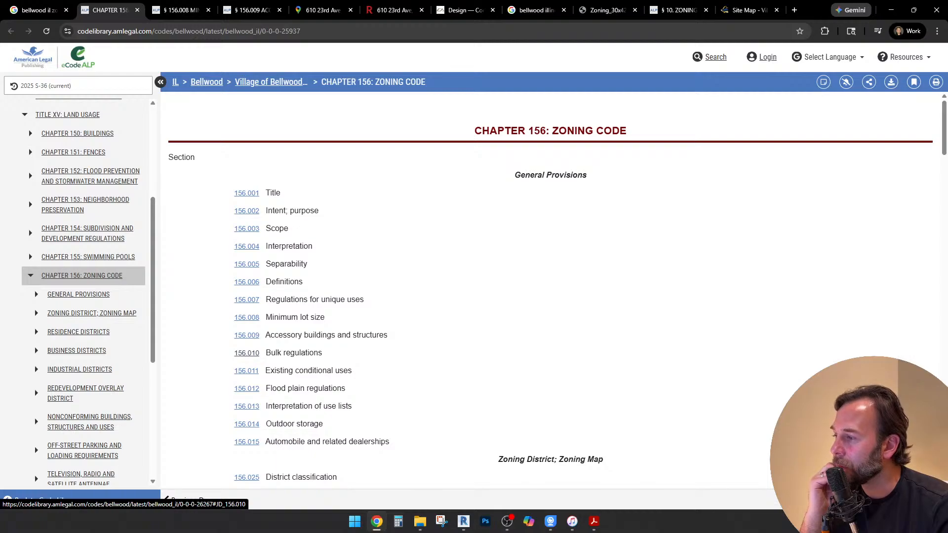
right_click(246, 353)
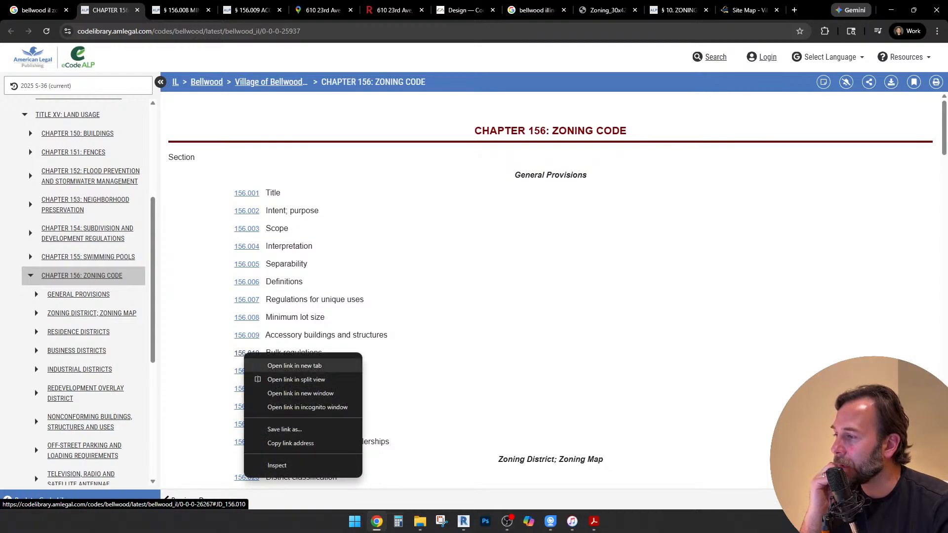
click(267, 368)
Read the minimum lot size rules in section 156.008 and the accessory building rules in section 156.009
click(166, 10)
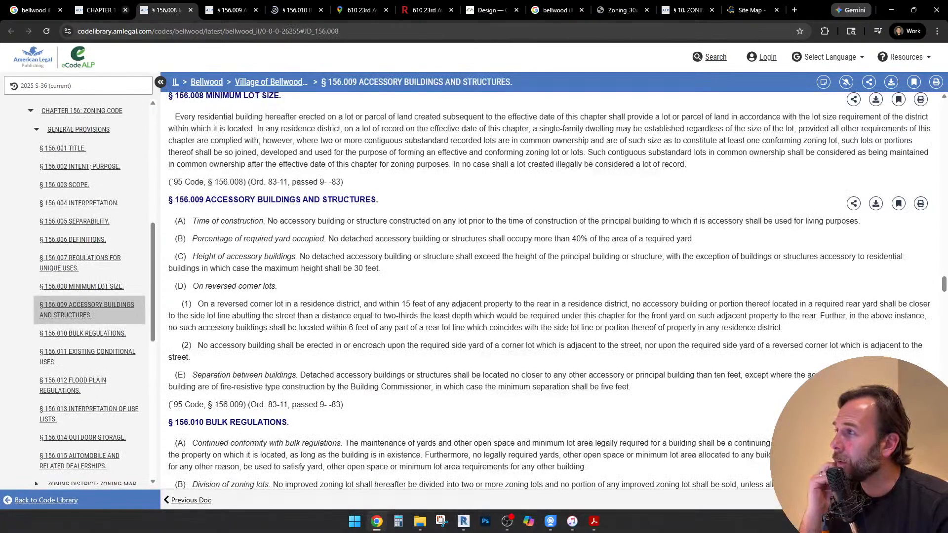
click(228, 10)
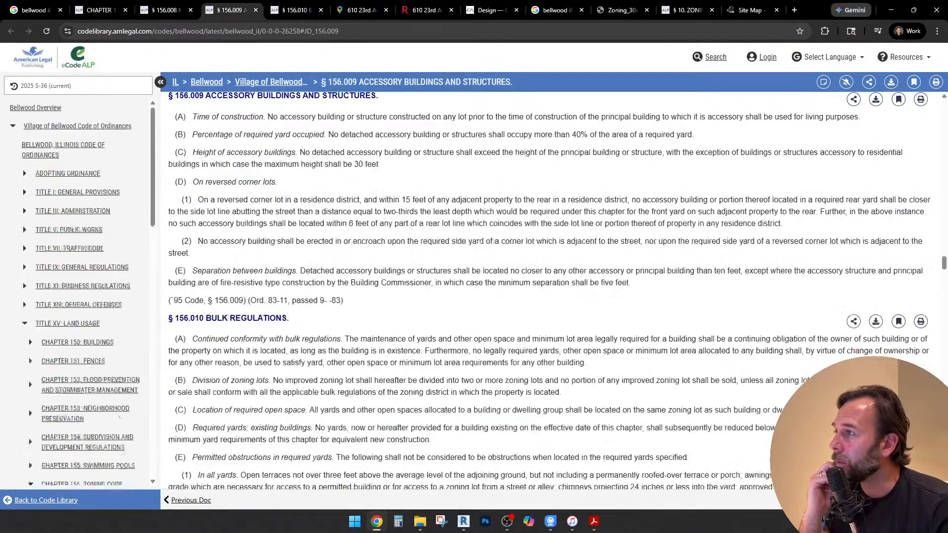
click(166, 10)
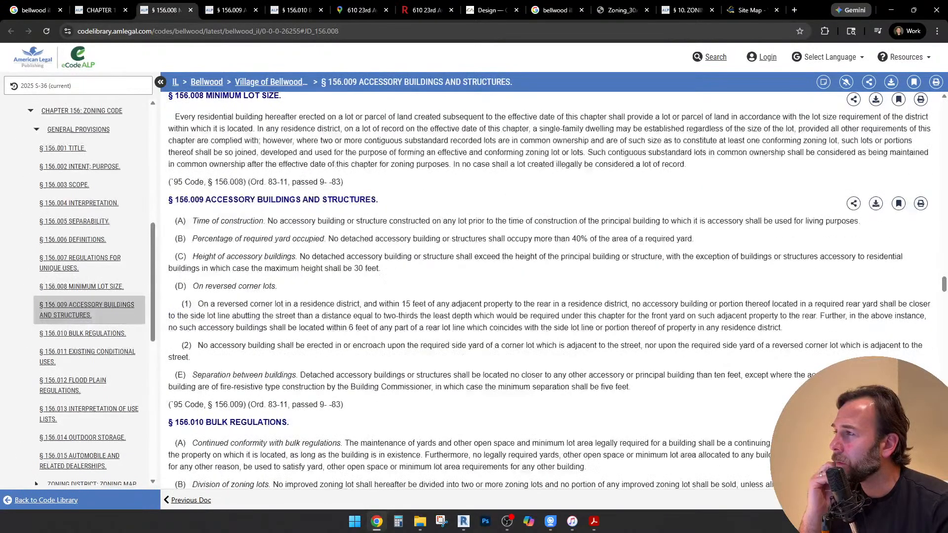
scroll(550, 291, up, 1)
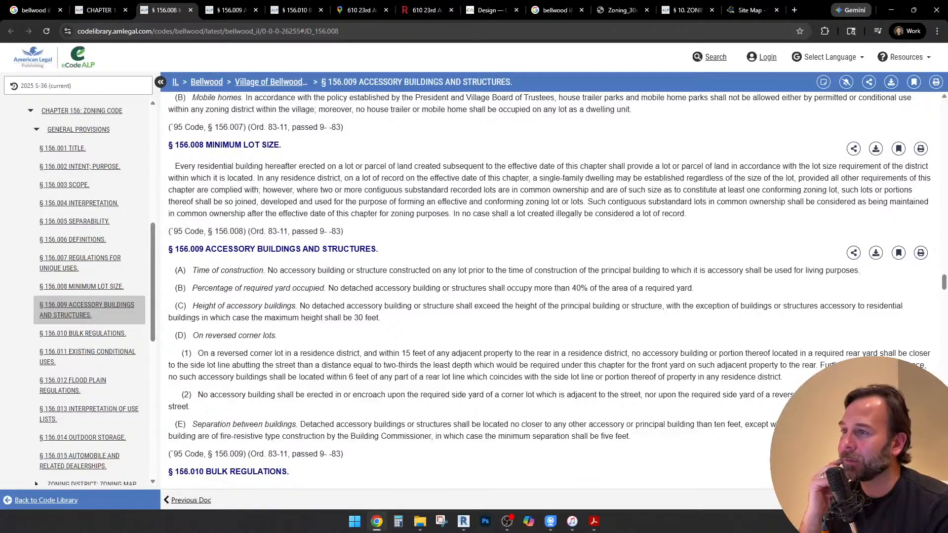
drag(543, 166, 623, 167)
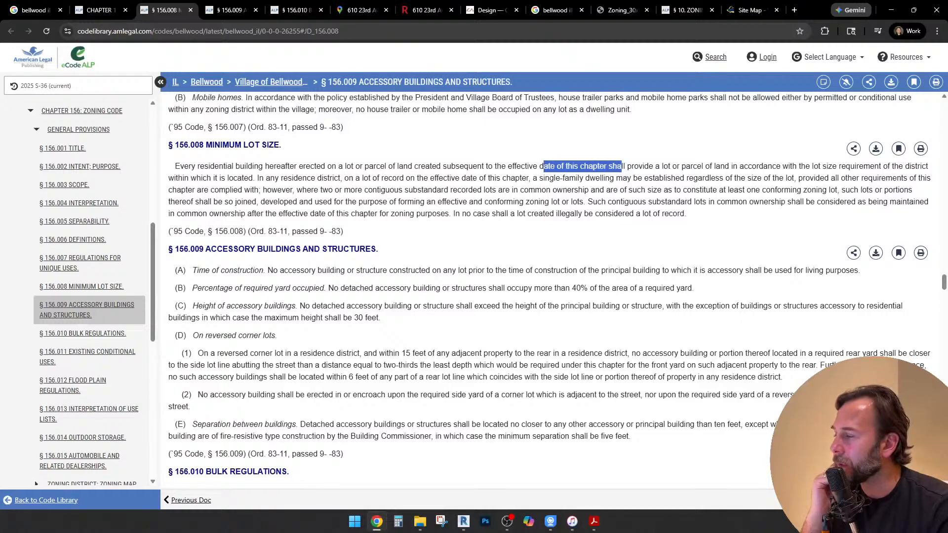
scroll(550, 290, down, 1)
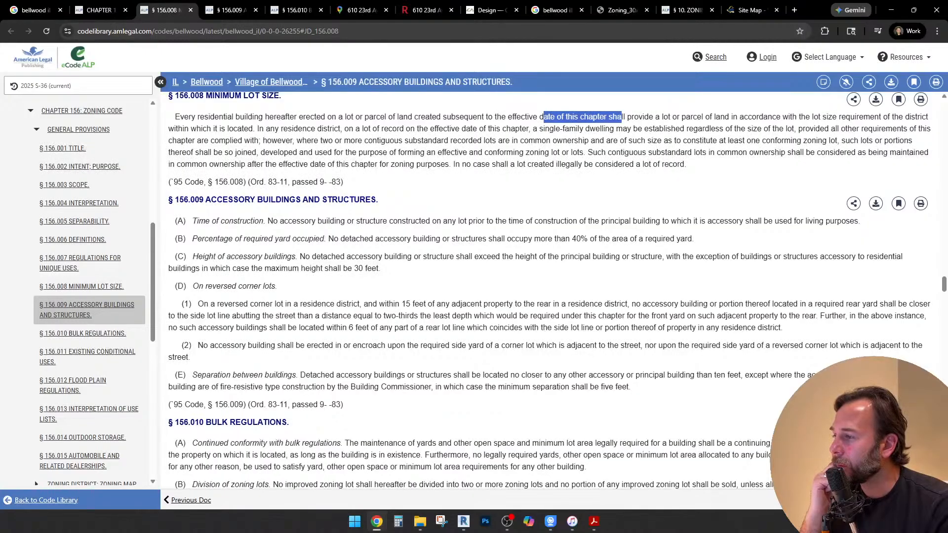
scroll(553, 296, down, 1)
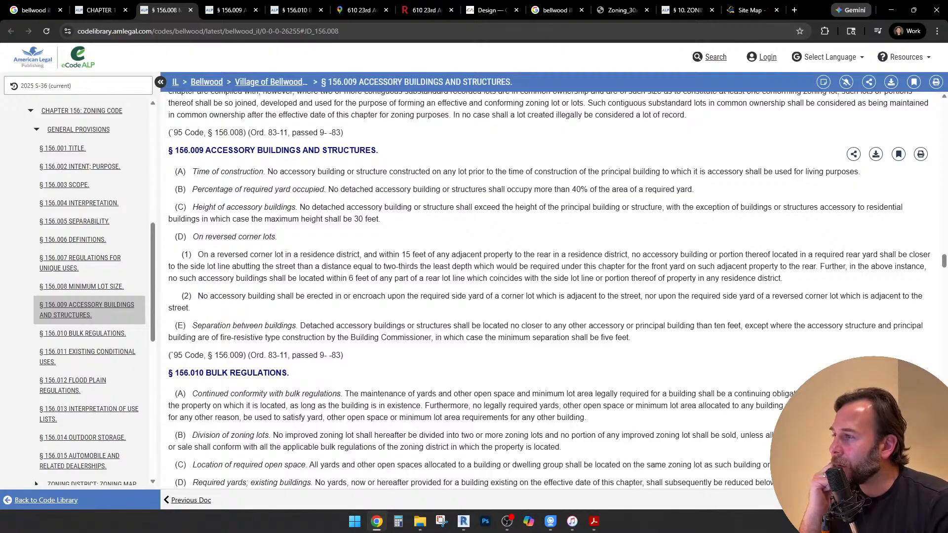
Read the bulk regulations in section 156.010, including the permitted obstructions in front, rear and side yards
scroll(548, 290, down, 4)
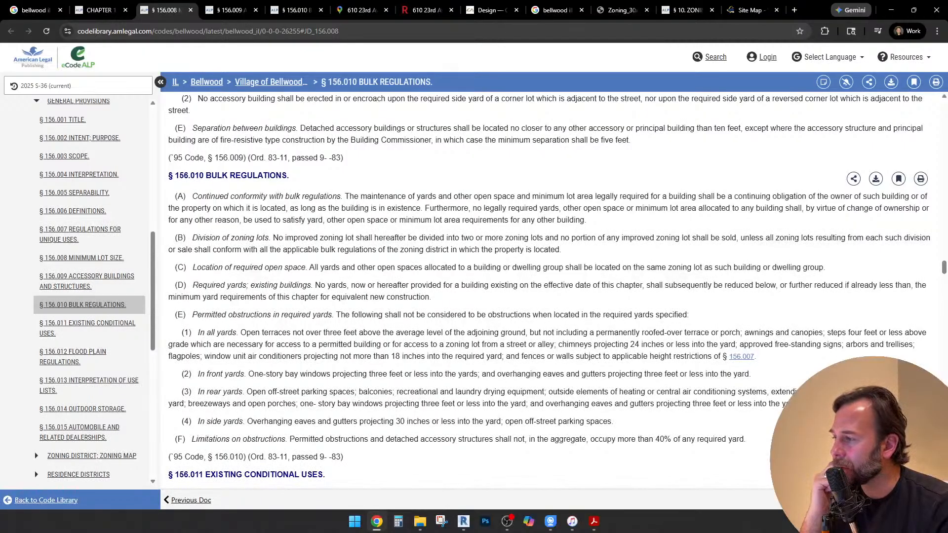
scroll(549, 291, up, 4)
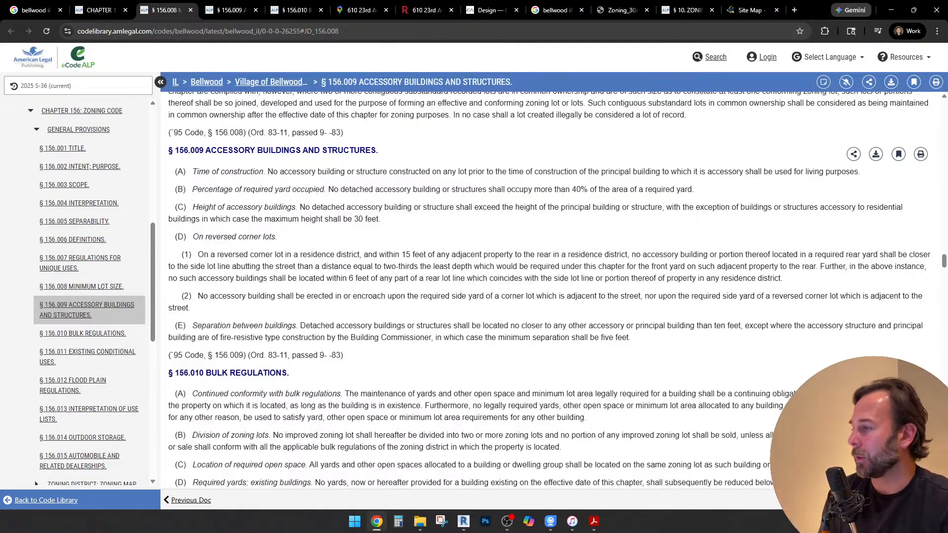
scroll(550, 301, down, 1)
scroll(550, 301, down, 3)
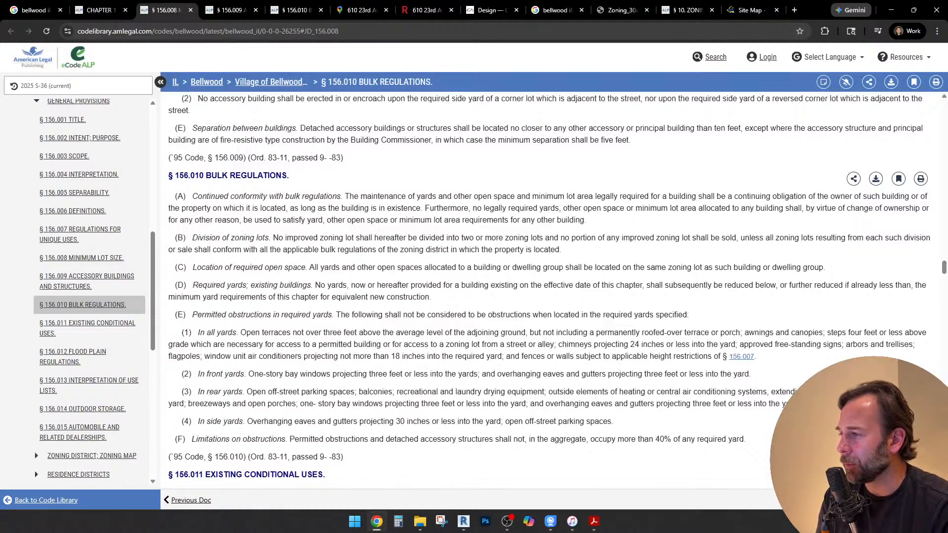
scroll(550, 291, down, 2)
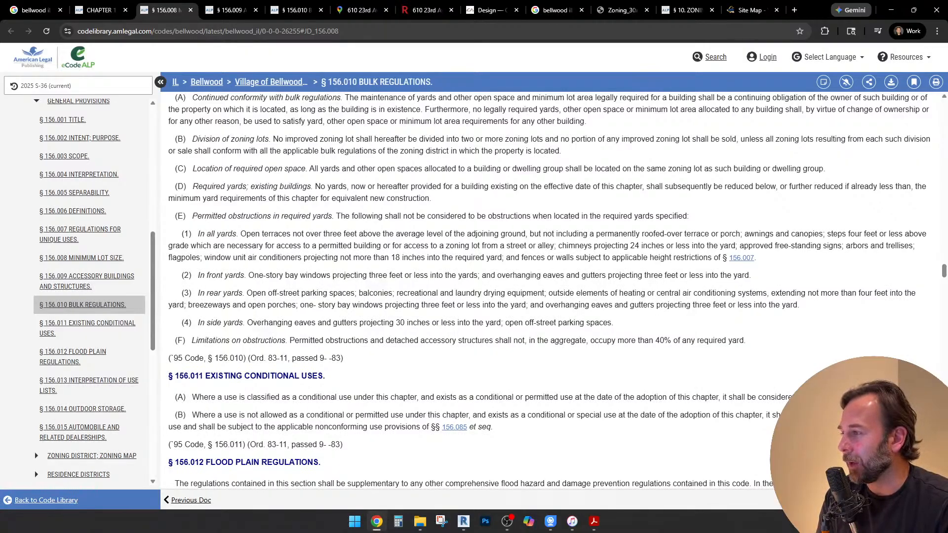
drag(198, 275, 696, 275)
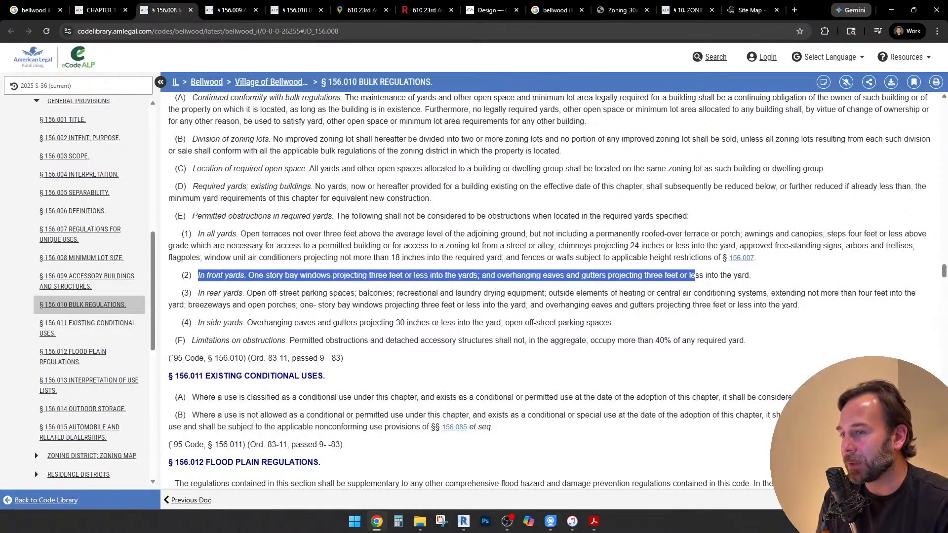
click(696, 275)
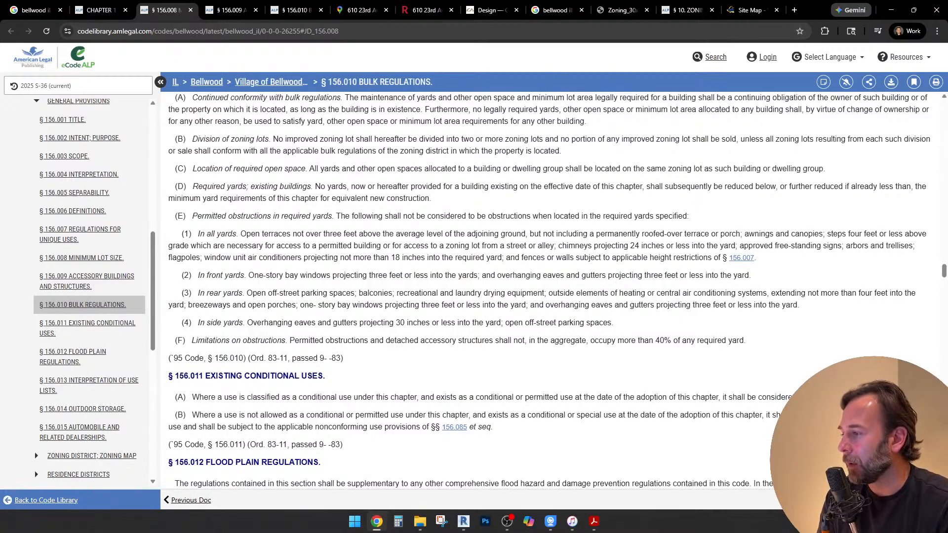
scroll(548, 292, down, 2)
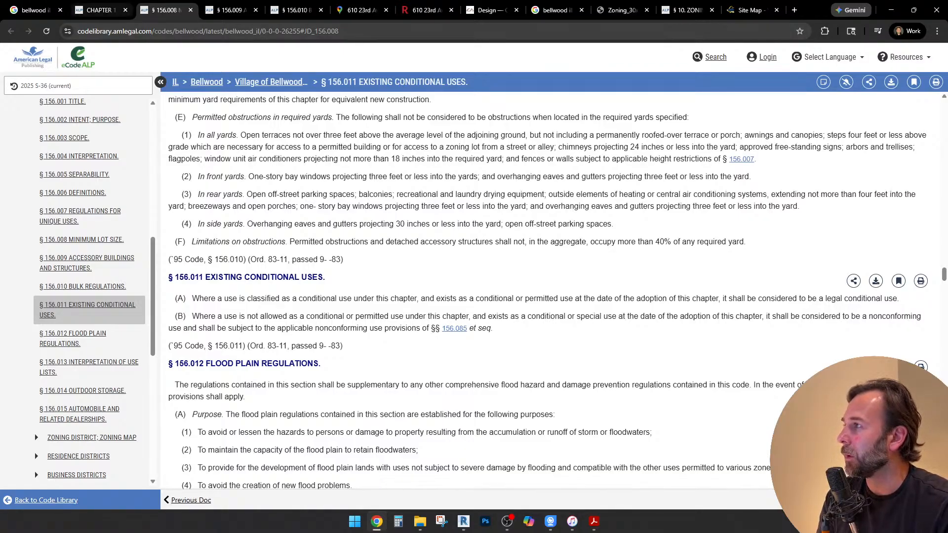
Return to the Chapter 156 contents and open section 156.043 R3 Limited General Residence District in a new tab
click(100, 10)
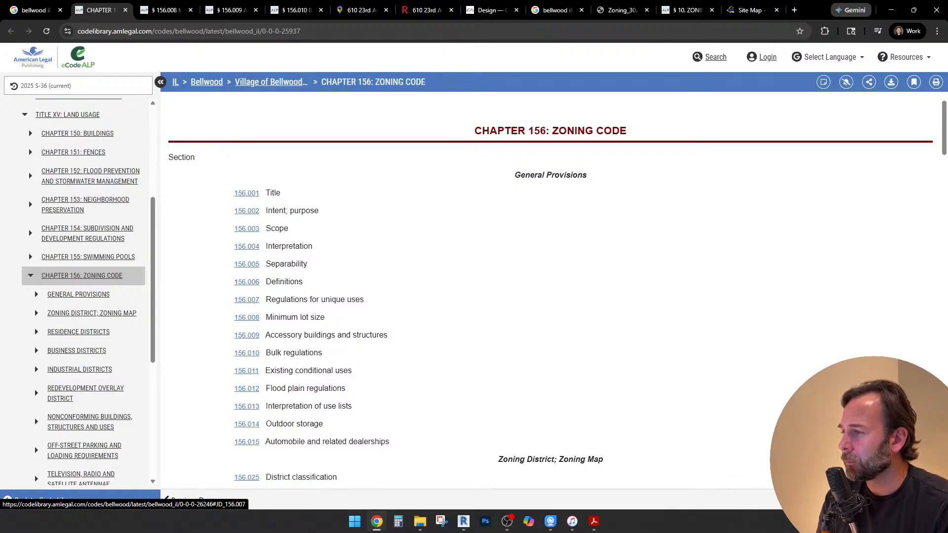
click(247, 282)
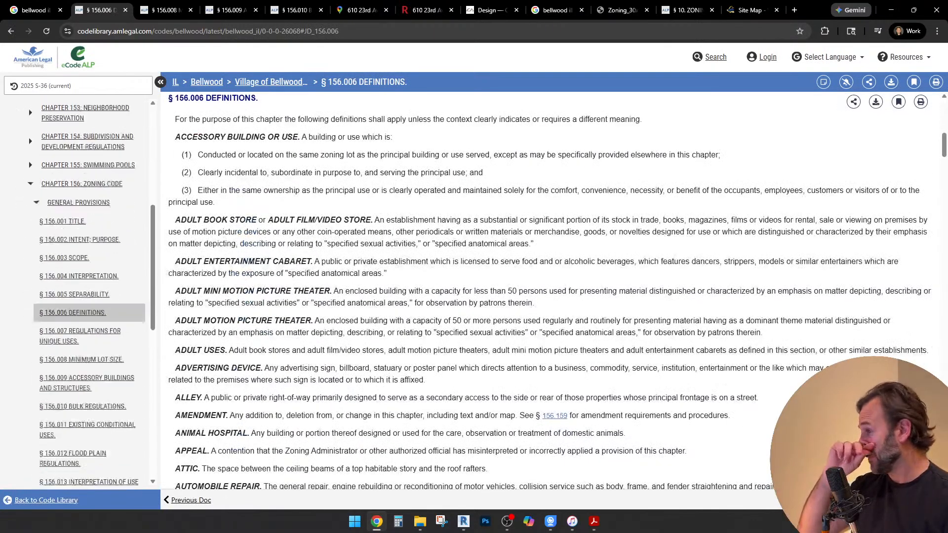
key(alt+Left)
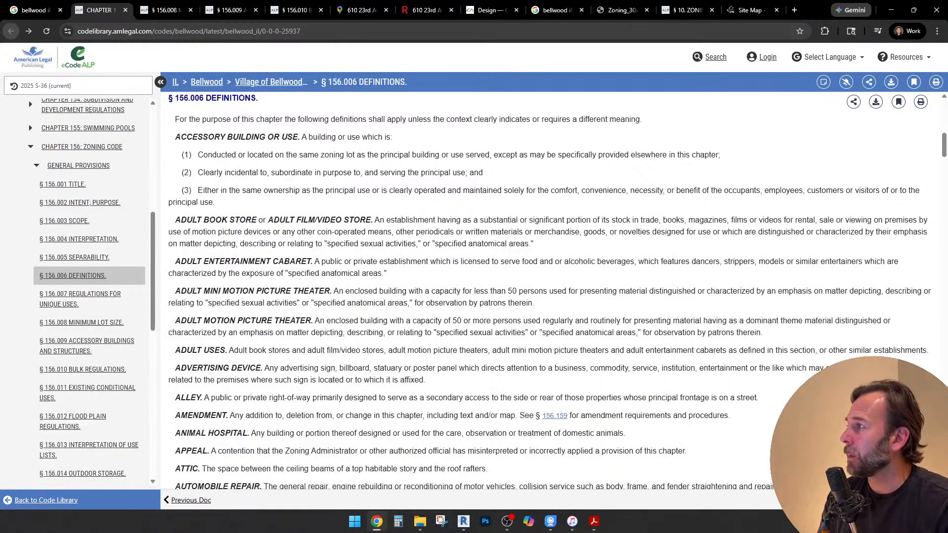
scroll(551, 292, down, 3)
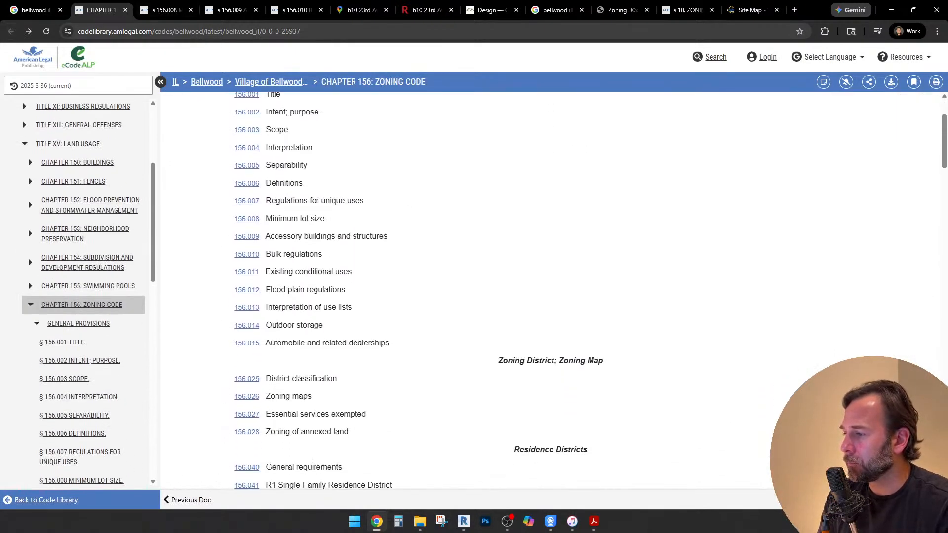
scroll(551, 291, down, 1)
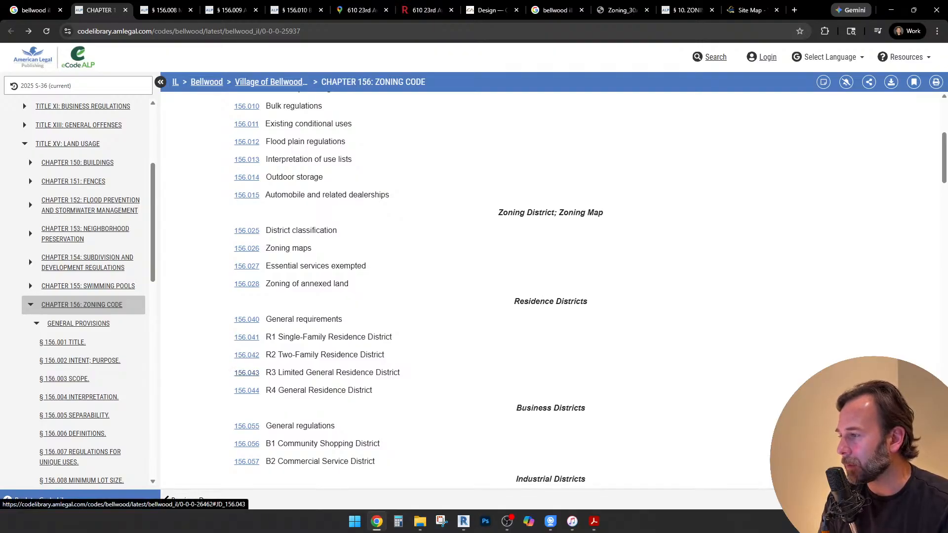
right_click(247, 374)
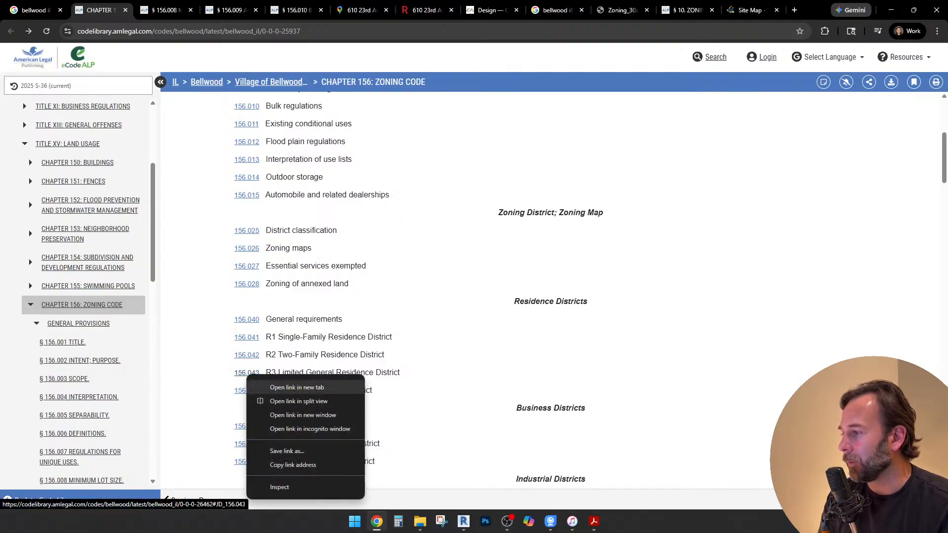
key(Escape)
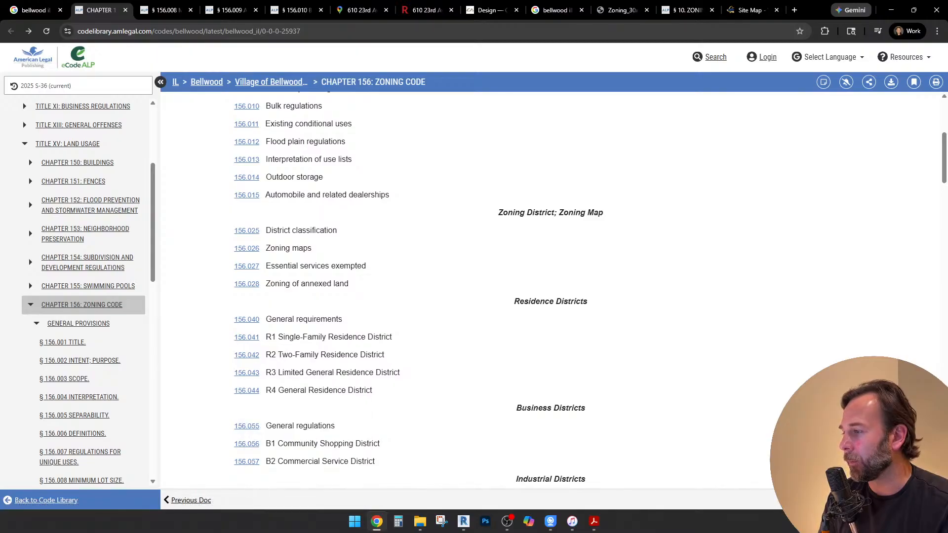
right_click(247, 374)
click(279, 381)
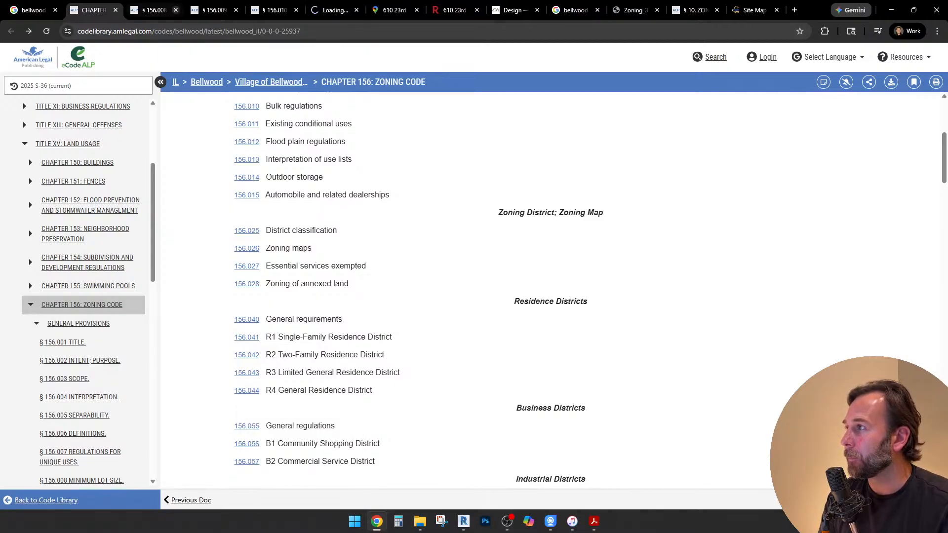
Close the tabs holding sections 156.008, 156.009 and 156.010
click(175, 10)
click(175, 10)
click(175, 10)
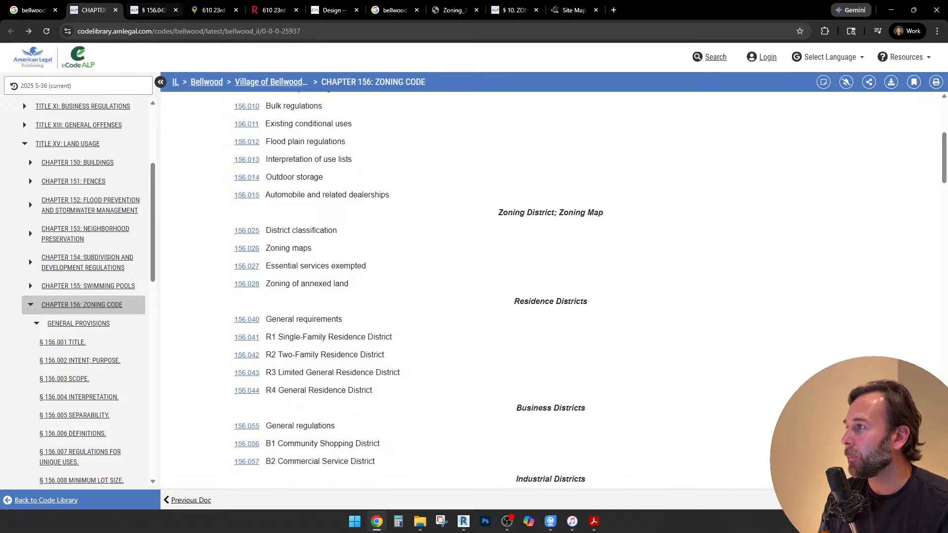
Read section 156.043 for the R3 district's permitted uses, conditional uses and minimum lot size requirements
click(151, 10)
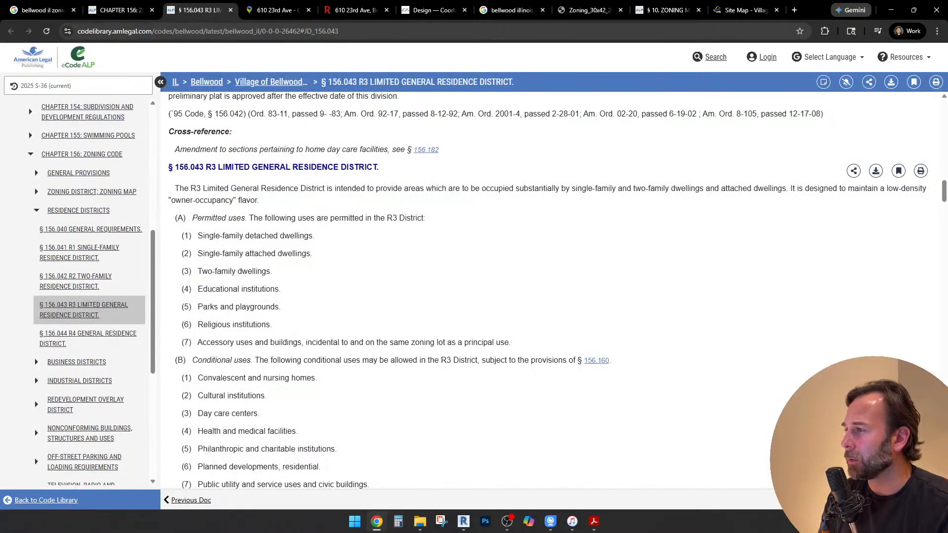
scroll(552, 290, down, 1)
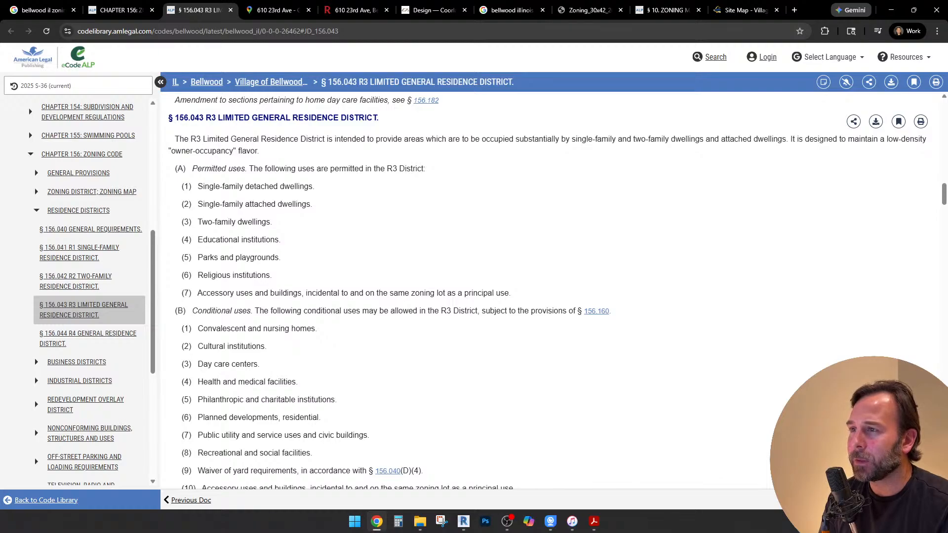
drag(523, 139, 800, 139)
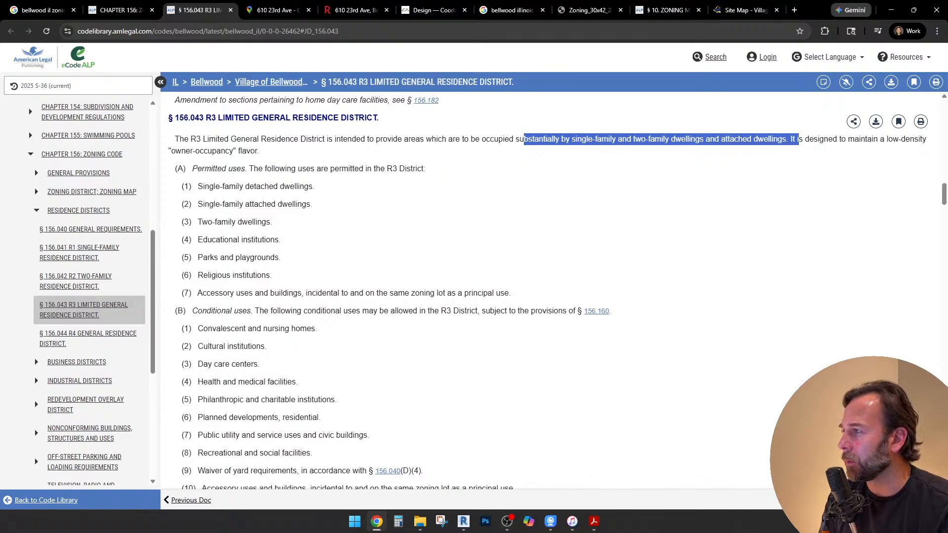
scroll(548, 291, down, 6)
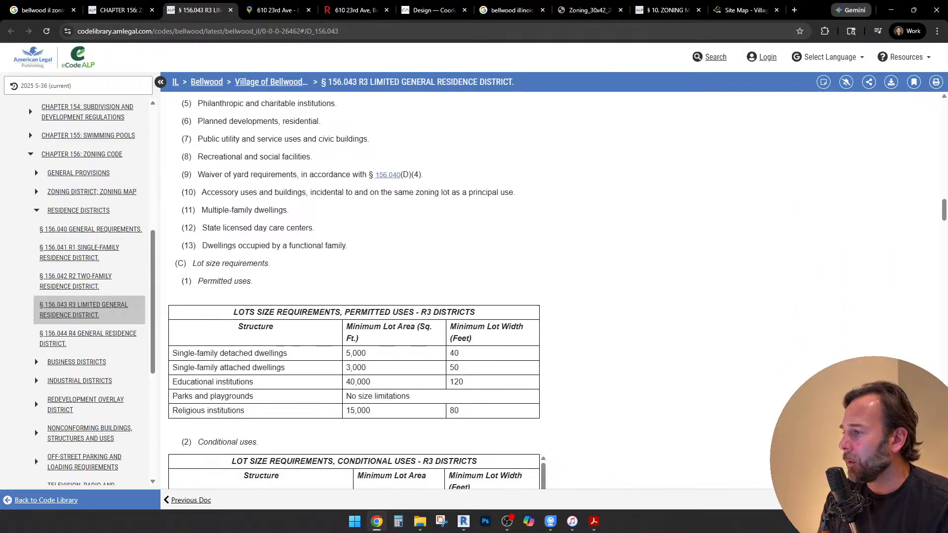
scroll(548, 291, down, 1)
scroll(548, 292, down, 1)
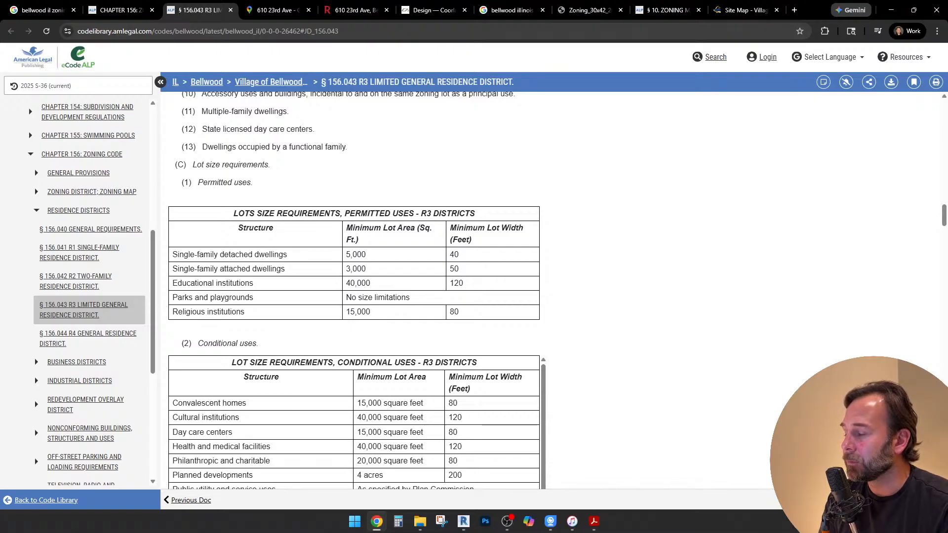
Open the Legacy engineering set PDF from the Bellwood project's Consultants > Civil Engineering folder in Acrobat
click(594, 522)
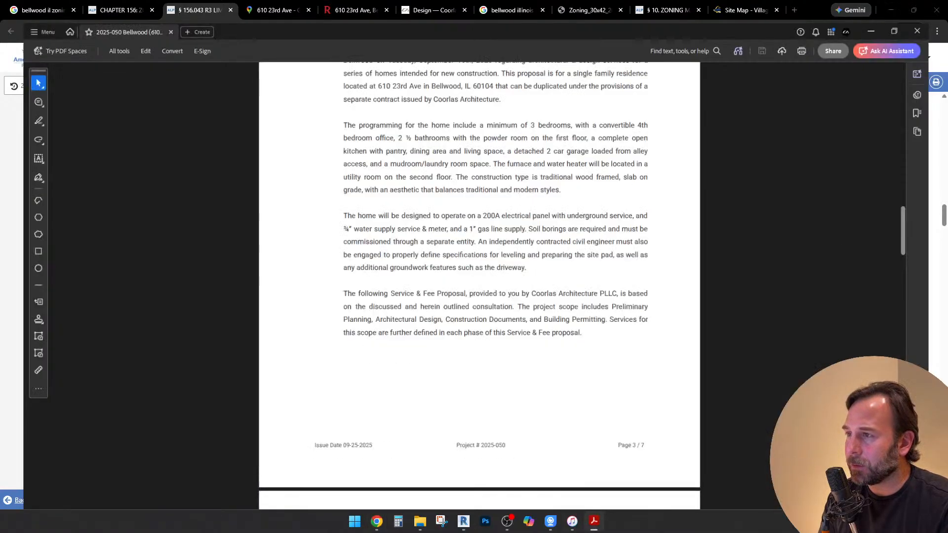
click(420, 522)
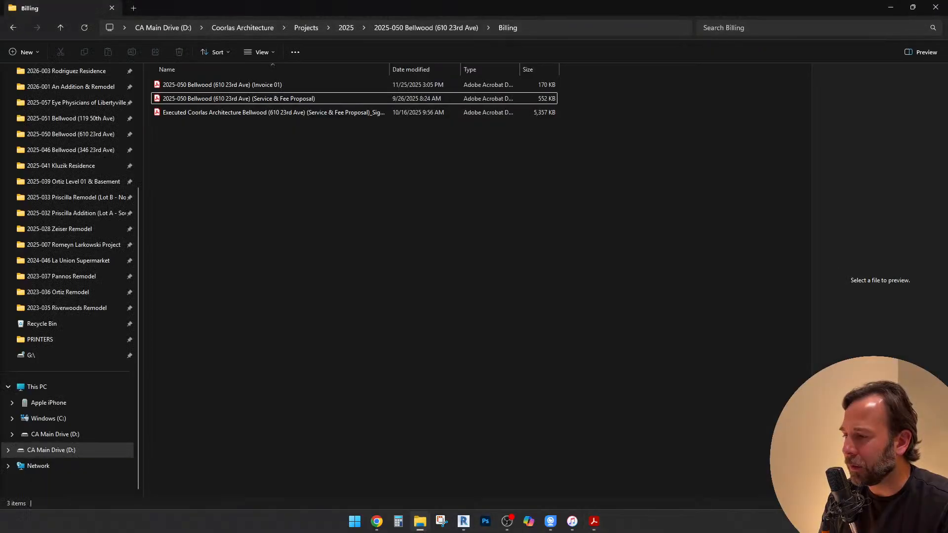
click(426, 27)
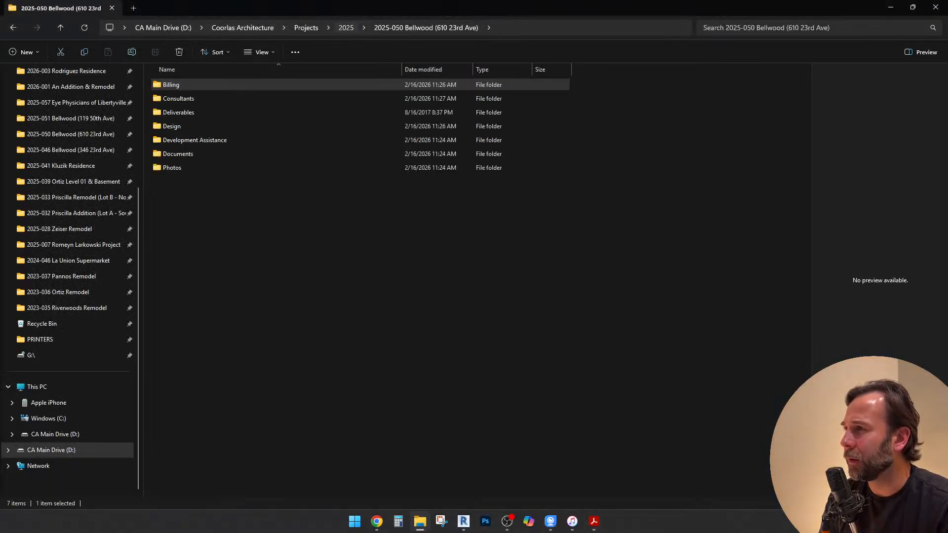
click(347, 28)
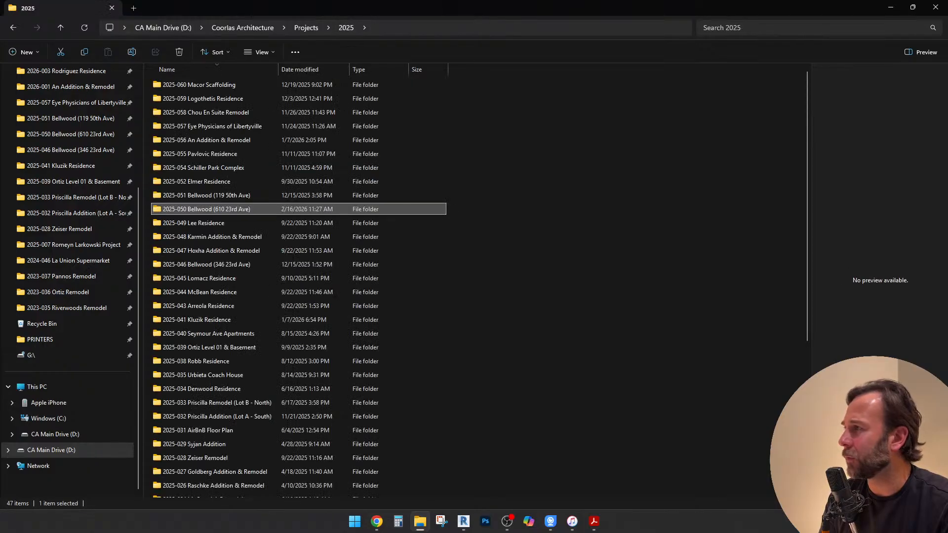
key(Return)
key(Up)
key(Up)
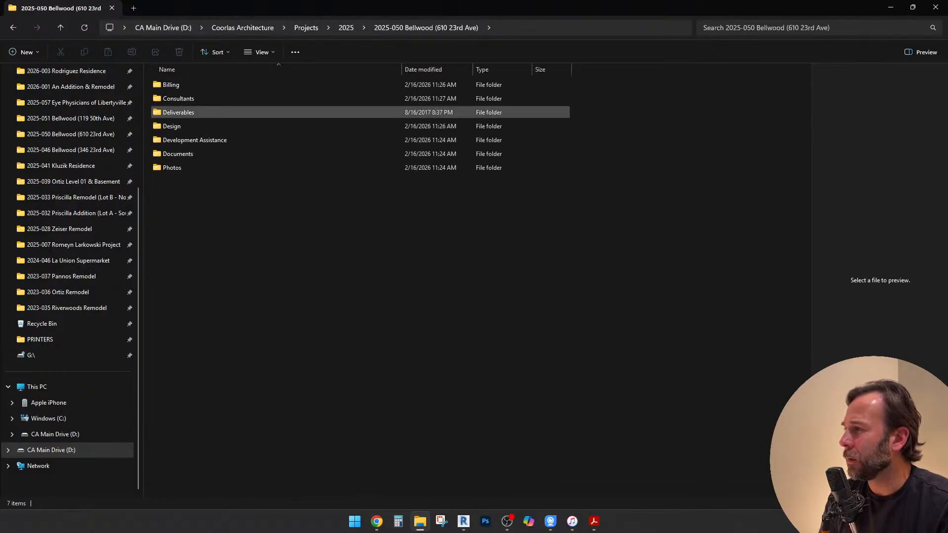
key(Return)
key(Return)
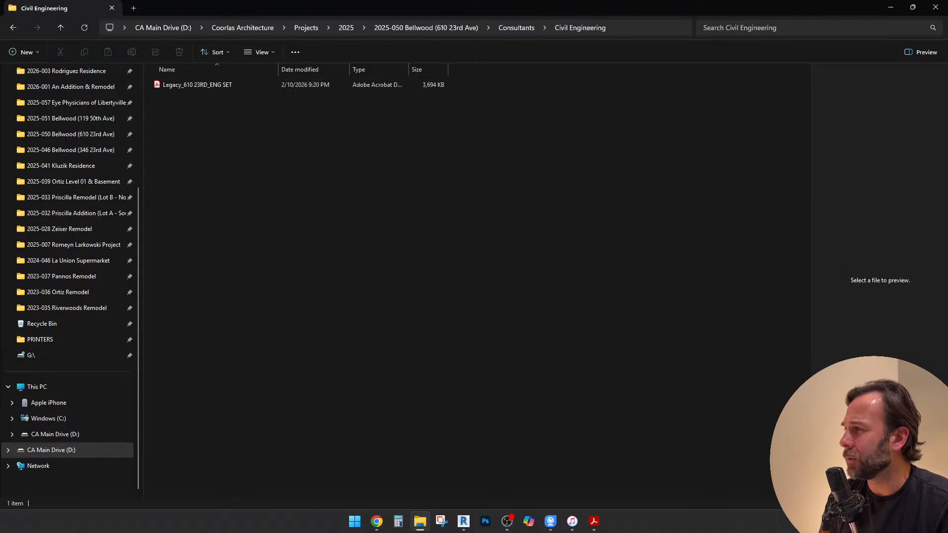
key(Down)
key(Return)
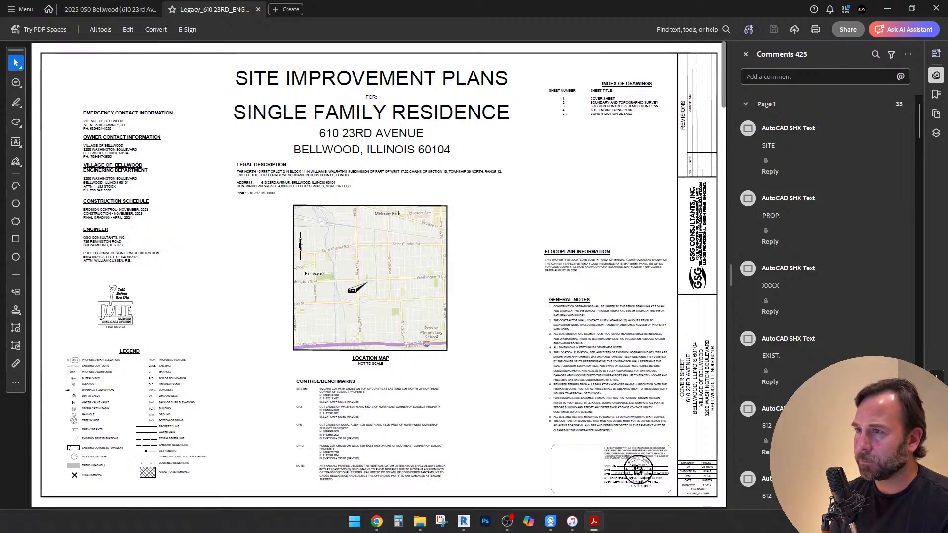
Examine the lot lines and dimensions of the north 40 feet of Lot 2 on the Boundary and Topographic Survey
scroll(301, 245, down, 3)
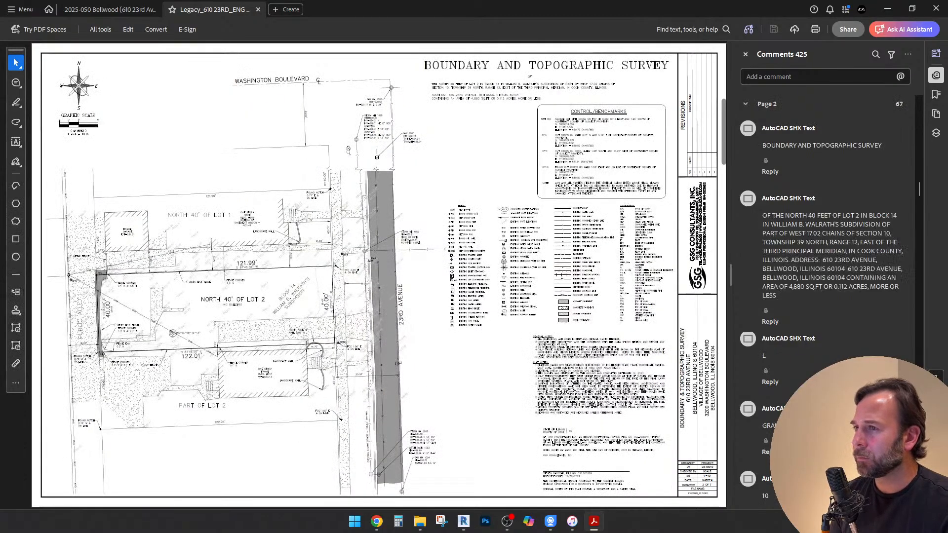
ctrl+scroll(148, 322, up, 3)
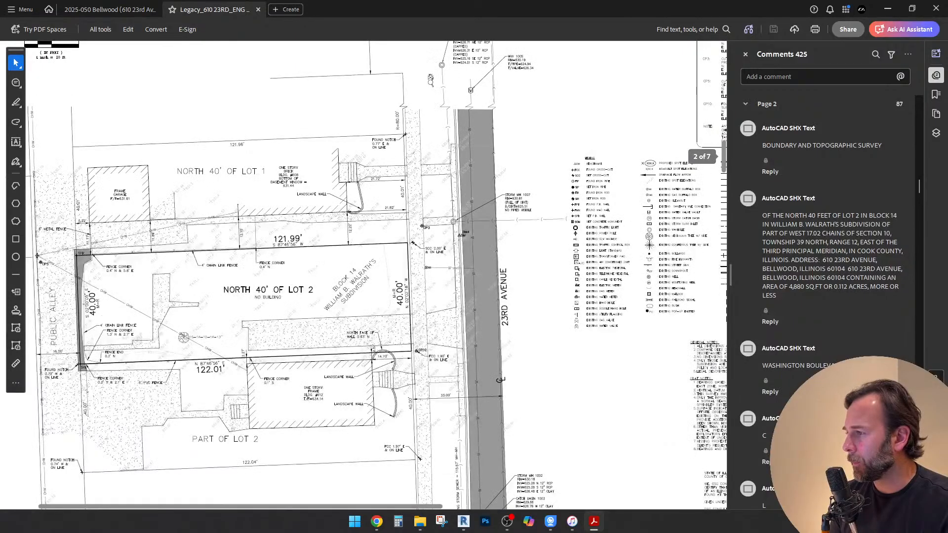
ctrl+scroll(160, 326, up, 1)
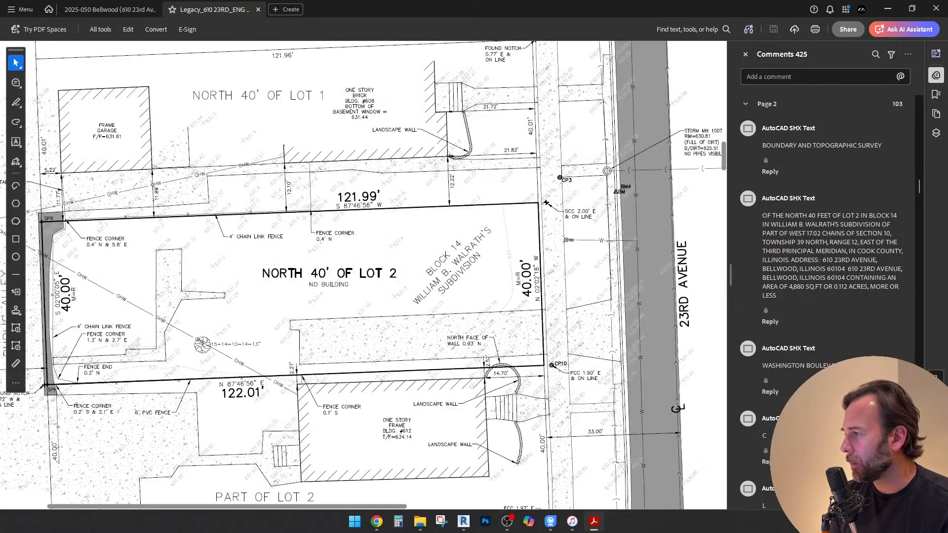
ctrl+scroll(109, 297, up, 1)
ctrl+scroll(109, 297, down, 1)
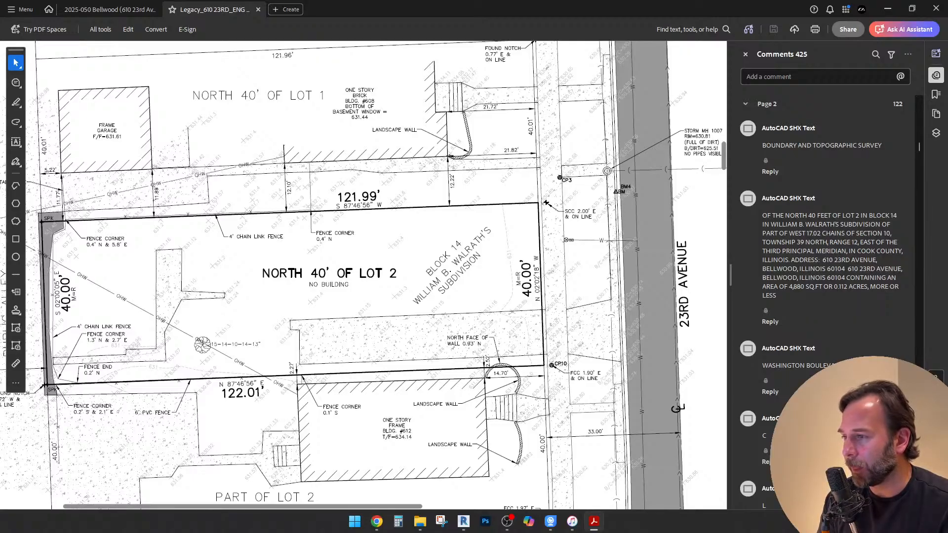
middle_drag(681, 247, 623, 262)
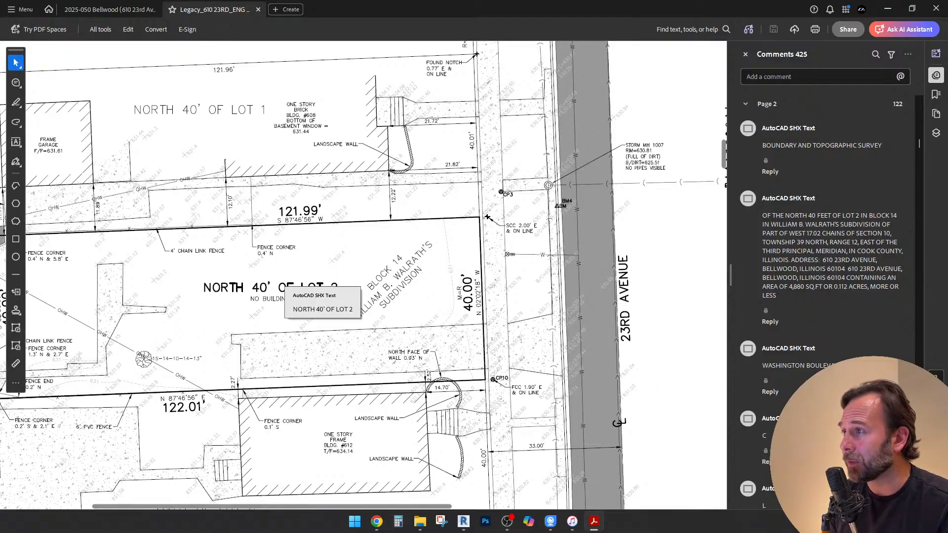
ctrl+scroll(287, 280, down, 2)
ctrl+scroll(248, 282, down, 2)
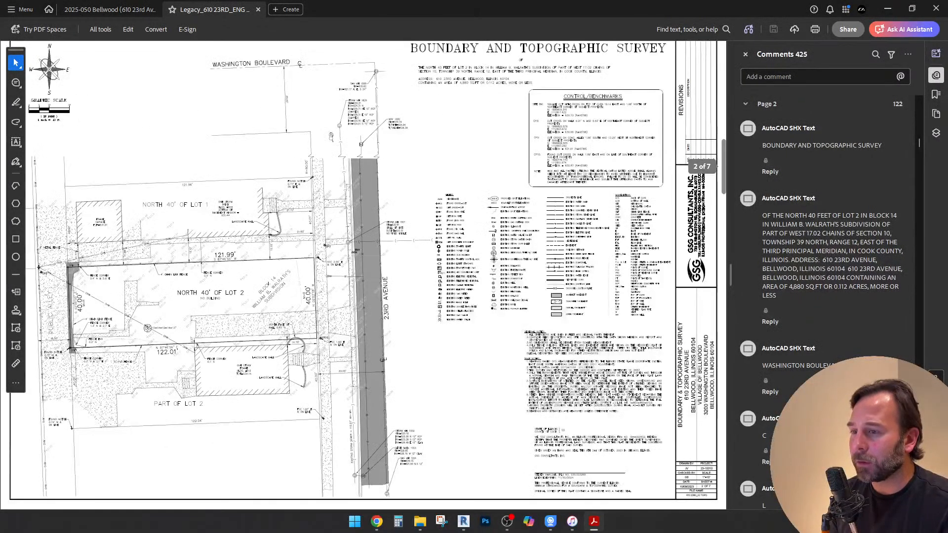
Look through the survey sheet's general notes, plat notes and legend for lot information
ctrl+scroll(447, 355, up, 3)
ctrl+scroll(611, 483, up, 1)
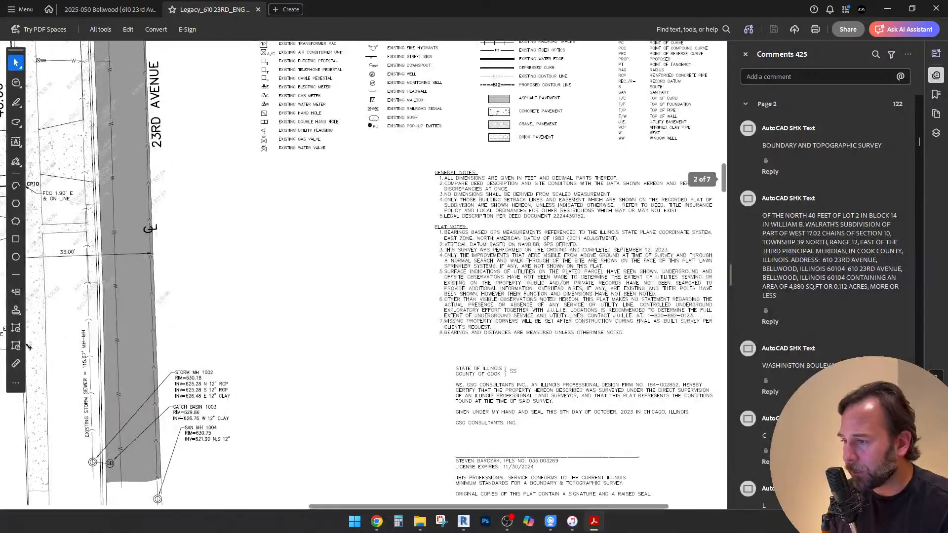
drag(572, 185, 527, 302)
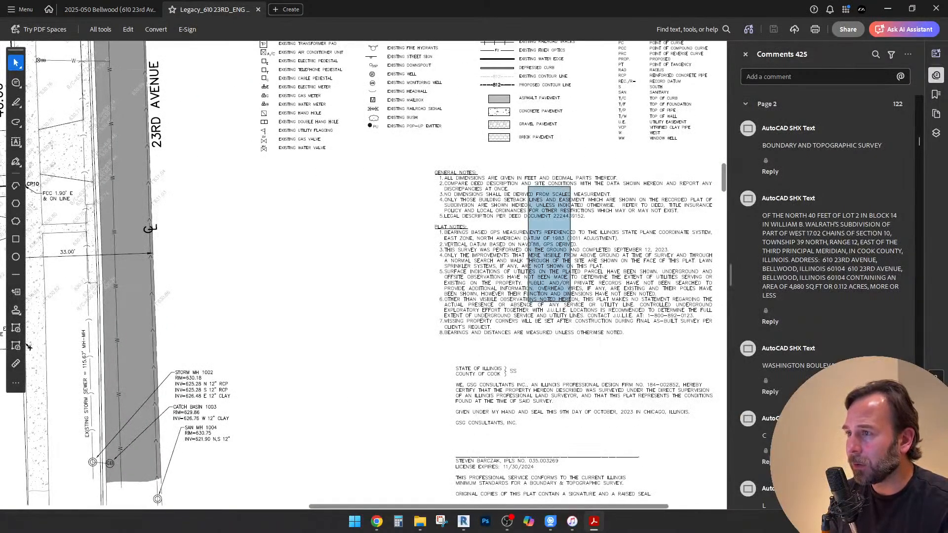
drag(568, 183, 451, 443)
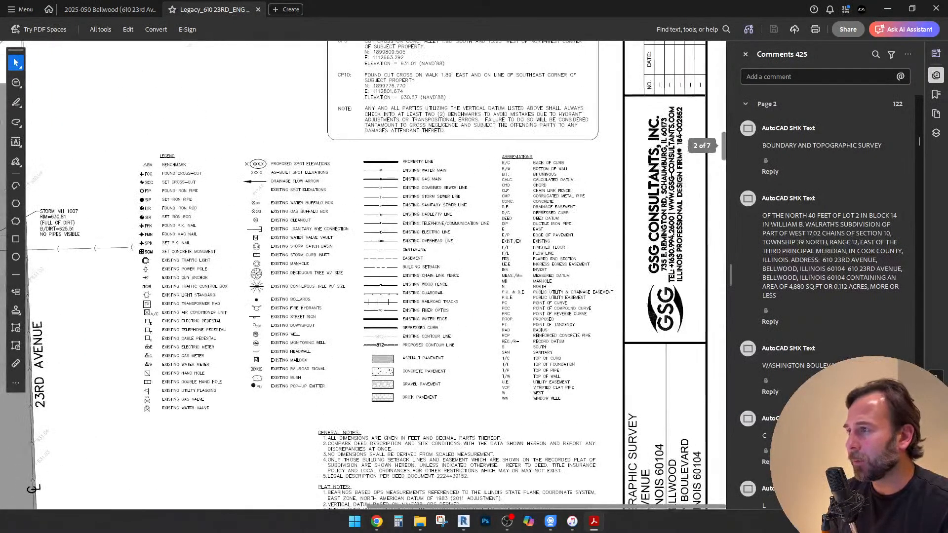
scroll(363, 274, up, 3)
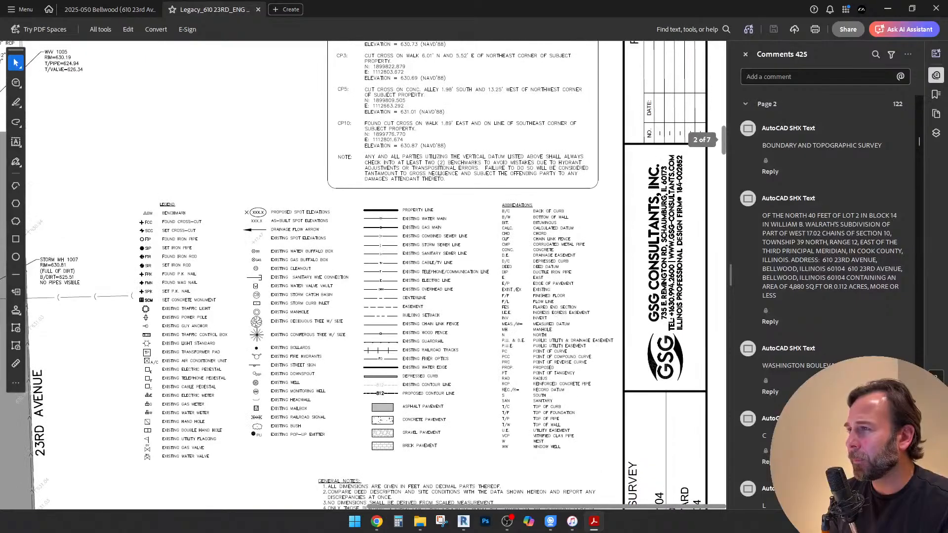
scroll(364, 275, up, 1)
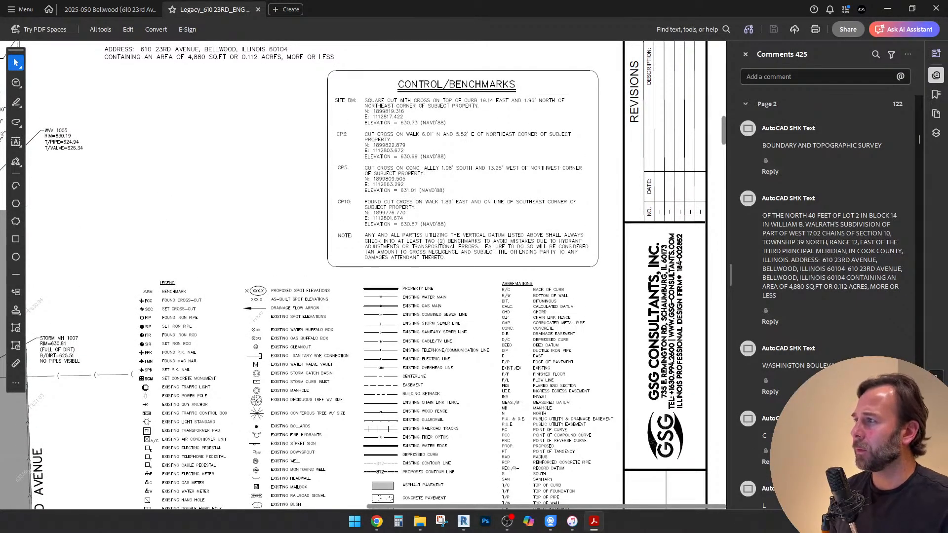
Select the legal description text under the survey title and read the lot area stated there
scroll(363, 275, up, 1)
scroll(364, 274, up, 3)
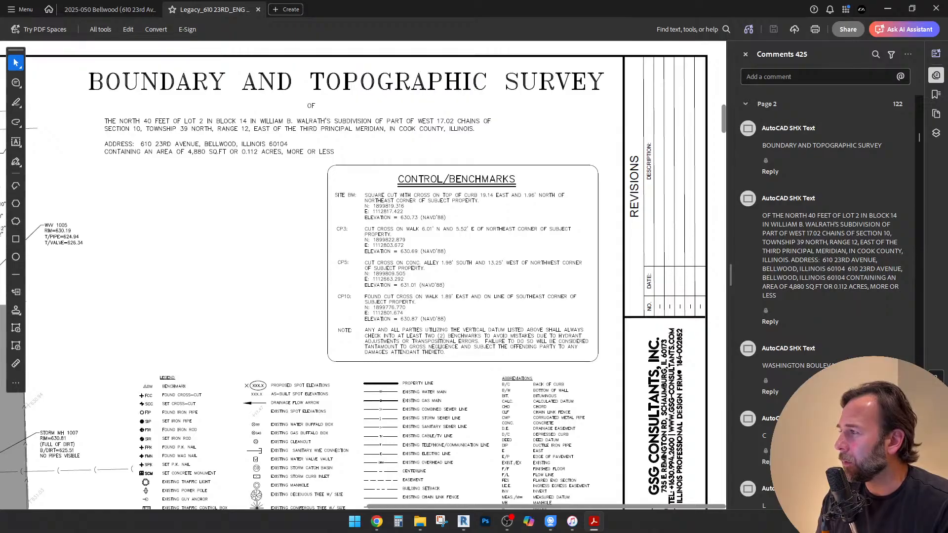
click(296, 143)
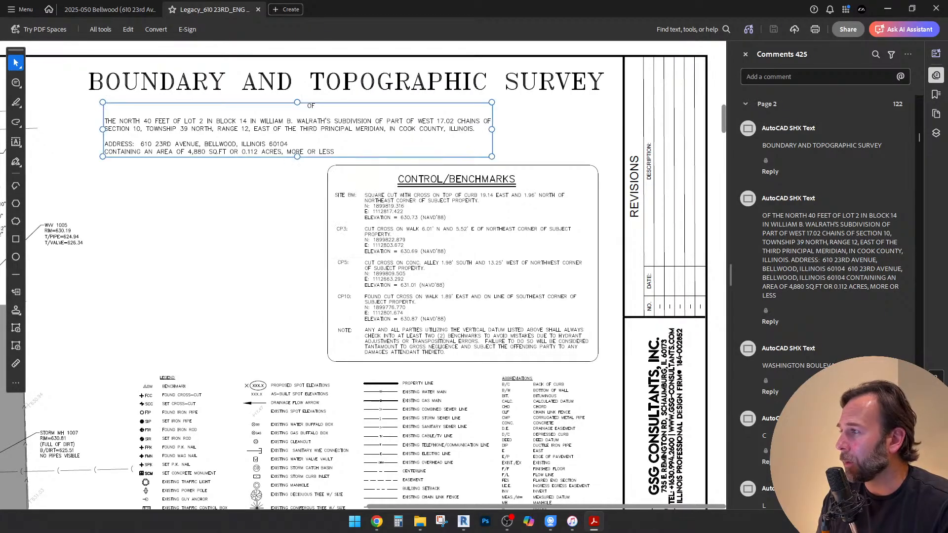
key(Escape)
click(297, 143)
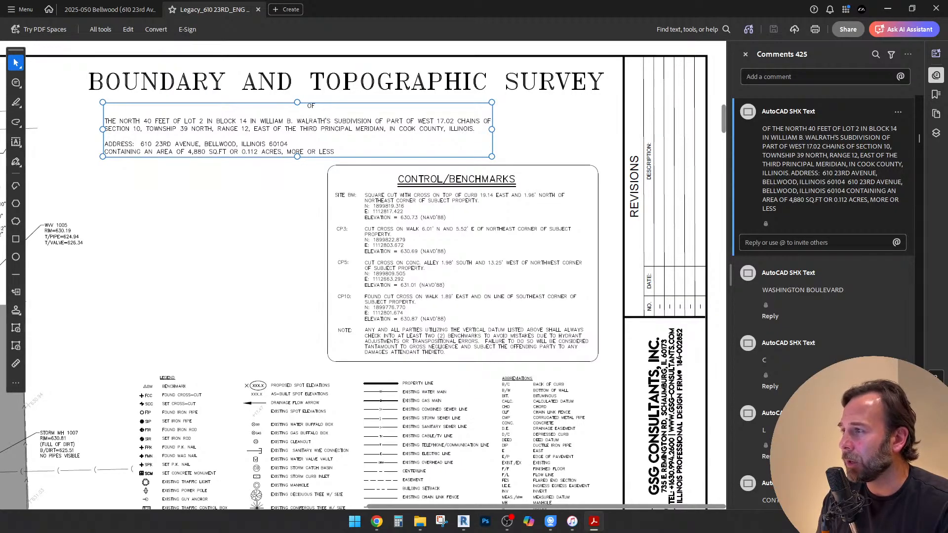
mouse_move(202, 152)
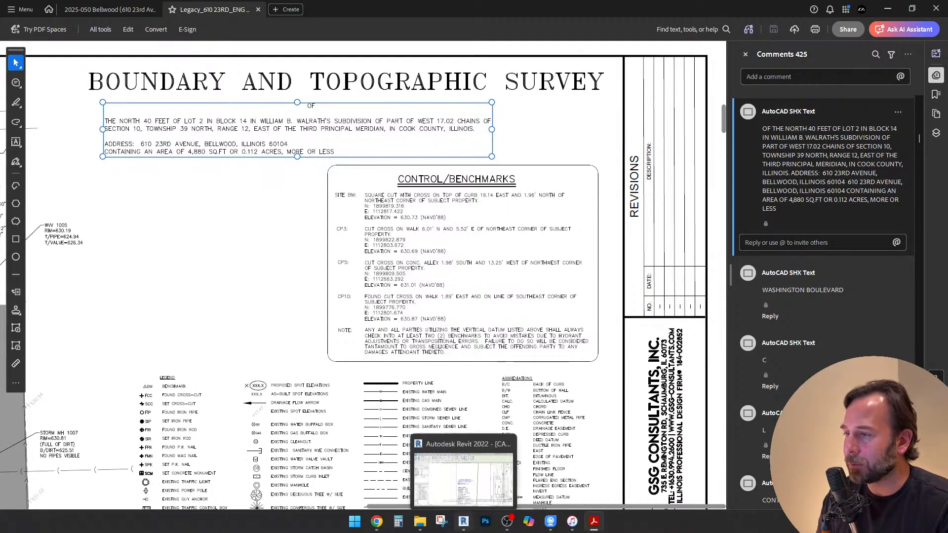
Switch to Revit and review the classification, ground coverage and gross floor area notes on sheet Z1.0
click(463, 522)
click(543, 371)
scroll(544, 370, up, 5)
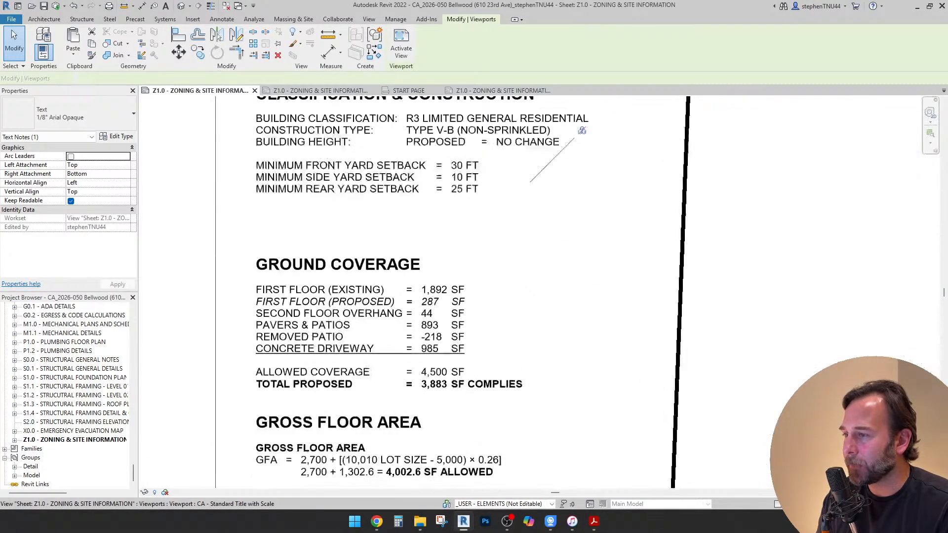
scroll(363, 316, down, 1)
middle_drag(363, 316, 364, 342)
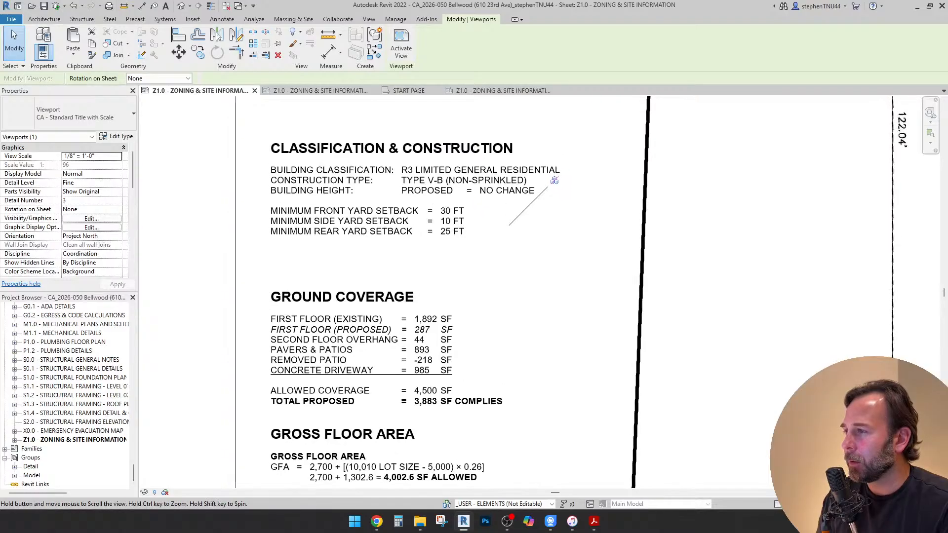
middle_drag(554, 180, 565, 70)
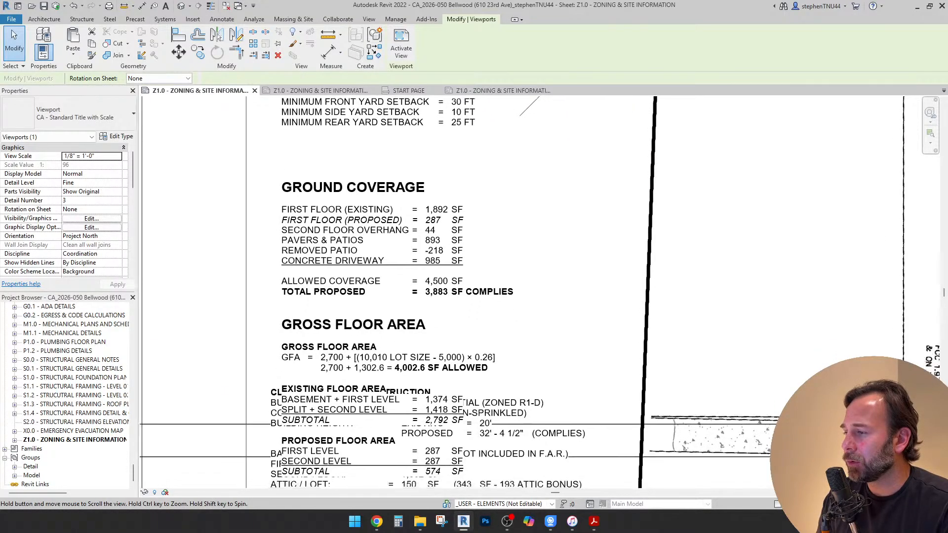
scroll(403, 230, down, 4)
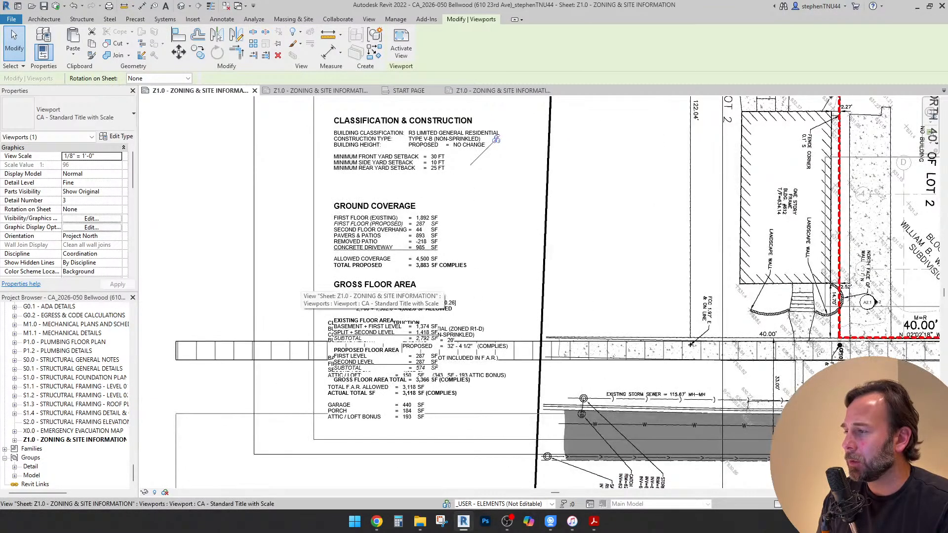
scroll(296, 289, down, 3)
scroll(565, 222, down, 2)
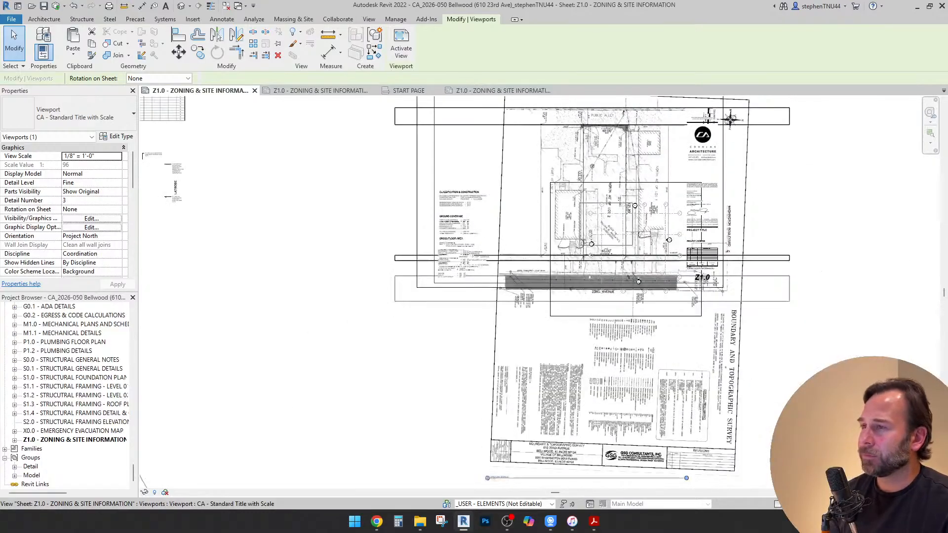
Activate the architectural site plan viewport and set the SITE_GROUND WORK workset to Hide in its visibility overrides
scroll(506, 206, down, 2)
double_click(772, 267)
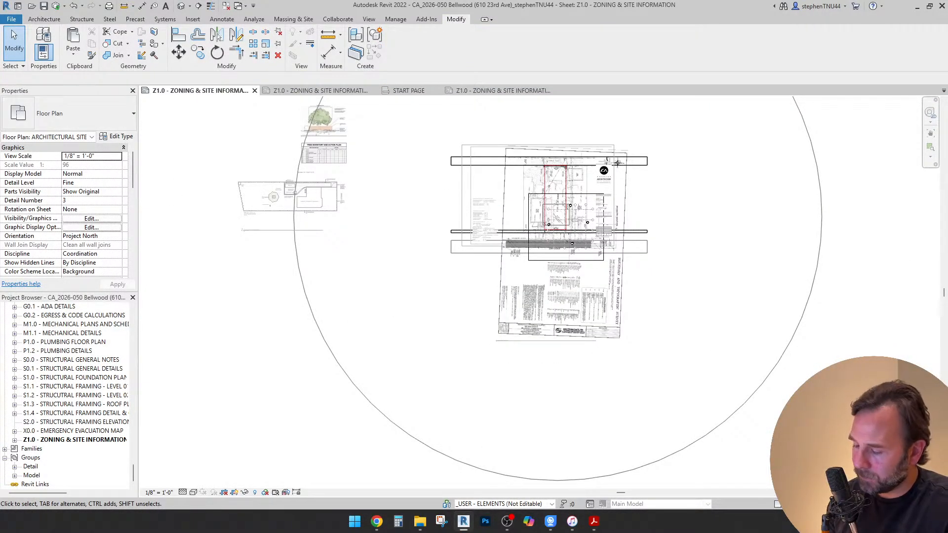
key(v)
key(g)
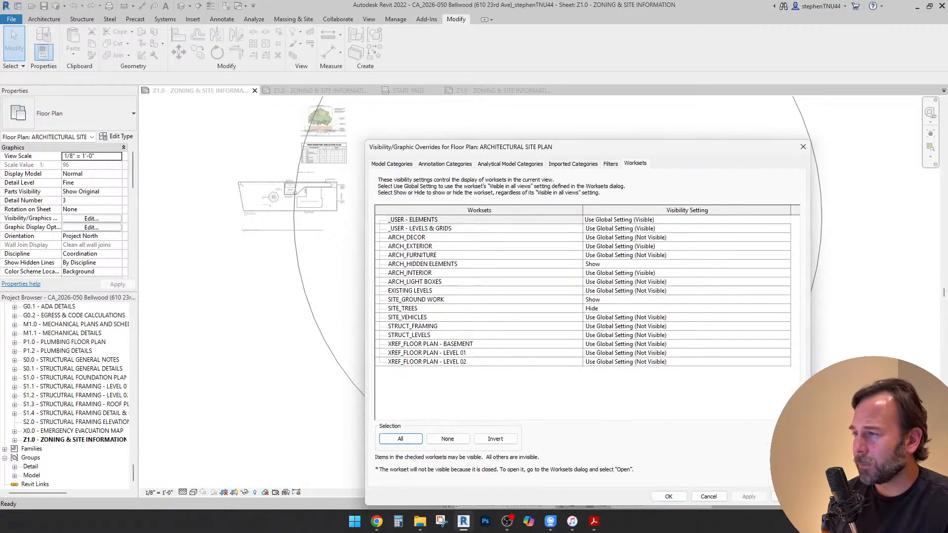
click(687, 300)
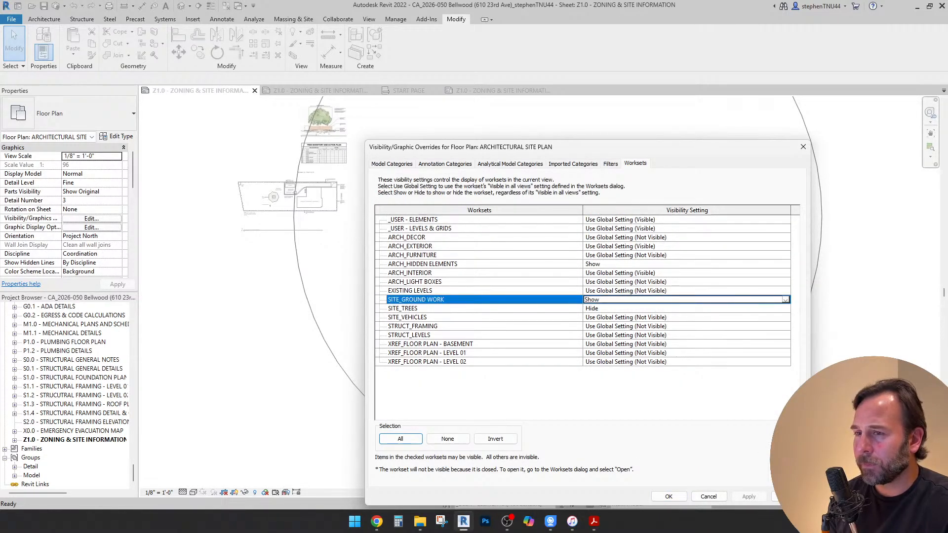
click(786, 300)
click(771, 316)
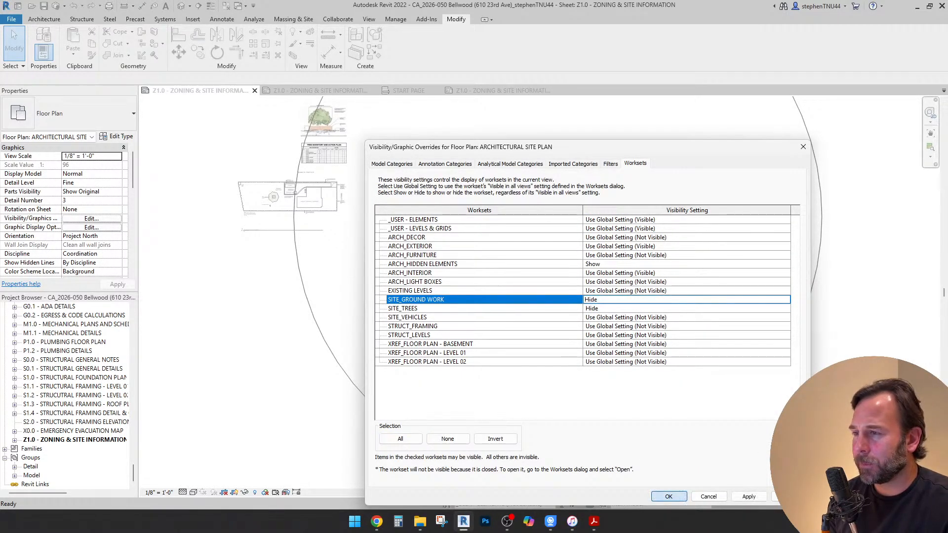
click(669, 497)
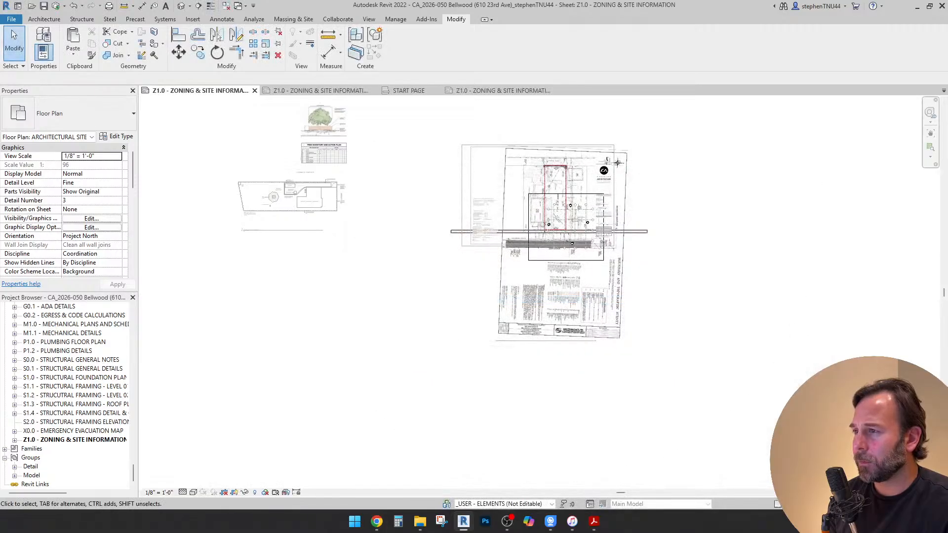
Assign the 5' grid sidewalk floor along 23rd Avenue to the SITE_GROUND WORK workset and deactivate the view
click(548, 233)
scroll(550, 240, up, 3)
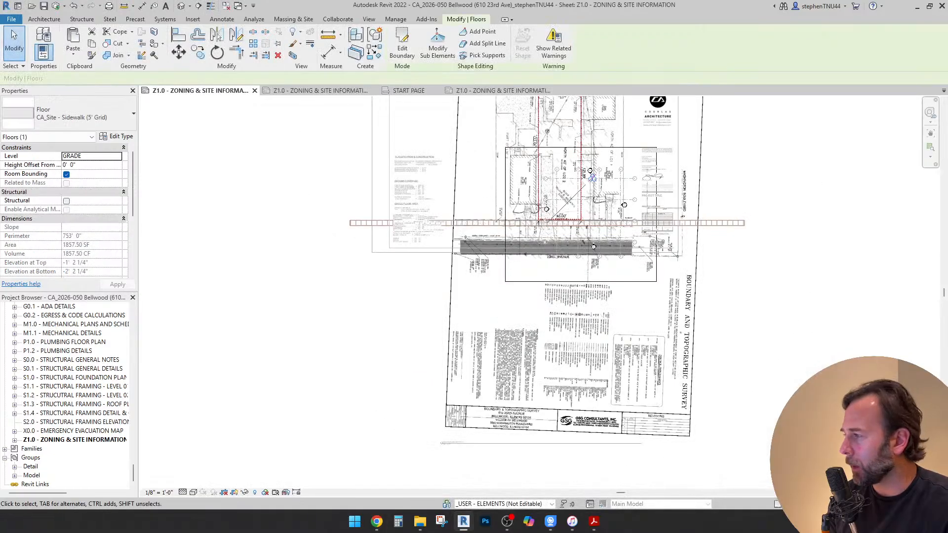
scroll(65, 207, down, 3)
click(89, 227)
click(117, 227)
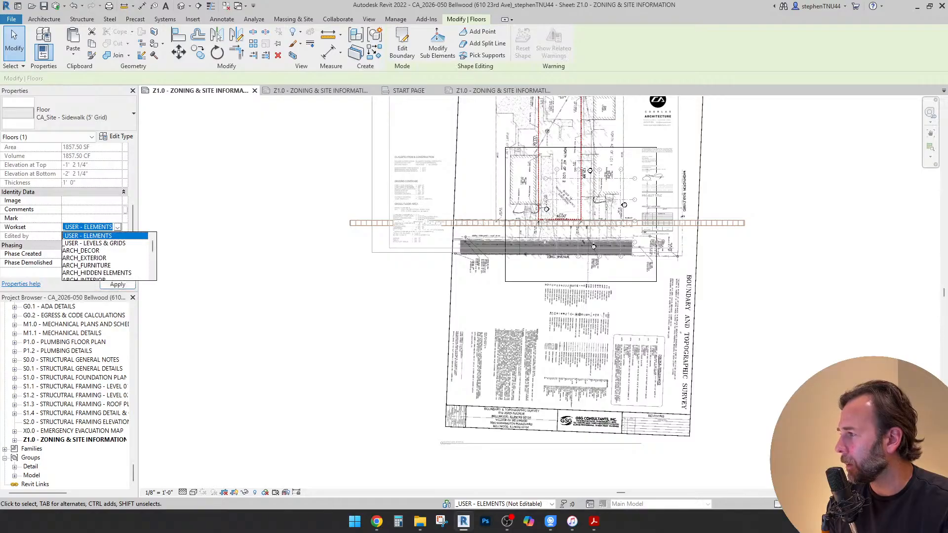
click(90, 258)
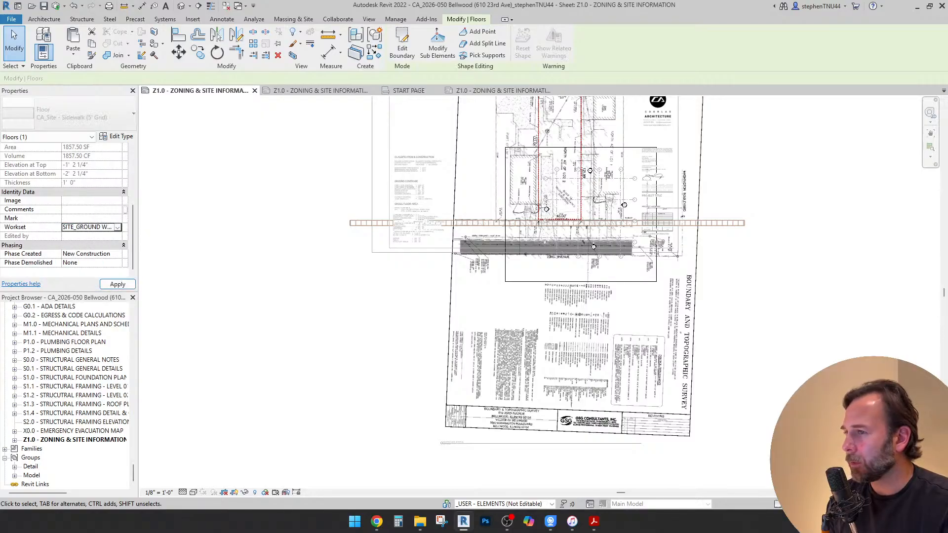
key(Escape)
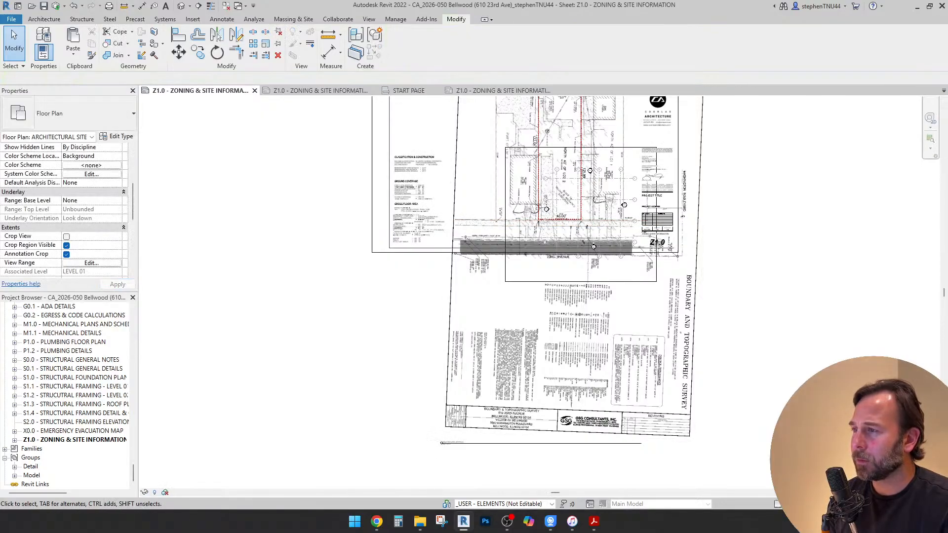
Delete the leftover text note that overlaps the gross floor area calculations on the sheet
scroll(376, 239, up, 3)
click(426, 192)
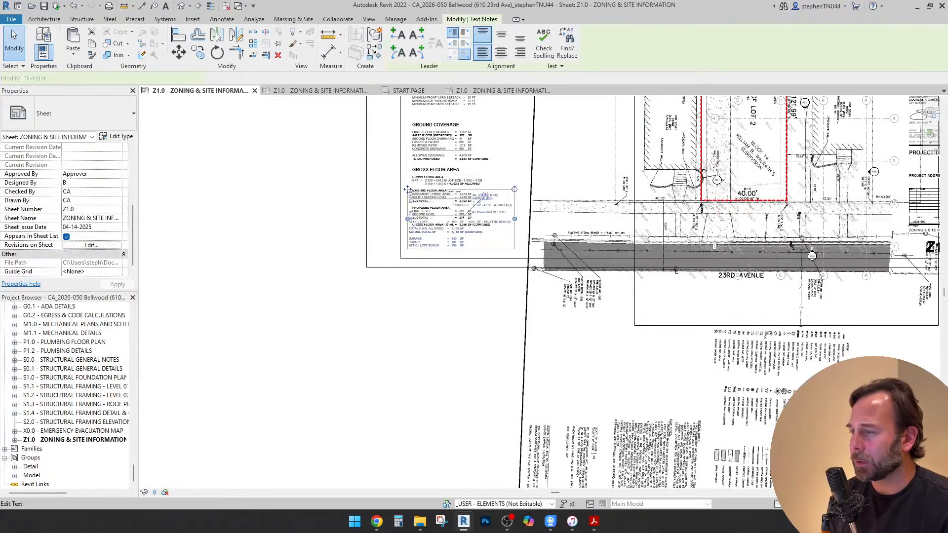
scroll(427, 192, up, 2)
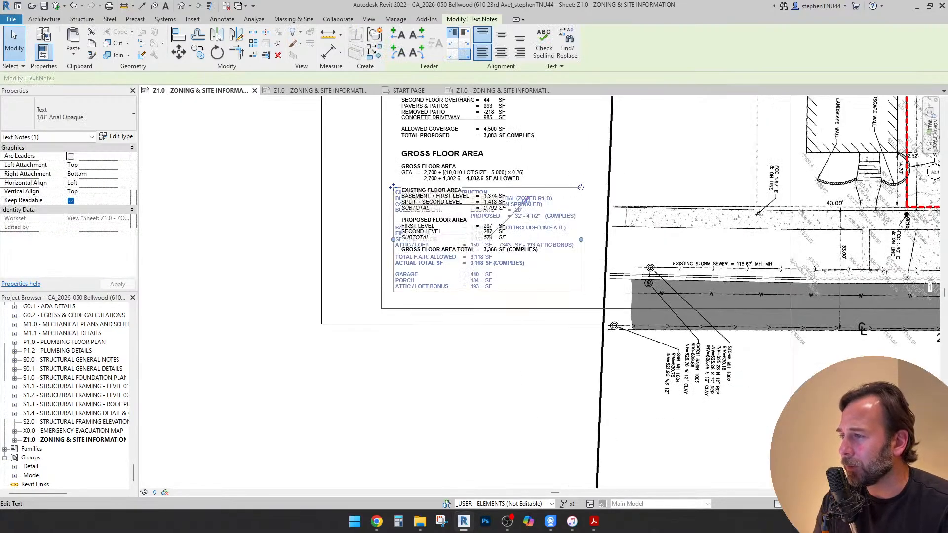
key(Escape)
scroll(758, 213, up, 1)
middle_drag(758, 213, 792, 295)
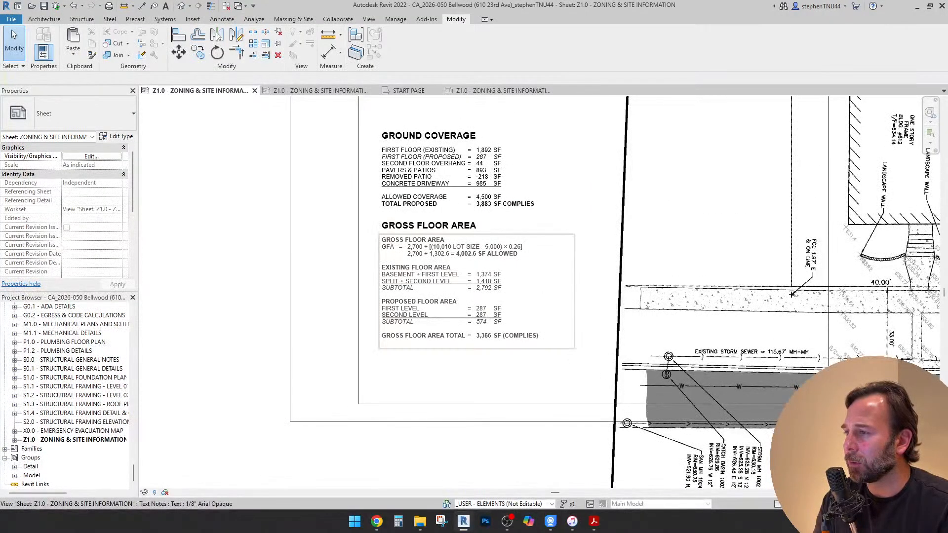
Open the gross floor area note and review its lot size formula, leaving the text as it is
scroll(436, 256, up, 2)
double_click(430, 239)
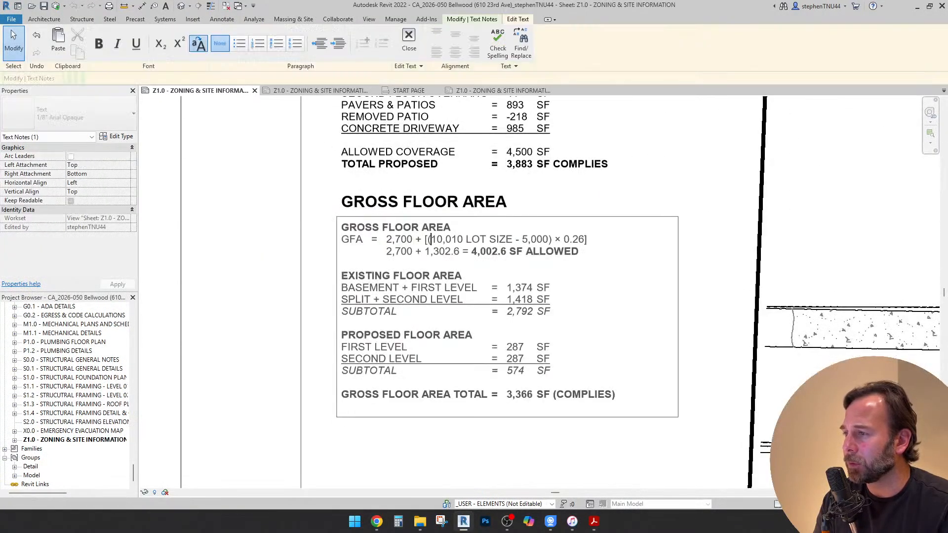
click(480, 239)
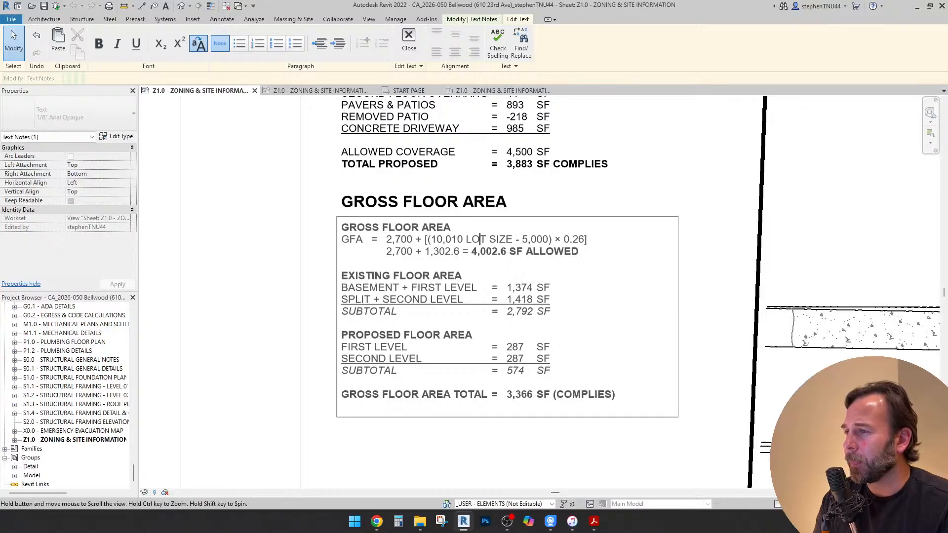
middle_drag(480, 239, 442, 480)
click(677, 395)
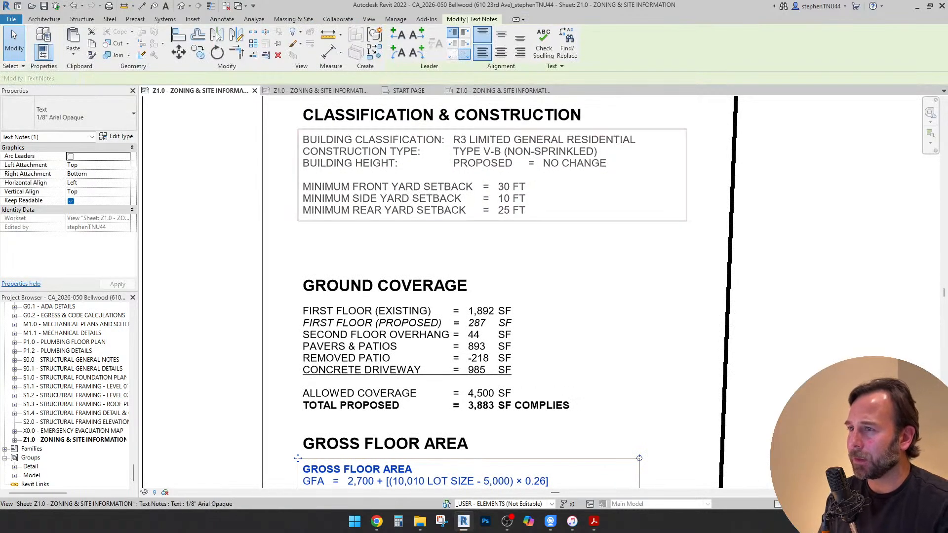
Add a "PROPERTY AREA: 4,880 SF" line below the building classification in the Classification & Construction note
double_click(438, 163)
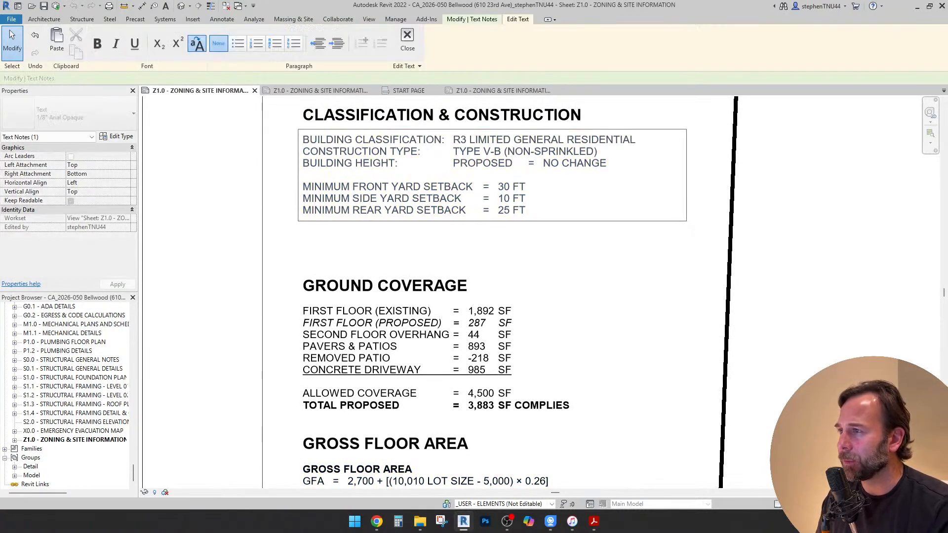
click(637, 140)
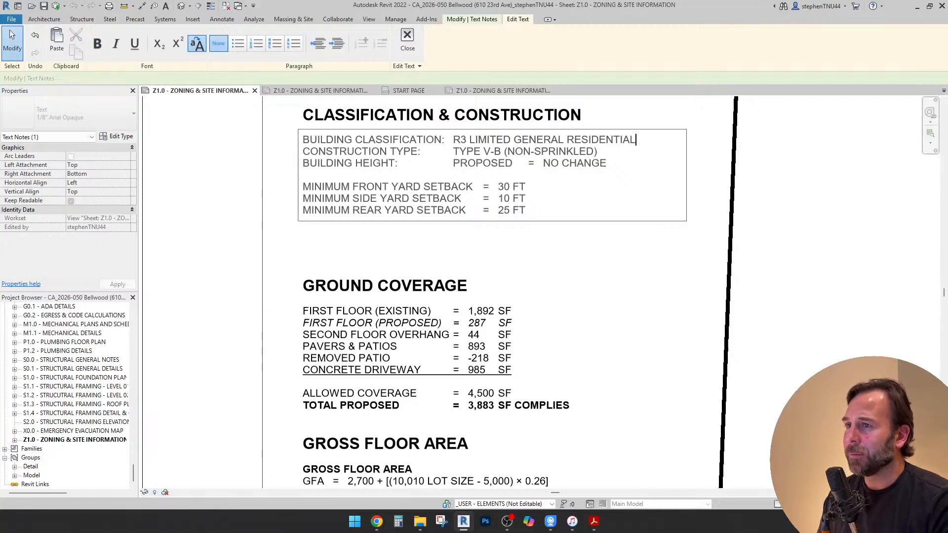
key(Return)
text(L)
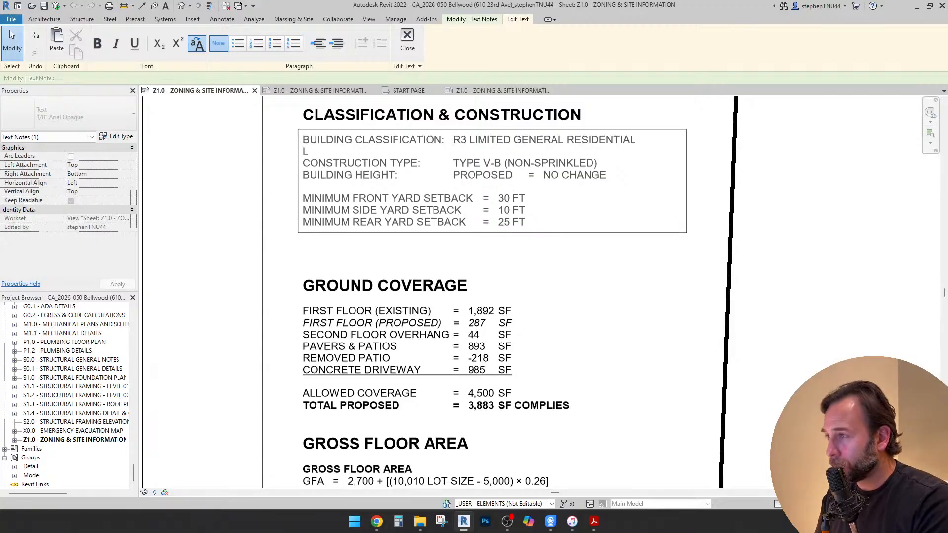
key(BackSpace)
text(PROP)
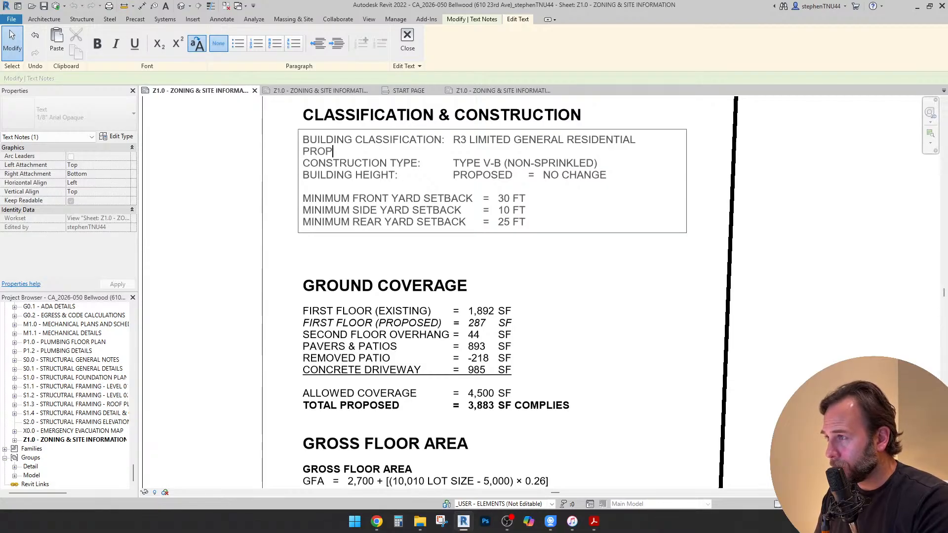
text(ERTY ARE)
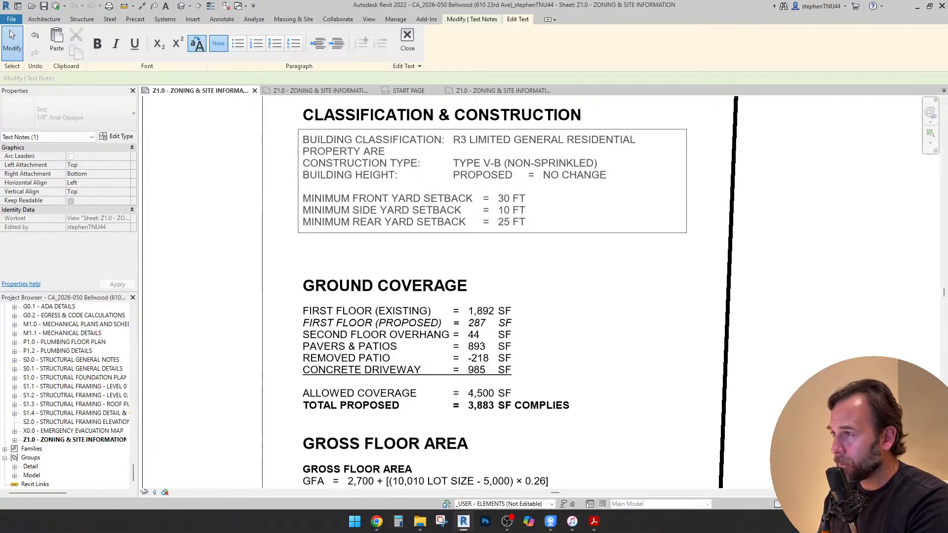
text(A:)
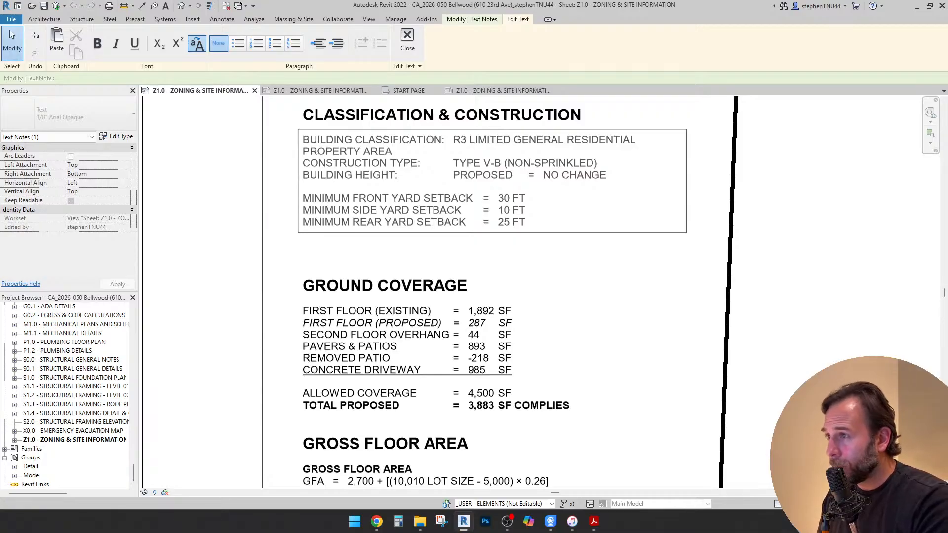
key(Tab)
key(Tab)
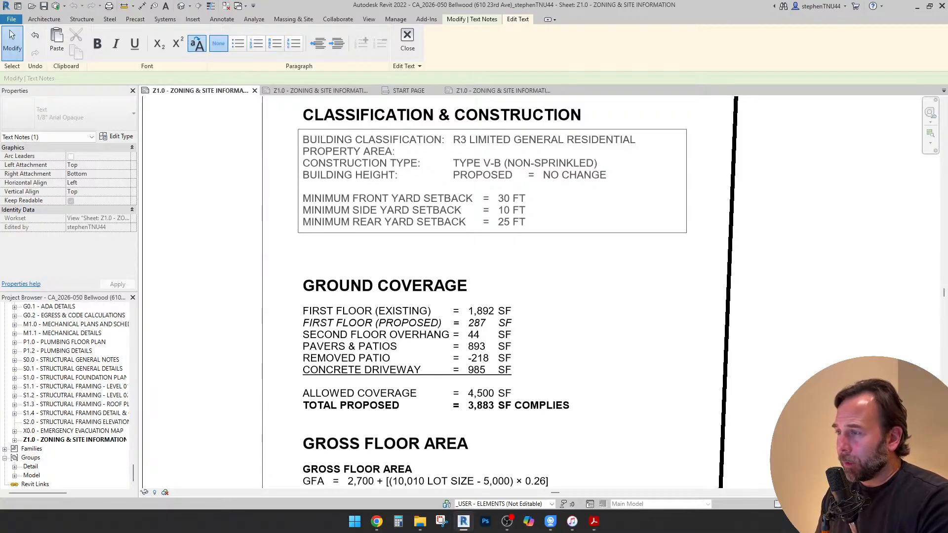
text(4,8)
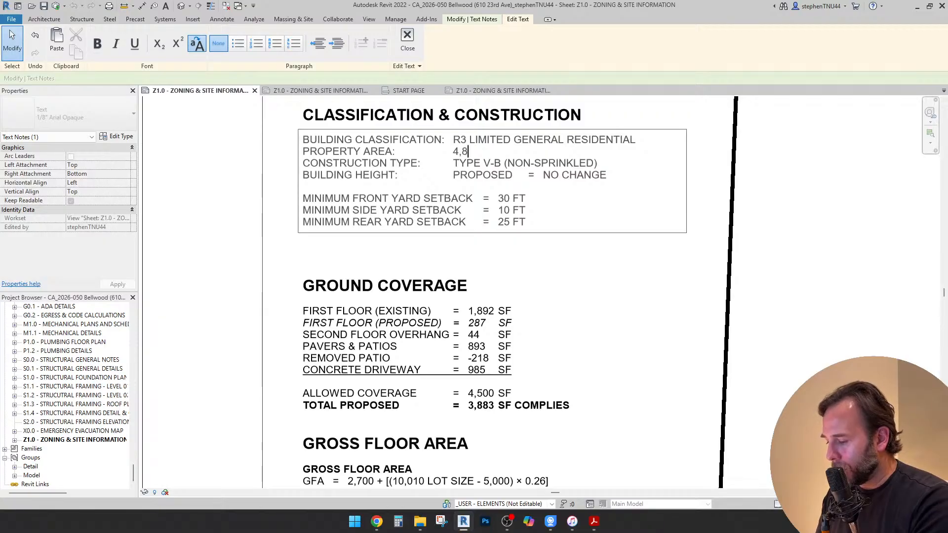
text(80 SF)
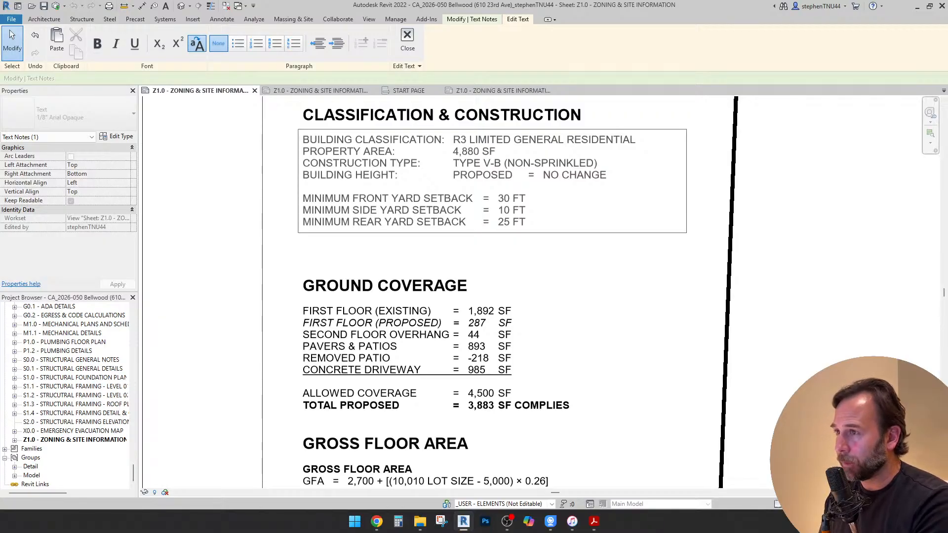
click(558, 326)
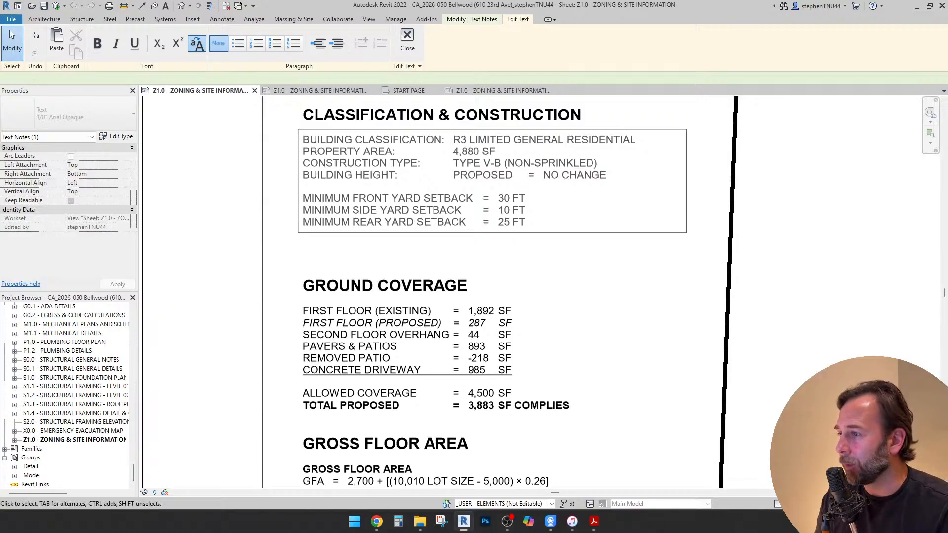
scroll(442, 318, down, 1)
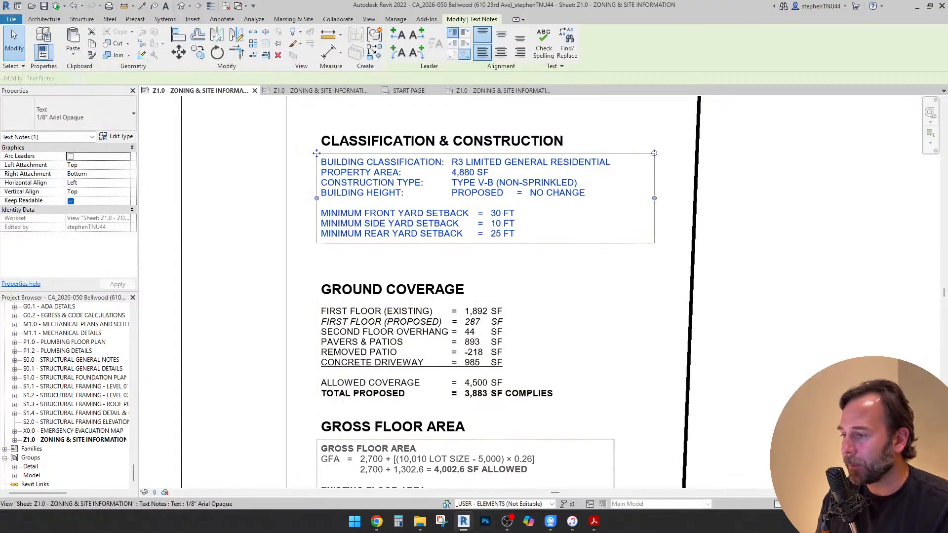
Switch to the Bellwood zoning code in Chrome and check the R3 minimum lot width and area for single-family detached dwellings
key(alt+Tab)
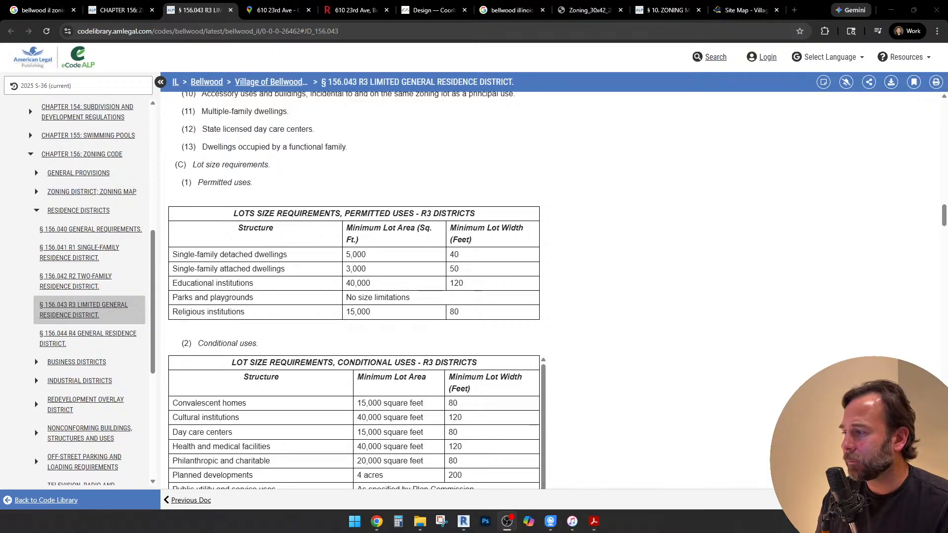
key(alt+Tab)
scroll(356, 291, down, 1)
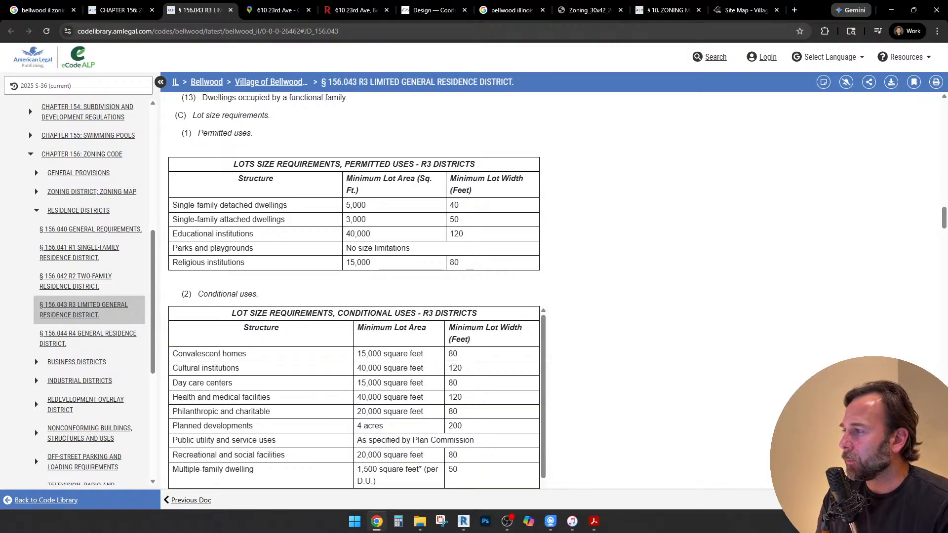
drag(172, 206, 288, 205)
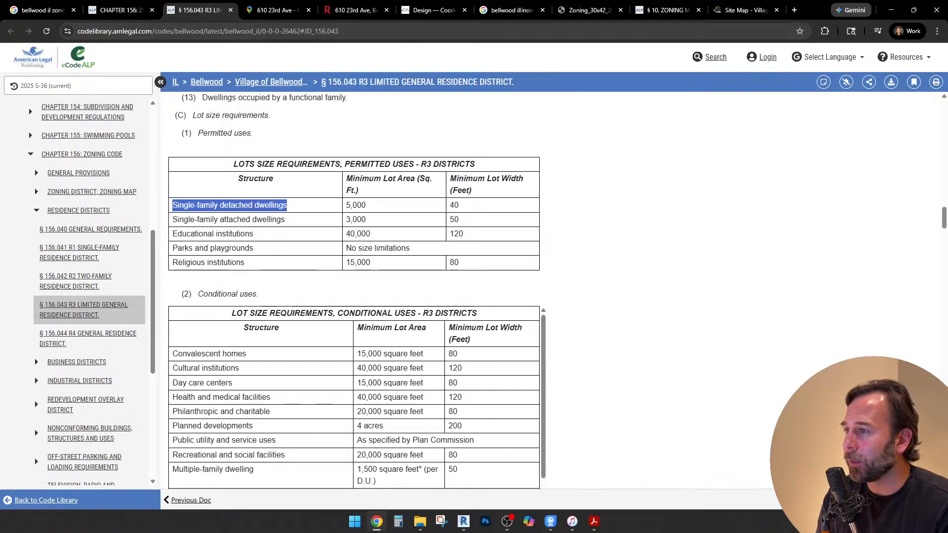
double_click(454, 206)
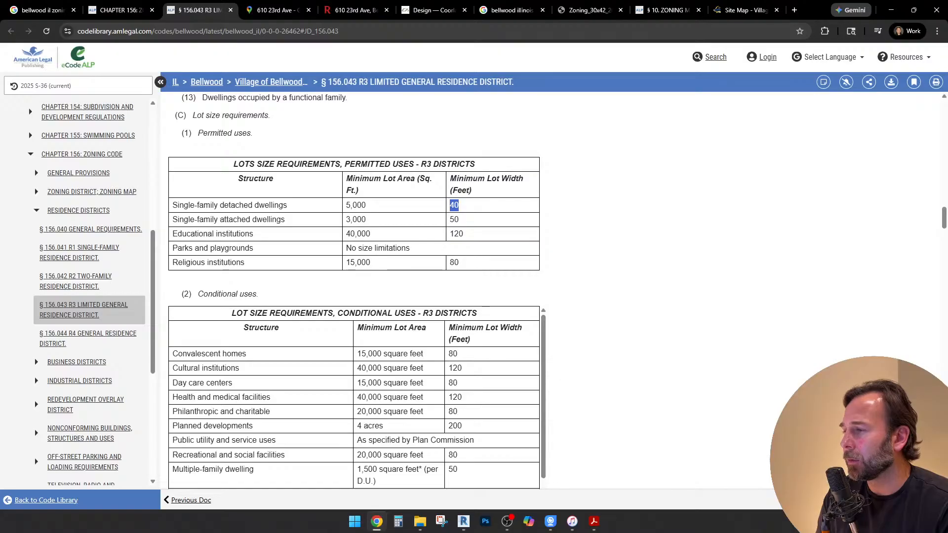
drag(346, 205, 367, 205)
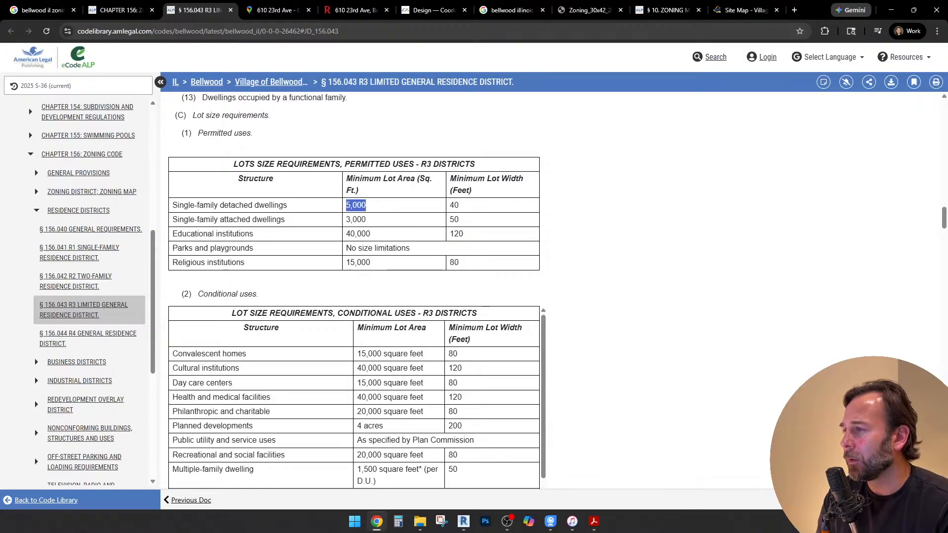
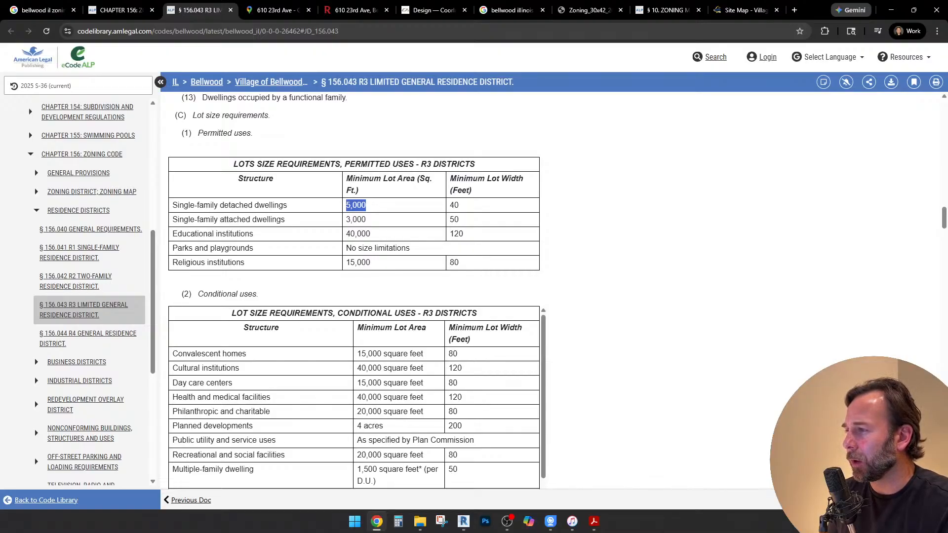
Check the minimum lot area and width for single-family detached dwellings in the R3 table, and switch to Revit's zoning sheet
click(356, 206)
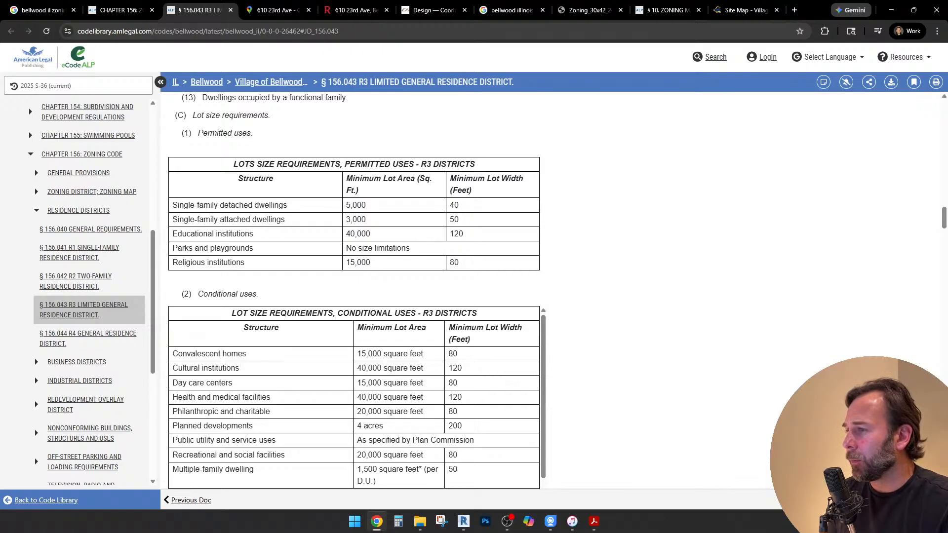
drag(459, 206, 449, 206)
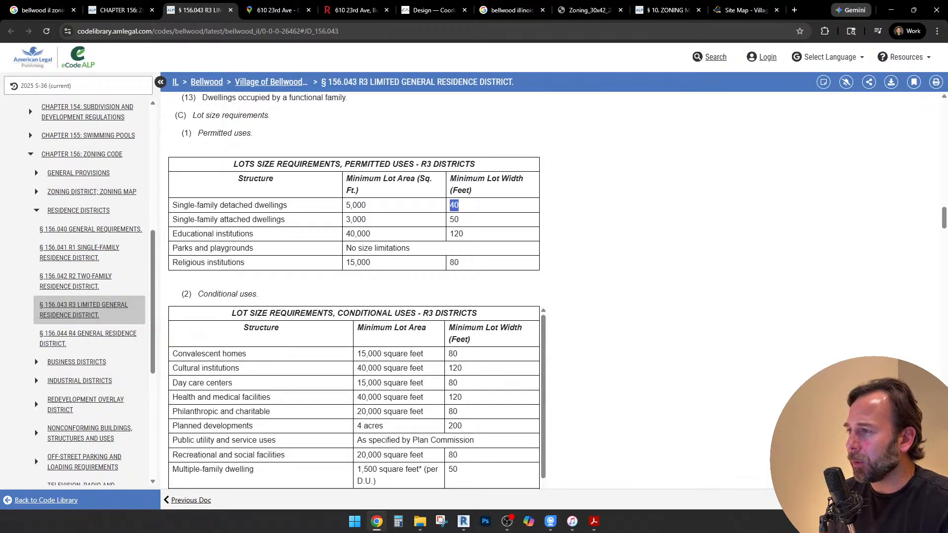
click(463, 522)
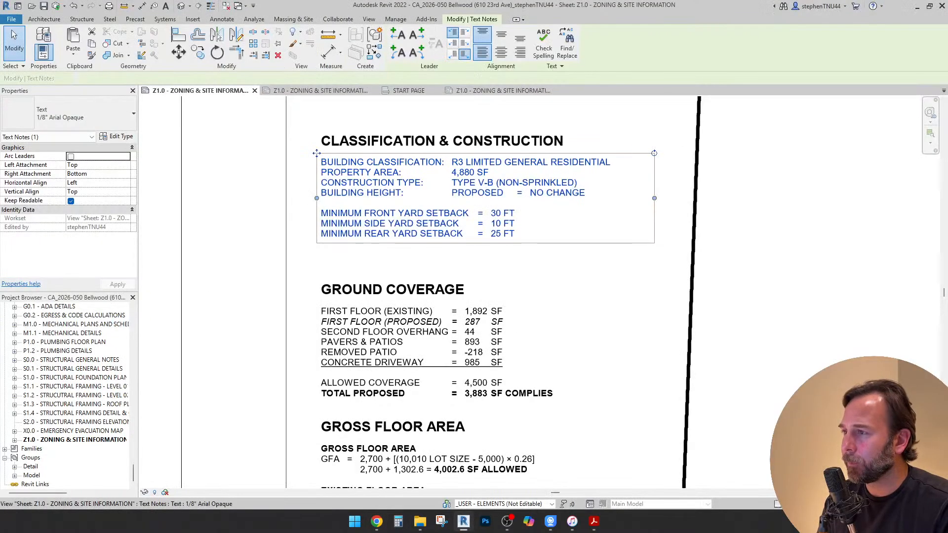
Add the line "MINIMUM LOT WIDTH: 40 FT (COMPLIES)" below the property area in the Classification & Construction text note
double_click(317, 154)
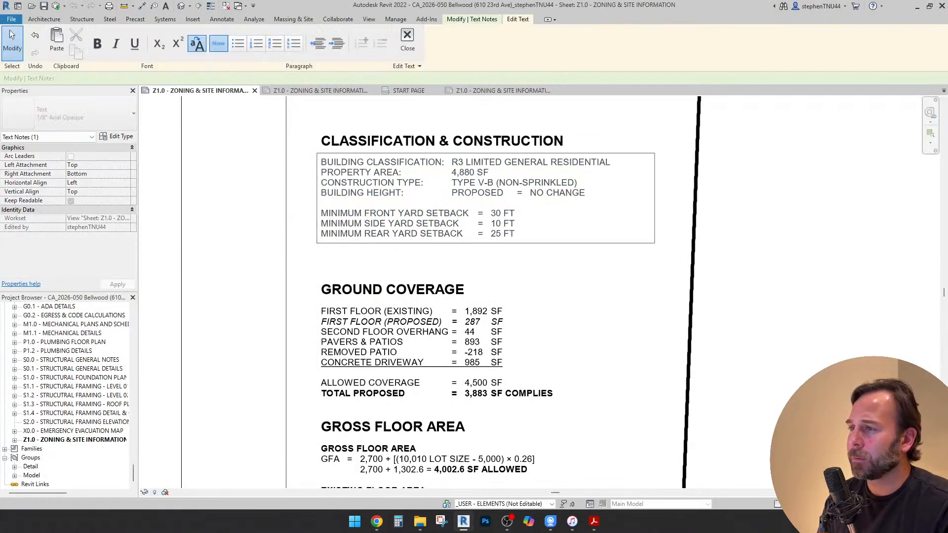
key(Return)
text(M)
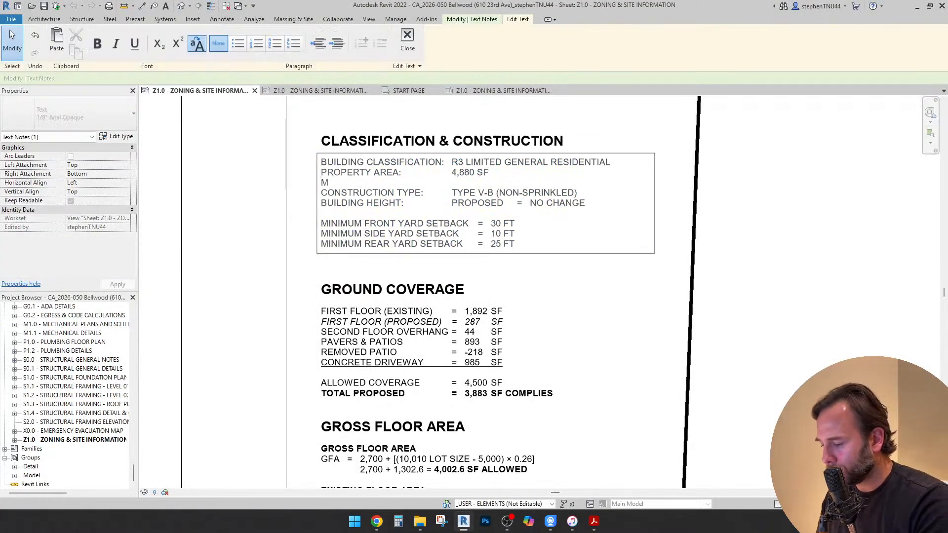
text(INIMUM LOT W)
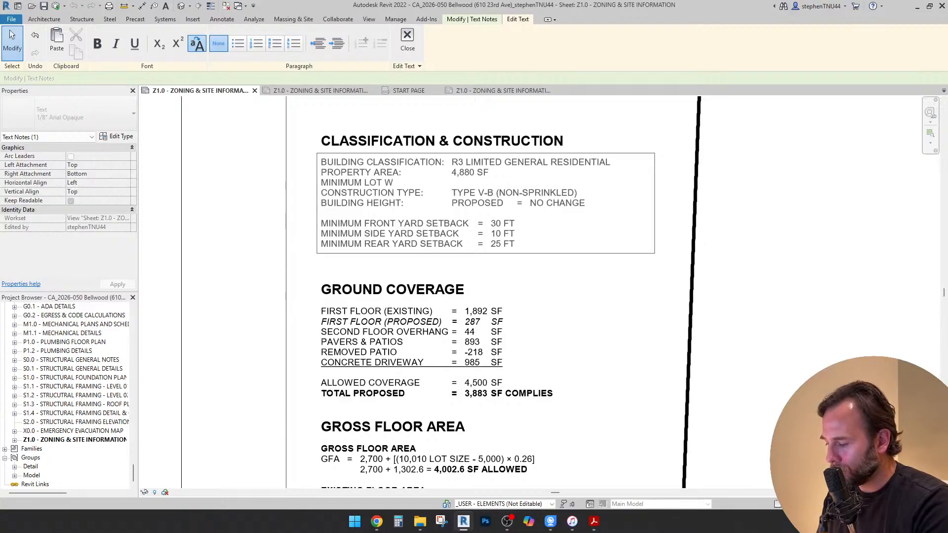
text(IDTH)
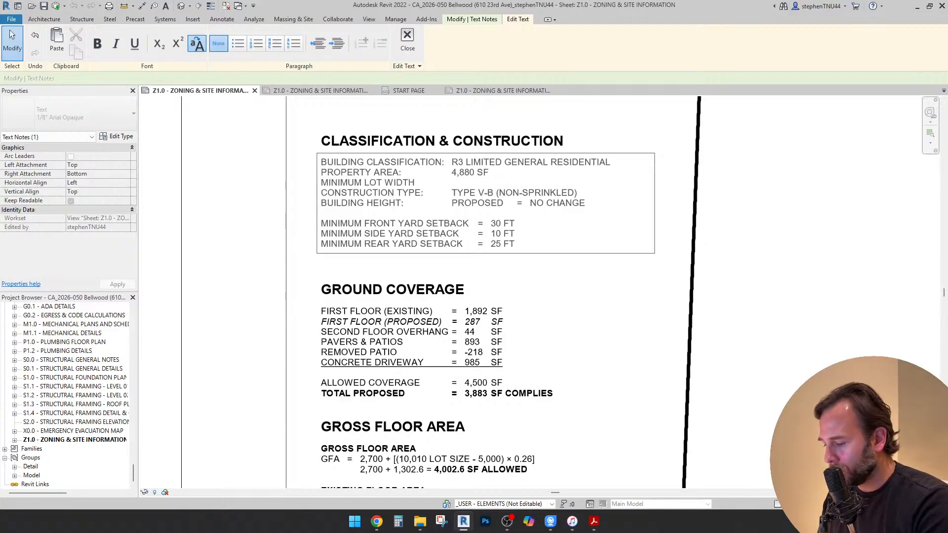
text(:)
key(Tab)
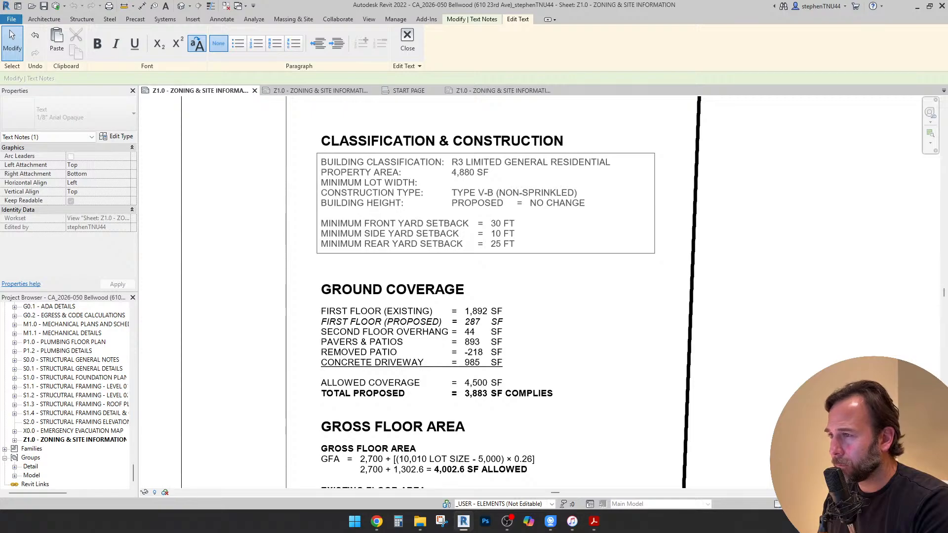
text(40)
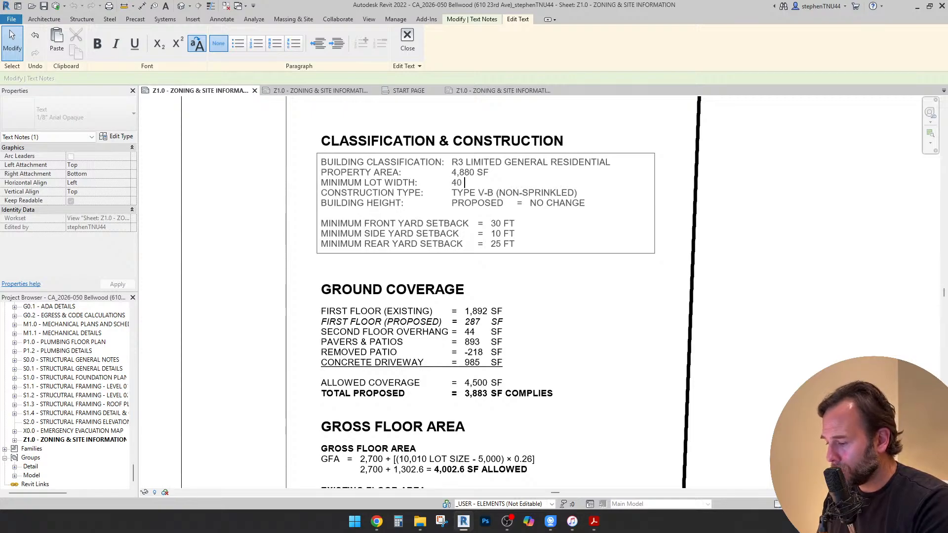
text((C)
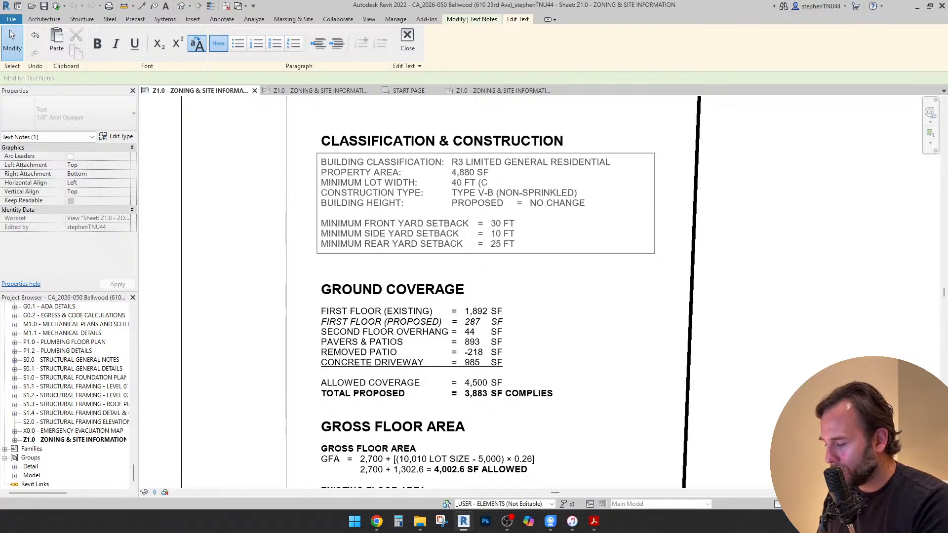
text(OMPLIES))
Add the line "MINIMUM LOT AREA: 5,000 SF (DOES NOT COMPLY)" below the minimum lot width line
key(Return)
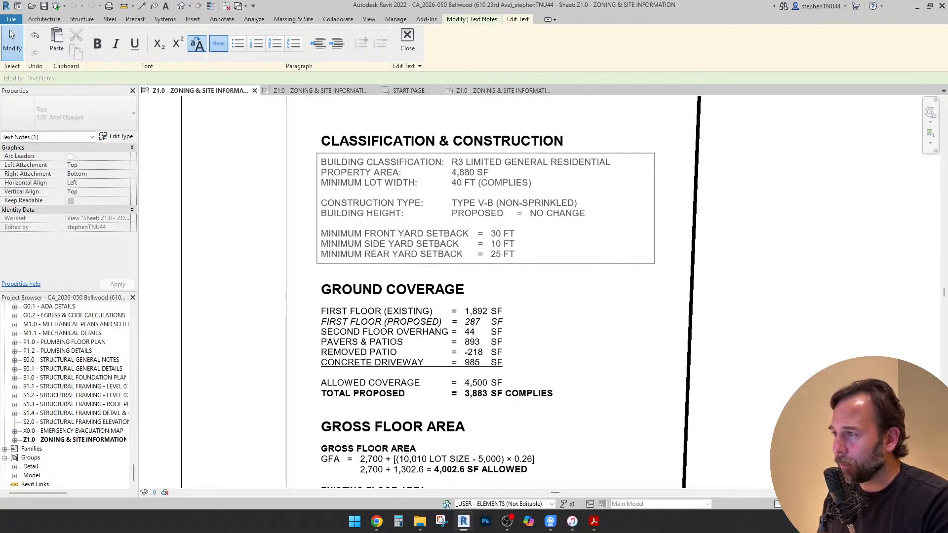
text(MIN)
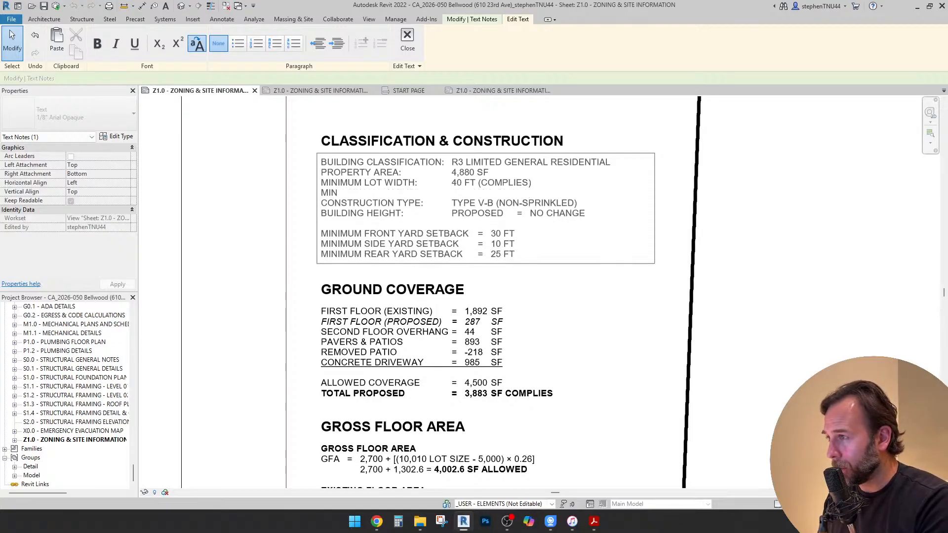
text(IMUM L)
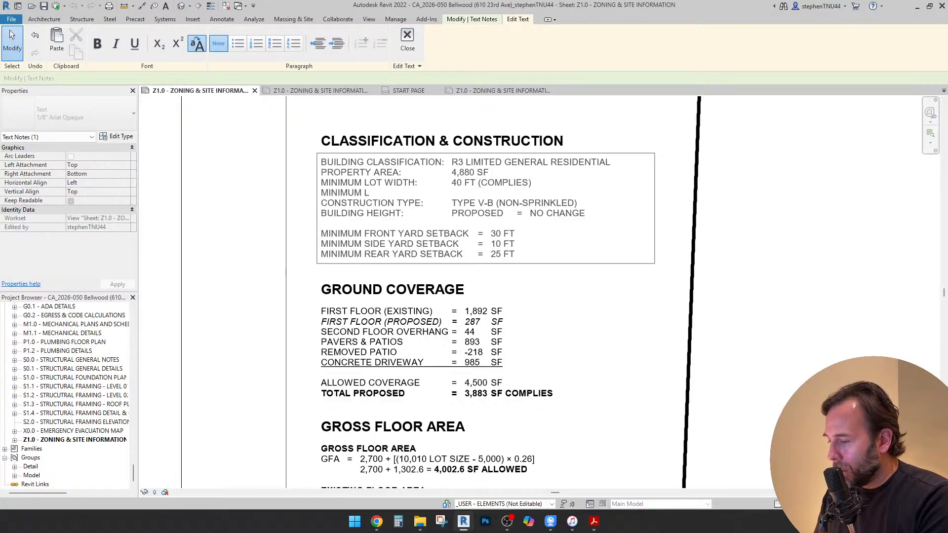
text(OTA)
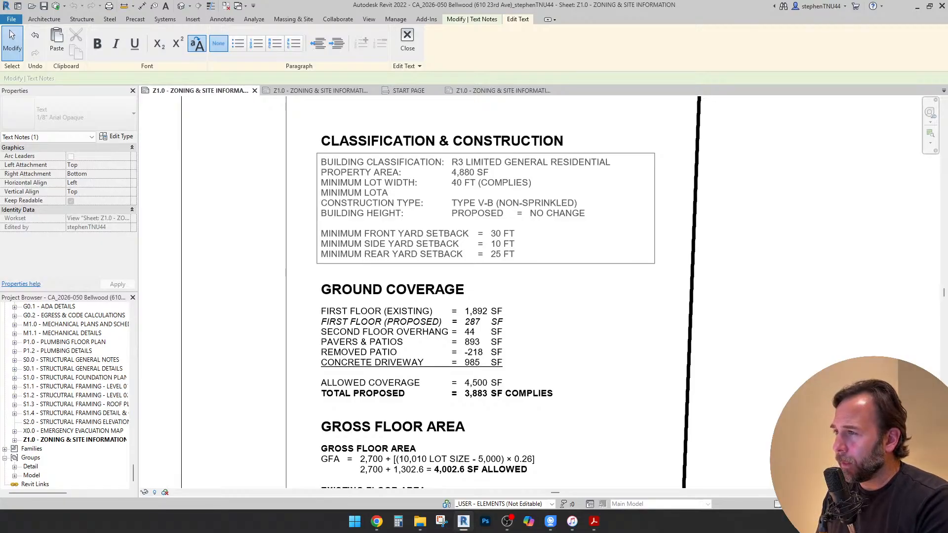
key(BackSpace)
text(AR)
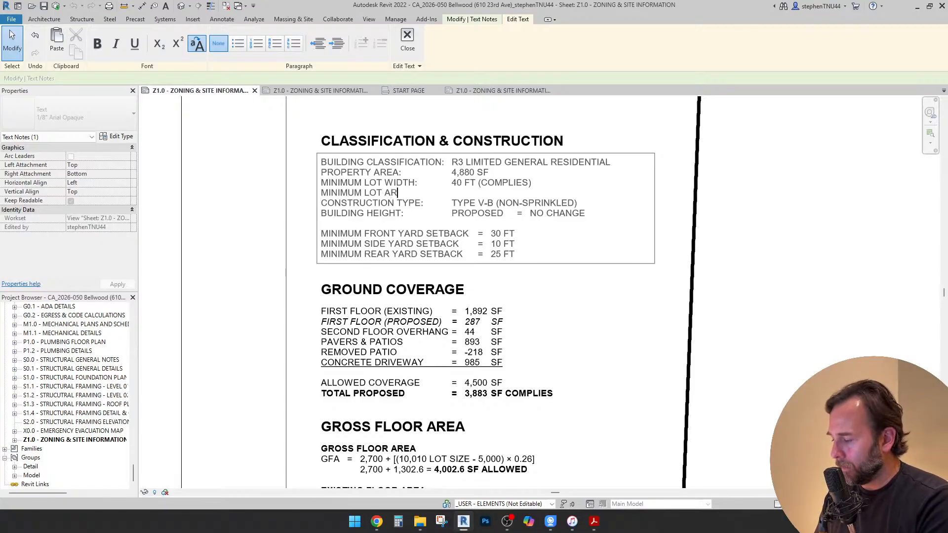
text(EA:	)
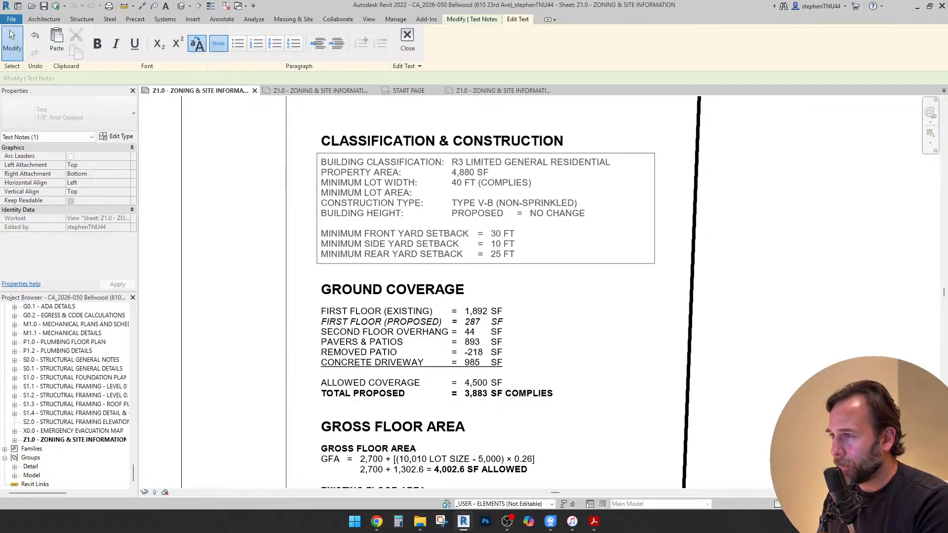
text(5)
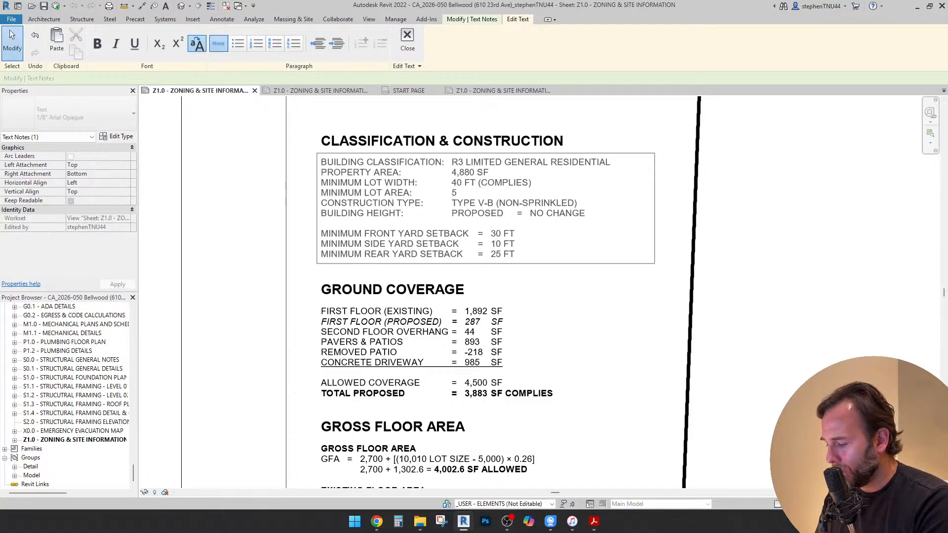
text(,000 SF)
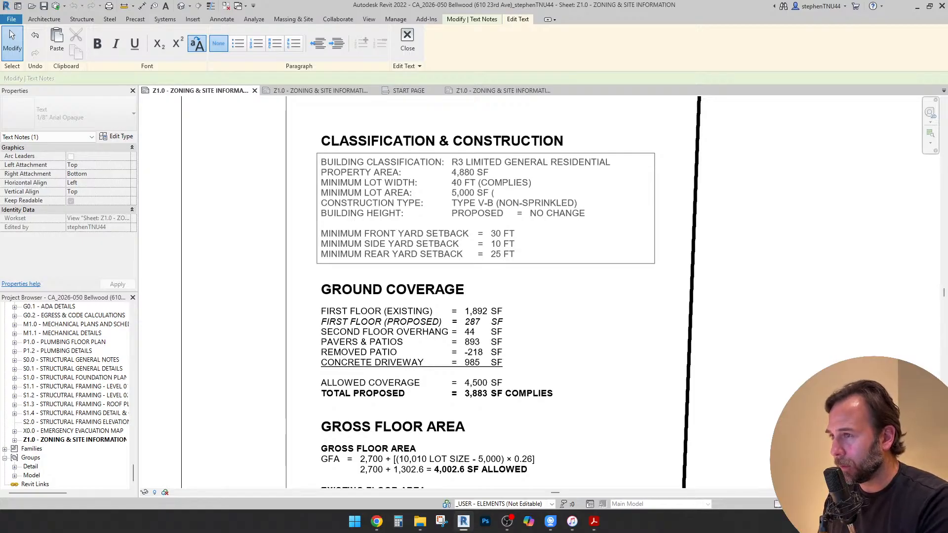
text( (DOES )
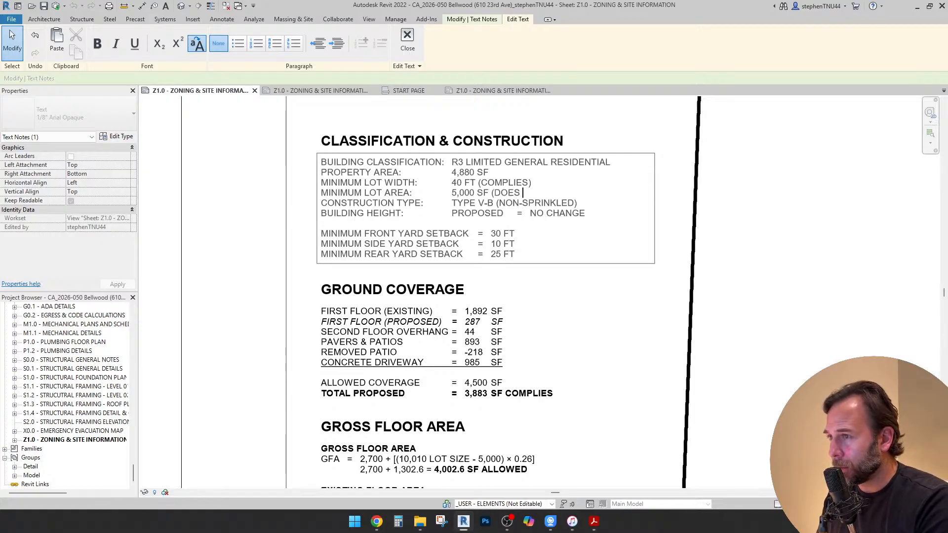
text(NOT COMPLY)
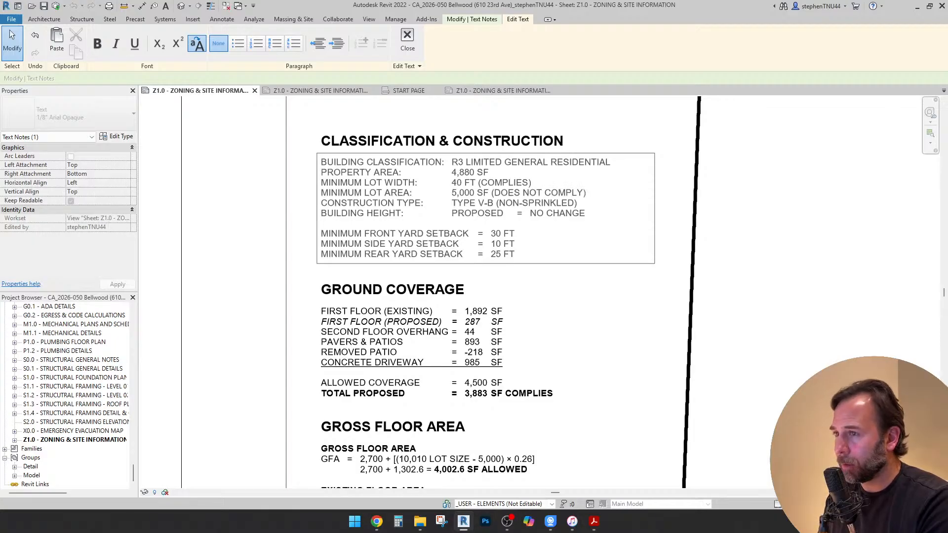
Move the property area line below the minimum lot area line, leaving a blank line before the construction type
drag(489, 173, 321, 172)
key(ctrl+c)
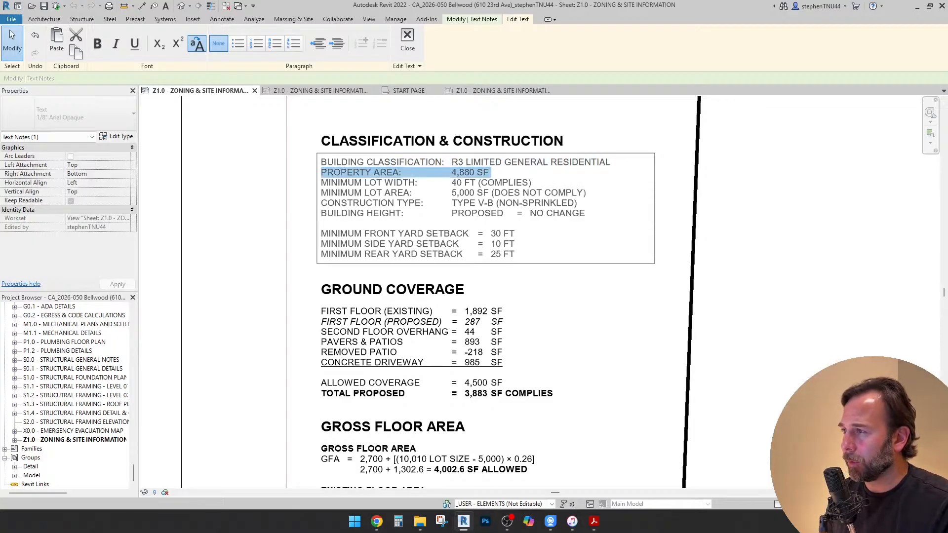
key(Delete)
key(Delete)
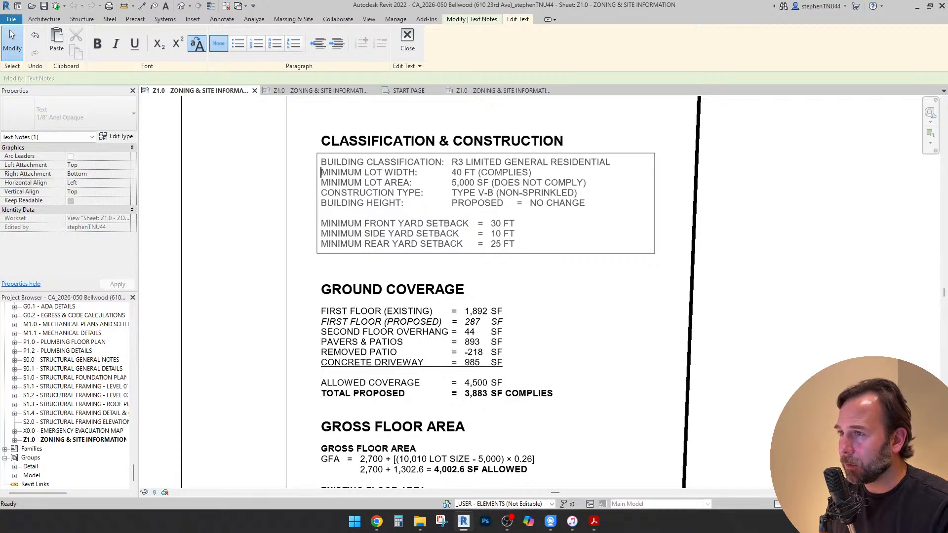
key(Return)
key(ctrl+v)
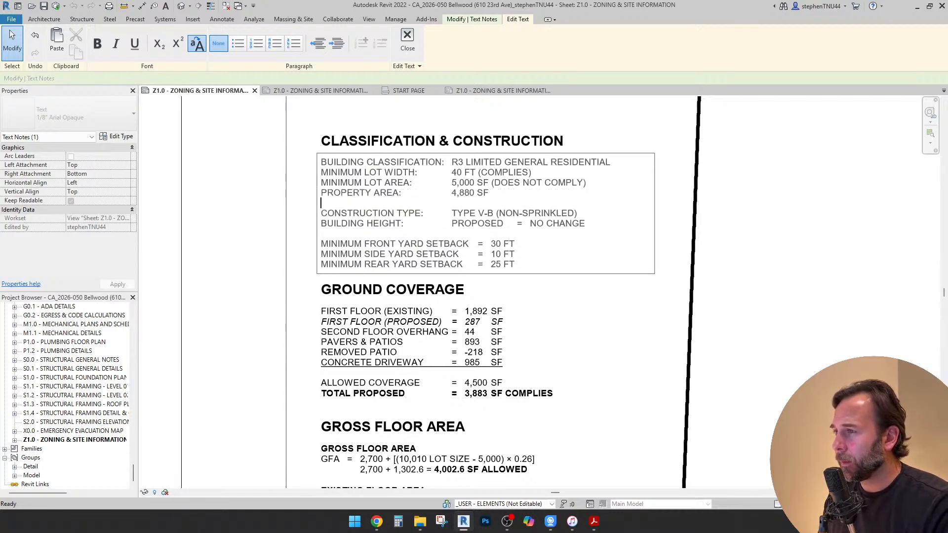
Reword the property area label as "ACTUAL LOT AREA"
text(ACTUAL)
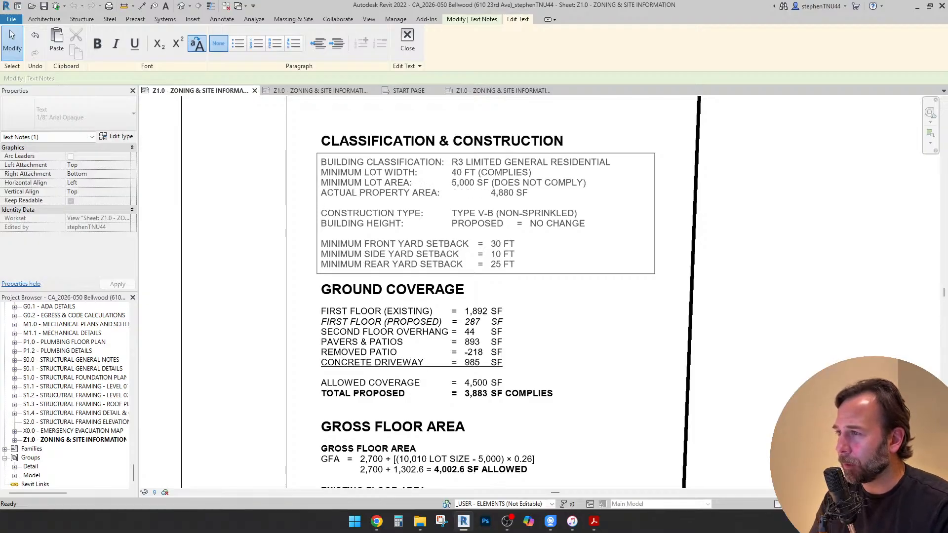
key(Delete)
key(Delete)
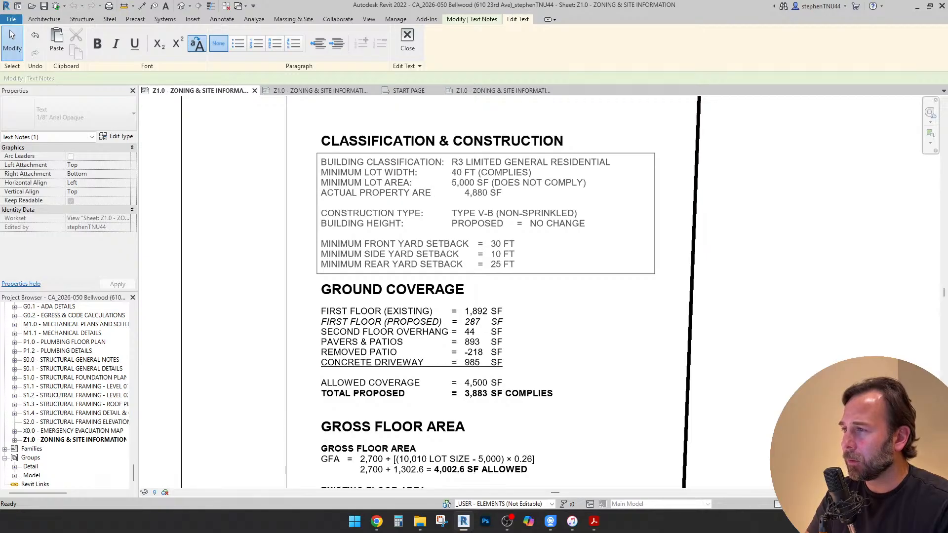
double_click(385, 193)
text(LOT)
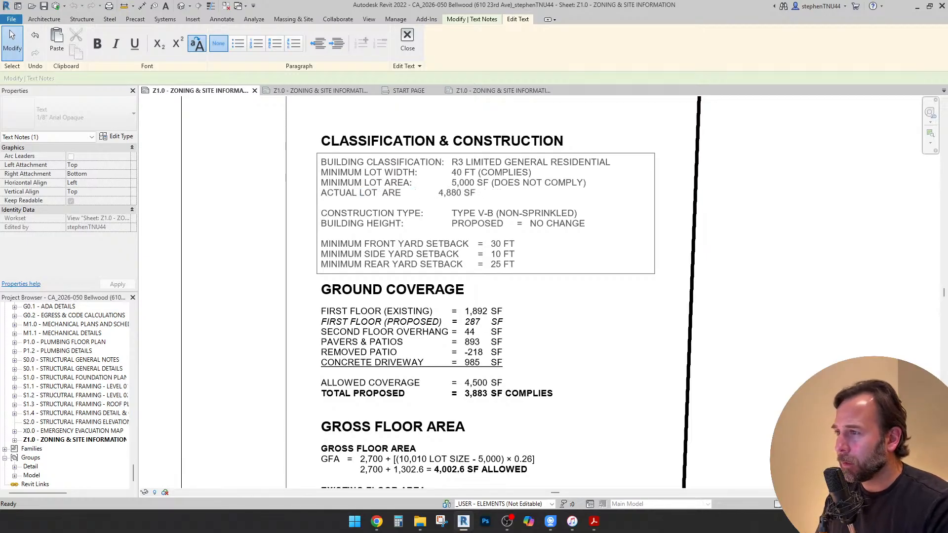
key(BackSpace)
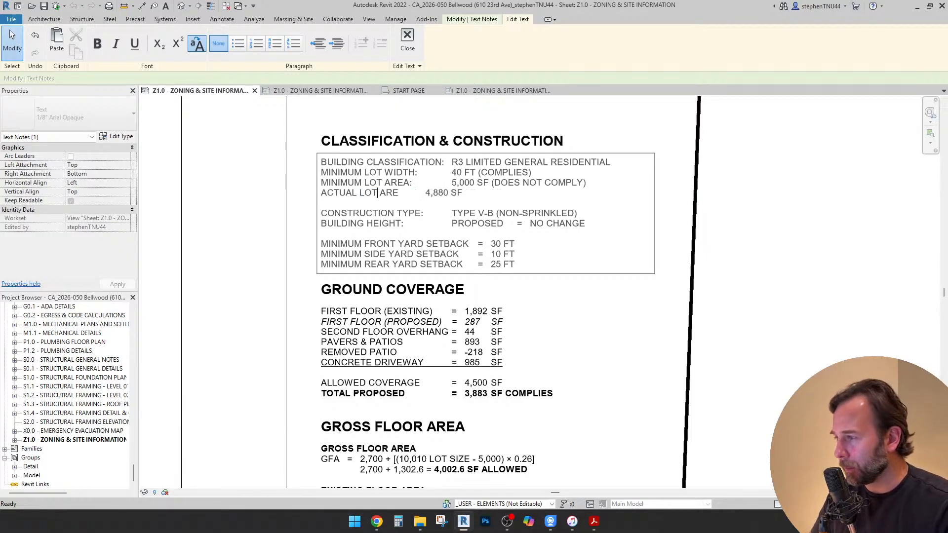
click(398, 193)
text(S)
key(BackSpace)
text(A)
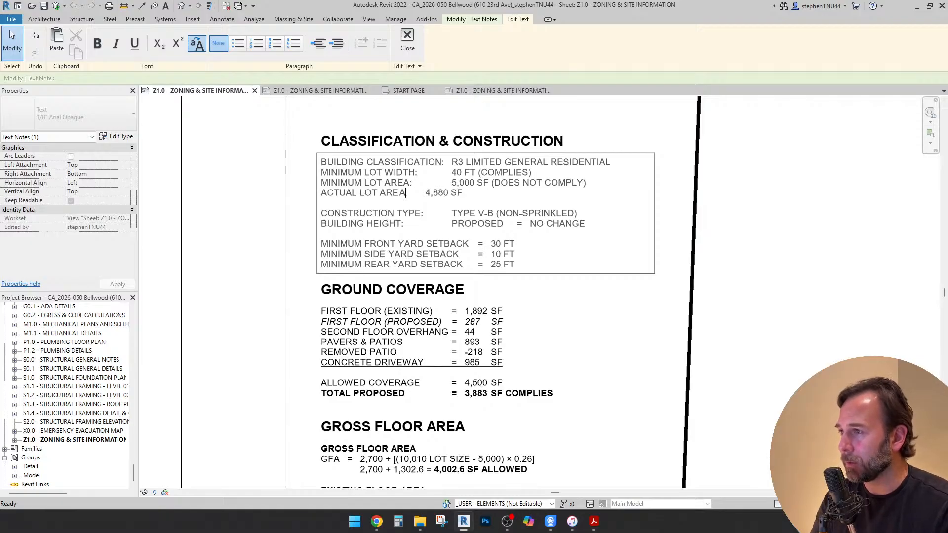
Add a colon after "ACTUAL LOT AREA" and align its value with the column of values above
key(Tab)
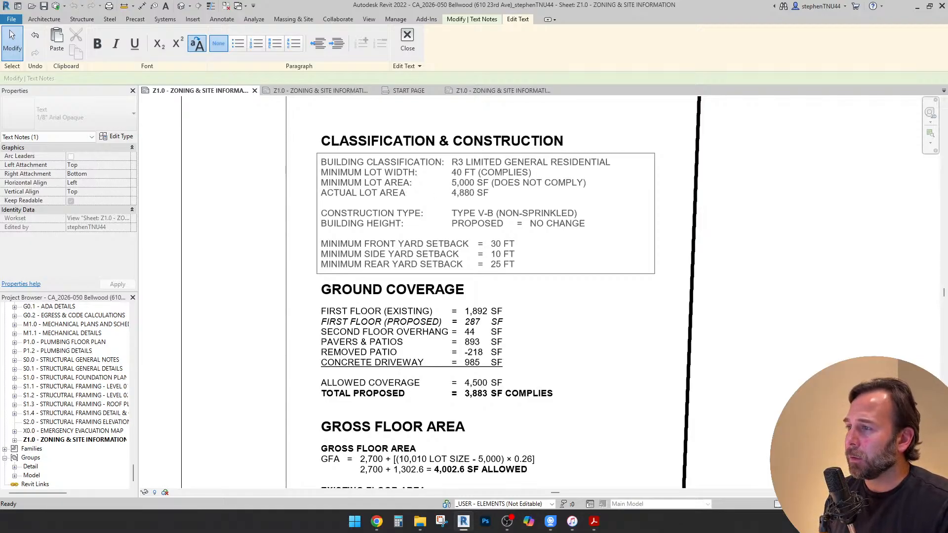
text(:)
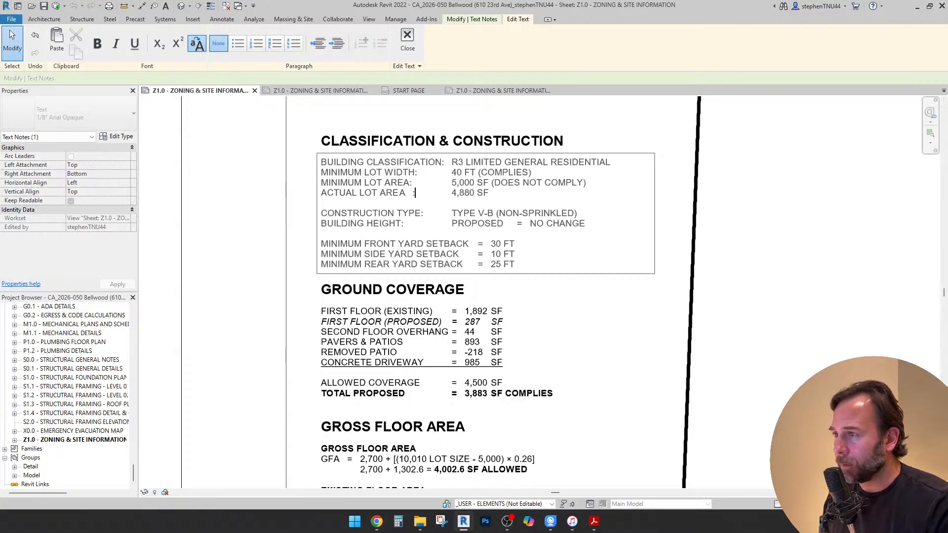
key(BackSpace)
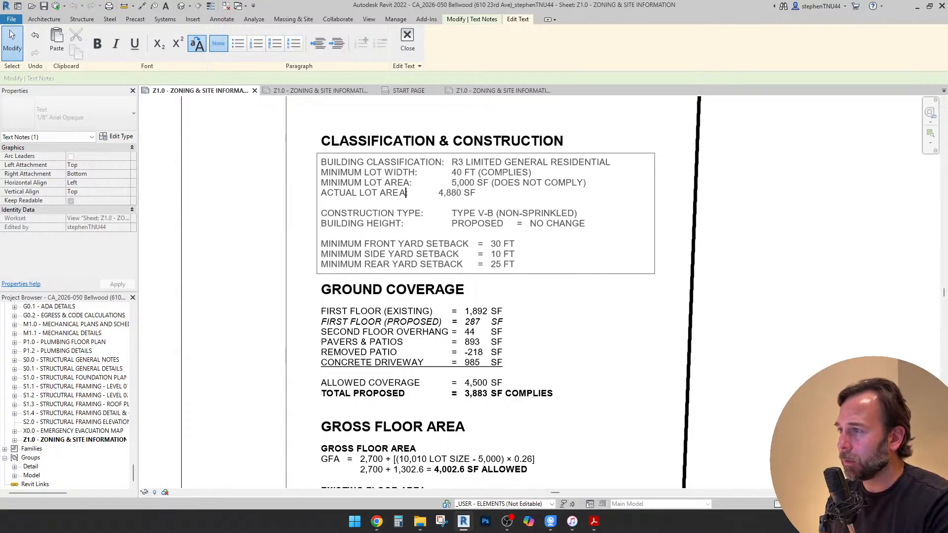
key(Right)
key(Delete)
key(Tab)
key(Tab)
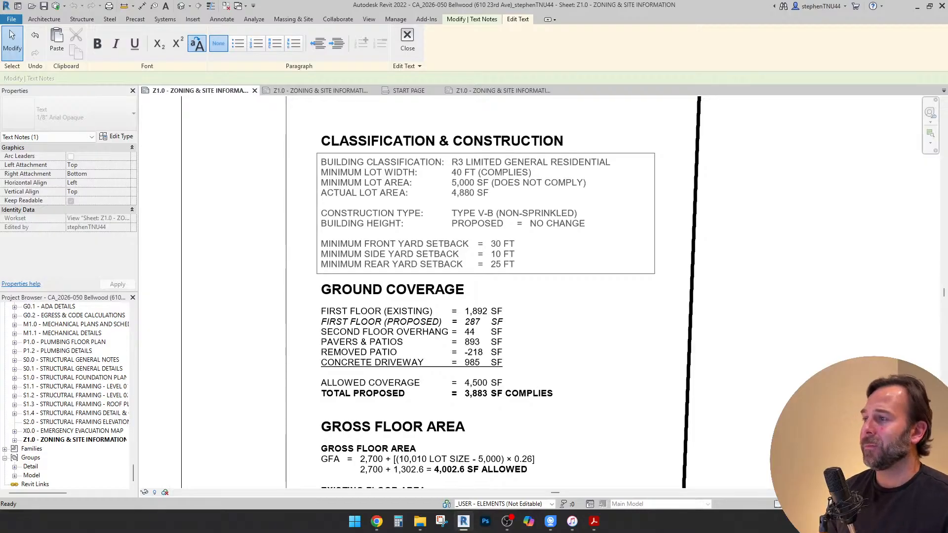
Clear the entire value text on the building height line, keeping only its label
double_click(566, 224)
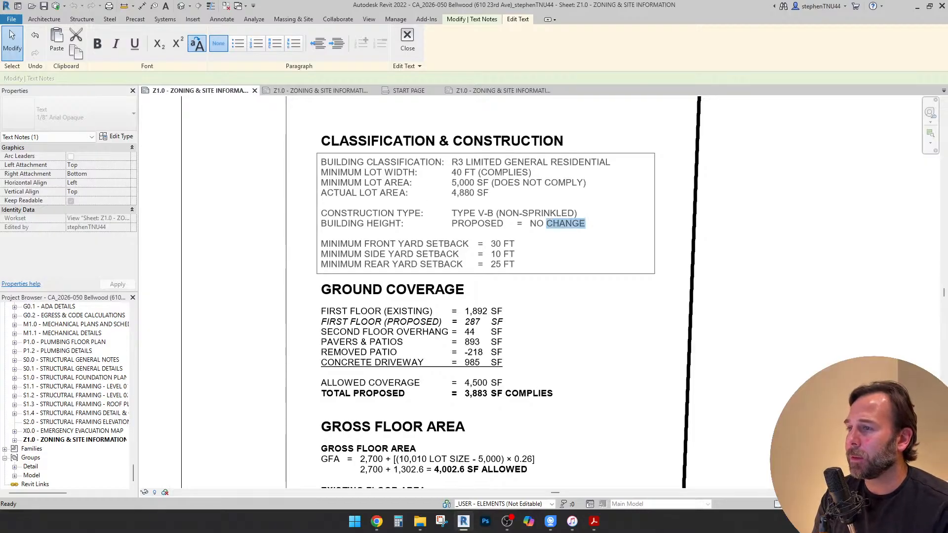
key(BackSpace)
key(BackSpace)
key(BackSpace)
key(BackSpace)
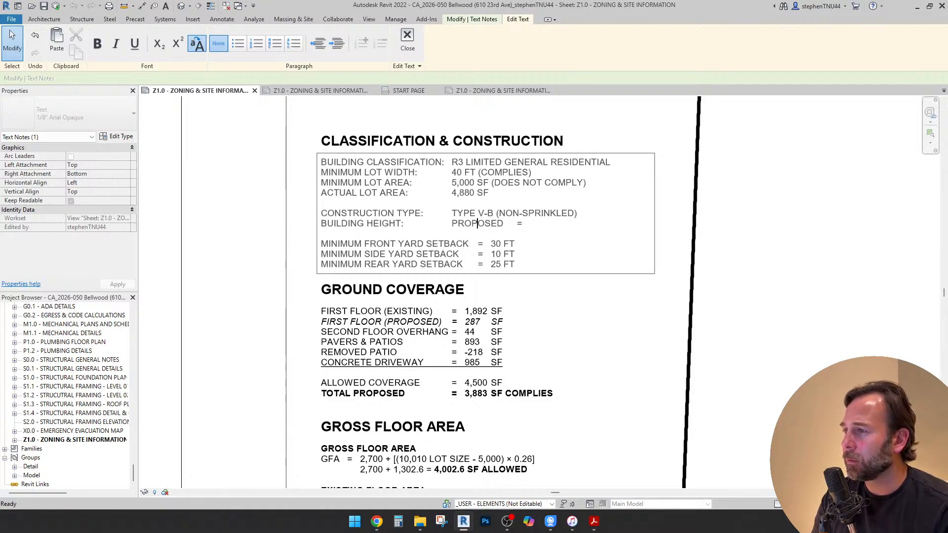
key(shift+Left)
key(shift+Left)
key(shift+Left)
key(shift+Left)
key(BackSpace)
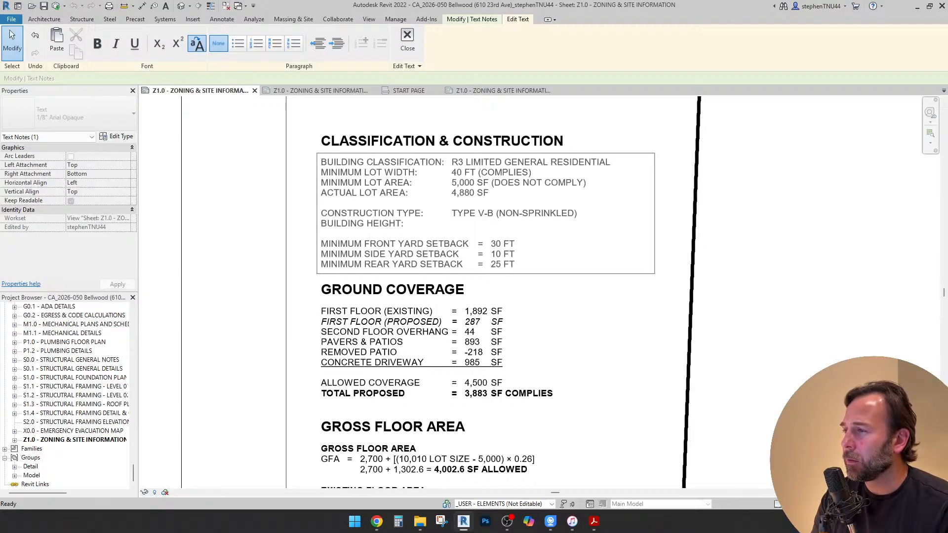
Finish editing the Classification & Construction text note
scroll(456, 221, down, 1)
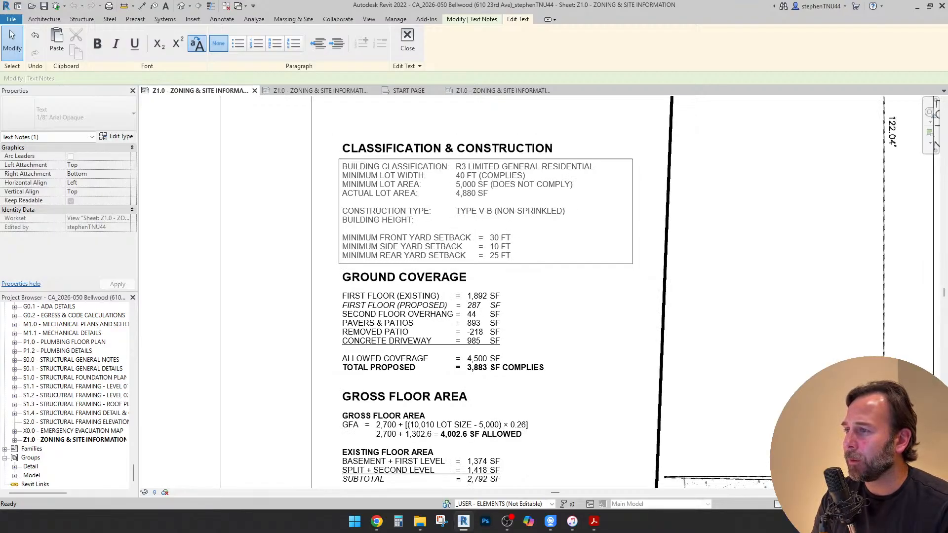
scroll(462, 193, down, 3)
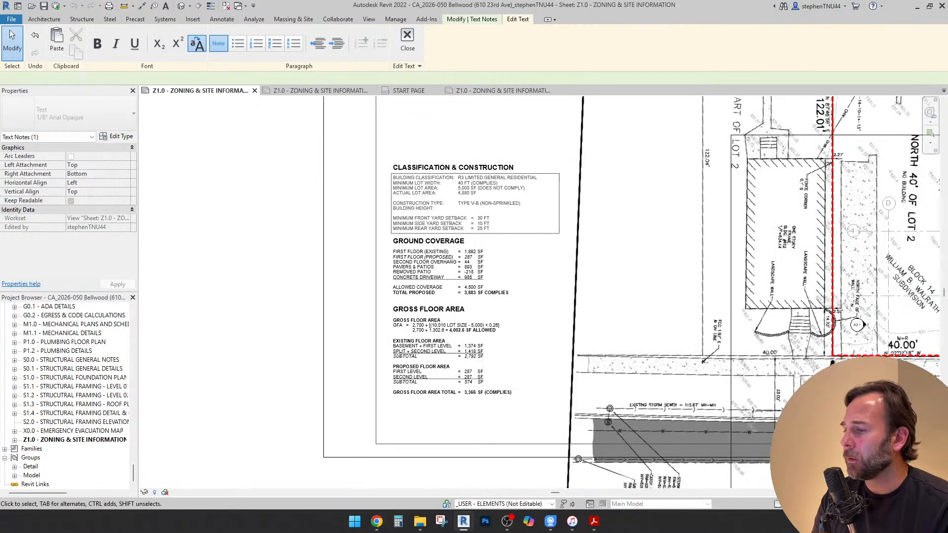
key(Escape)
Switch to Chrome and examine the lot size and yard requirement tables in Bellwood's R3 zoning code
mouse_move(376, 522)
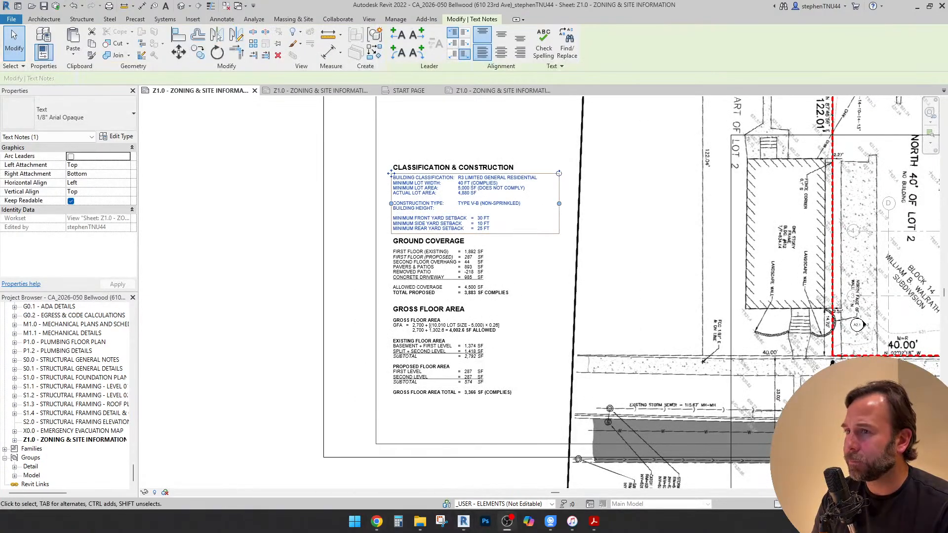
click(377, 522)
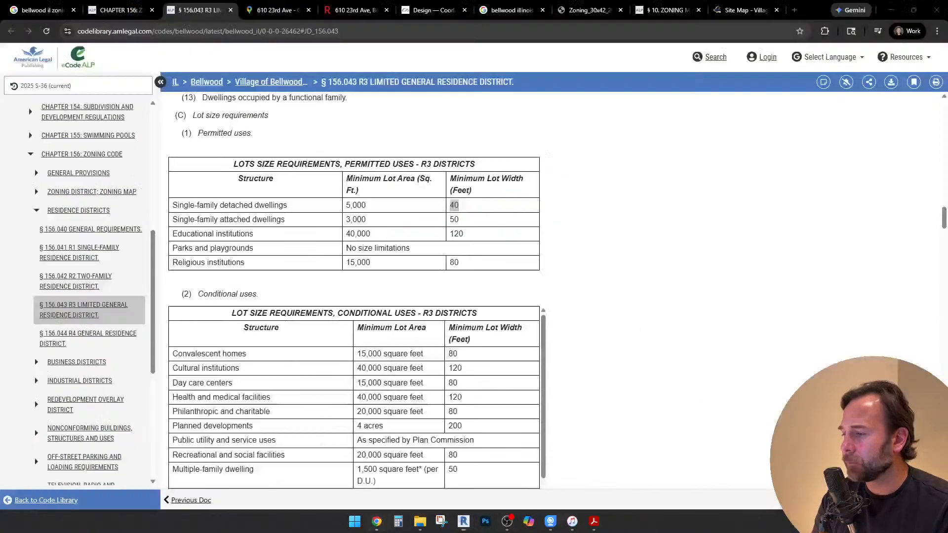
scroll(355, 292, down, 2)
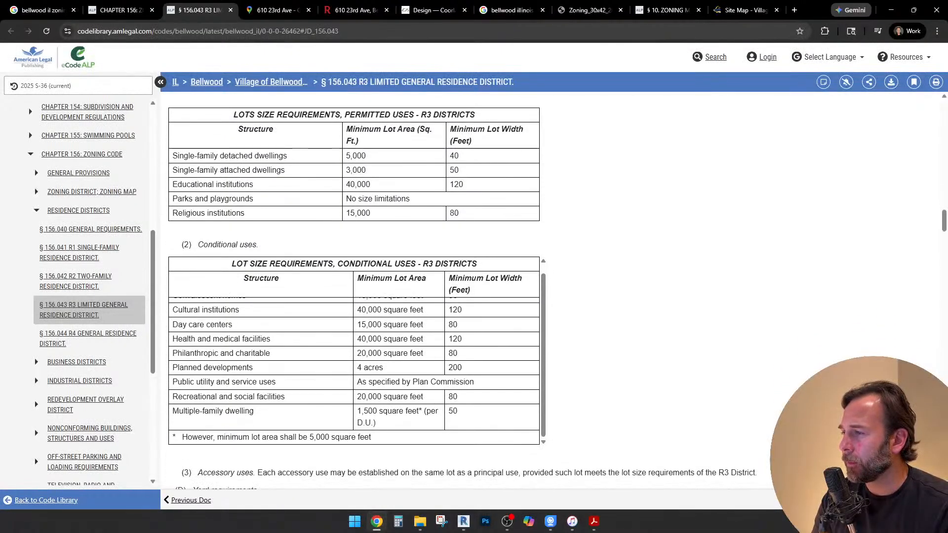
scroll(354, 371, up, 1)
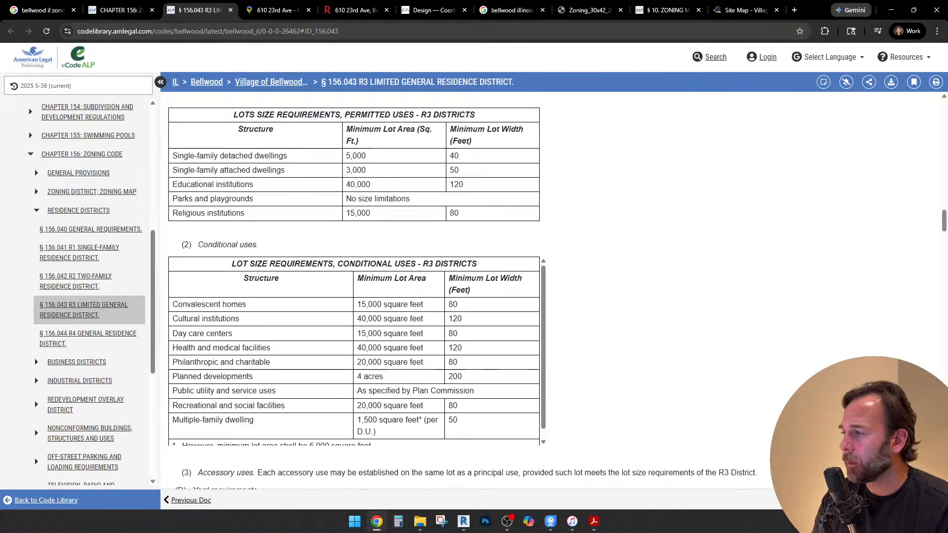
scroll(354, 291, down, 3)
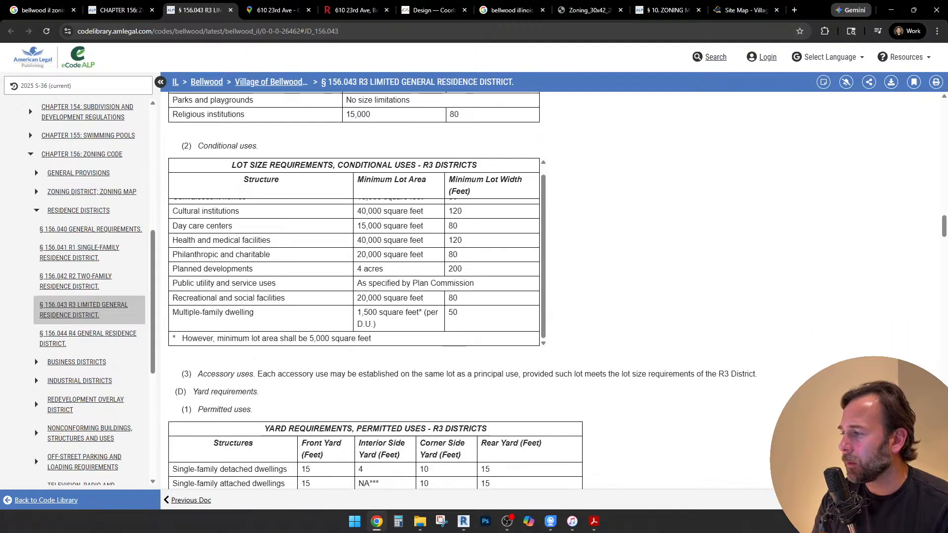
scroll(354, 292, down, 1)
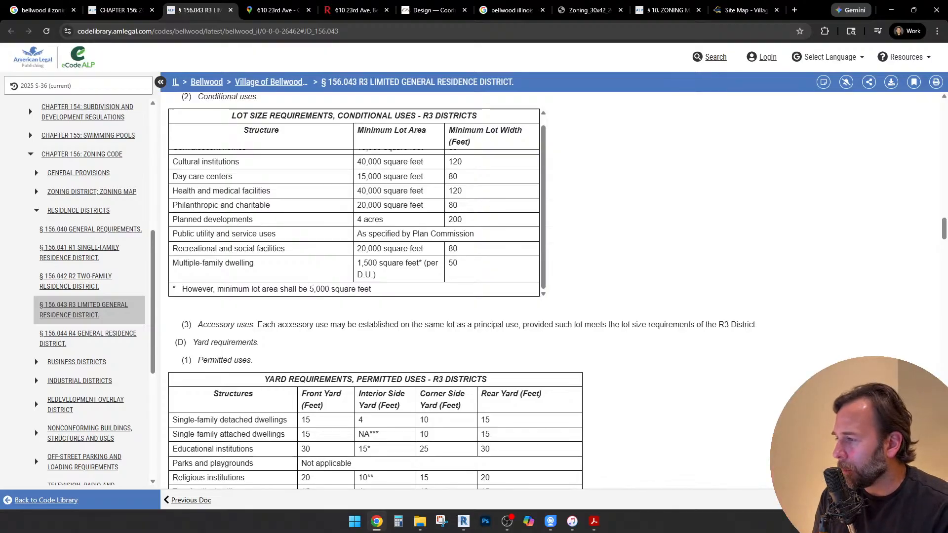
scroll(354, 291, down, 3)
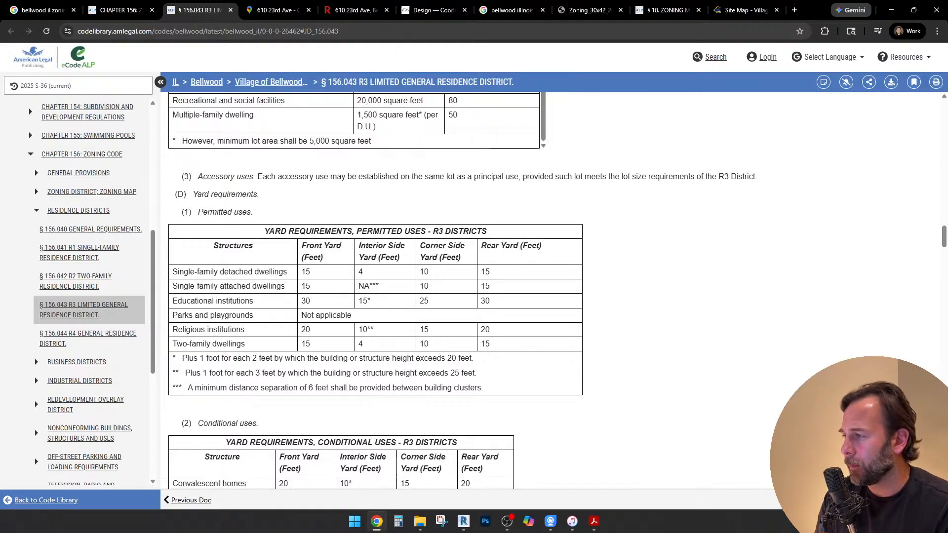
scroll(375, 292, down, 1)
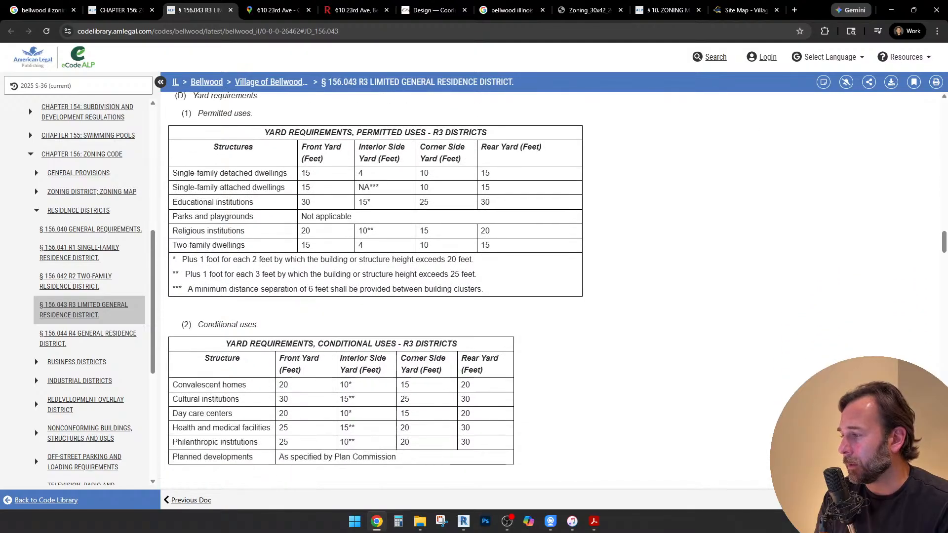
scroll(375, 291, up, 12)
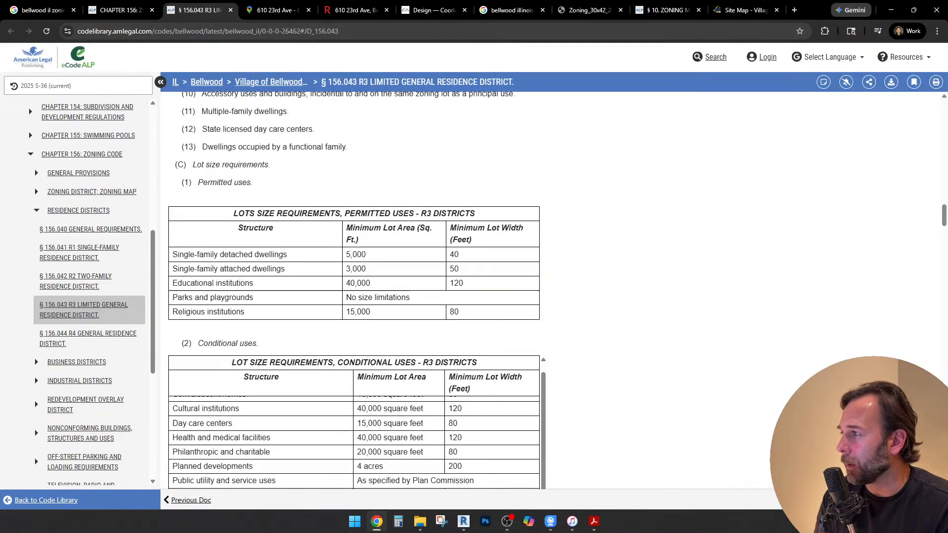
Compare the permitted-use lot size requirements for single-family detached and single-family attached dwellings
drag(461, 255, 233, 213)
click(363, 254)
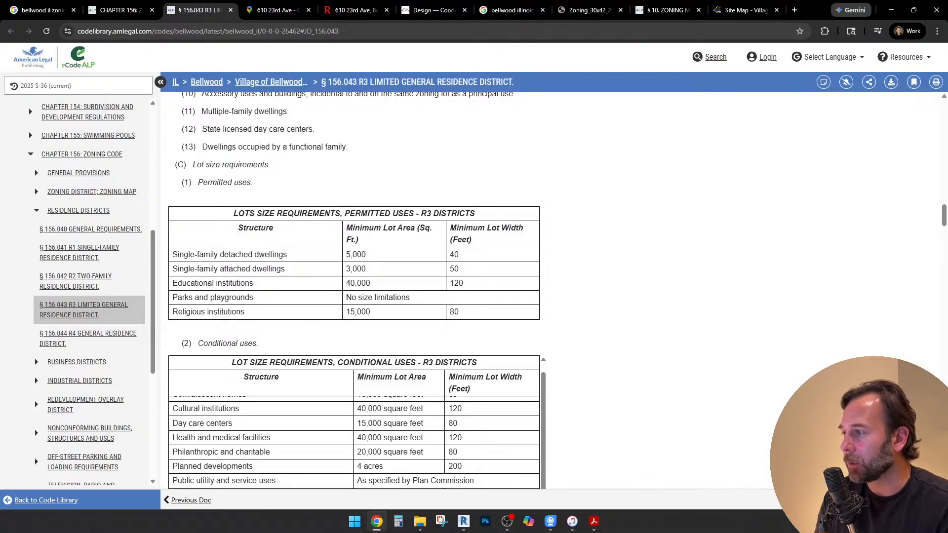
drag(460, 254, 203, 254)
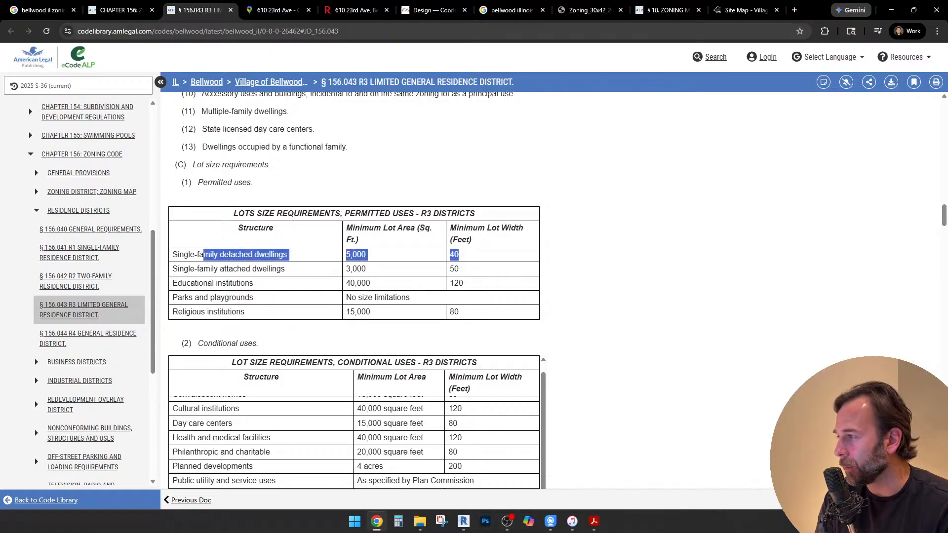
click(203, 255)
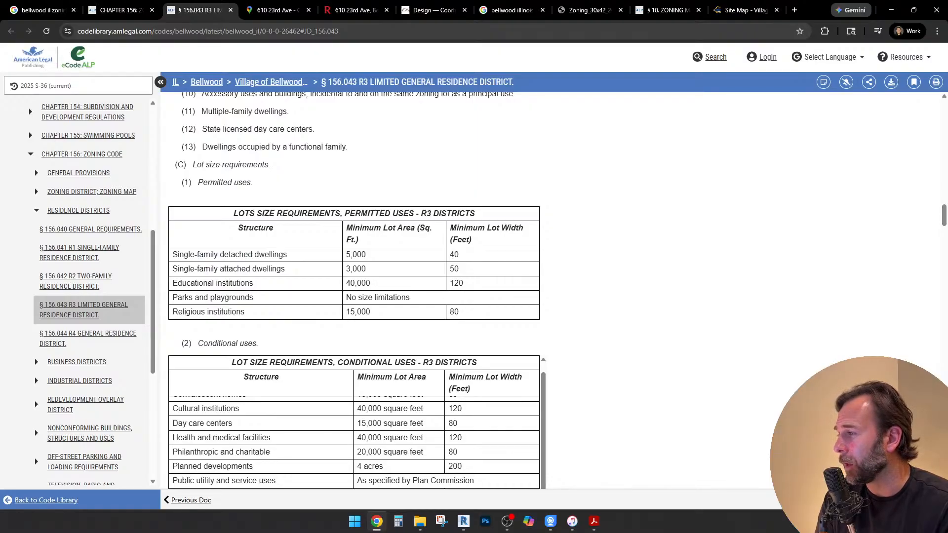
mouse_move(172, 255)
mouse_down()
mouse_move(287, 254)
mouse_move(275, 255)
mouse_move(273, 269)
mouse_move(286, 269)
mouse_move(172, 269)
mouse_up()
click(287, 269)
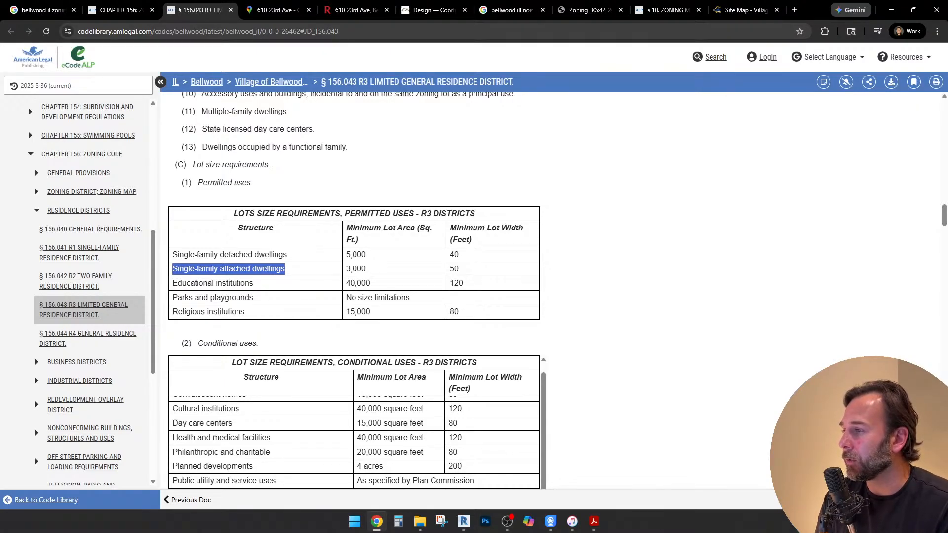
Read the front, side and rear yard requirements for single-family detached dwellings in the R3 permitted uses table
scroll(353, 291, down, 7)
scroll(376, 291, down, 1)
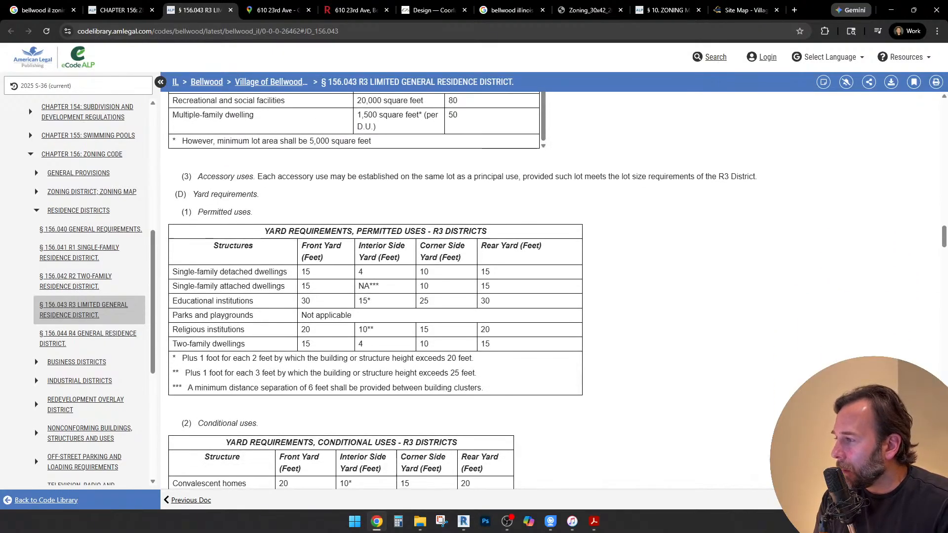
drag(173, 273, 491, 273)
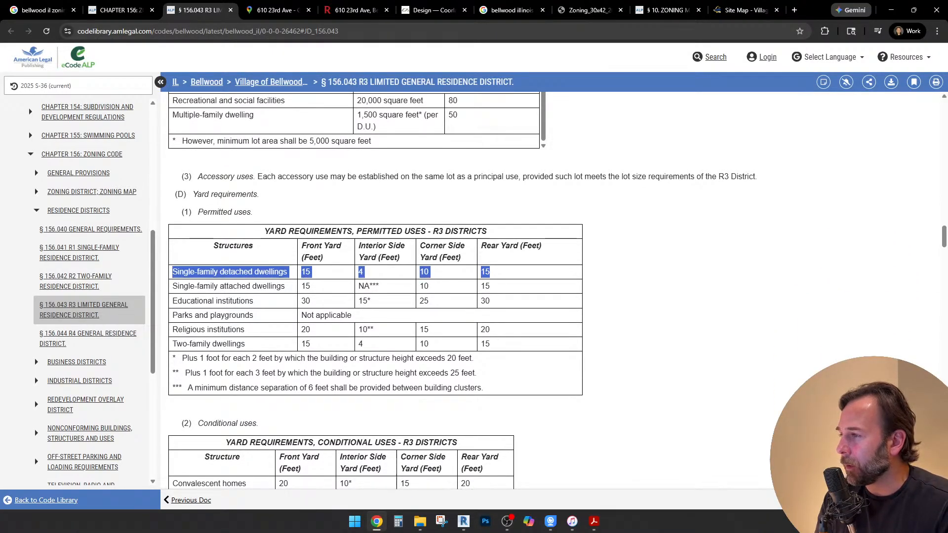
click(499, 273)
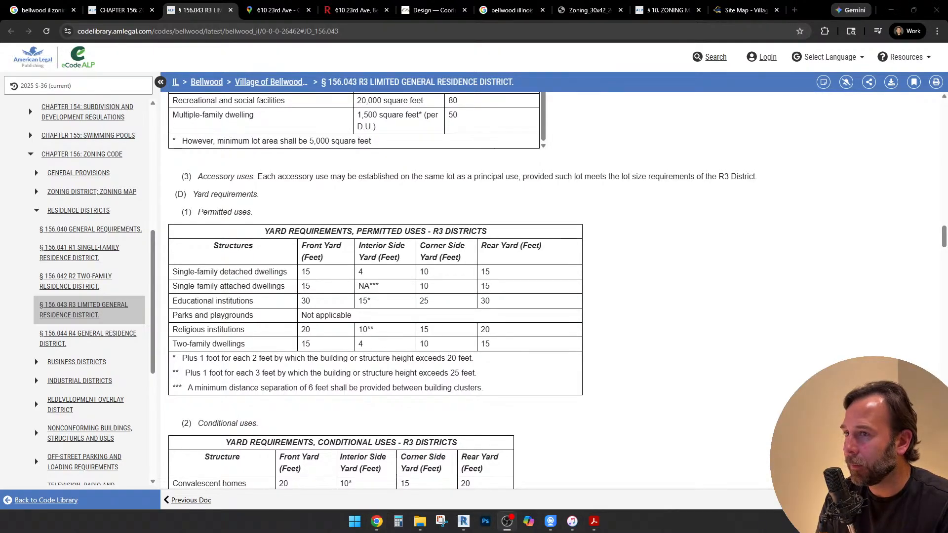
Switch to Revit and set the minimum front yard setback in the Classification & Construction note to 15 FT
click(463, 522)
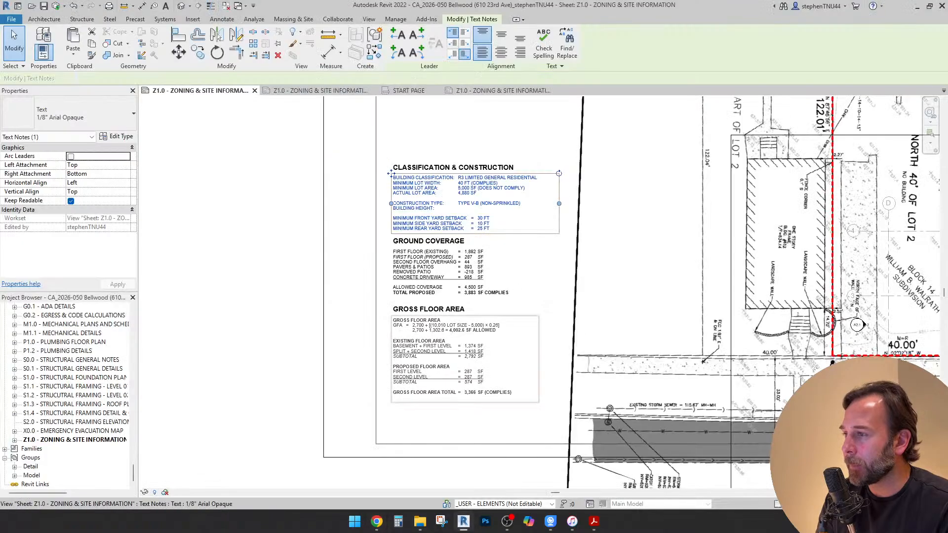
scroll(467, 218, up, 1)
double_click(380, 163)
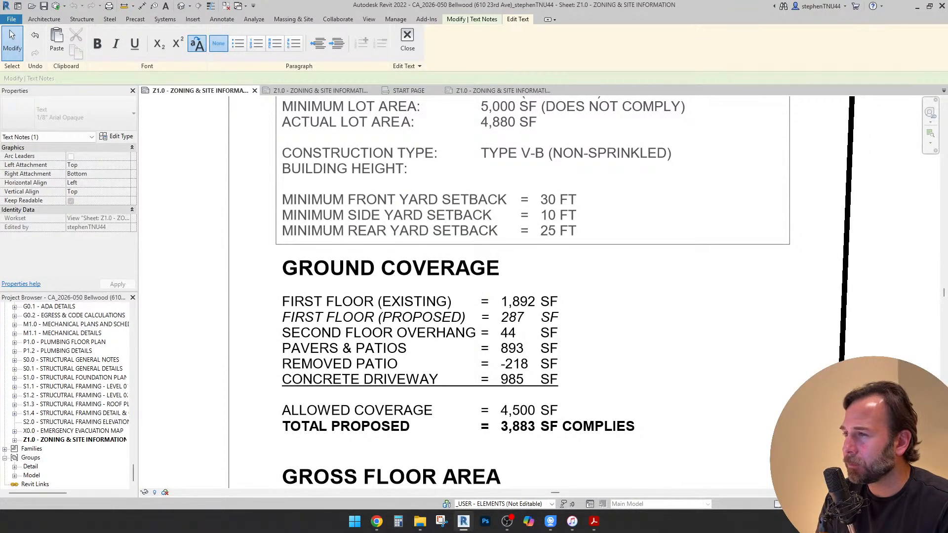
double_click(549, 200)
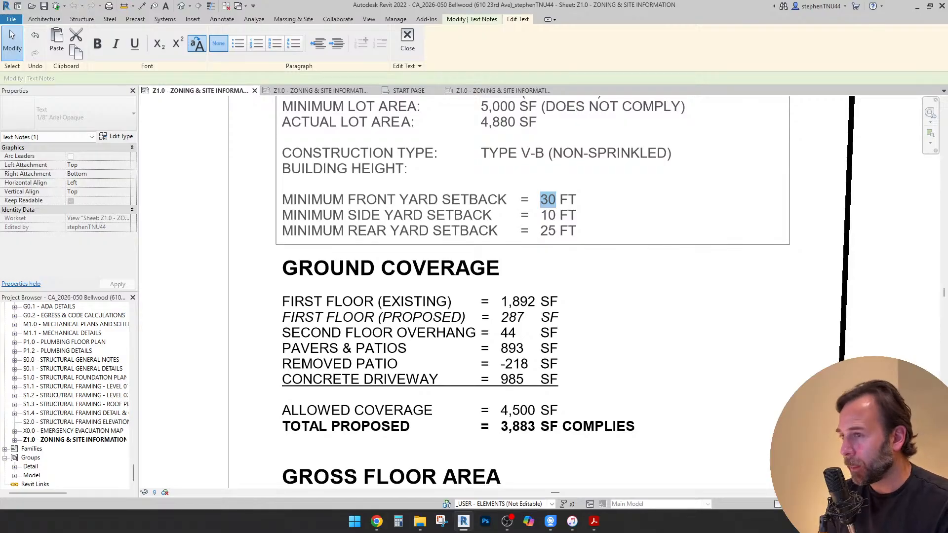
text(15)
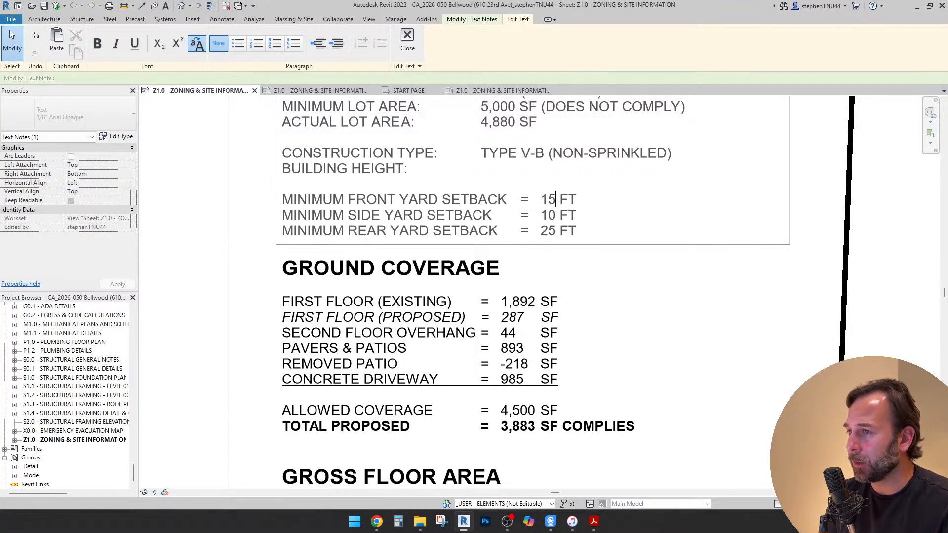
Set the minimum side yard setback to 4 FT and the minimum rear yard setback to 15 FT
key(Down)
key(shift+Left)
key(shift+Left)
text(4)
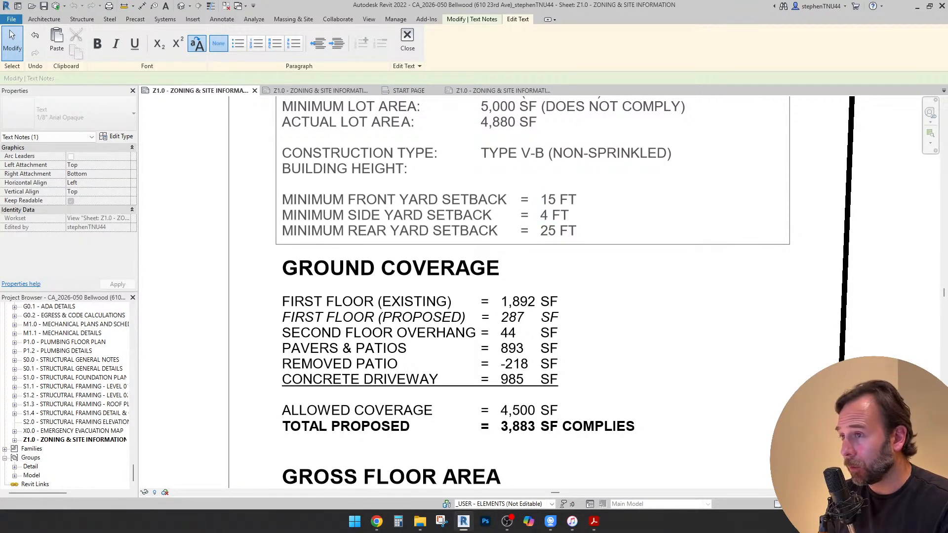
key(Down)
key(shift+Left)
key(shift+Left)
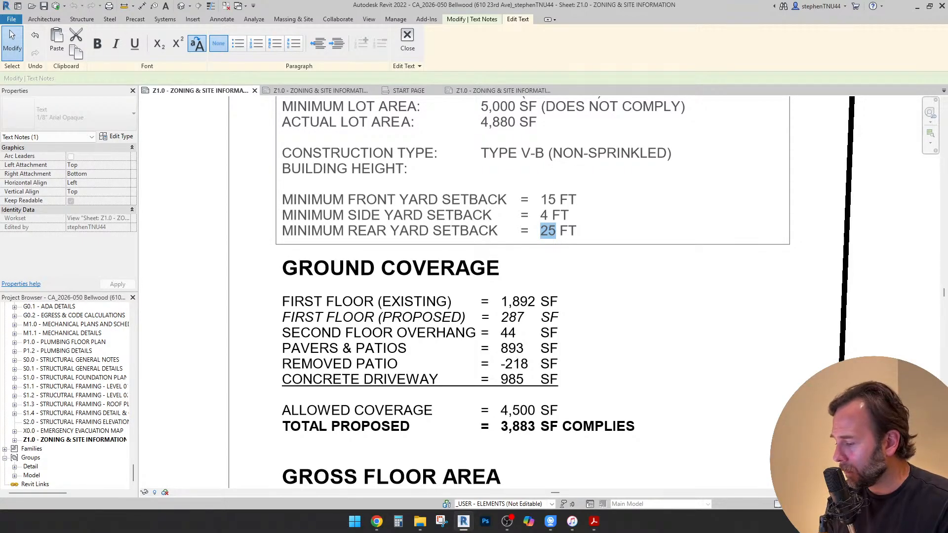
text(15)
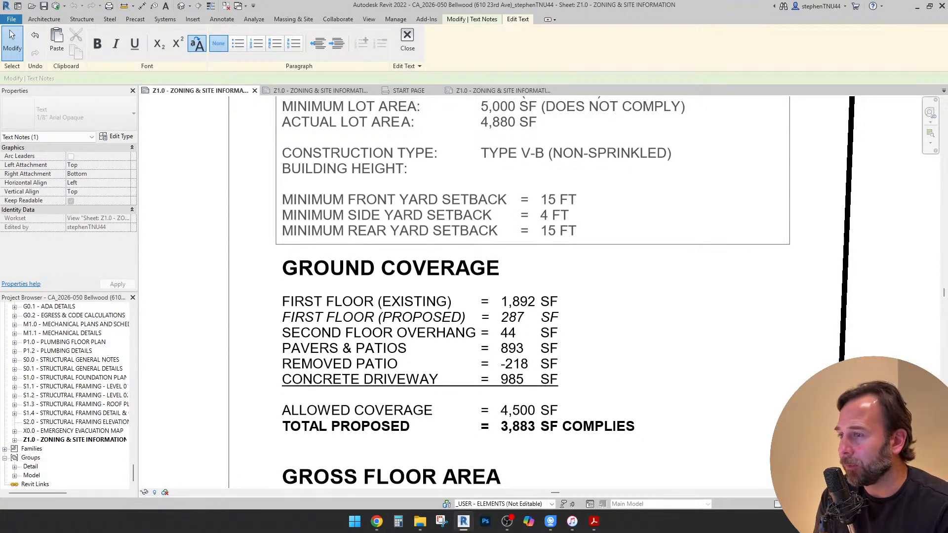
Switch to Chrome and inspect the project lot and its neighbouring houses on the Google Maps satellite view
scroll(533, 267, down, 3)
click(376, 521)
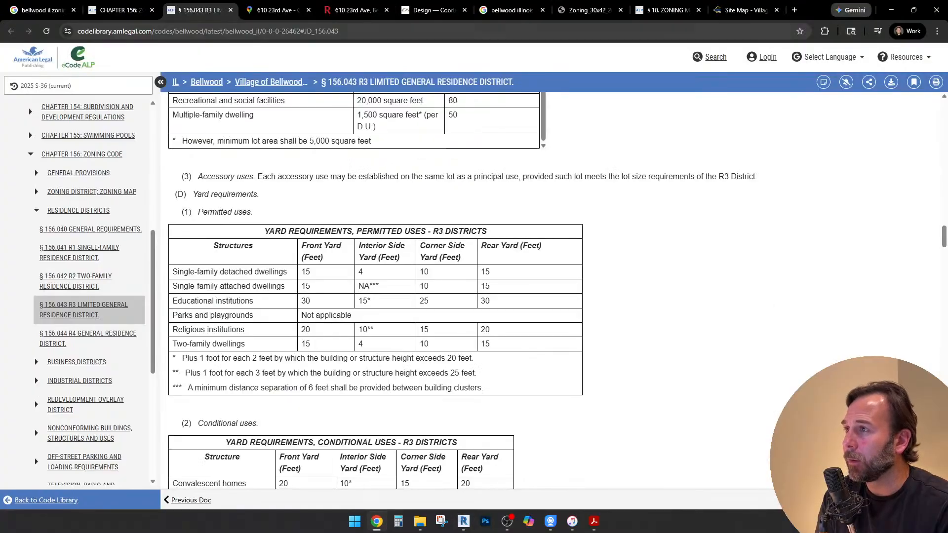
click(277, 10)
scroll(486, 232, up, 5)
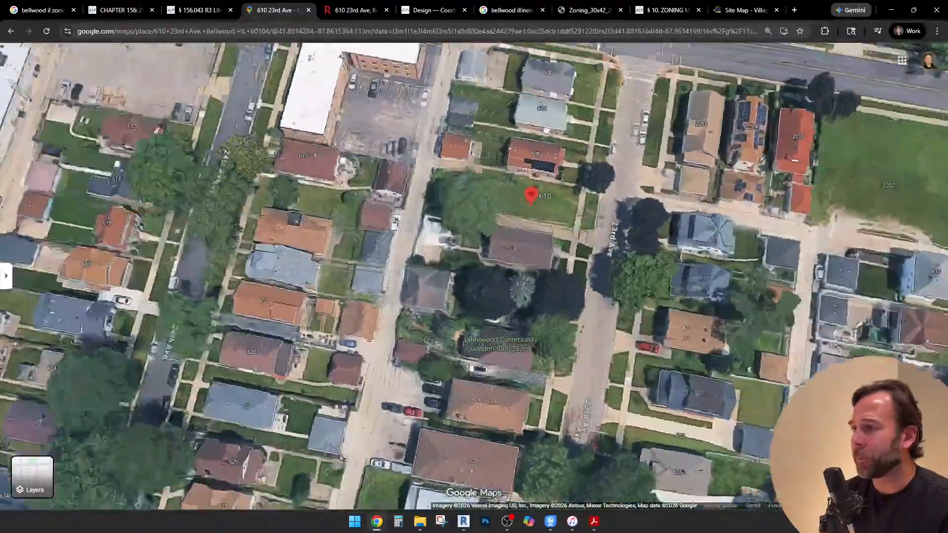
ctrl+drag(474, 267, 415, 341)
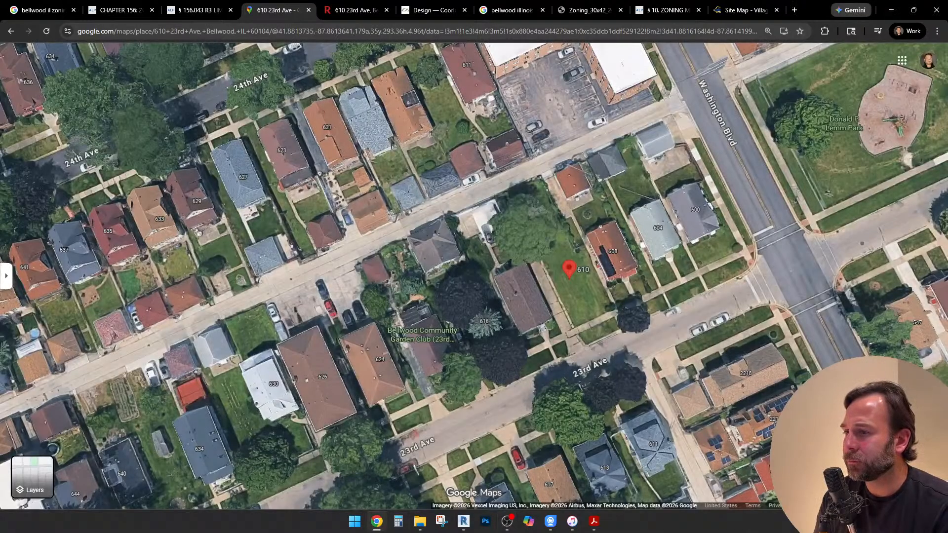
Switch to Revit, finish editing the Classification & Construction note and deselect it
click(463, 521)
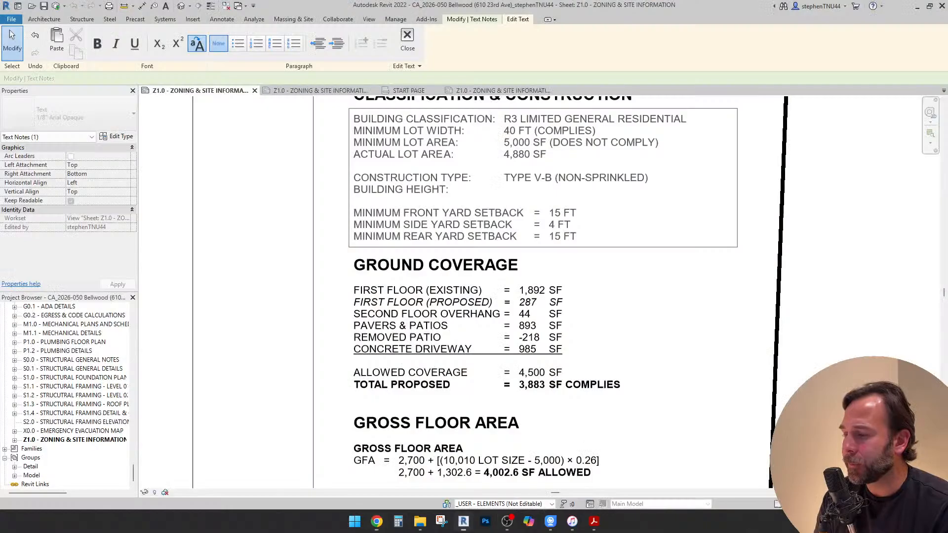
key(Escape)
scroll(487, 230, down, 5)
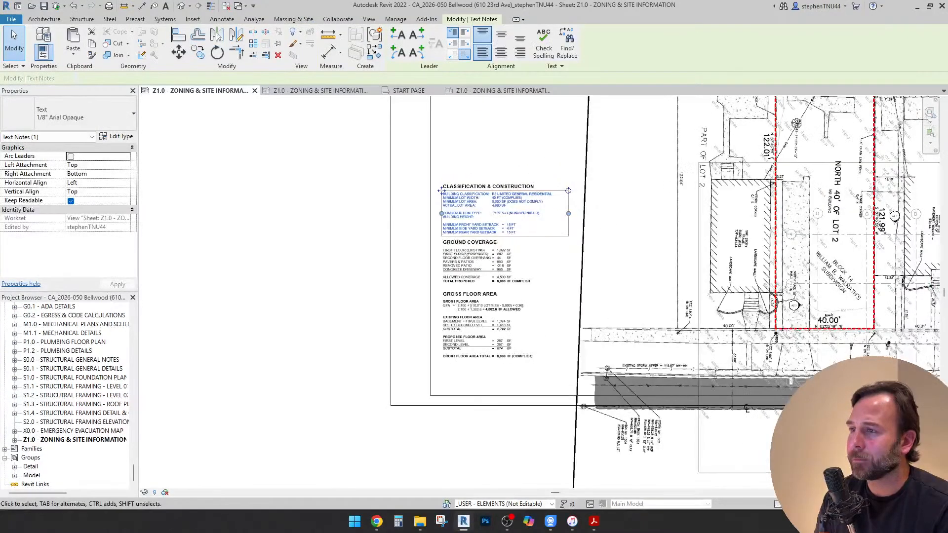
key(Escape)
Activate the architectural site plan view on the zoning sheet, show the lot up to the public alley, and dismiss the save reminder without saving
scroll(597, 231, up, 1)
middle_drag(597, 231, 460, 268)
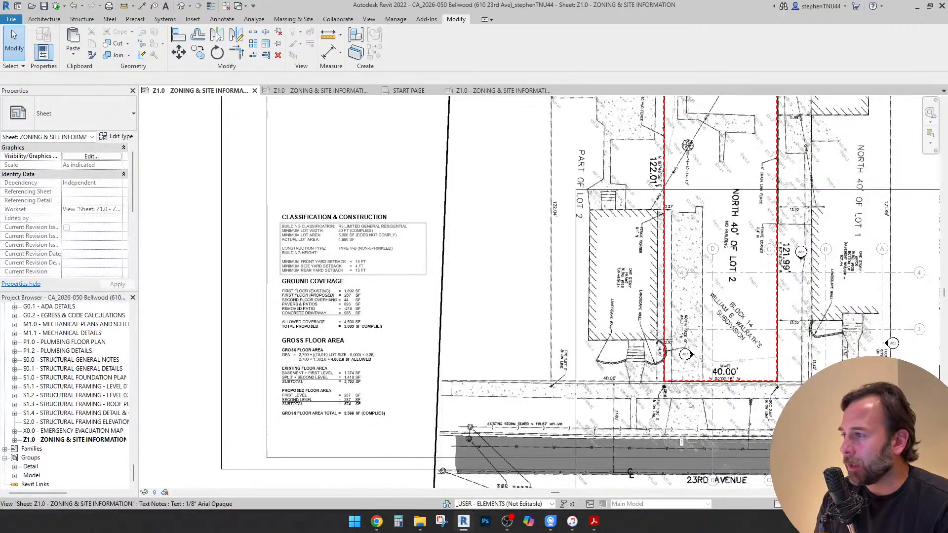
scroll(359, 266, up, 3)
scroll(370, 269, down, 2)
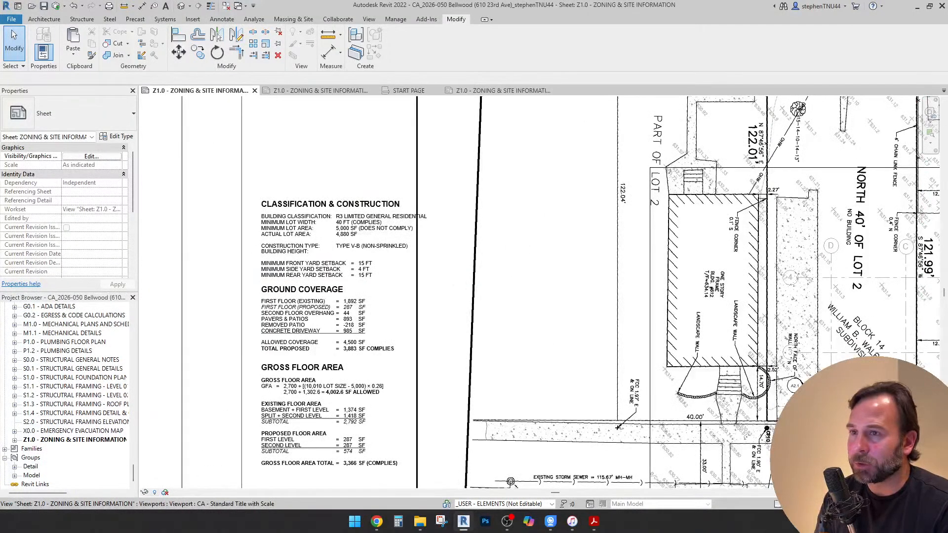
middle_drag(716, 237, 435, 345)
double_click(561, 269)
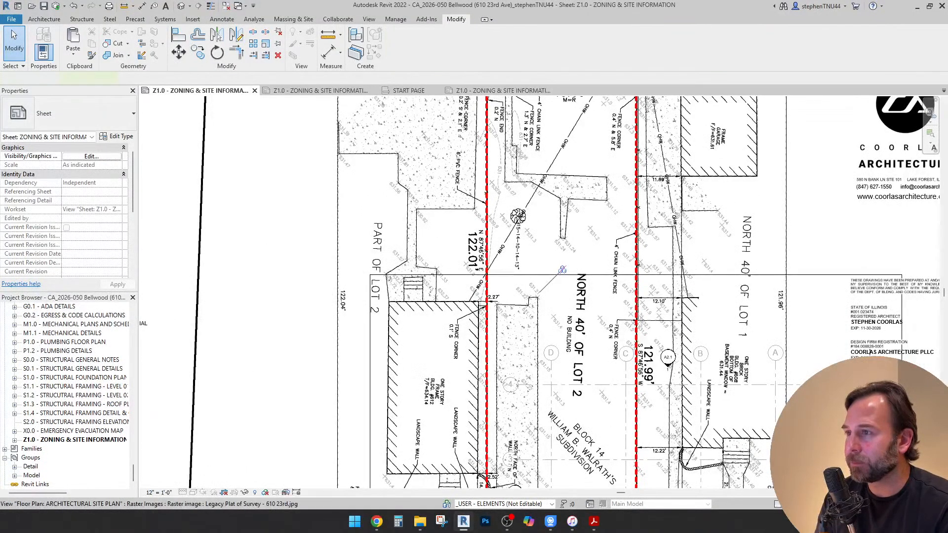
middle_drag(561, 269, 507, 342)
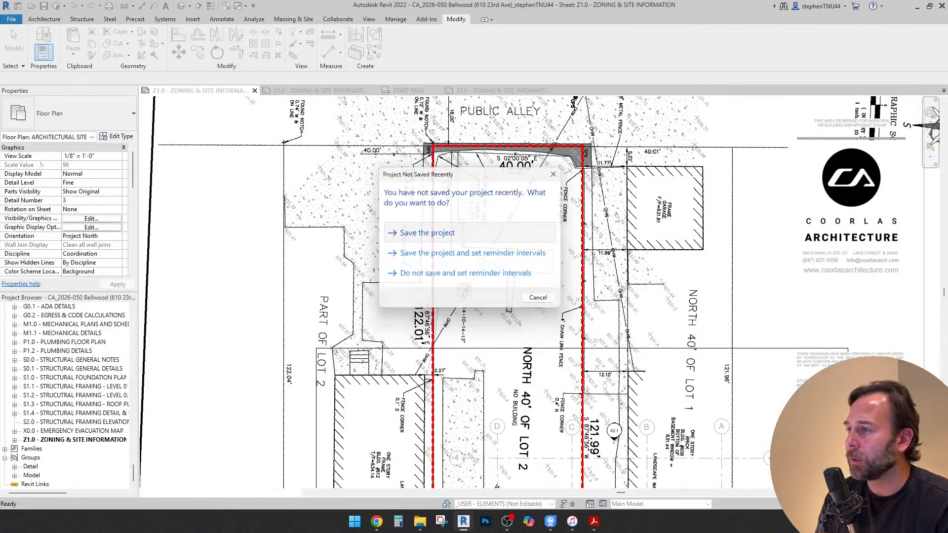
click(539, 298)
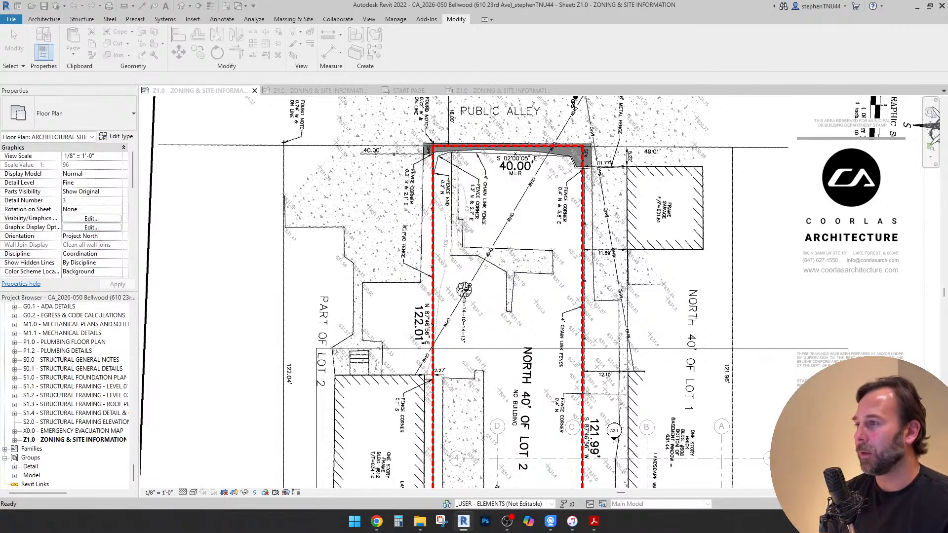
Offset copies of the rear alley-side lot line and the 23rd Avenue front lot line 15' 0" into the lot
key(o)
key(f)
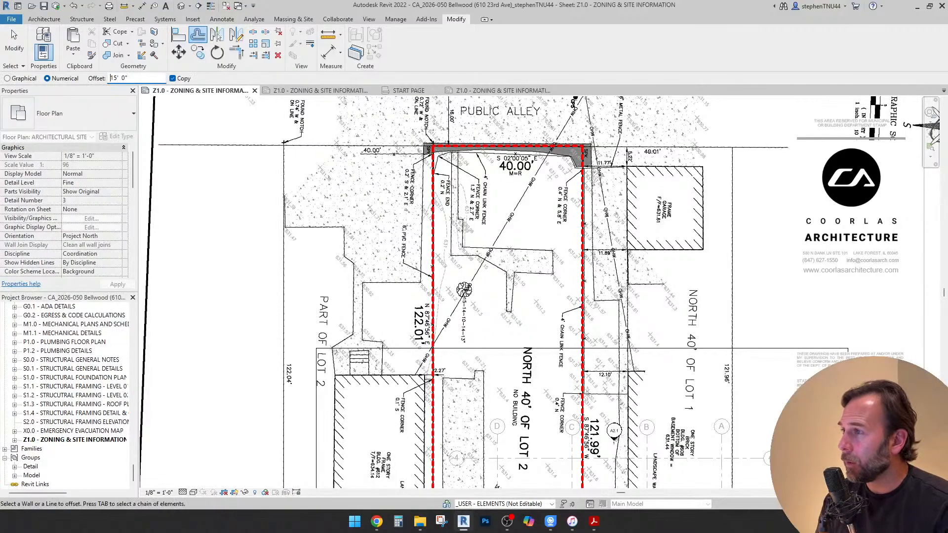
click(484, 149)
scroll(484, 154, down, 2)
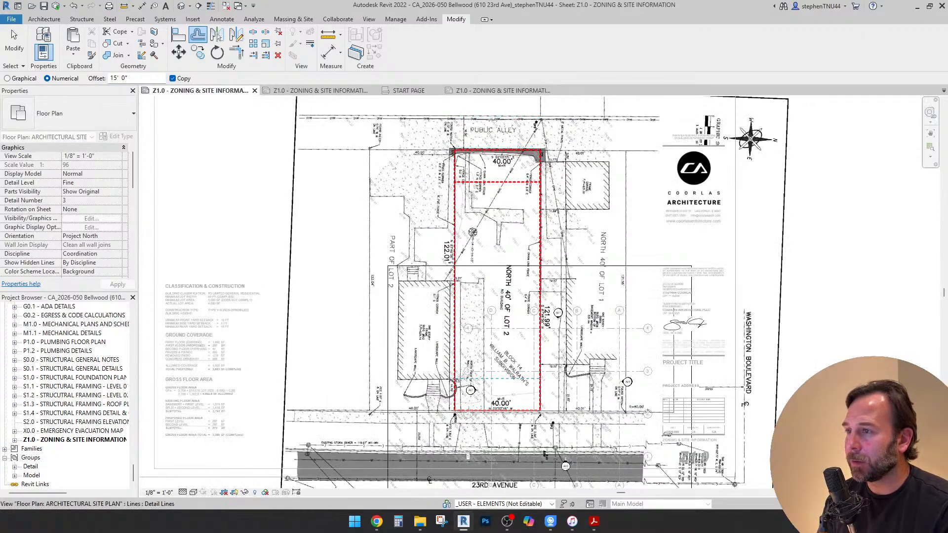
click(486, 410)
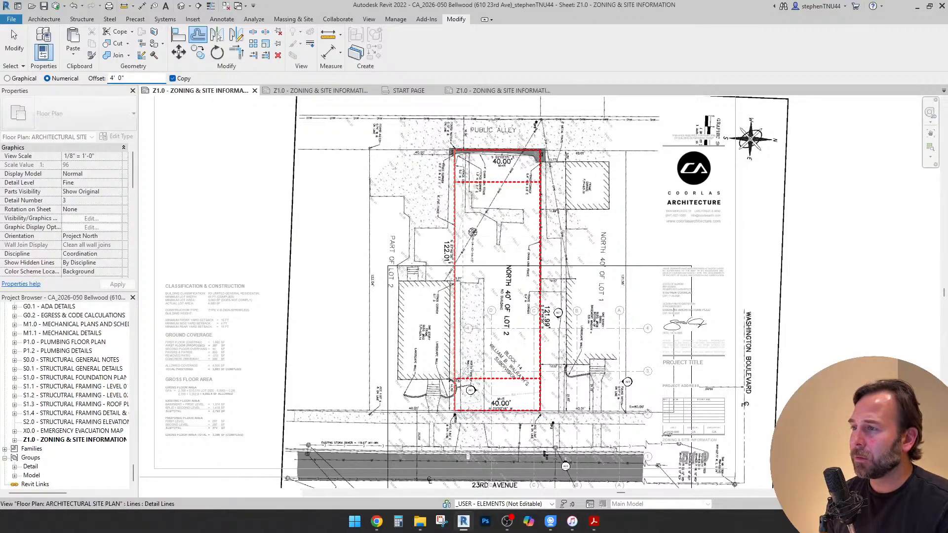
Offset copies of both side lot lines 4' 0" into the lot and finish the Offset command
click(456, 220)
right_click(456, 220)
click(540, 210)
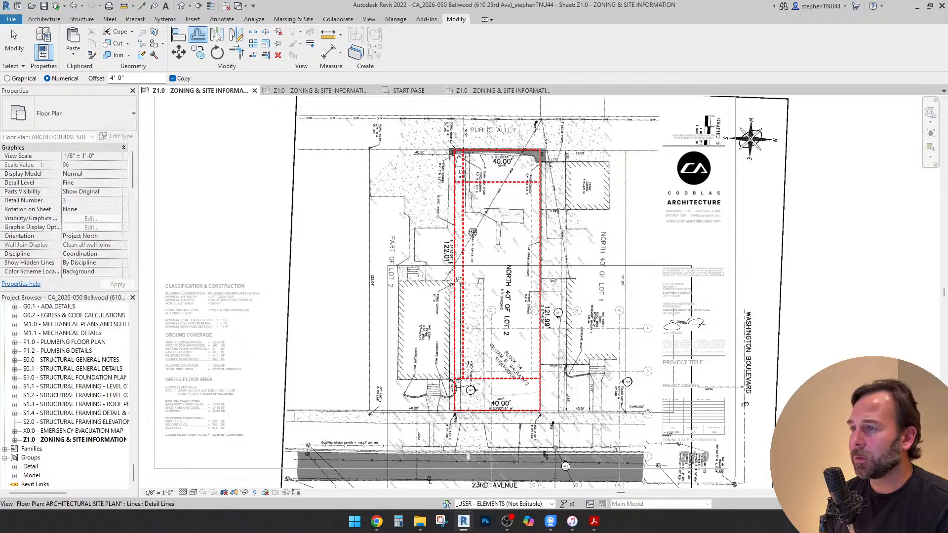
scroll(470, 197, up, 2)
key(Escape)
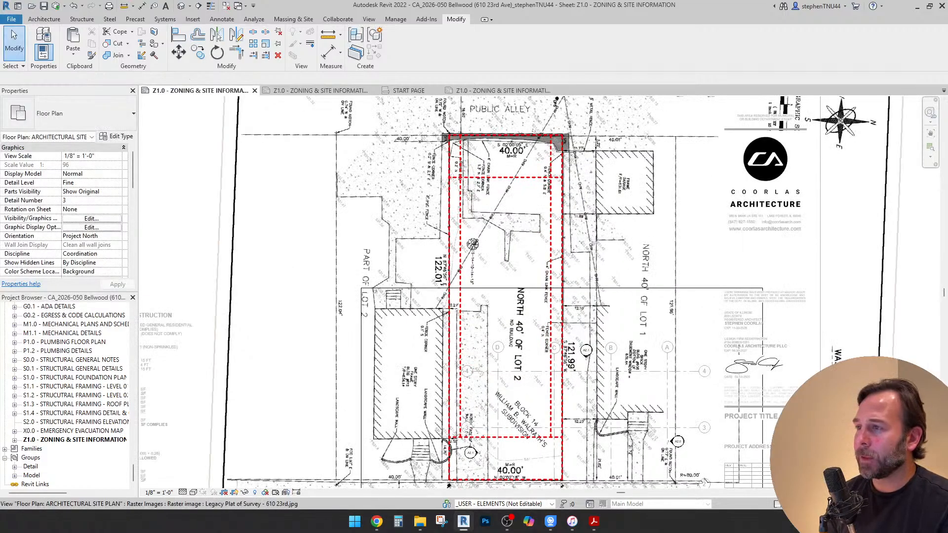
Select the four offset setback lines and set their line style to (1) Extra Fine Centerline
click(461, 203)
ctrl+click(494, 177)
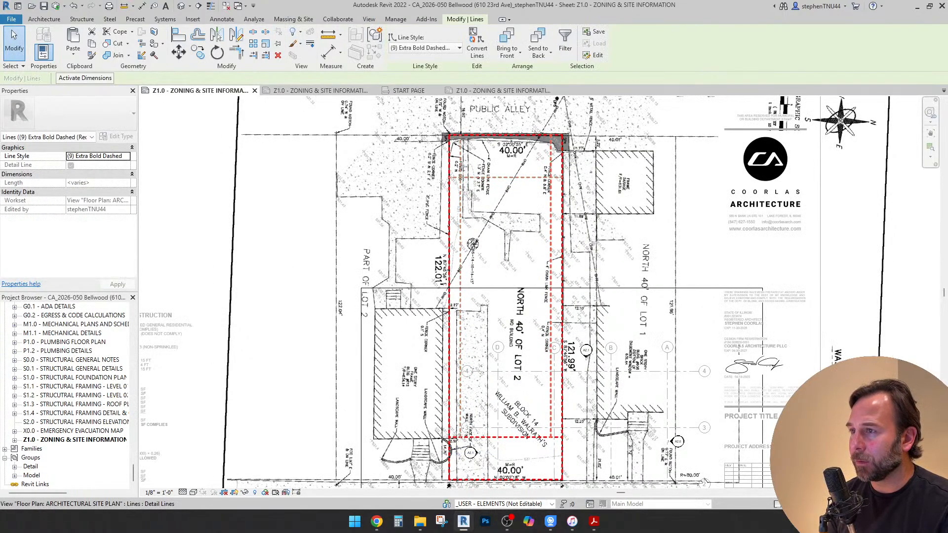
ctrl+click(551, 203)
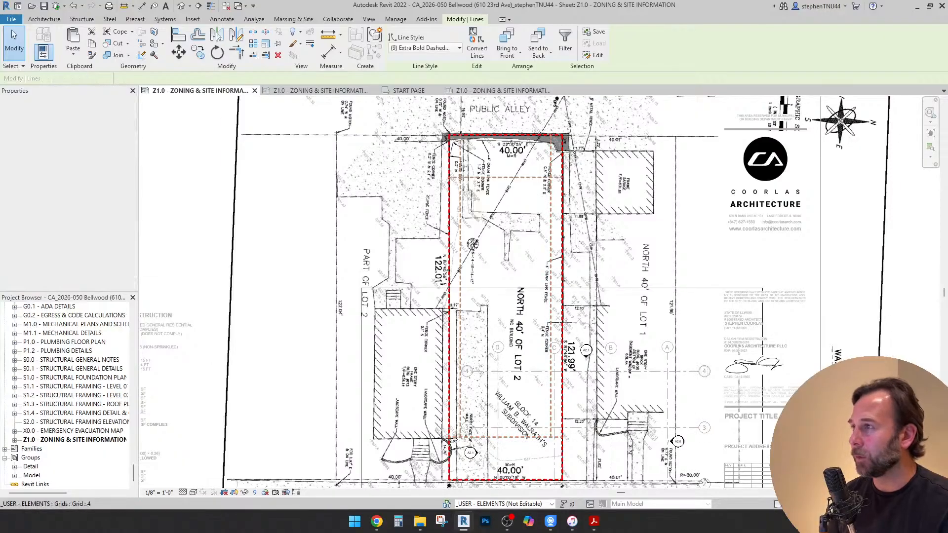
click(424, 48)
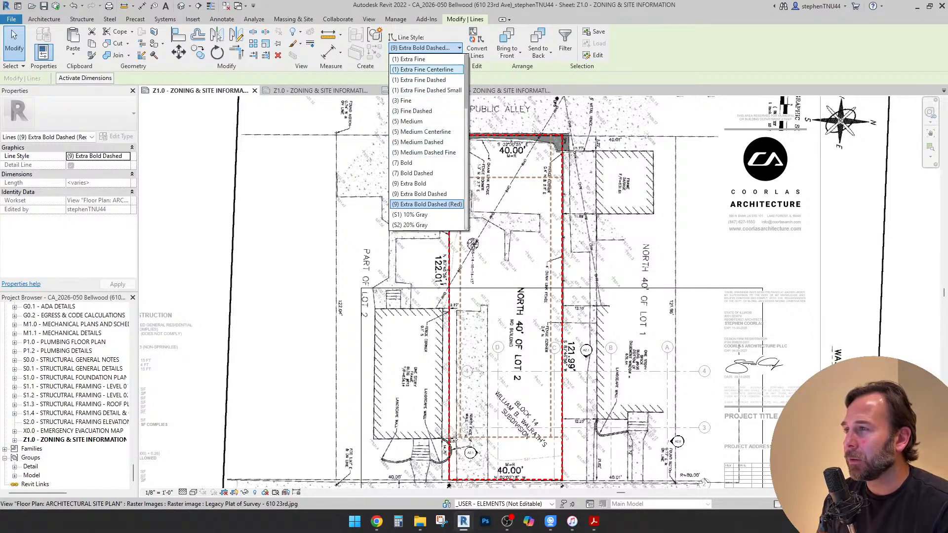
click(427, 70)
Override the setback lines' graphics by element in the site plan view and deselect them
right_click(477, 179)
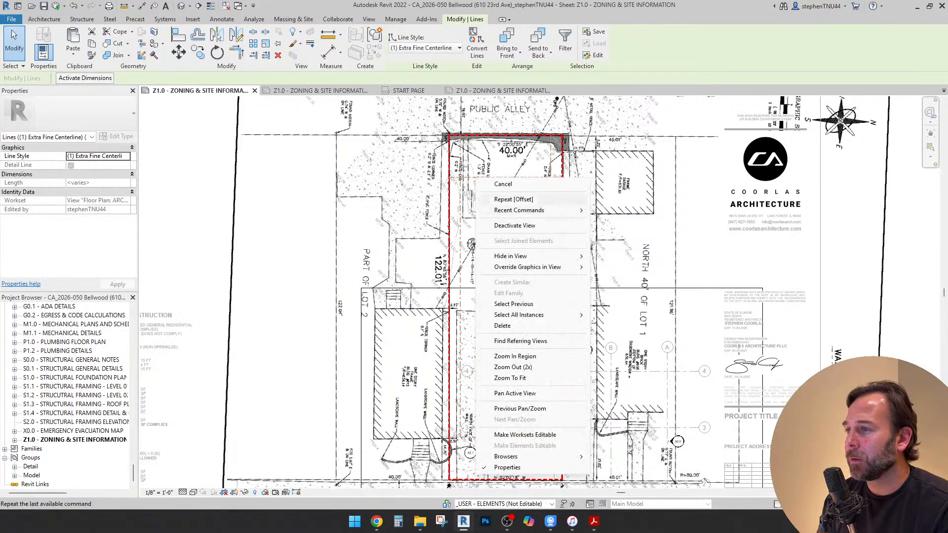
mouse_move(527, 267)
click(623, 266)
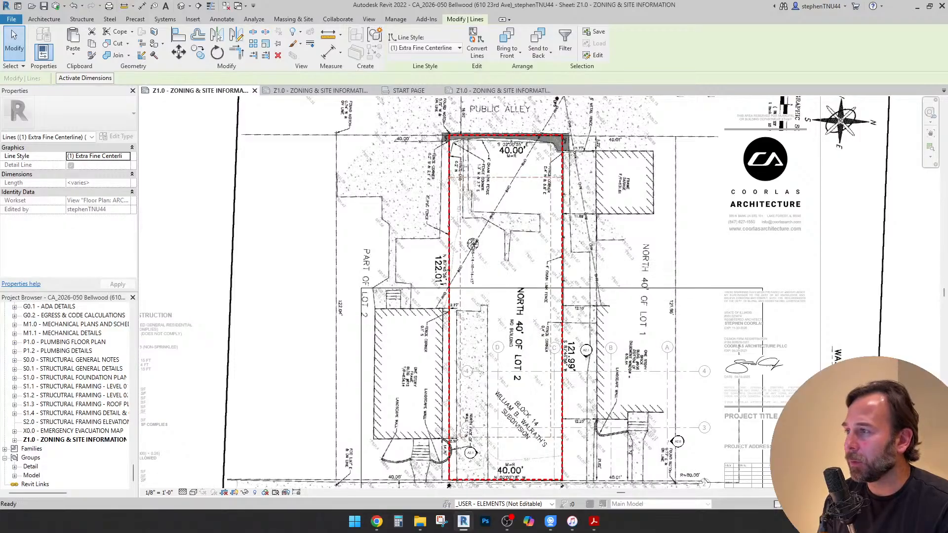
click(265, 257)
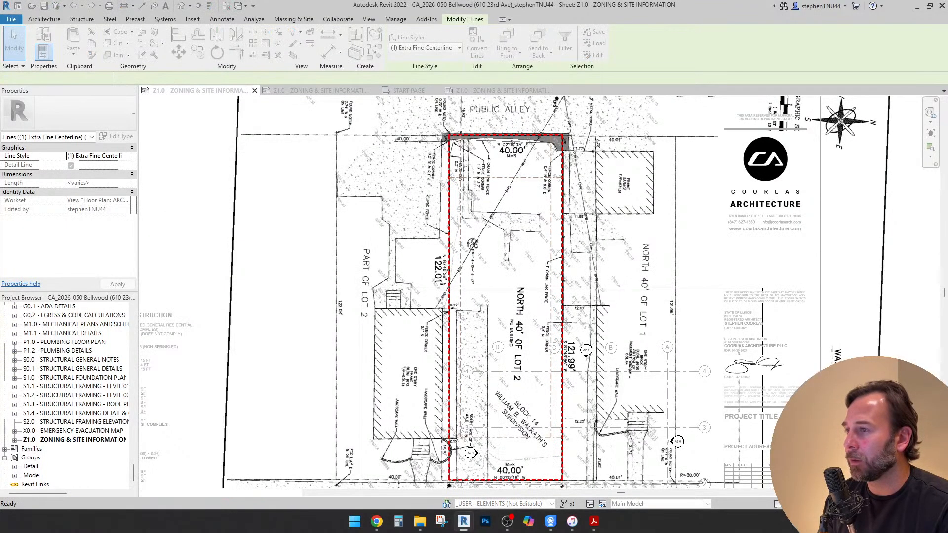
scroll(551, 238, down, 1)
key(Escape)
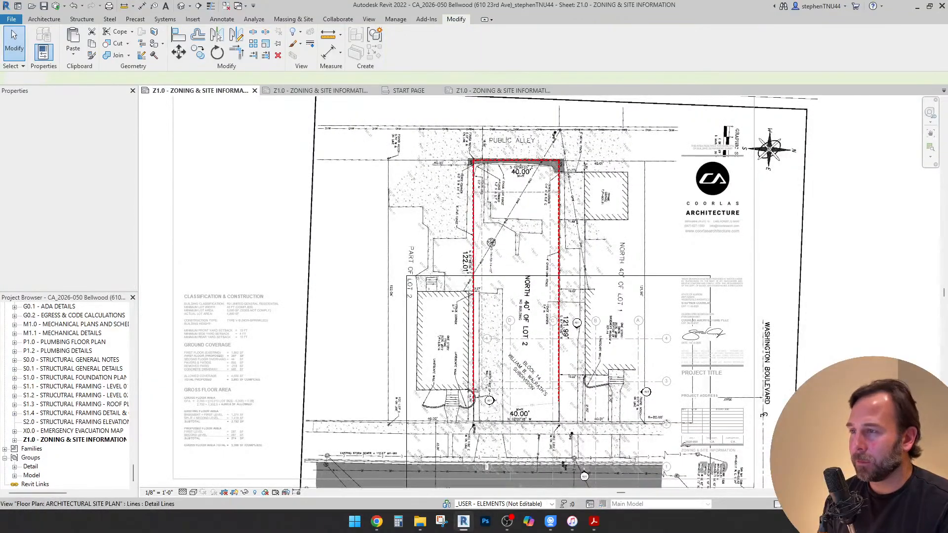
Select the chain of lot boundary lines and set their line style to (7) Bold Dashed
scroll(476, 194, up, 3)
key(Tab)
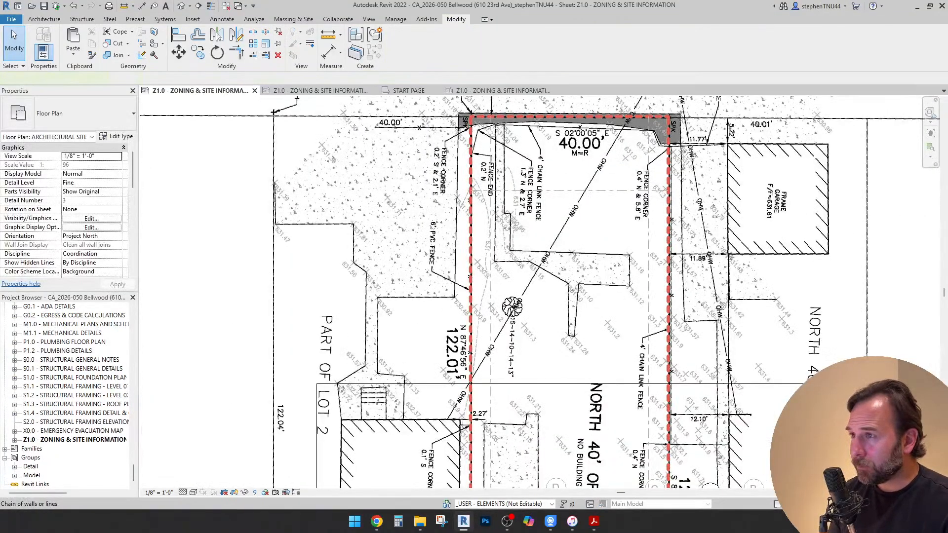
click(471, 194)
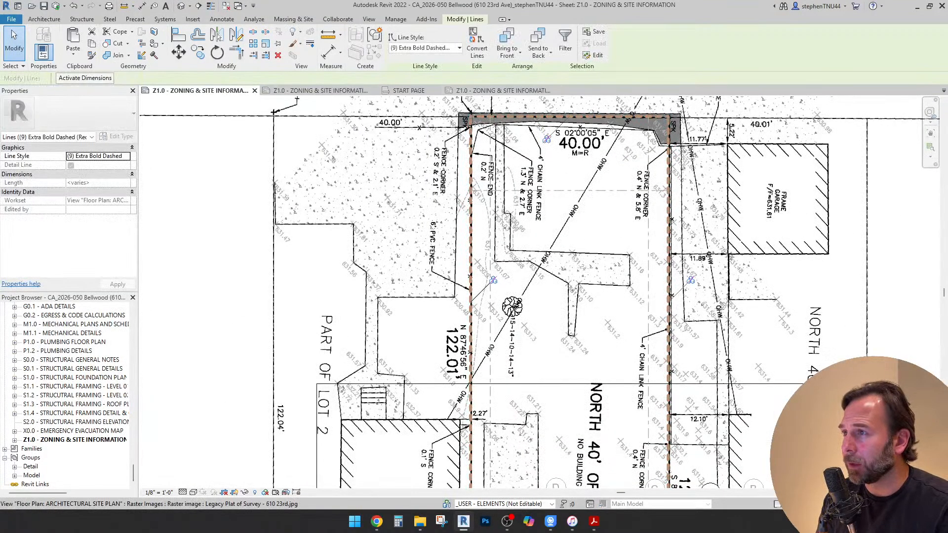
click(460, 48)
scroll(427, 119, up, 3)
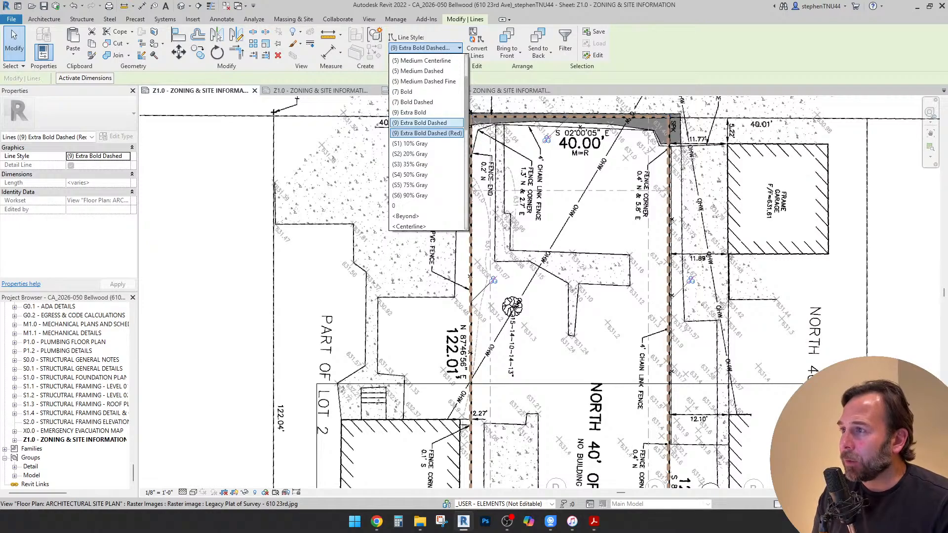
click(425, 81)
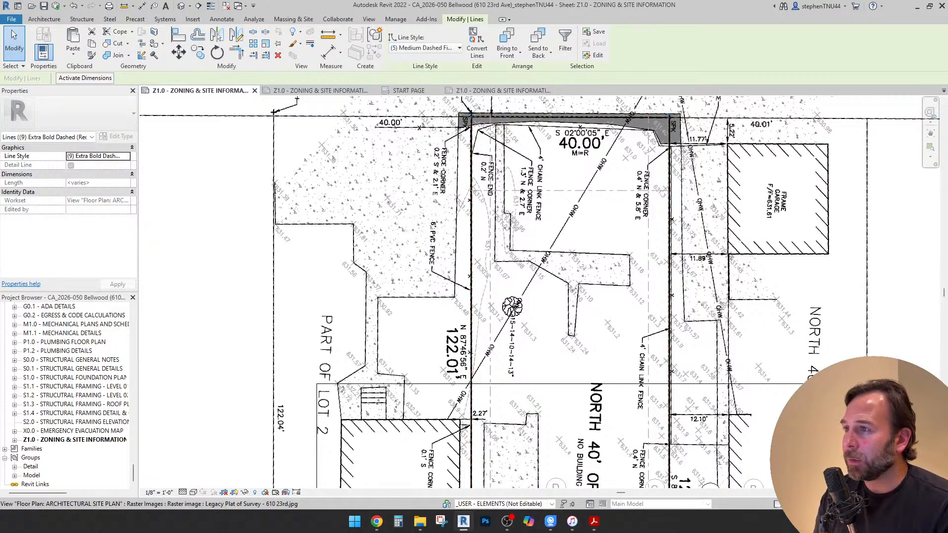
click(424, 48)
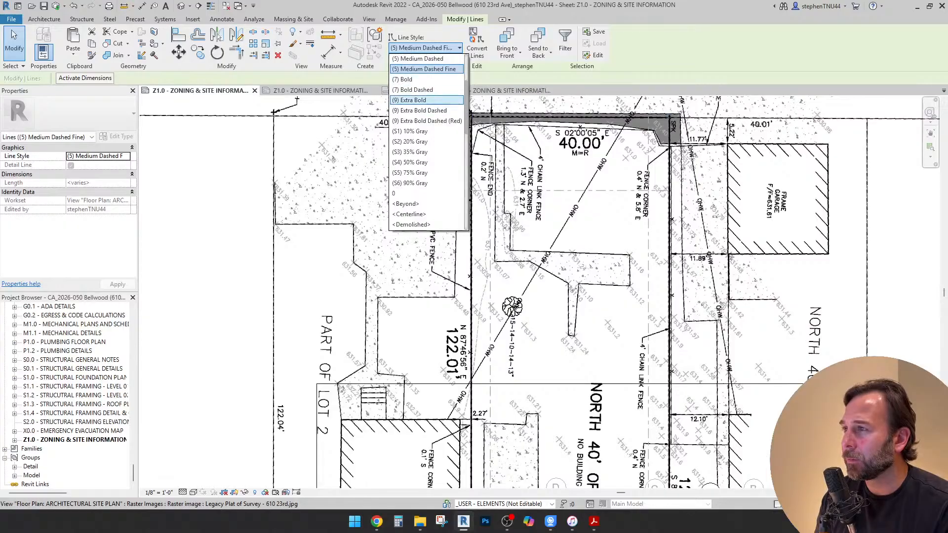
click(414, 90)
scroll(536, 123, down, 1)
scroll(543, 134, down, 3)
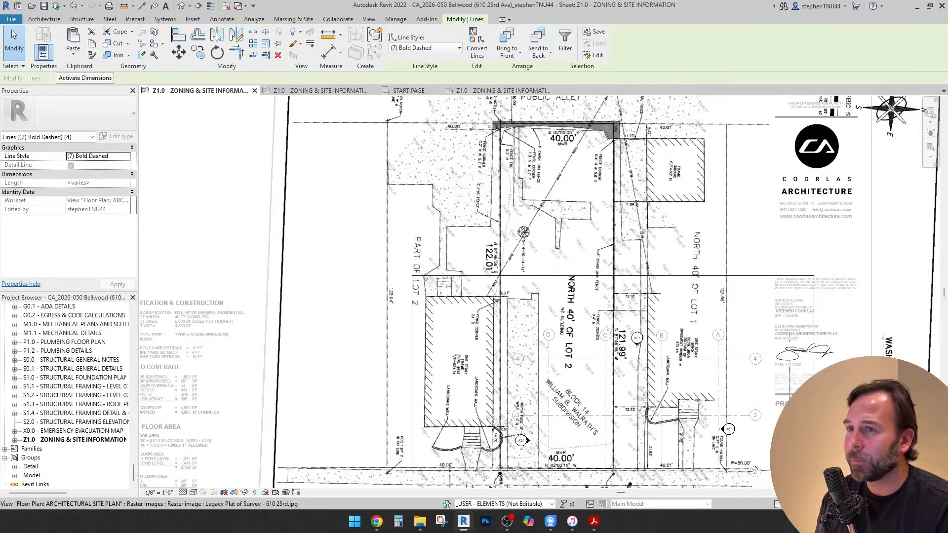
click(564, 143)
Deselect the survey image and hide the whole grid category in the site plan view
scroll(583, 184, up, 1)
scroll(617, 284, up, 1)
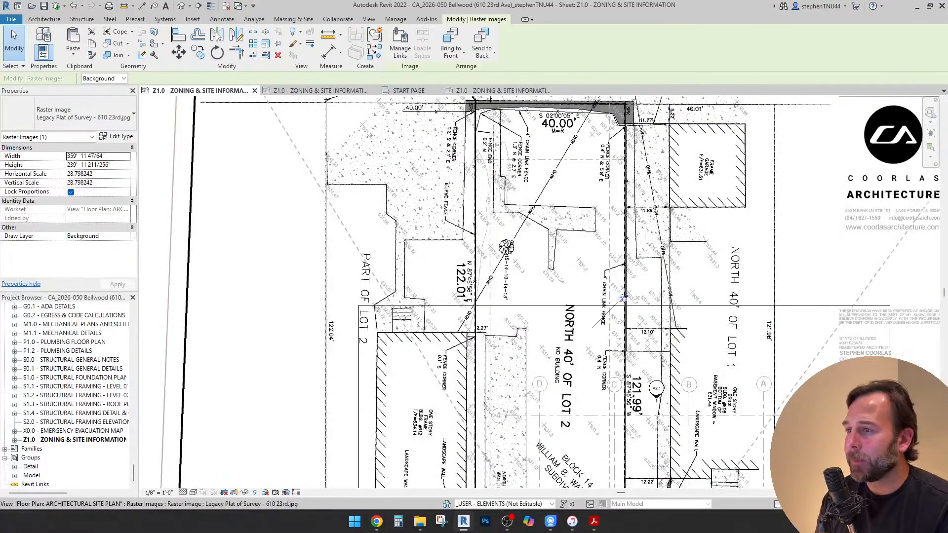
scroll(623, 298, down, 3)
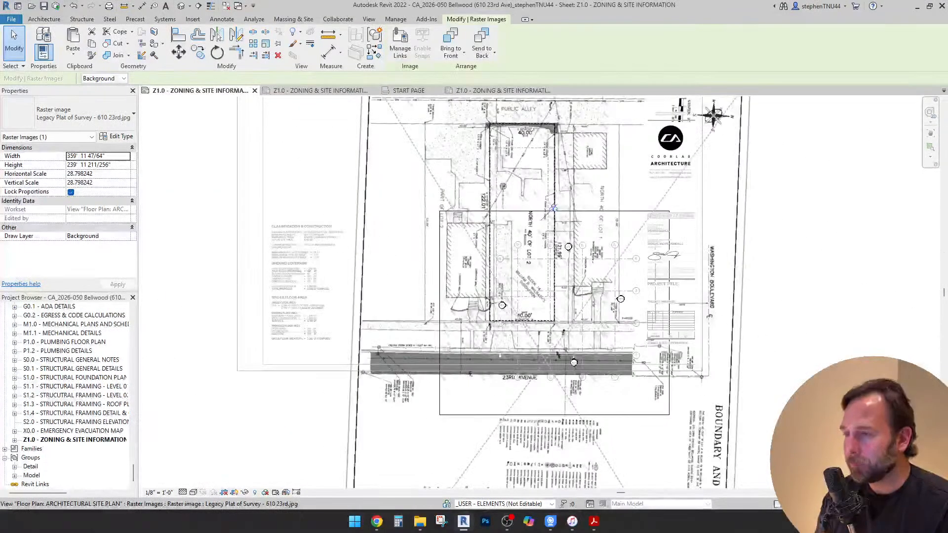
scroll(493, 228, up, 5)
scroll(493, 228, down, 2)
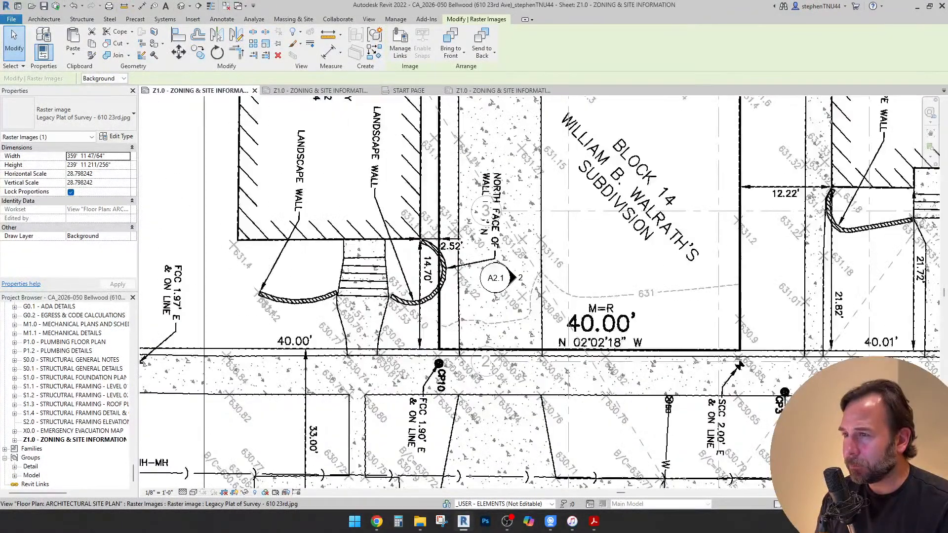
scroll(410, 222, down, 2)
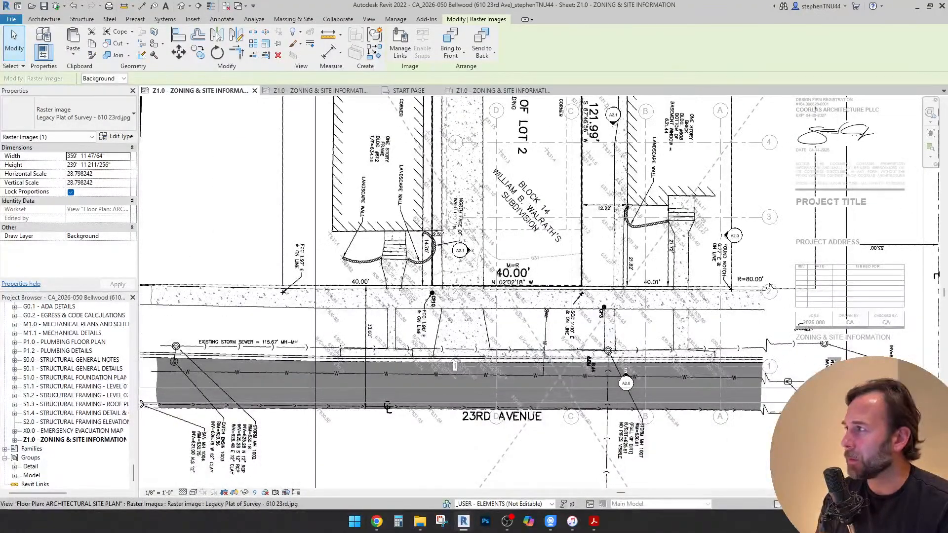
key(Escape)
right_click(703, 143)
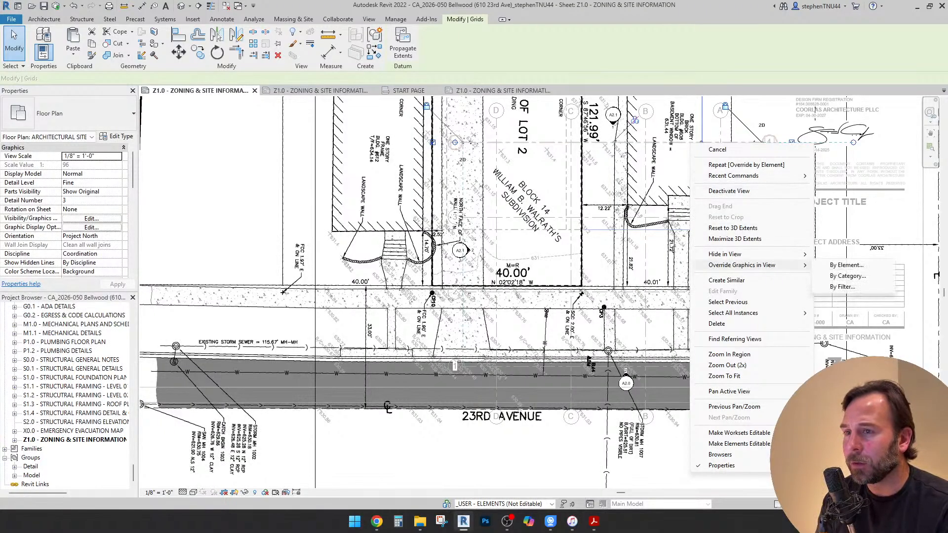
mouse_move(740, 254)
click(837, 265)
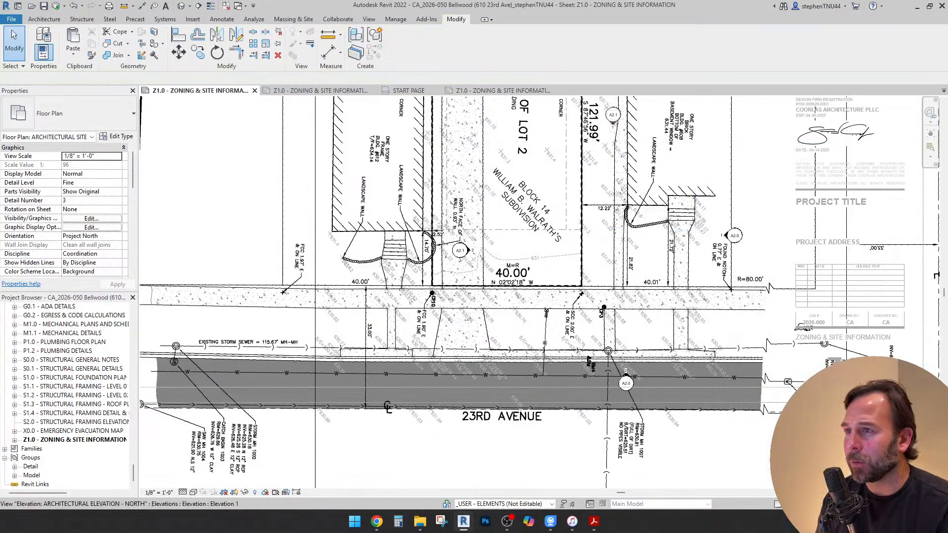
Select the A2.1 elevation marker beside the lot and hide its categories in the site plan view
scroll(608, 105, up, 3)
click(619, 120)
ctrl+click(629, 143)
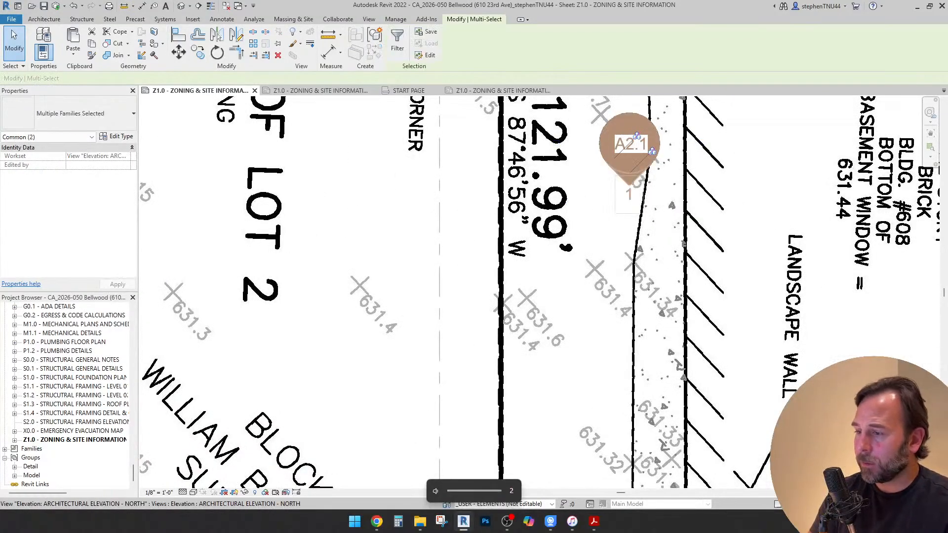
right_click(631, 179)
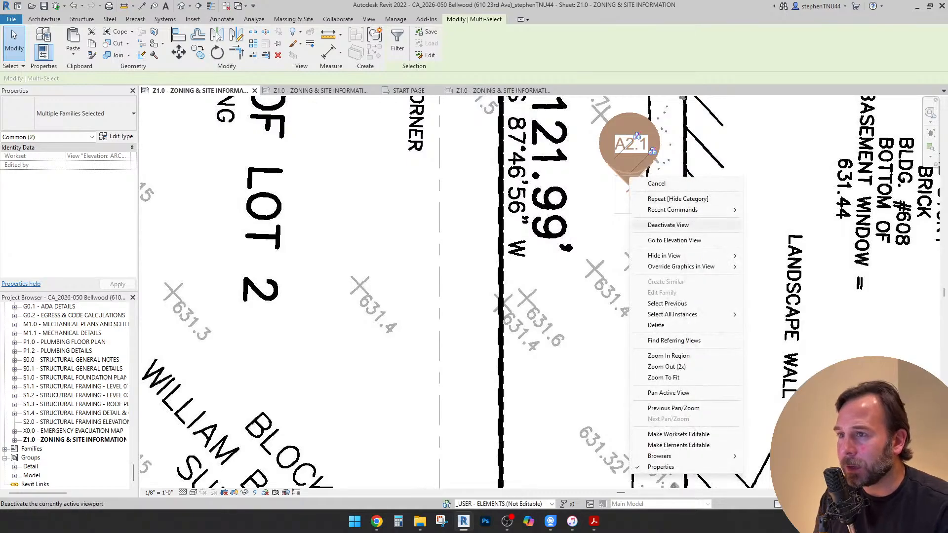
mouse_move(692, 255)
click(771, 255)
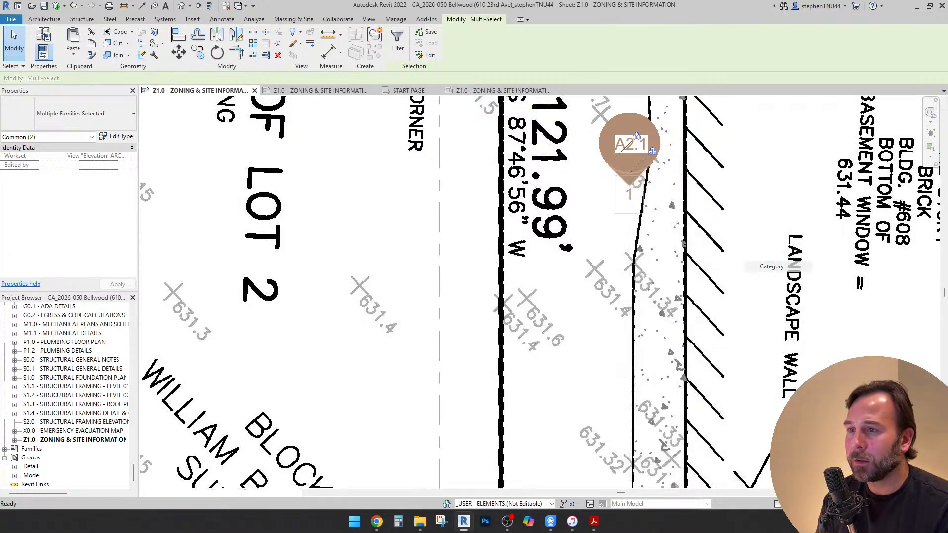
scroll(529, 221, down, 5)
scroll(523, 208, down, 1)
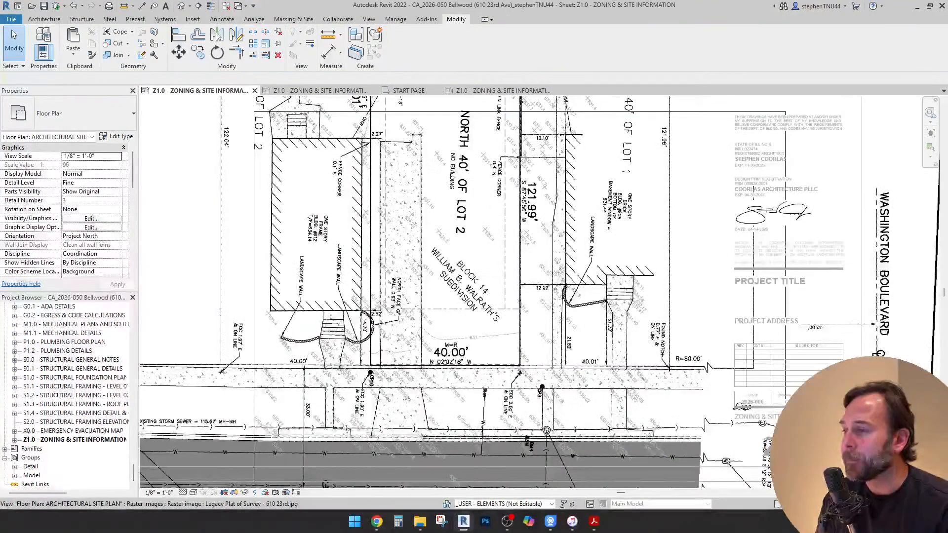
Extend the front ends of both side setback lines to the lot line along 23rd Avenue
scroll(550, 233, down, 4)
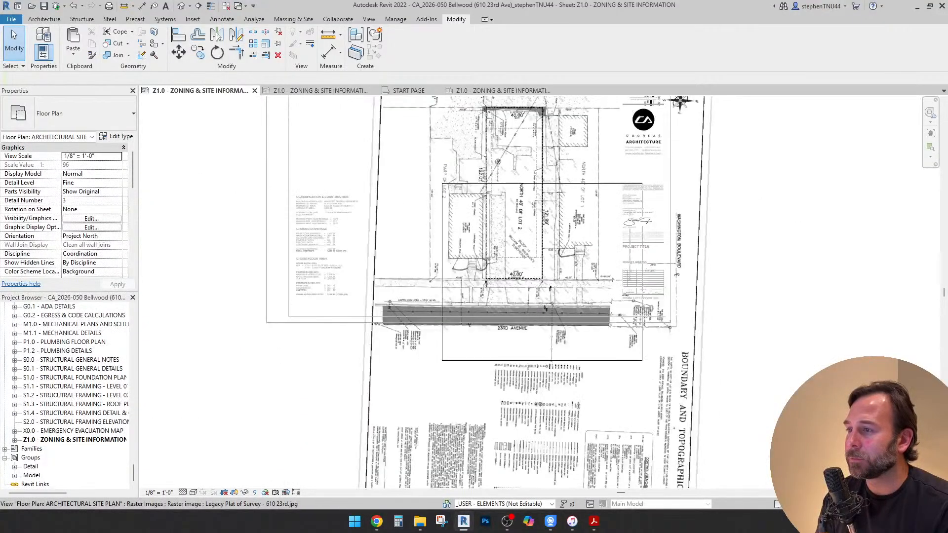
scroll(501, 254, up, 5)
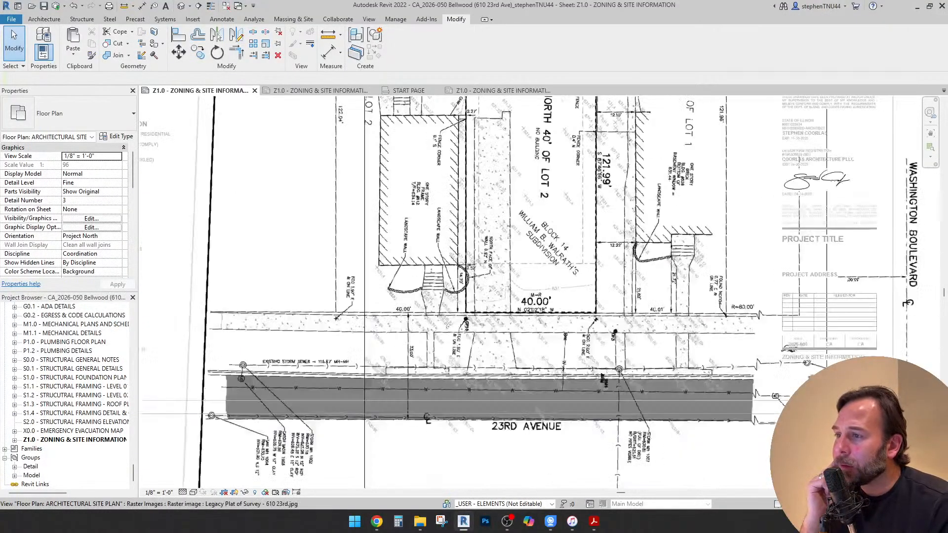
click(462, 257)
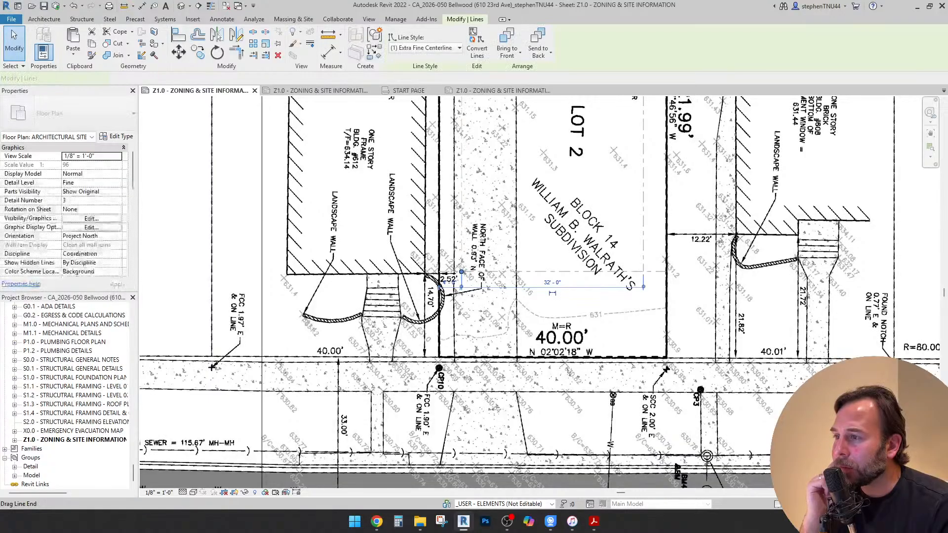
drag(462, 272, 462, 357)
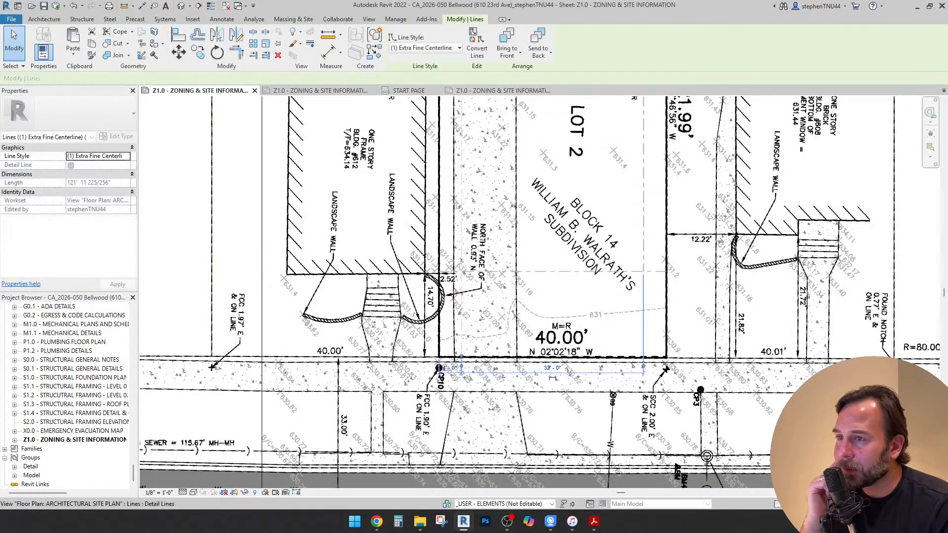
click(643, 261)
drag(644, 272, 644, 357)
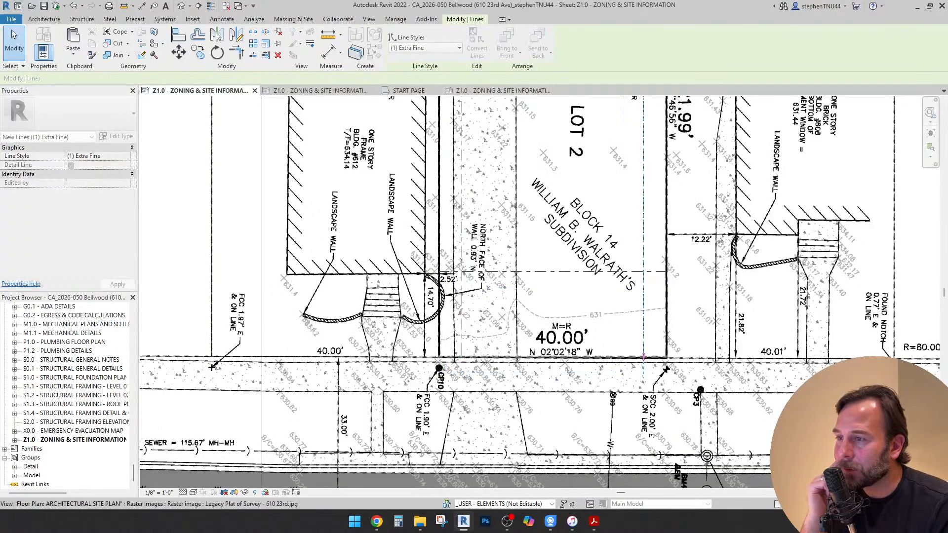
scroll(488, 247, down, 1)
scroll(480, 244, down, 5)
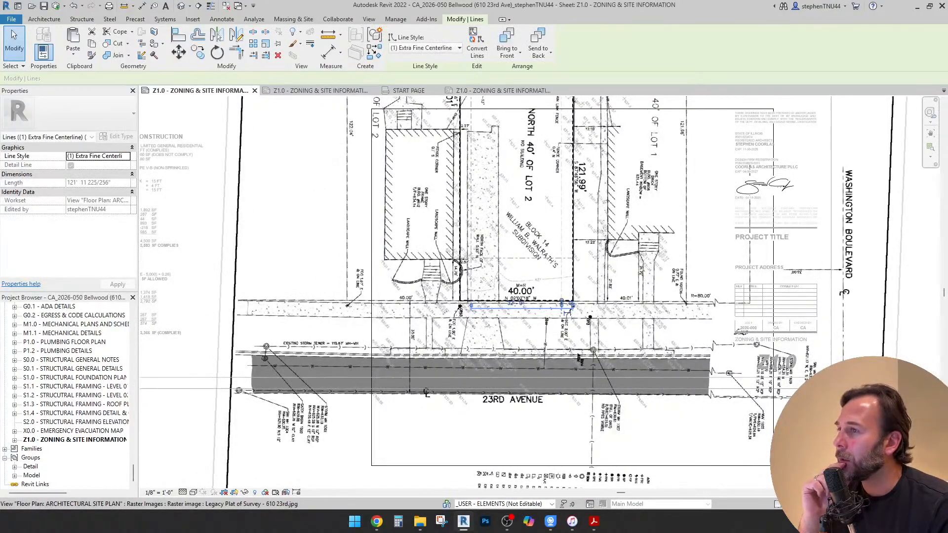
scroll(483, 126, up, 5)
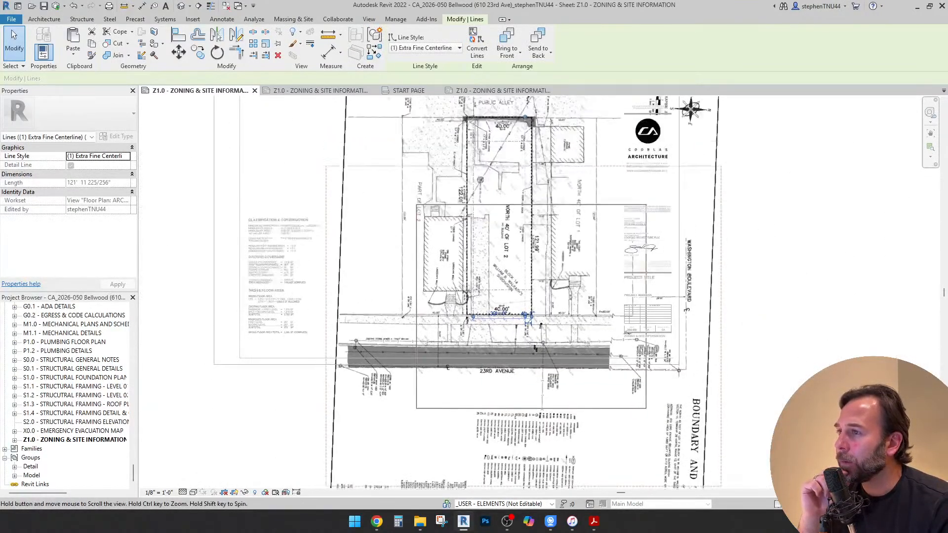
Start a filled region and sketch a circular boundary of about 9'-6" radius centred on the tree symbol in the survey
scroll(484, 200, up, 2)
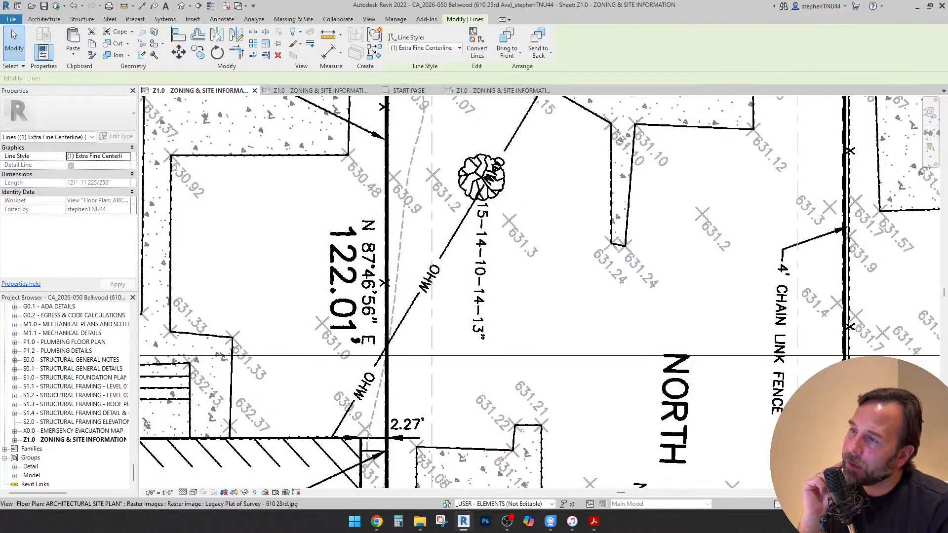
scroll(496, 167, down, 2)
scroll(493, 174, up, 1)
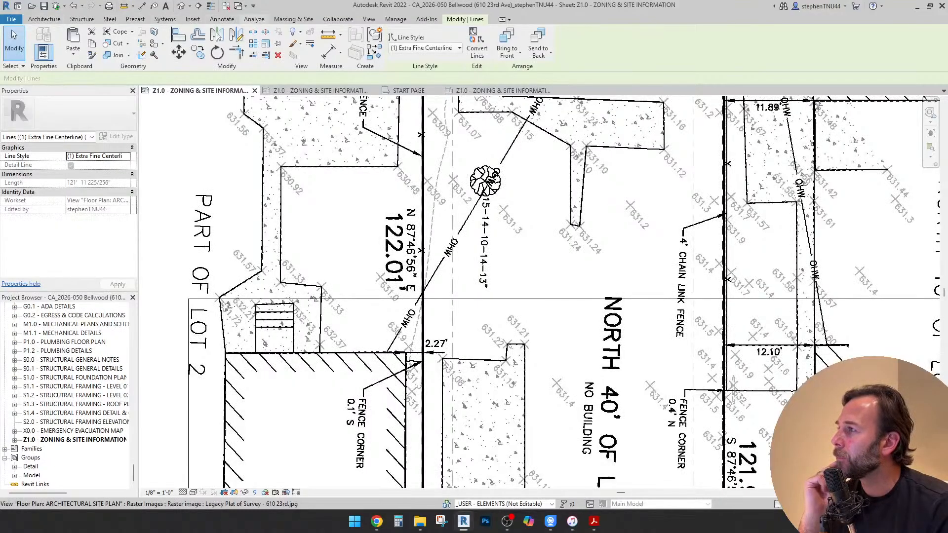
click(222, 18)
click(344, 42)
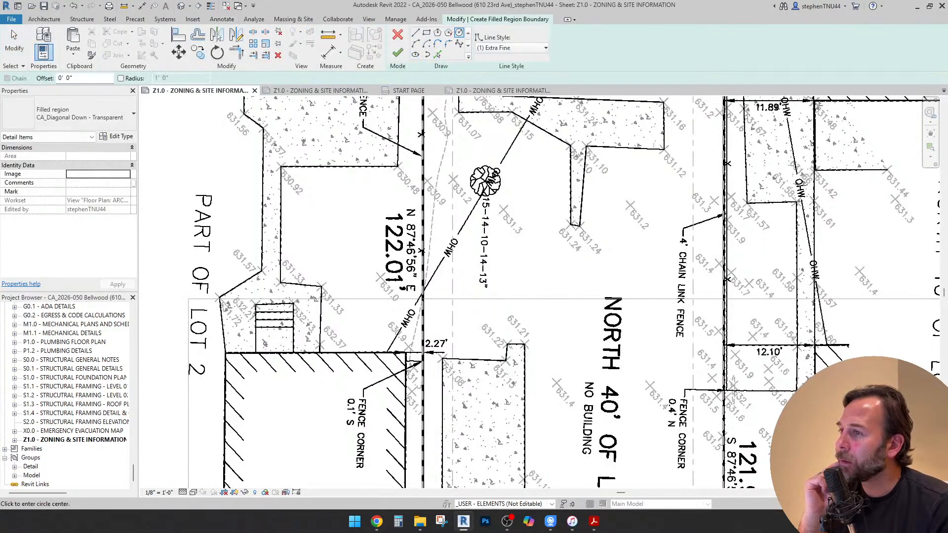
scroll(483, 186, up, 2)
click(487, 185)
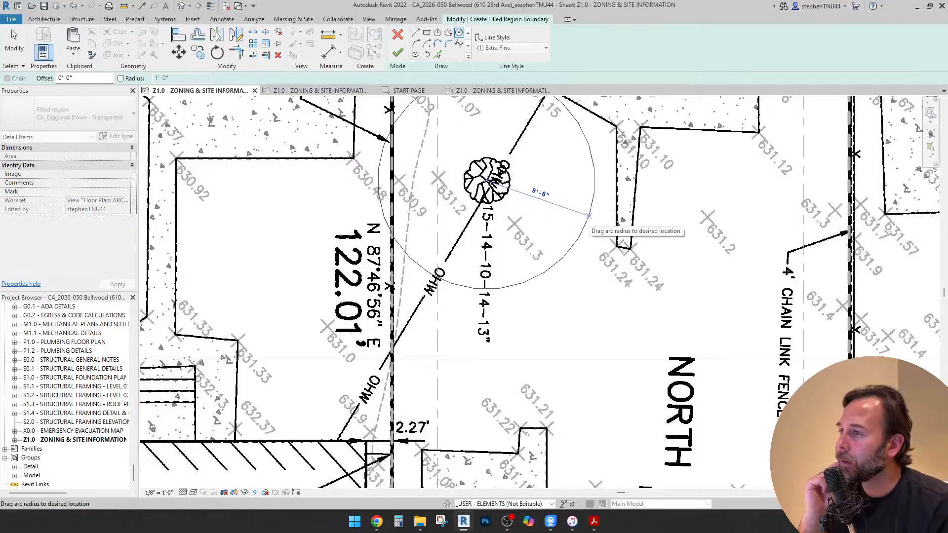
click(589, 216)
Set the circular filled region's type to CA_Tree Green and finish its boundary sketch
click(14, 43)
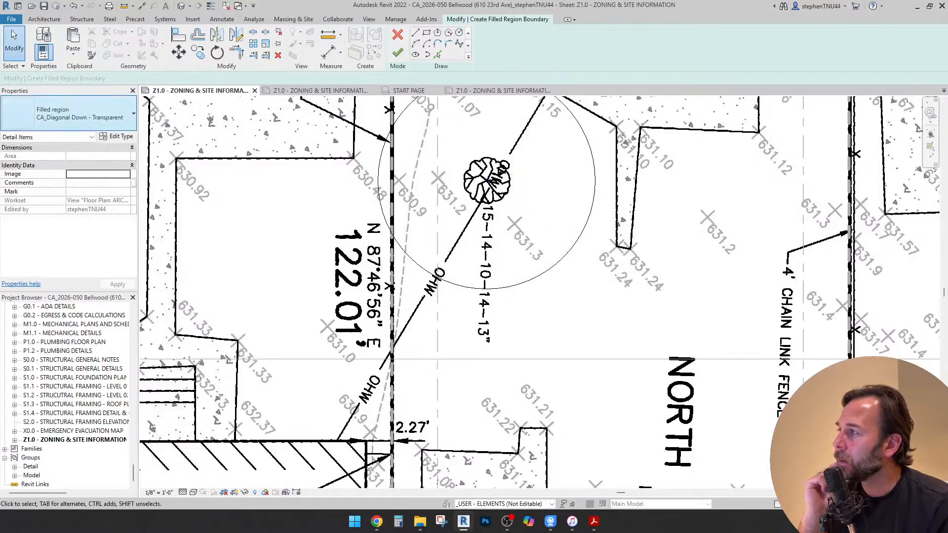
click(89, 115)
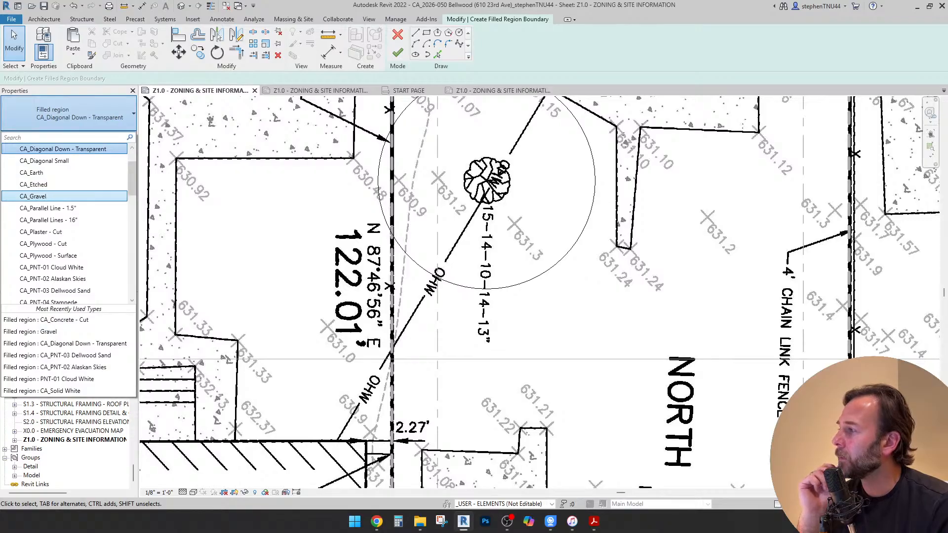
scroll(94, 196, up, 1)
scroll(64, 188, down, 4)
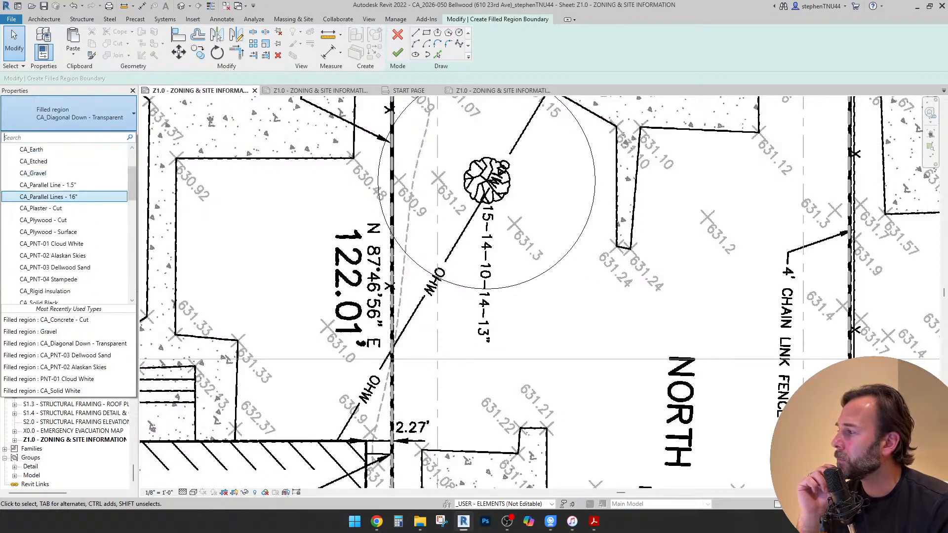
scroll(64, 198, down, 6)
scroll(65, 203, up, 2)
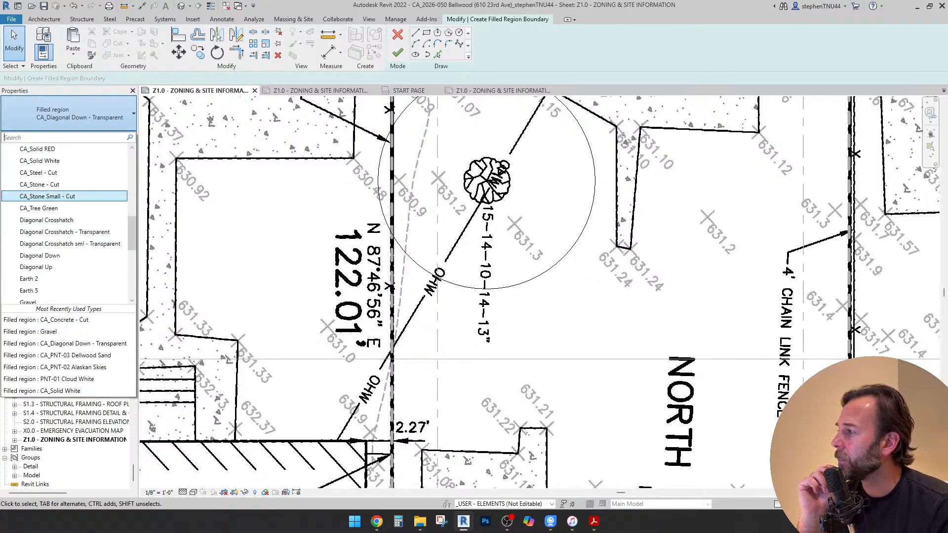
click(65, 208)
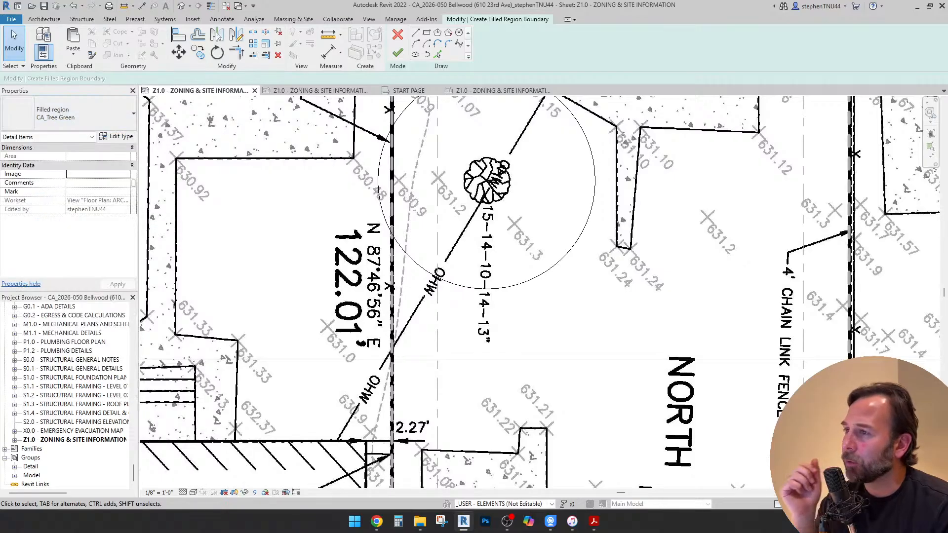
click(398, 52)
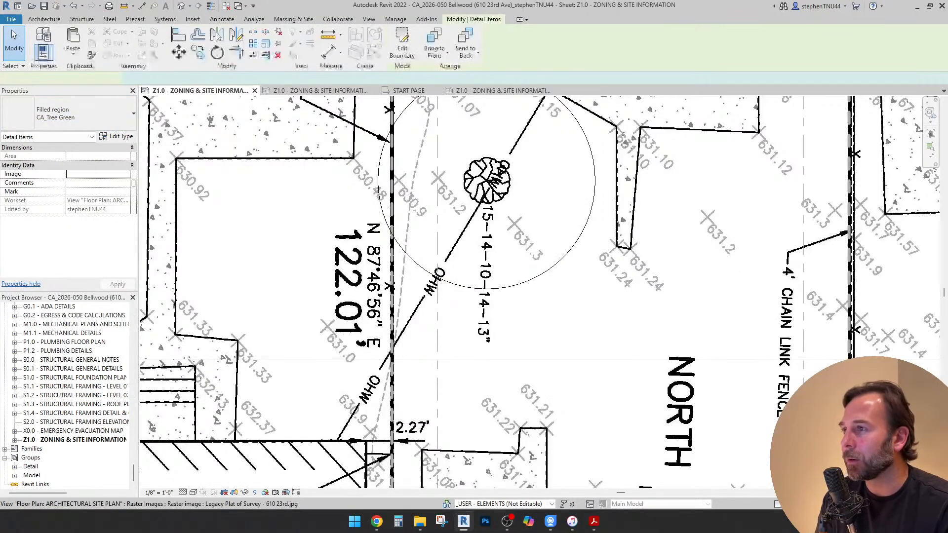
Select the plat of survey raster image and hide that element in the site plan view
scroll(443, 195, down, 2)
click(453, 182)
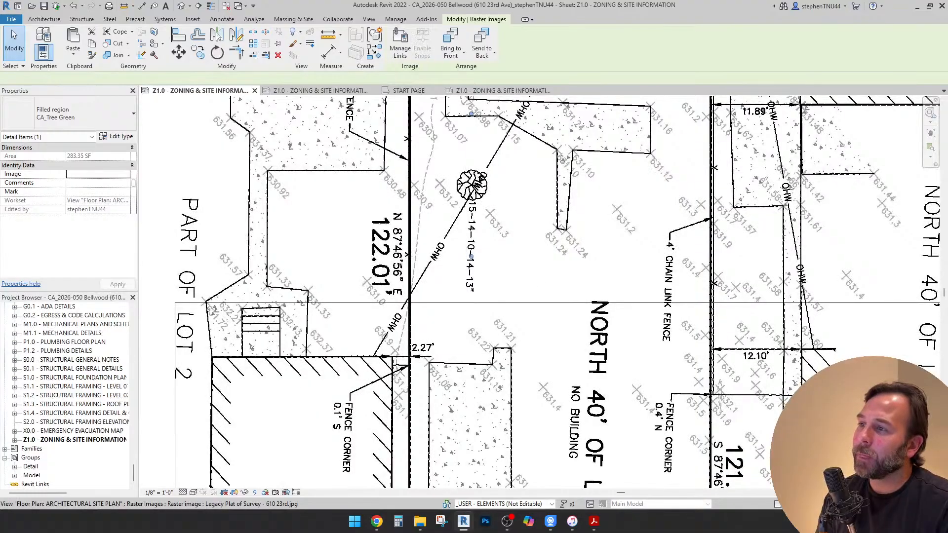
scroll(453, 183, down, 6)
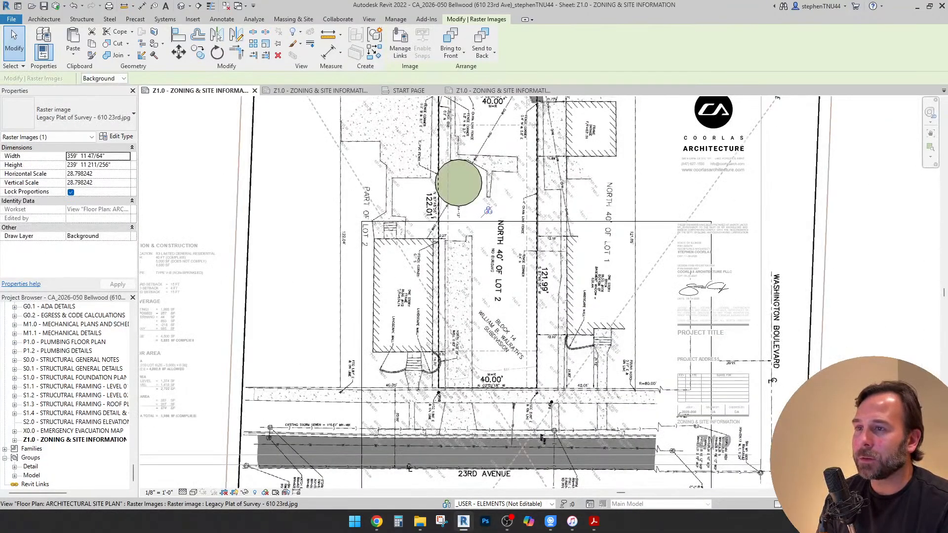
right_click(714, 144)
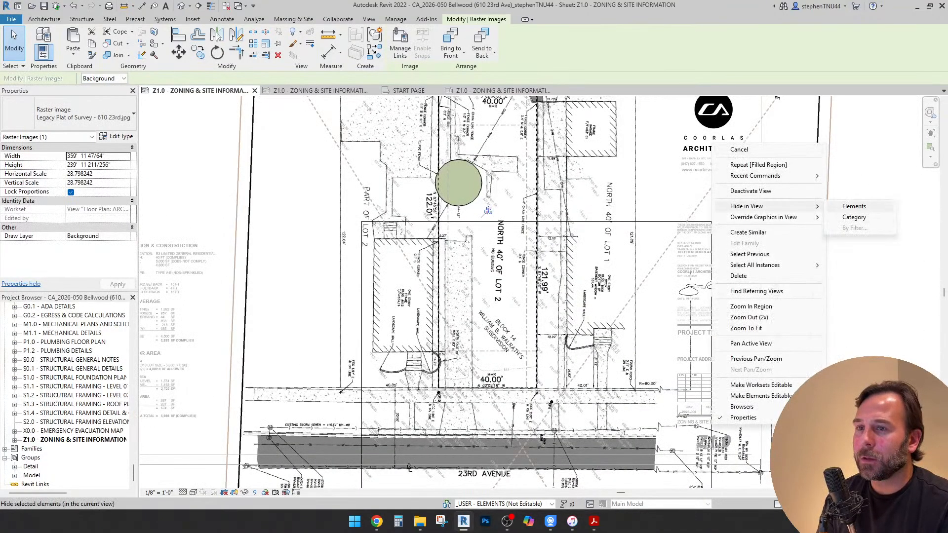
click(854, 207)
Resize the site plan's crop region so it closely frames the lot boundary on all four sides
scroll(509, 194, down, 3)
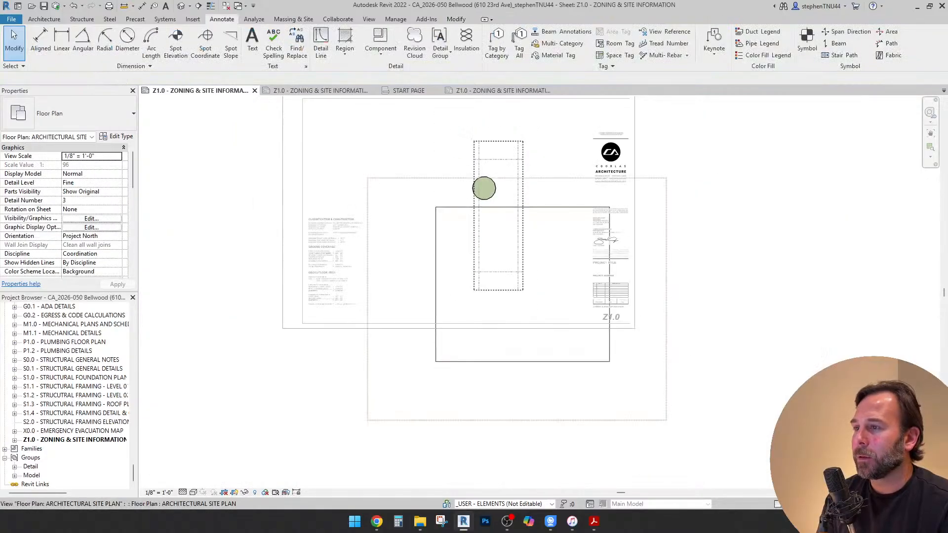
drag(519, 207, 513, 135)
middle_drag(528, 141, 520, 194)
scroll(522, 195, up, 3)
drag(522, 185, 556, 166)
drag(539, 401, 540, 457)
drag(672, 311, 554, 311)
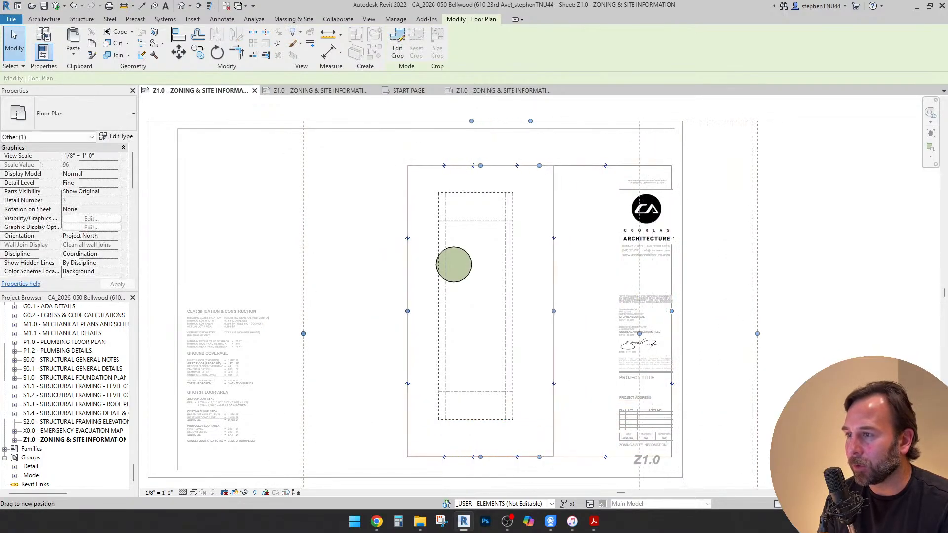
scroll(376, 219, down, 2)
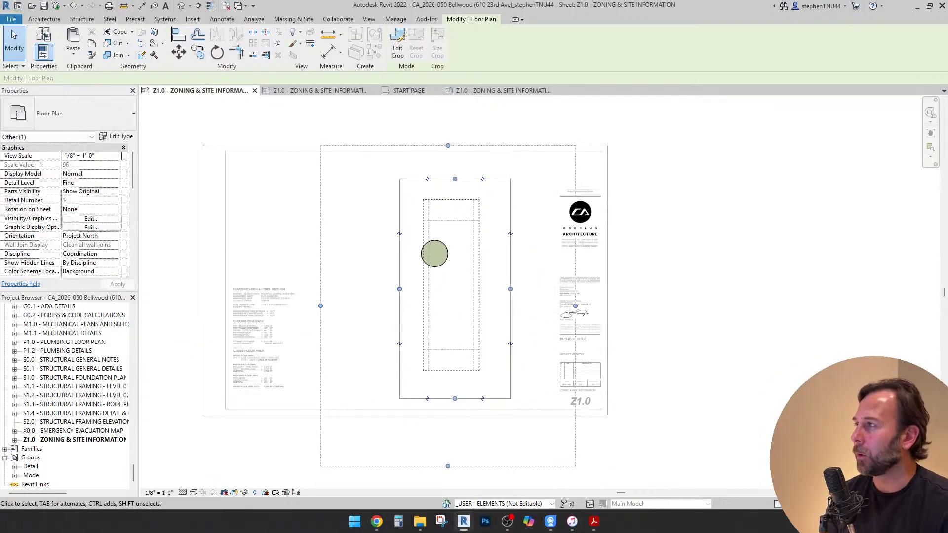
Add an aligned dimension between the front and rear lot lines, placed just outside the side lot line opposite the tree
scroll(429, 188, up, 3)
click(221, 19)
click(41, 39)
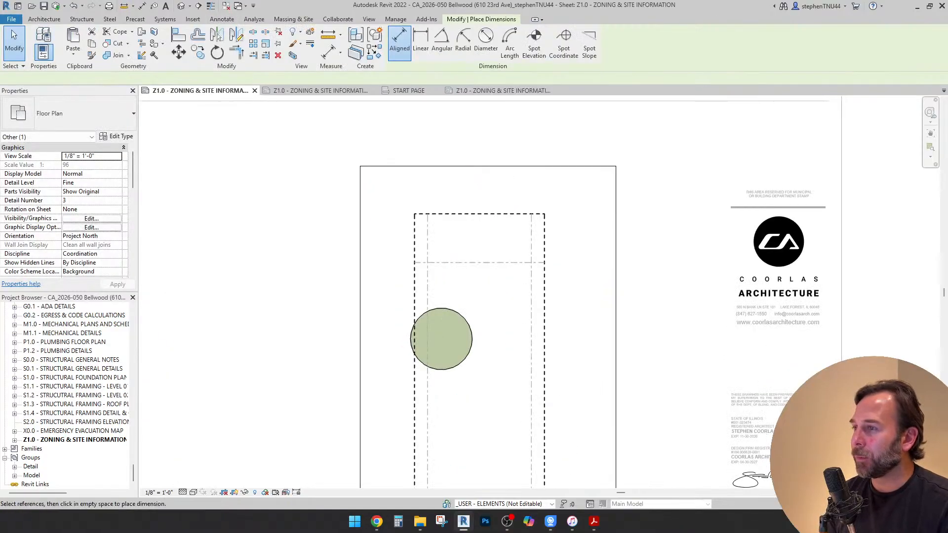
scroll(499, 185, down, 2)
scroll(499, 420, up, 1)
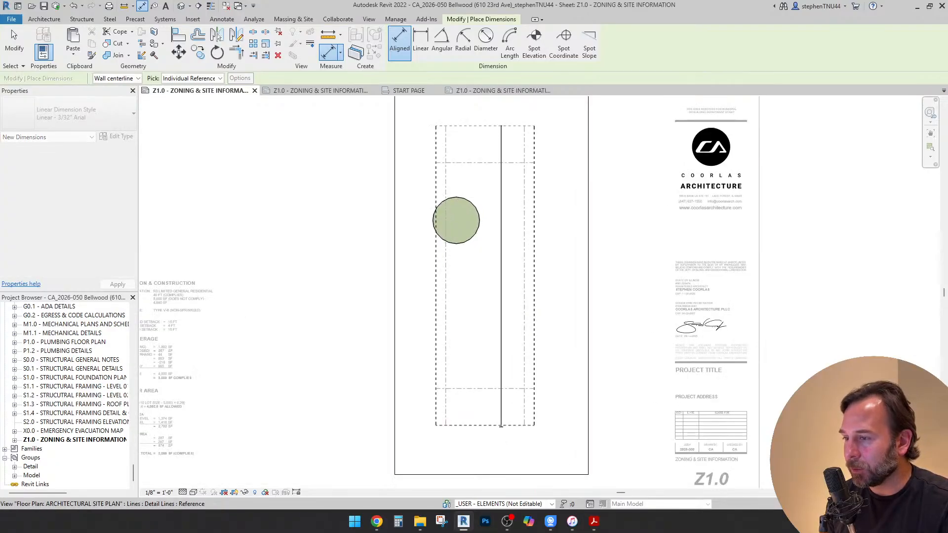
click(501, 425)
scroll(548, 340, up, 1)
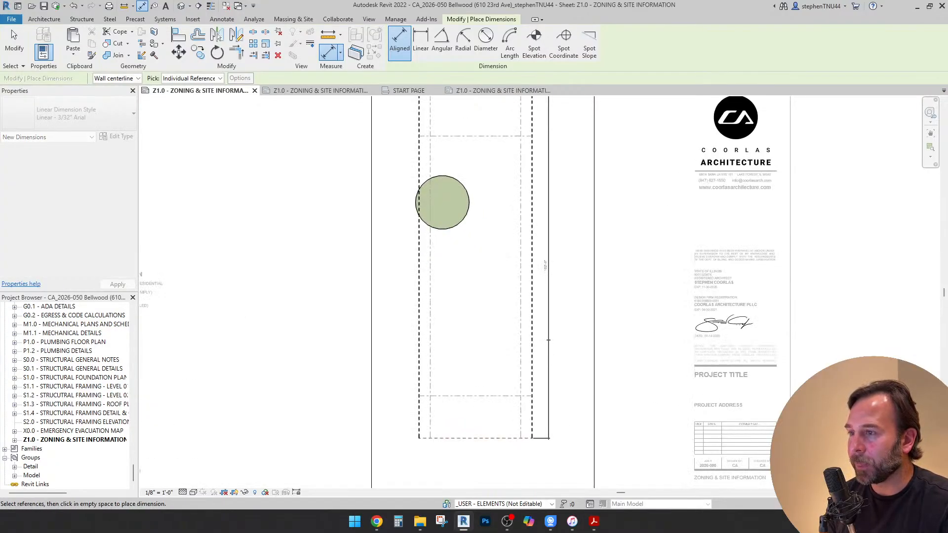
key(Escape)
key(Escape)
scroll(545, 271, down, 2)
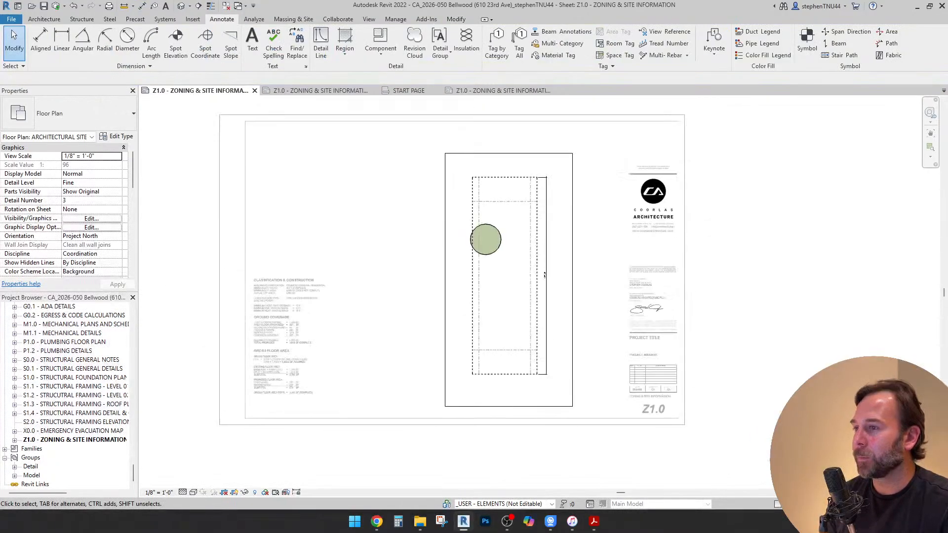
scroll(545, 275, up, 2)
click(40, 40)
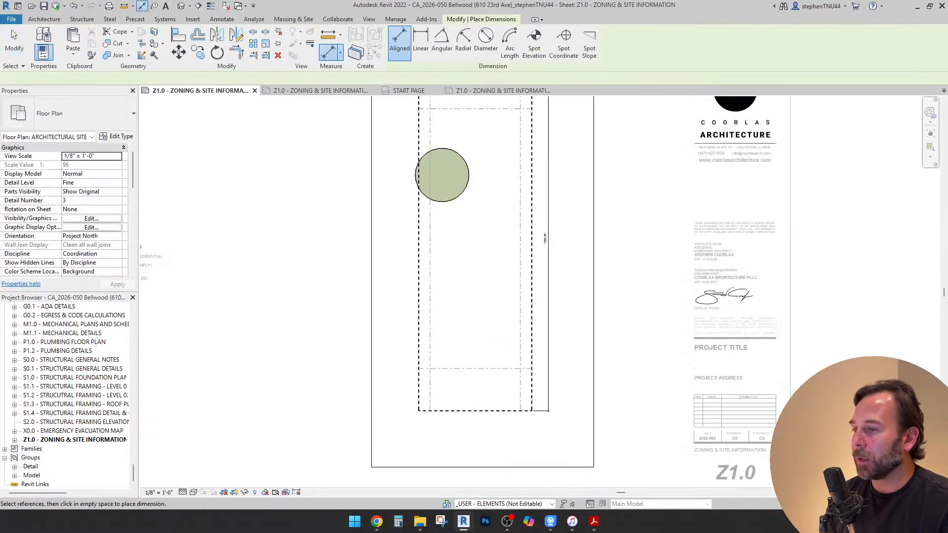
scroll(550, 261, up, 5)
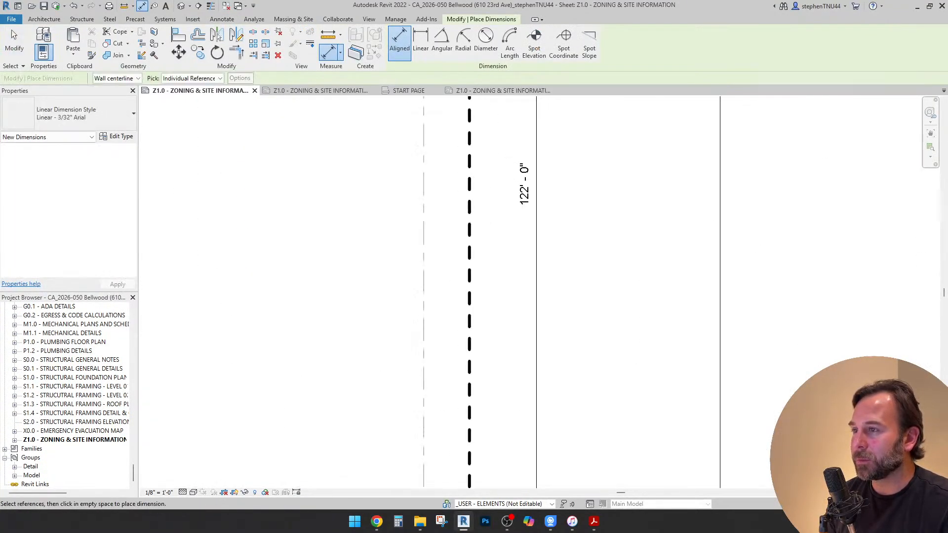
scroll(526, 200, down, 2)
scroll(526, 200, up, 2)
scroll(526, 200, down, 3)
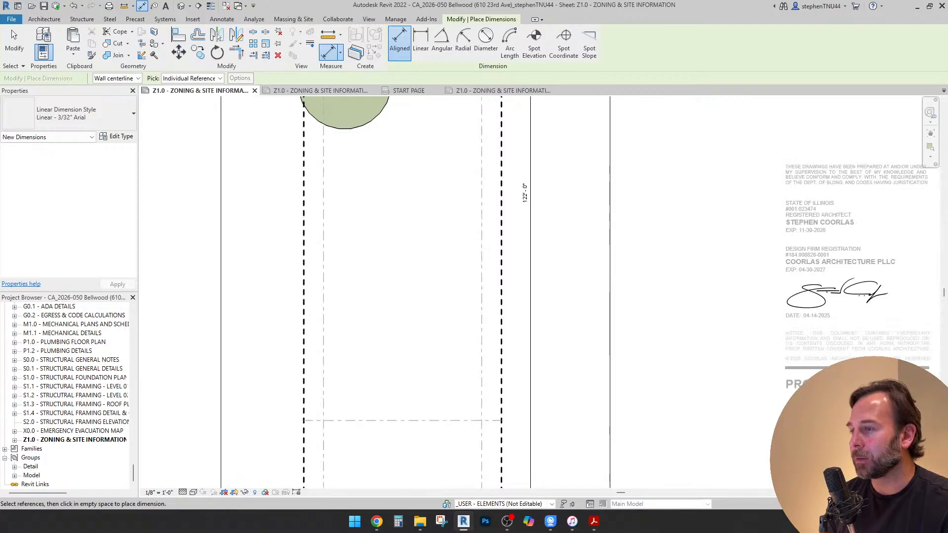
scroll(531, 193, down, 2)
Switch to the survey PDF in Acrobat, check the lot's side boundary lengths, and return to the Revit sheet
click(595, 522)
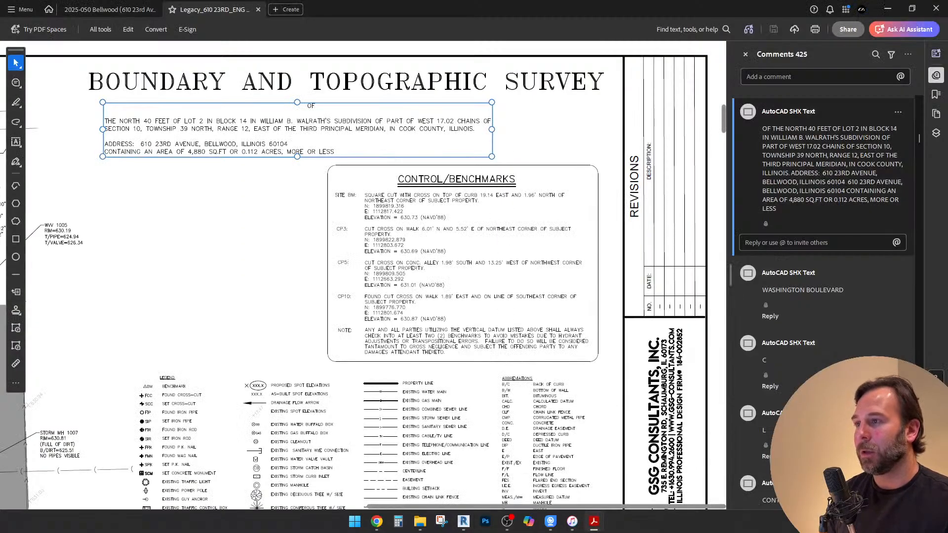
ctrl+scroll(509, 340, down, 1)
ctrl+scroll(508, 341, down, 1)
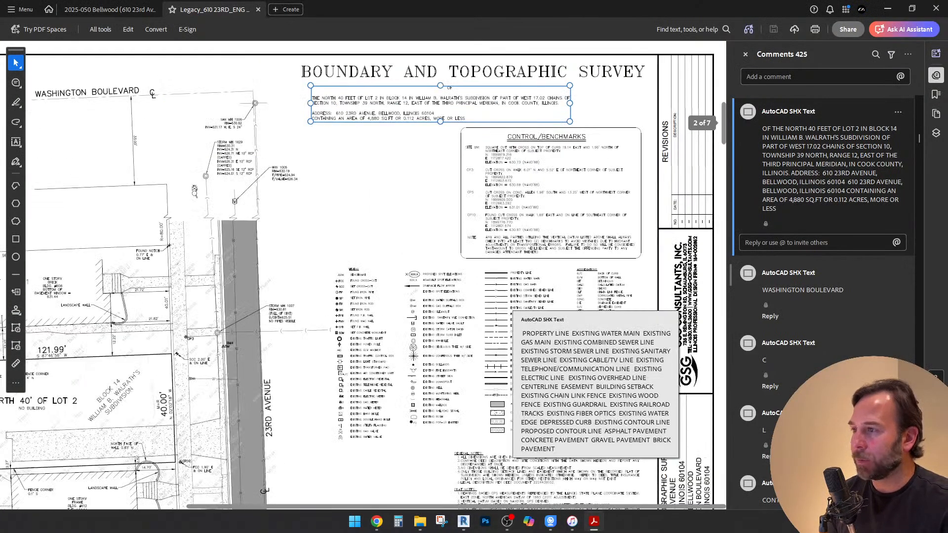
ctrl+scroll(509, 340, down, 1)
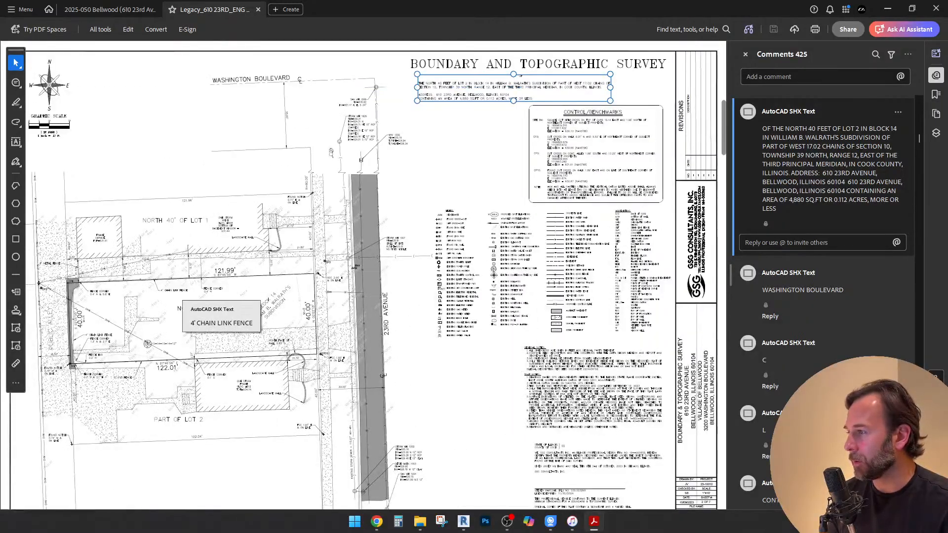
ctrl+scroll(175, 288, up, 1)
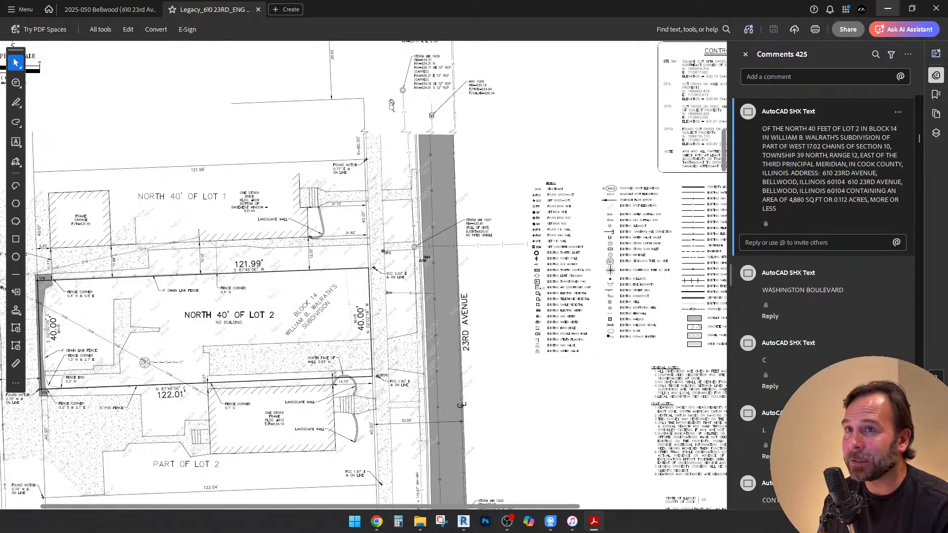
click(887, 8)
key(Escape)
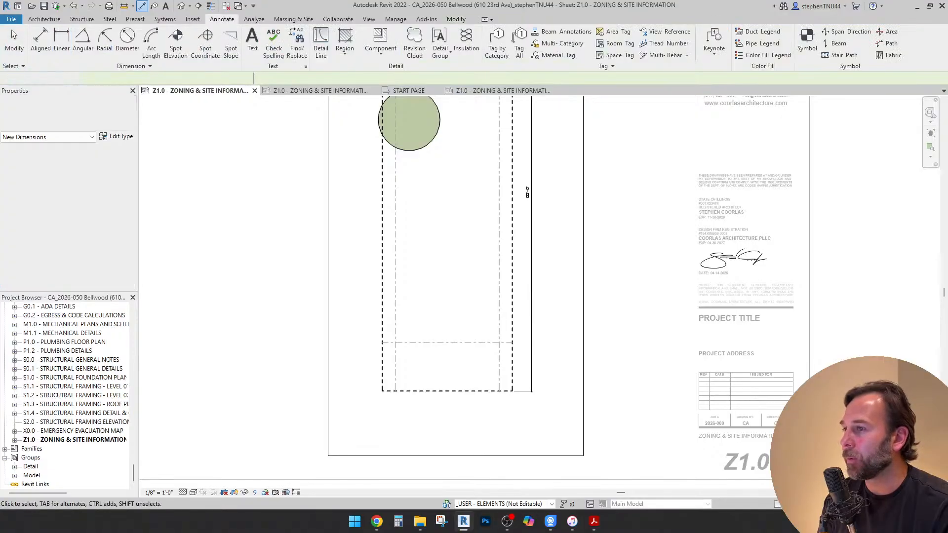
Override the text of the lot-depth dimension with "121.99 (REFER TO CIVIL)" and apply it
scroll(532, 203, up, 3)
click(531, 203)
scroll(525, 188, up, 3)
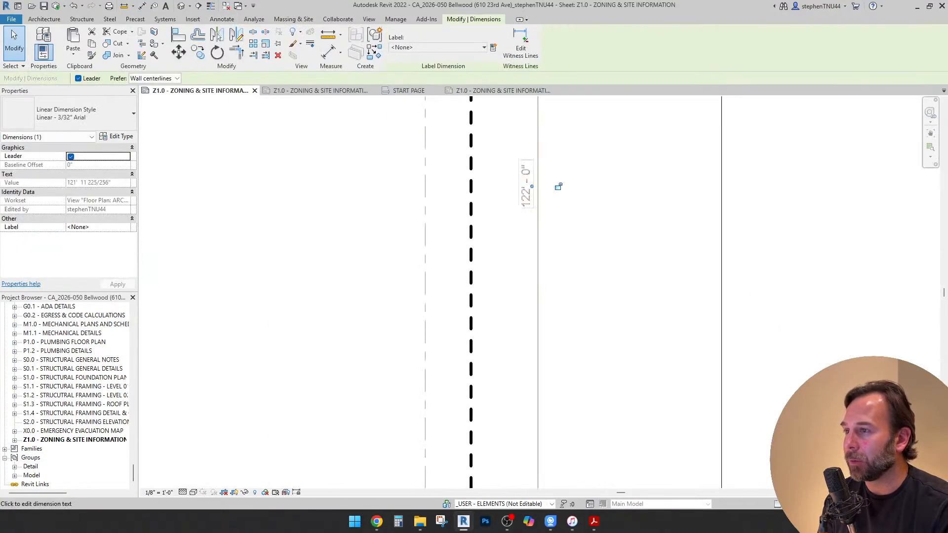
click(526, 186)
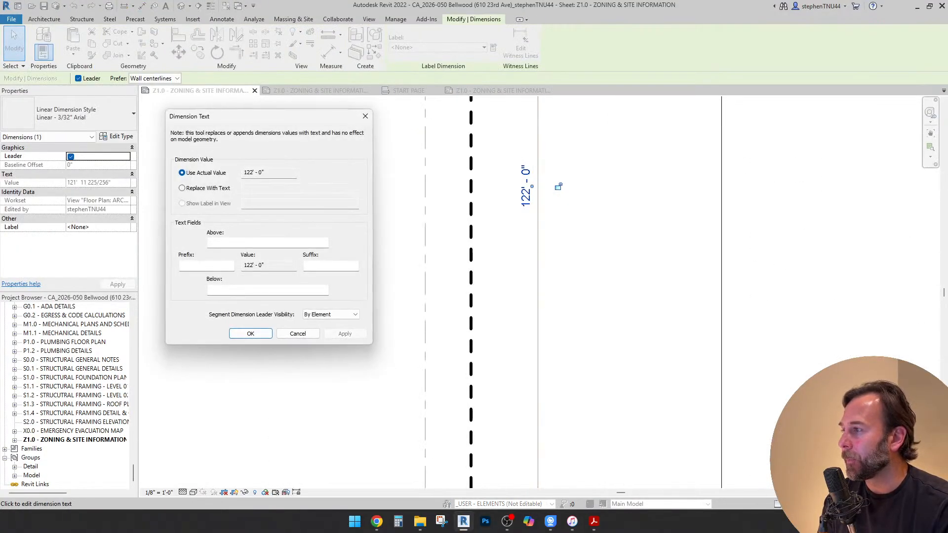
click(182, 189)
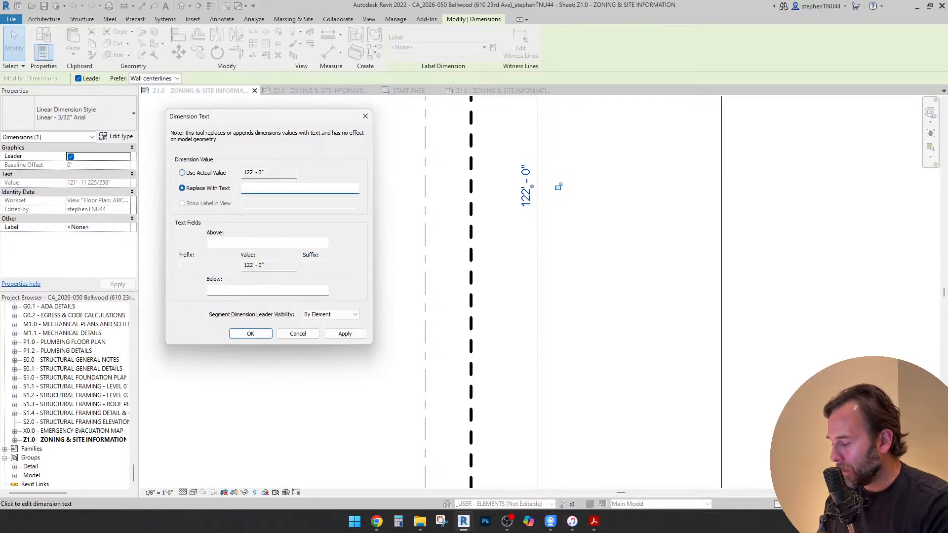
text(121.99 ")
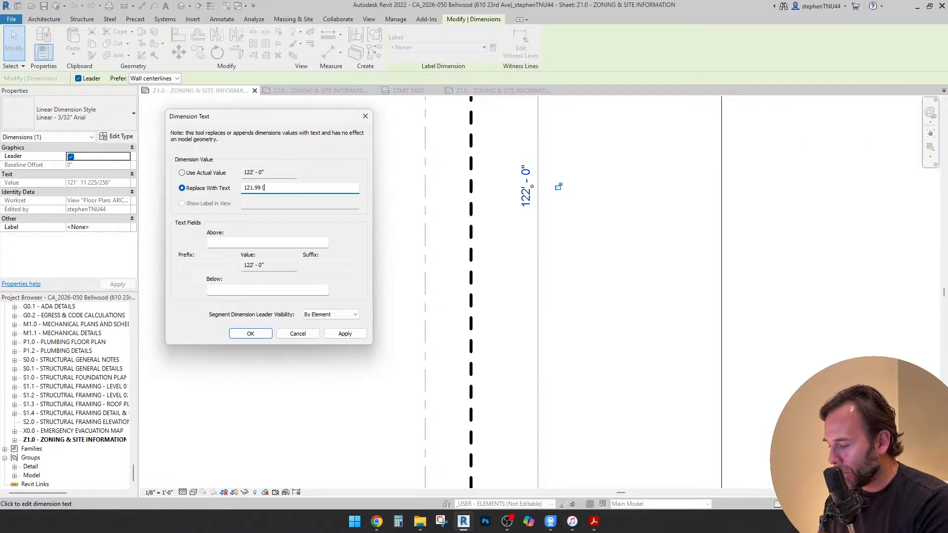
text(r)
key(BackSpace)
key(Caps_Lock)
text(R)
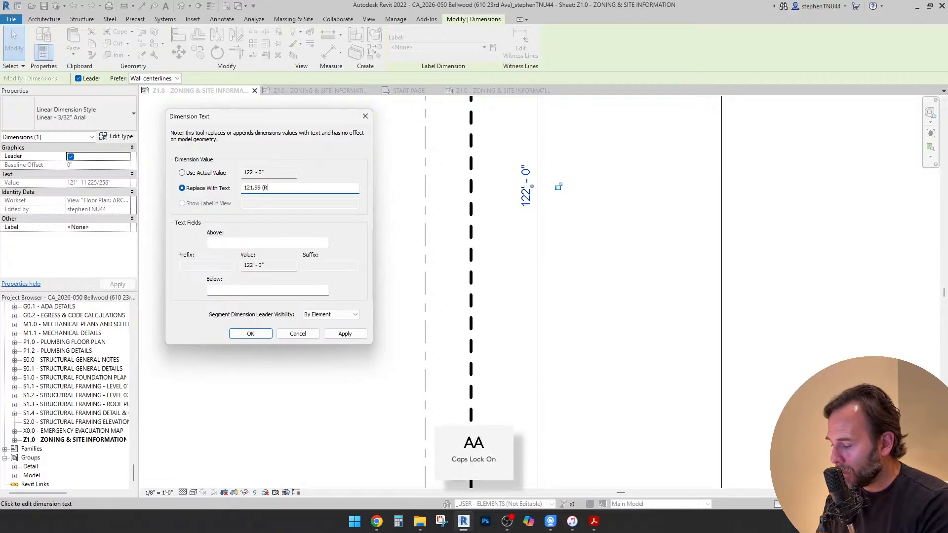
text(EFER TO CIVIL))
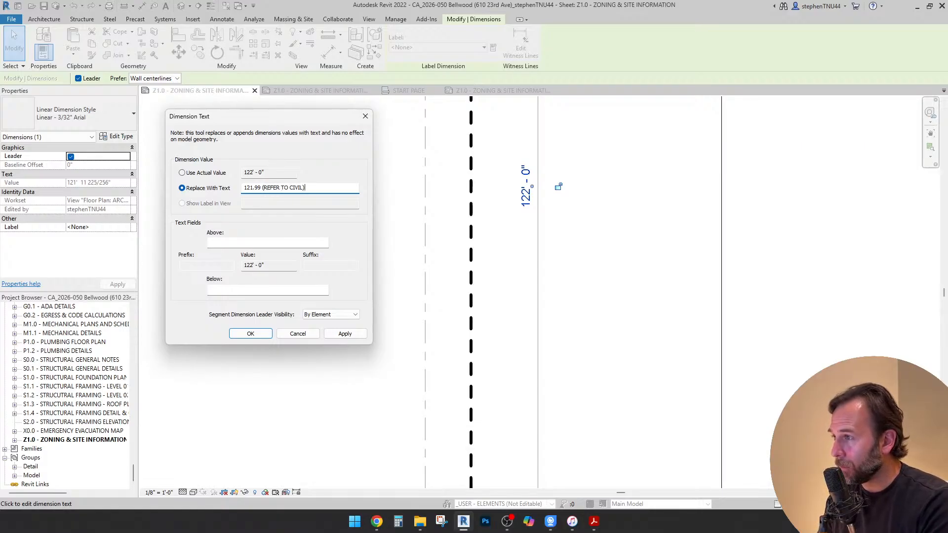
click(345, 334)
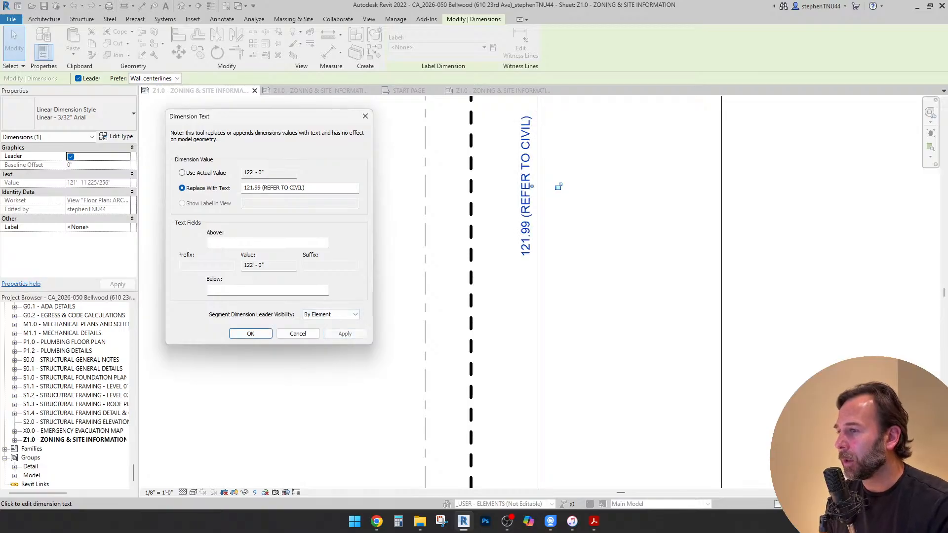
Accept the lot-depth dimension's override, reopen its text and add a foot mark directly after 121.99
click(251, 333)
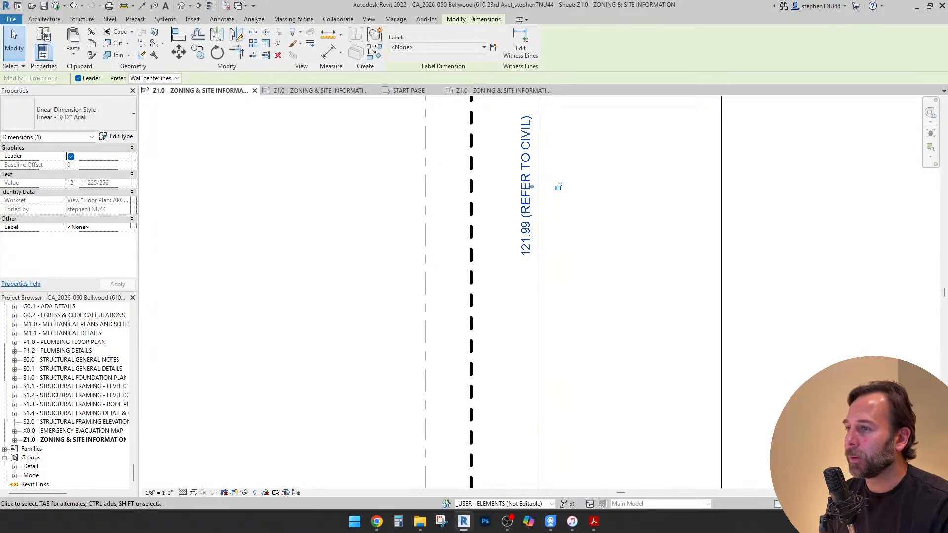
scroll(380, 232, down, 1)
scroll(497, 240, up, 2)
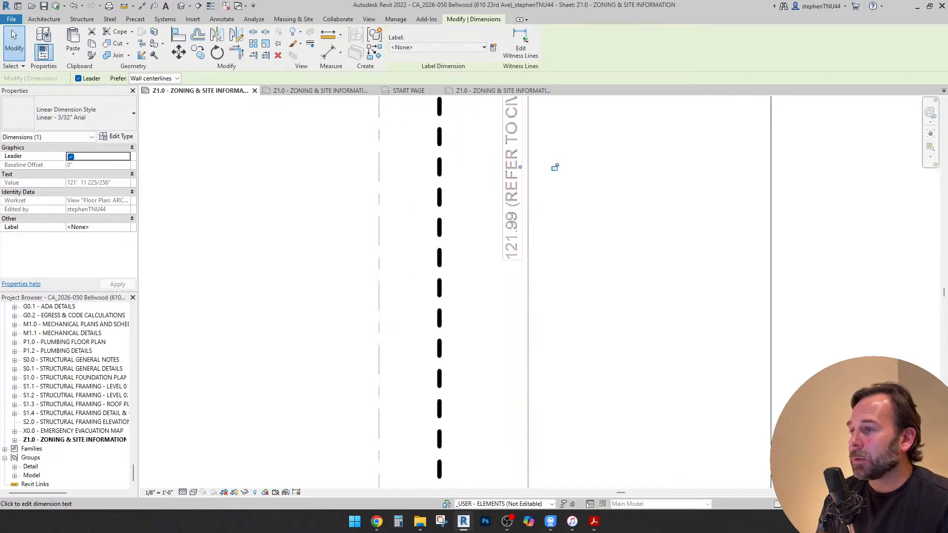
click(511, 225)
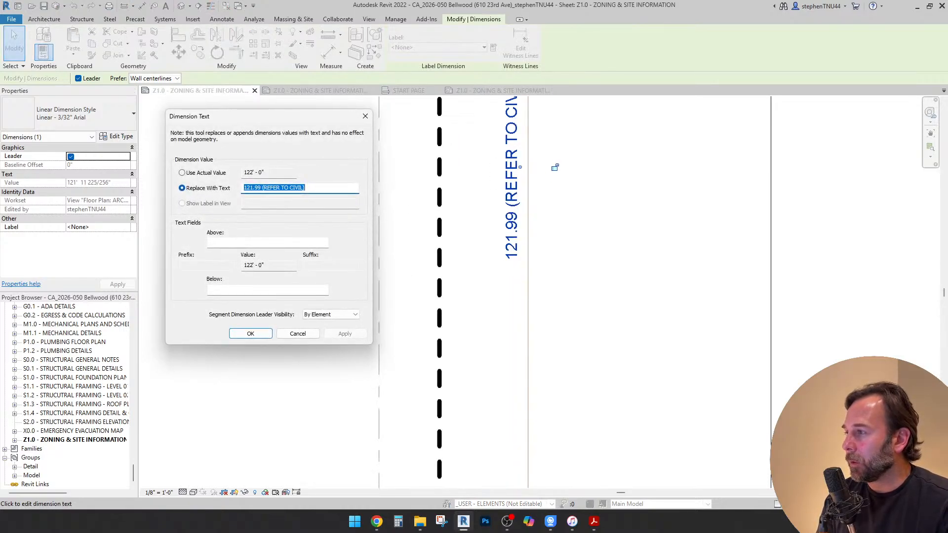
click(262, 188)
text(')
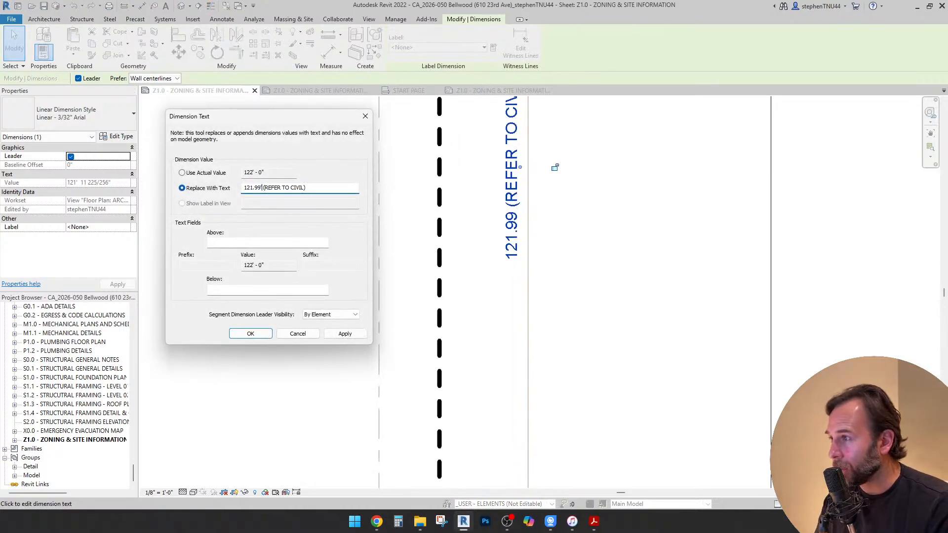
Try to shorten the lot-depth dimension's replacement text to just 121.99' without the civil reference
key(ctrl+shift+Left)
key(ctrl+shift+Left)
key(ctrl+shift+Left)
key(ctrl+c)
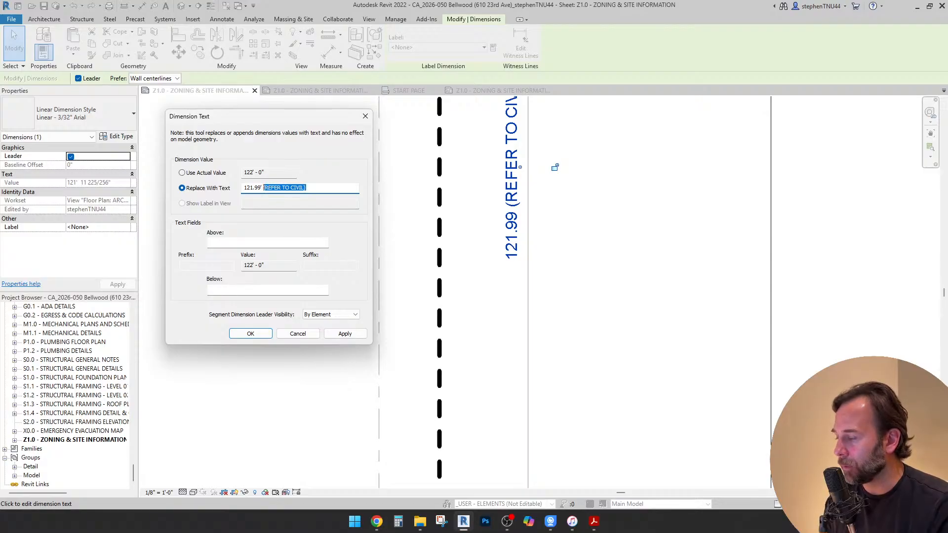
key(BackSpace)
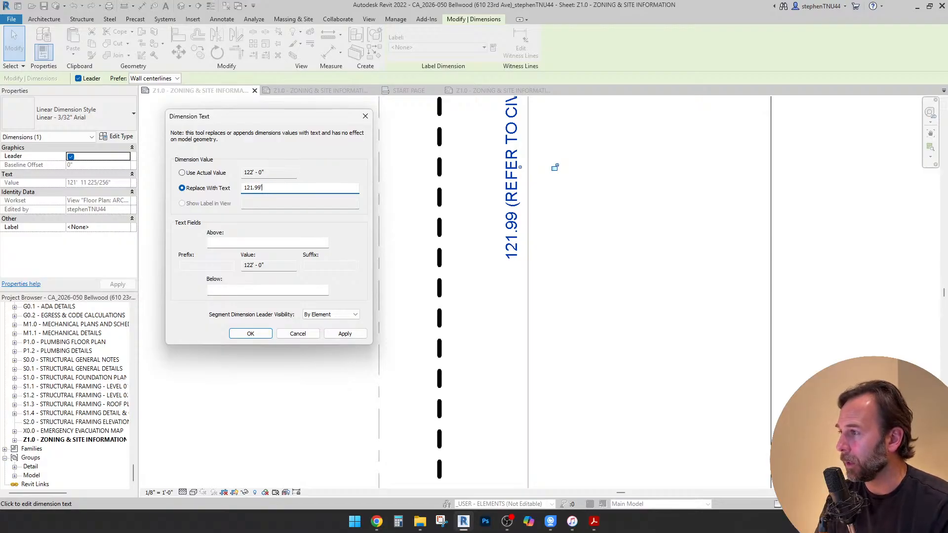
click(345, 334)
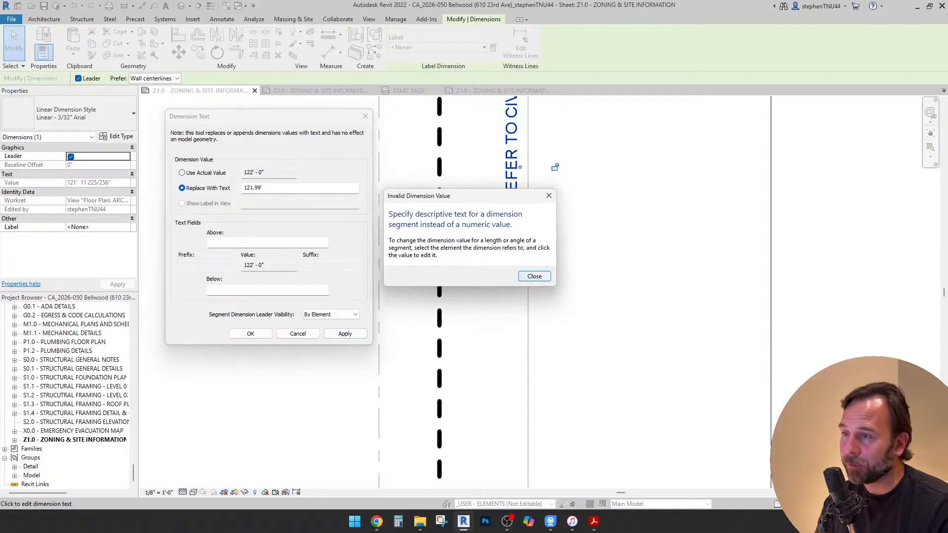
click(535, 277)
Complete the lot-depth dimension's replacement text as "121.99' (REFER TO CIVIL)" and accept it
click(263, 188)
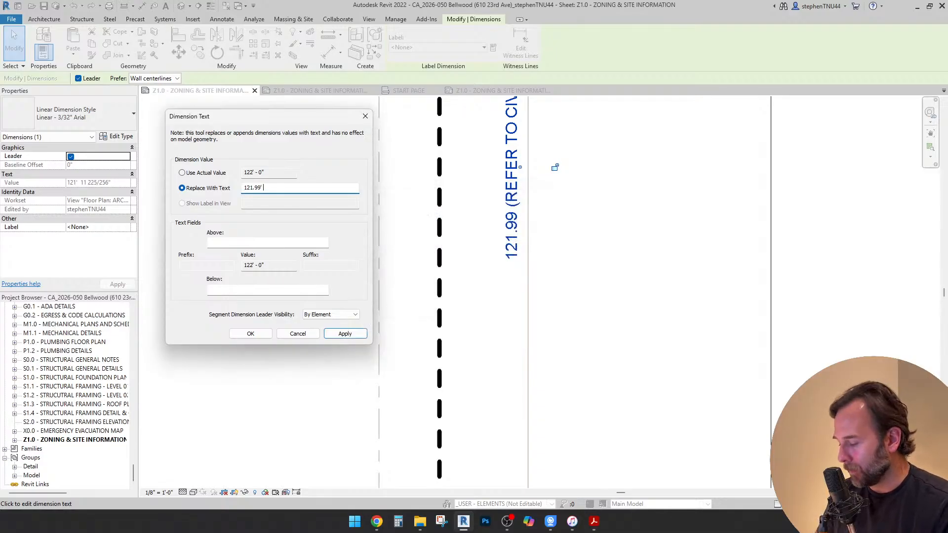
key(ctrl+v)
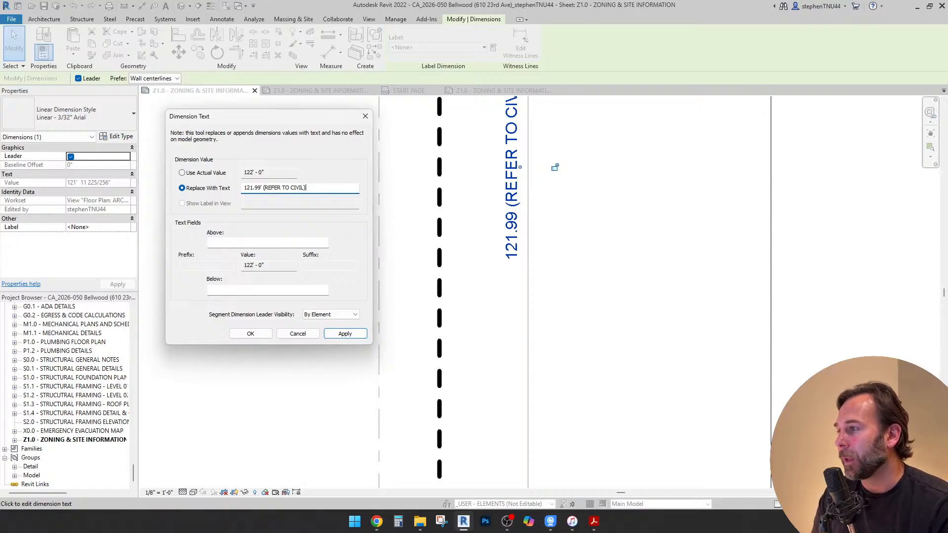
click(250, 334)
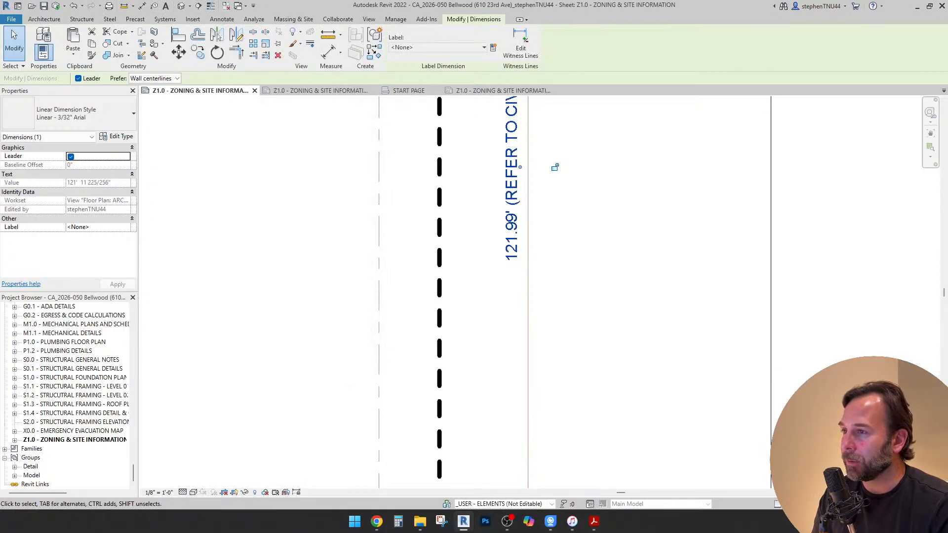
scroll(521, 258, down, 8)
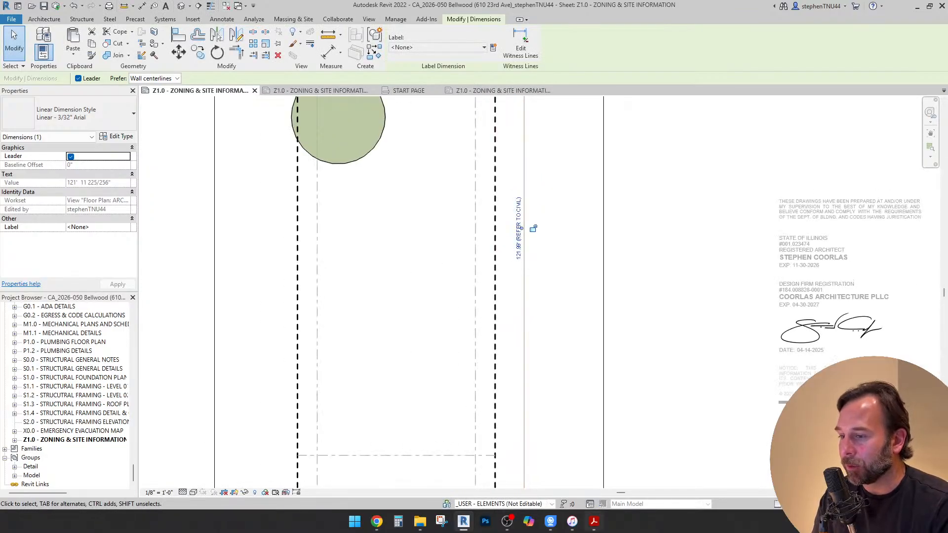
Switch to the survey PDF in Acrobat, check the lot's boundary dimensions, and return to the Revit sheet
mouse_move(594, 521)
click(664, 469)
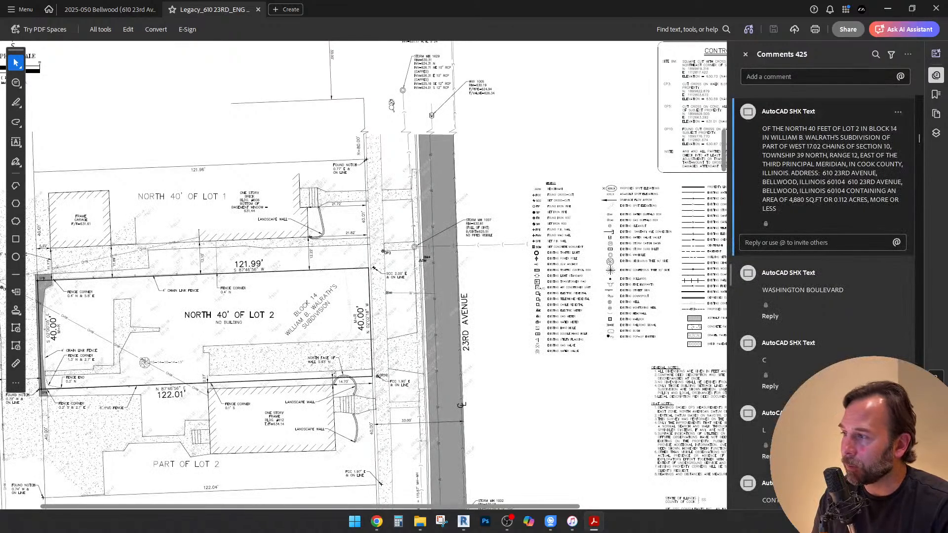
key(alt+Tab)
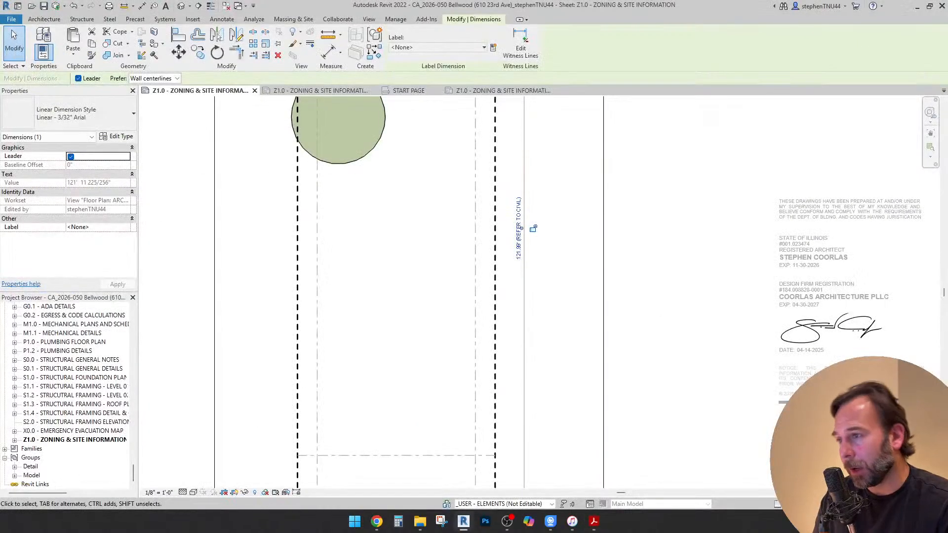
Add an aligned dimension between the two side lot lines, placed just outside the lot line farthest from the tree
scroll(586, 326, down, 2)
middle_drag(545, 459, 530, 475)
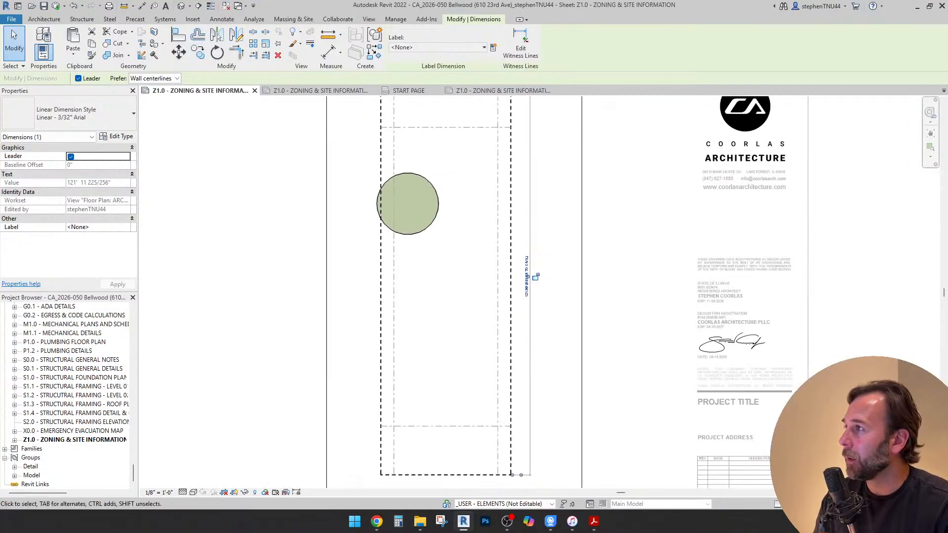
key(d)
key(i)
scroll(499, 447, up, 2)
middle_drag(498, 447, 541, 310)
click(561, 343)
click(333, 342)
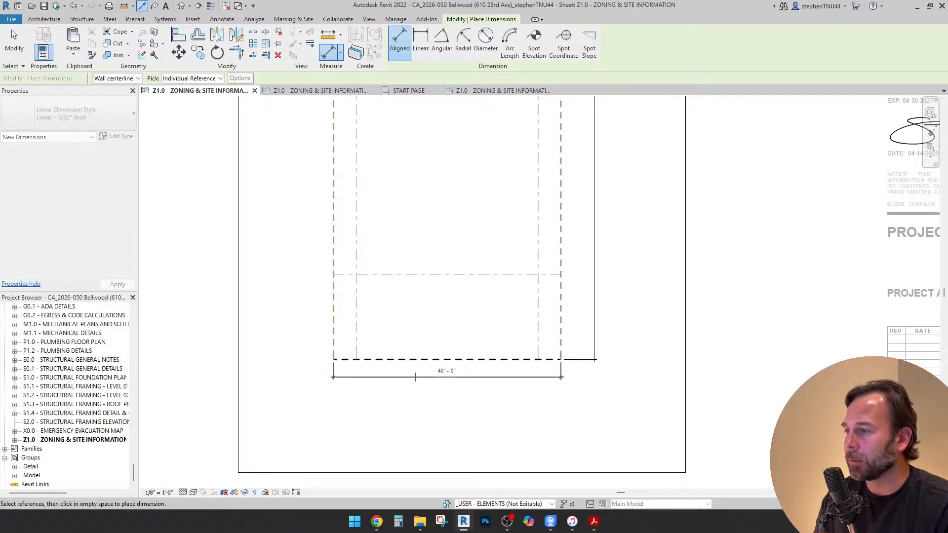
scroll(419, 387, up, 1)
click(433, 390)
click(435, 391)
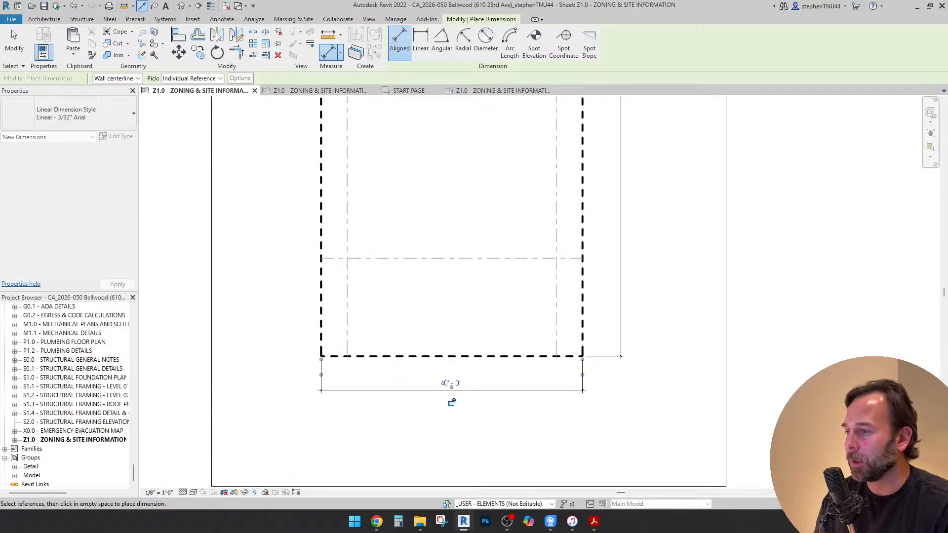
Add an aligned lot-width dimension between the side lot lines, just outside the lot line at the tree's end
scroll(457, 436, down, 4)
middle_drag(502, 111, 504, 187)
scroll(507, 176, up, 2)
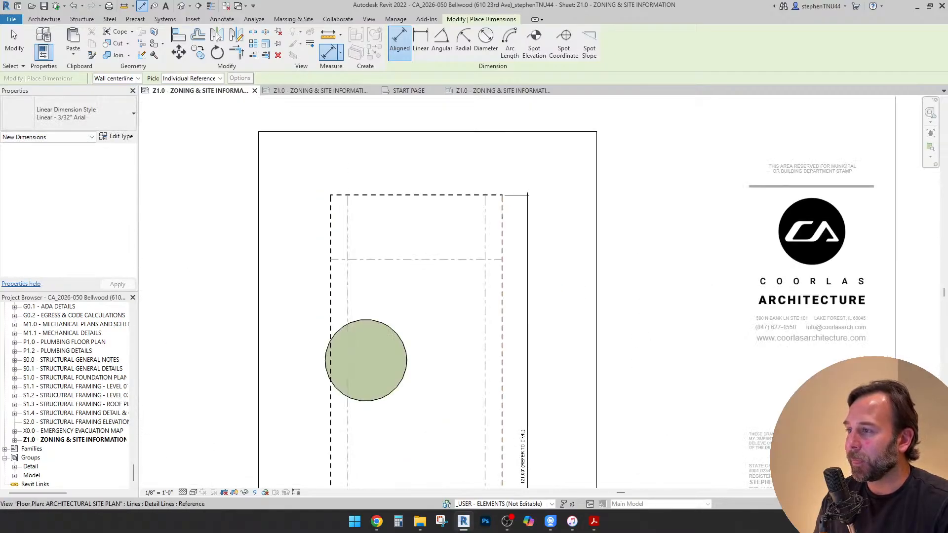
click(330, 225)
click(396, 176)
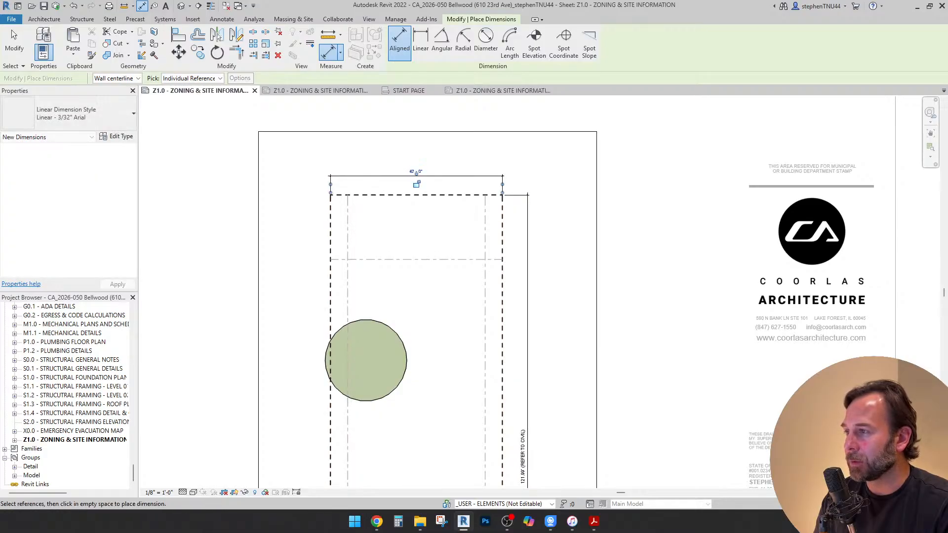
Add an aligned dimension between the front and rear lot lines, placed outside the side lot line nearest the tree
click(361, 195)
scroll(361, 195, down, 3)
scroll(352, 447, up, 3)
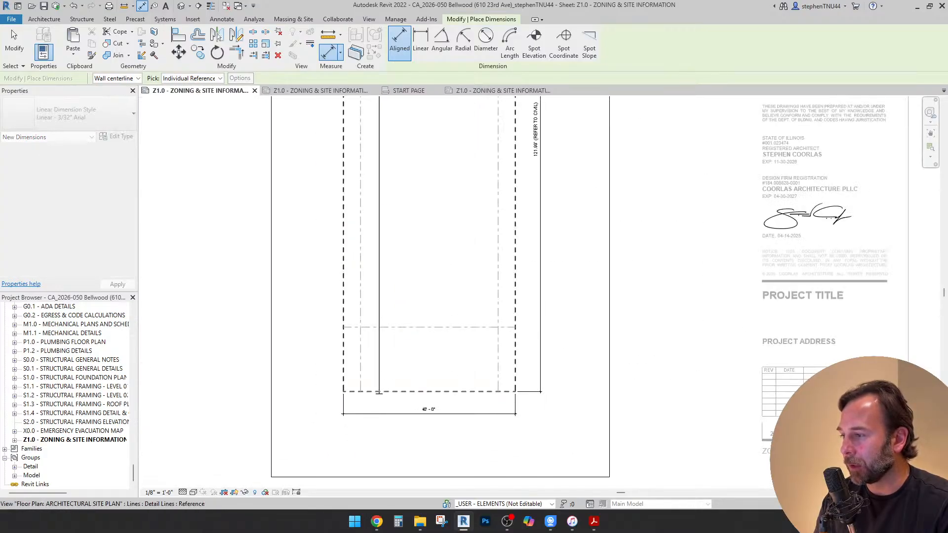
click(379, 393)
scroll(379, 393, down, 3)
scroll(363, 369, up, 3)
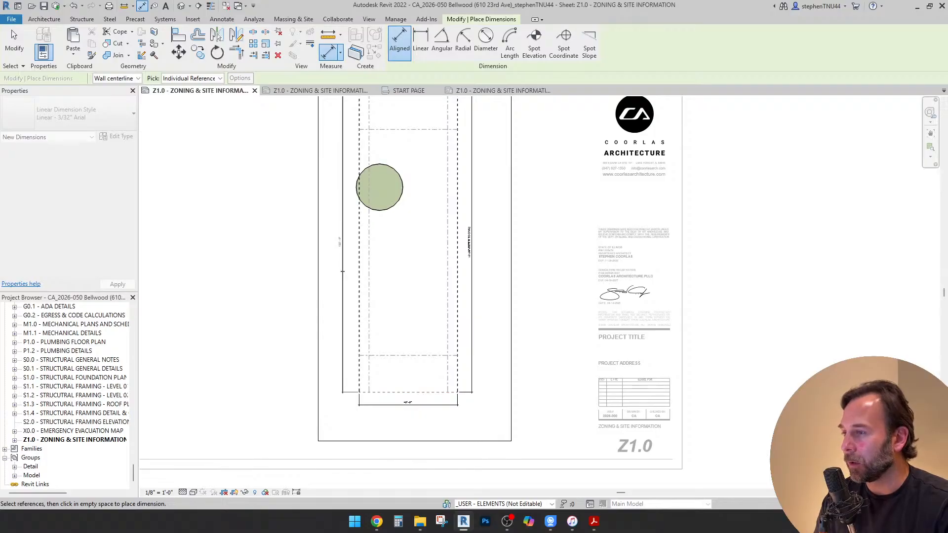
click(340, 241)
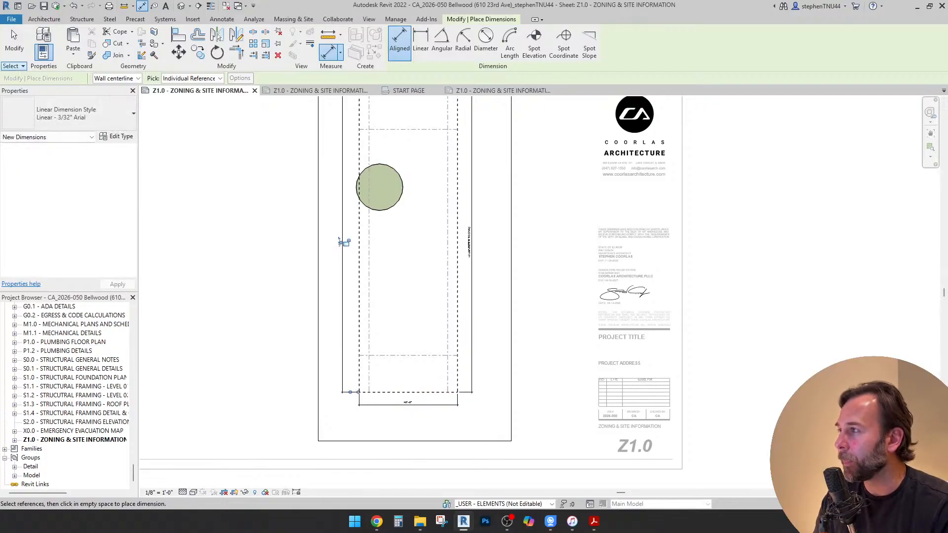
key(Escape)
key(Escape)
Switch to the survey PDF in Acrobat, check the length of the tree-side lot line, and return to Revit
scroll(347, 238, up, 3)
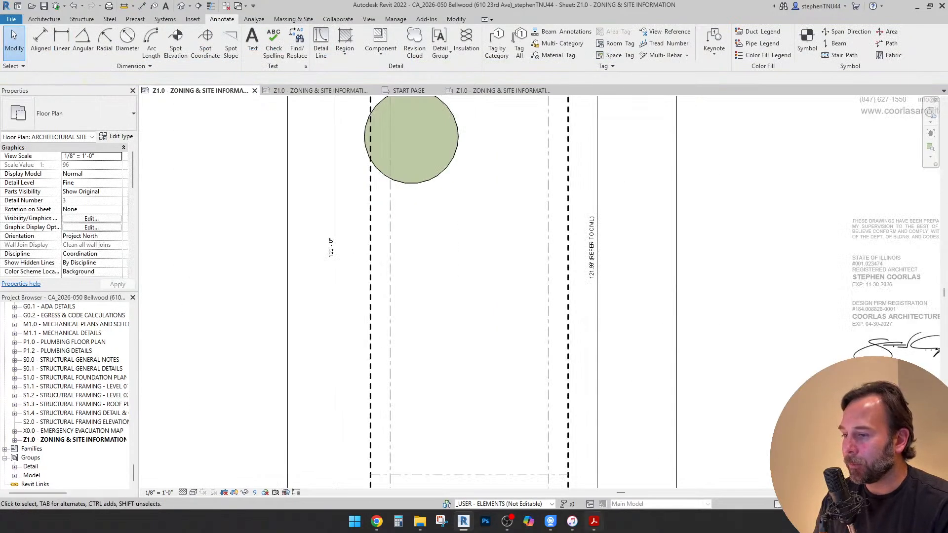
key(alt+Tab)
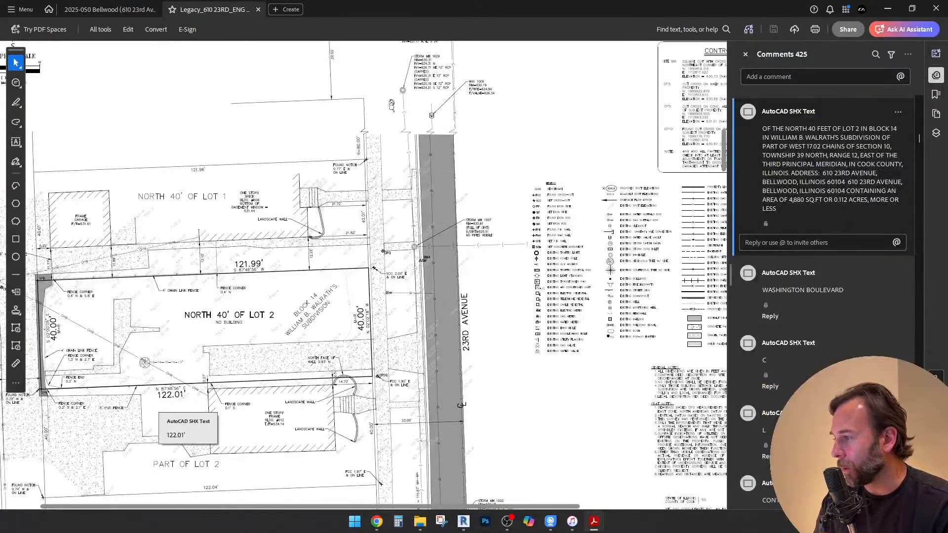
key(alt+Tab)
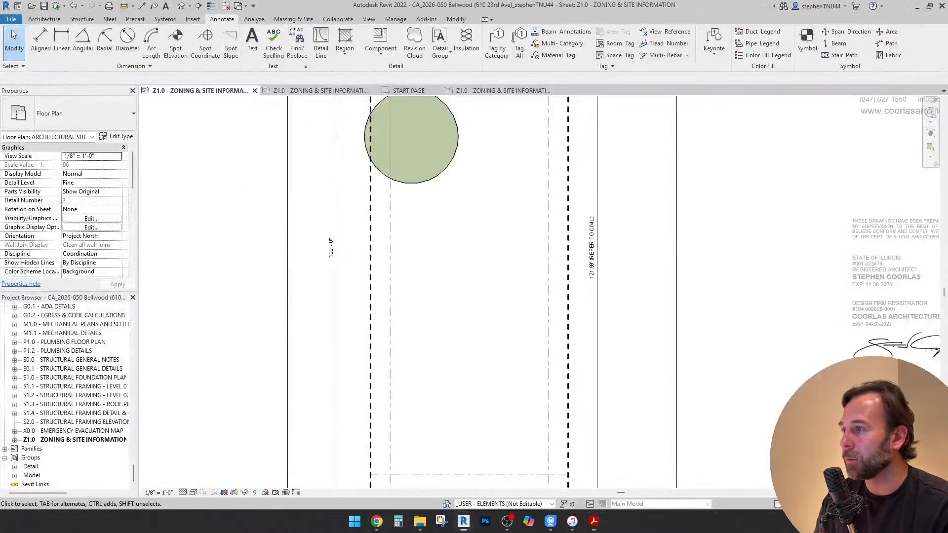
Override the tree-side lot-depth dimension's text with "122.01' (REFER TO CIVIL)" and compare it with the opposite dimension
scroll(329, 255, up, 3)
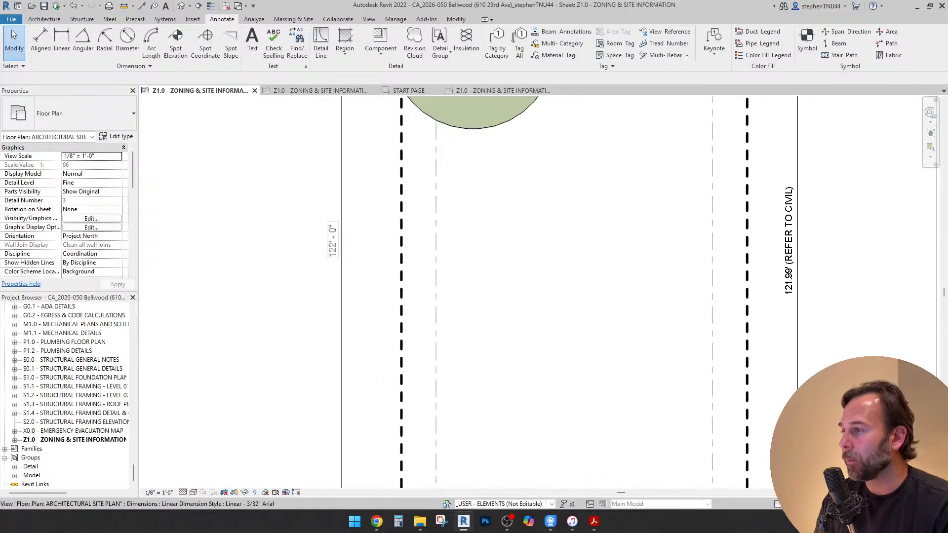
click(336, 247)
click(333, 241)
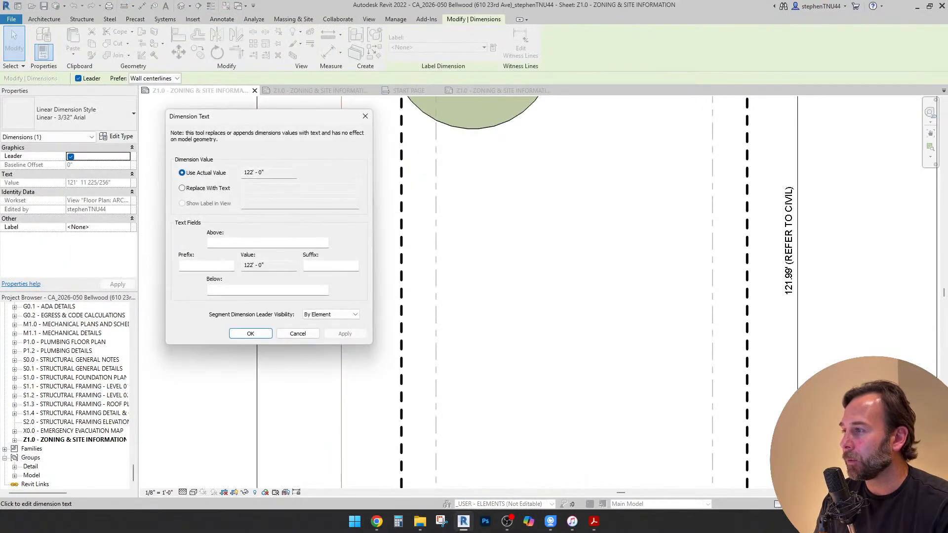
click(183, 188)
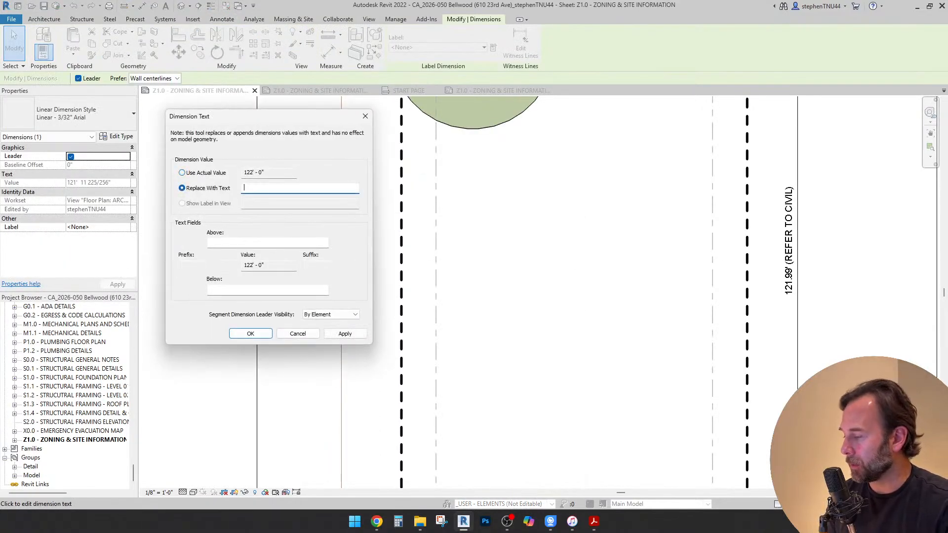
text(122.)
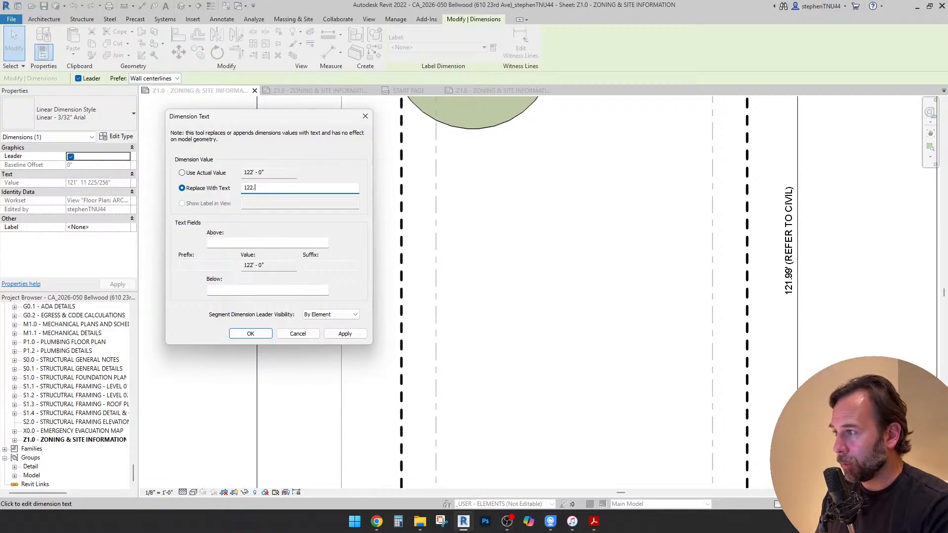
text(01')
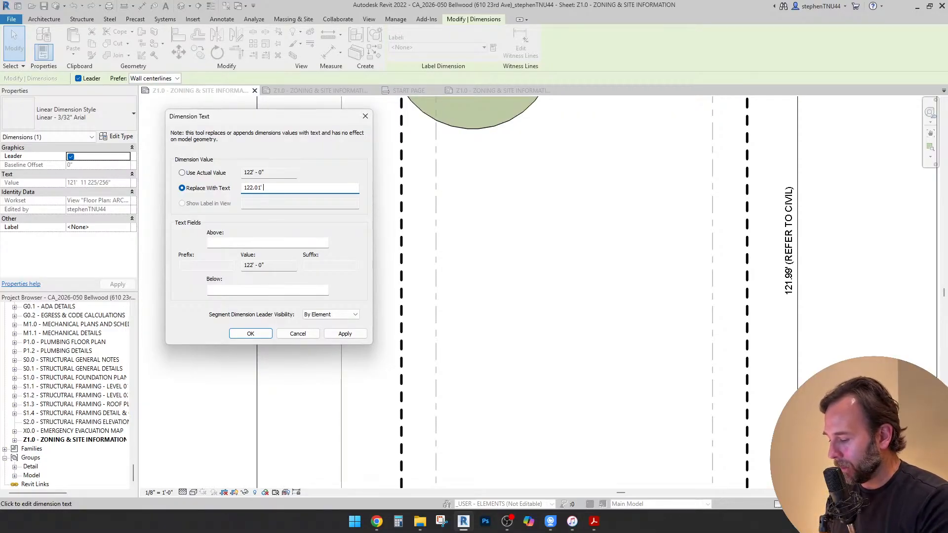
text((REFER TO CIVIL))
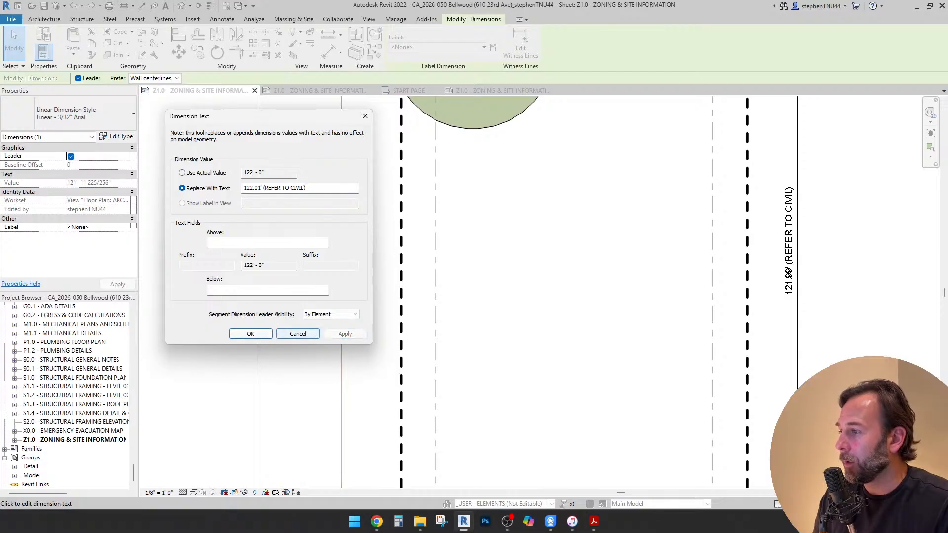
click(251, 334)
scroll(443, 193, down, 4)
scroll(442, 193, up, 4)
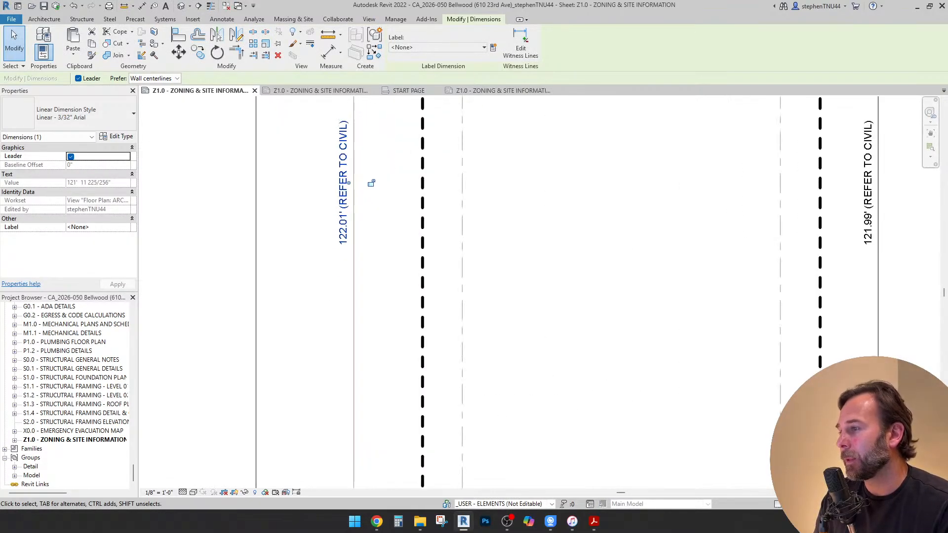
scroll(443, 192, down, 1)
scroll(459, 191, up, 2)
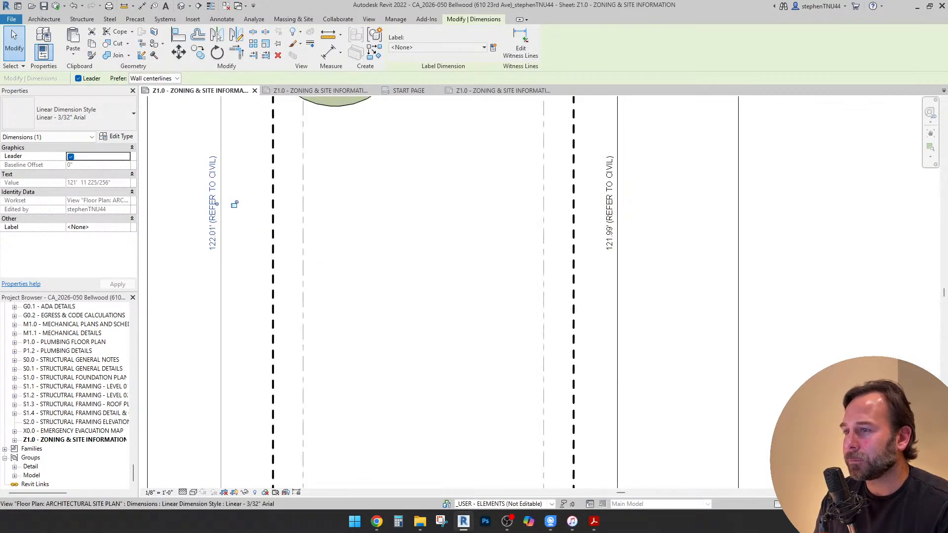
Extend the site plan view's crop boundary outward beyond the lot line at the tree's end of the lot
scroll(459, 191, down, 5)
scroll(459, 222, down, 3)
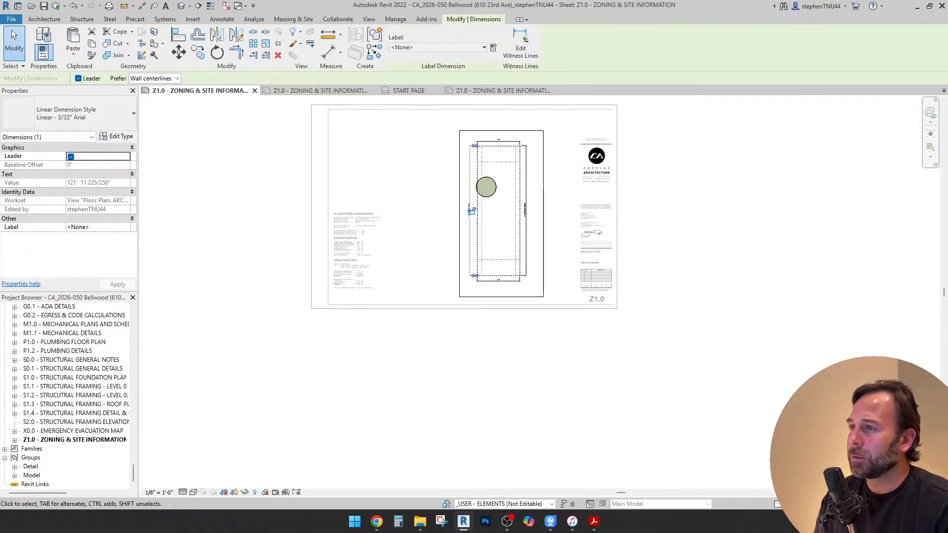
key(Escape)
scroll(524, 149, up, 2)
click(526, 144)
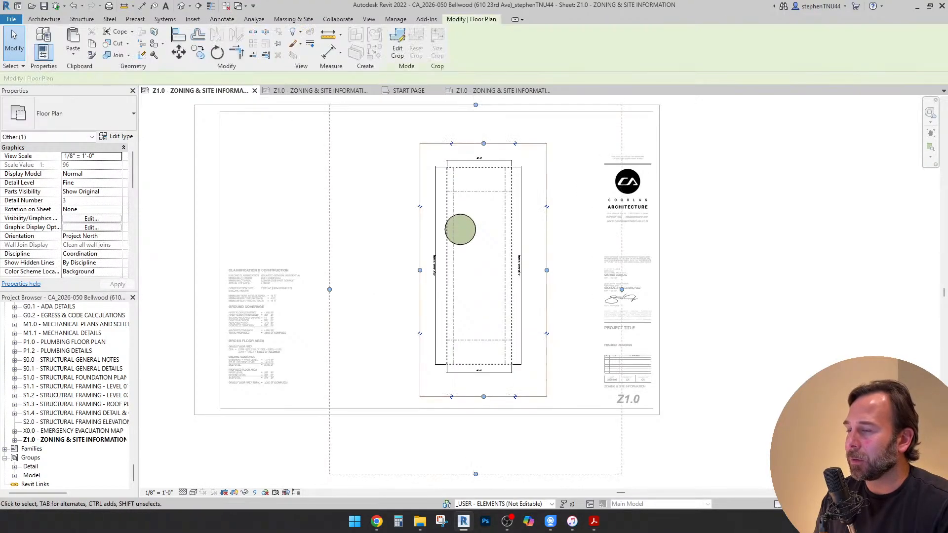
scroll(484, 144, up, 1)
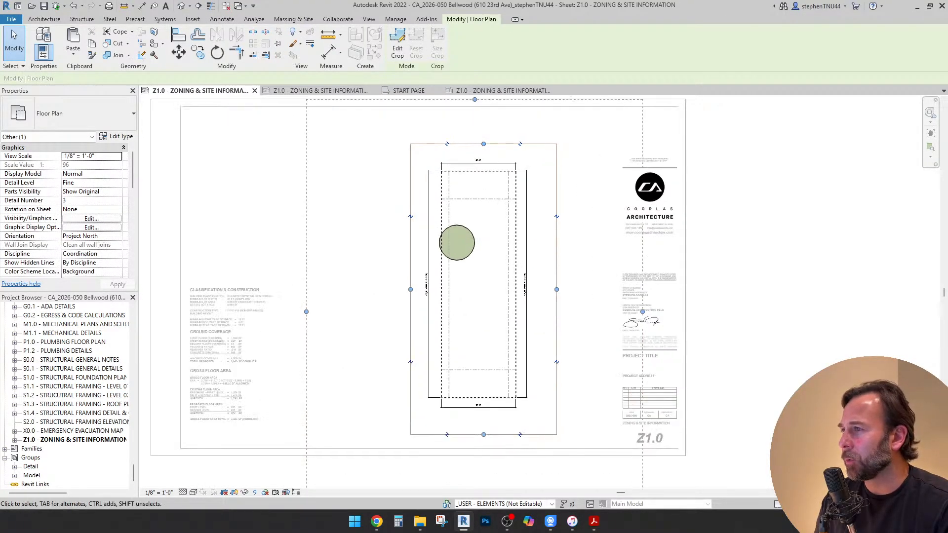
drag(484, 143, 484, 114)
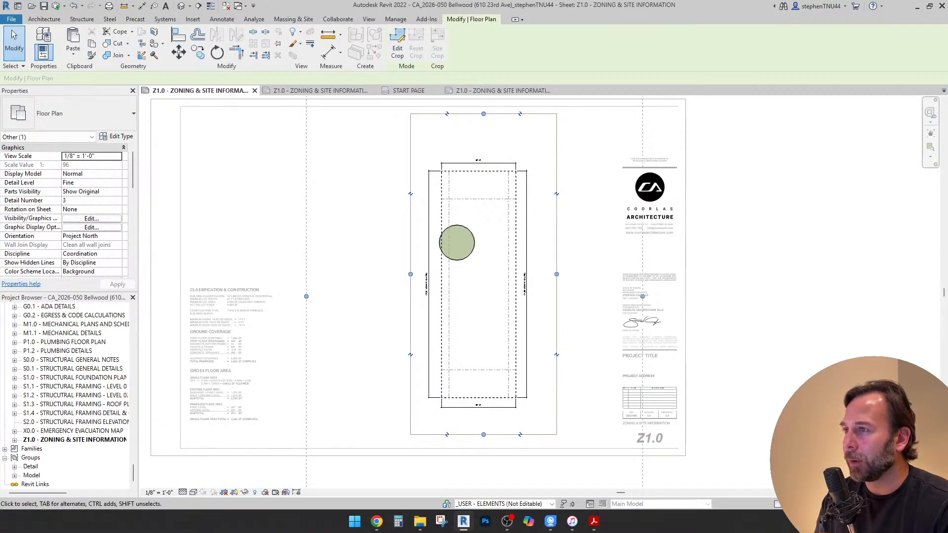
Add an "ALLEY" text note beyond the lot-width dimension at the tree's end of the site plan
click(222, 19)
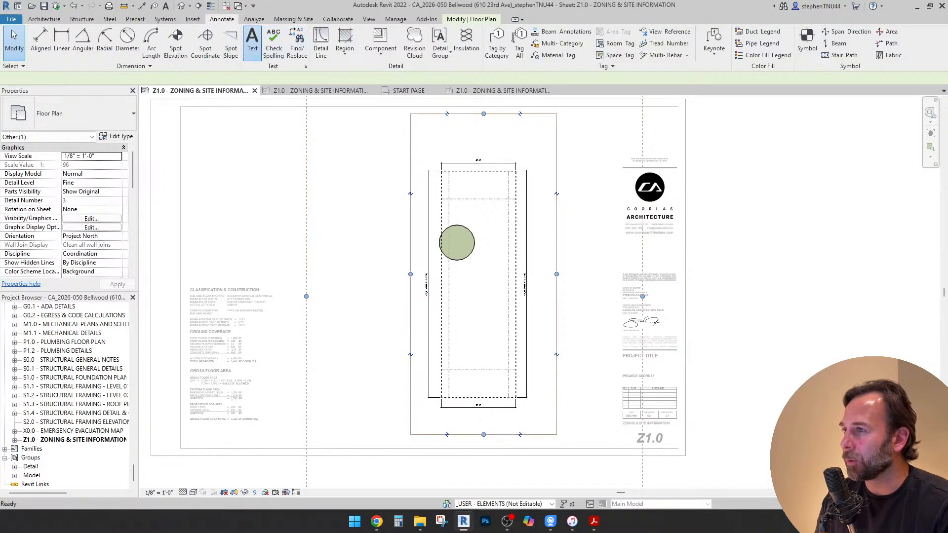
click(252, 40)
scroll(482, 131, up, 3)
click(482, 131)
key(Caps_Lock)
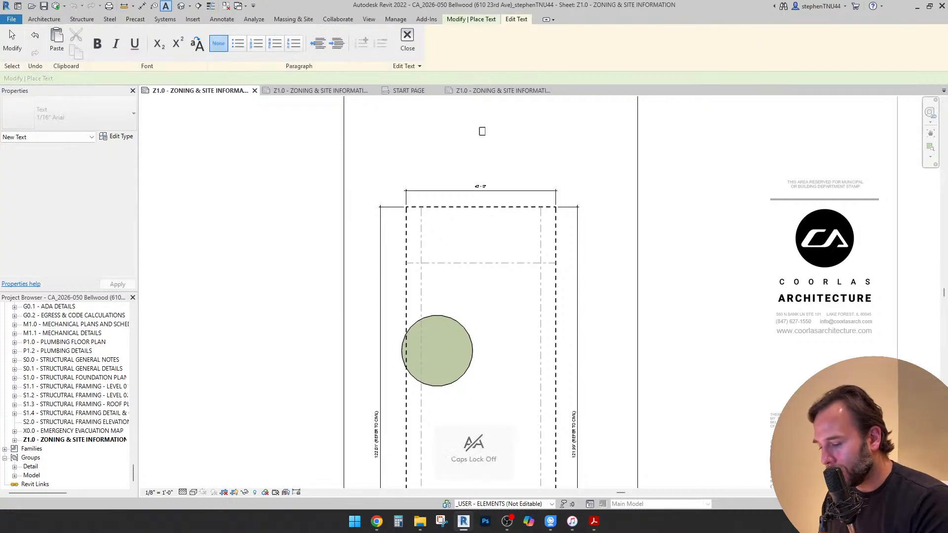
key(Caps_Lock)
text(ALLEY)
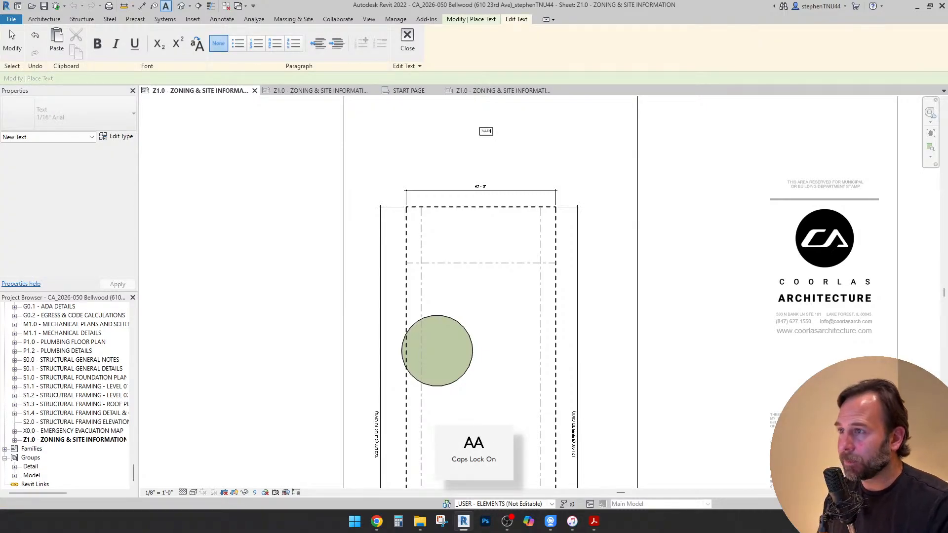
key(Escape)
scroll(482, 132, up, 2)
key(Escape)
Change the ALLEY note's text type to 1/8" Arial BOLD
click(484, 132)
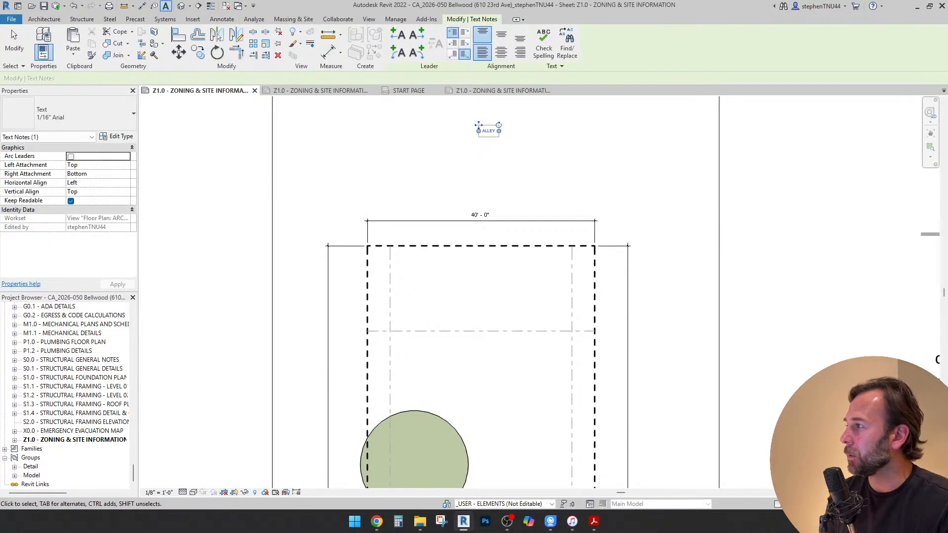
click(85, 114)
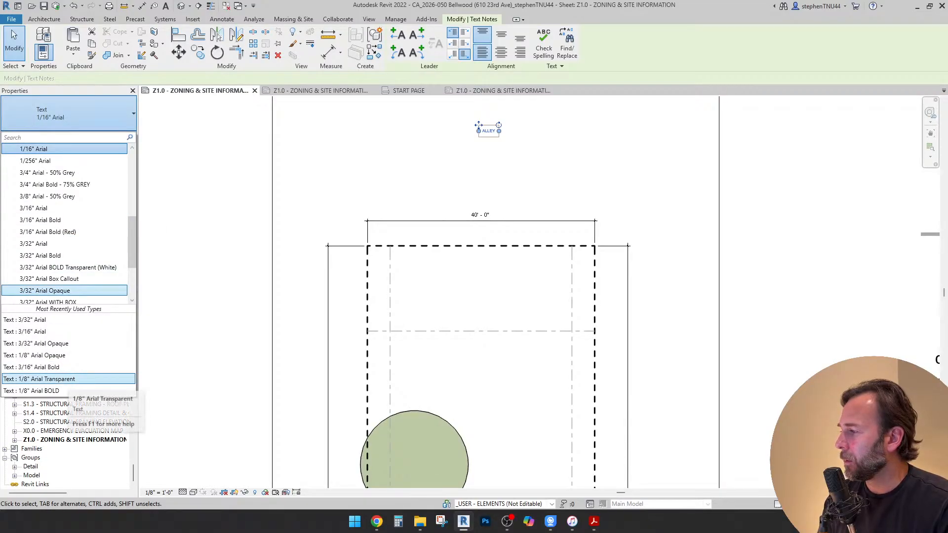
click(40, 379)
key(Escape)
scroll(465, 151, down, 3)
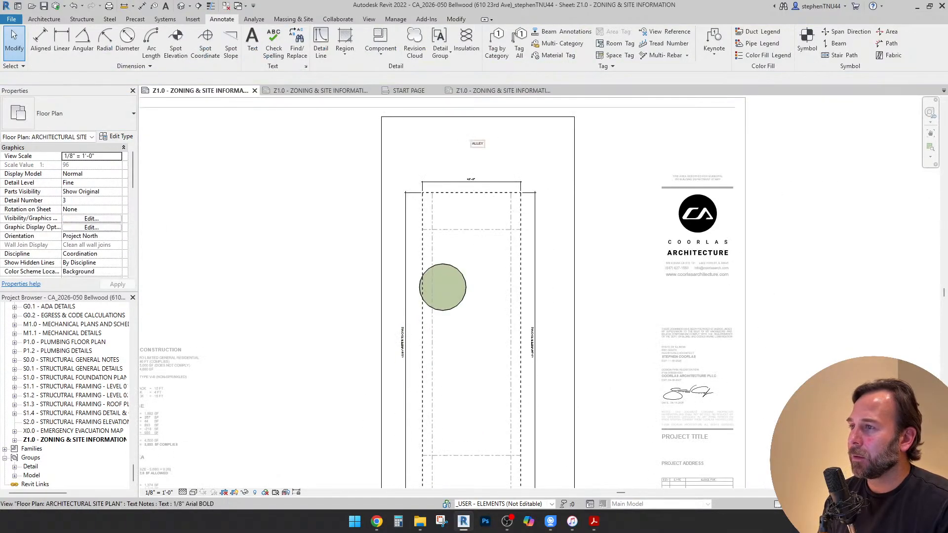
Copy the ALLEY note to the opposite end of the lot and center the copy below the lot-width dimension there
click(477, 143)
click(198, 52)
click(475, 141)
scroll(474, 141, down, 4)
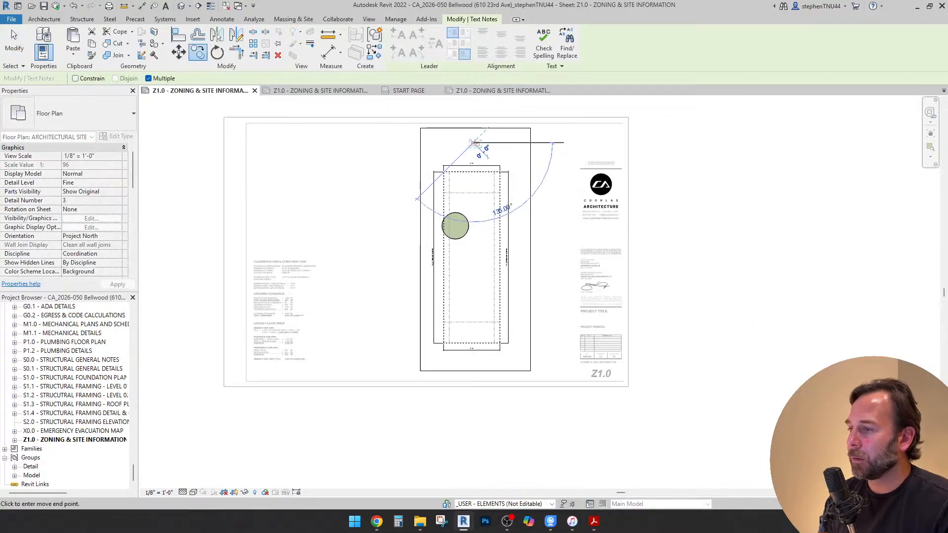
scroll(473, 364, up, 3)
click(471, 363)
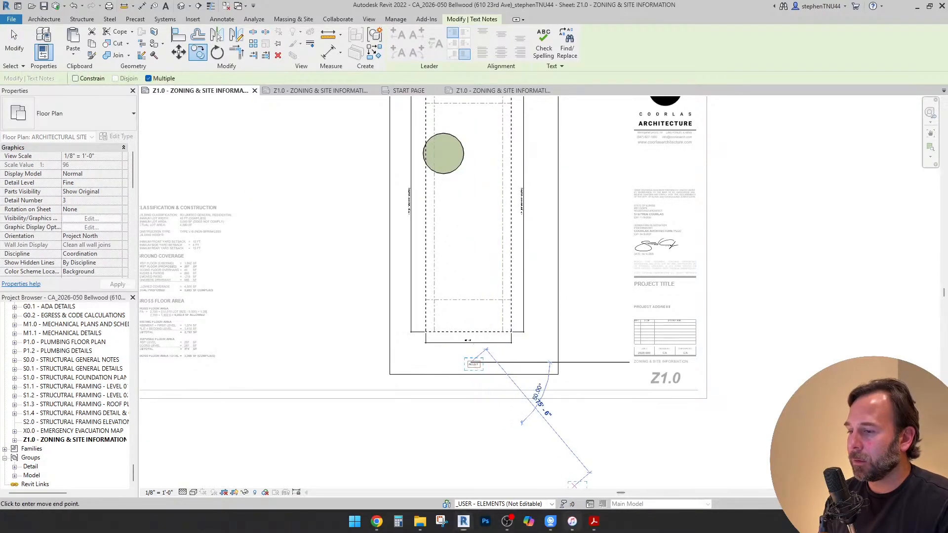
click(573, 521)
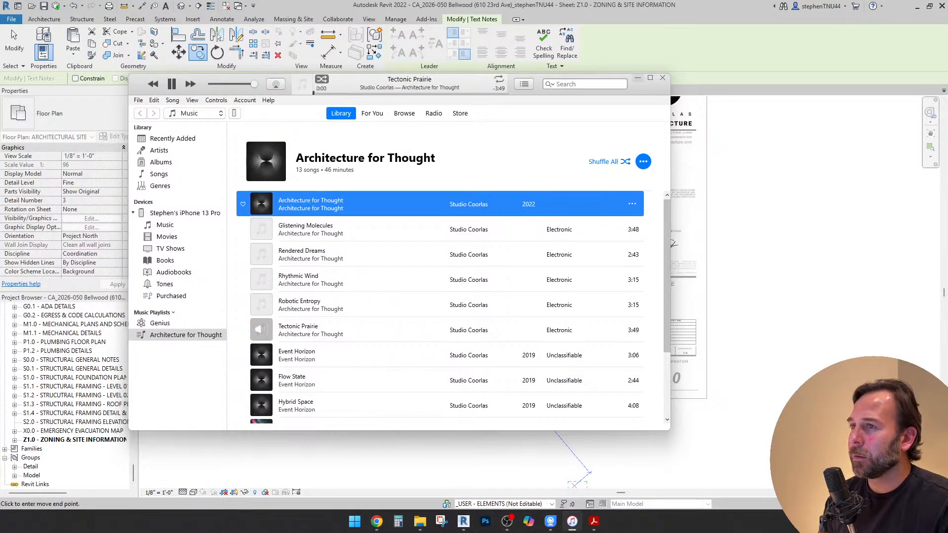
click(637, 77)
scroll(497, 359, up, 2)
key(Escape)
key(Escape)
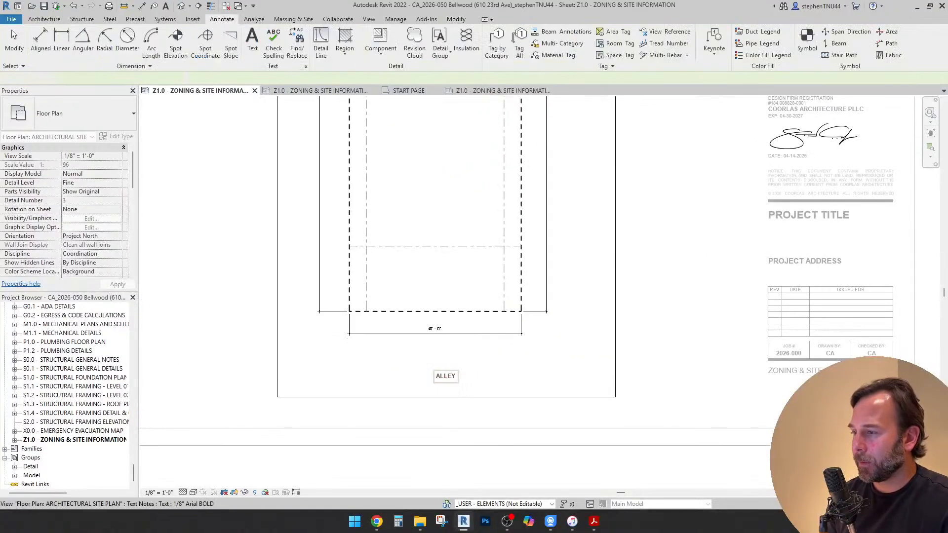
drag(446, 376, 434, 364)
key(Escape)
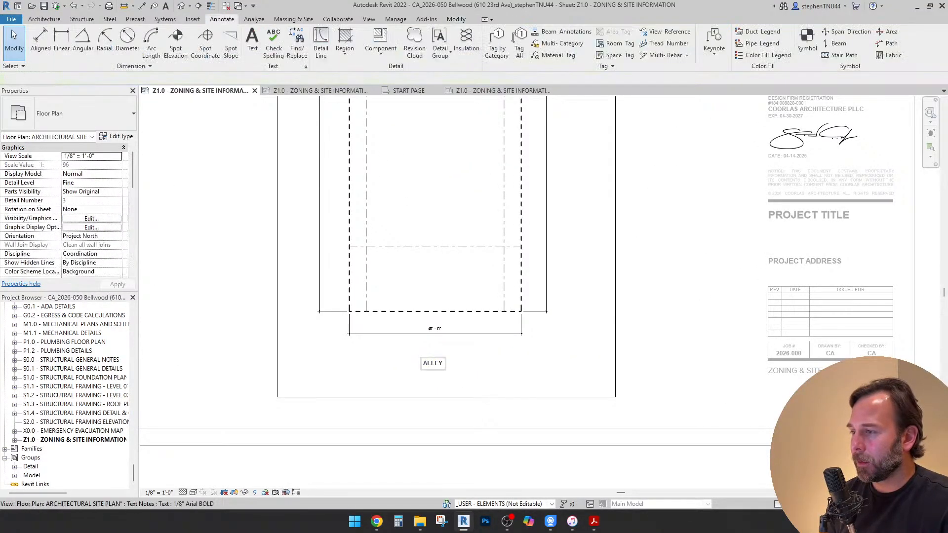
Change the copied label's text to "23RD AVE"
scroll(429, 362, up, 2)
click(429, 362)
click(432, 364)
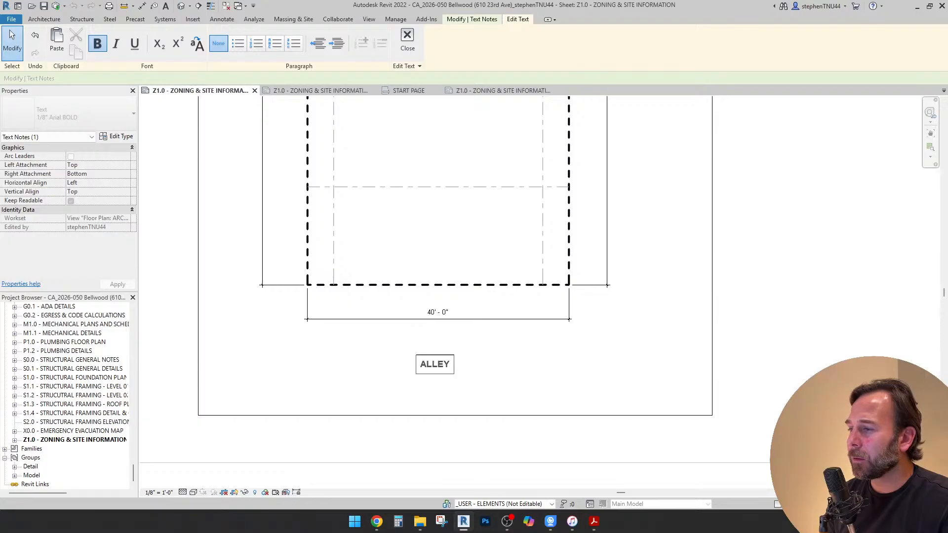
key(ctrl+a)
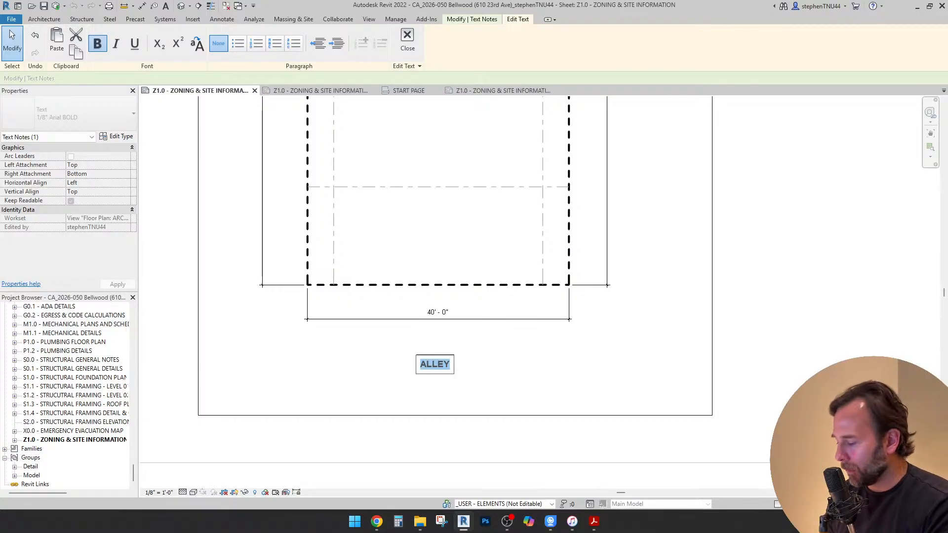
text(23 AVE)
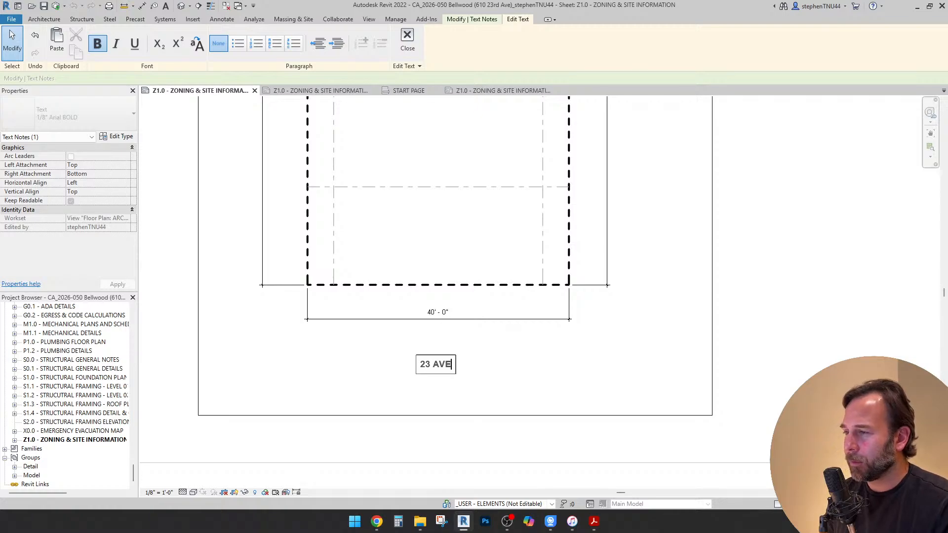
text(RD)
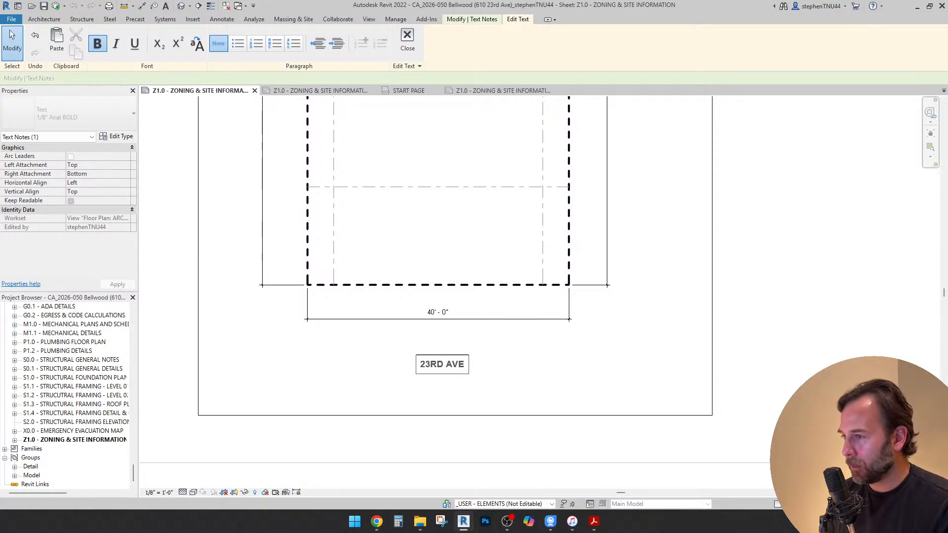
click(493, 343)
click(493, 342)
Set the text type of both the ALLEY and 23RD AVE labels to 1/4" Arial Bold
scroll(492, 343, down, 2)
click(459, 357)
scroll(459, 356, down, 3)
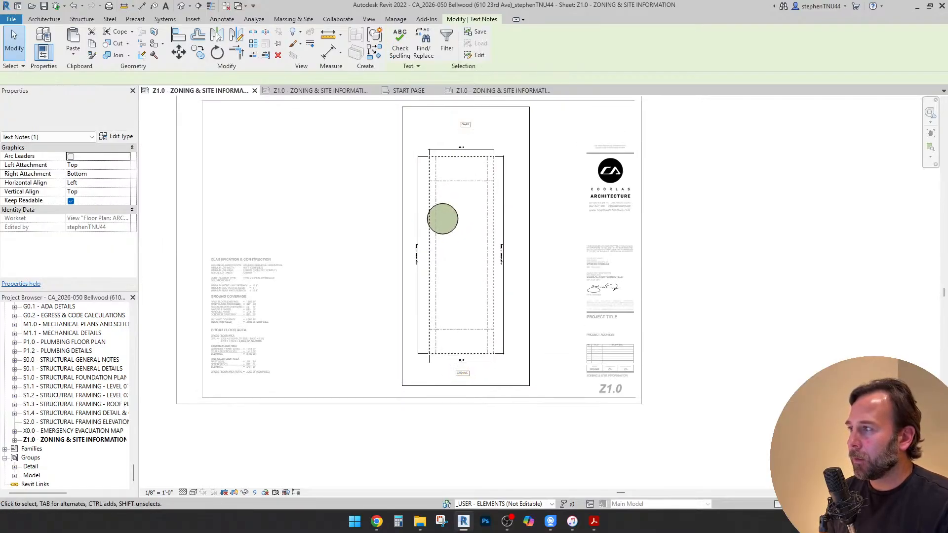
click(69, 117)
key(Down)
key(Down)
key(Down)
key(Down)
key(Down)
key(Down)
key(Down)
key(Down)
key(Down)
key(Down)
key(Down)
key(Down)
key(Down)
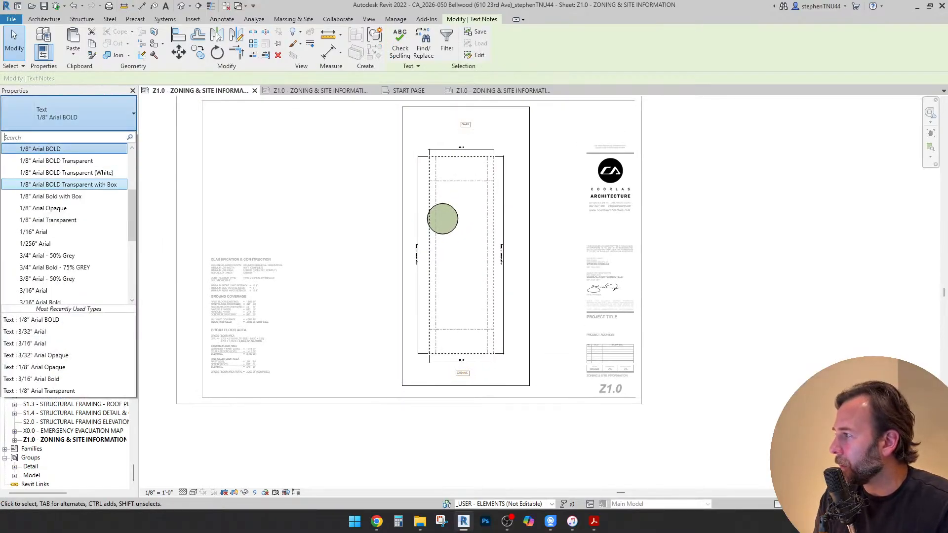
key(Return)
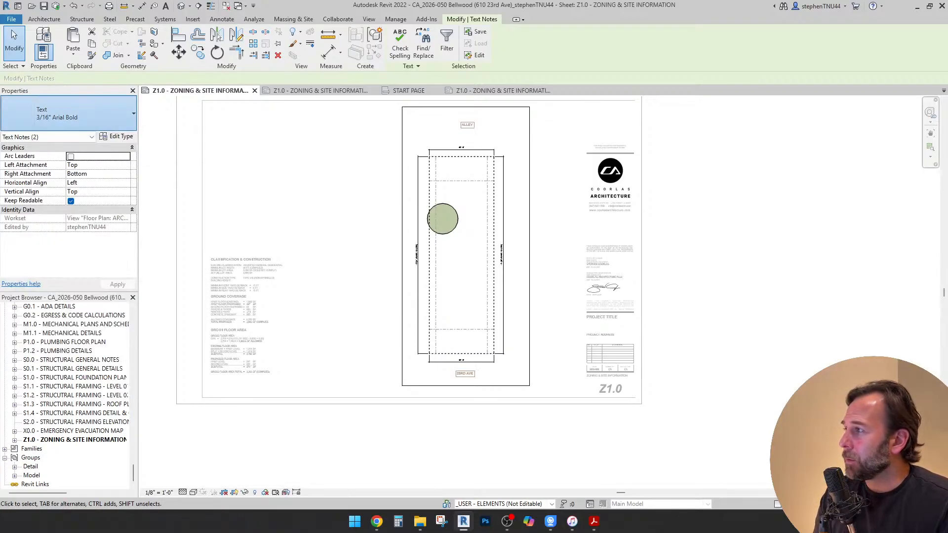
click(119, 121)
scroll(68, 225, up, 5)
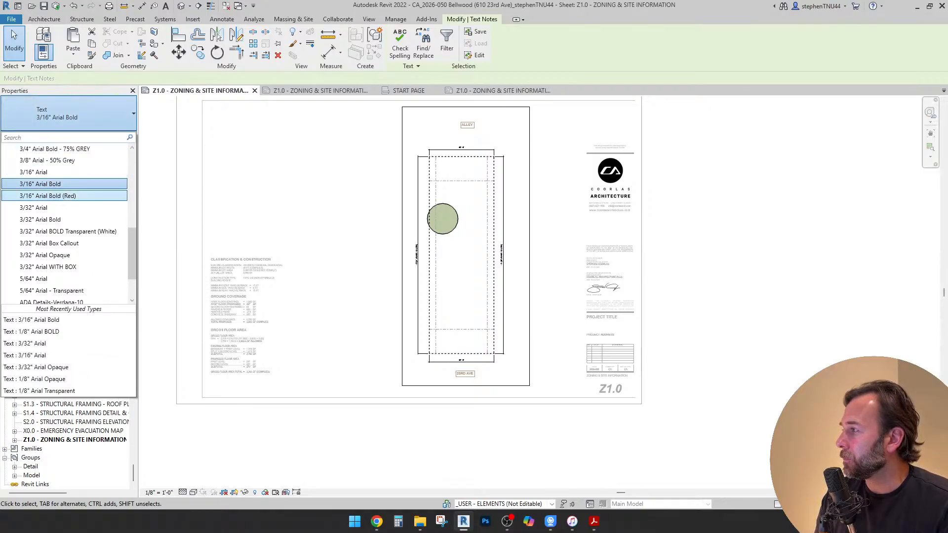
scroll(64, 184, up, 1)
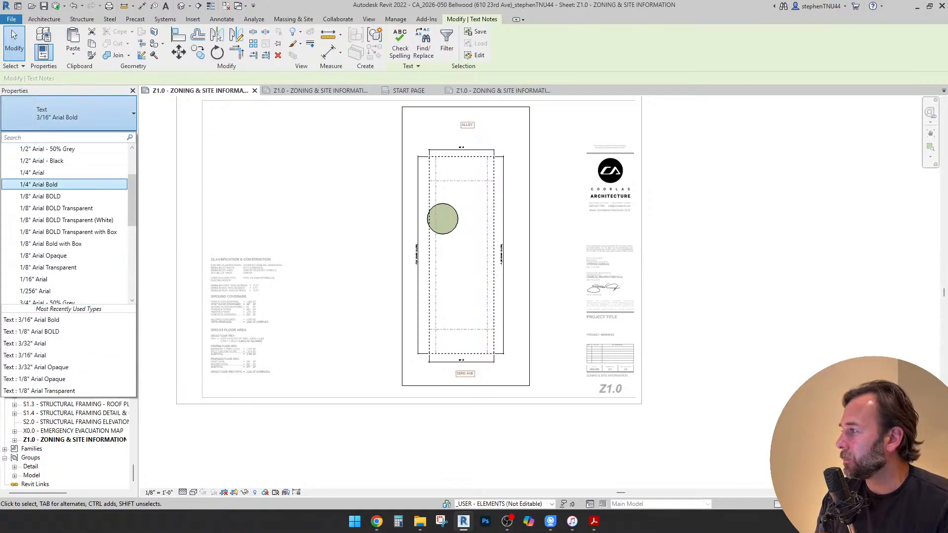
click(64, 184)
key(Escape)
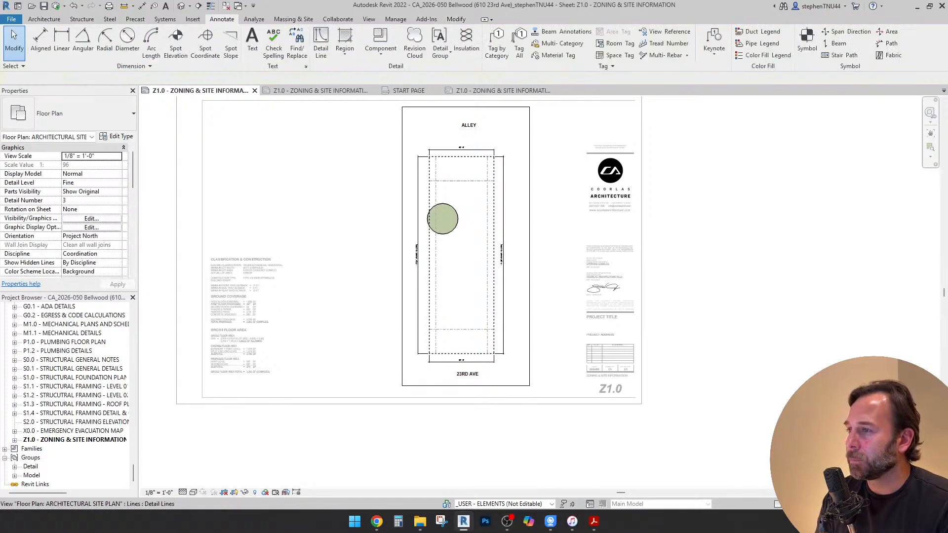
Reposition the enlarged ALLEY and 23RD AVE labels so each is centered on the lot's width
scroll(466, 130, up, 2)
click(468, 126)
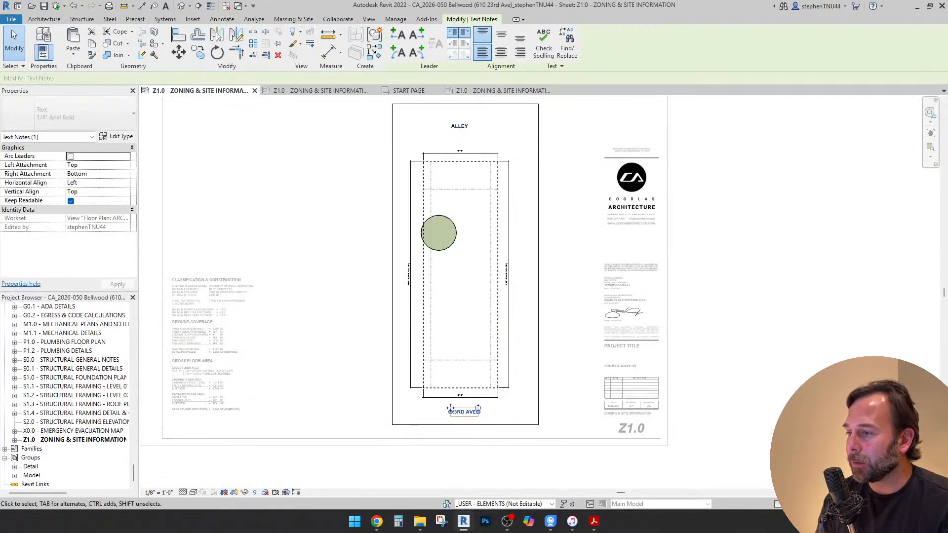
click(459, 412)
key(Escape)
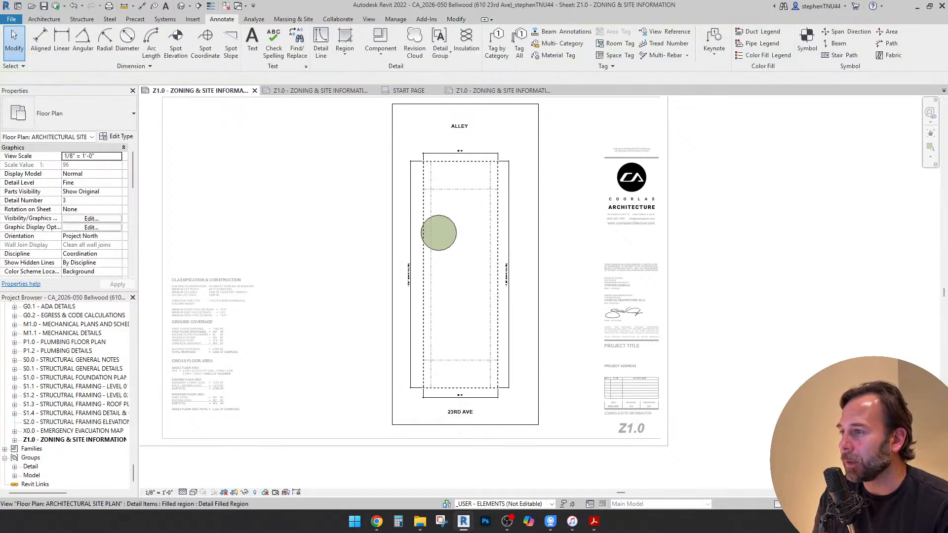
scroll(450, 222, up, 2)
click(433, 238)
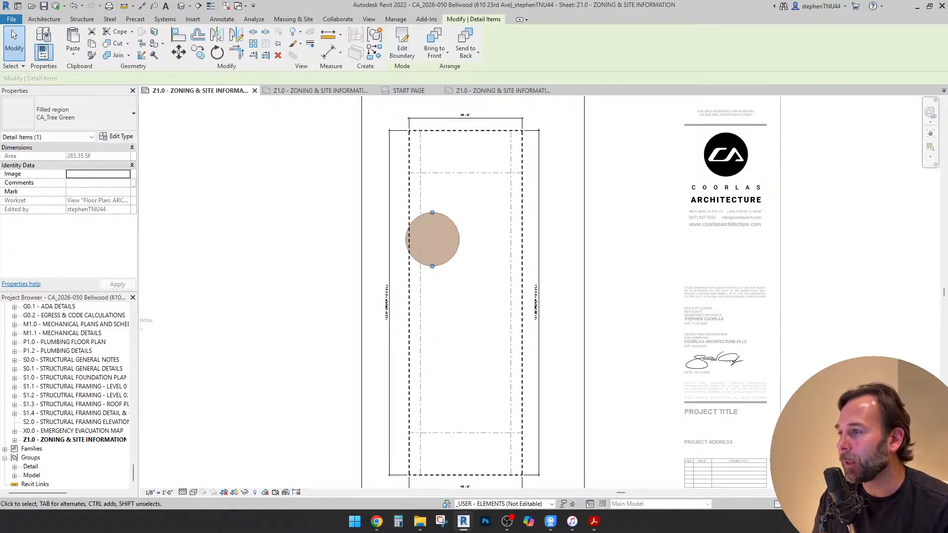
scroll(467, 187, down, 2)
scroll(472, 301, down, 1)
key(Escape)
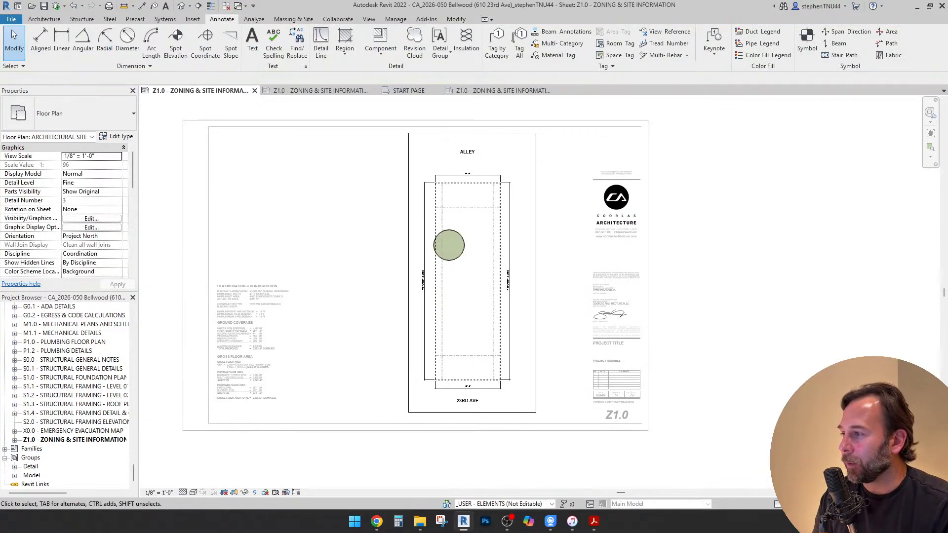
scroll(473, 301, up, 1)
middle_drag(473, 301, 598, 274)
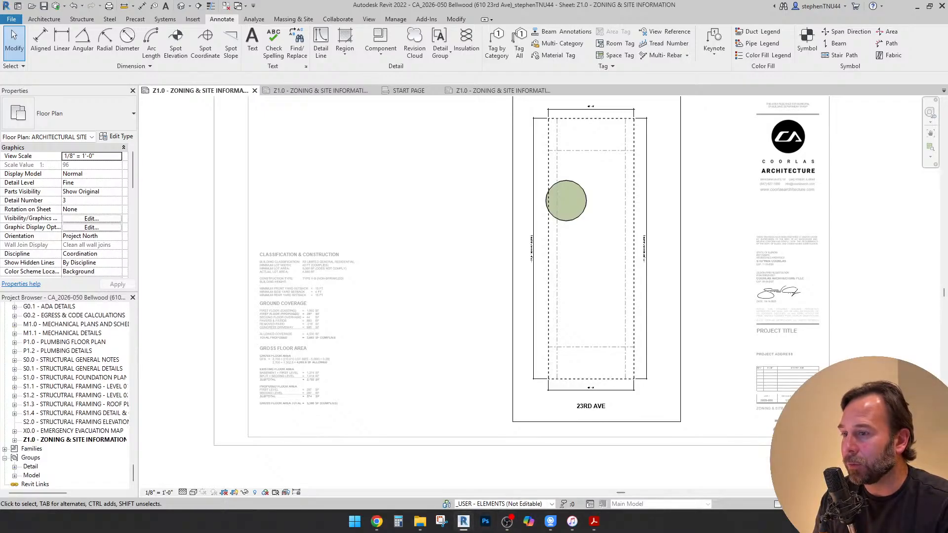
Switch to Chrome and review the R3 yard requirements for permitted, conditional and accessory uses in Bellwood's zoning code
click(377, 521)
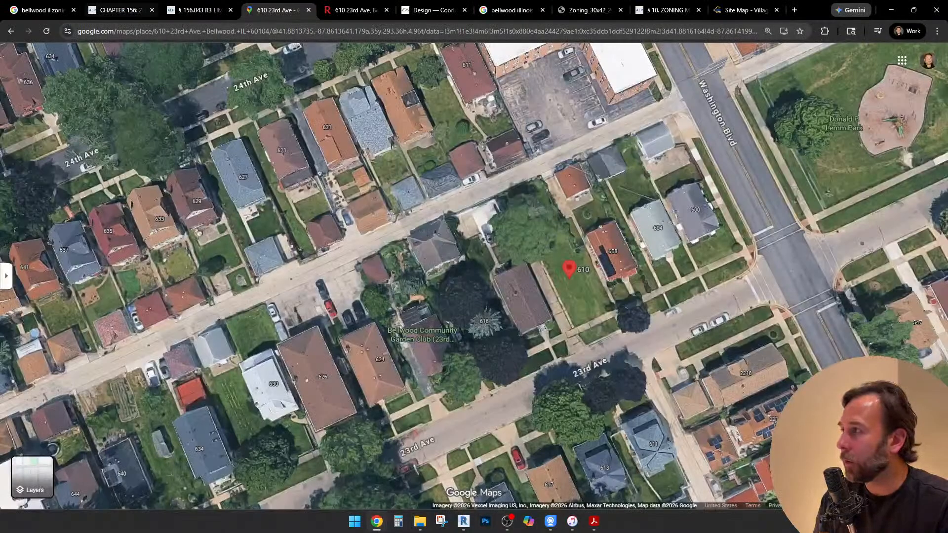
click(120, 10)
click(200, 9)
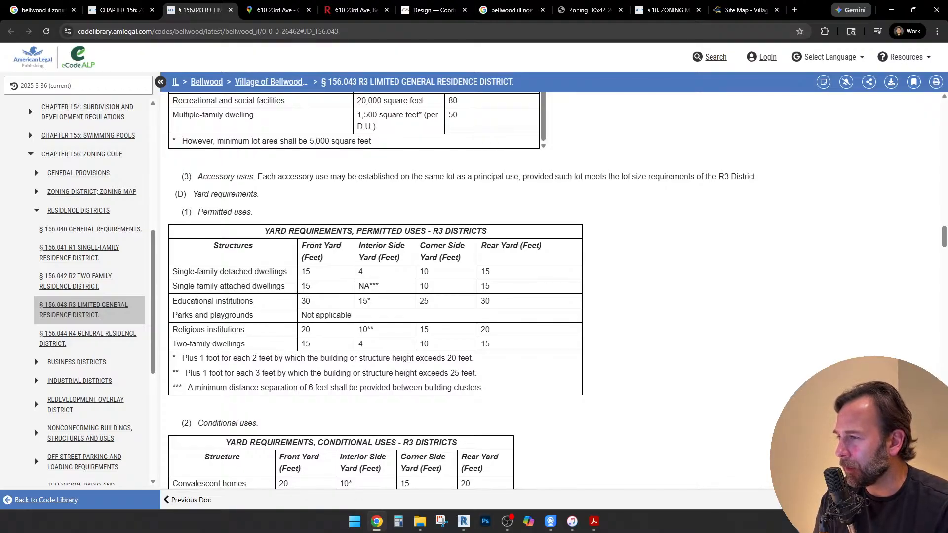
scroll(376, 291, down, 2)
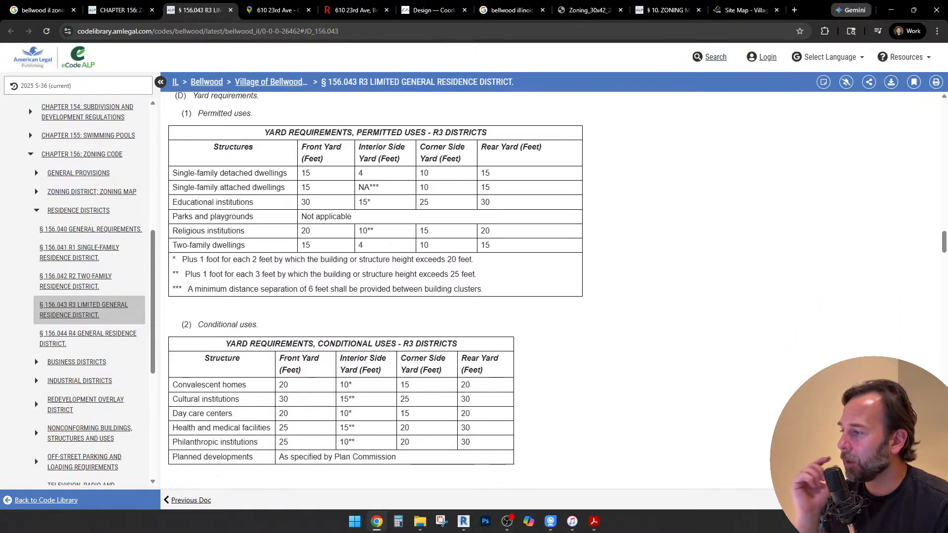
scroll(375, 291, down, 3)
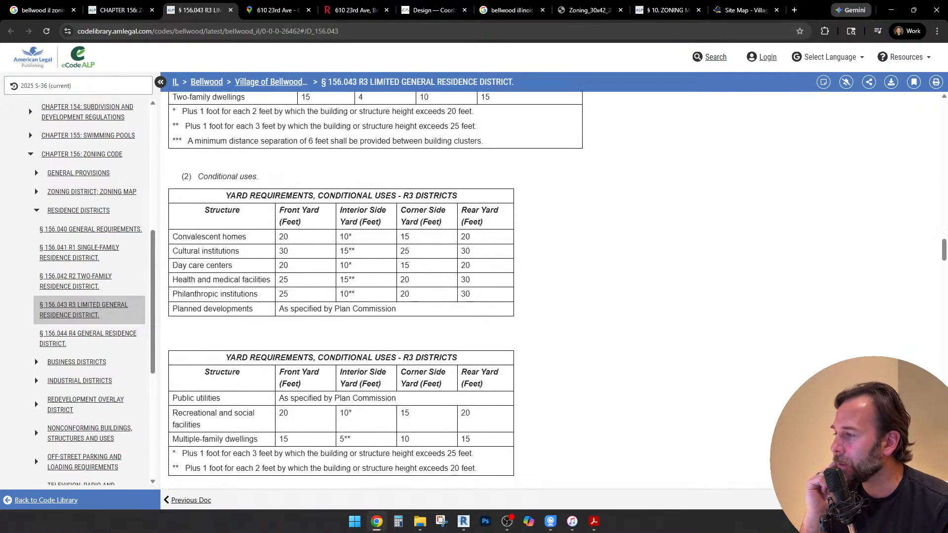
scroll(376, 291, down, 1)
scroll(375, 292, down, 1)
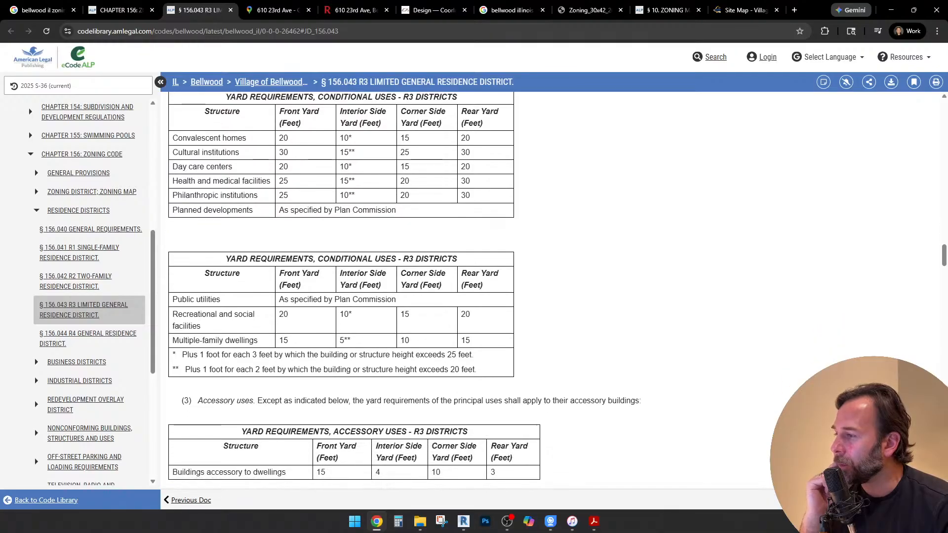
Check the rear yard requirement for buildings accessory to dwellings in the R3 accessory uses table
scroll(375, 291, down, 3)
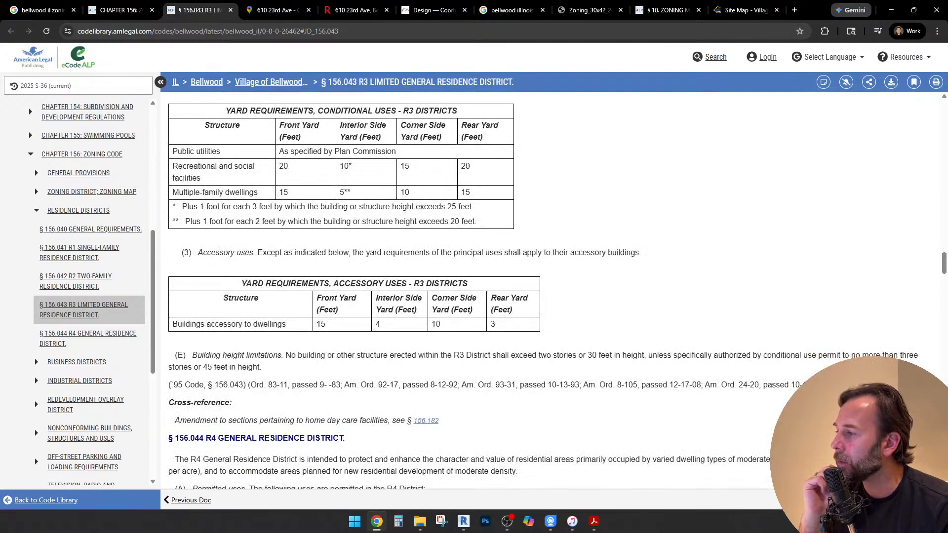
scroll(375, 292, down, 1)
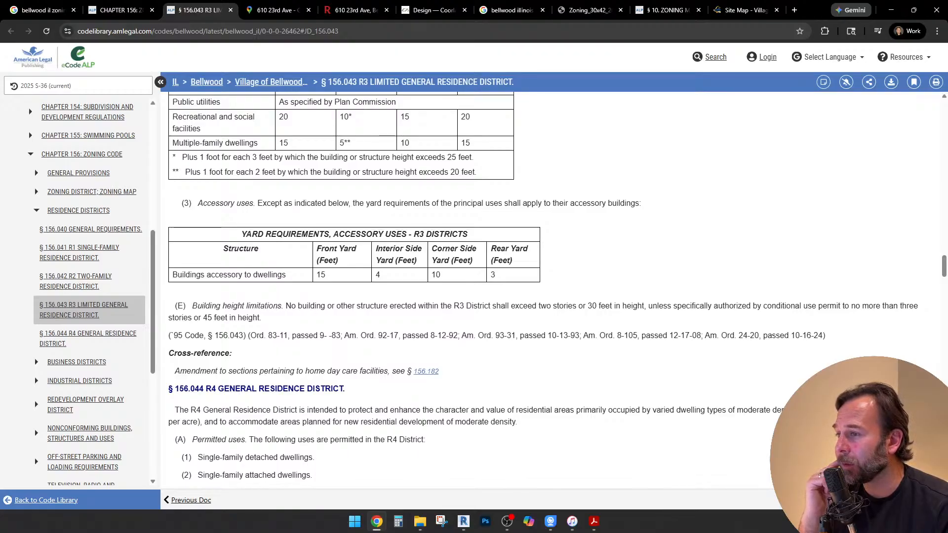
double_click(493, 275)
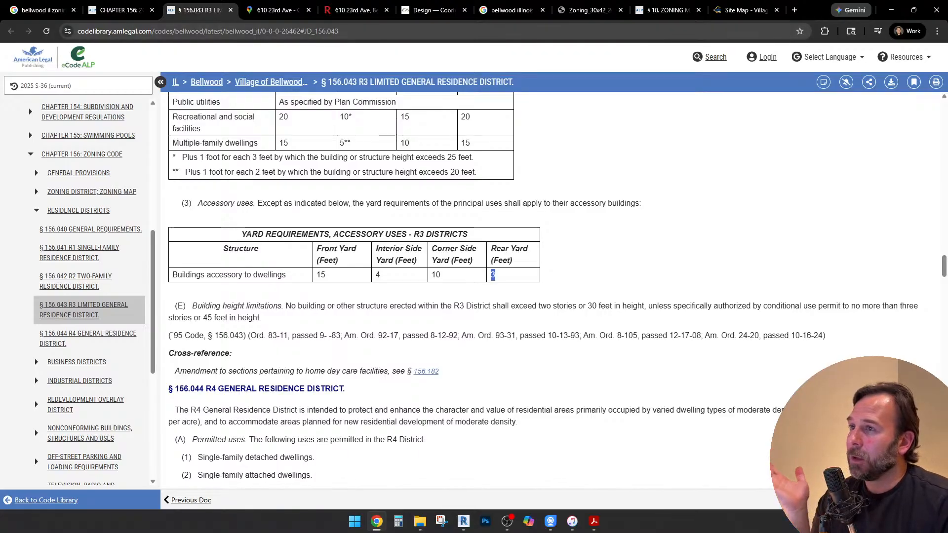
click(278, 10)
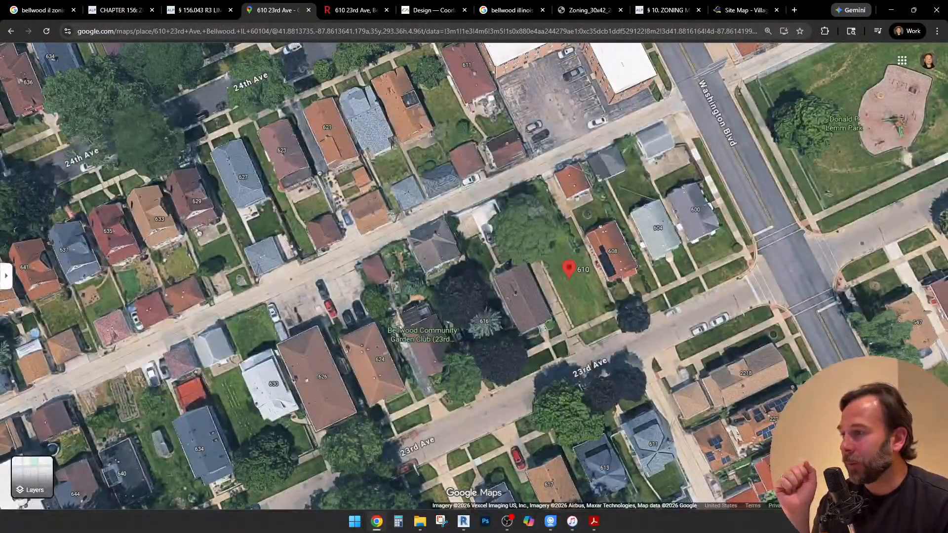
drag(524, 276, 286, 321)
scroll(363, 372, up, 3)
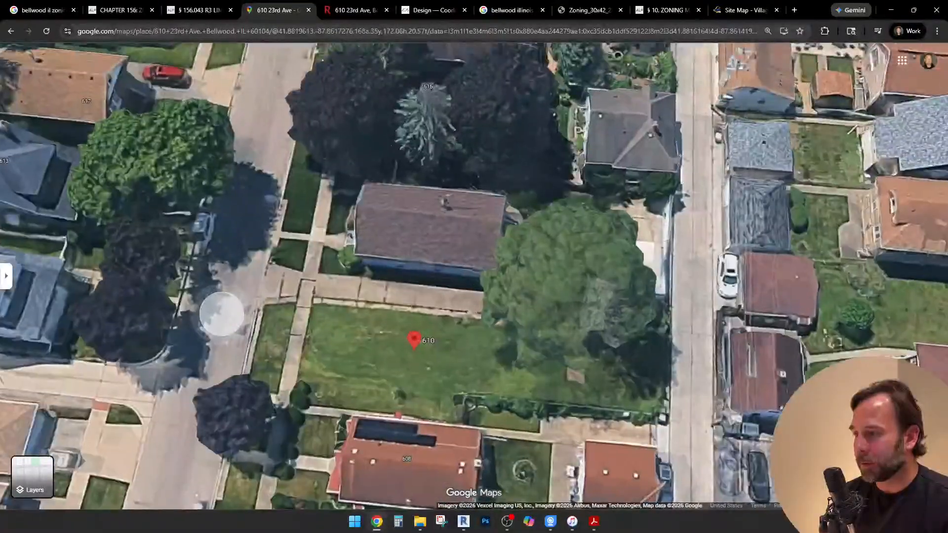
drag(222, 314, 101, 288)
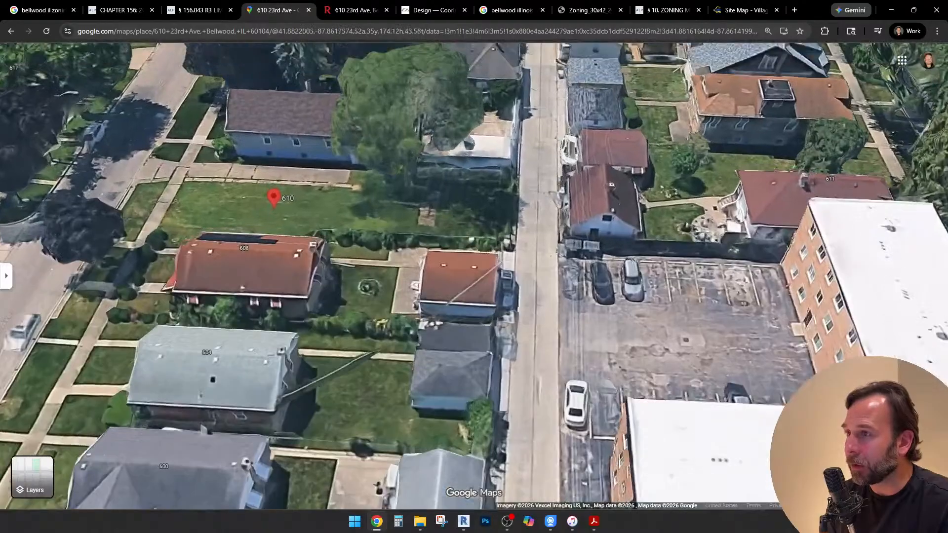
drag(420, 242, 419, 298)
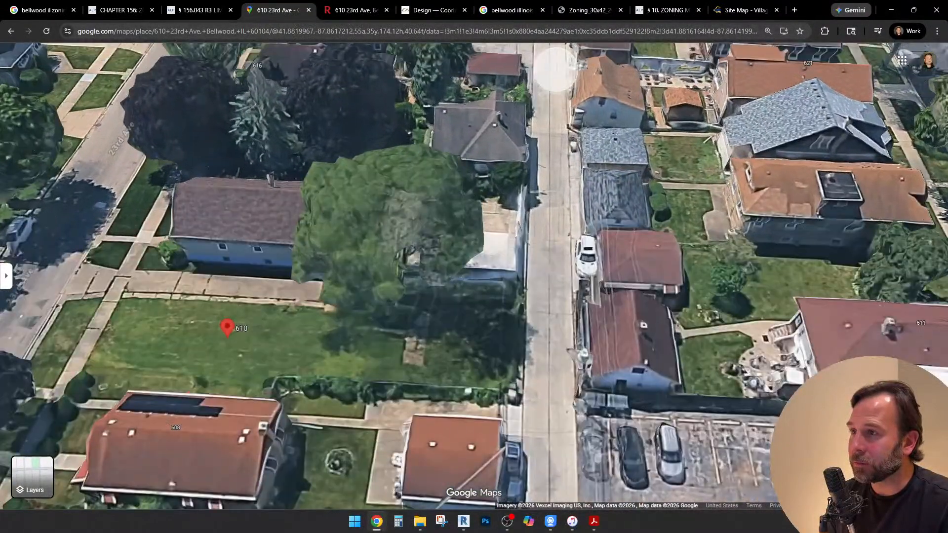
drag(556, 70, 528, 148)
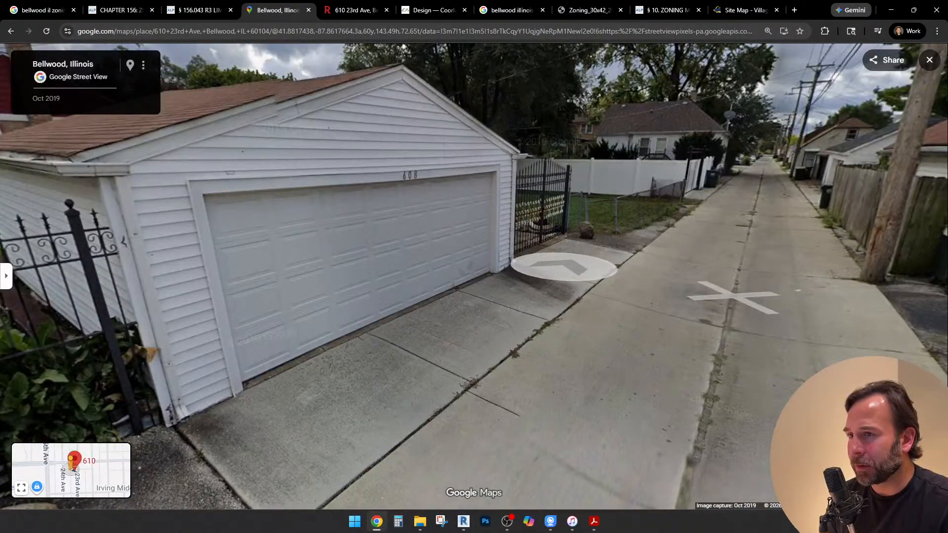
drag(336, 354, 854, 292)
drag(400, 292, 195, 396)
drag(790, 316, 318, 312)
click(602, 299)
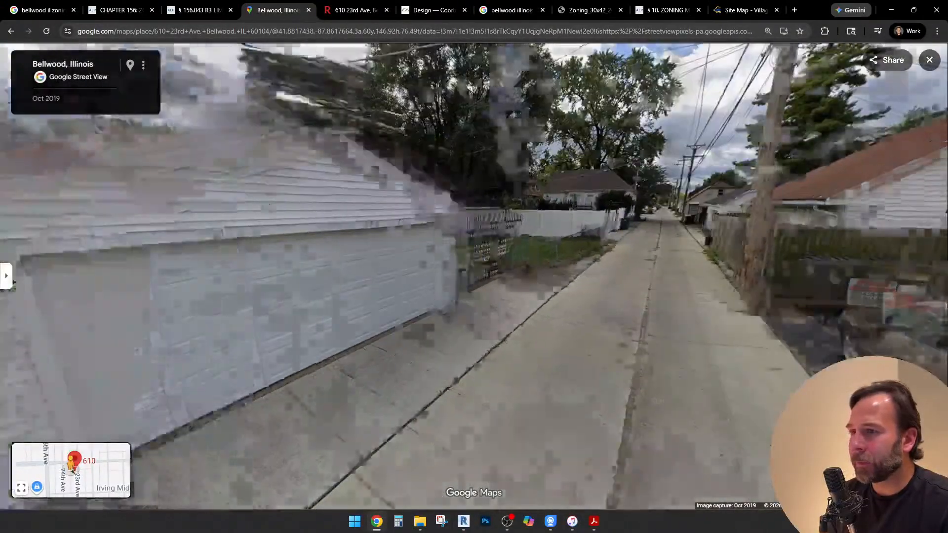
click(470, 275)
click(470, 277)
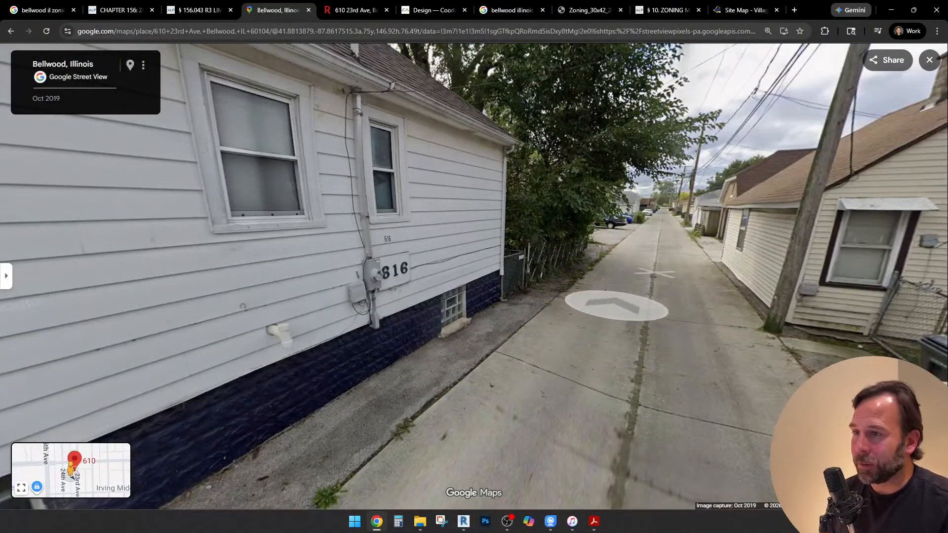
drag(267, 286, 584, 301)
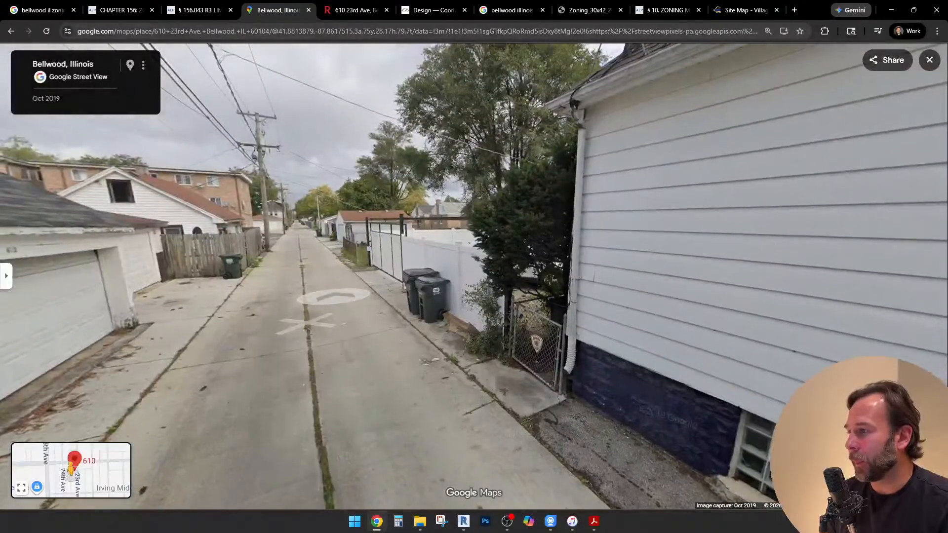
click(324, 279)
click(330, 286)
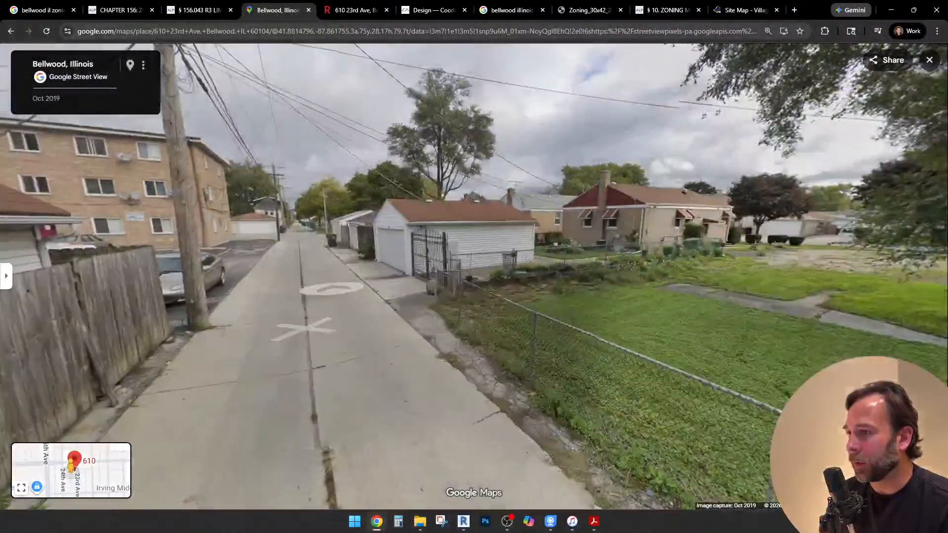
click(332, 288)
drag(336, 289, 143, 292)
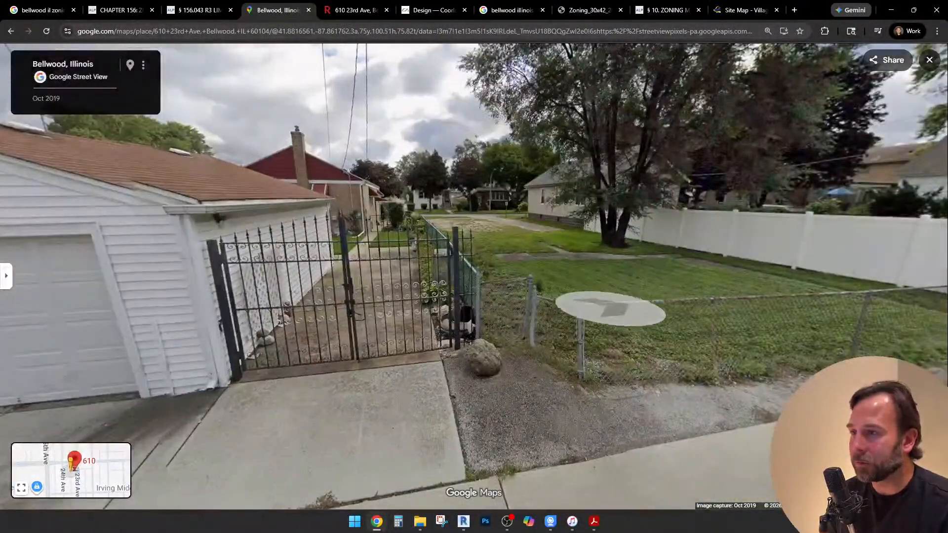
drag(664, 306, 501, 298)
drag(630, 359, 528, 344)
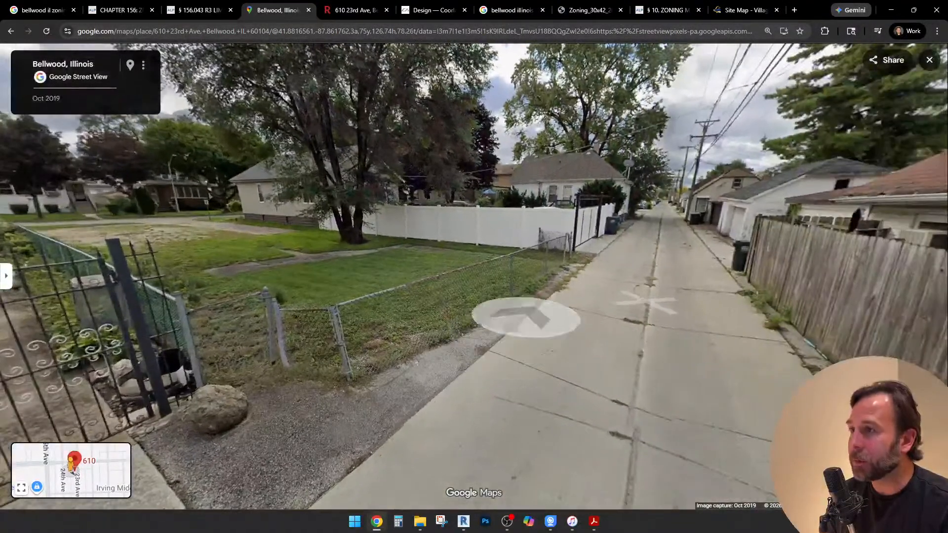
Switch to Revit and add a new line below the minimum rear yard setback in the Classification & Construction note
click(121, 10)
key(ctrl+Tab)
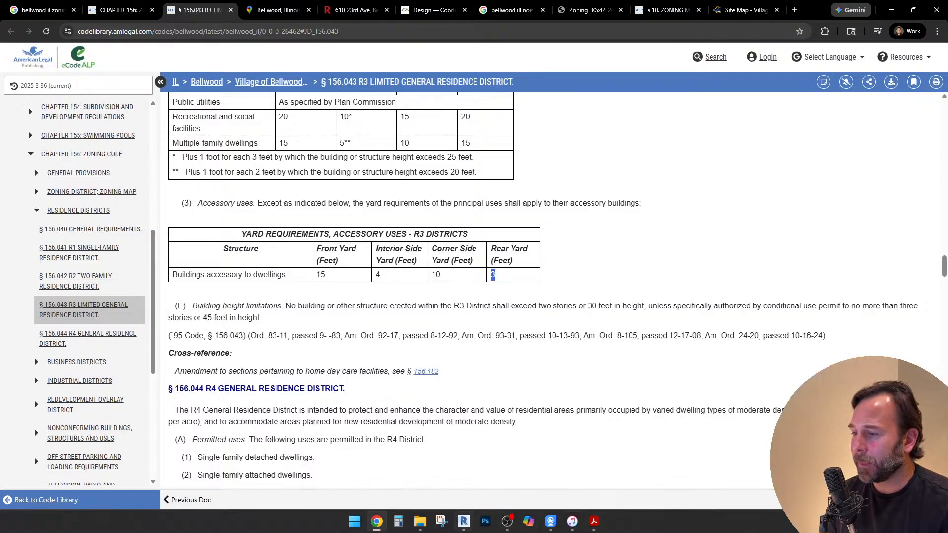
key(alt+Tab)
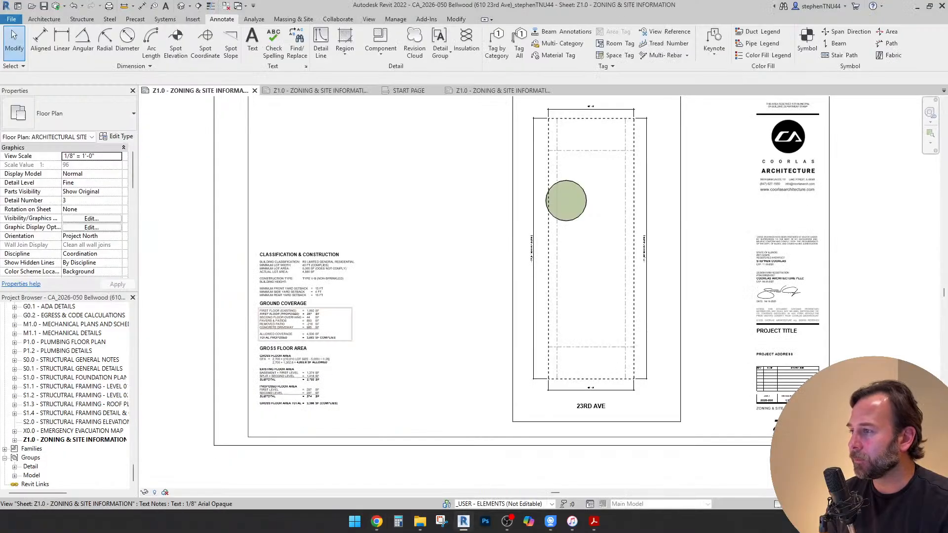
scroll(282, 292, up, 5)
scroll(282, 291, up, 1)
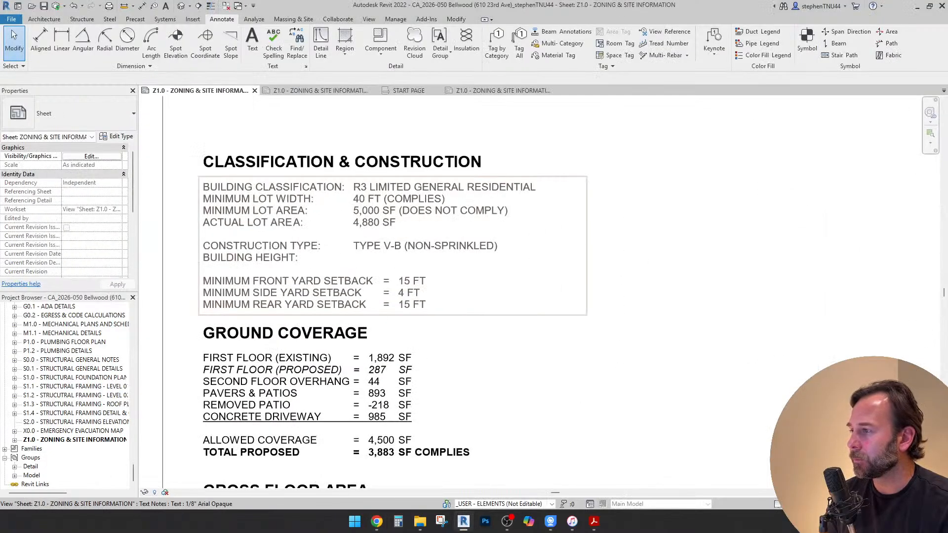
click(420, 305)
double_click(420, 304)
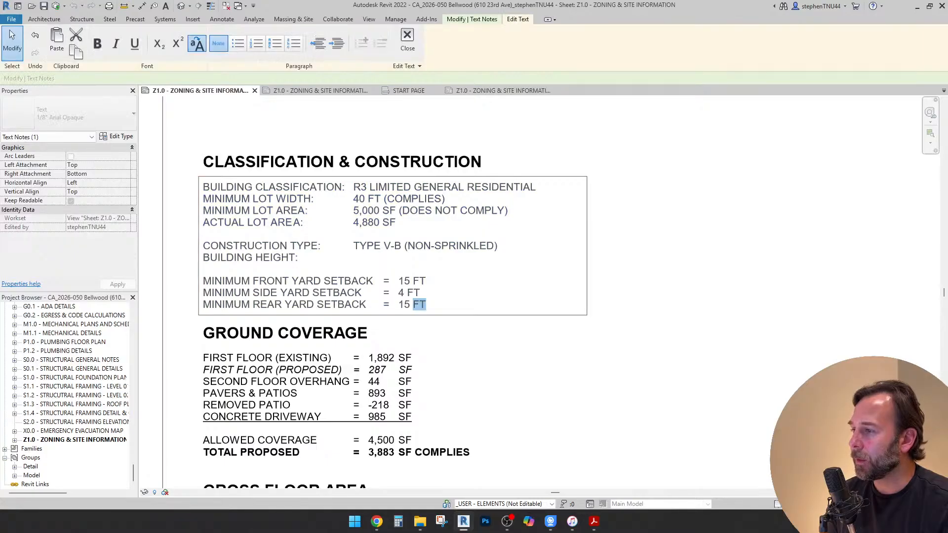
click(427, 305)
key(Return)
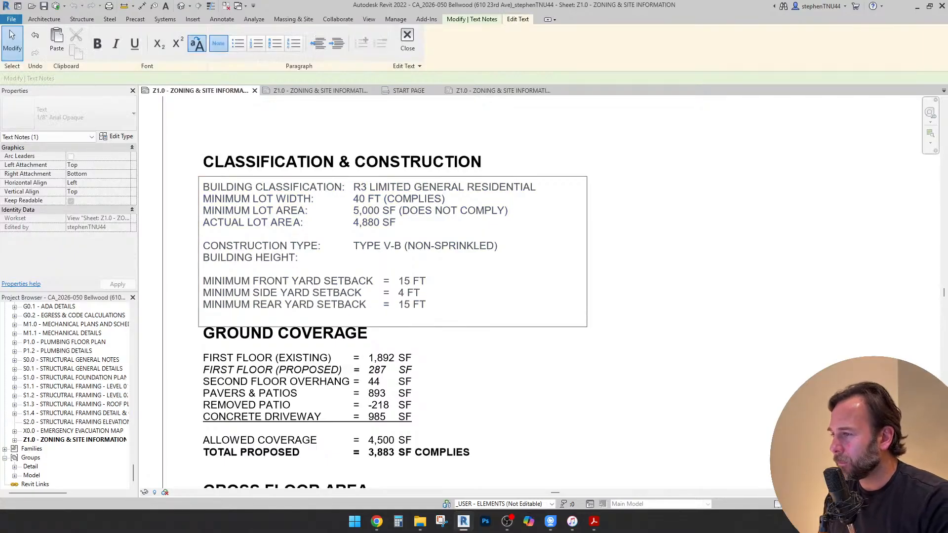
Enter "ACCESSORY STRUCTURE REAR SETBACK" on the new line of the note
text(A)
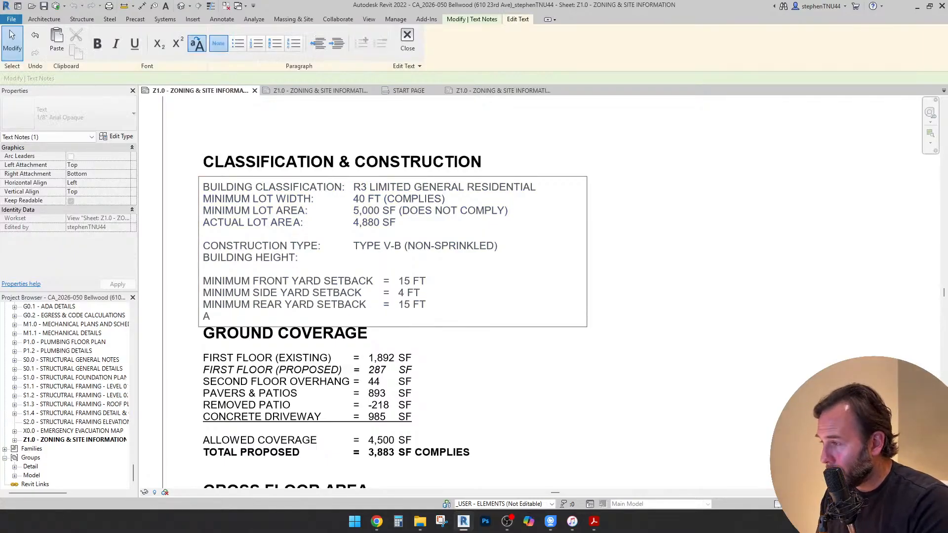
key(BackSpace)
key(Caps_Lock)
key(Caps_Lock)
text(ACCE)
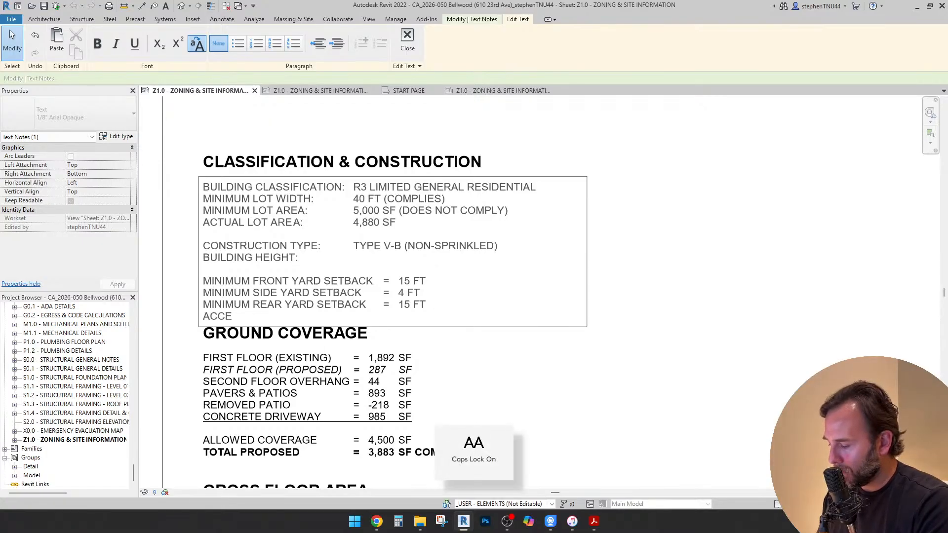
text(SSORY ST)
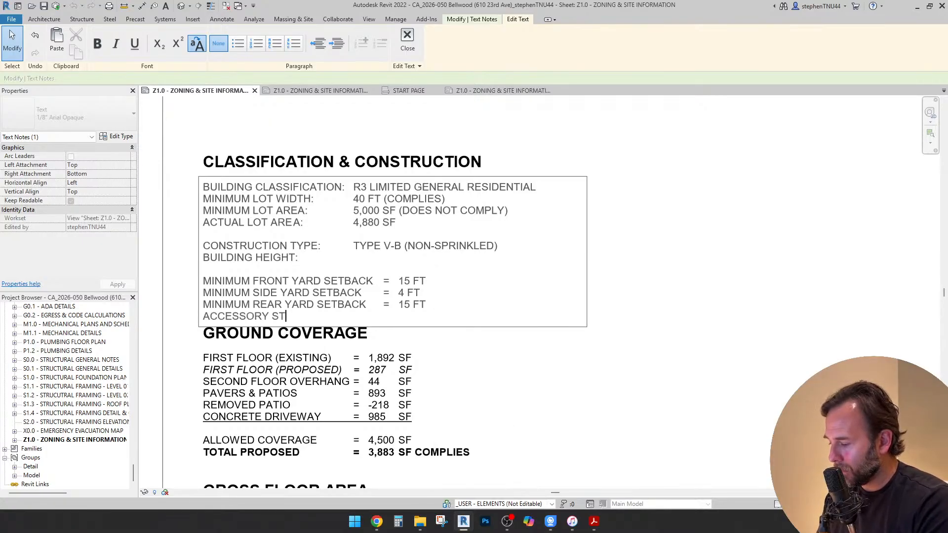
text(RUCTURE REA)
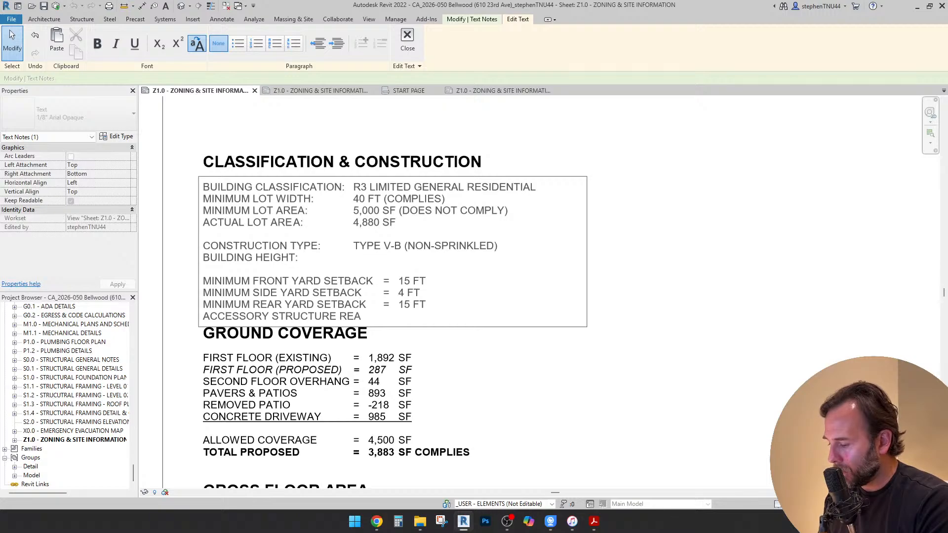
text(R SETBACK)
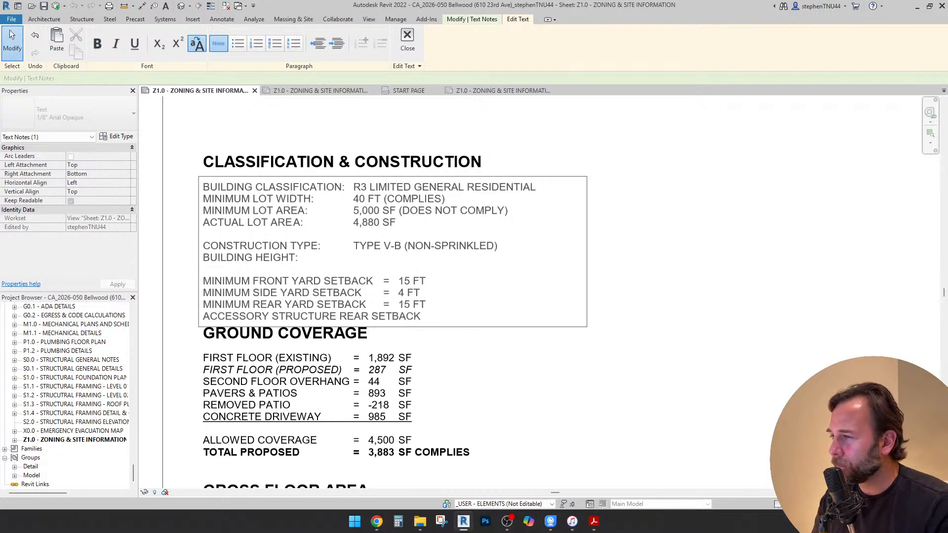
Break REAR SETBACK onto its own line under ACCESSORY STRUCTURE and insert a blank line above the pair
key(ctrl+Left)
key(ctrl+Left)
key(Return)
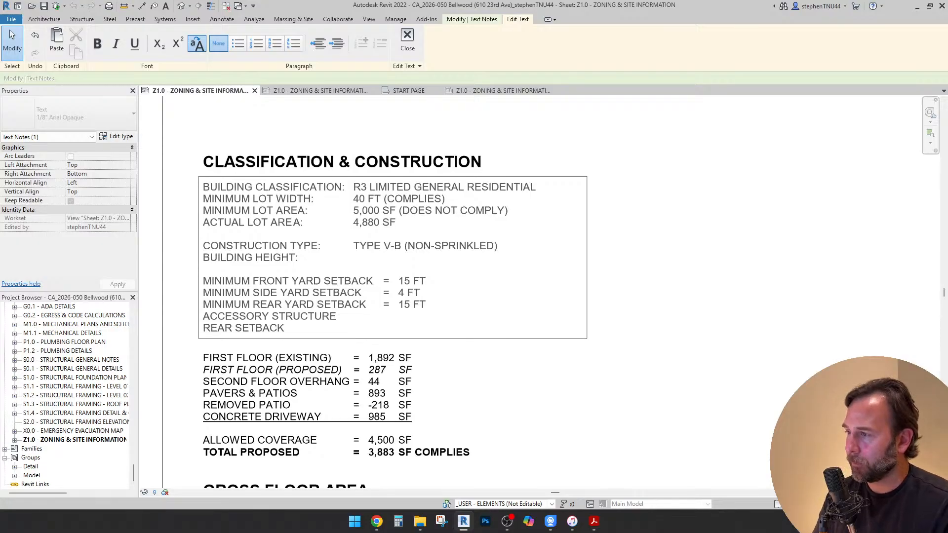
key(Up)
key(Return)
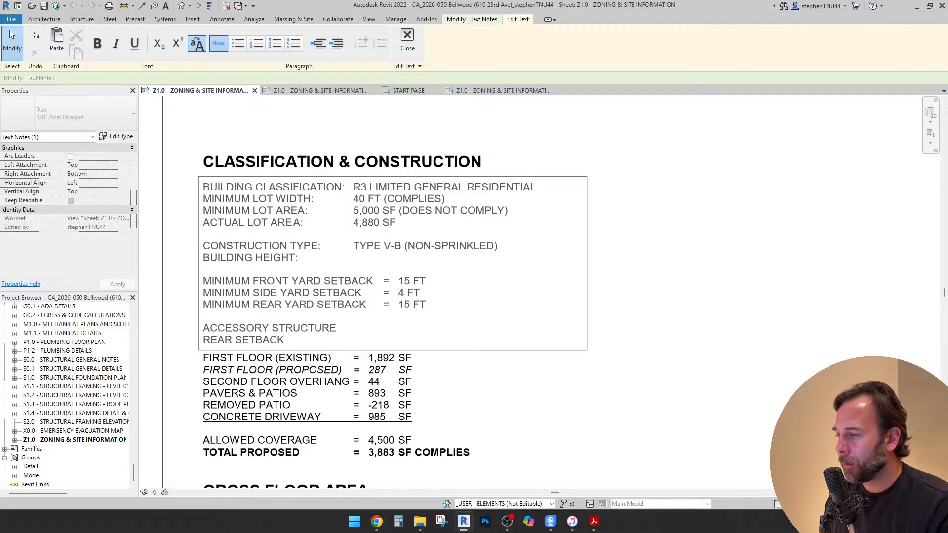
Complete the accessory structure's REAR SETBACK line with "= 3 FT", aligned to the setback columns above
key(Tab)
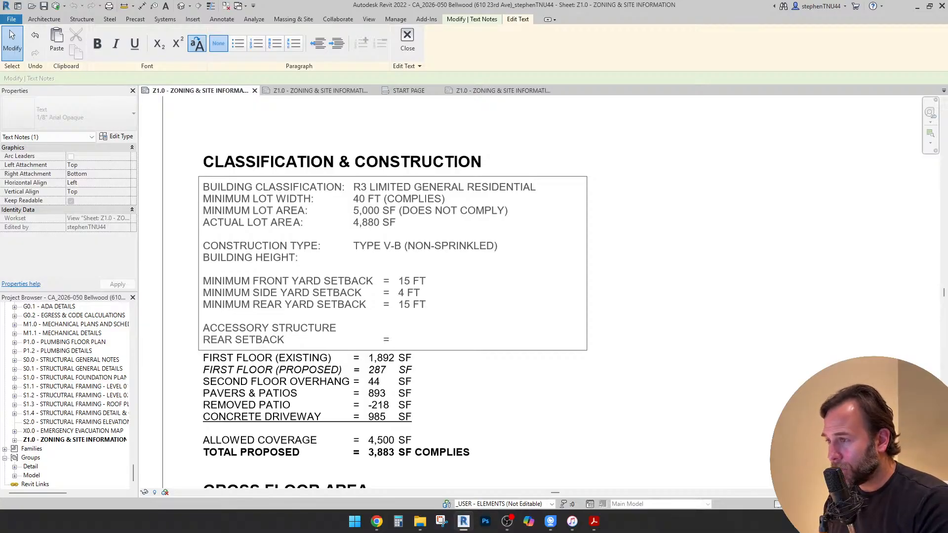
text(3)
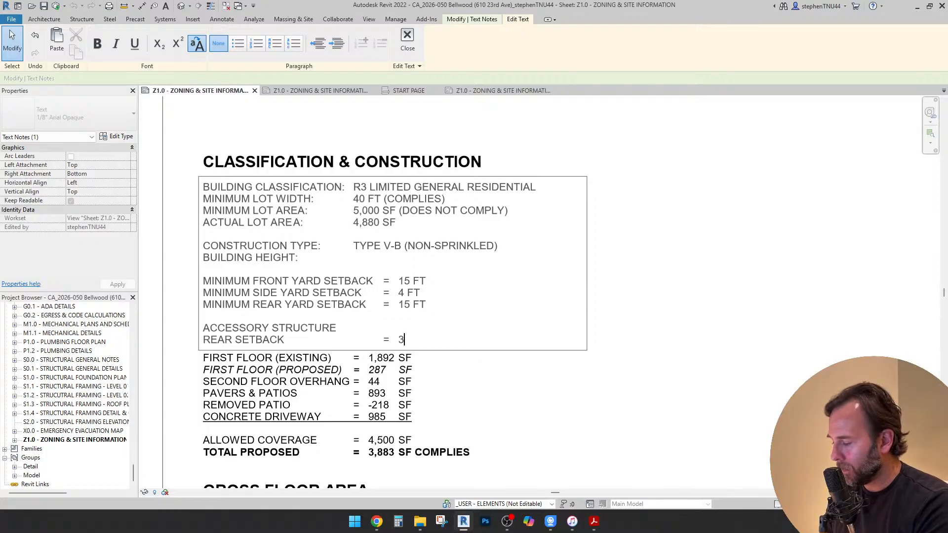
key(Tab)
text(FT)
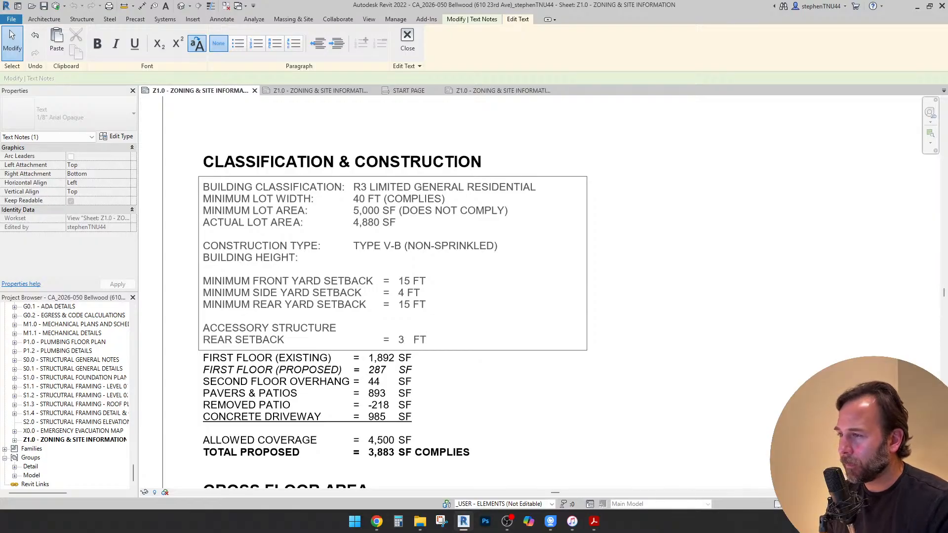
Align the FT unit of the 4 FT minimum side yard setback with the other setback units
click(414, 305)
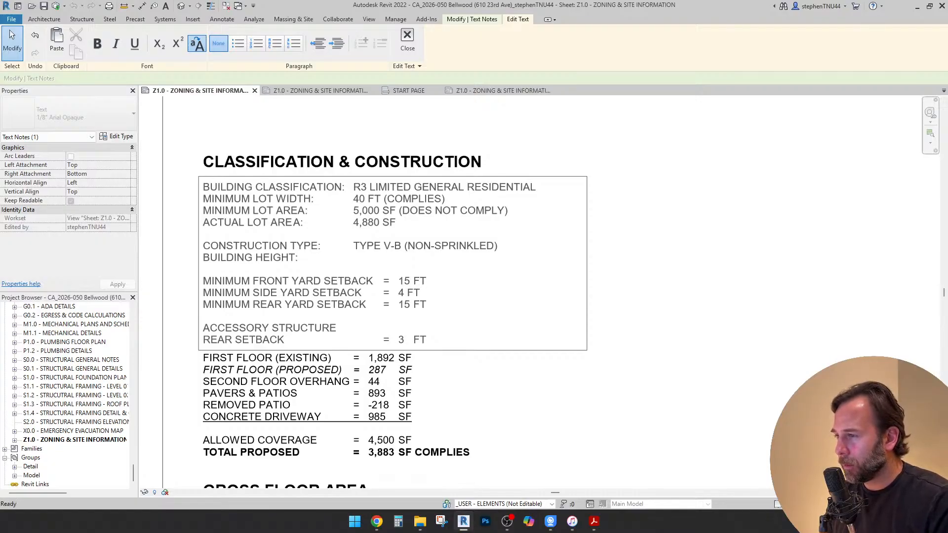
click(407, 293)
key(BackSpace)
key(Tab)
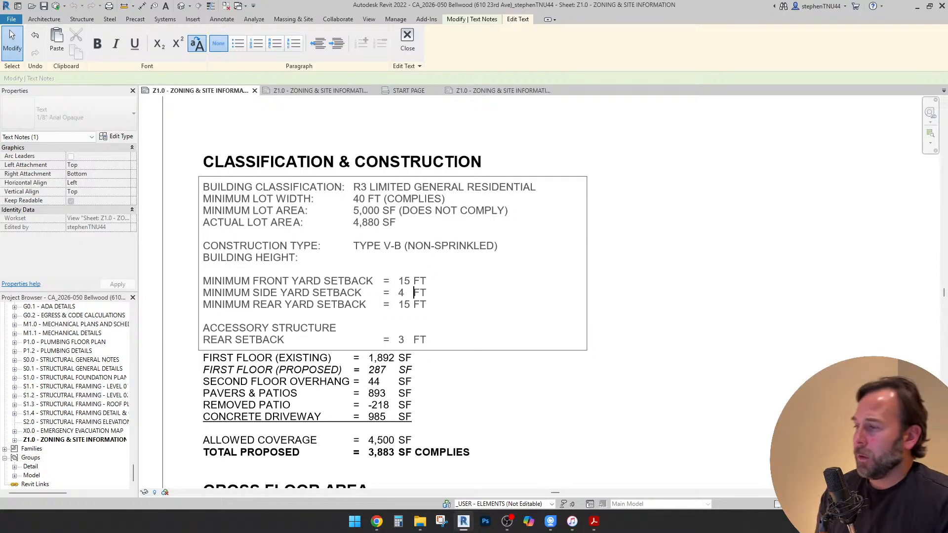
Make the ACCESSORY STRUCTURE heading bold, recheck the accessory uses yard table in Chrome and return to Revit
drag(336, 328, 203, 328)
key(ctrl+b)
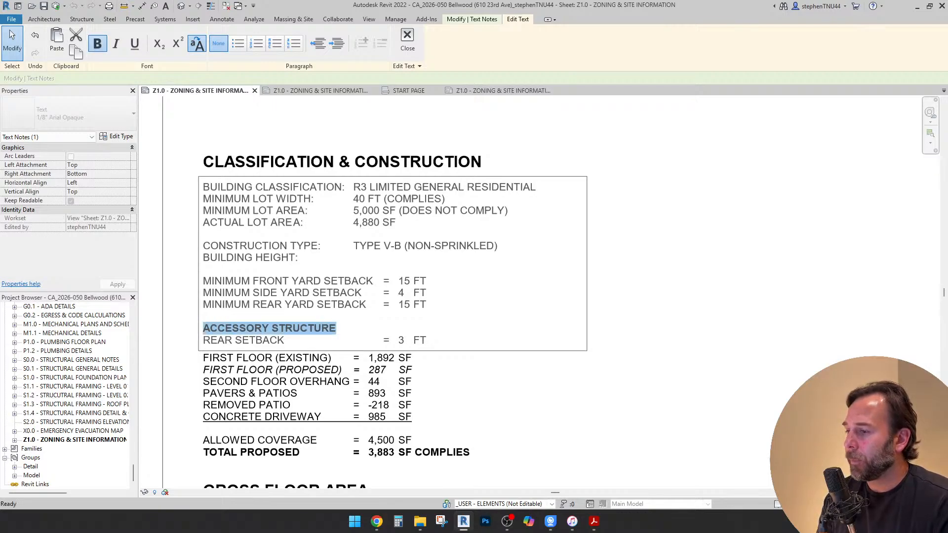
click(377, 522)
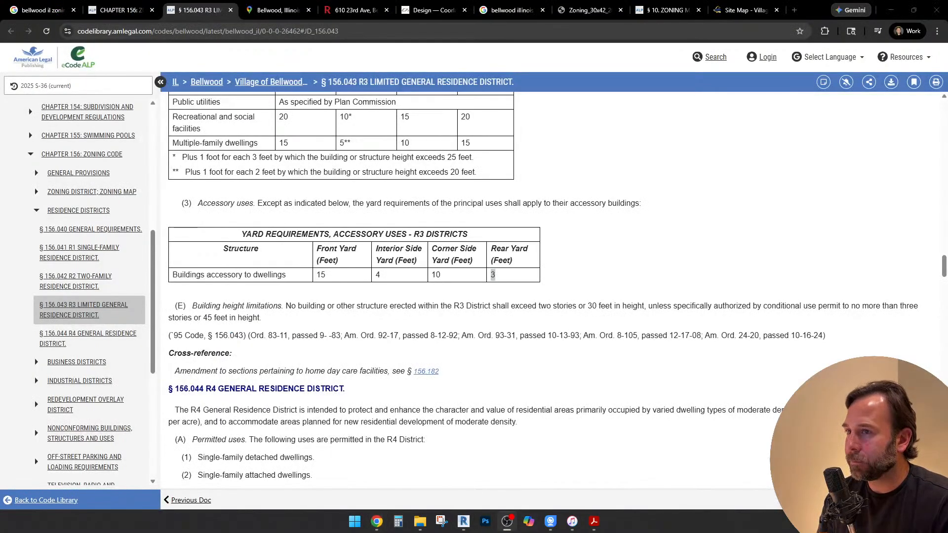
key(alt+Tab)
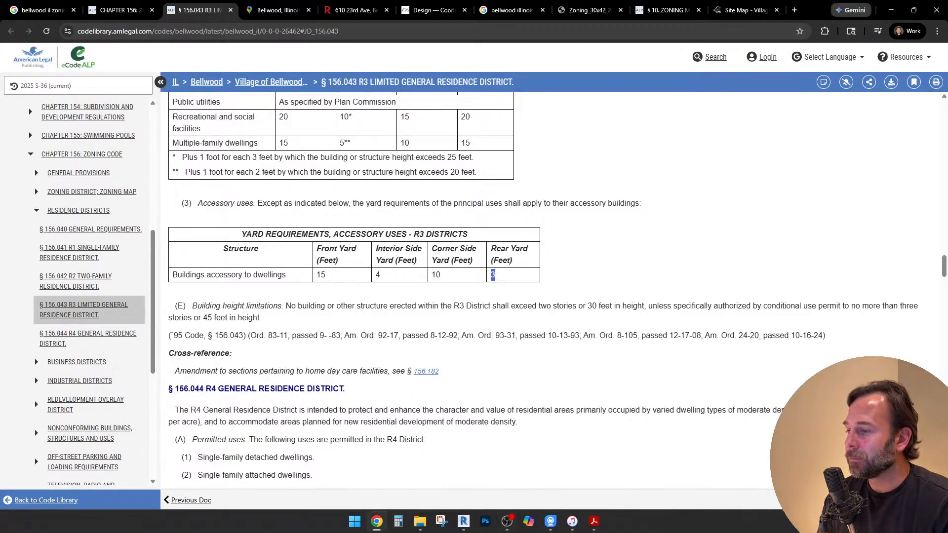
click(463, 521)
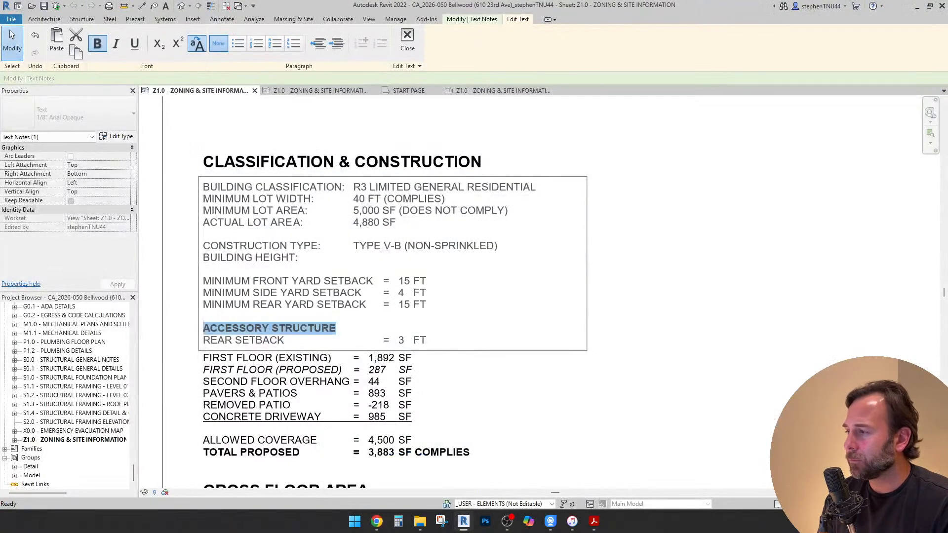
Finish editing the note, and move the CLASSIFICATION & CONSTRUCTION heading and its text block up, clear of GROUND COVERAGE
click(605, 220)
scroll(494, 220, down, 2)
click(423, 156)
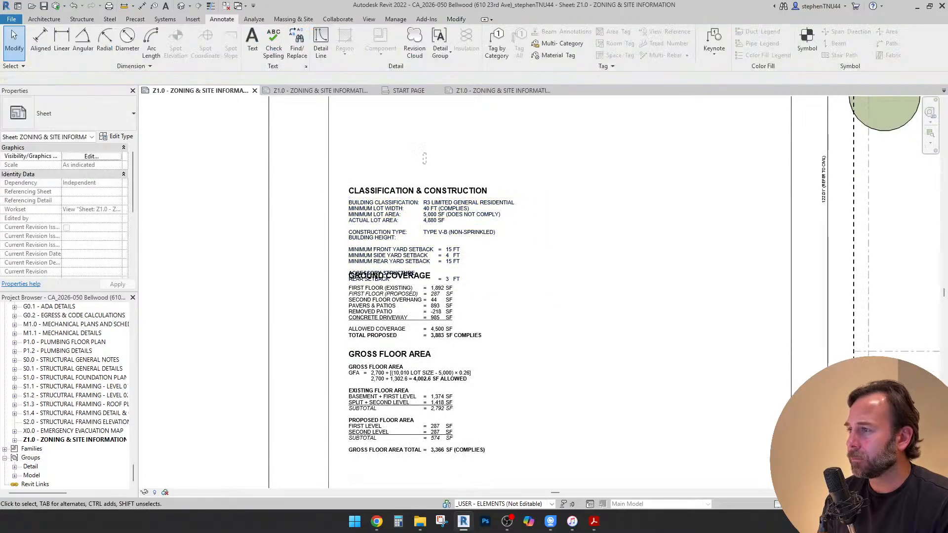
drag(423, 157, 402, 223)
key(Up)
key(Up)
key(Up)
key(Up)
key(Up)
key(Up)
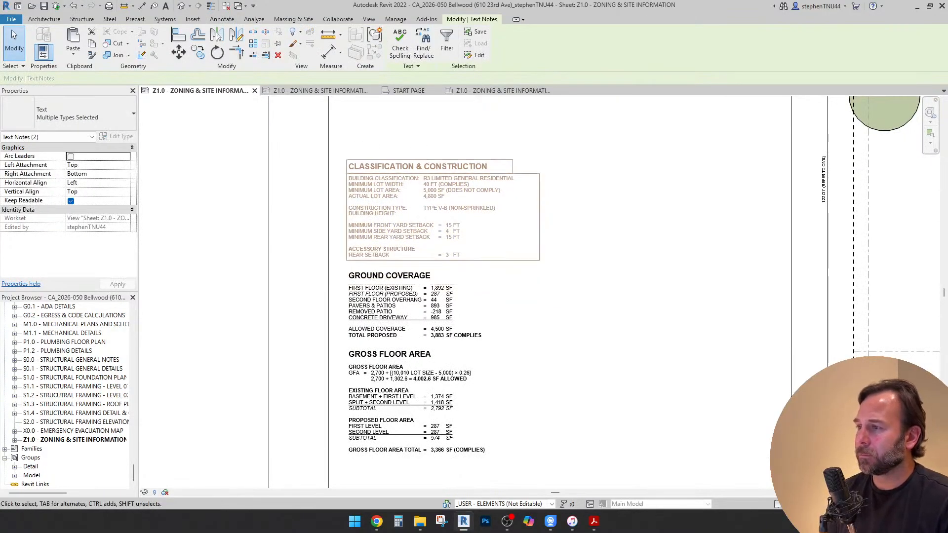
key(Escape)
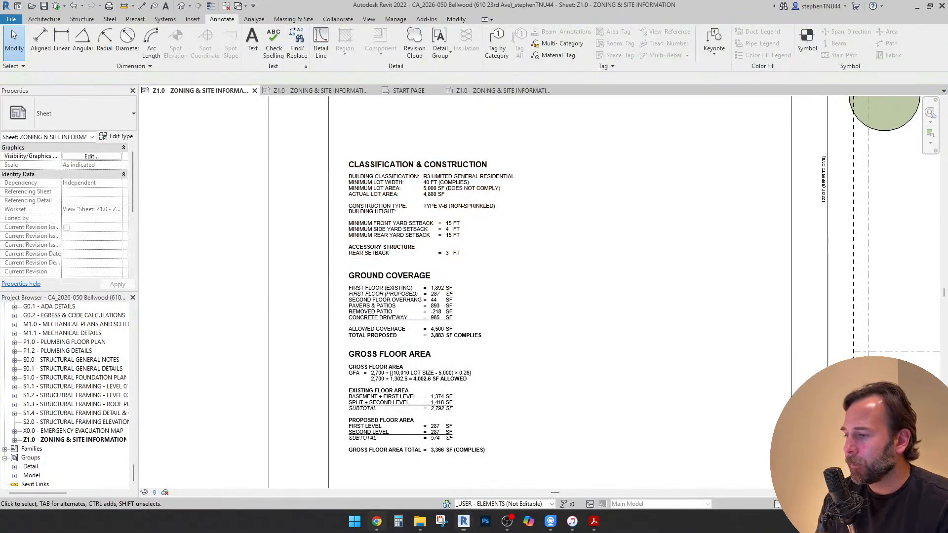
Switch to Chrome and copy "two stories or 30 feet in height" from the R3 building height limitations paragraph
click(377, 522)
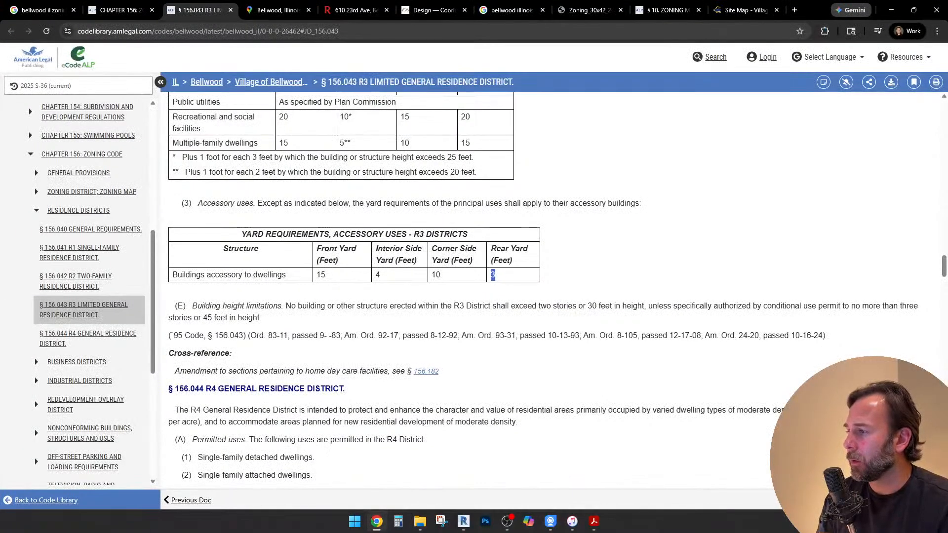
scroll(543, 289, down, 1)
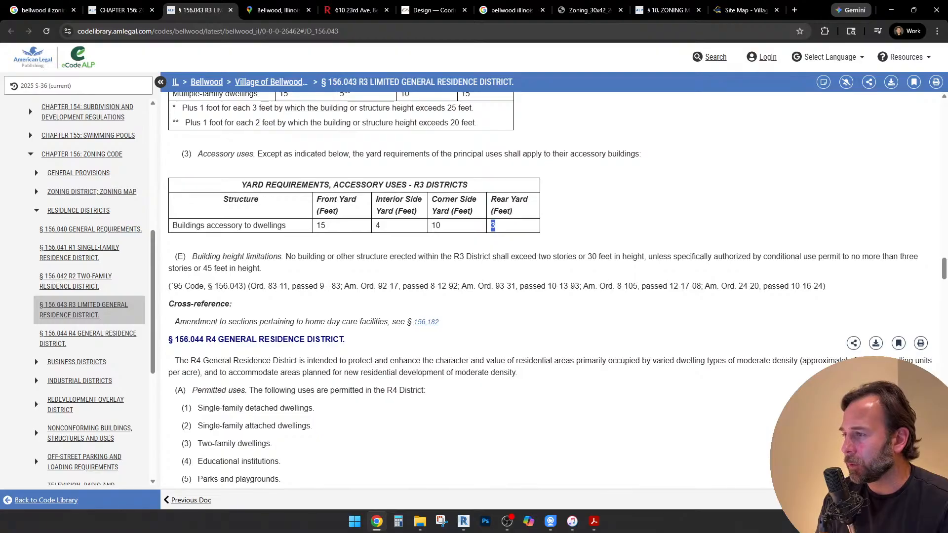
drag(454, 256, 642, 257)
click(568, 257)
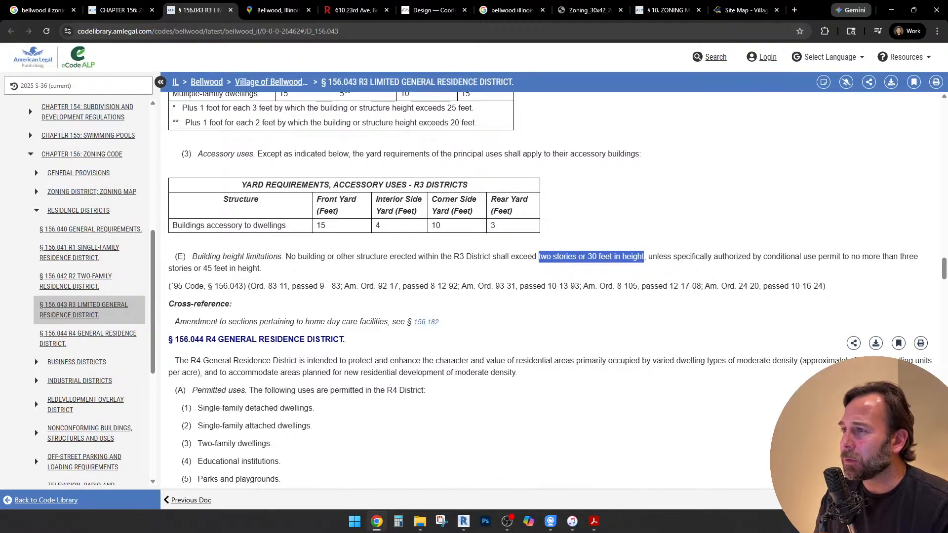
scroll(553, 292, up, 1)
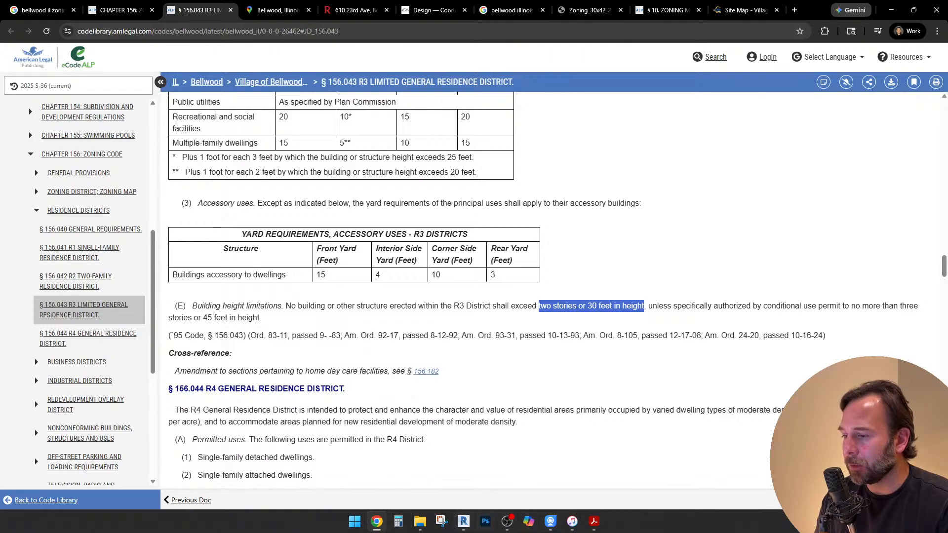
Return to Revit and paste the copied height limit on the BUILDING HEIGHT line, aligned with the value column above
key(alt+Tab)
click(451, 246)
scroll(451, 247, up, 2)
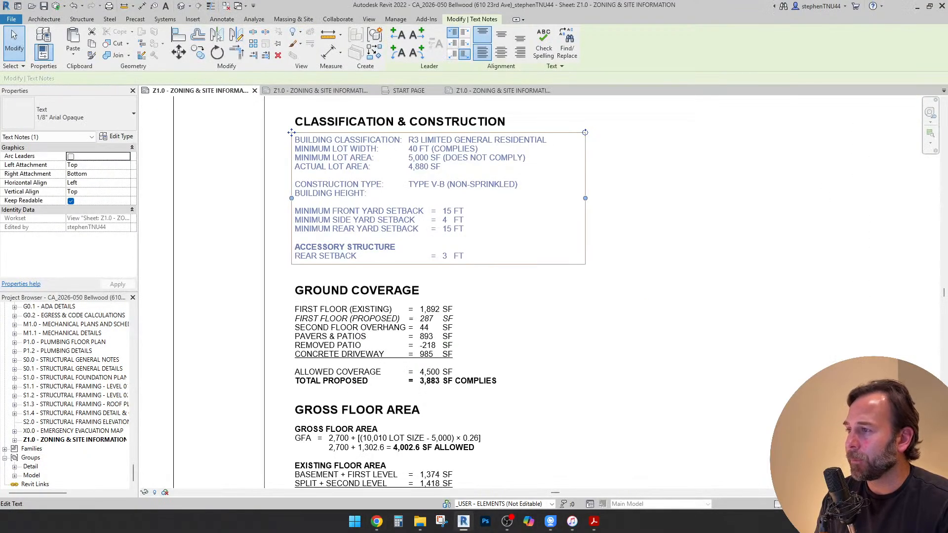
double_click(368, 193)
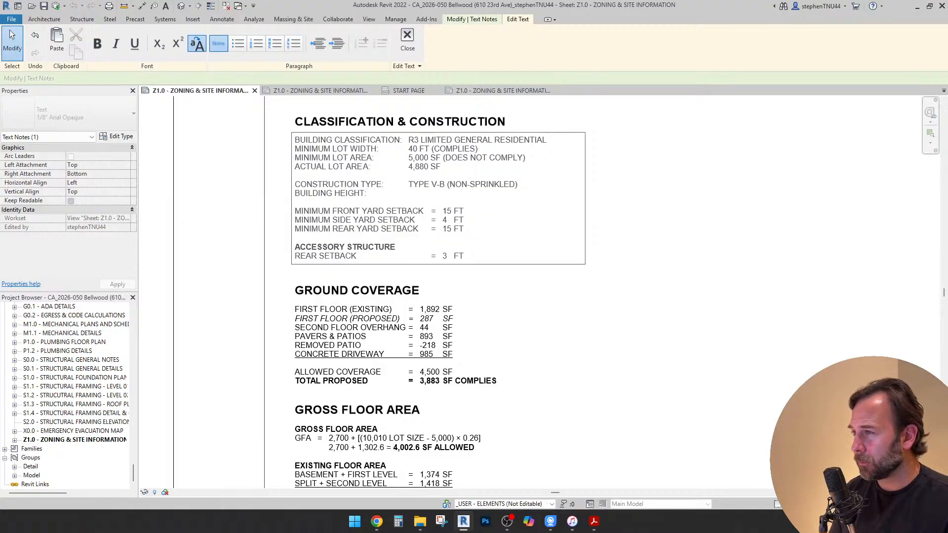
text(TWO STORIES OR 30 FEET IN HEIGHT)
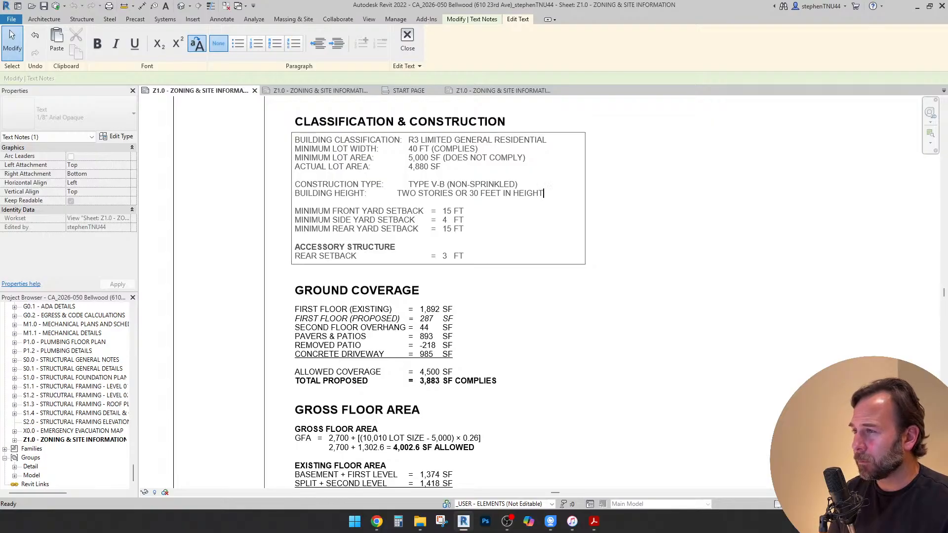
key(Return)
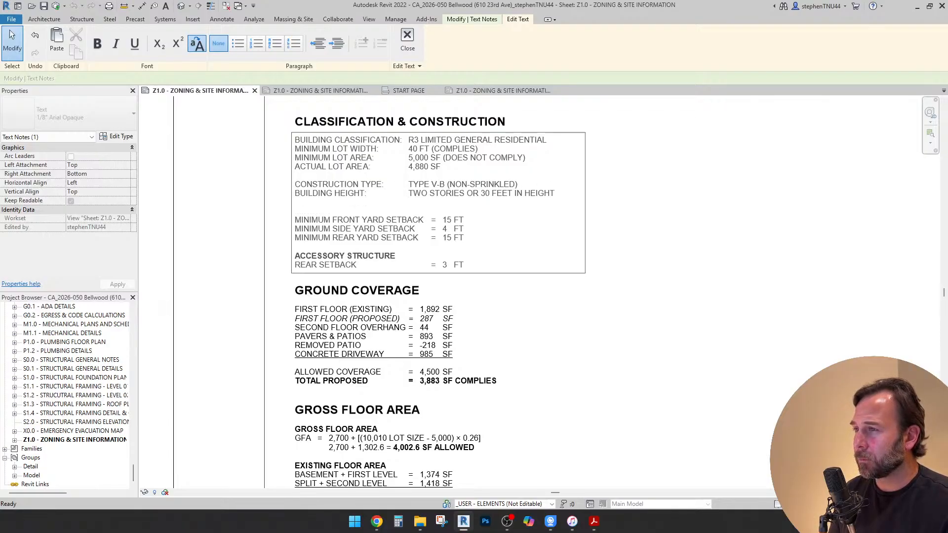
Shorten the building height value to "TWO STORIES OR 30 FT MAX", with one blank line below it, and finish editing
key(ctrl+shift+Left)
key(BackSpace)
key(BackSpace)
key(BackSpace)
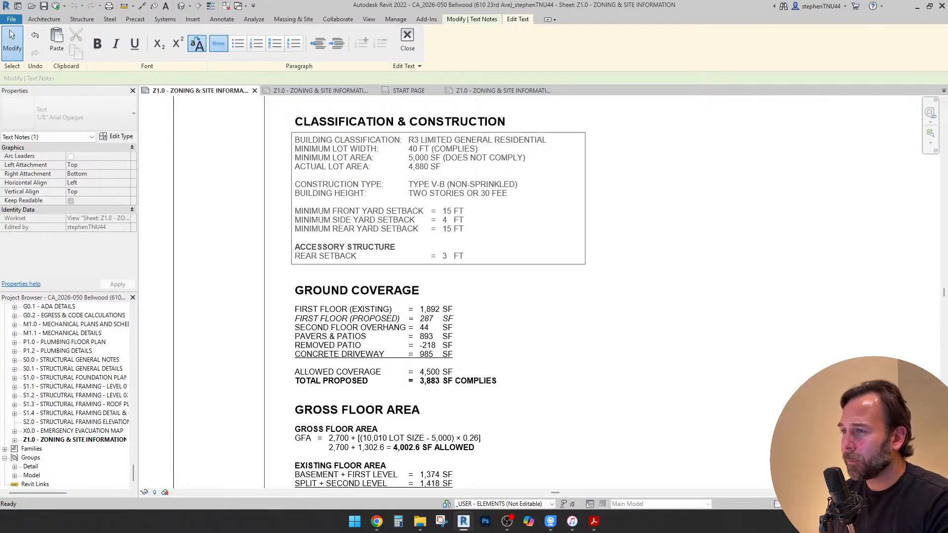
text(T MA)
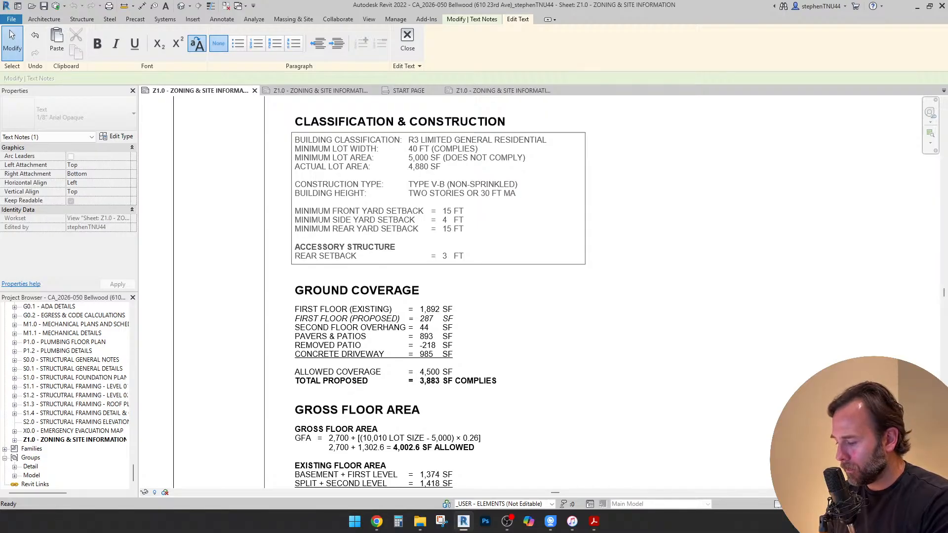
text(X)
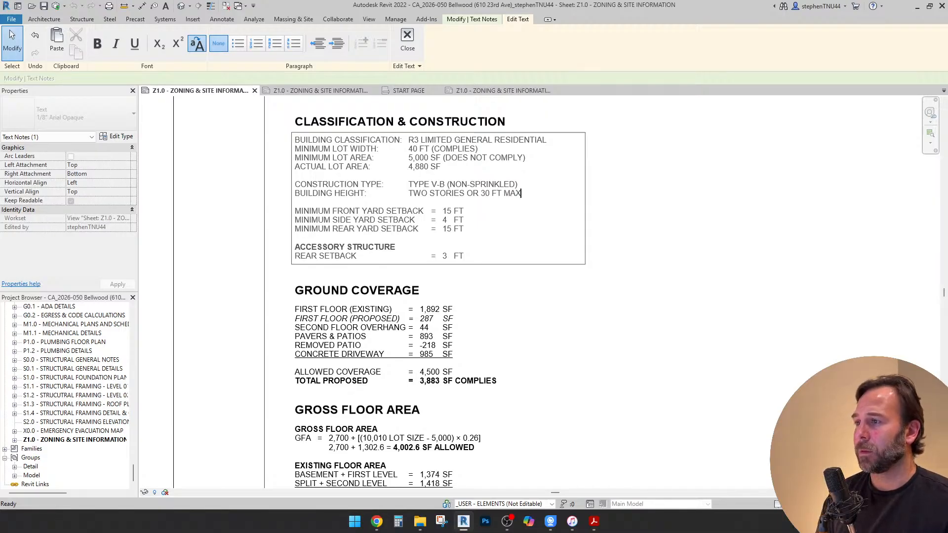
scroll(478, 222, down, 1)
click(618, 190)
Underline "(DOES NOT COMPLY)" on the MINIMUM LOT AREA line and finish editing the note
scroll(457, 153, up, 1)
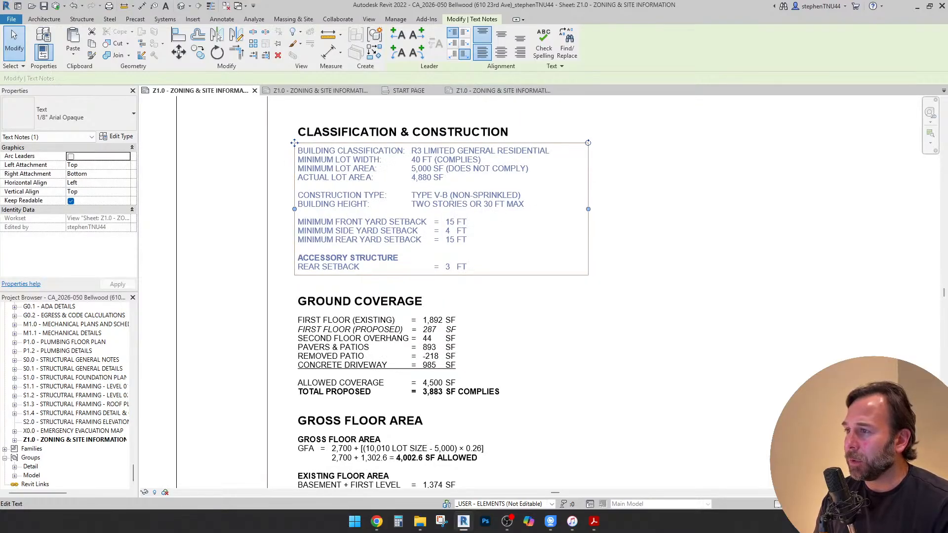
double_click(510, 169)
click(510, 169)
double_click(511, 169)
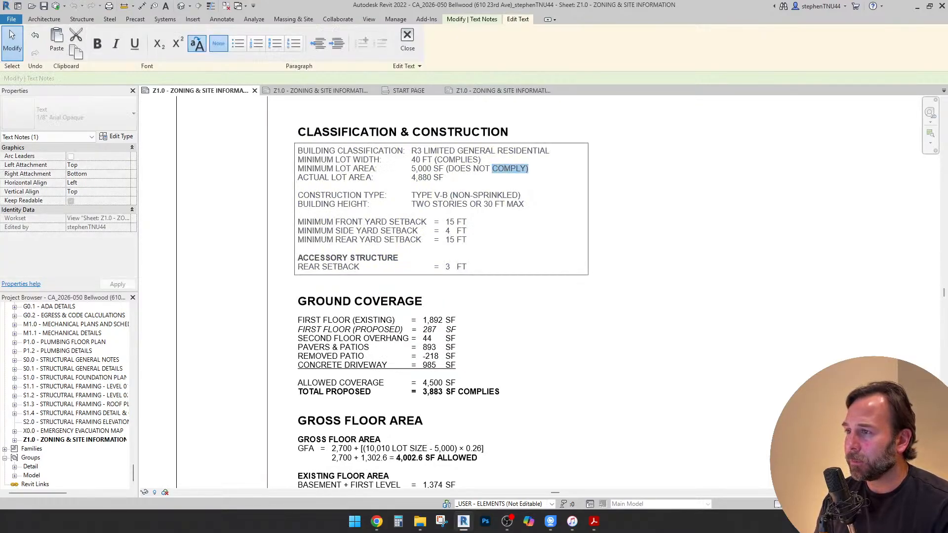
drag(493, 169, 448, 169)
click(135, 44)
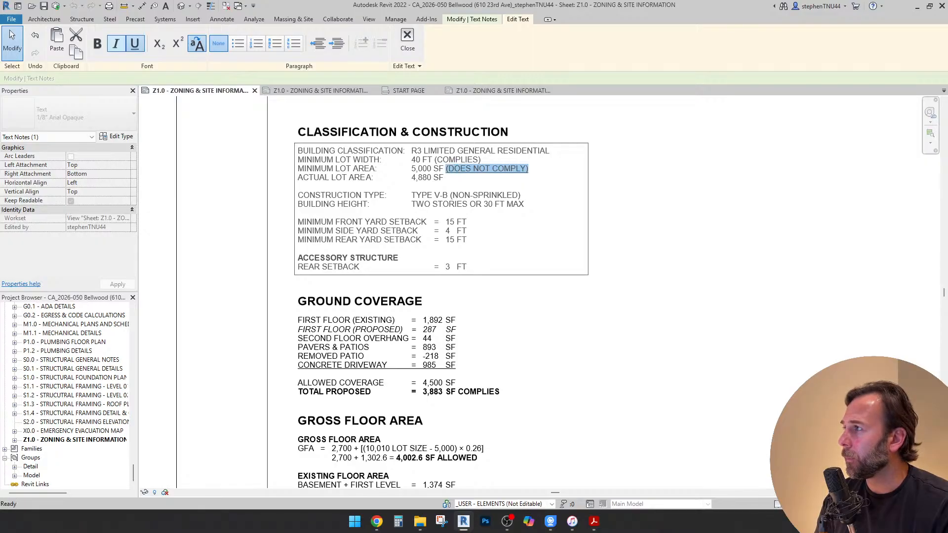
click(225, 173)
scroll(456, 190, down, 1)
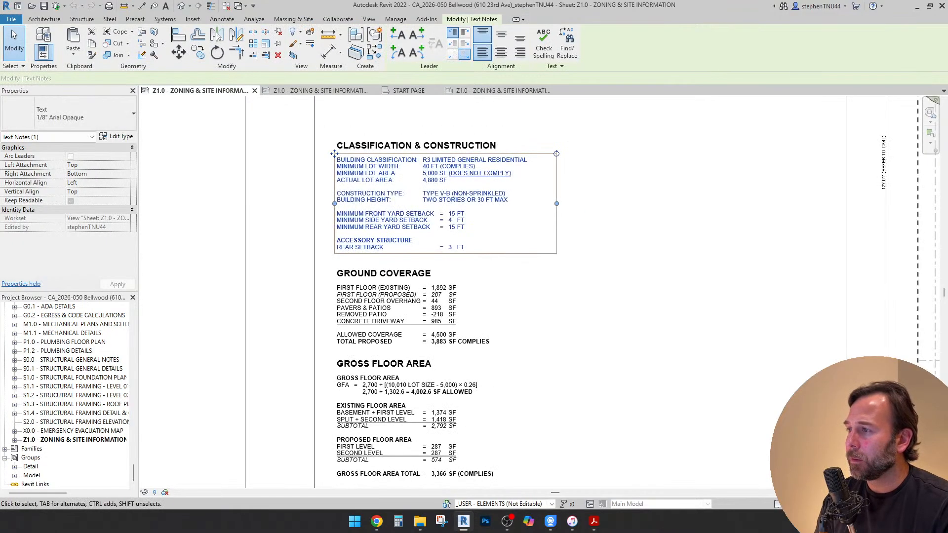
click(267, 221)
Draw a diagonal detail line about 8 1/2 inches long across the GROUND COVERAGE and GROSS FLOOR AREA text blocks
scroll(258, 223, down, 1)
middle_drag(341, 294, 390, 255)
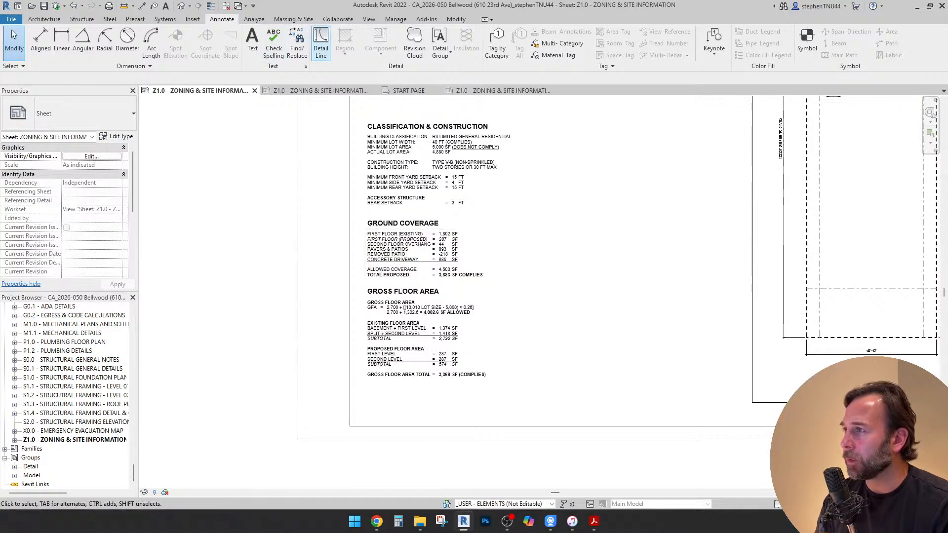
click(321, 45)
scroll(400, 222, up, 1)
click(360, 213)
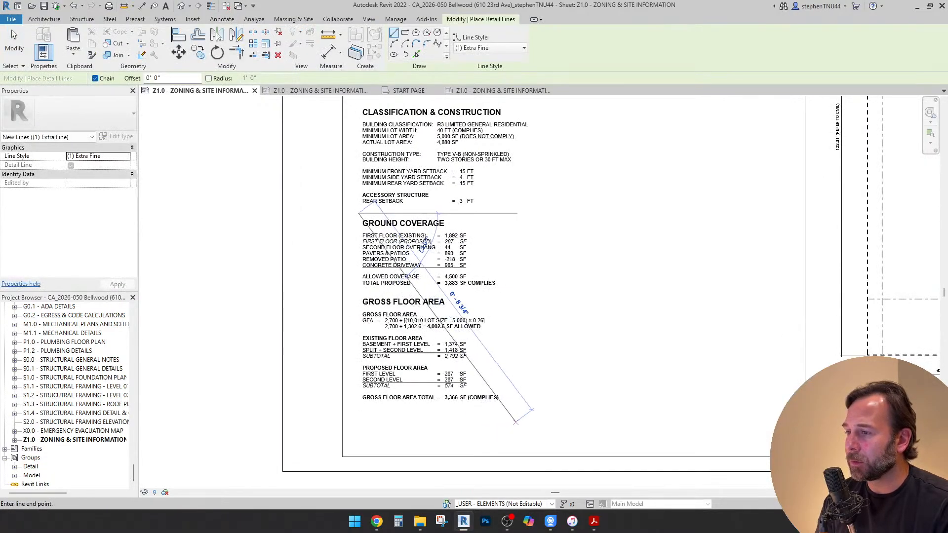
click(511, 417)
key(Escape)
key(Escape)
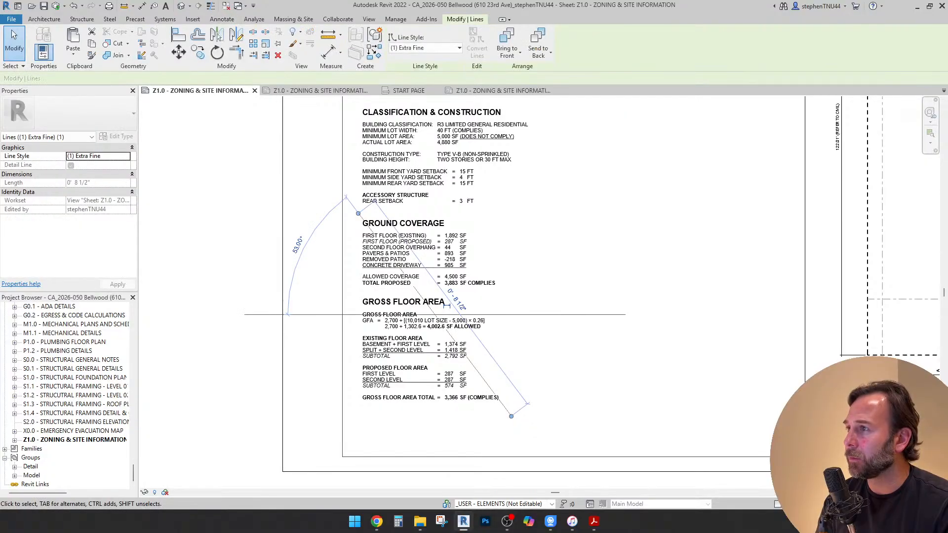
Set the diagonal detail line's style to (9) Extra Bold Dashed (Red)
click(459, 48)
scroll(426, 136, down, 2)
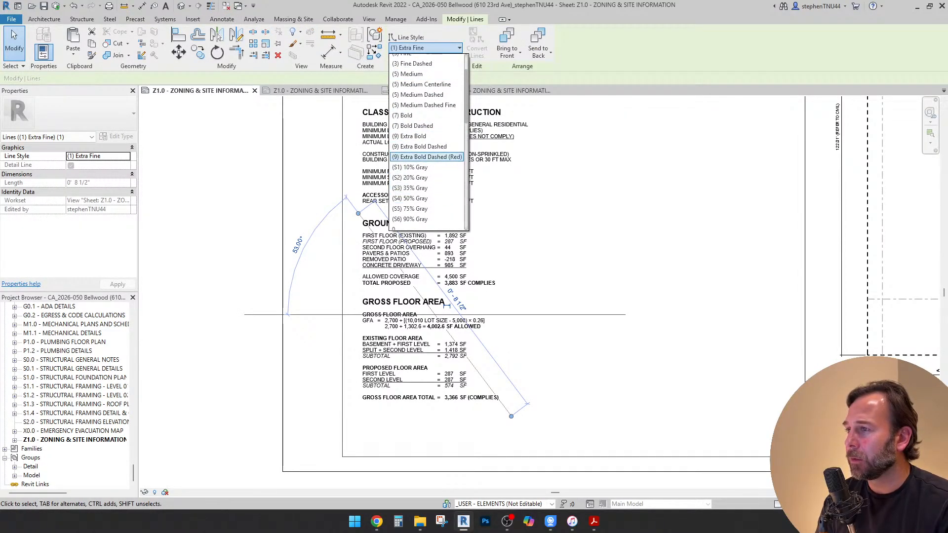
click(427, 157)
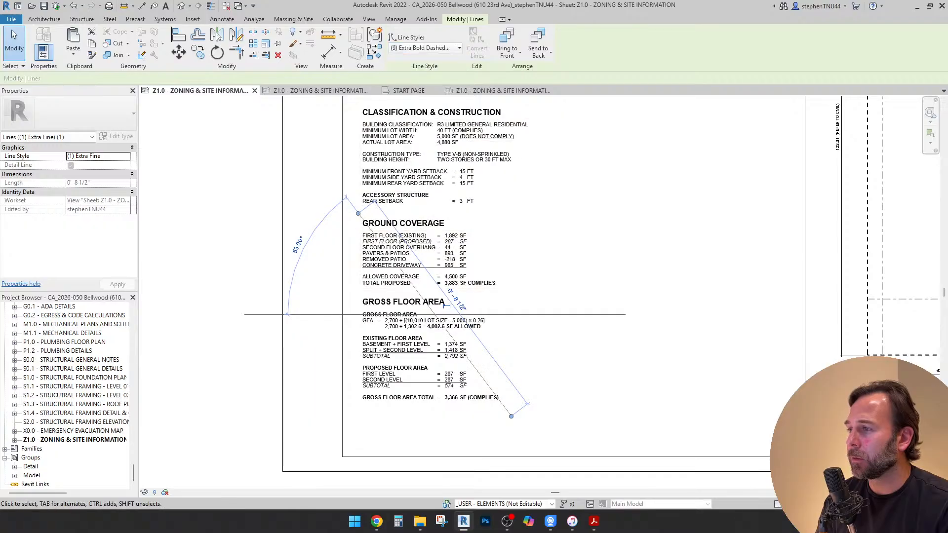
click(203, 176)
scroll(203, 176, down, 1)
scroll(255, 245, down, 3)
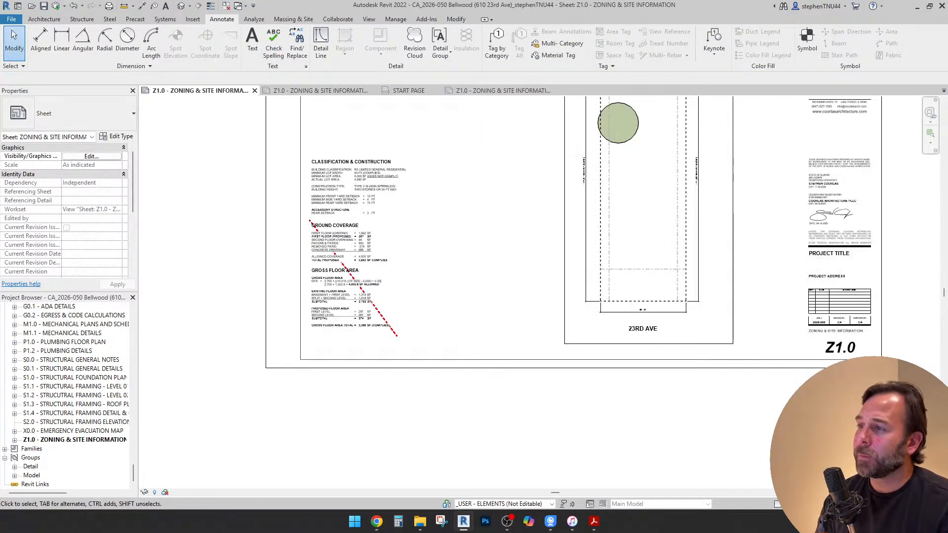
middle_drag(254, 245, 277, 325)
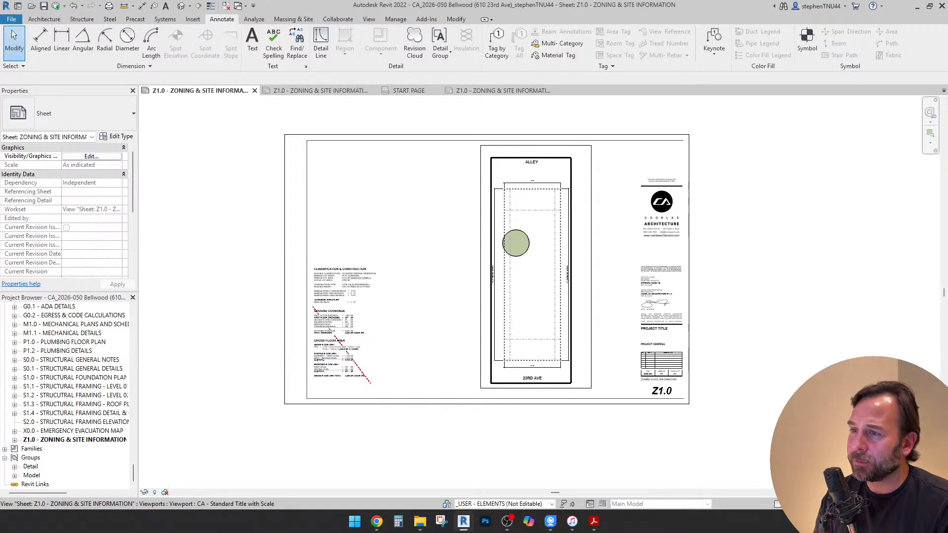
middle_drag(536, 269, 552, 268)
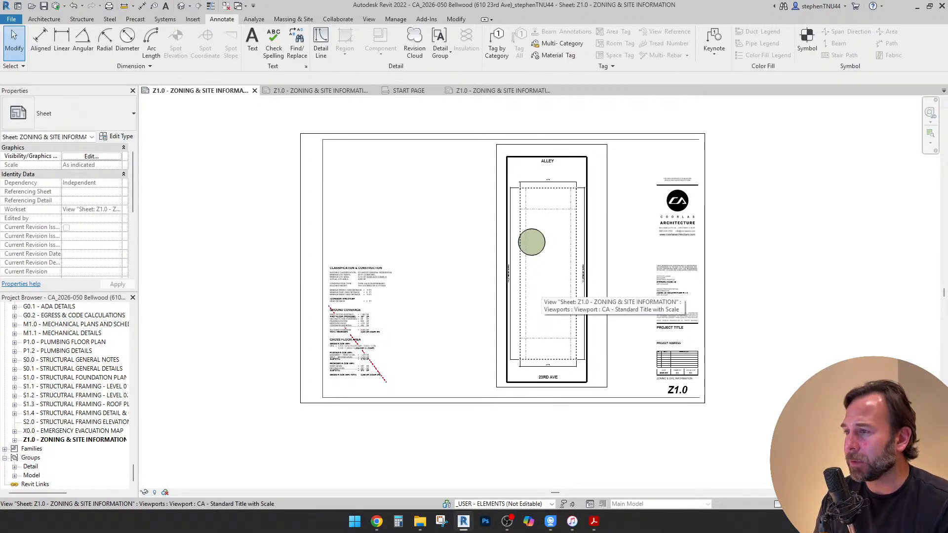
scroll(505, 290, up, 1)
middle_drag(505, 290, 495, 298)
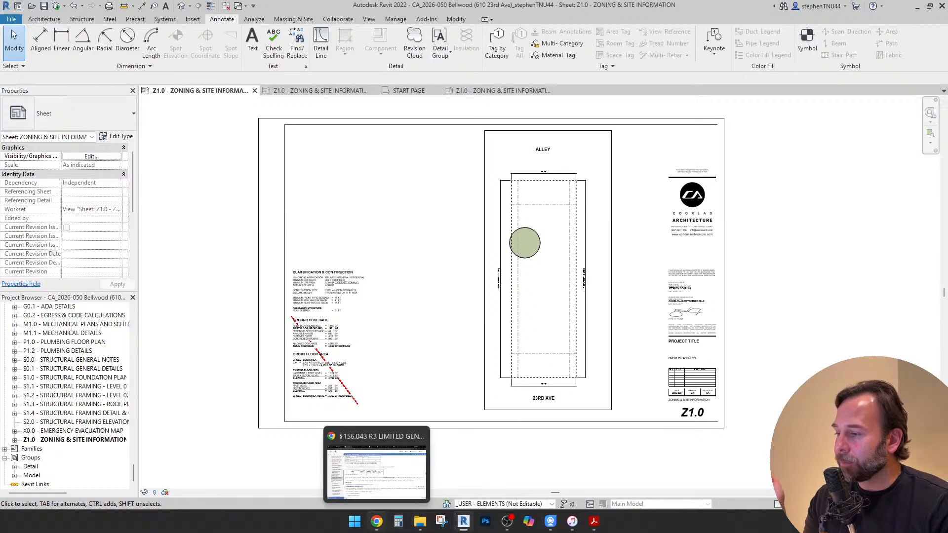
Switch to Chrome, open the Portfolio page of the Coorlas Architecture website and look through the new construction projects
click(376, 521)
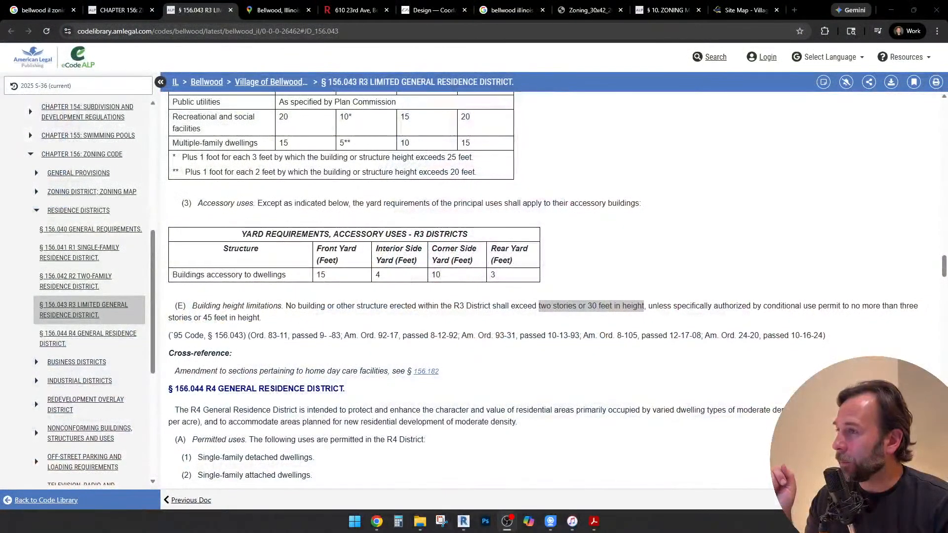
click(377, 522)
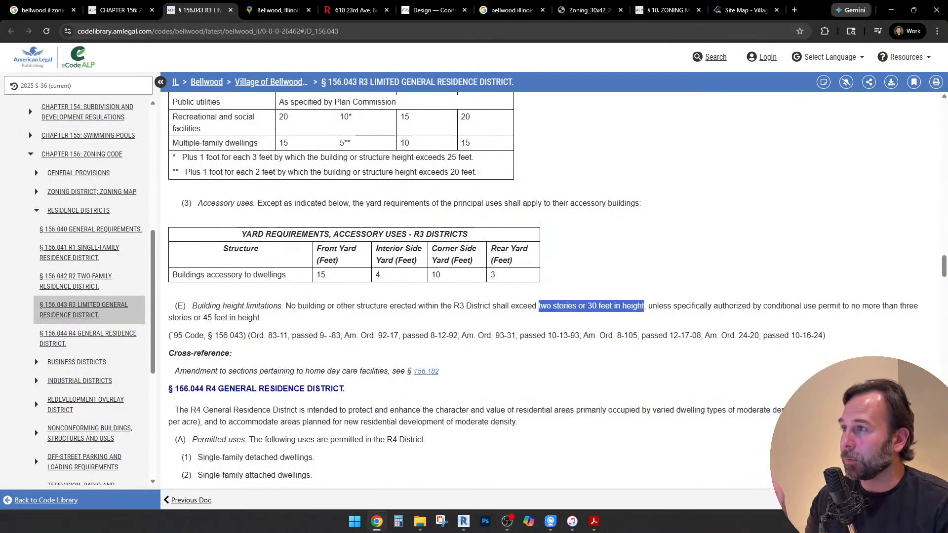
click(435, 10)
scroll(473, 308, up, 1)
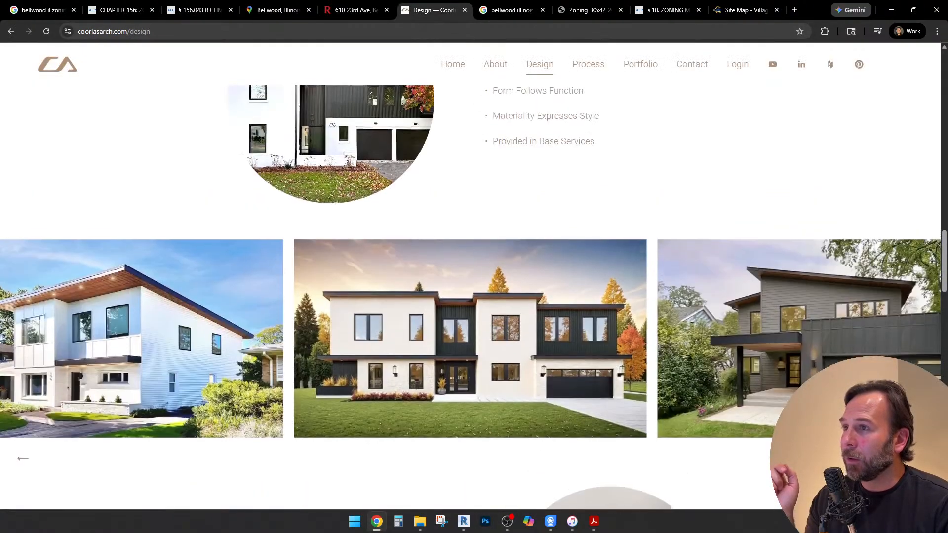
click(641, 64)
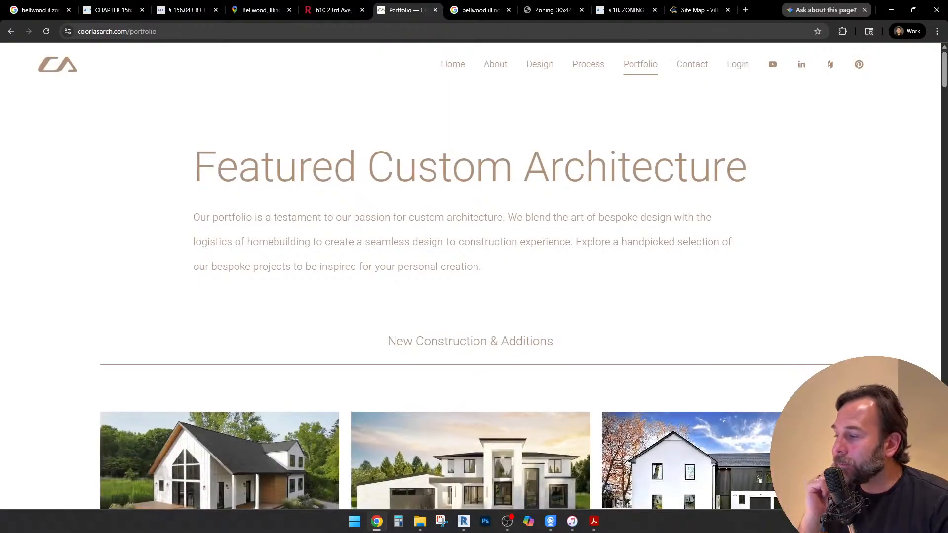
scroll(473, 297, down, 3)
scroll(473, 297, down, 5)
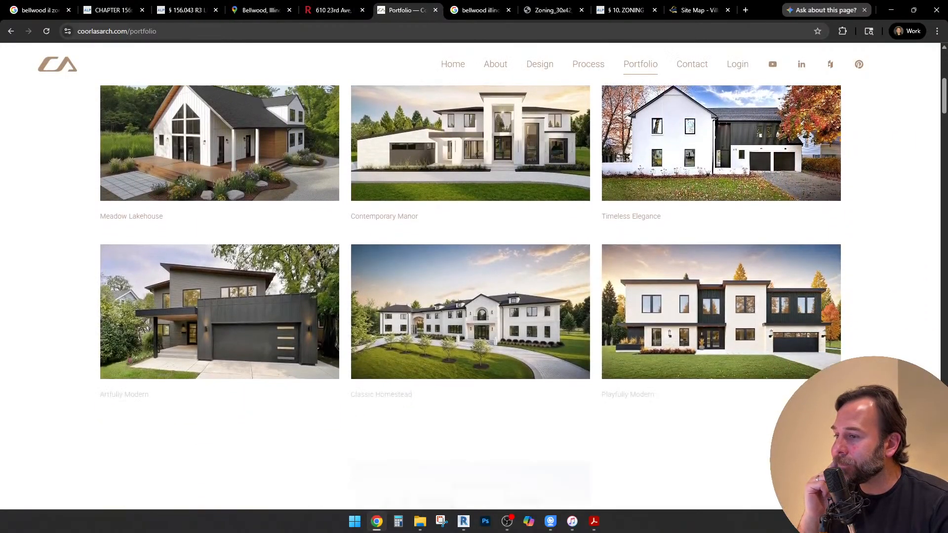
scroll(473, 296, down, 3)
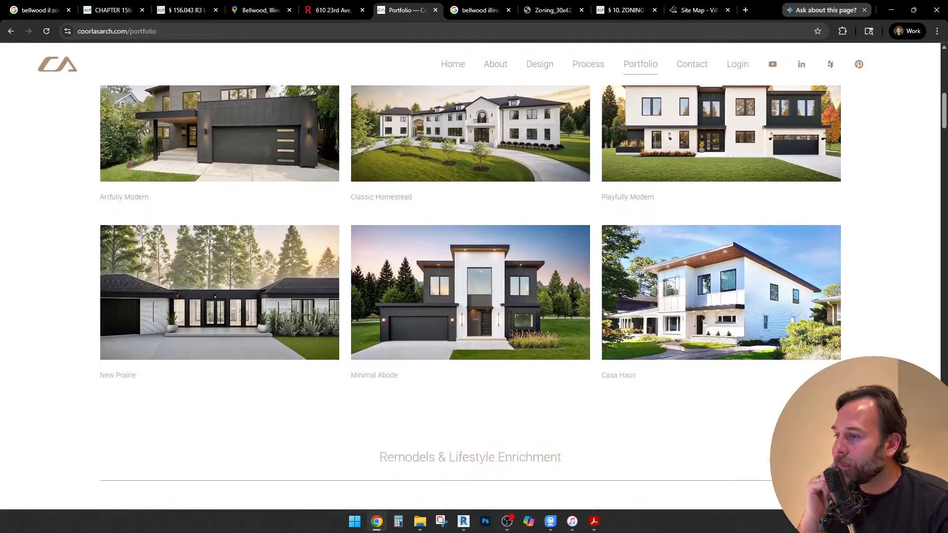
scroll(473, 297, up, 2)
scroll(473, 296, up, 2)
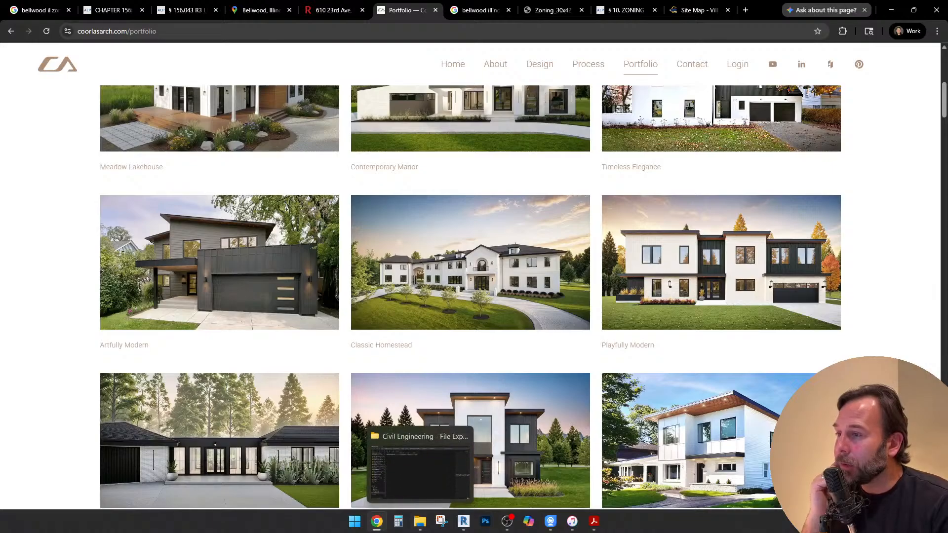
scroll(219, 312, up, 1)
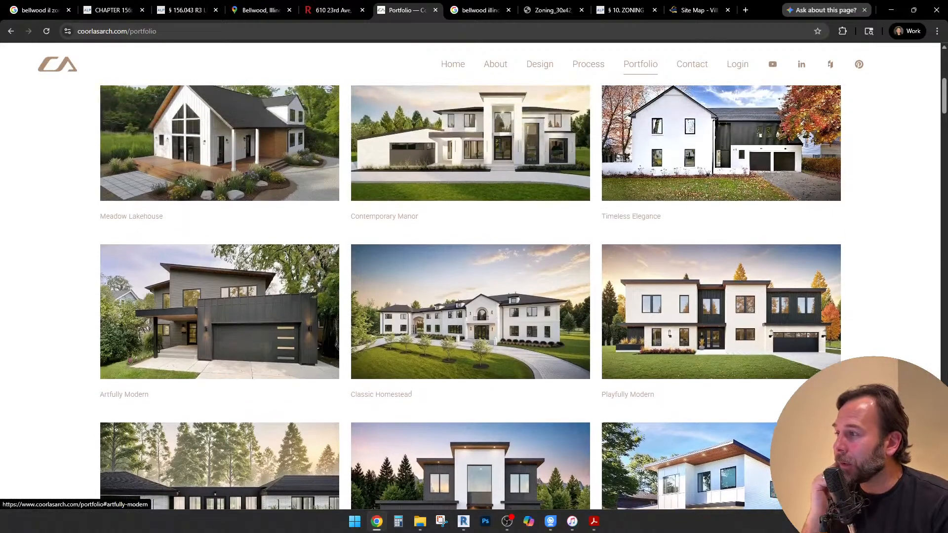
Open the Artfully Modern project, examine its construction photos and return to the New Construction & Additions gallery
click(219, 311)
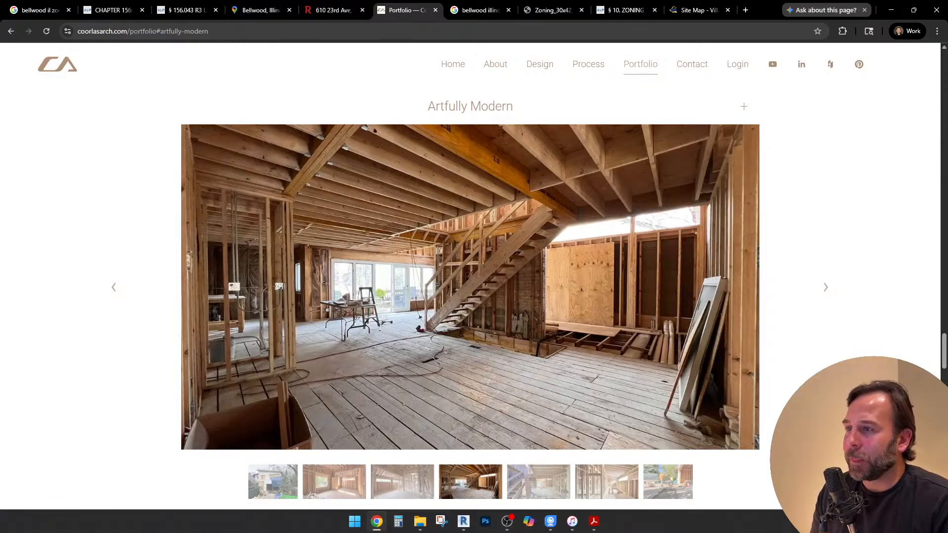
scroll(470, 266, down, 1)
click(470, 471)
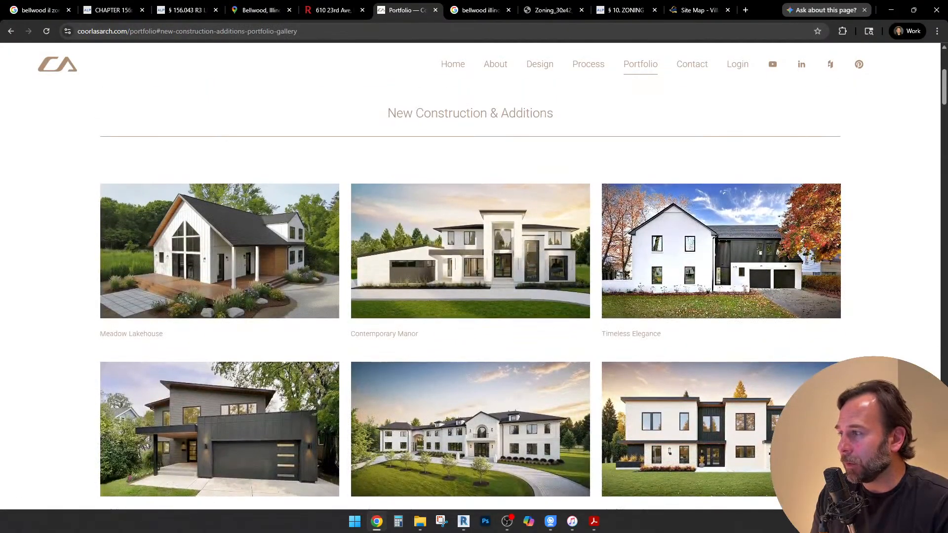
Open the Meadow Lakehouse project and look through its floor plans, 3D cutaway views and interior renderings
click(220, 251)
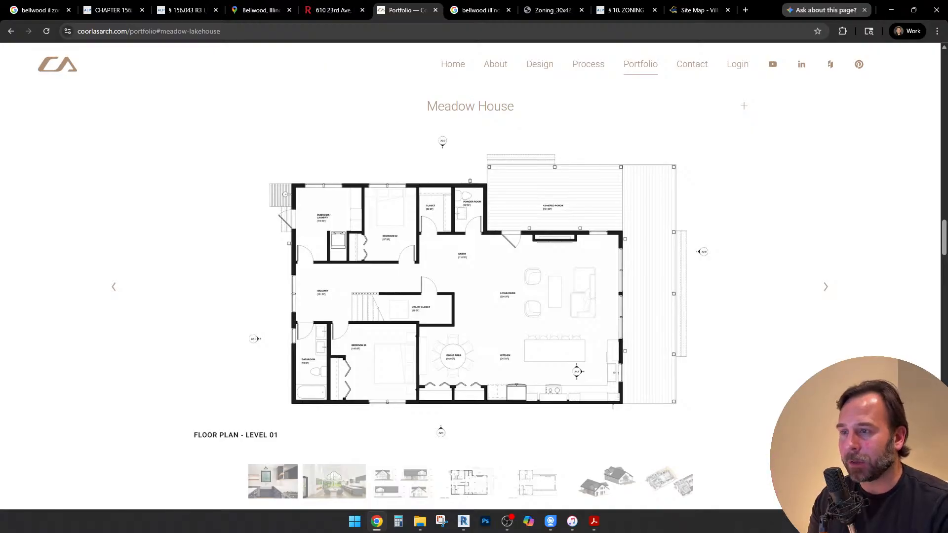
key(Right)
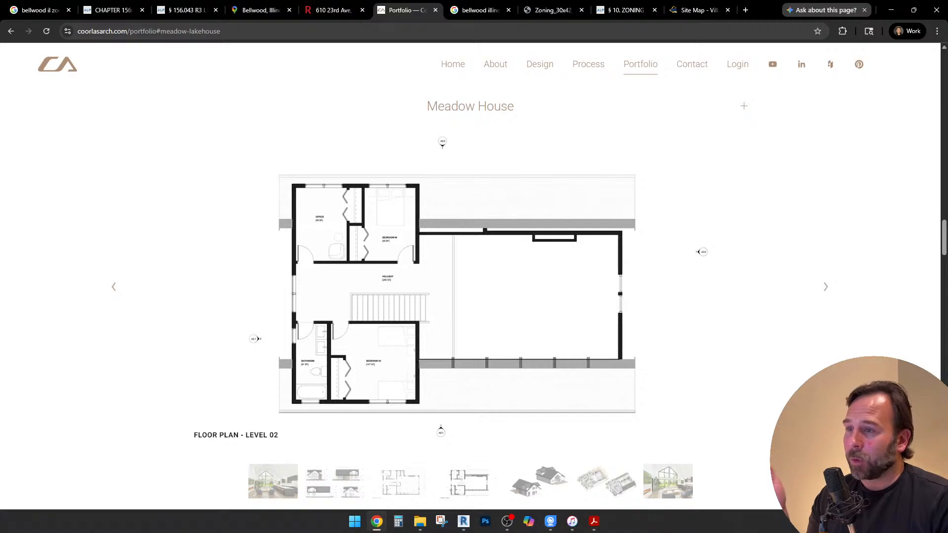
click(508, 522)
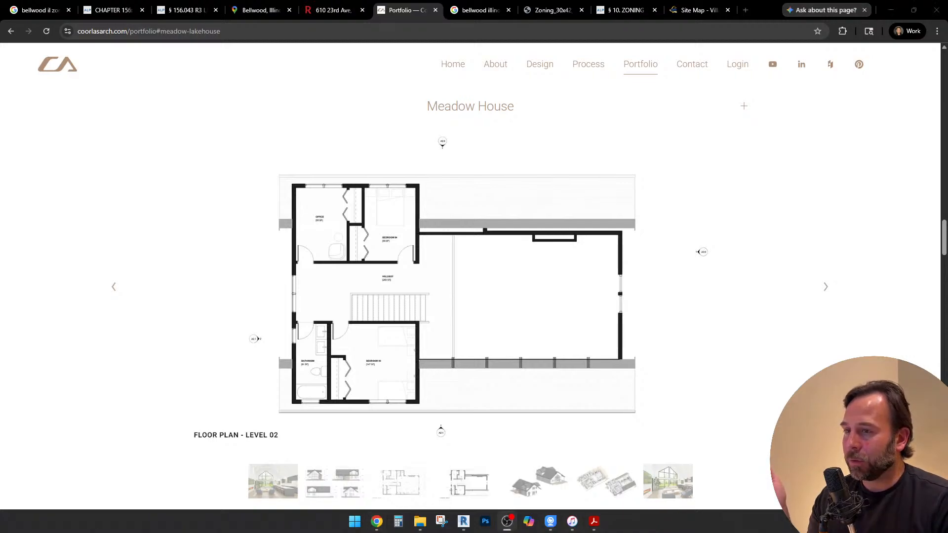
click(507, 522)
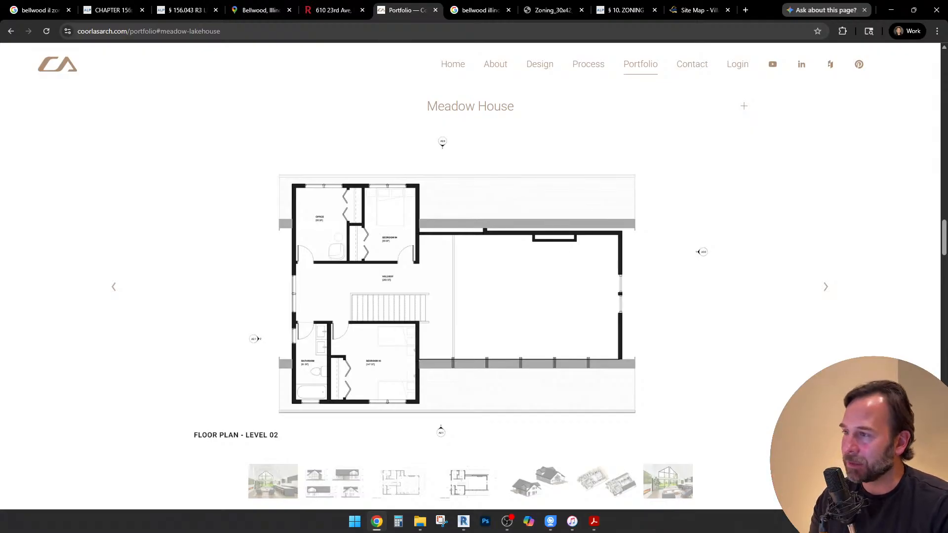
key(Right)
key(Right)
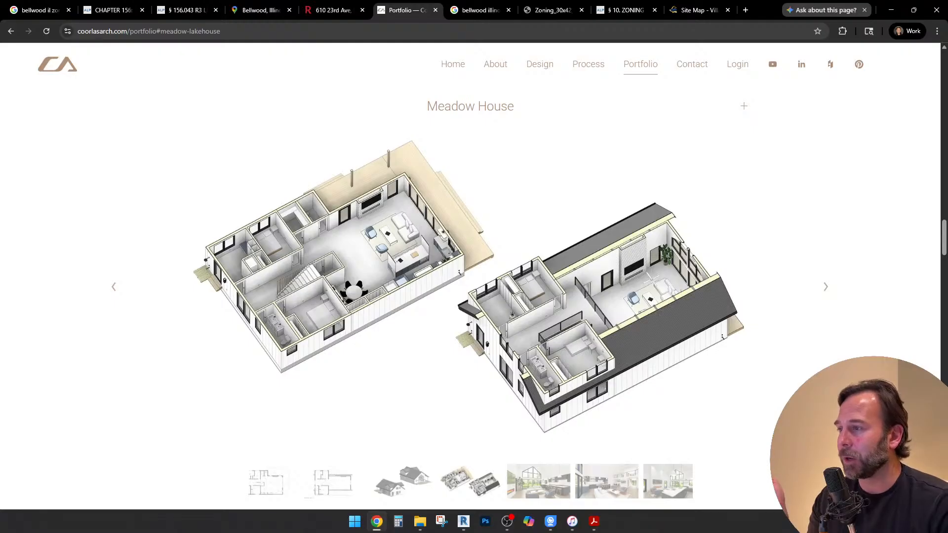
key(Right)
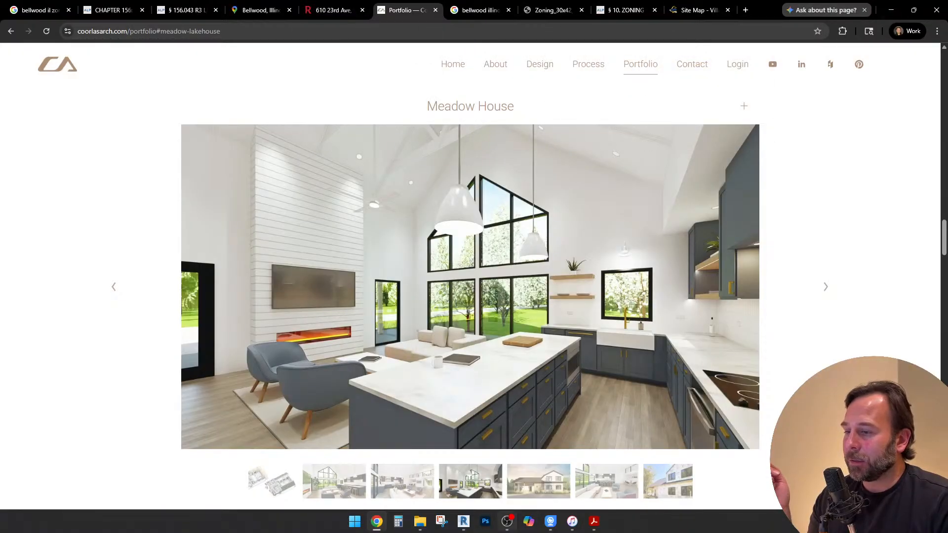
click(507, 522)
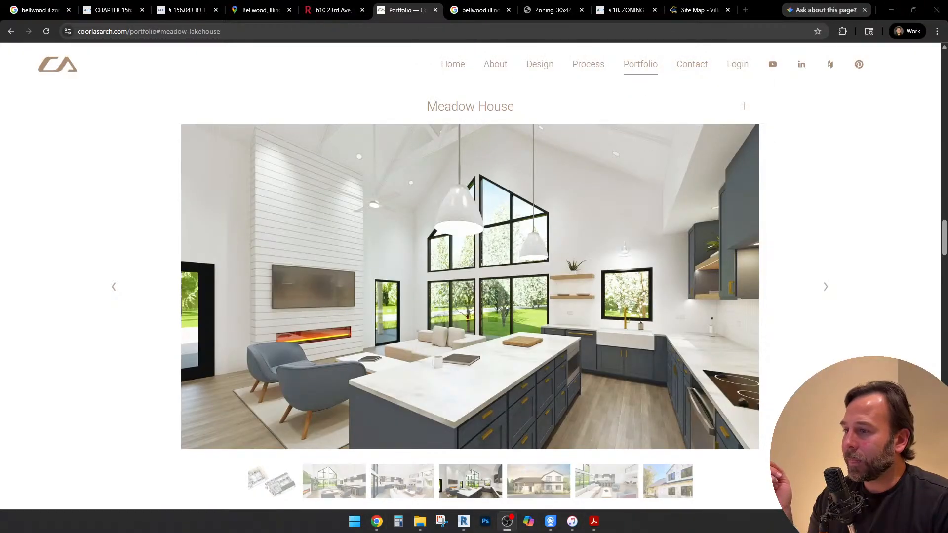